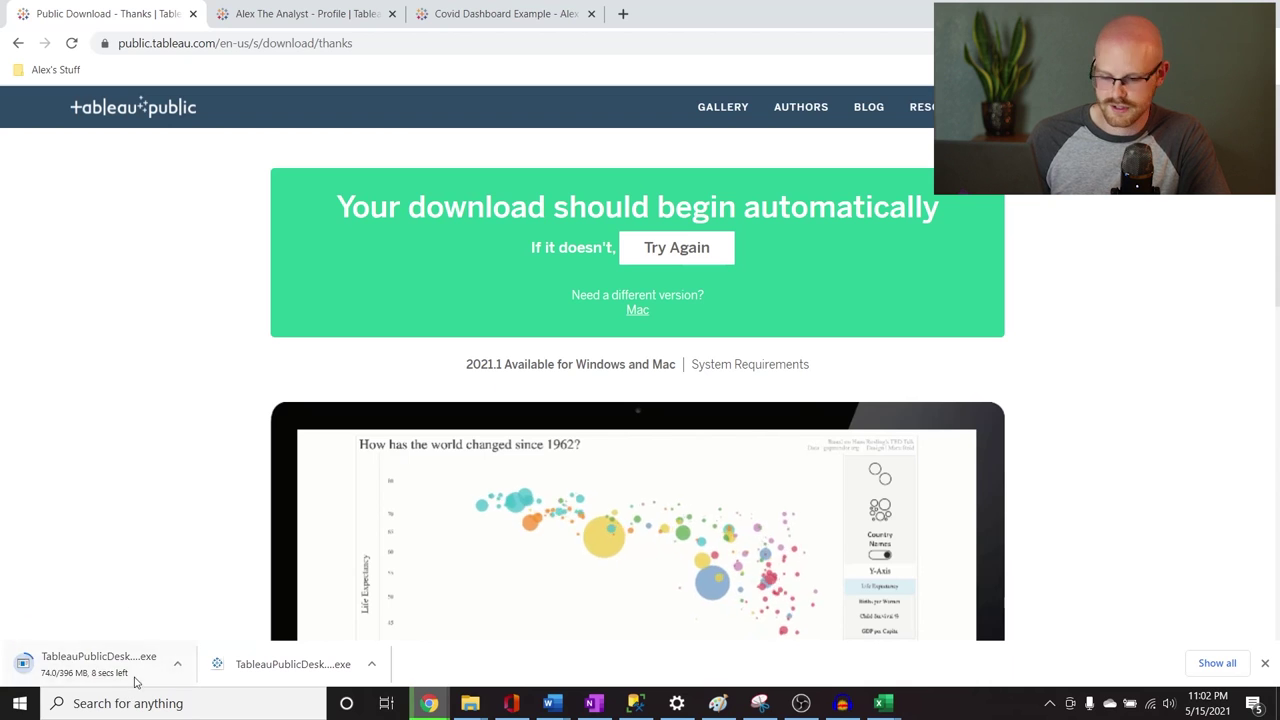
Dismiss the browser's download bar and look over the Tableau Public profile and the published Covid Dashboard Example
click(1265, 663)
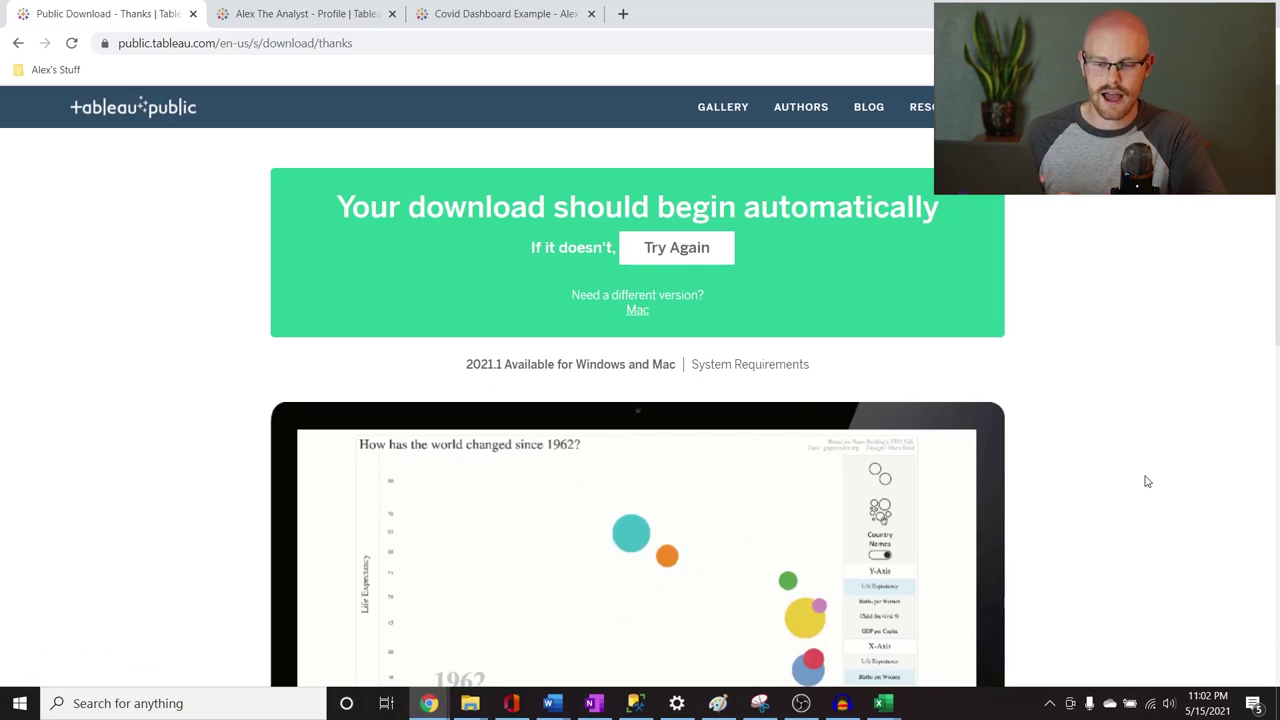
click(301, 10)
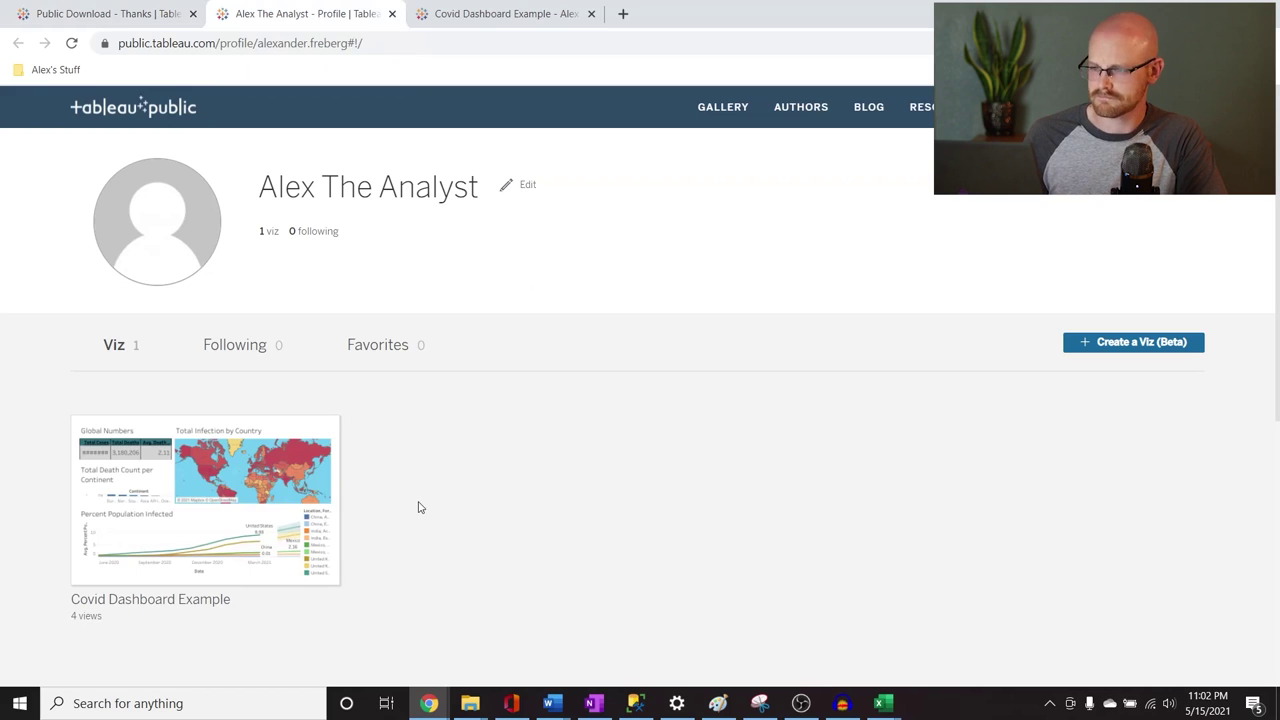
click(489, 10)
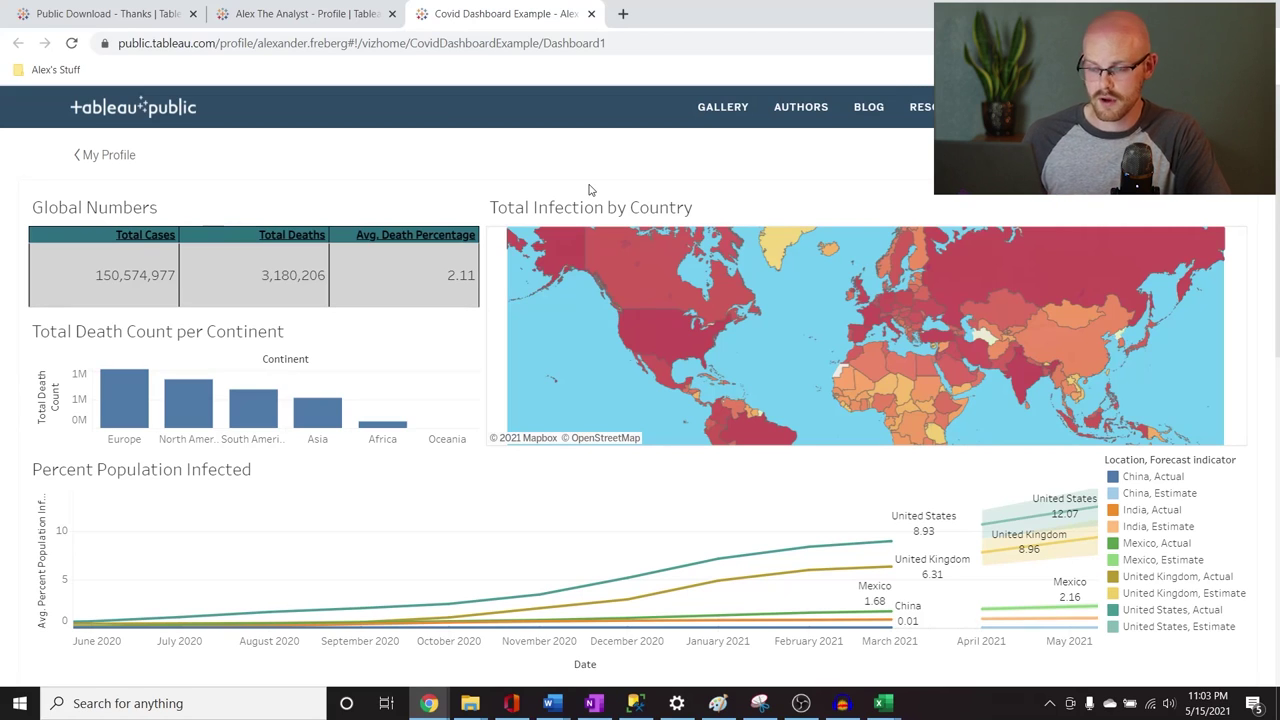
click(316, 6)
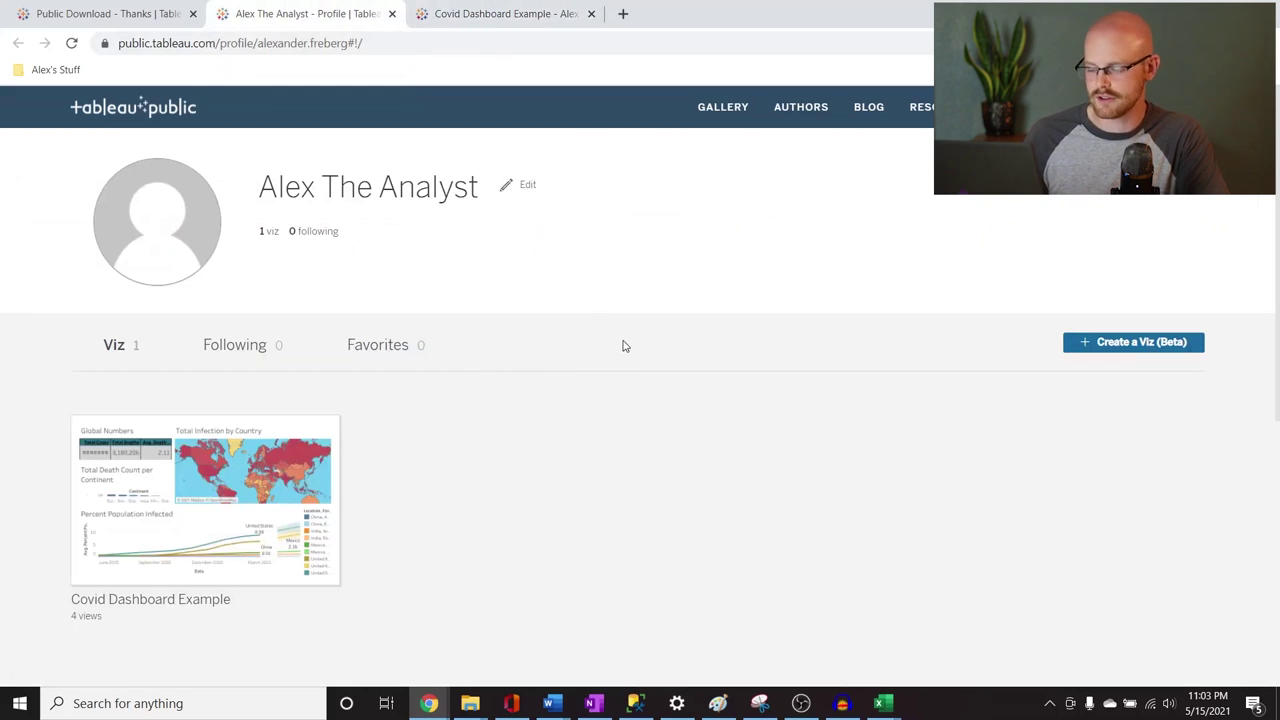
Launch Tableau Public on the desktop and dismiss its update notice
click(212, 705)
text(tableau)
key(Return)
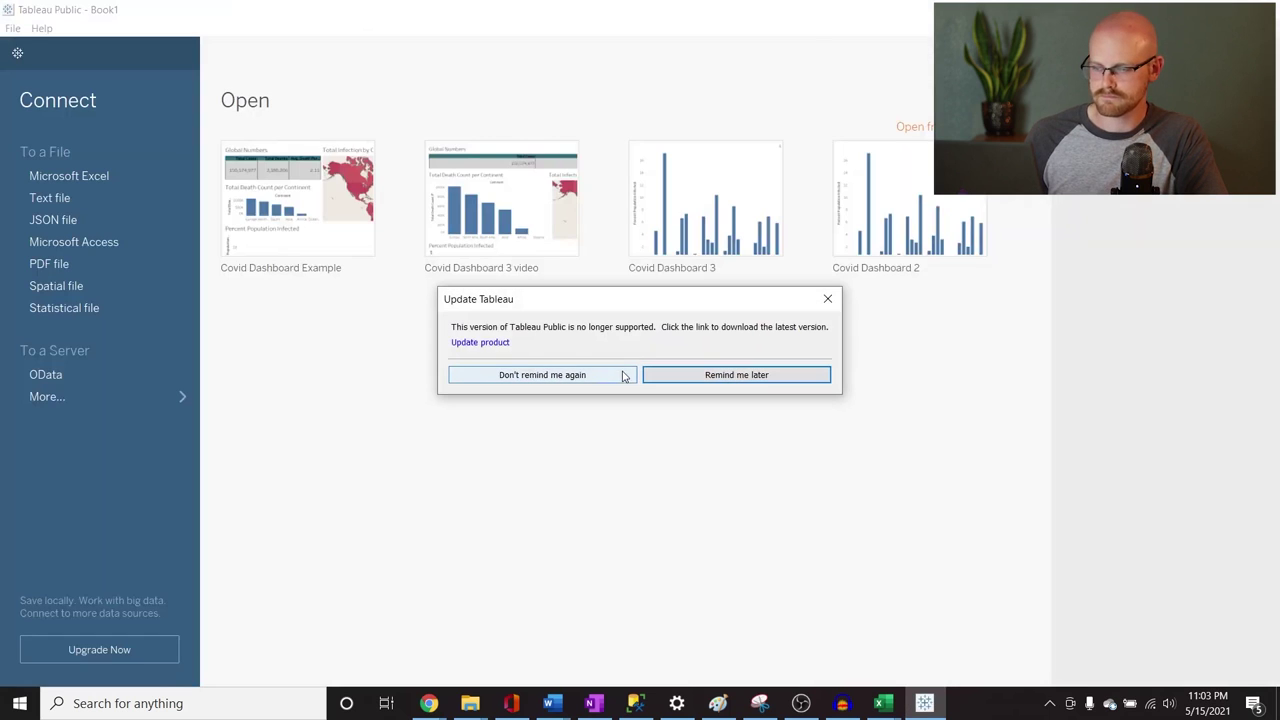
click(832, 300)
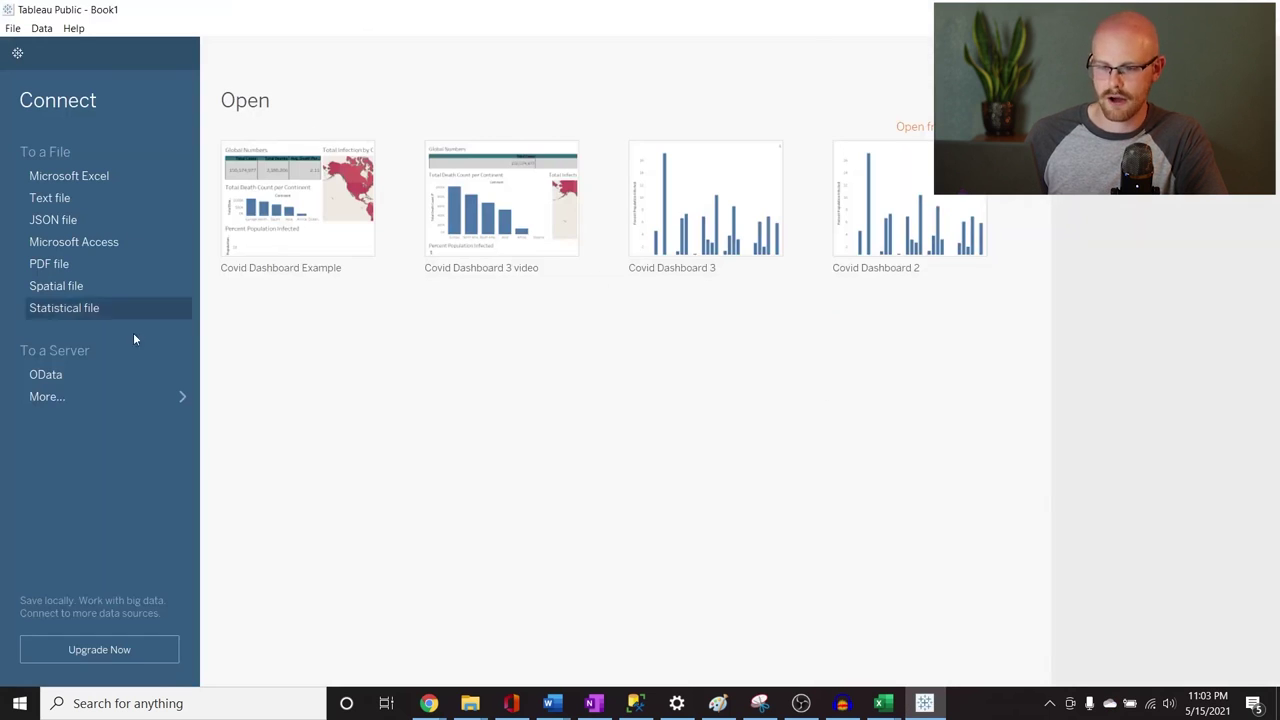
Switch to SQL Server Management Studio and read through the four numbered queries used for the Tableau project
click(635, 703)
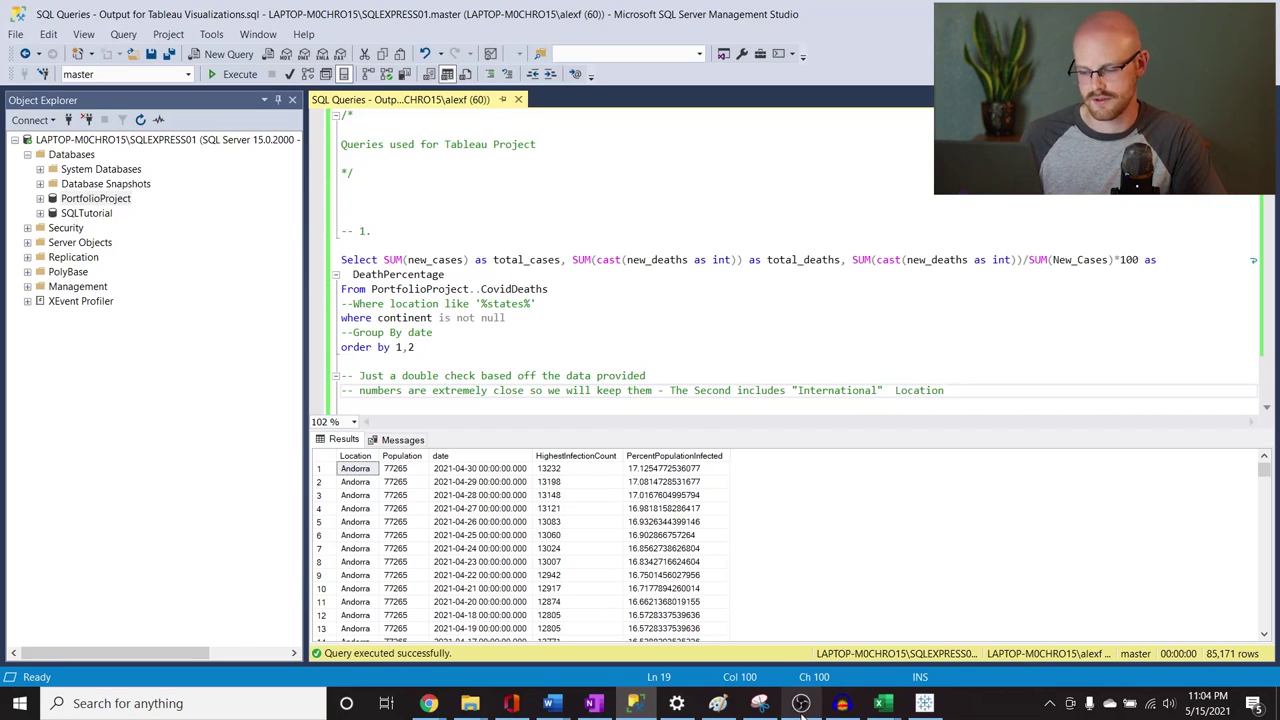
click(925, 703)
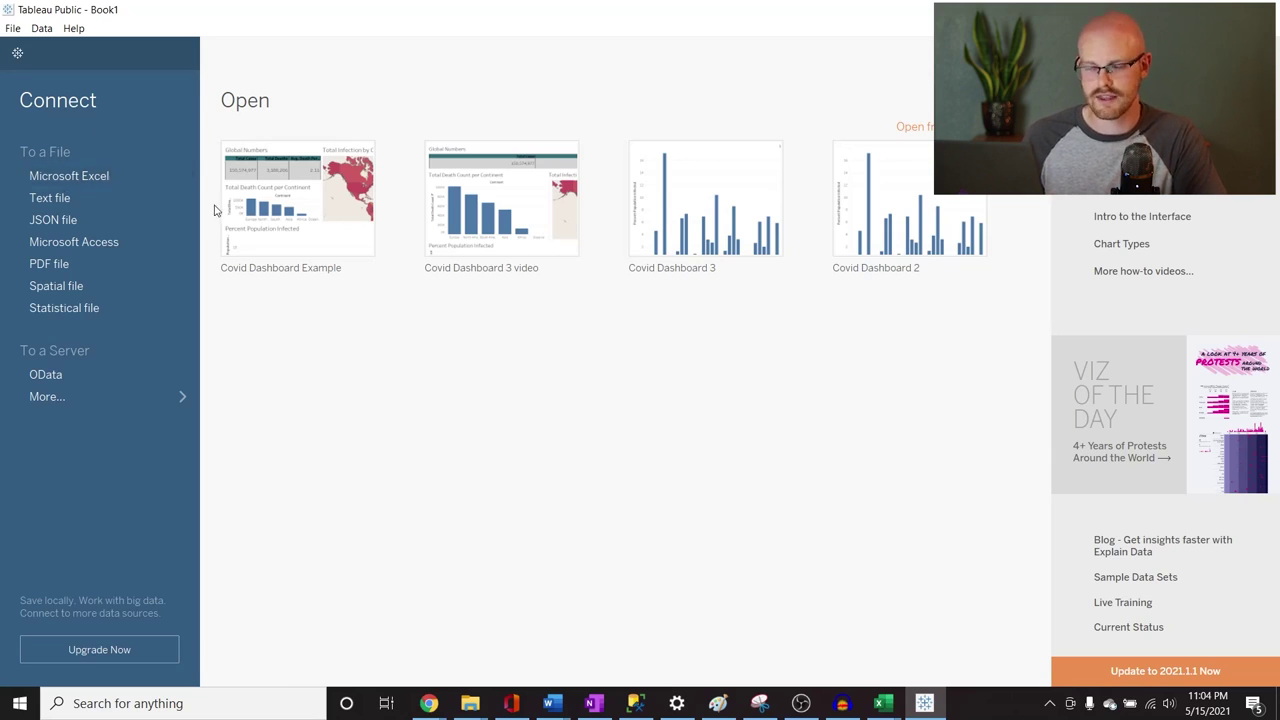
key(alt+Tab)
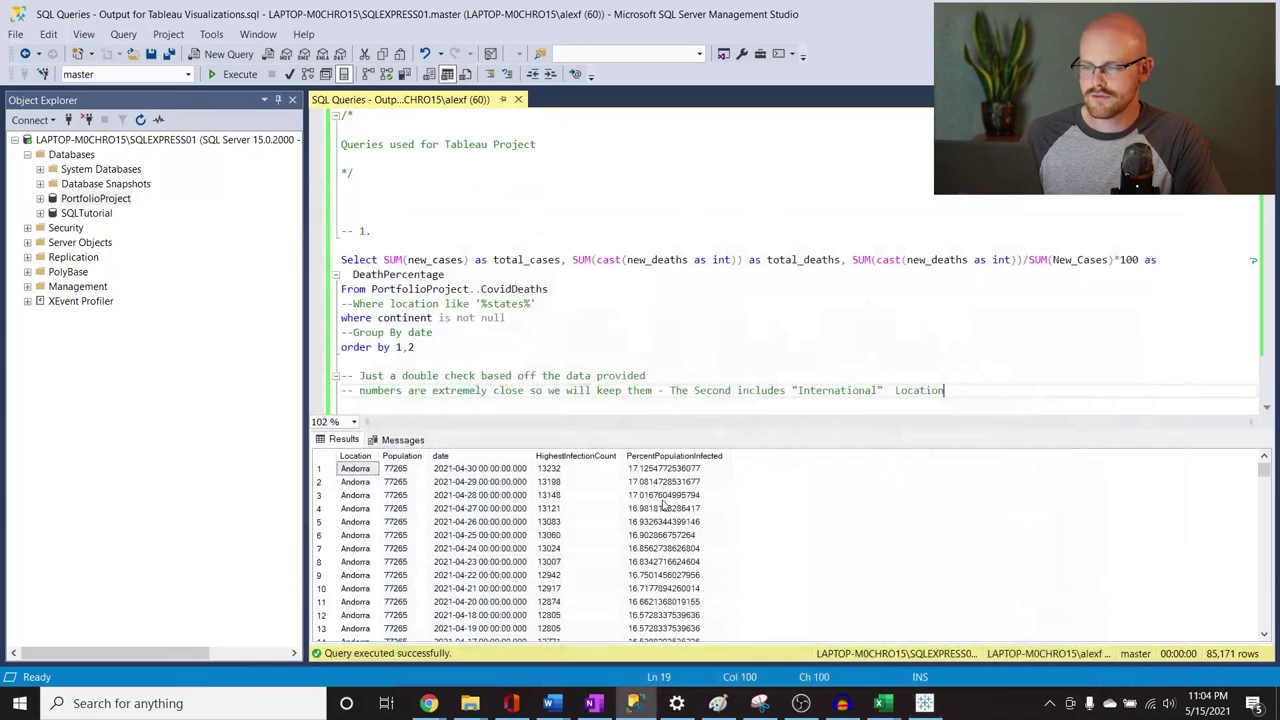
click(486, 223)
drag(431, 180, 357, 124)
click(437, 171)
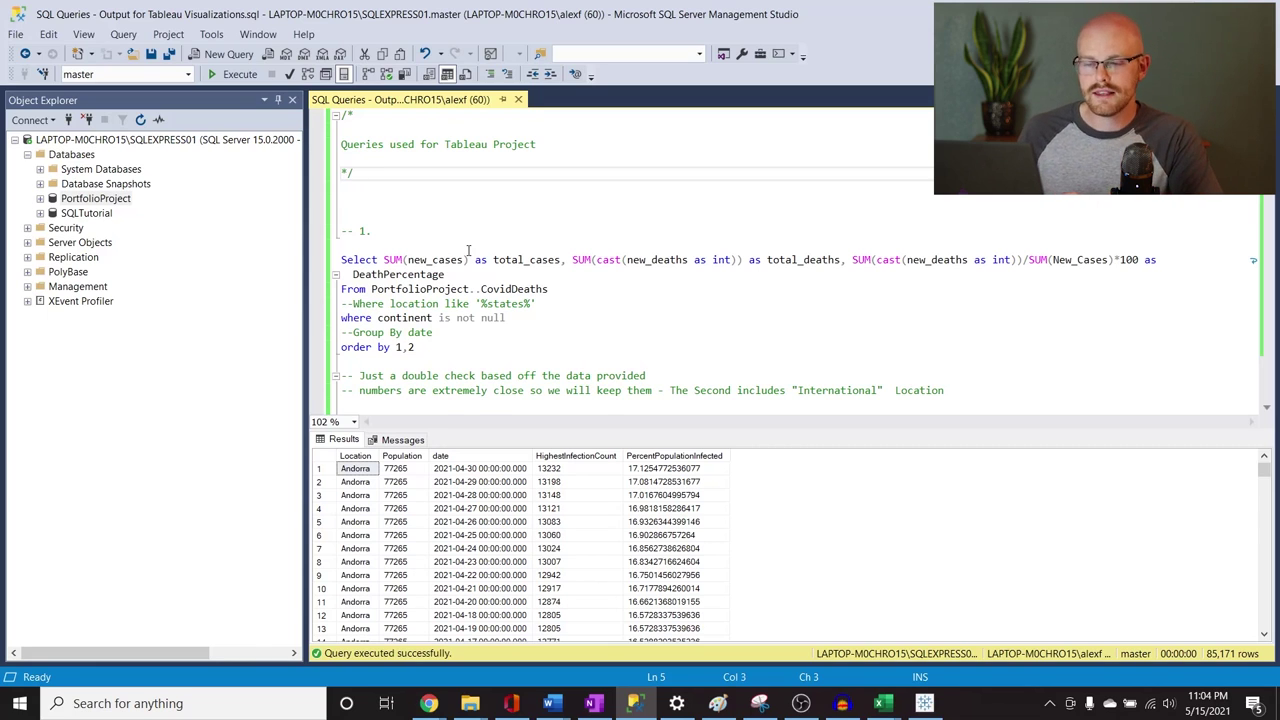
scroll(468, 250, down, 2)
click(529, 242)
scroll(529, 242, down, 7)
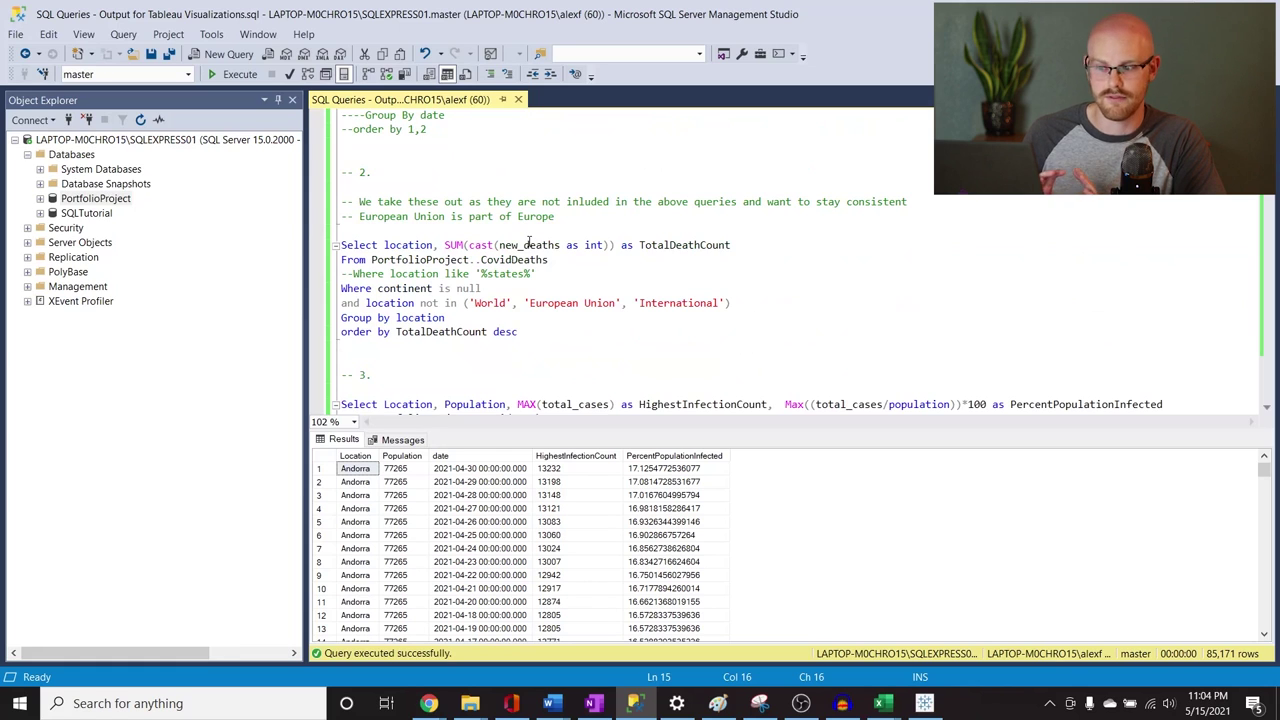
scroll(529, 242, down, 6)
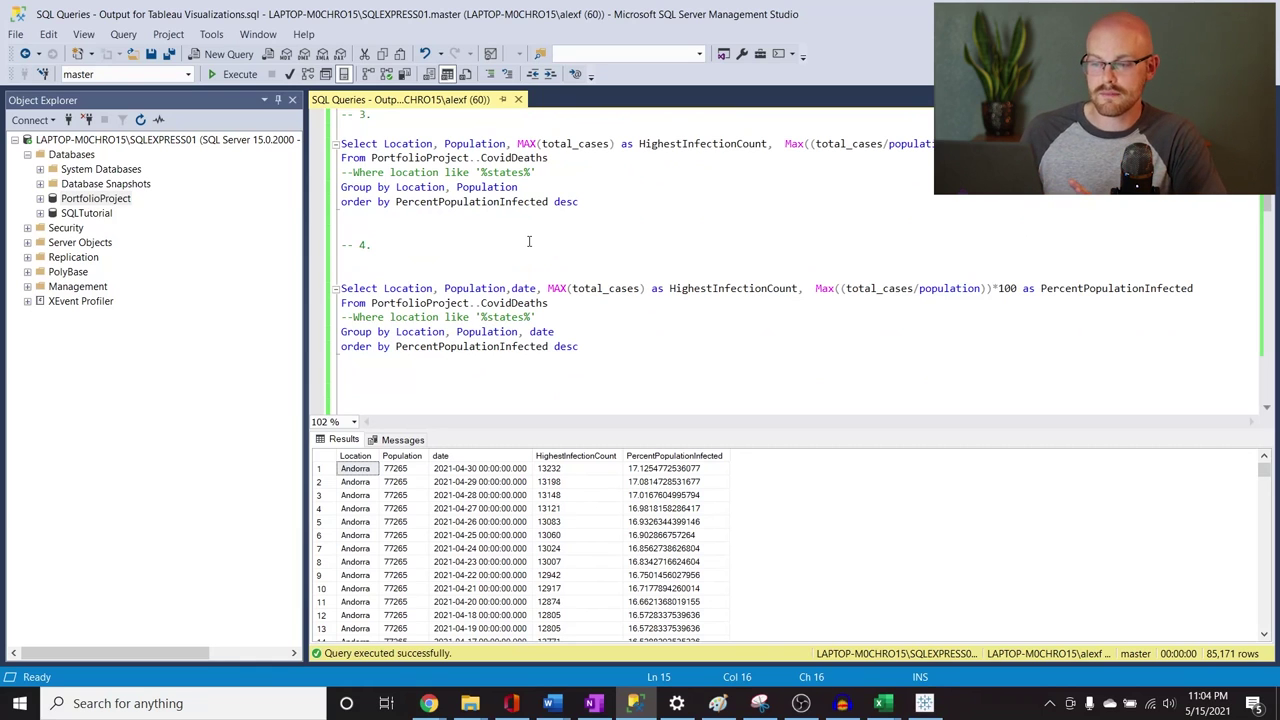
scroll(551, 173, up, 6)
scroll(551, 173, up, 6)
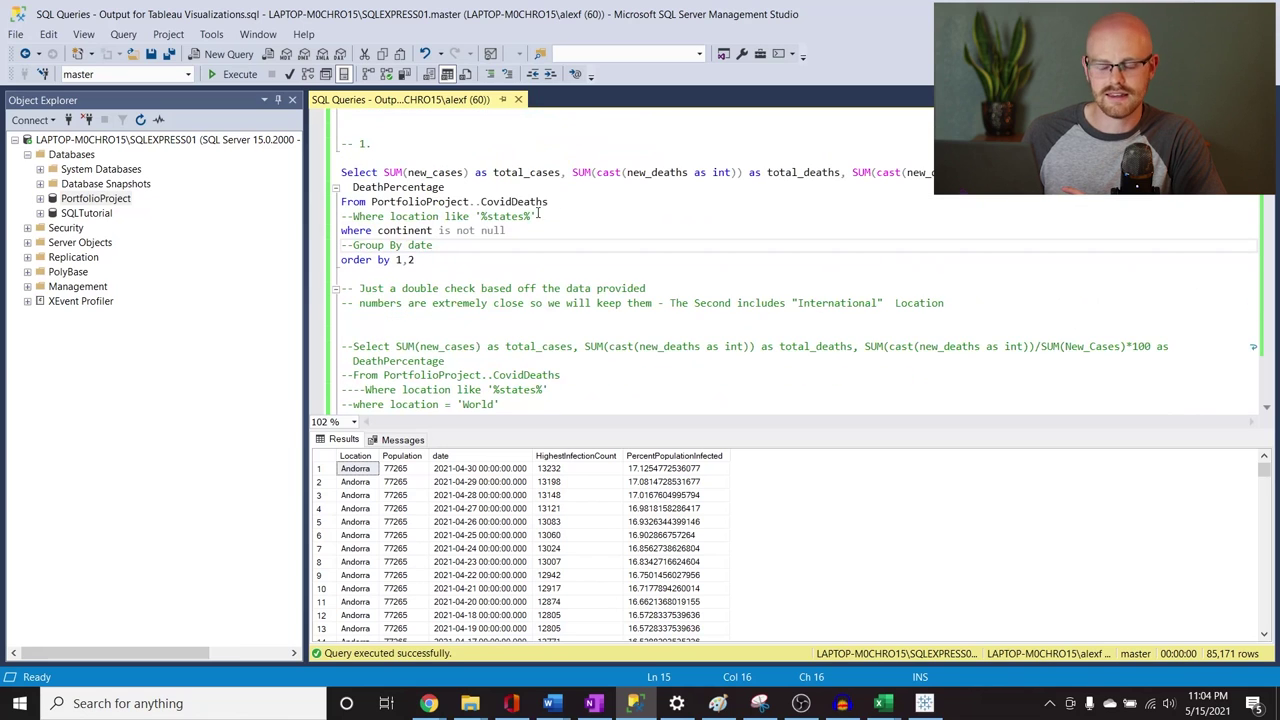
Examine the additional excluded queries below the four main ones, and return to query 1
scroll(570, 206, down, 7)
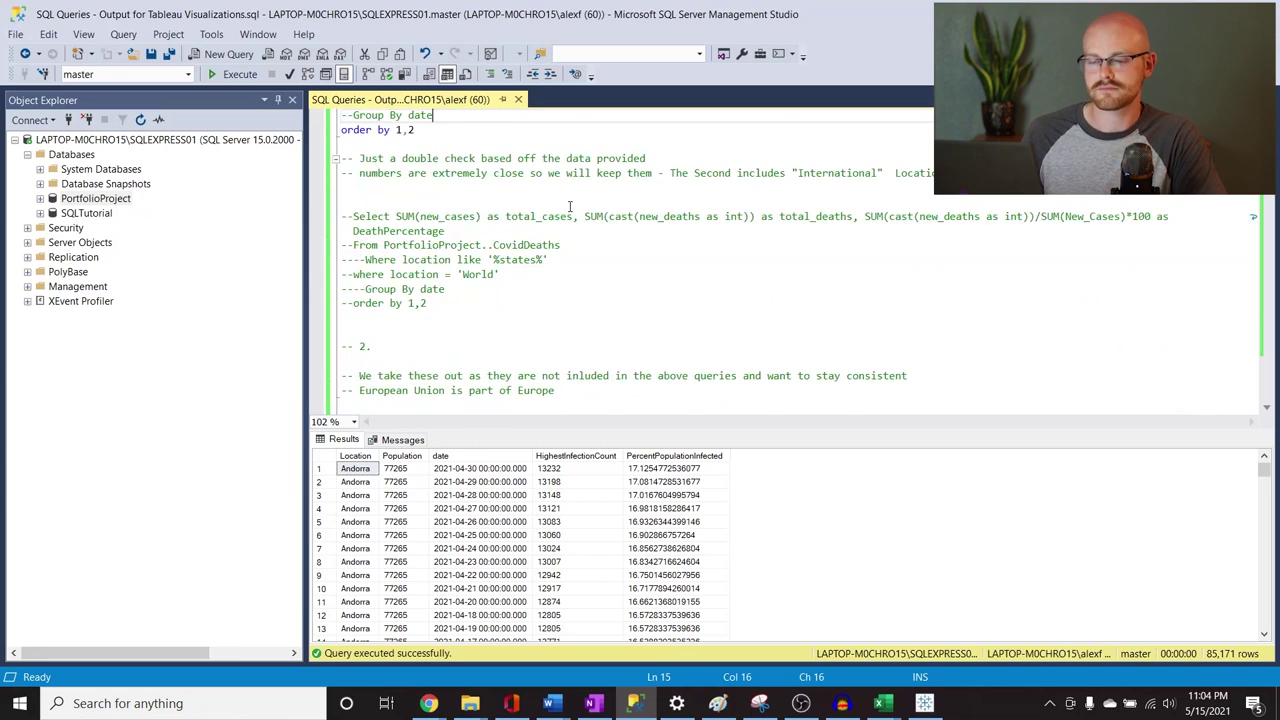
scroll(570, 206, down, 15)
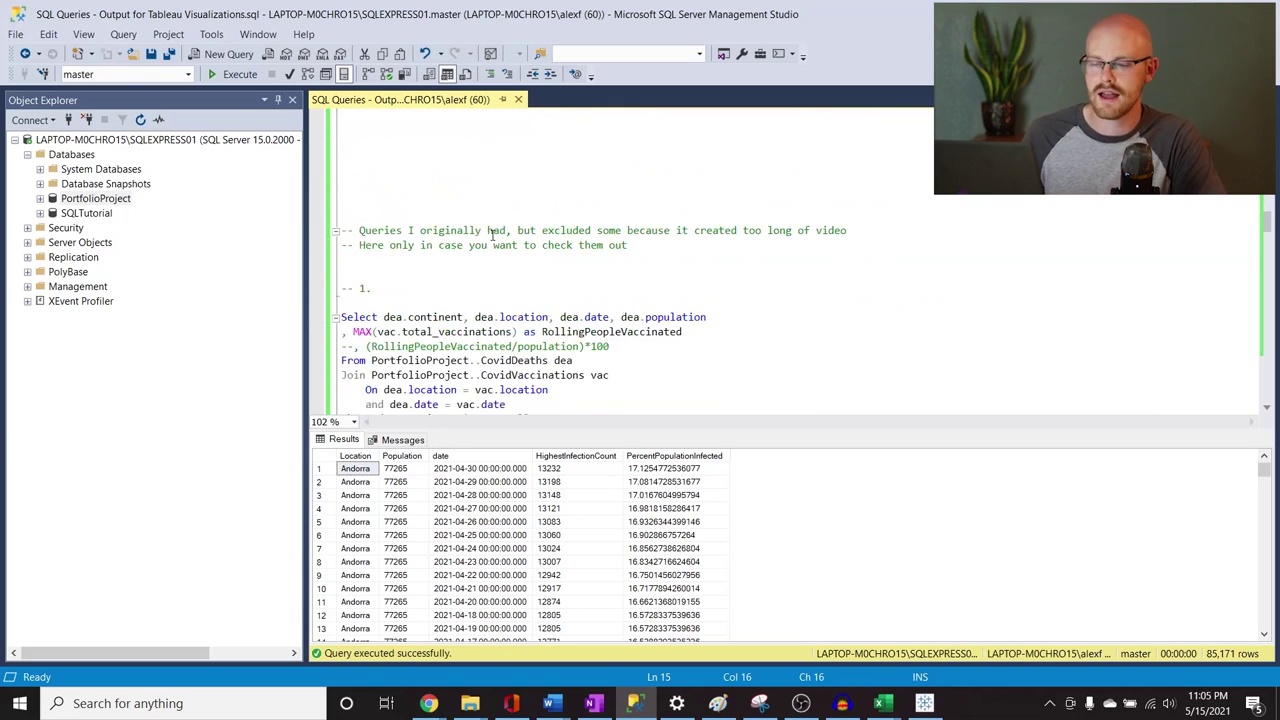
scroll(505, 260, down, 11)
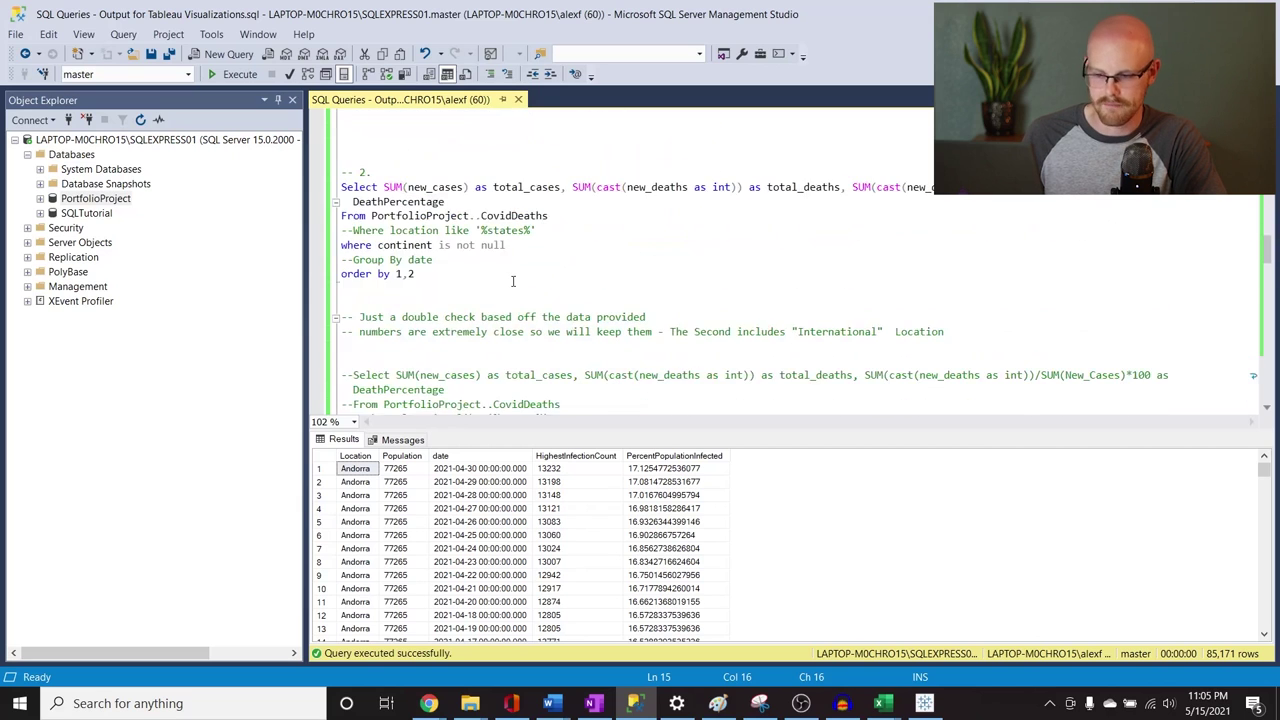
scroll(513, 283, down, 11)
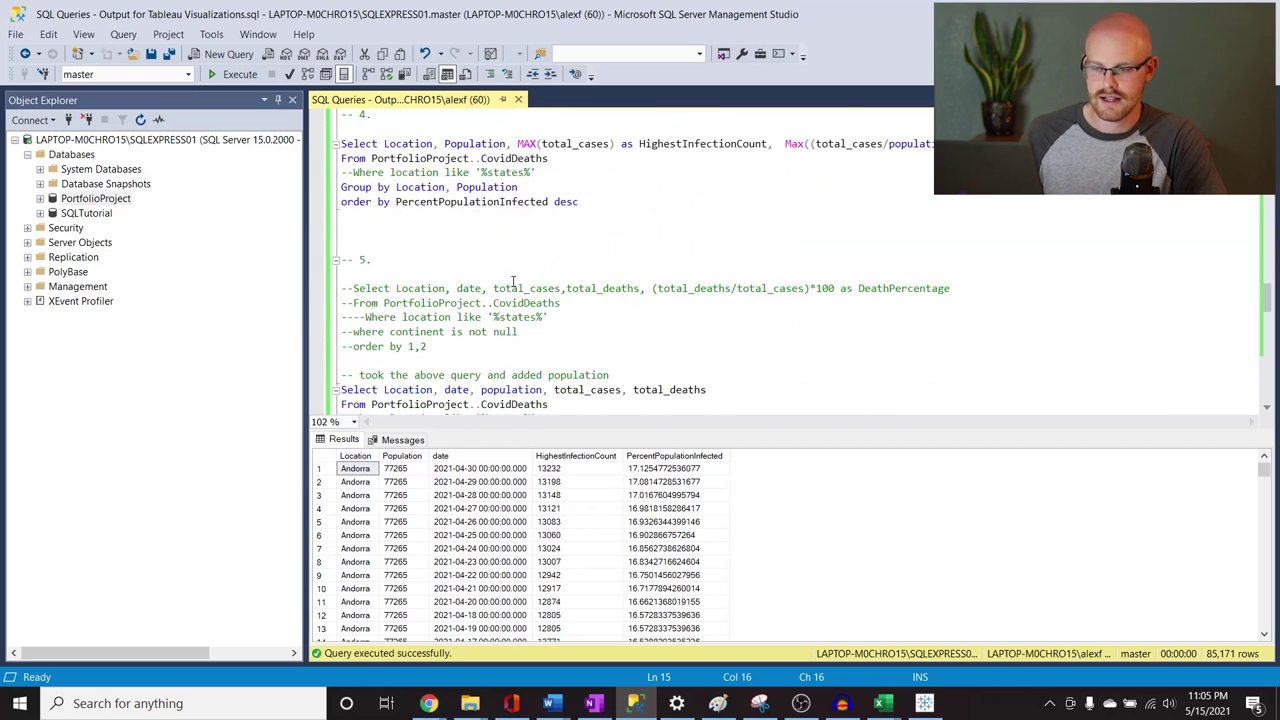
scroll(513, 283, down, 9)
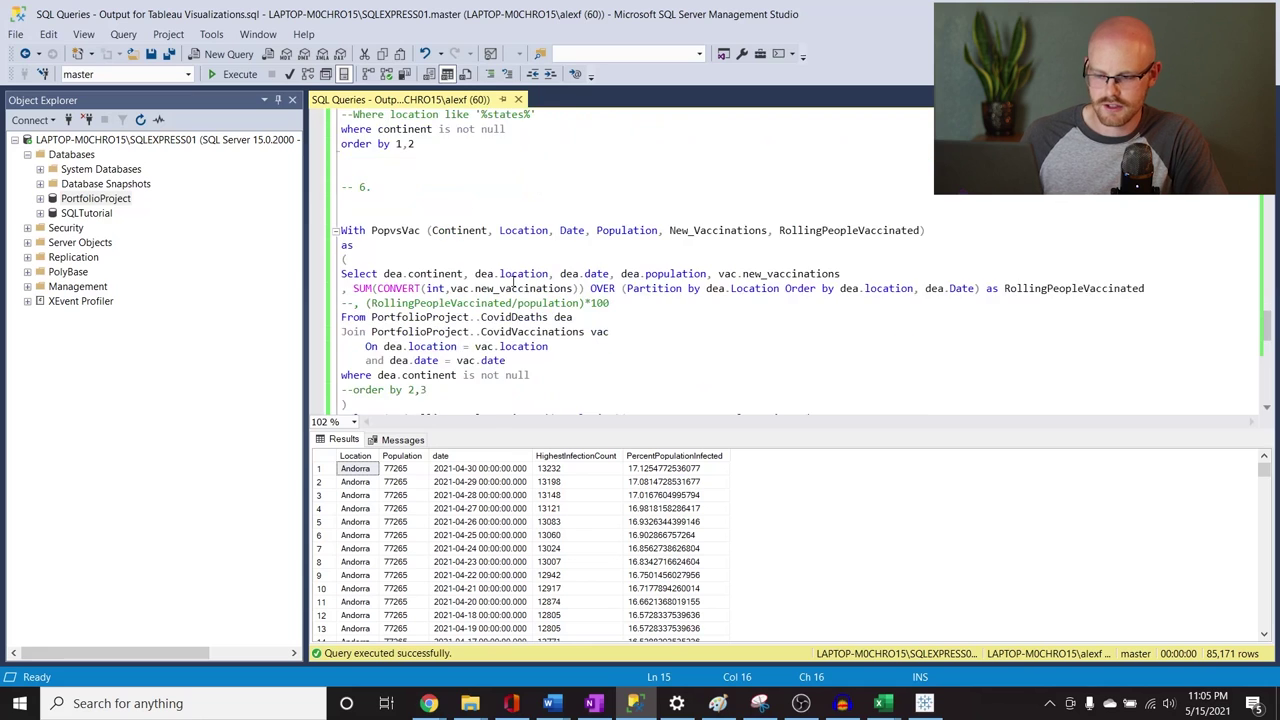
scroll(513, 283, down, 5)
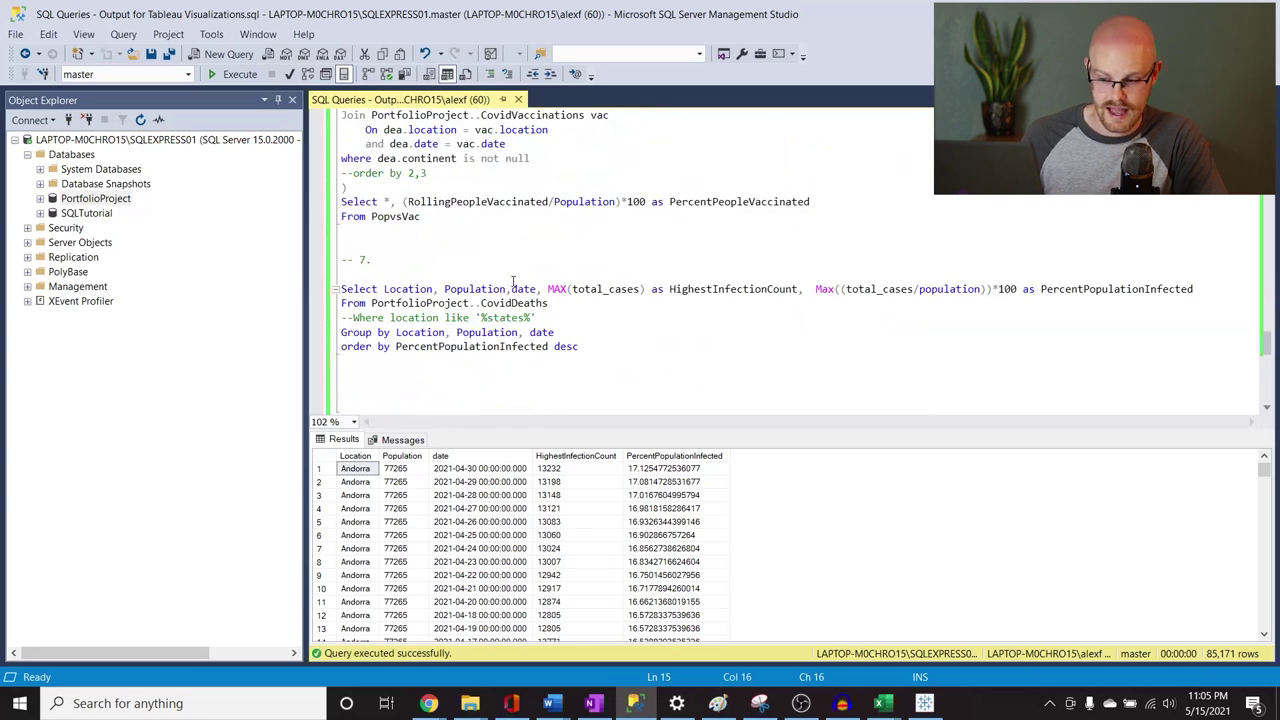
scroll(513, 283, down, 1)
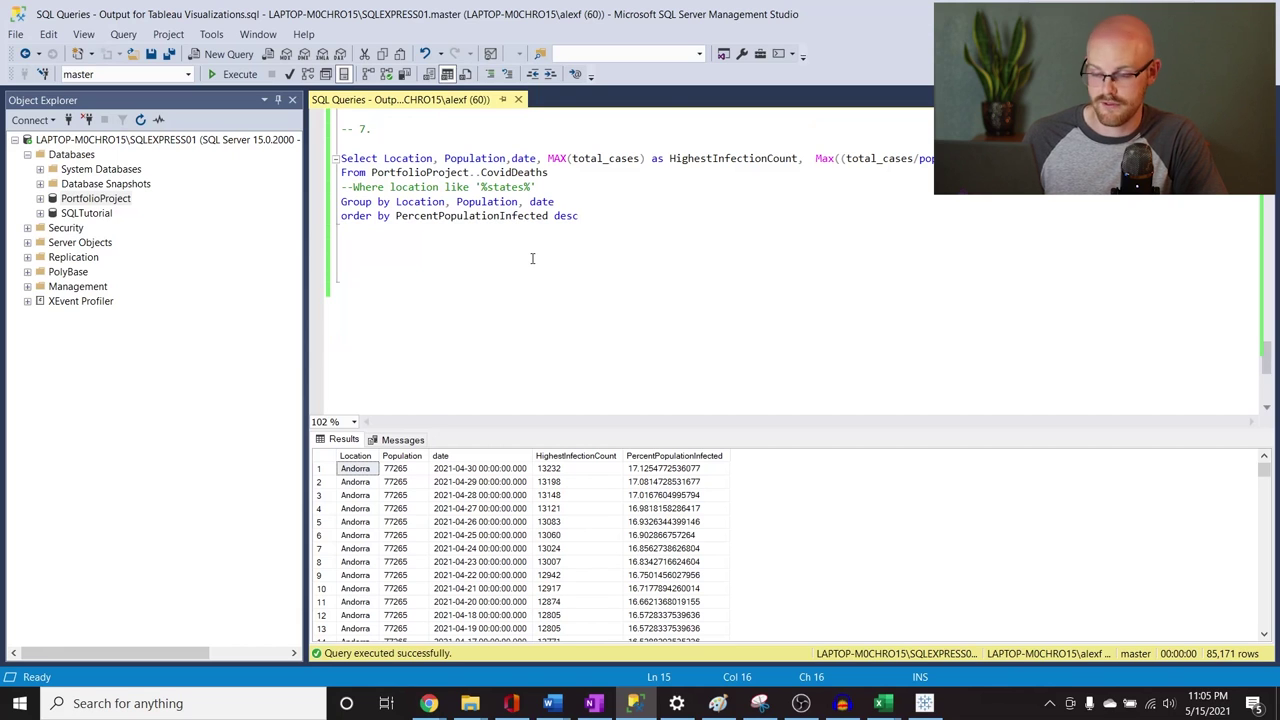
scroll(532, 258, up, 15)
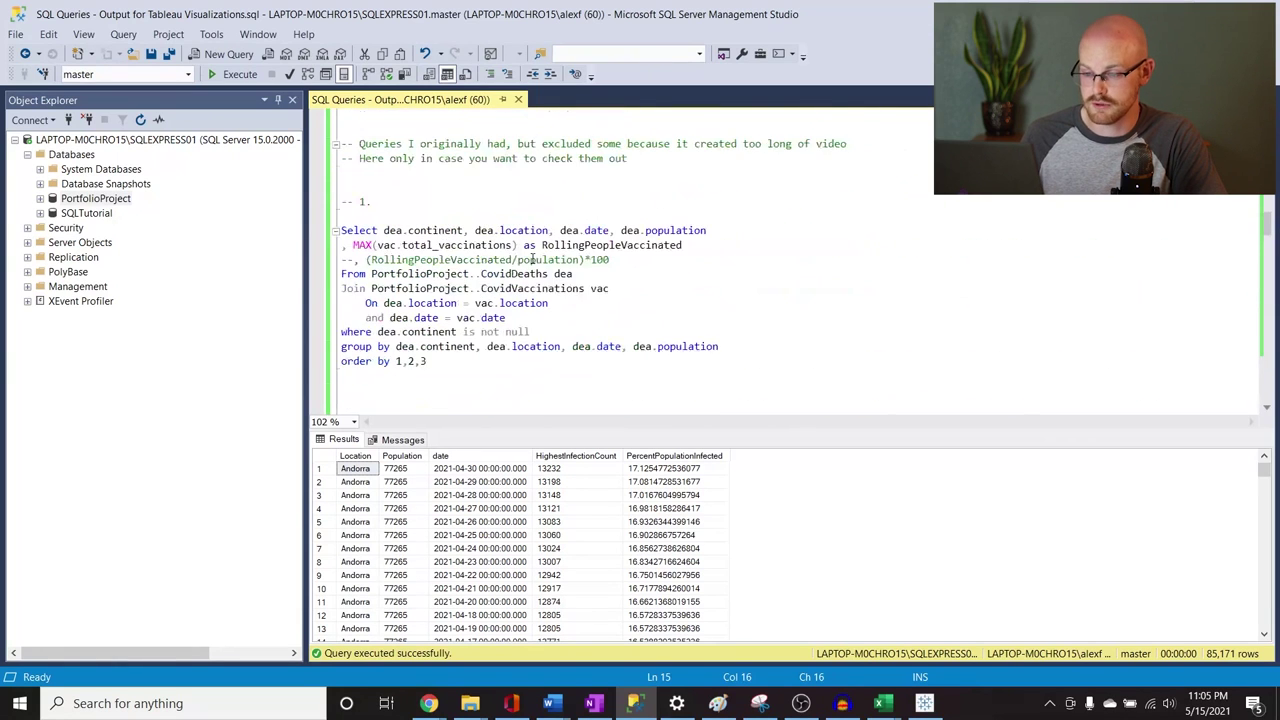
scroll(532, 258, up, 7)
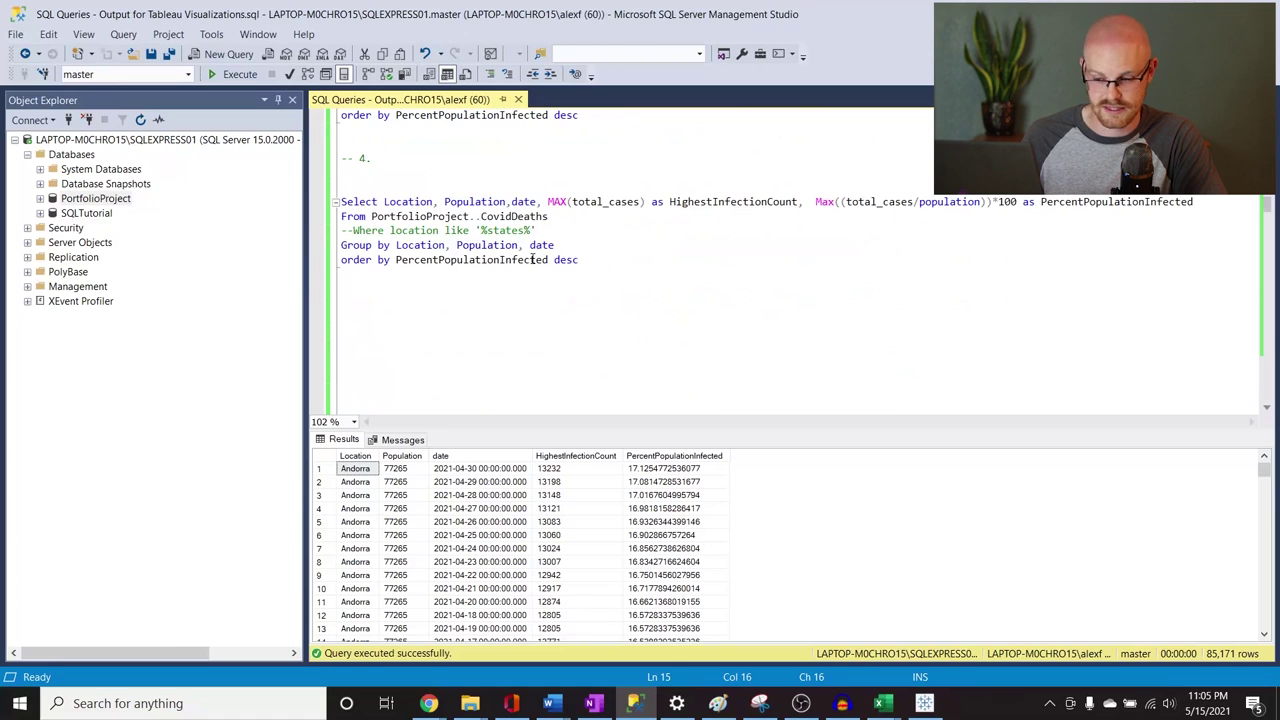
scroll(532, 259, up, 6)
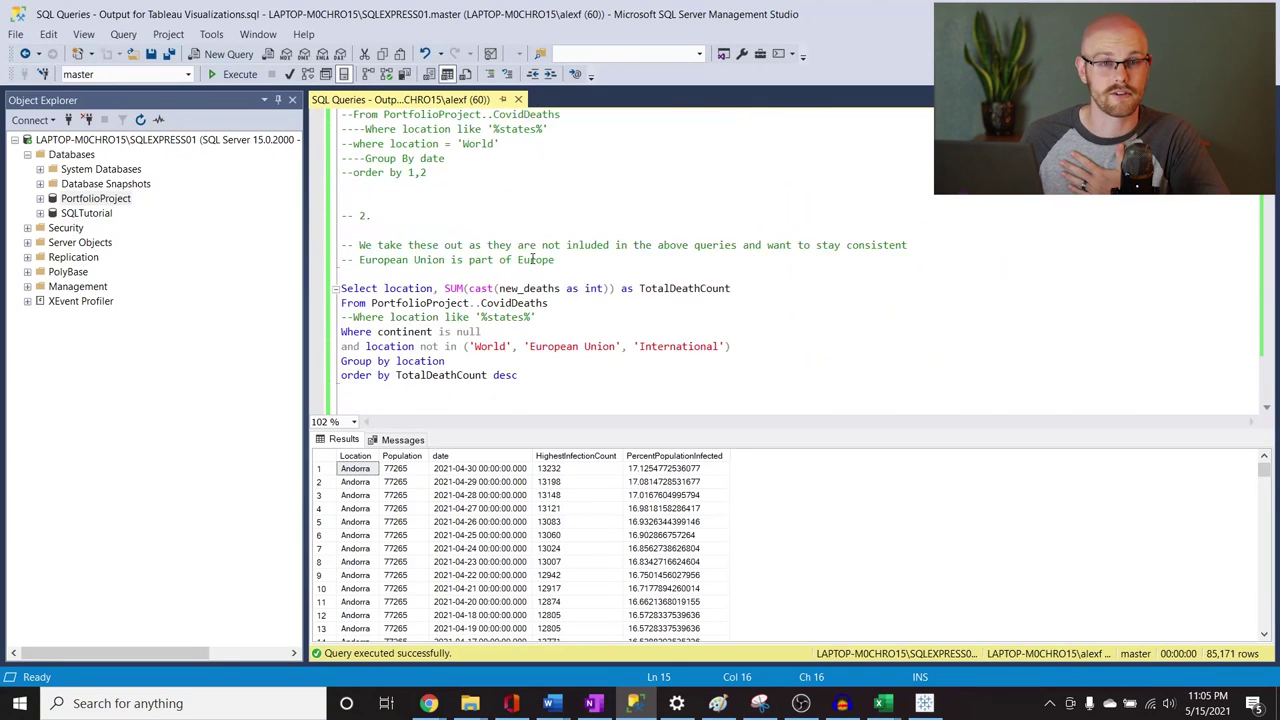
scroll(532, 259, up, 6)
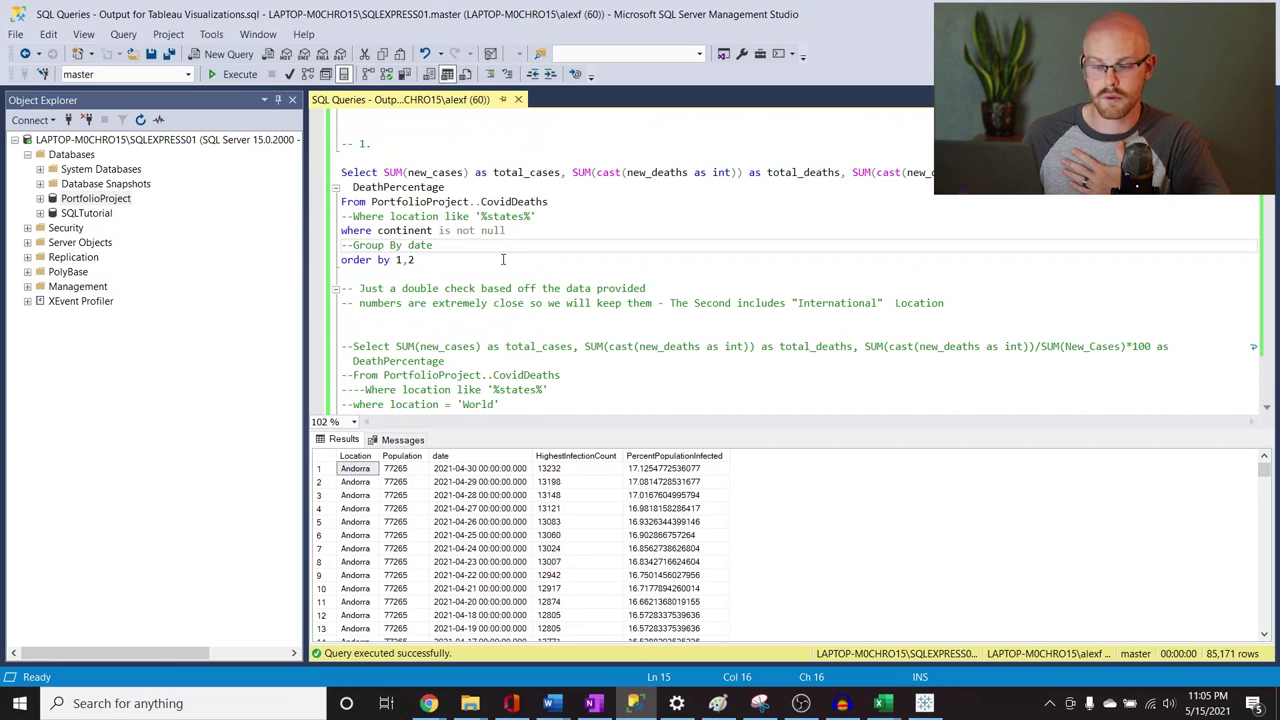
Run only query 1 for total cases, total deaths and death percentage, and copy its full result with headers
drag(503, 259, 341, 172)
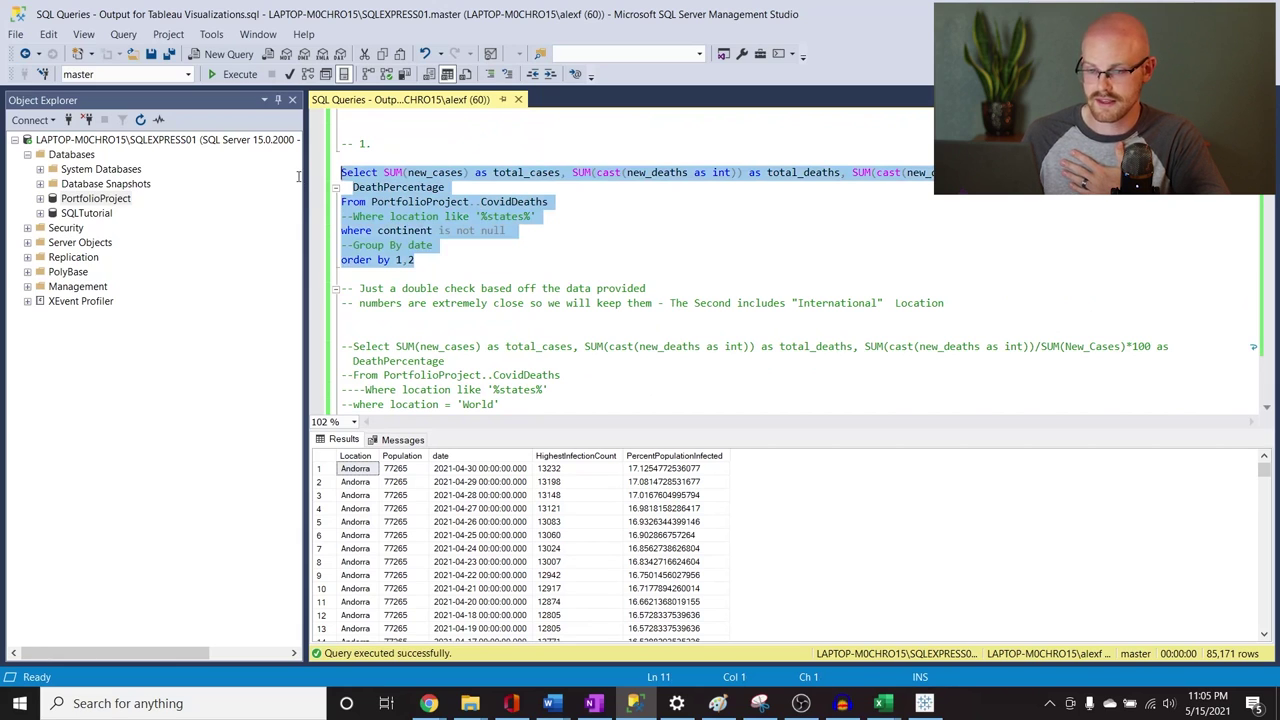
click(235, 74)
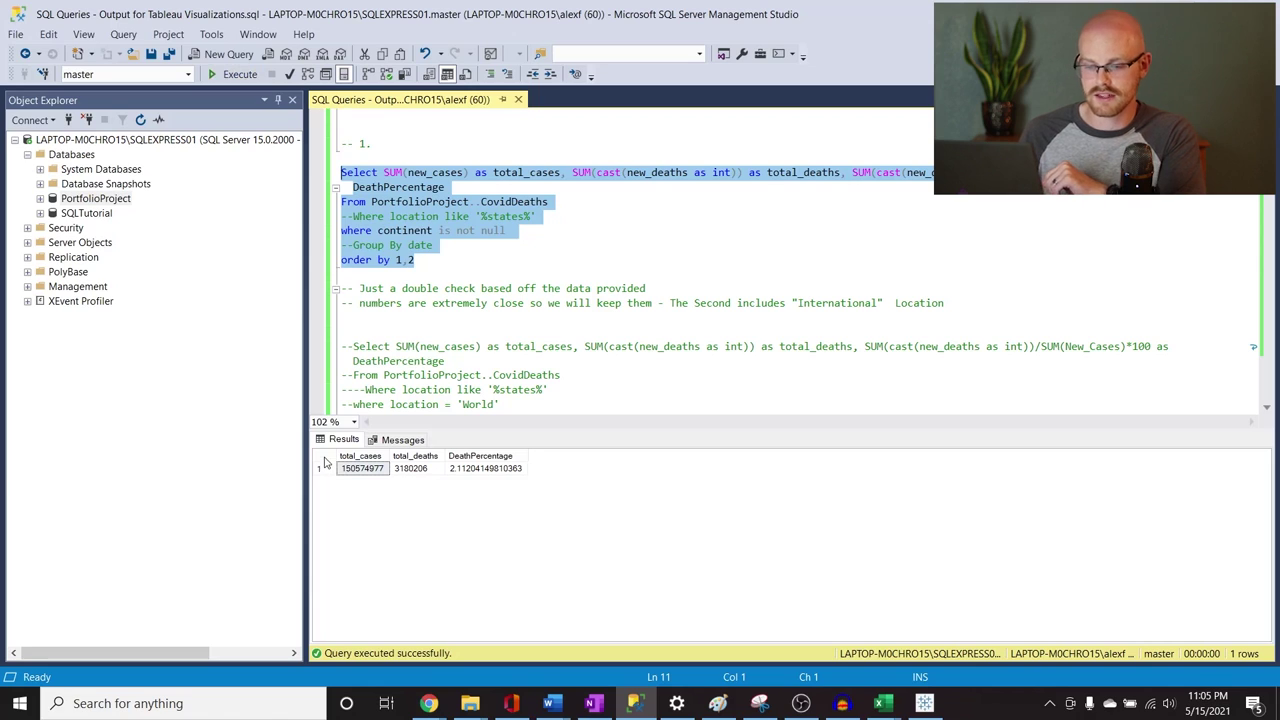
click(325, 462)
click(322, 459)
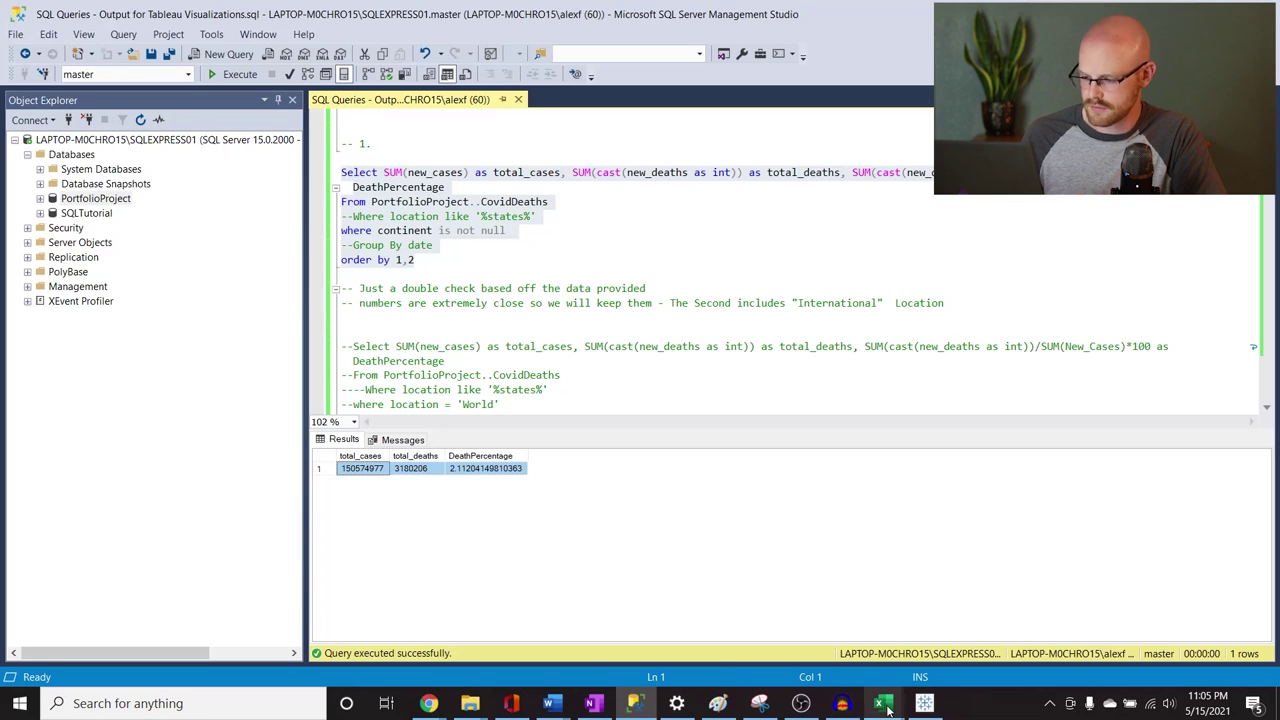
Close all open Excel workbooks, Tableau Table 1 through Tableau Table 4
mouse_move(882, 703)
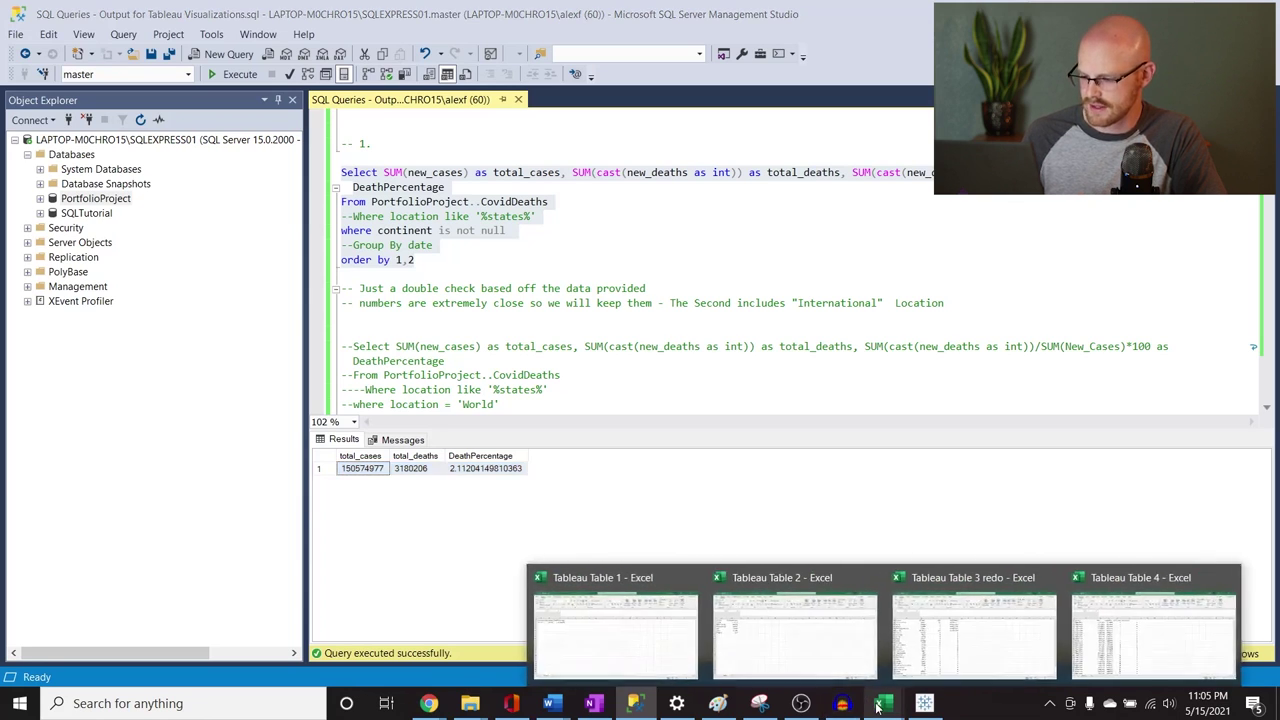
right_click(880, 703)
click(849, 670)
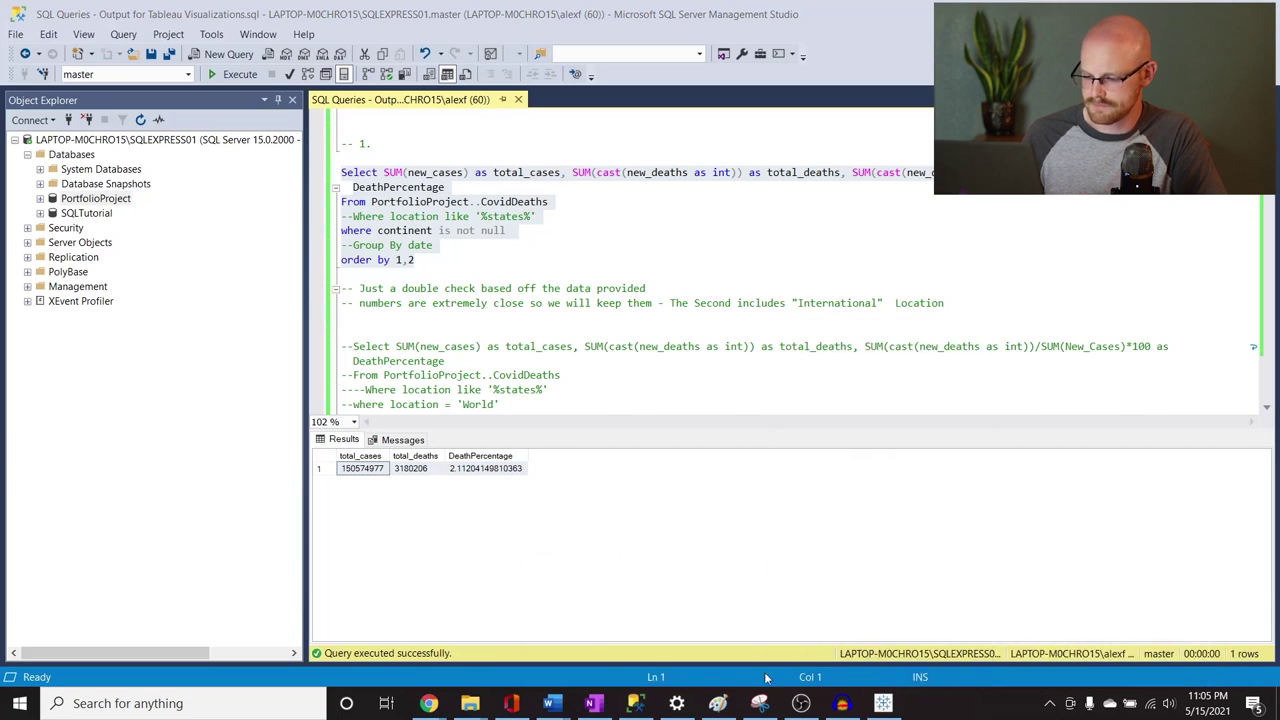
Launch Excel and create a blank workbook
click(300, 703)
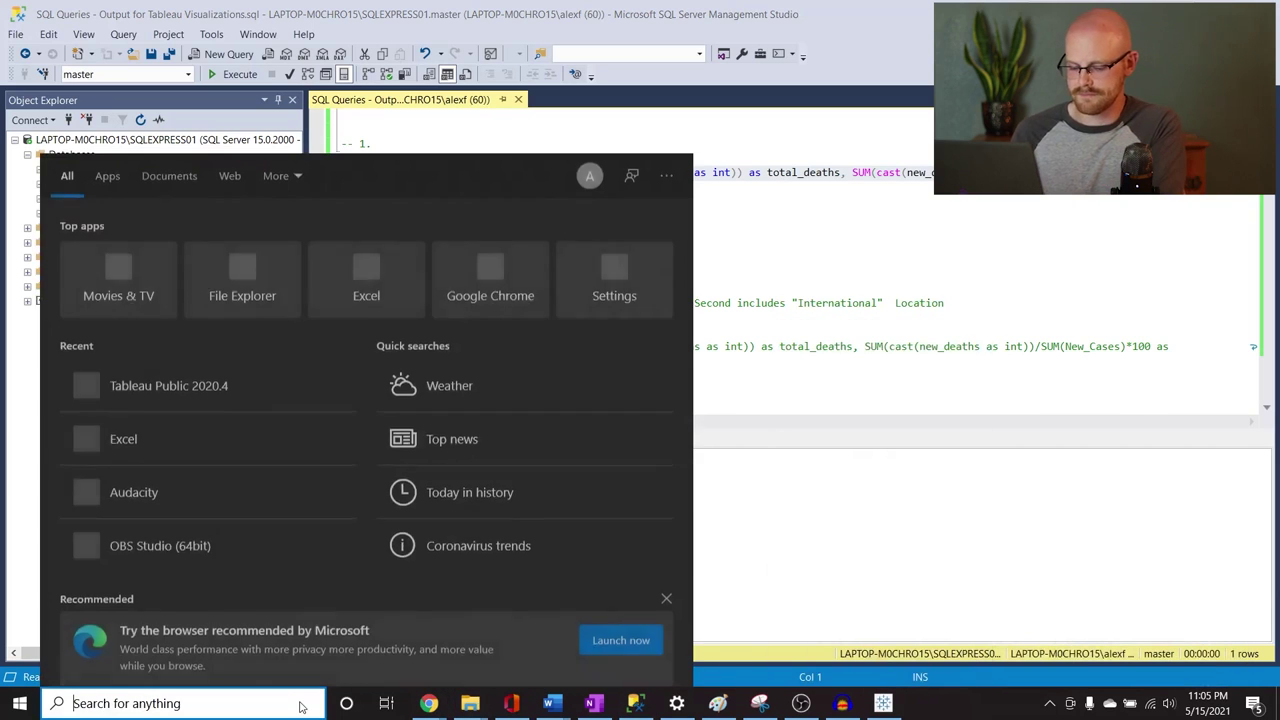
text(excel)
key(Return)
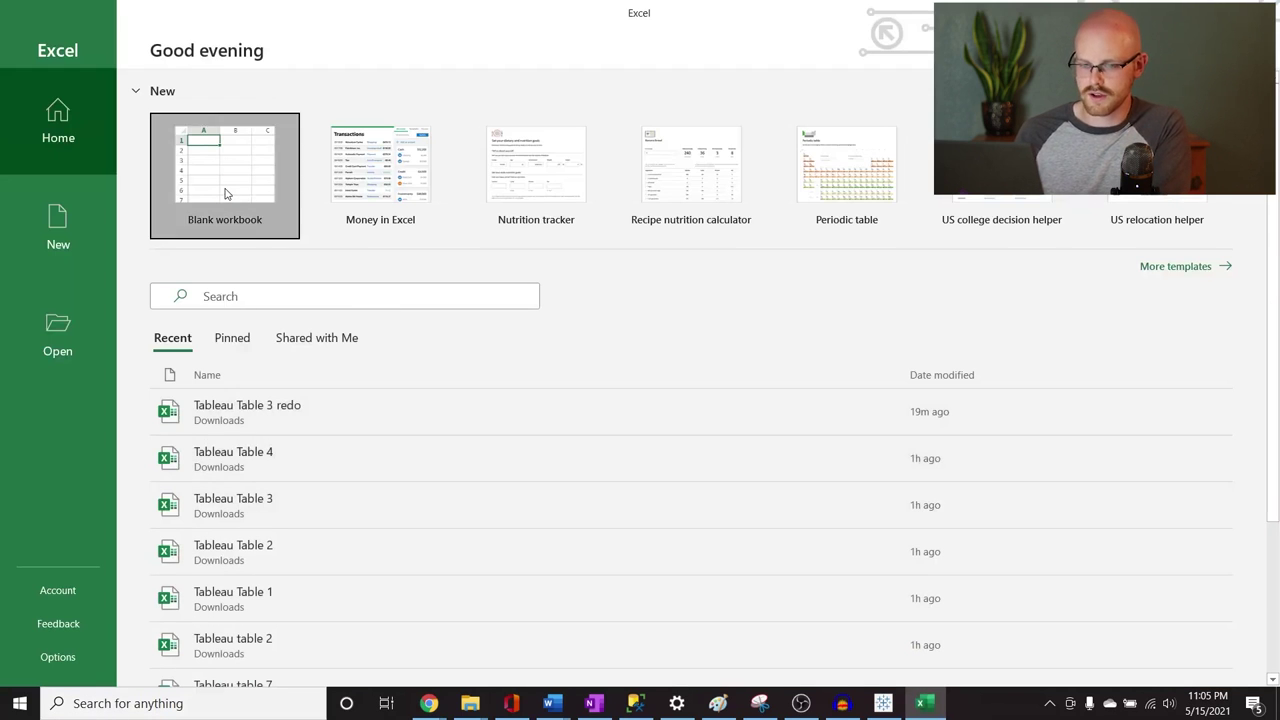
click(226, 194)
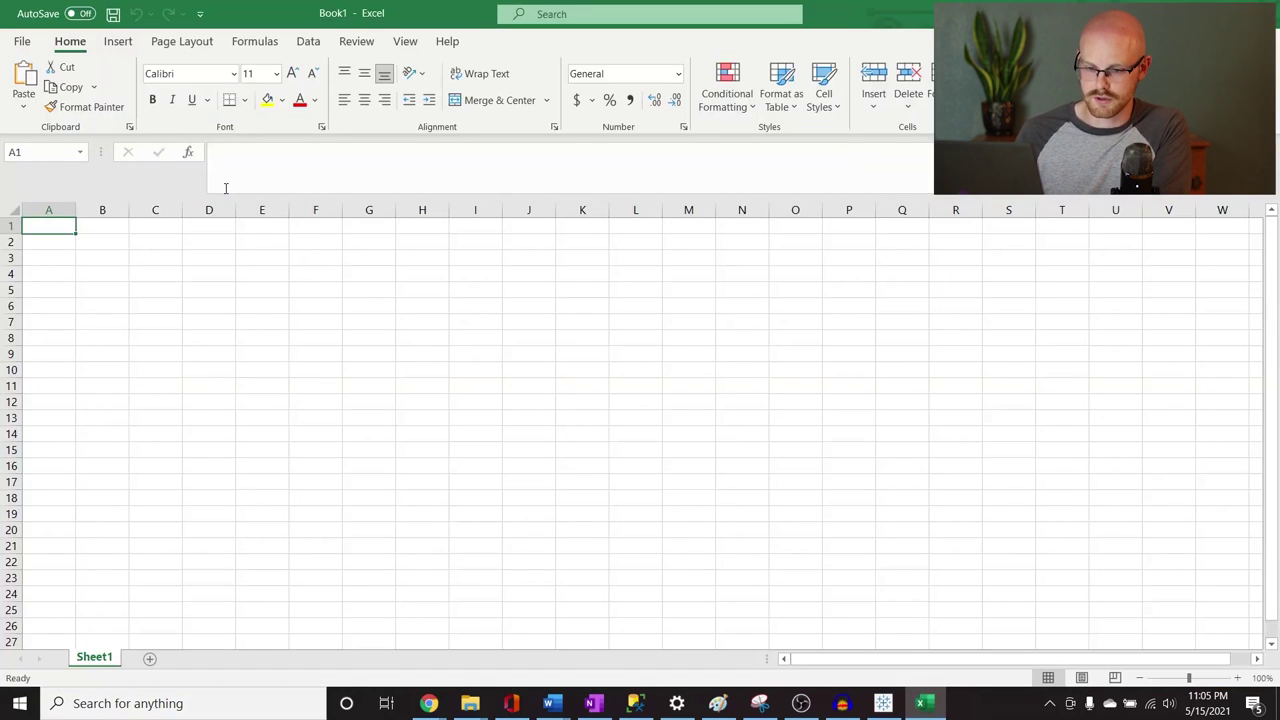
Paste the query 1 result with its headers at cell A1 and auto-fit all column widths
text(total_cases	total_deaths	DeathPercentage 1.51E+08	3180206	2.112041)
click(12, 211)
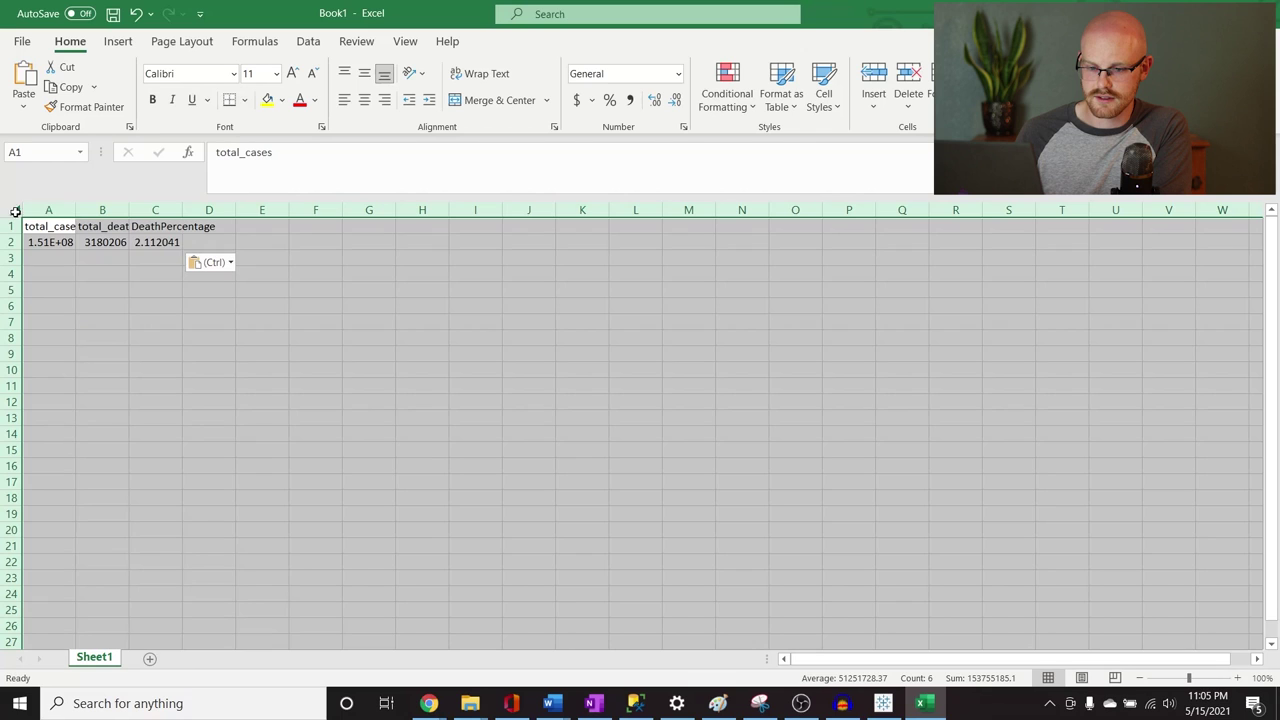
double_click(75, 210)
click(119, 311)
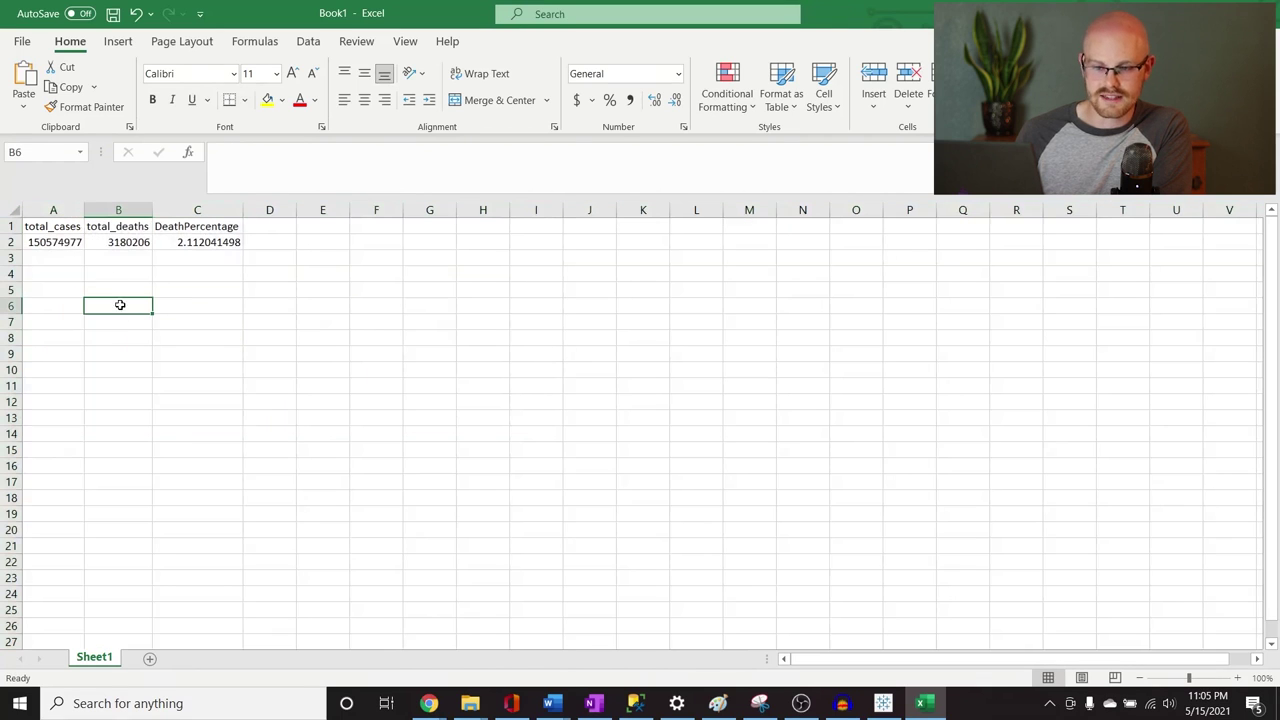
Save the workbook in the Downloads folder as Tableau Table 1, replacing the existing file
click(22, 41)
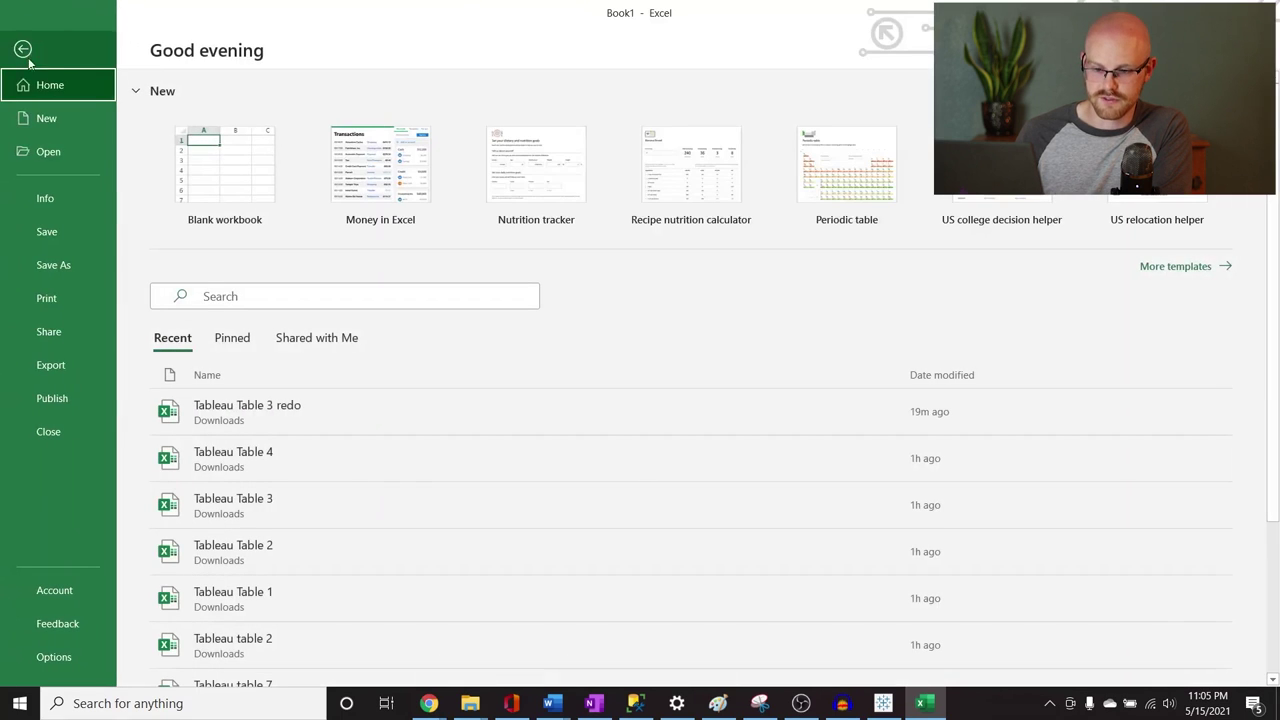
click(53, 265)
click(552, 191)
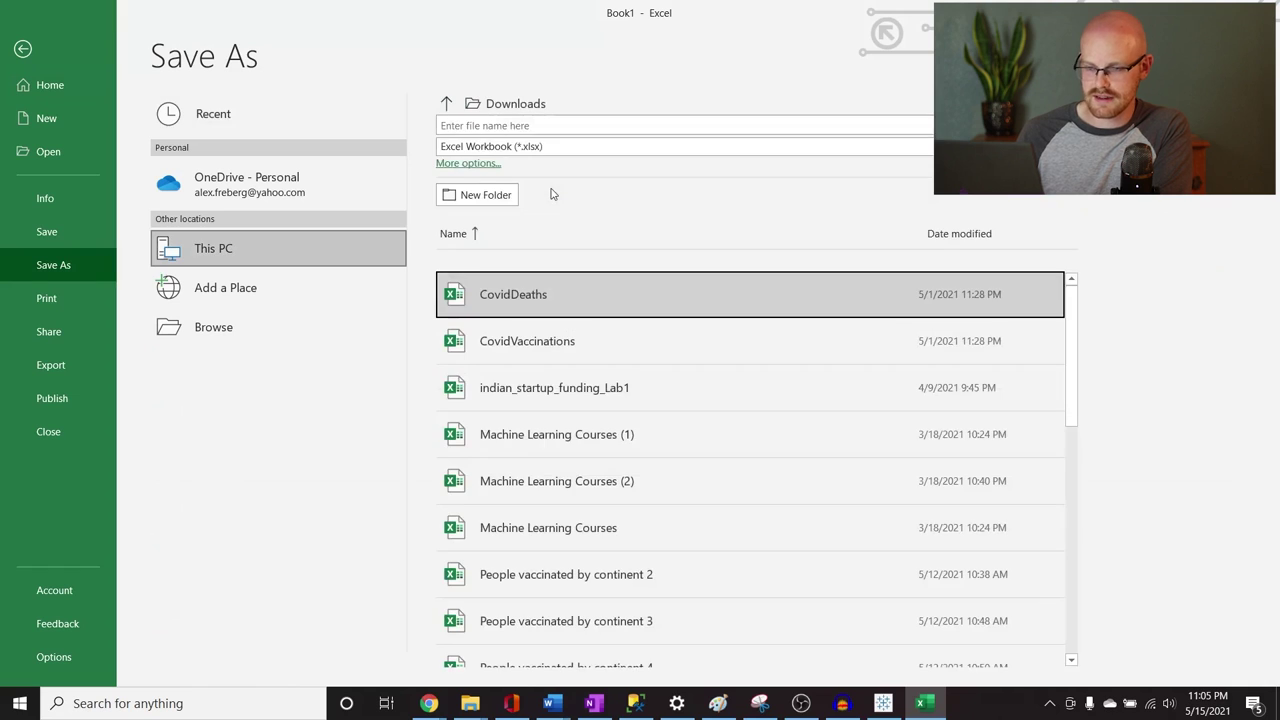
click(563, 124)
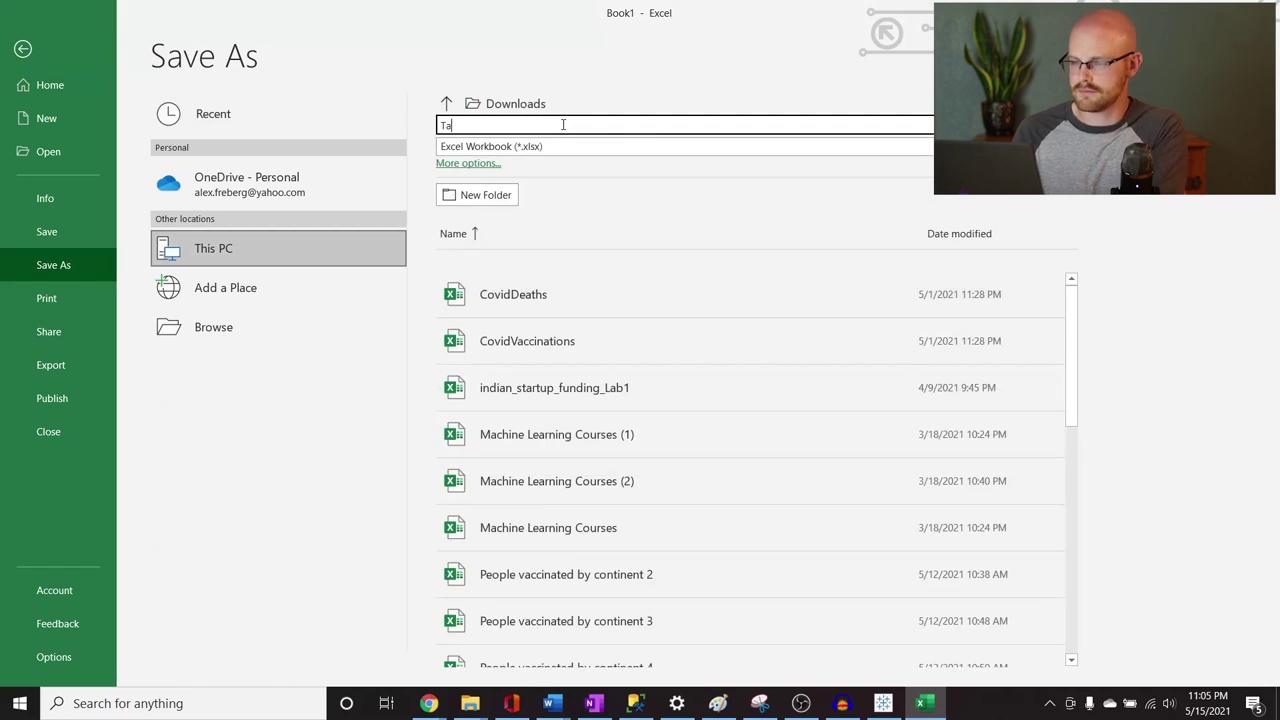
text(Tableau Table 1)
key(Return)
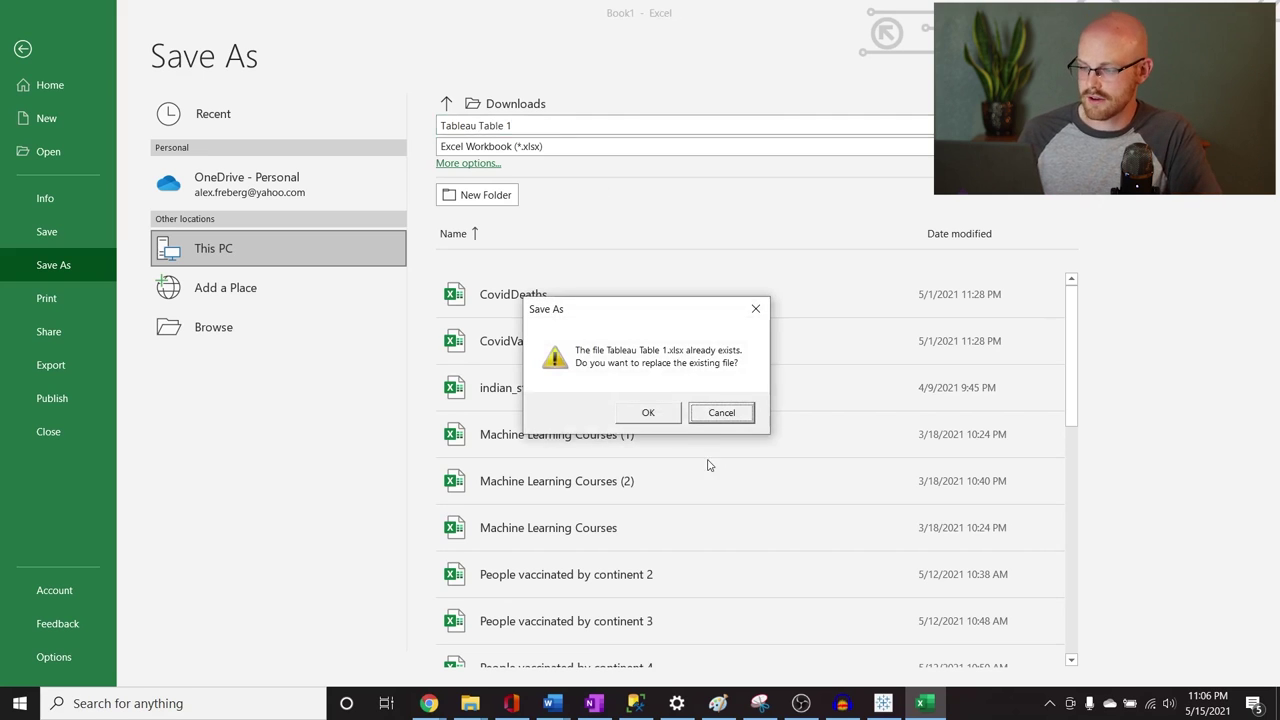
click(671, 414)
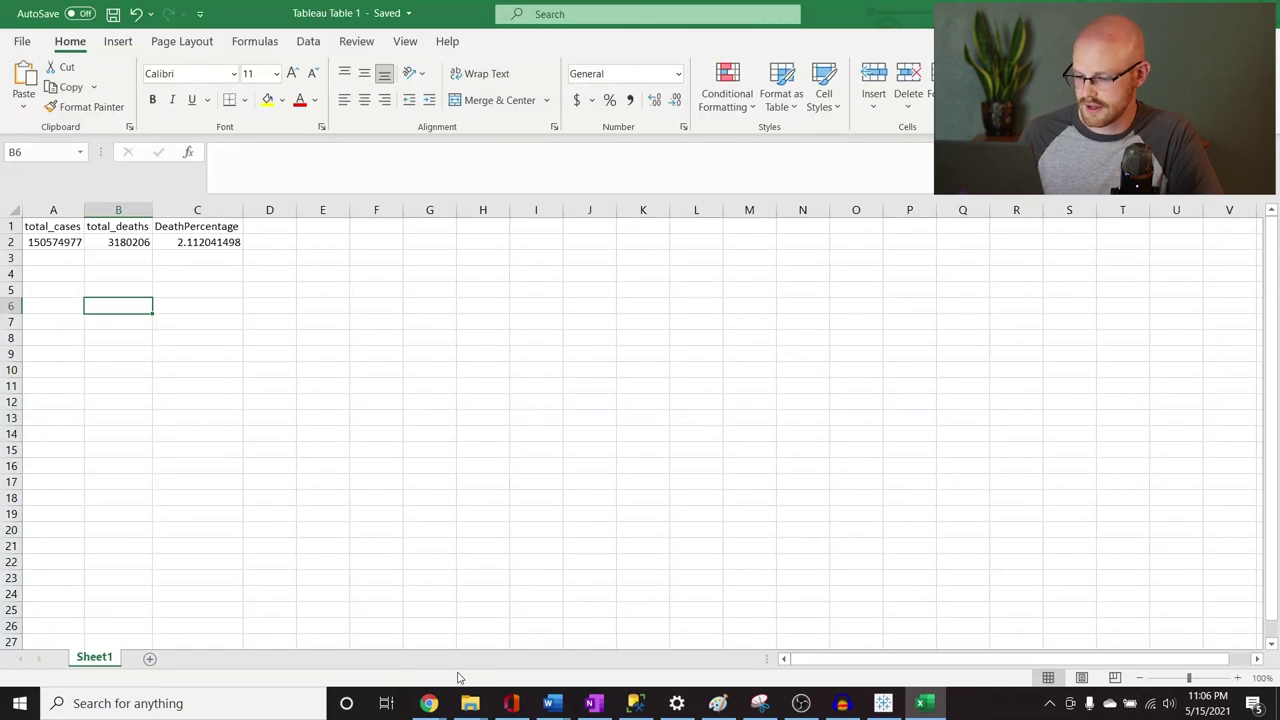
In SQL Server Management Studio, run only query 2 for TotalDeathCount by location and copy its full result with headers
mouse_move(428, 704)
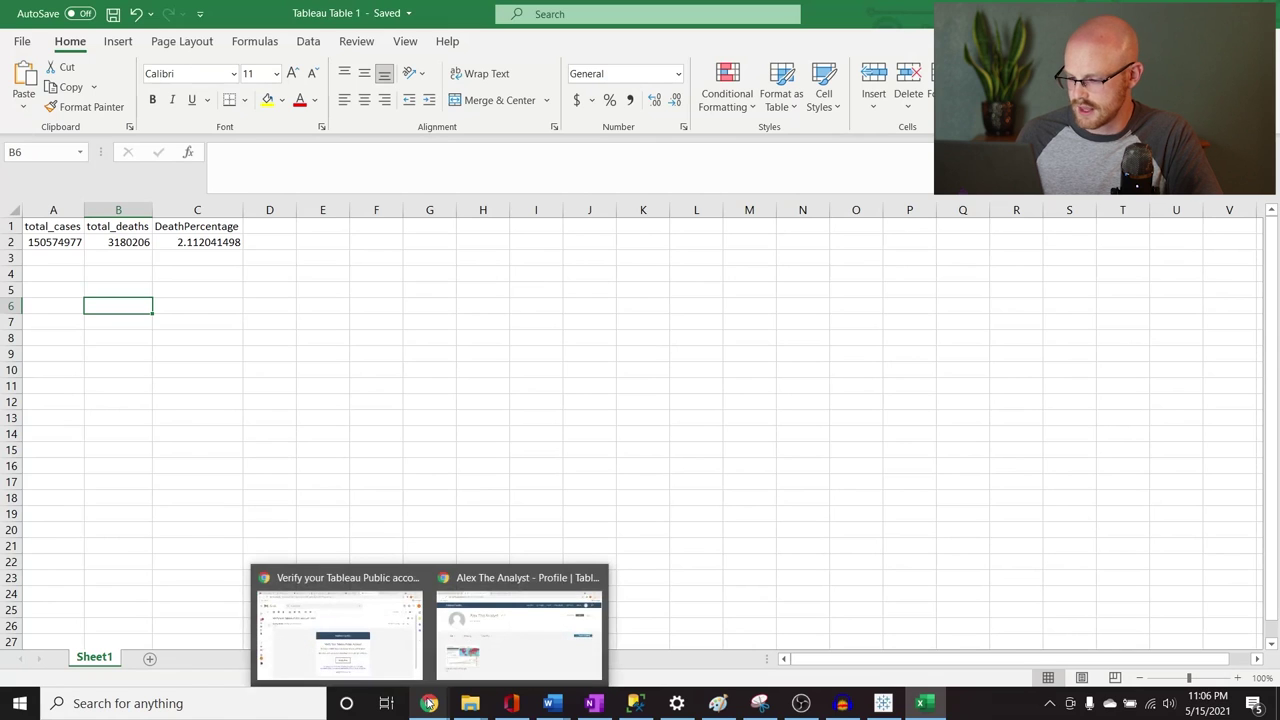
click(634, 703)
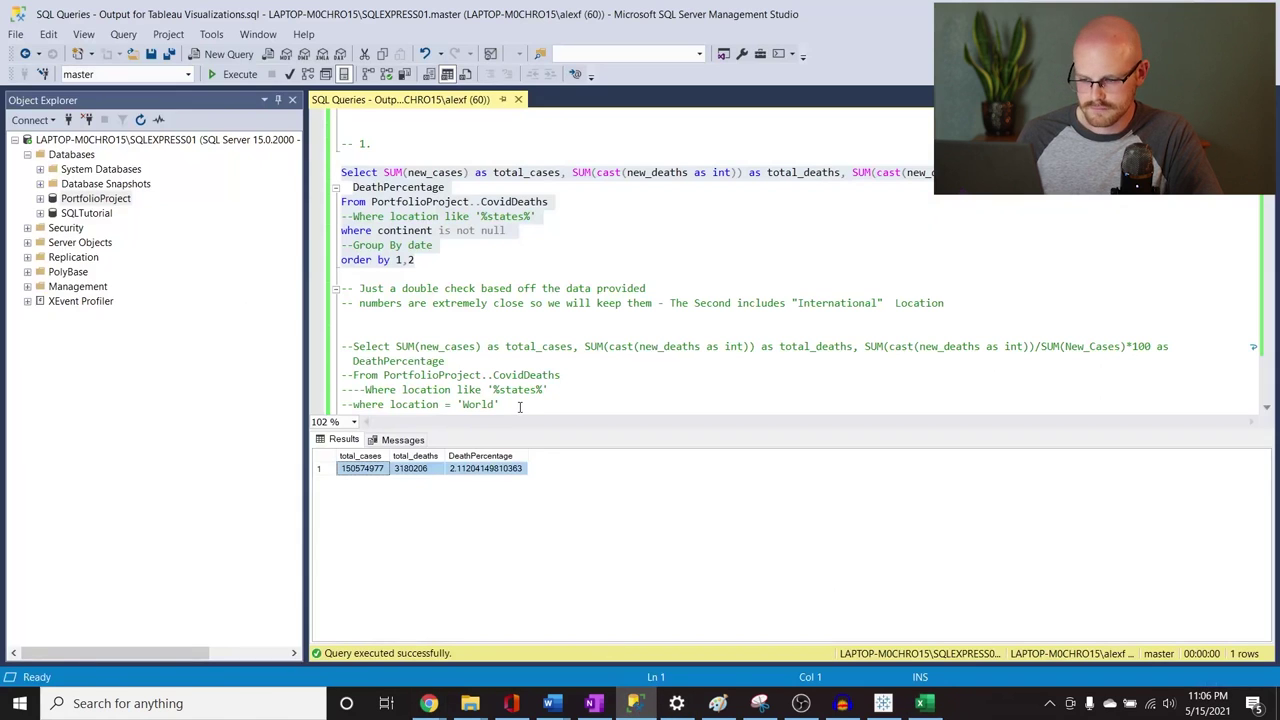
click(545, 330)
scroll(545, 330, down, 2)
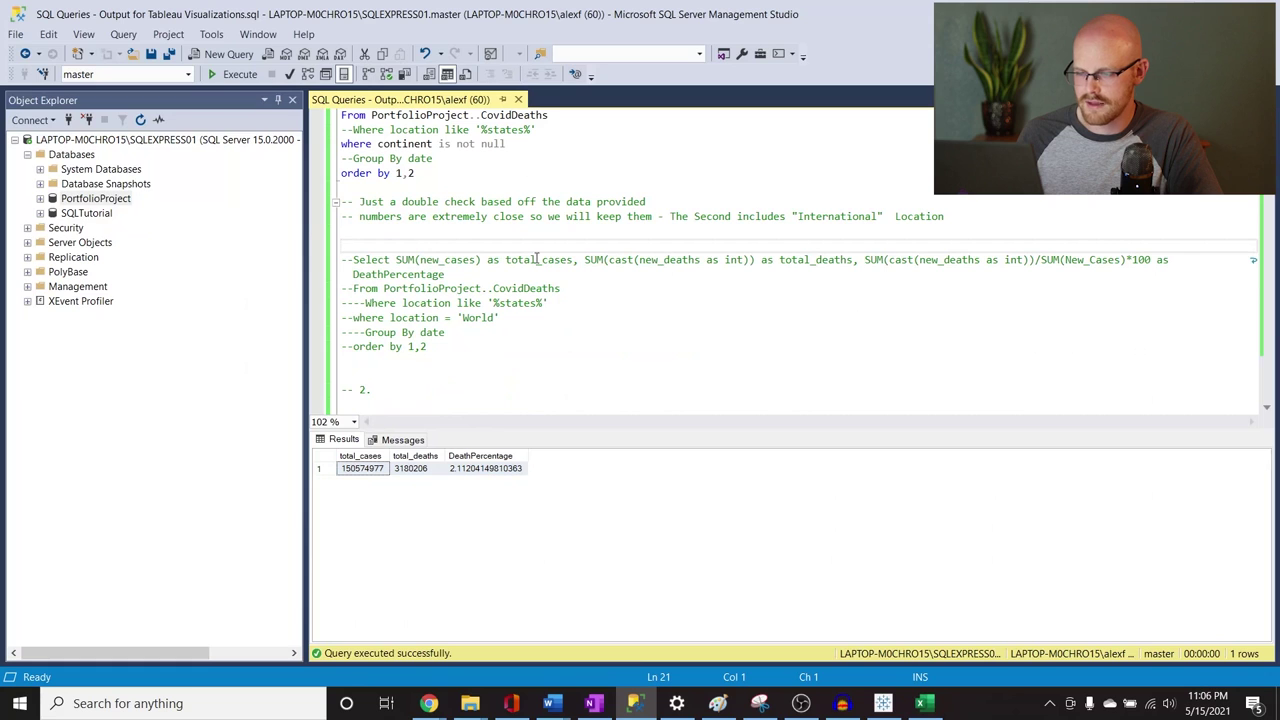
scroll(534, 360, down, 3)
scroll(534, 360, up, 2)
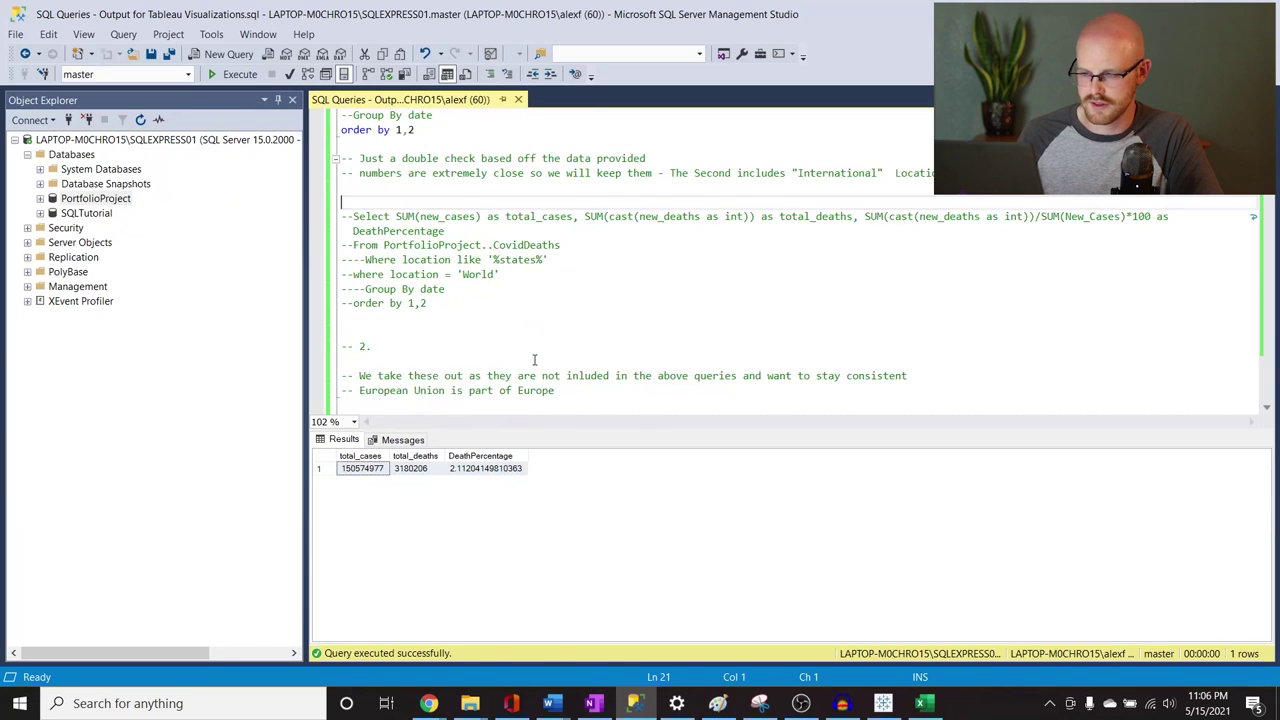
drag(491, 289, 340, 201)
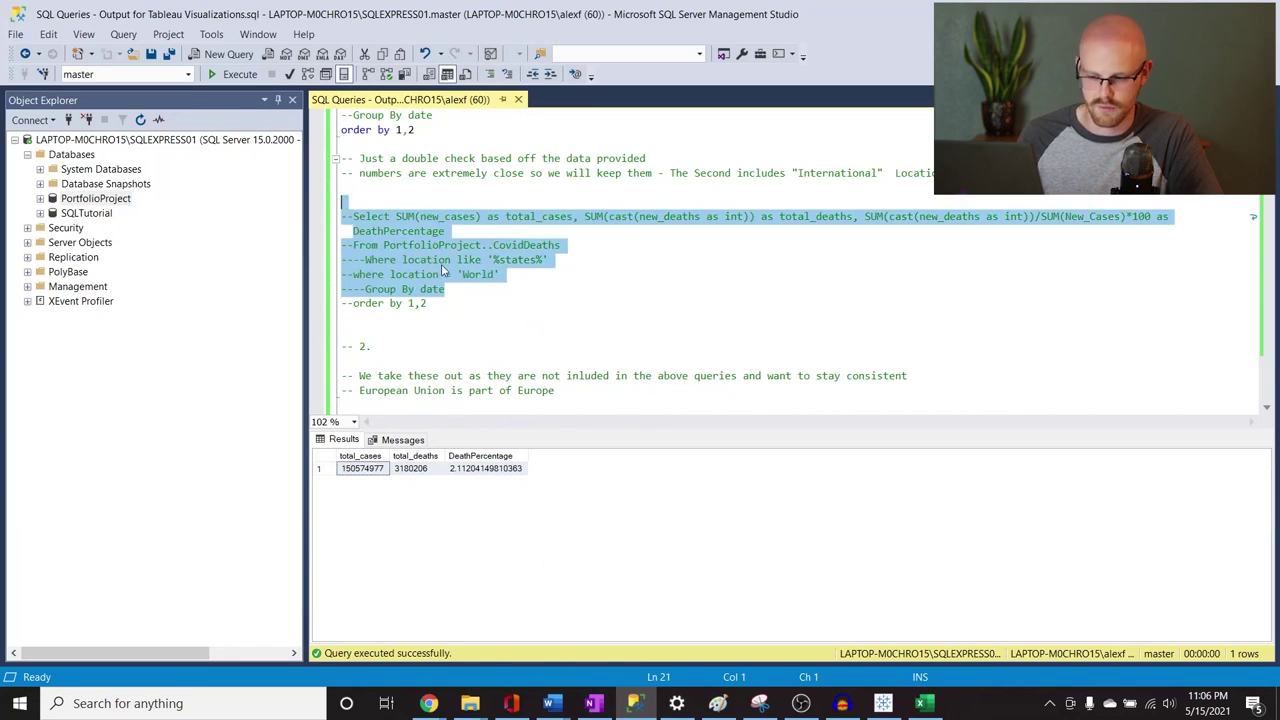
click(445, 259)
scroll(515, 363, down, 4)
click(534, 332)
drag(534, 332, 327, 246)
key(F5)
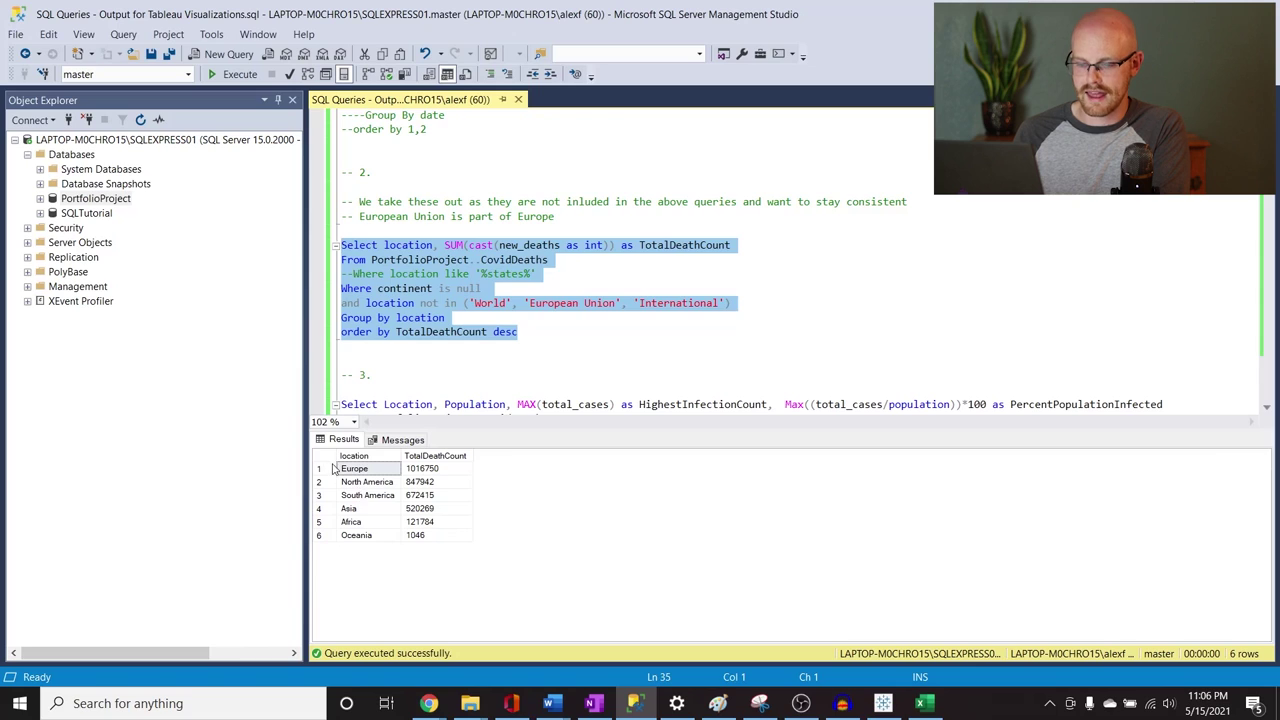
click(329, 461)
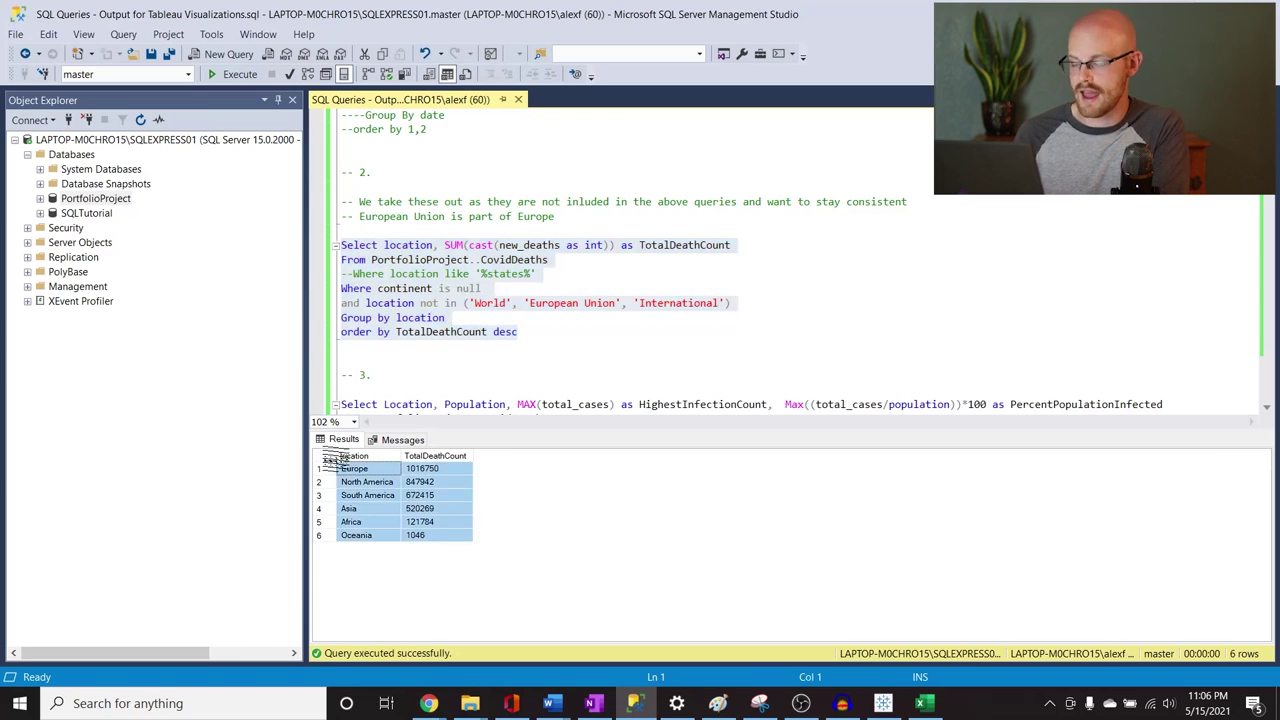
Switch back to Excel and create a new blank workbook for the query 2 result
click(925, 706)
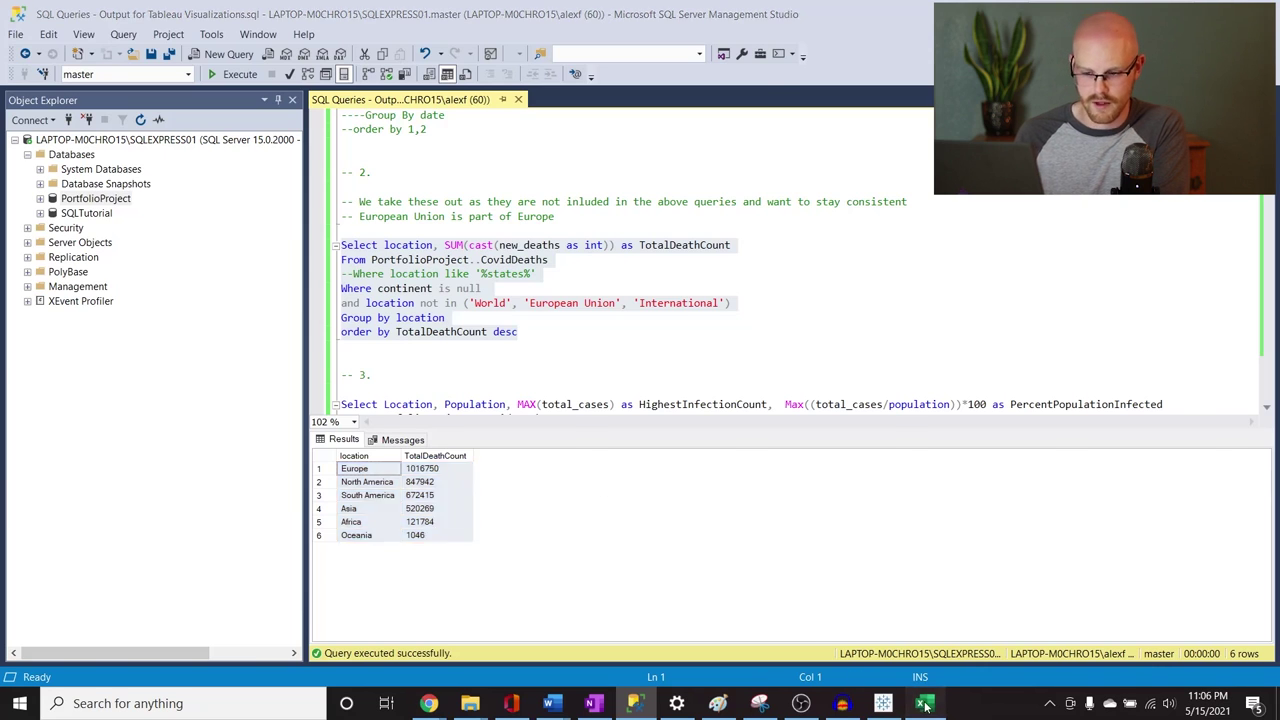
click(22, 42)
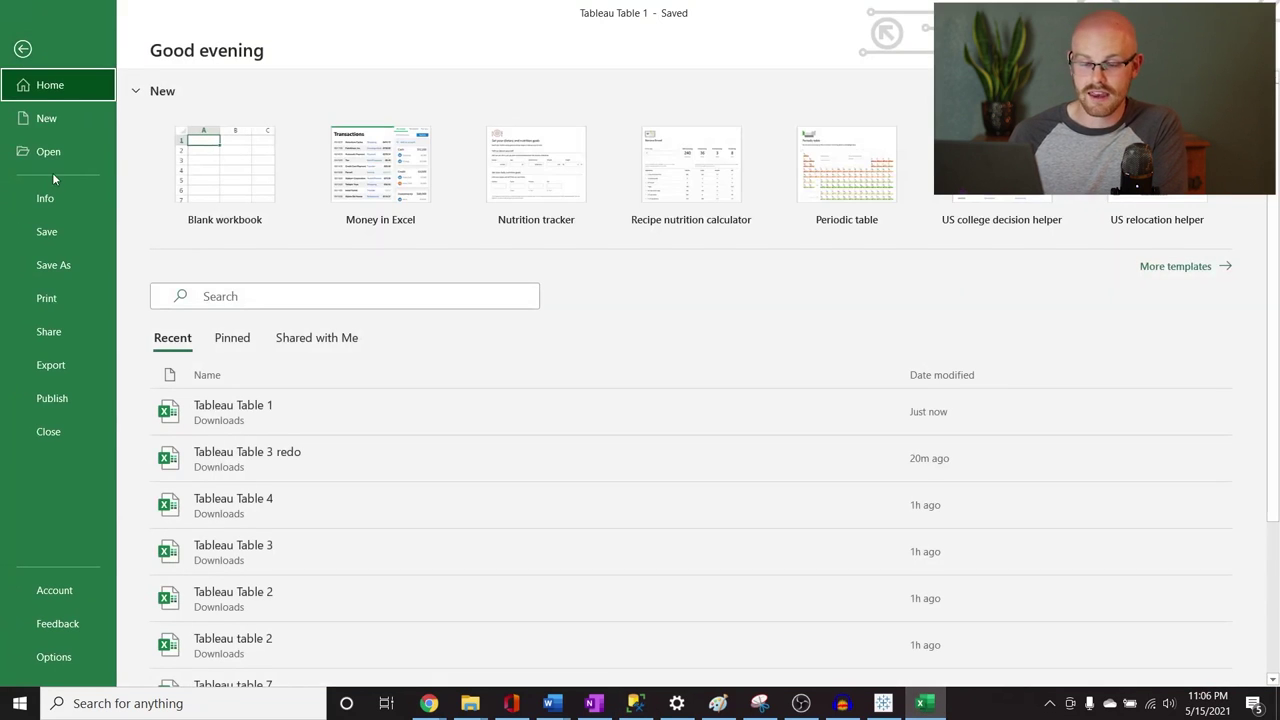
click(64, 120)
key(Escape)
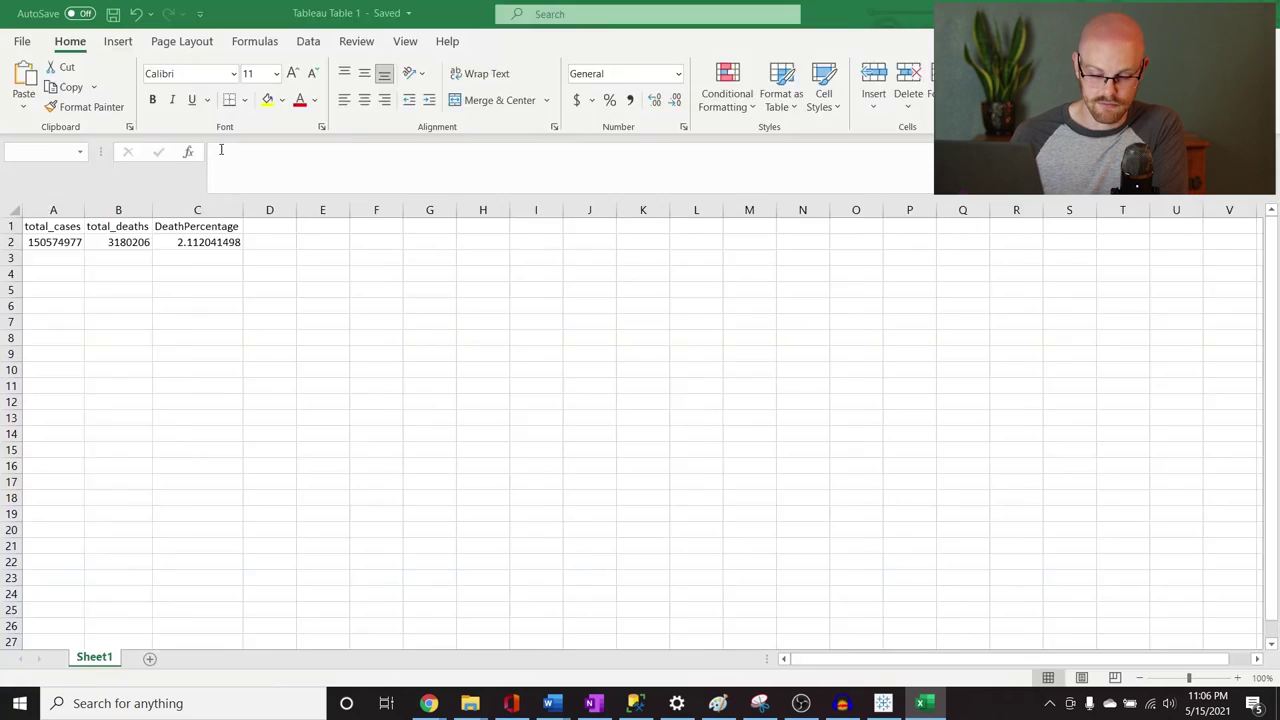
Paste the query 2 result with its headers at cell A1 and auto-fit all column widths
text(location	TotalDeathCount Europe	1016750 North America	847942 South America	672415 Asia	520269 Africa	121784 Oceania	1046)
click(10, 208)
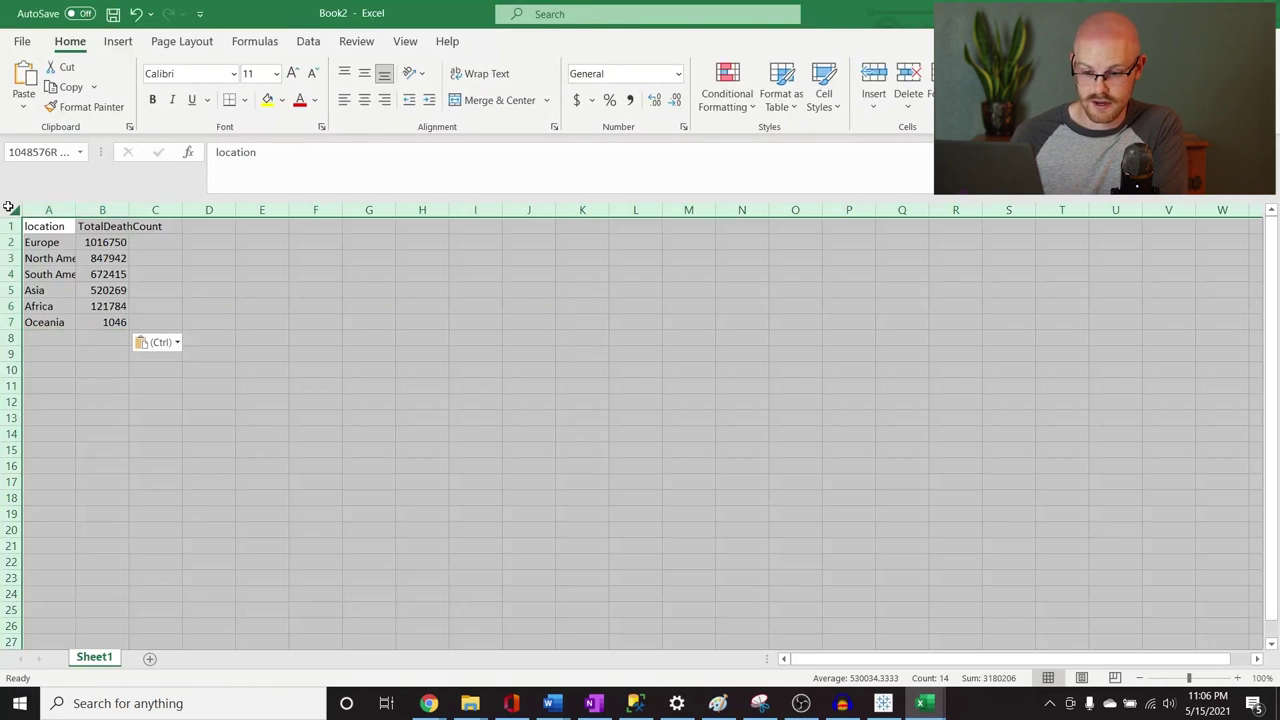
double_click(75, 210)
click(226, 387)
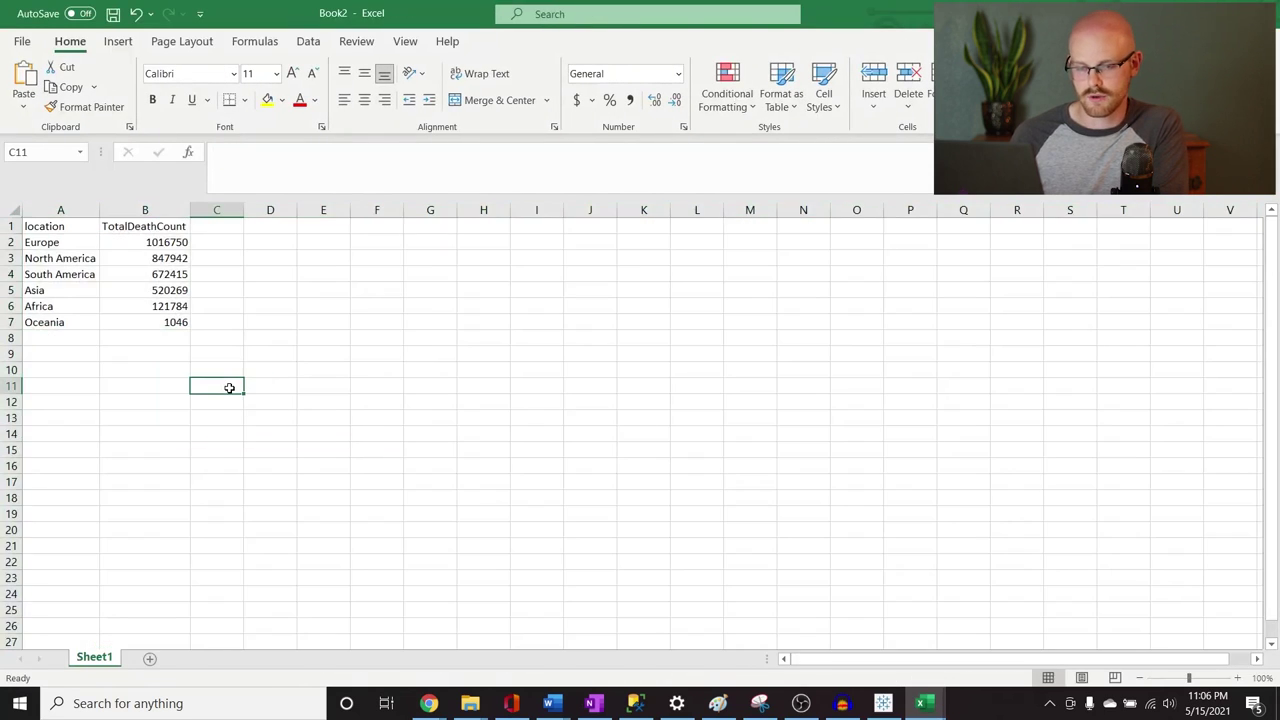
Save the workbook in the Downloads folder as Tableau Table 2, replacing the existing file
click(22, 42)
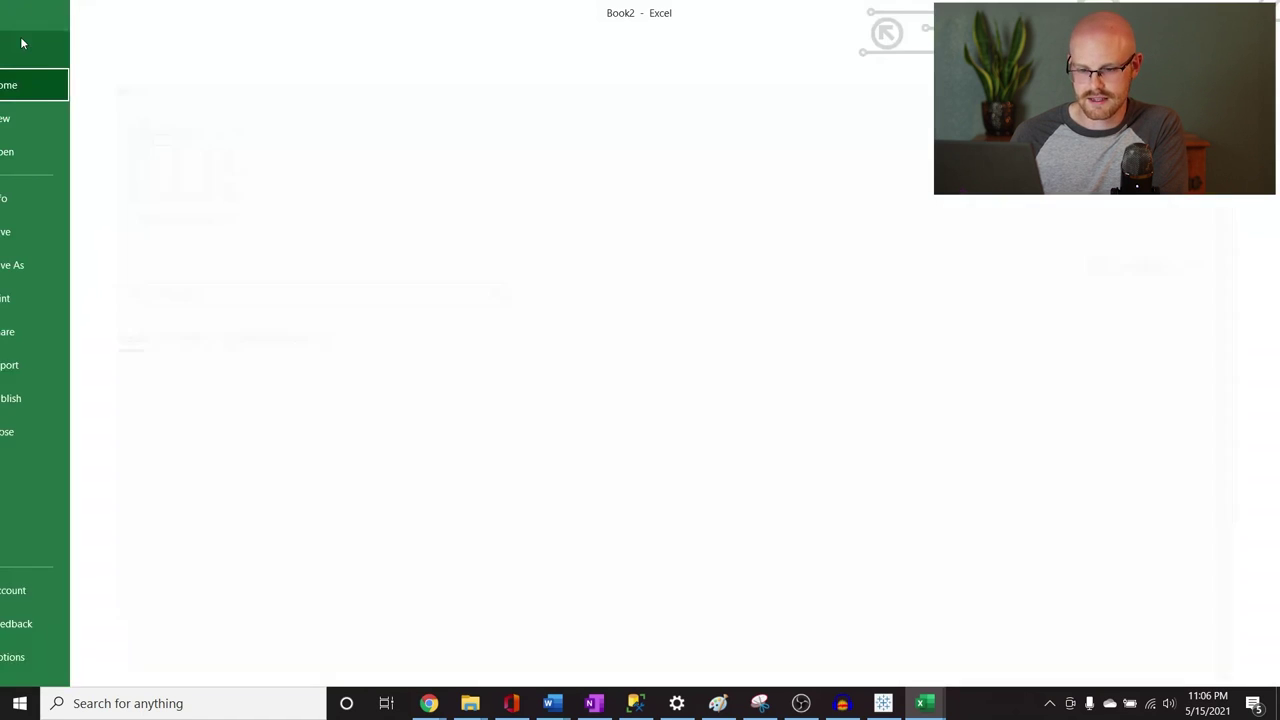
click(68, 257)
click(560, 190)
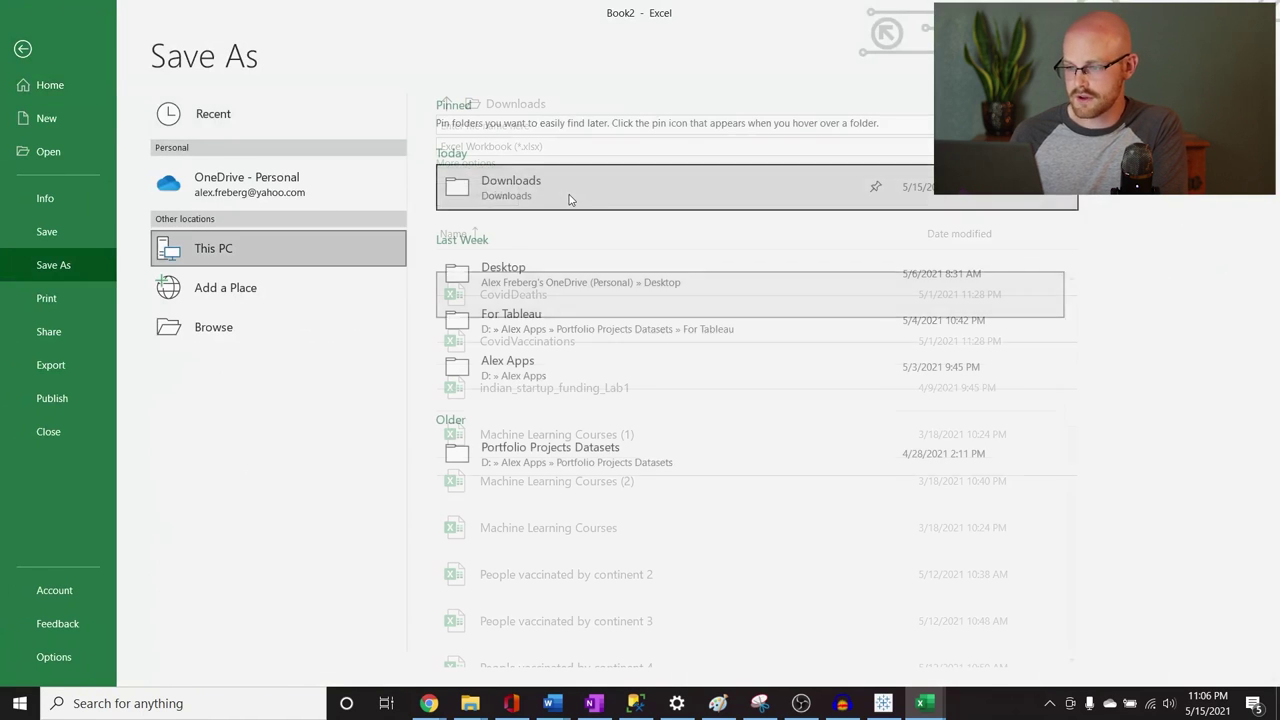
click(618, 126)
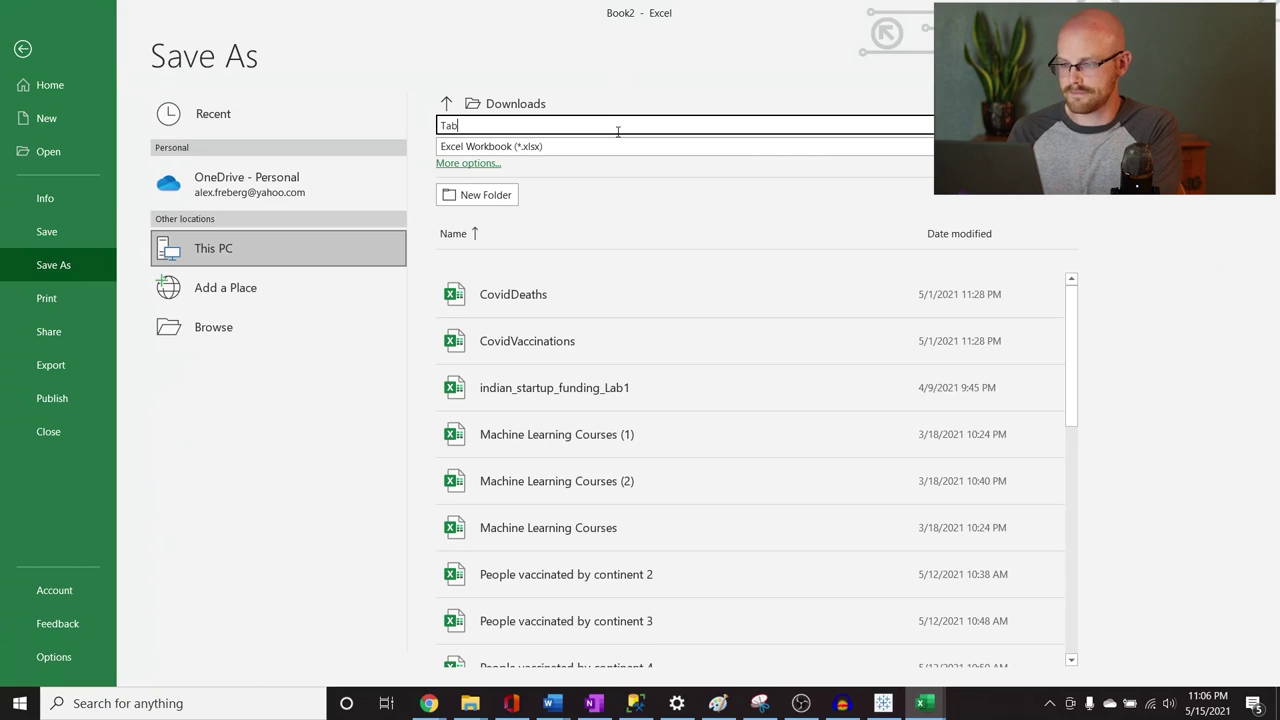
text(Tableau Table 2)
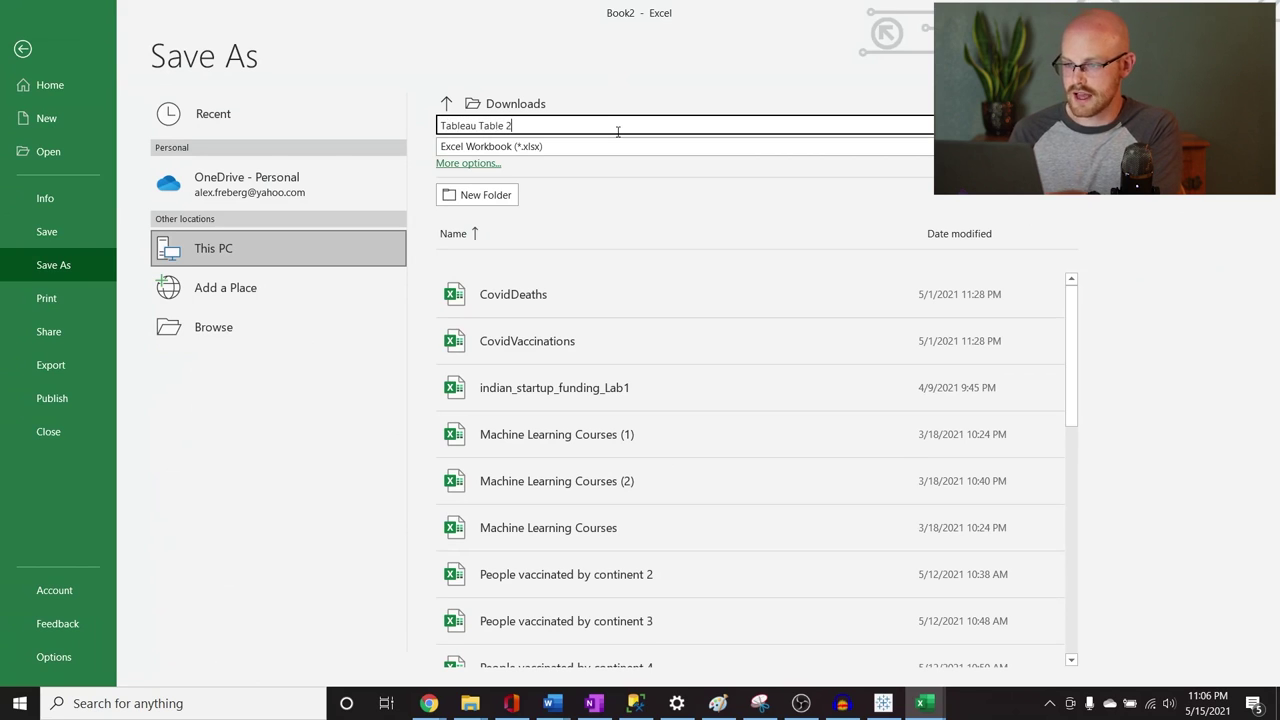
key(Return)
click(653, 411)
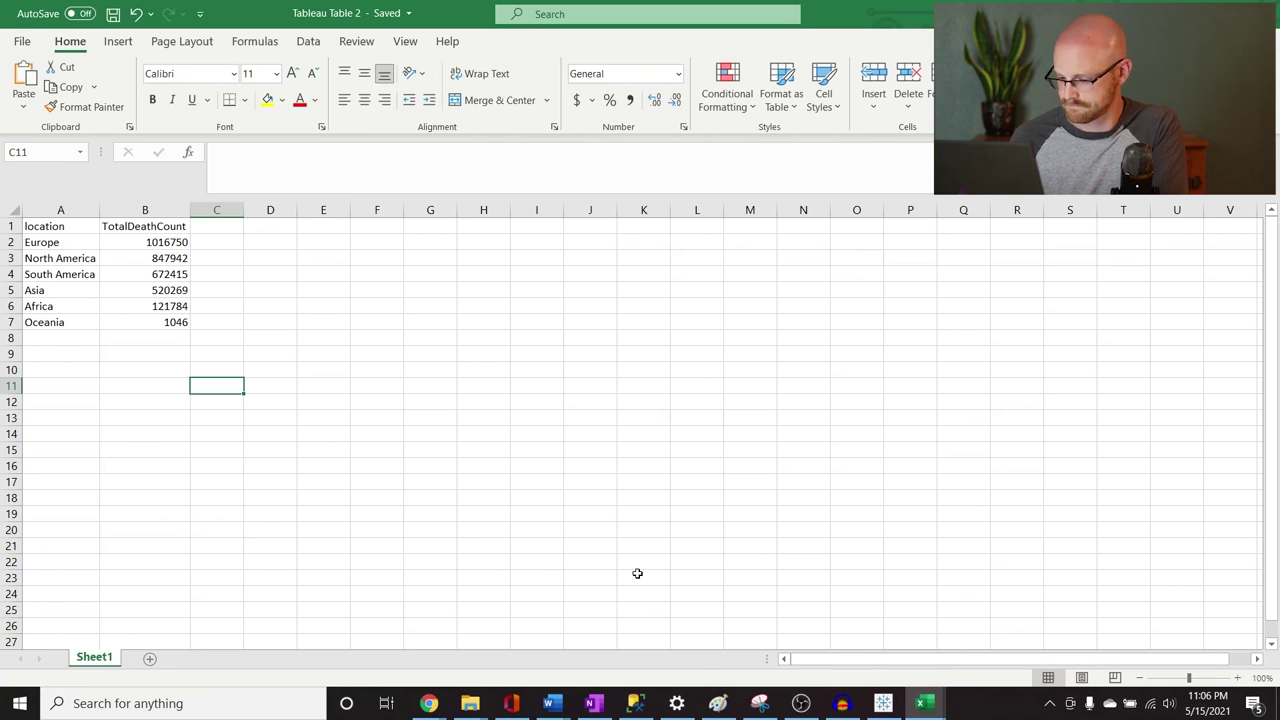
In SQL Server Management Studio, run only query 3 for HighestInfectionCount and PercentPopulationInfected by location, and copy its full result with headers
click(634, 703)
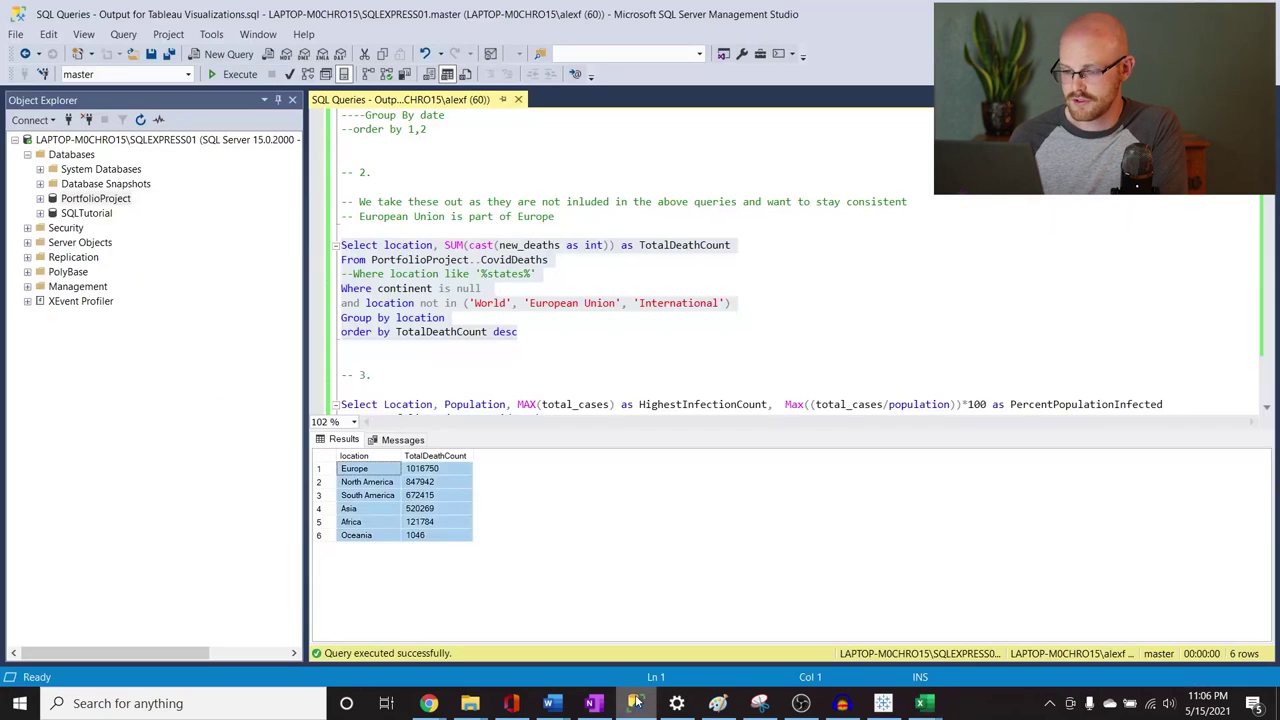
scroll(534, 350, down, 4)
scroll(534, 350, down, 2)
drag(580, 289, 345, 215)
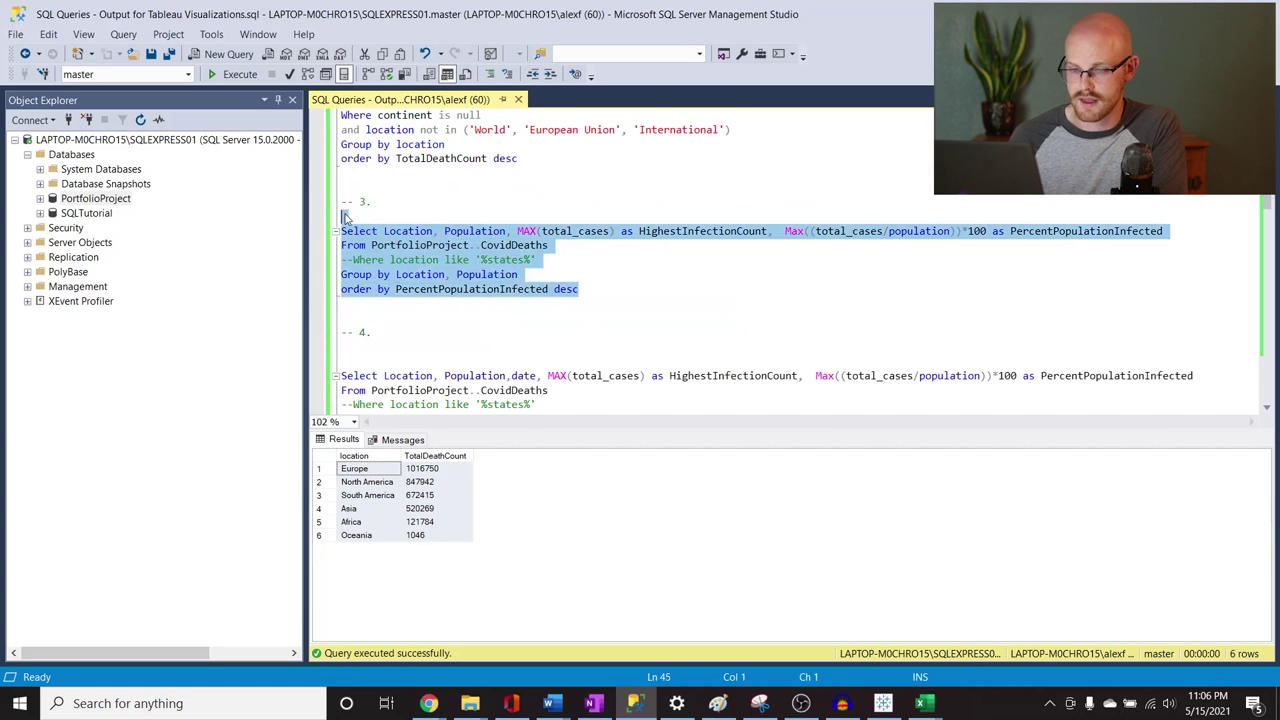
click(234, 74)
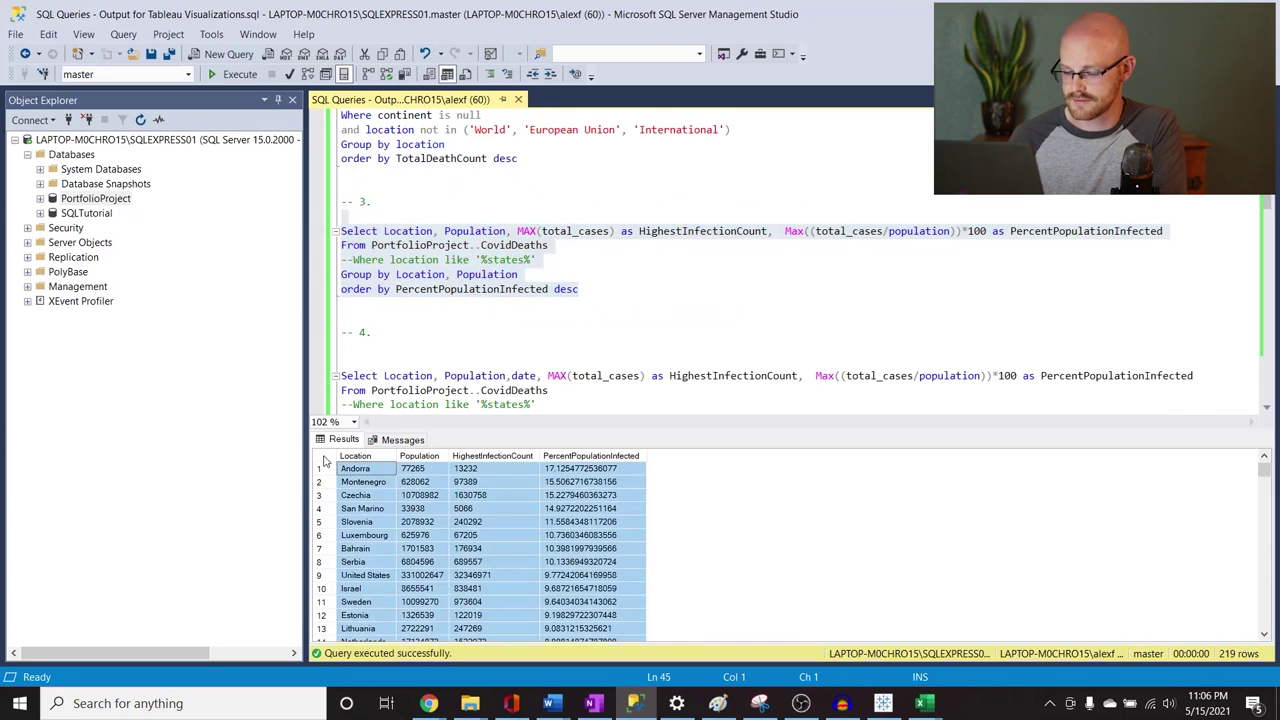
click(323, 458)
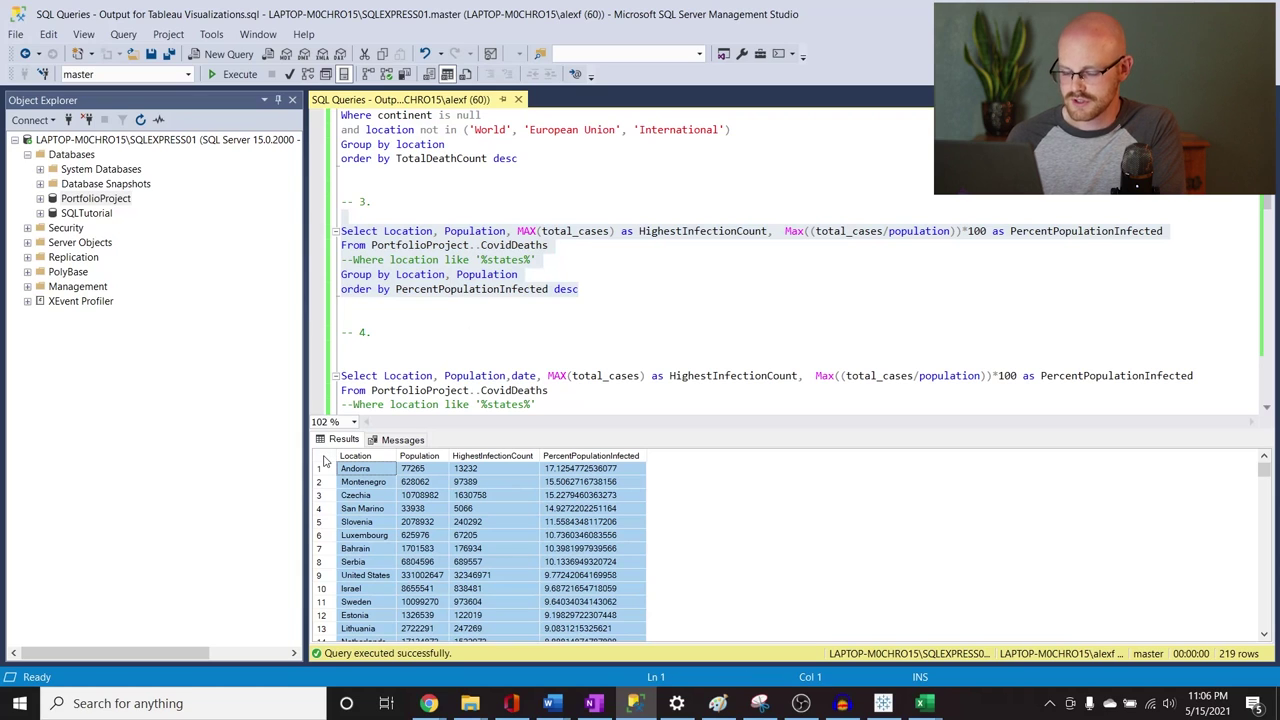
Switch to the Tableau Table 2 workbook in Excel and create another blank workbook for the query 3 result
click(925, 703)
click(976, 660)
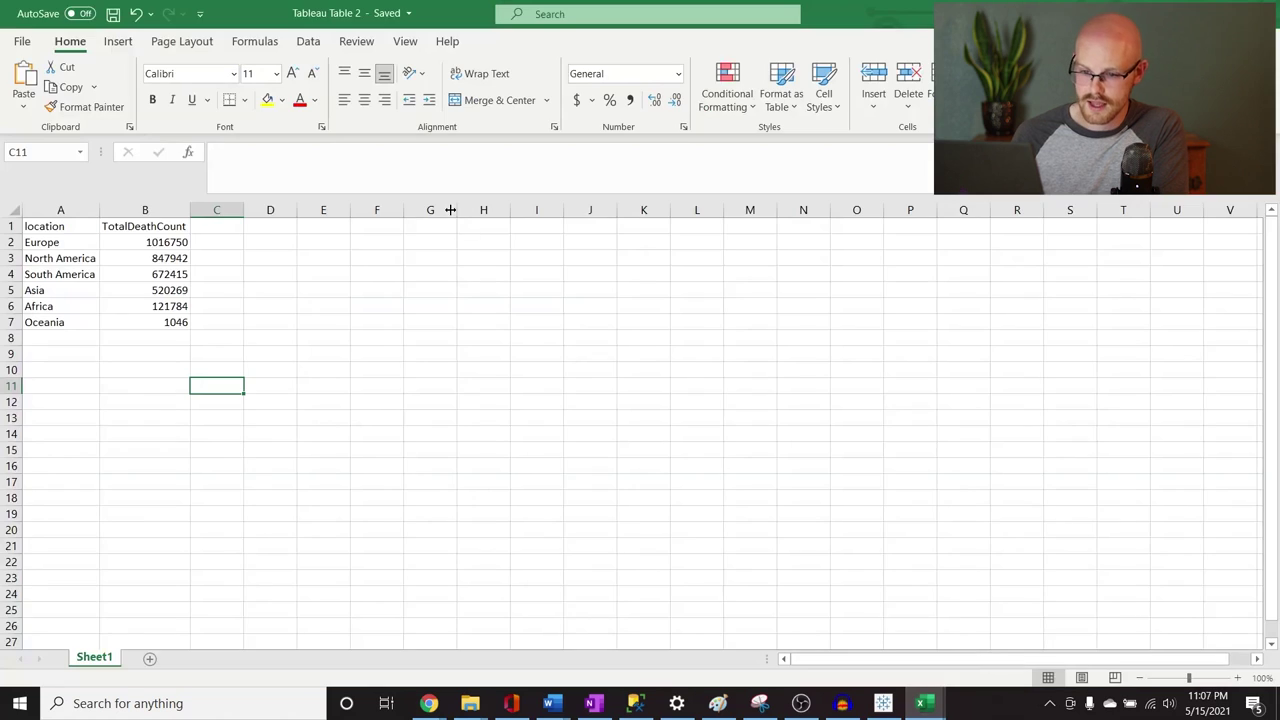
click(22, 42)
click(70, 254)
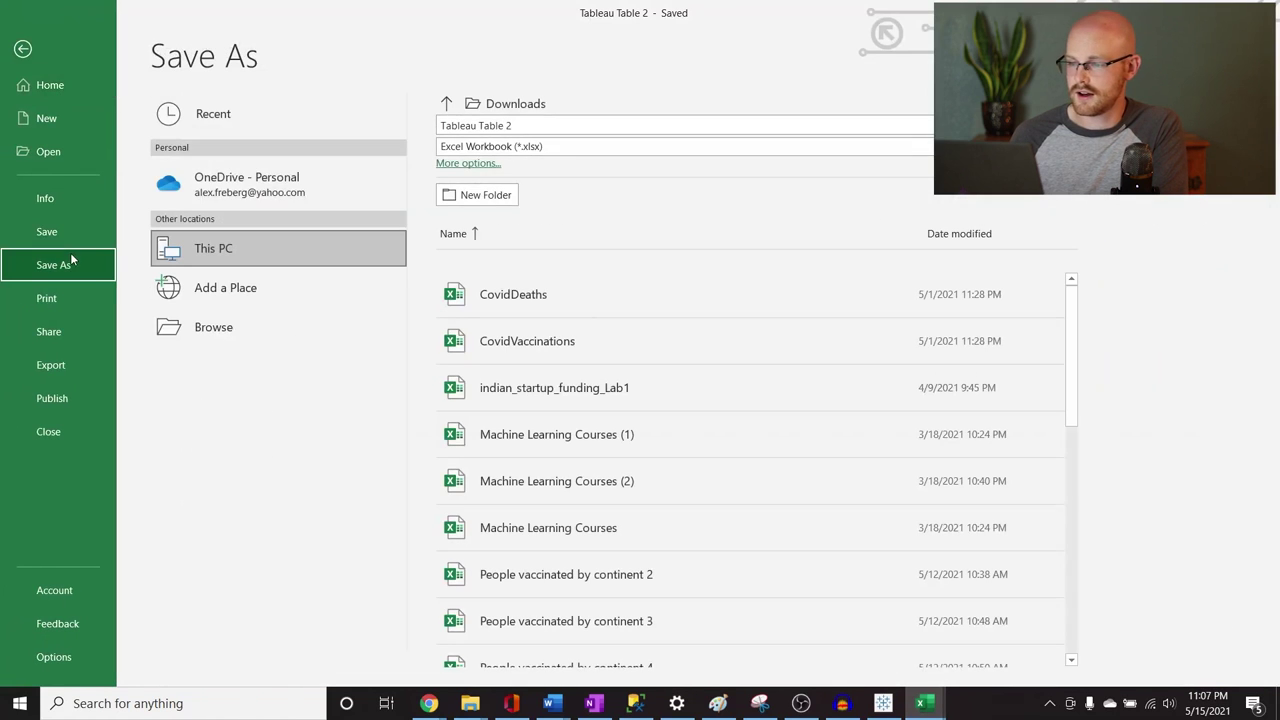
click(519, 125)
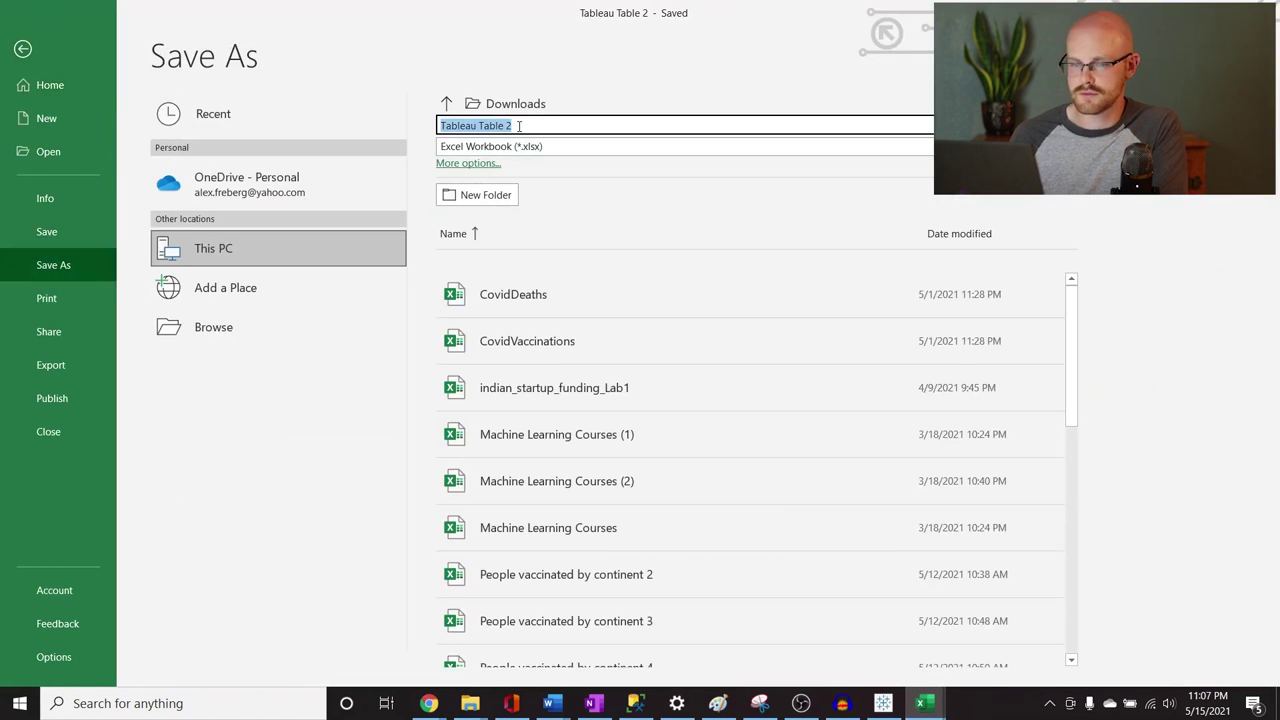
click(60, 118)
click(226, 186)
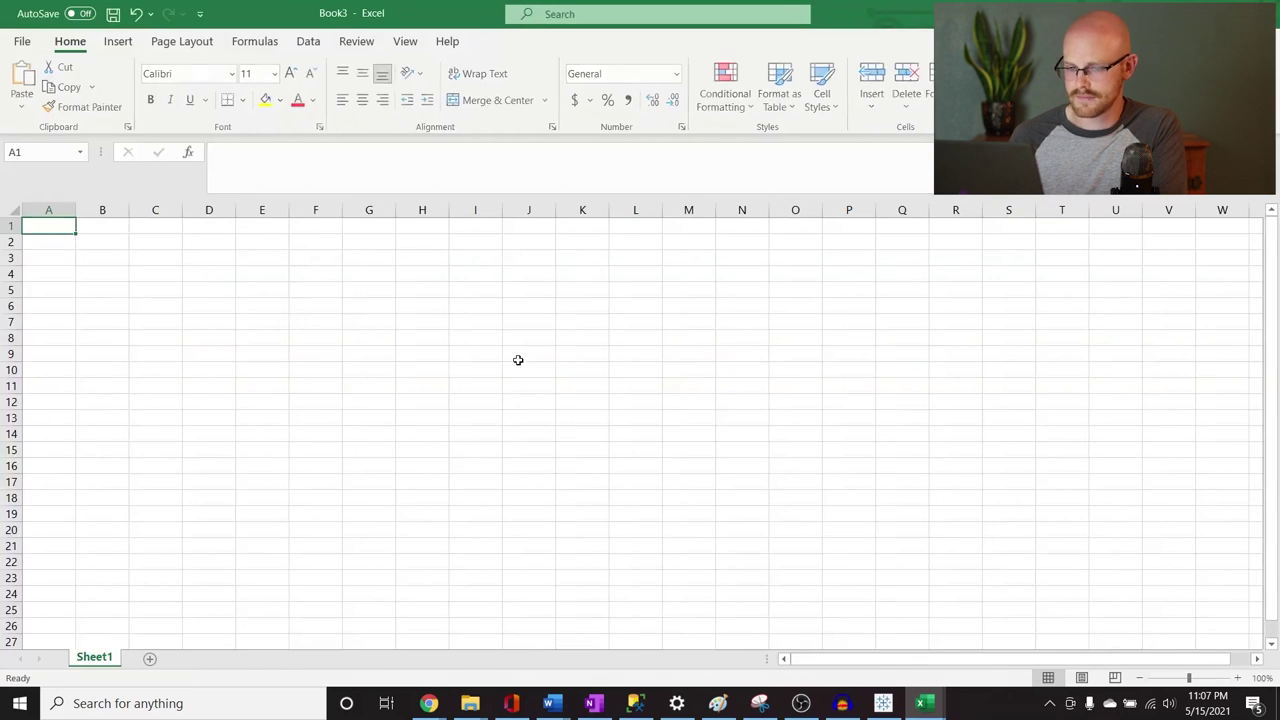
Paste the query 3 result with its headers at cell A1 and auto-fit all column widths
key(ctrl+v)
click(14, 213)
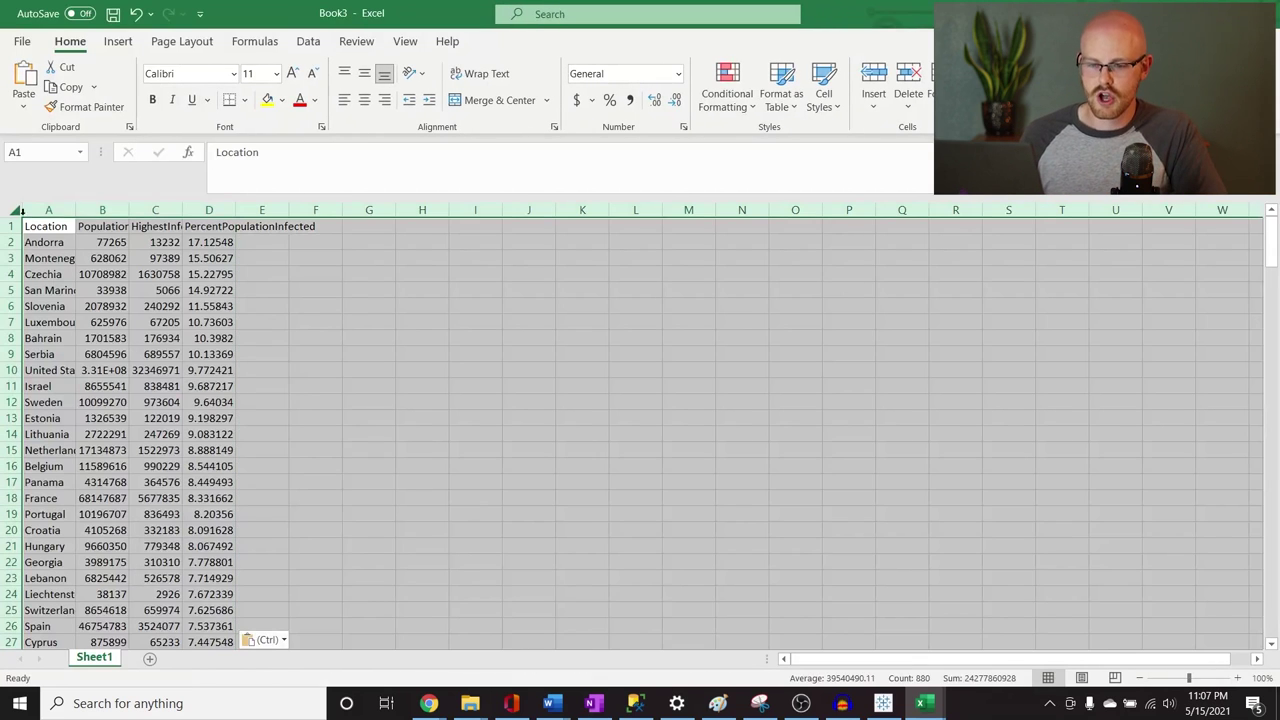
double_click(75, 210)
click(403, 260)
click(621, 289)
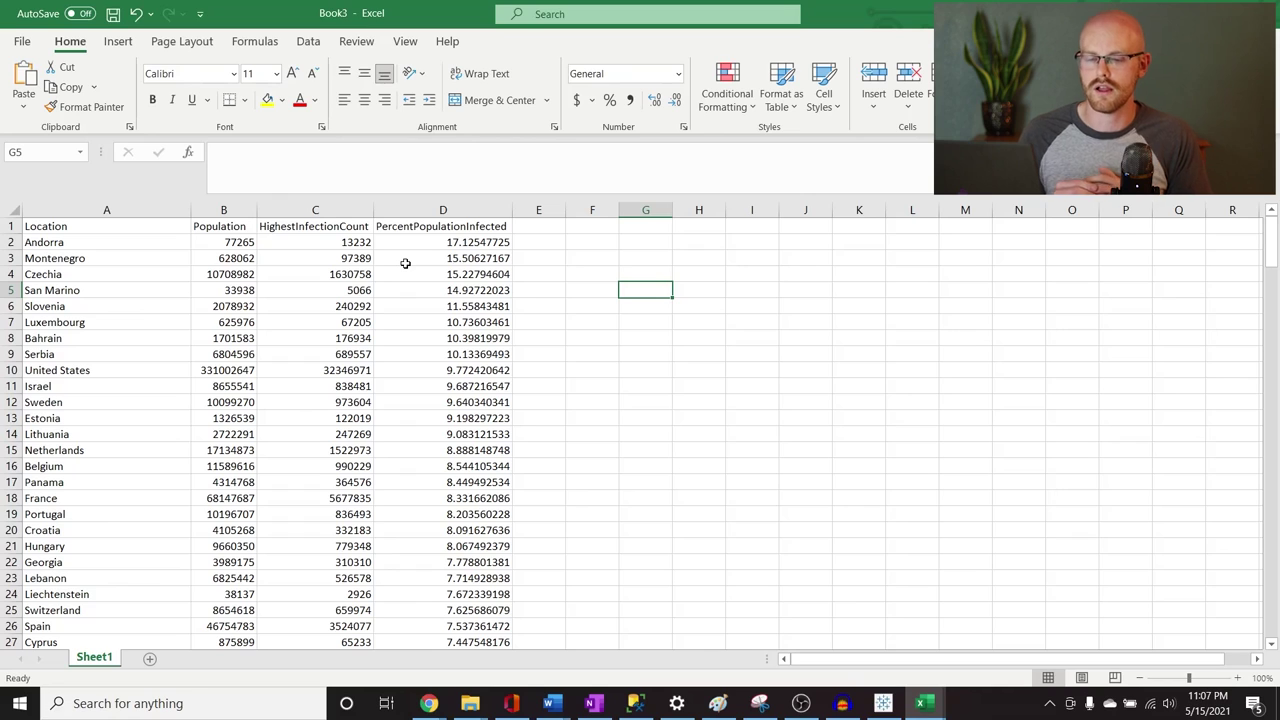
Examine the HighestInfectionCount and PercentPopulationInfected columns down to the last data row for NULL values
click(450, 233)
key(ctrl+shift+Down)
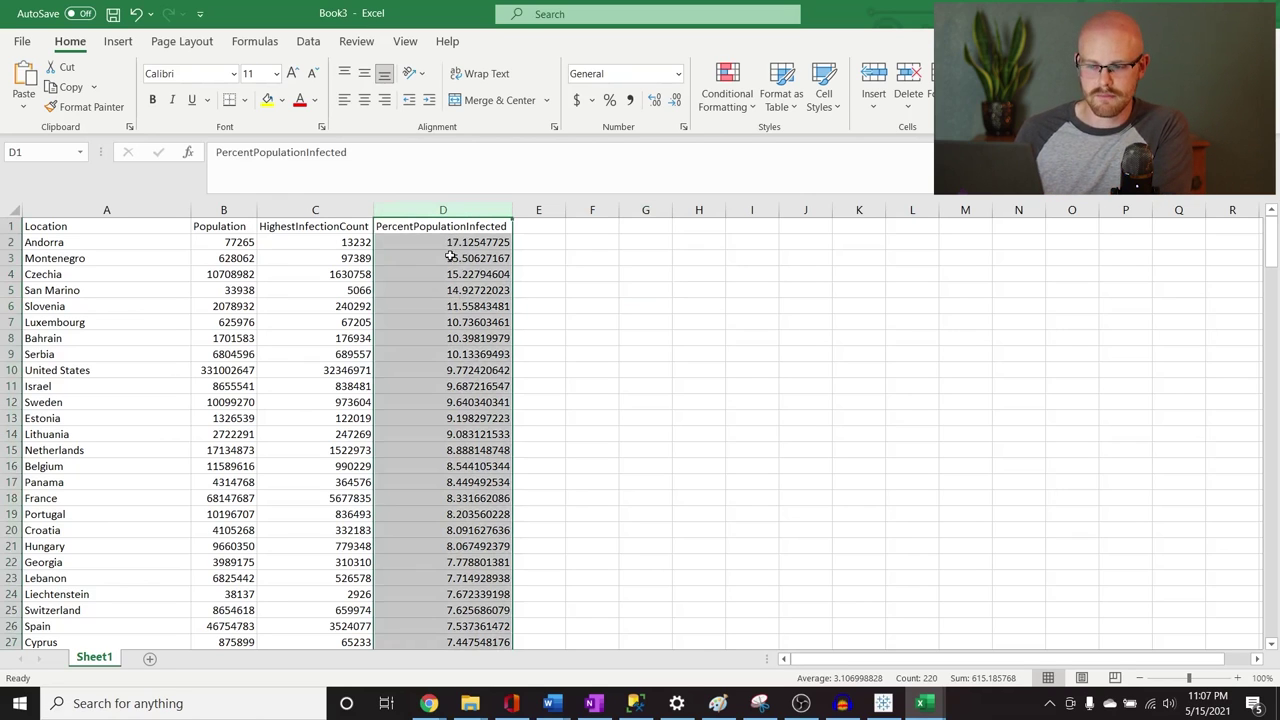
click(447, 242)
key(ctrl+Down)
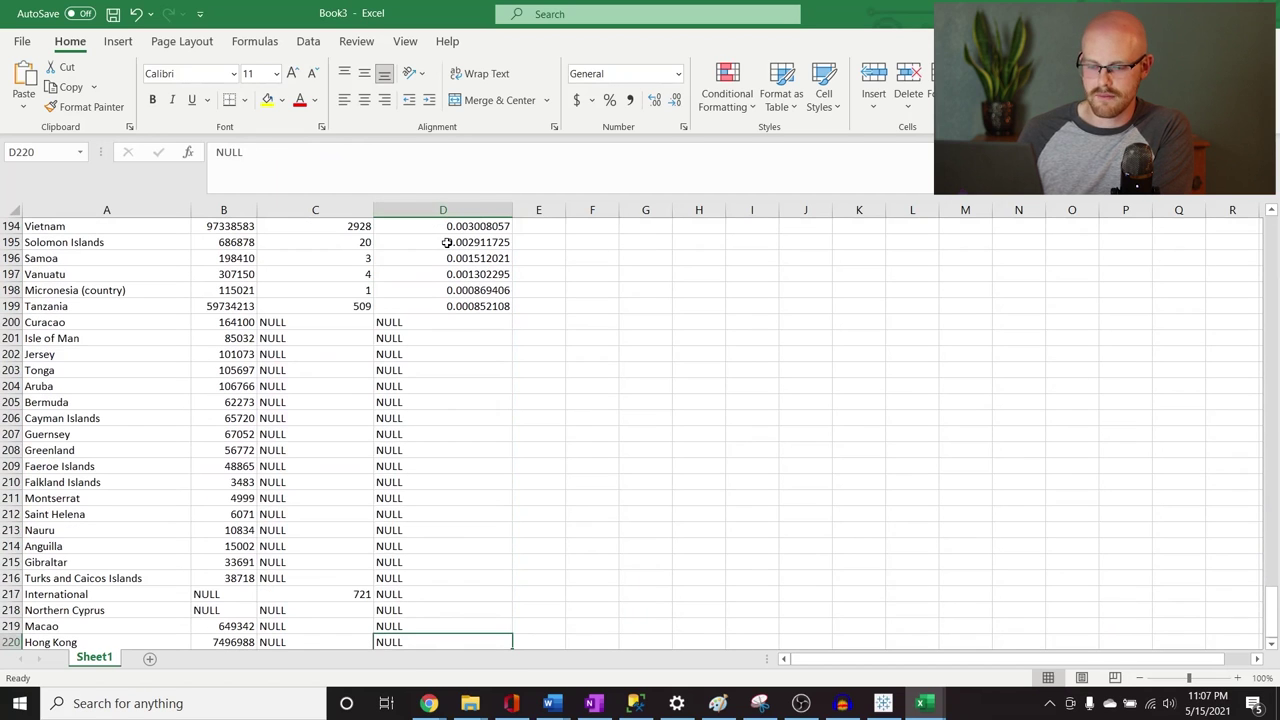
drag(471, 374, 356, 337)
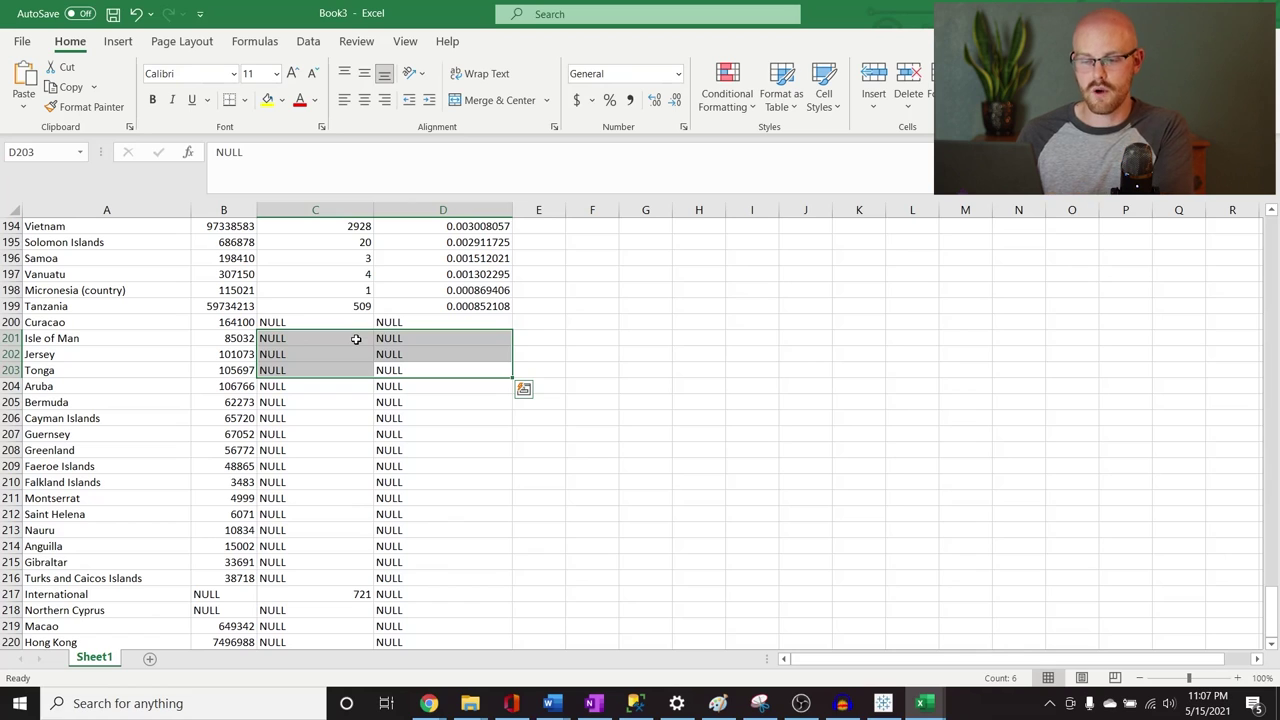
Replace every NULL in the entire workbook with 0
click(587, 354)
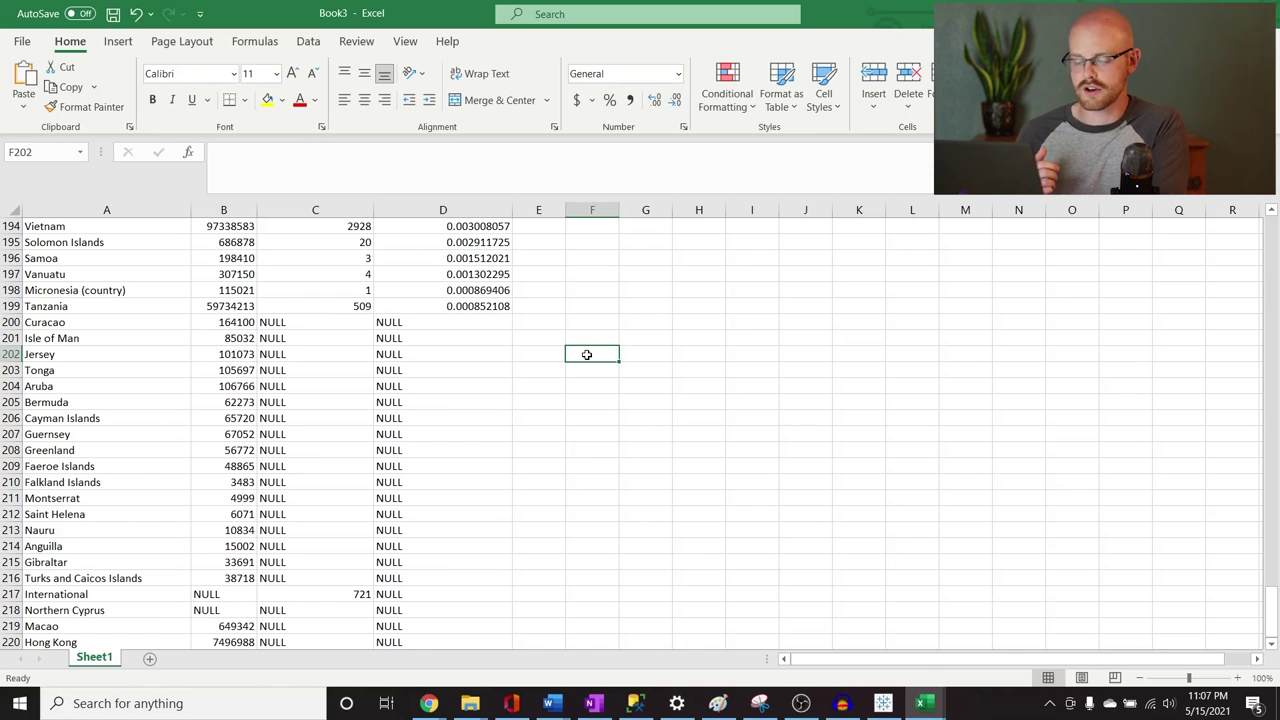
key(ctrl+h)
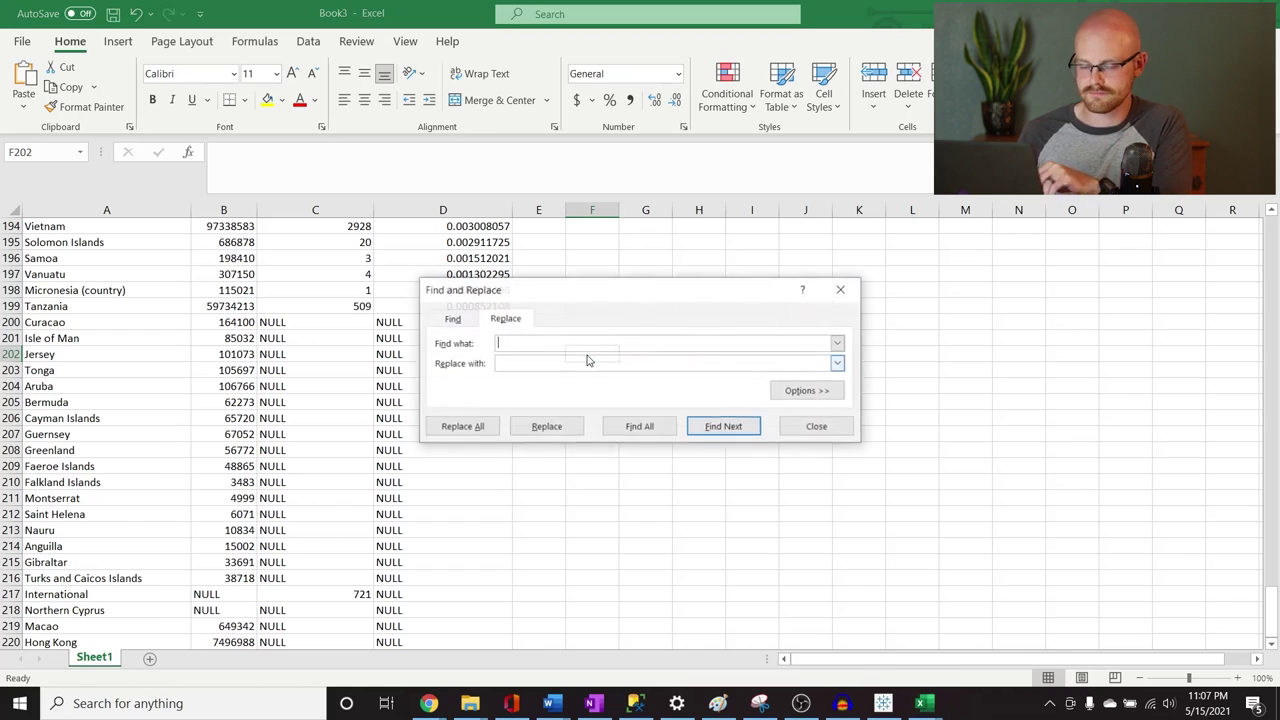
click(805, 391)
click(539, 390)
click(536, 418)
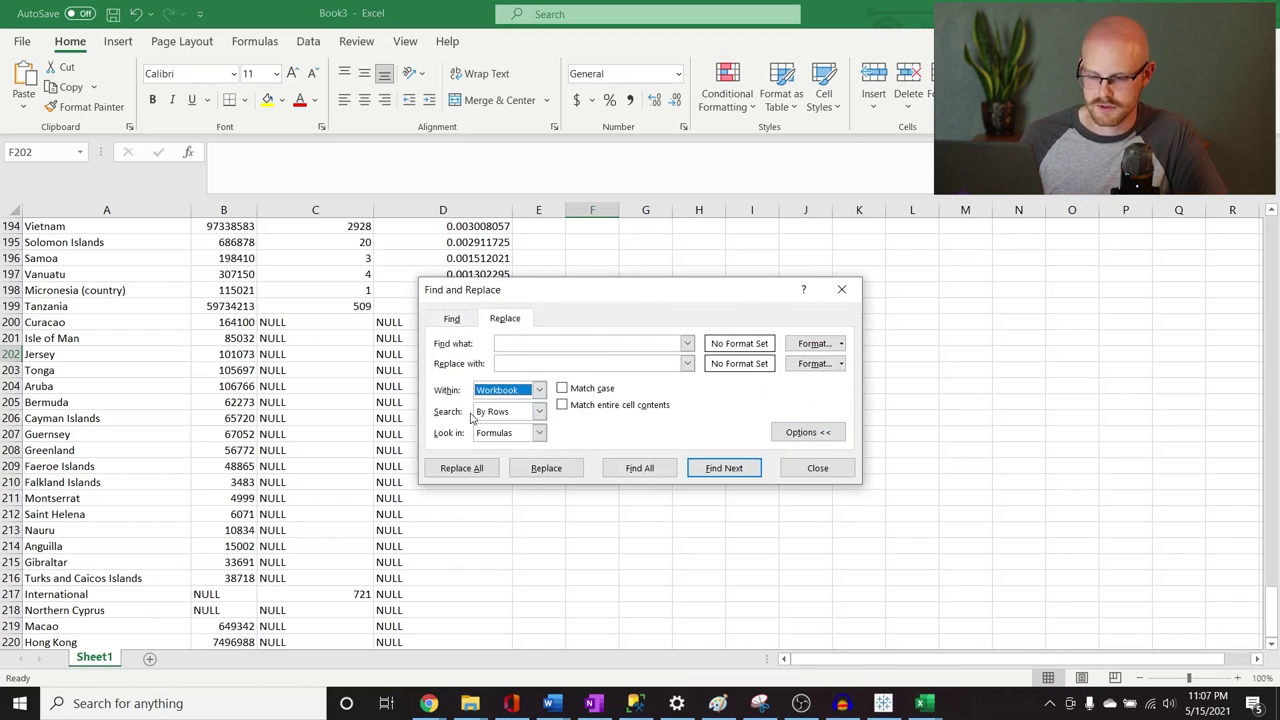
click(582, 345)
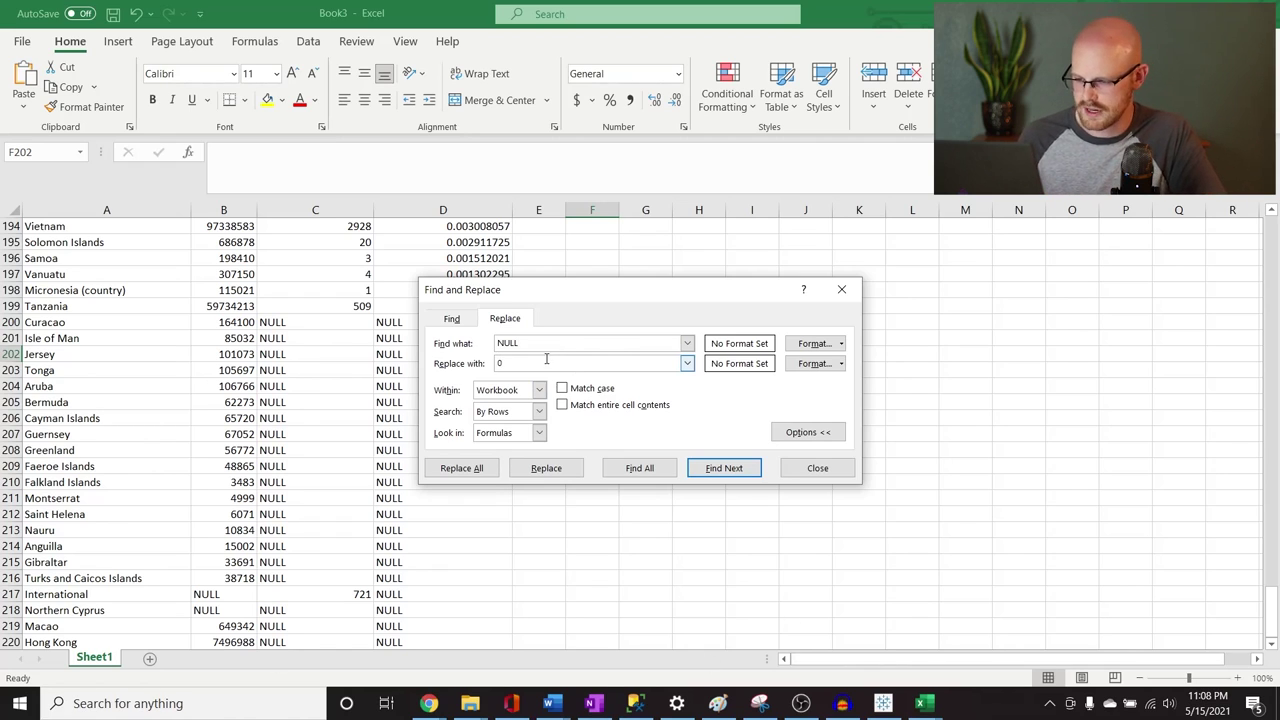
click(492, 468)
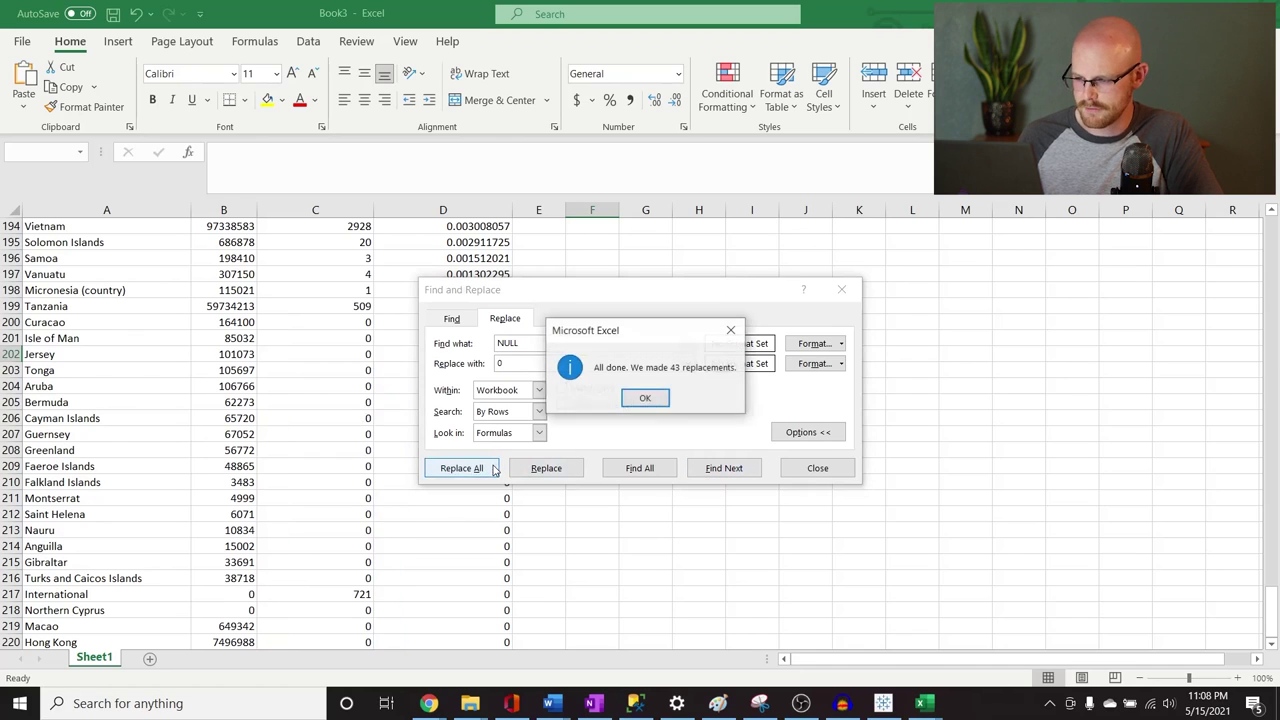
click(660, 397)
click(841, 289)
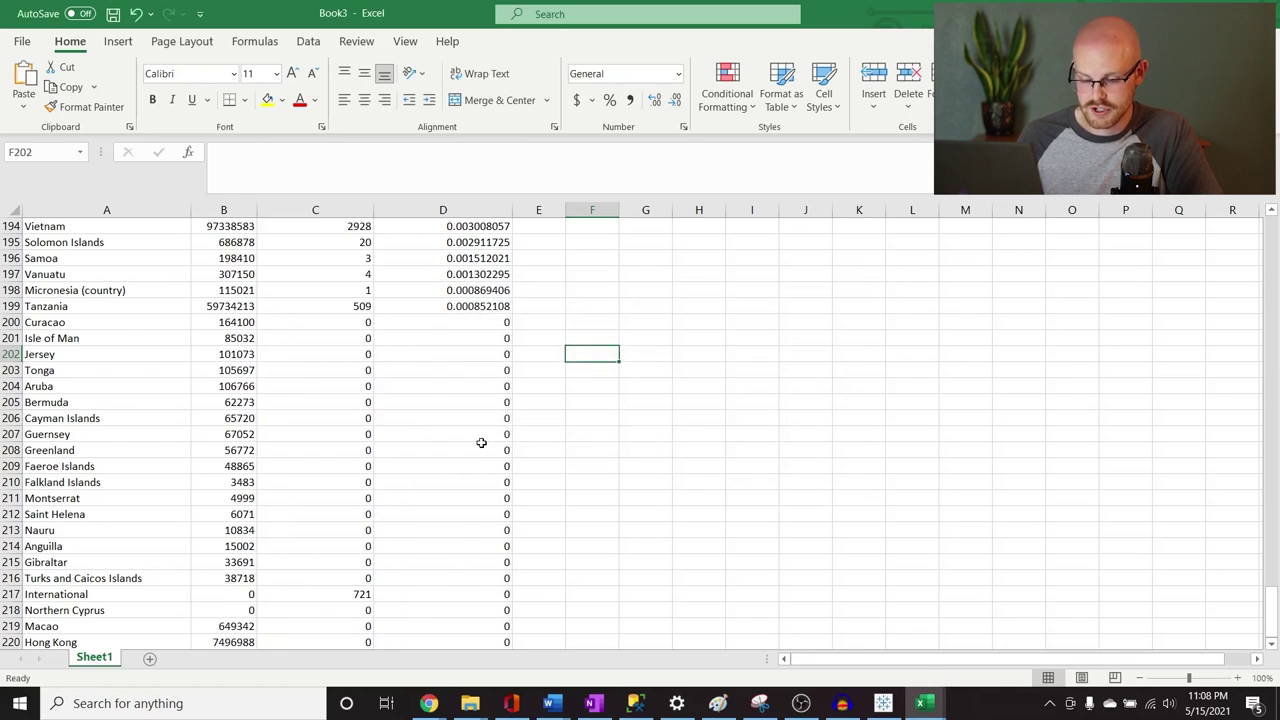
click(482, 448)
click(464, 392)
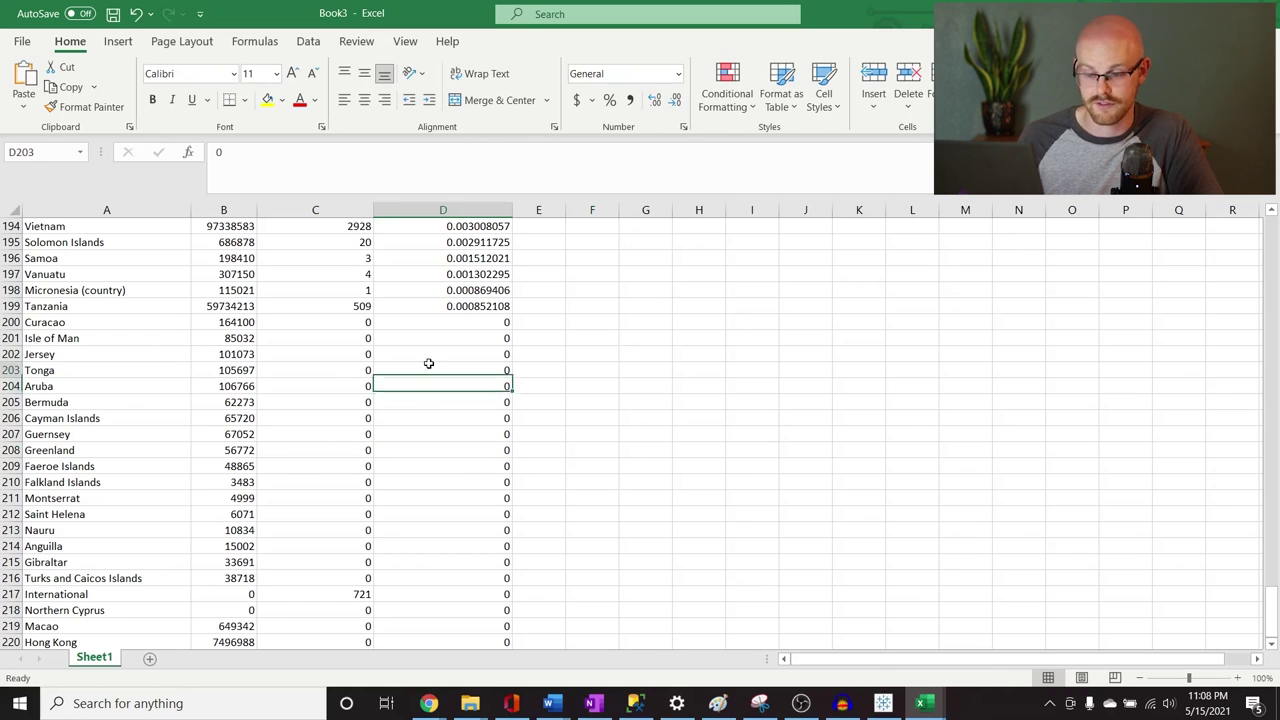
drag(428, 363, 300, 449)
click(349, 505)
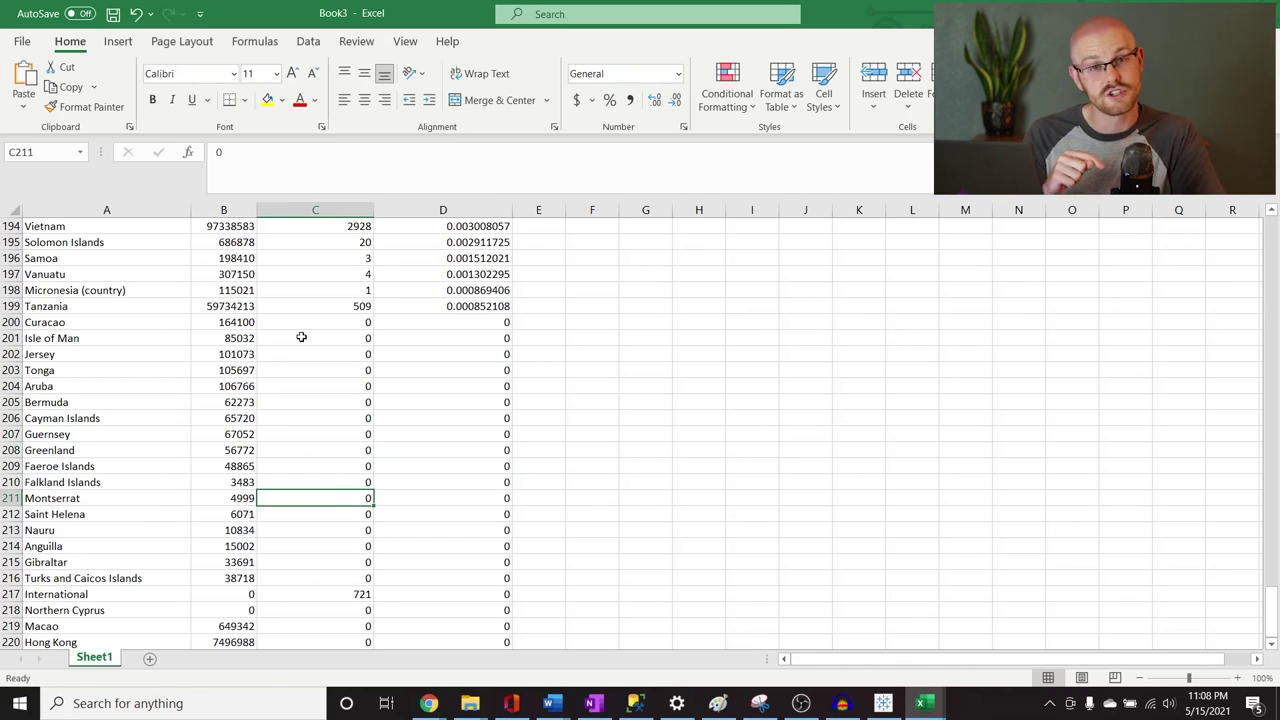
drag(301, 337, 443, 566)
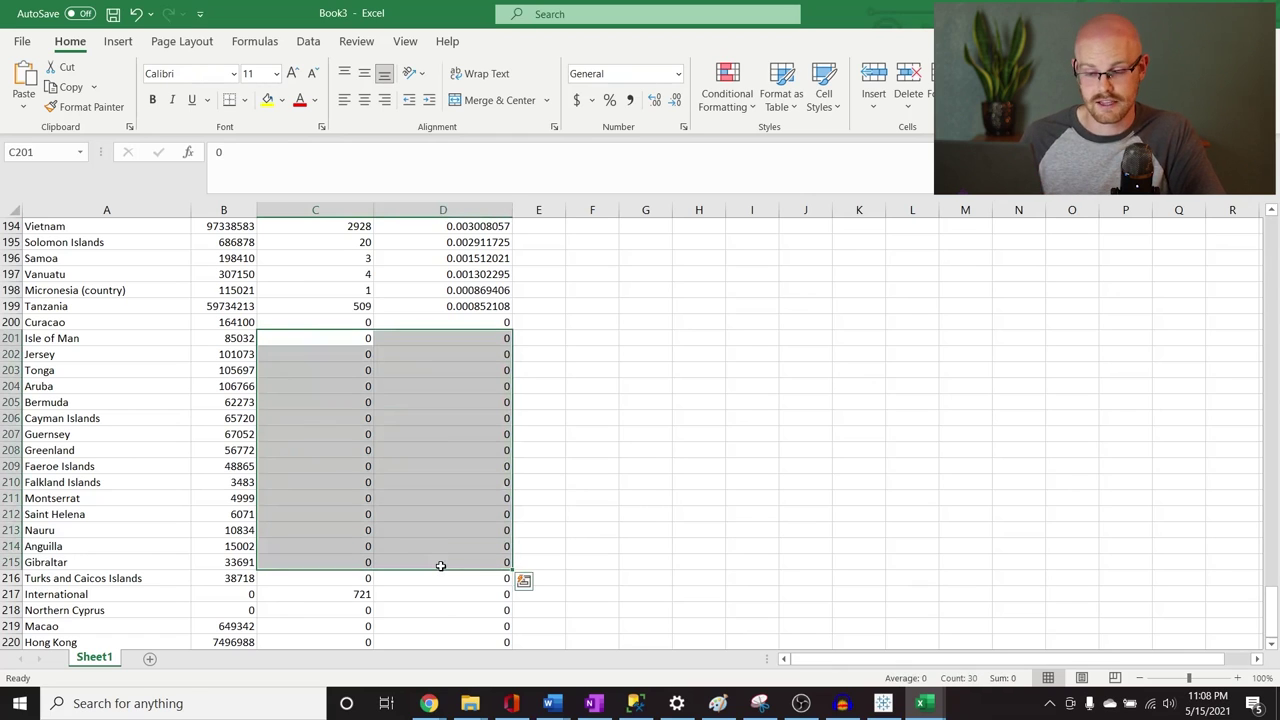
click(644, 481)
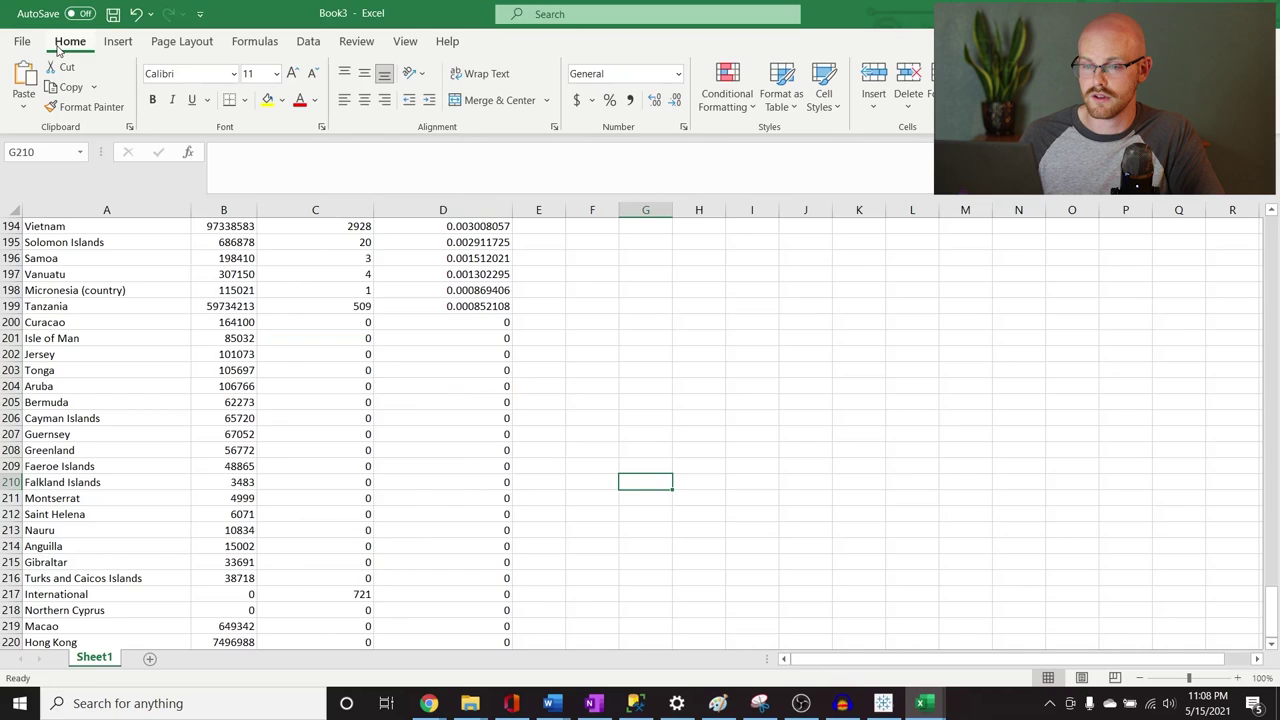
Save the workbook in the Downloads folder as Tableau Table 3, overwriting the existing file of that name
click(26, 44)
click(69, 264)
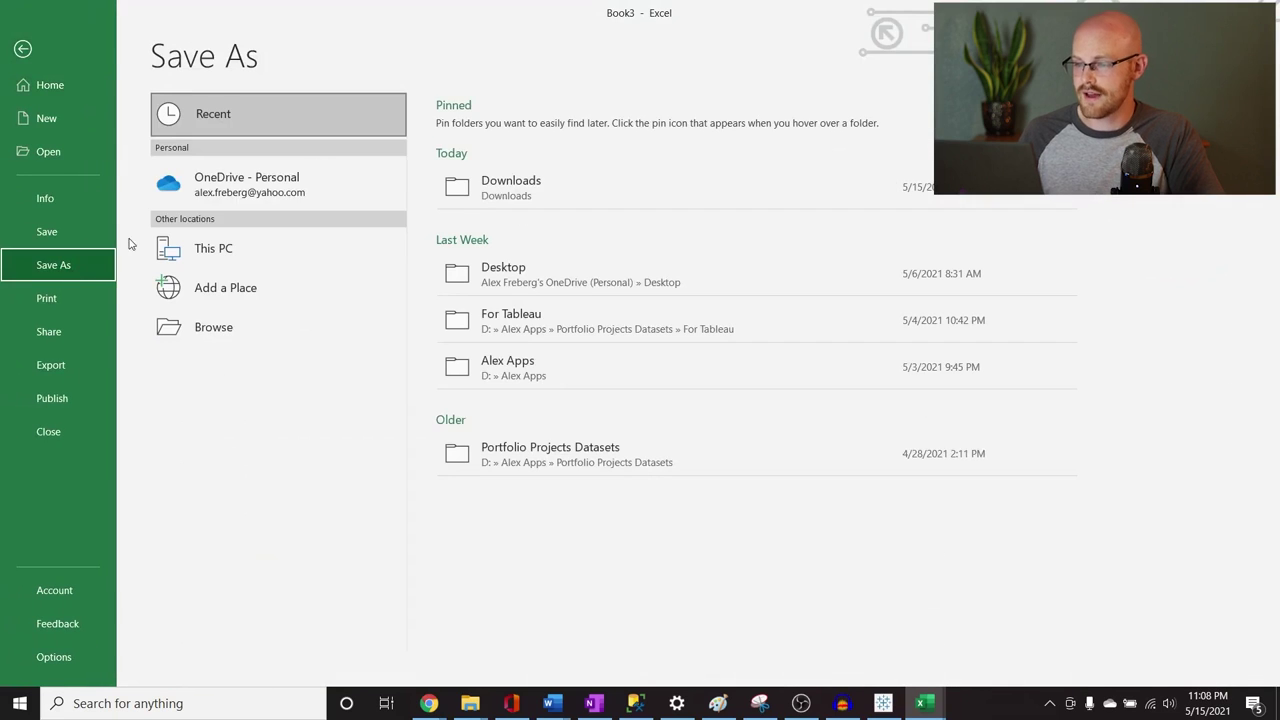
click(606, 177)
click(606, 127)
text(Tableau Table 4)
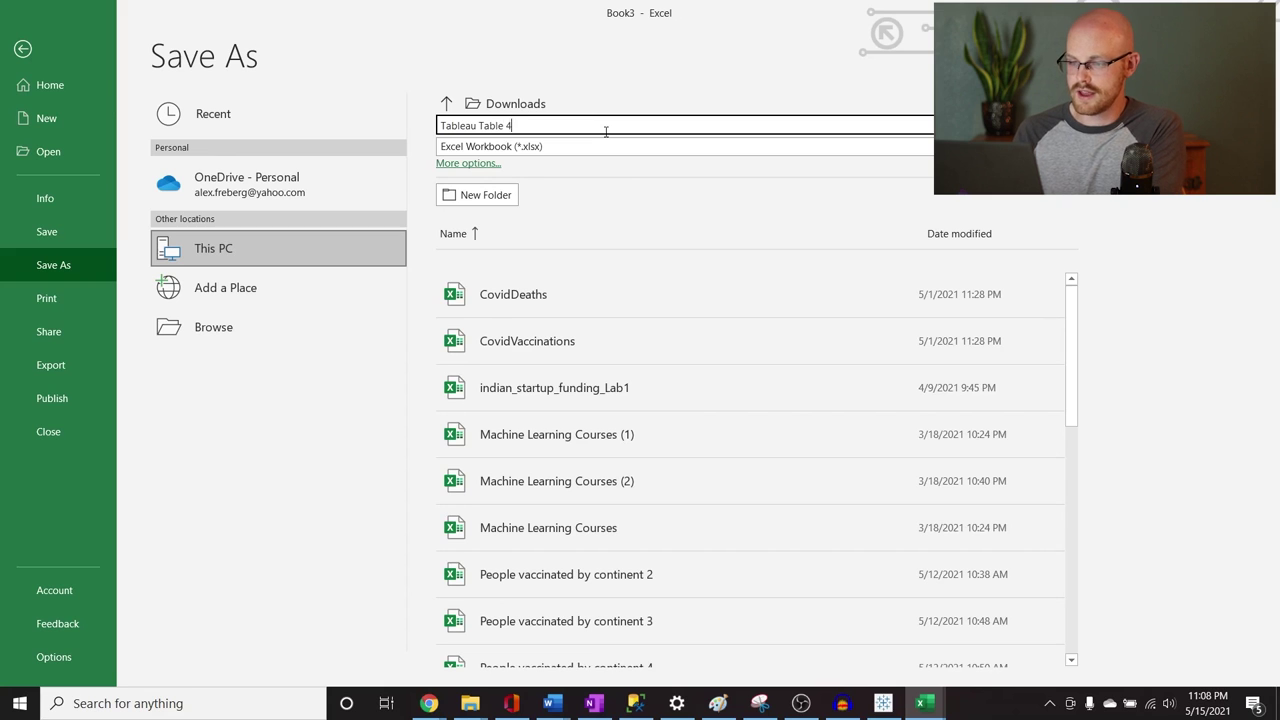
key(BackSpace)
text(3)
key(Return)
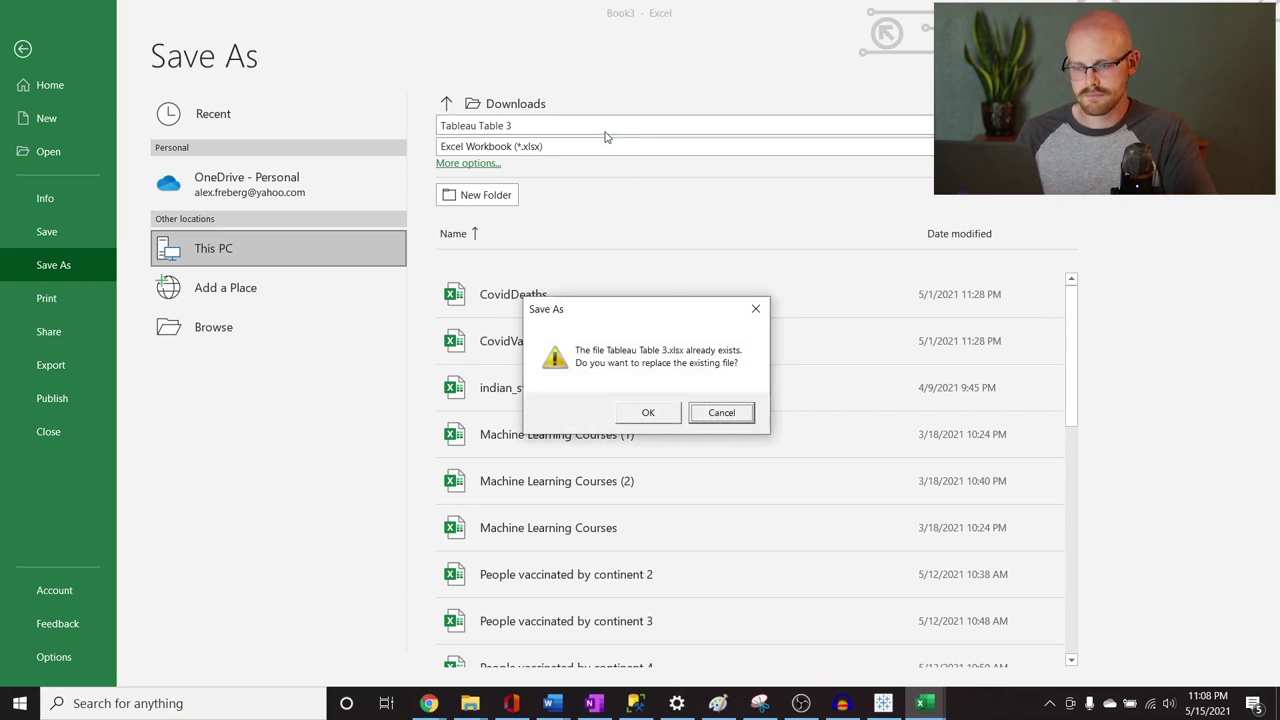
click(648, 413)
click(558, 418)
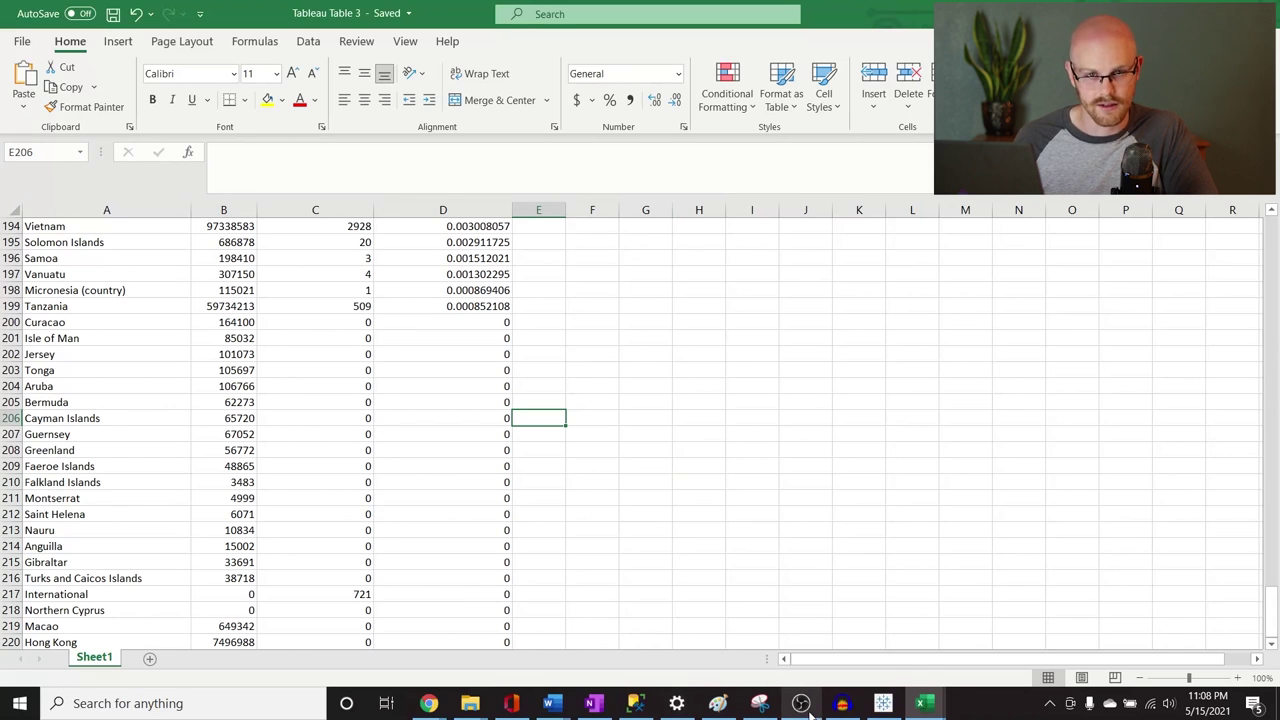
Switch to SQL Server Management Studio, run only query 4, which groups by location, population and date, and copy its full result with headers
mouse_move(812, 712)
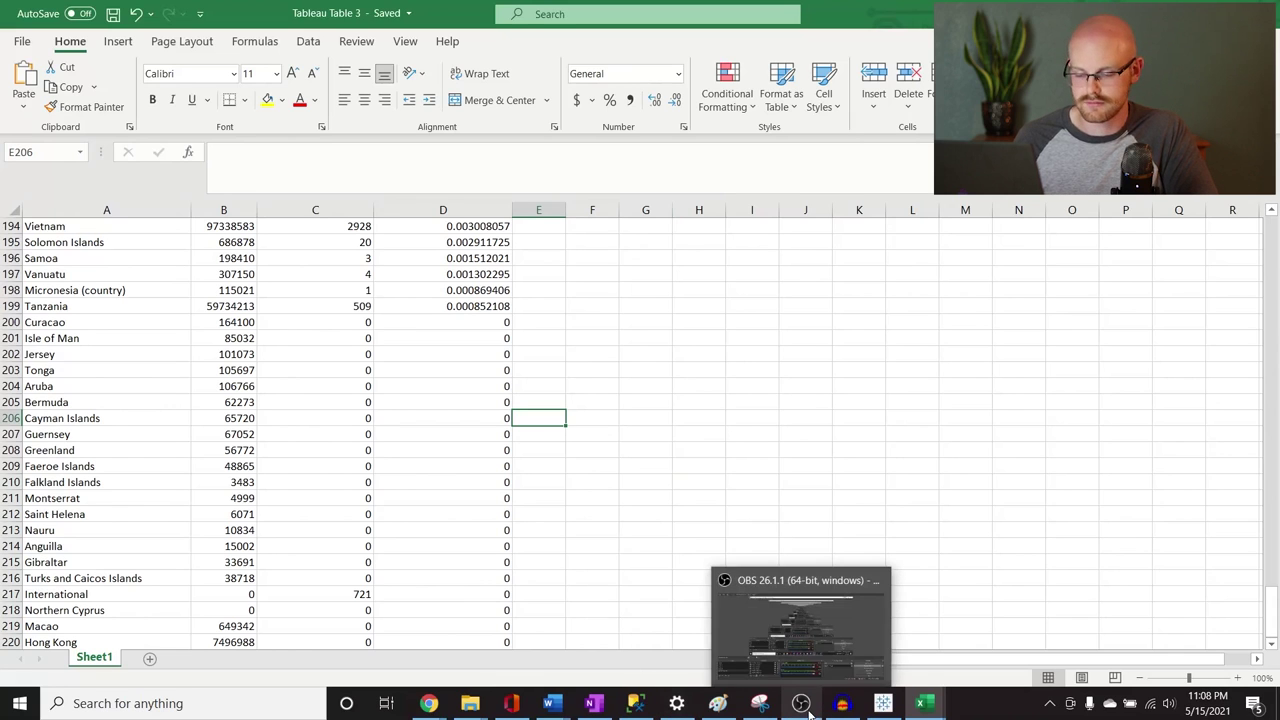
click(634, 703)
scroll(608, 317, down, 4)
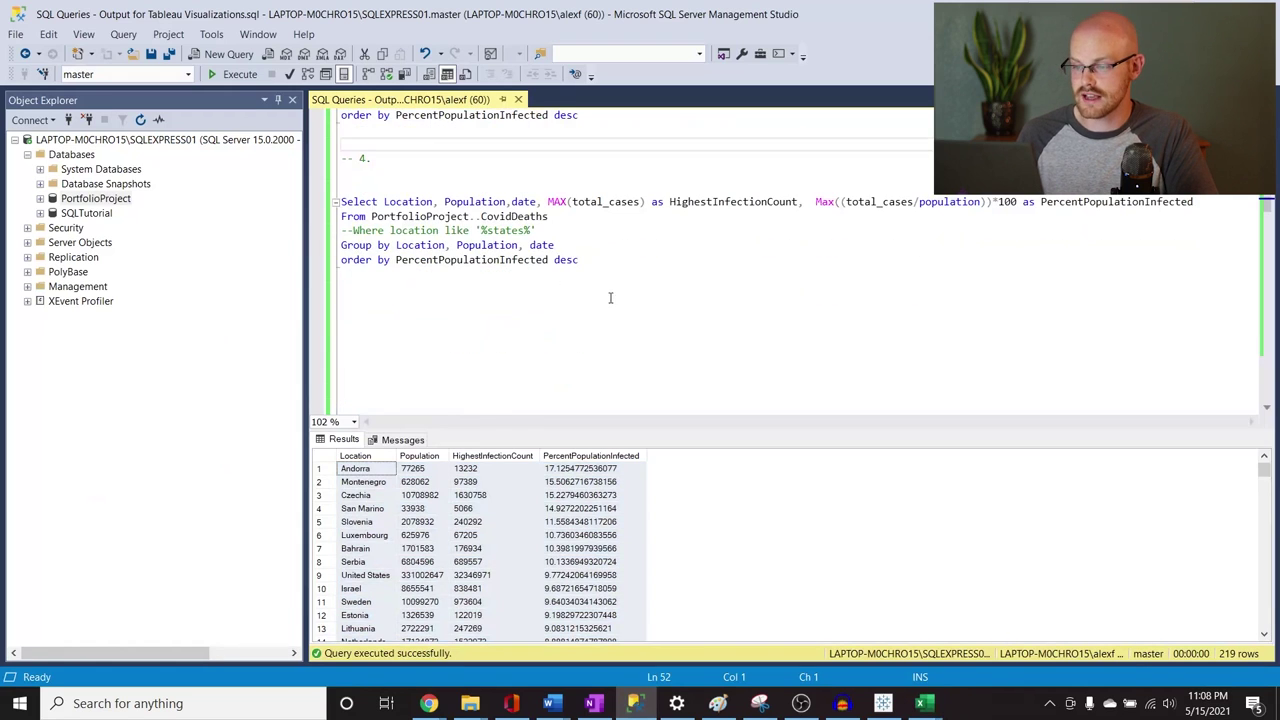
drag(428, 277, 340, 201)
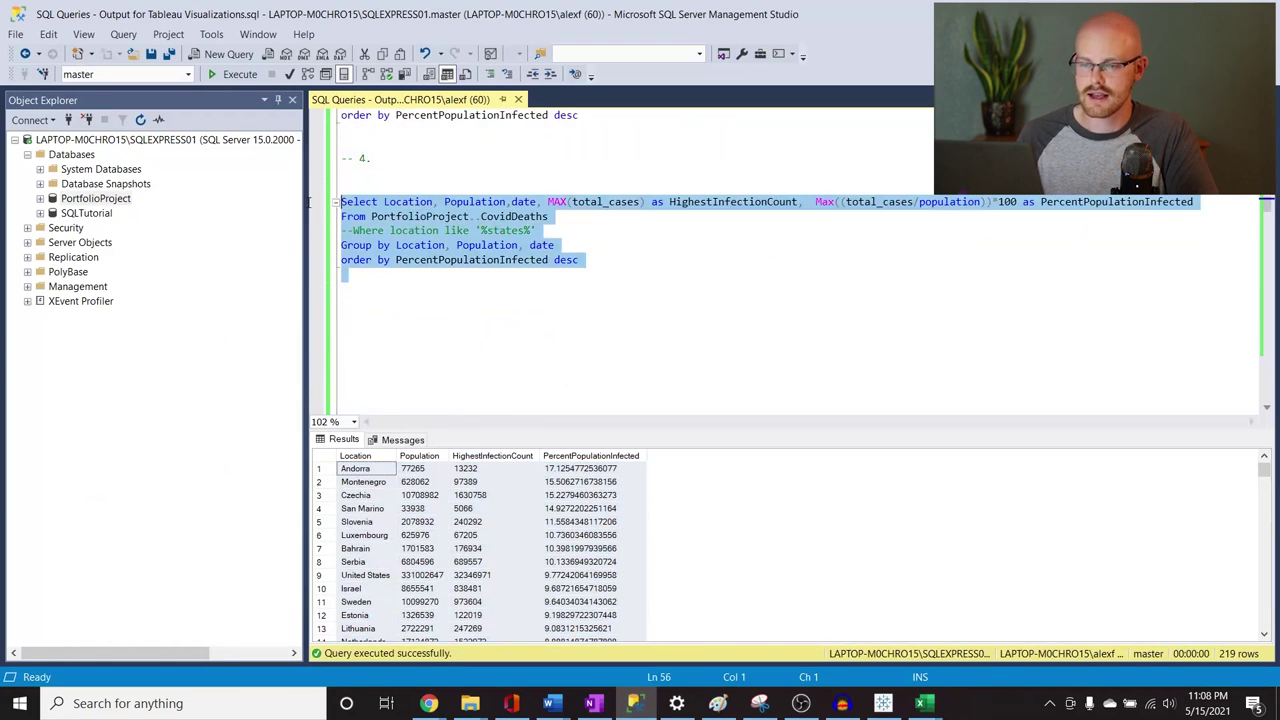
click(240, 75)
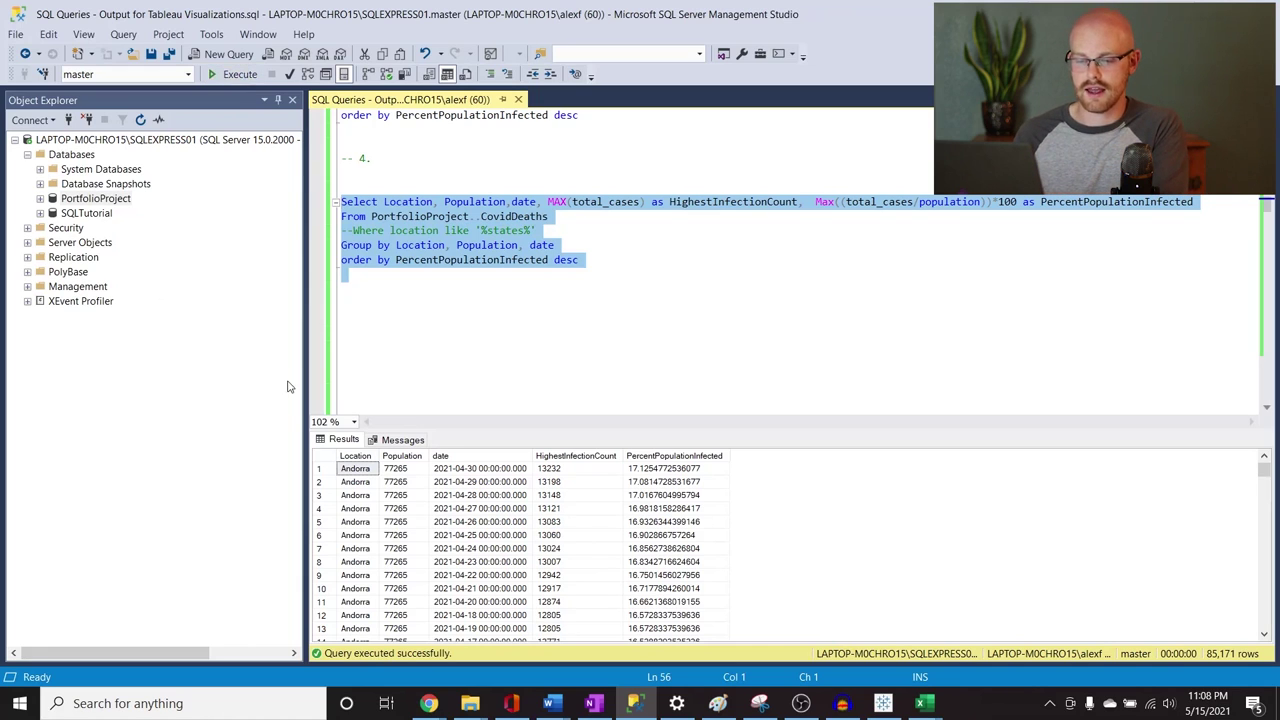
click(329, 459)
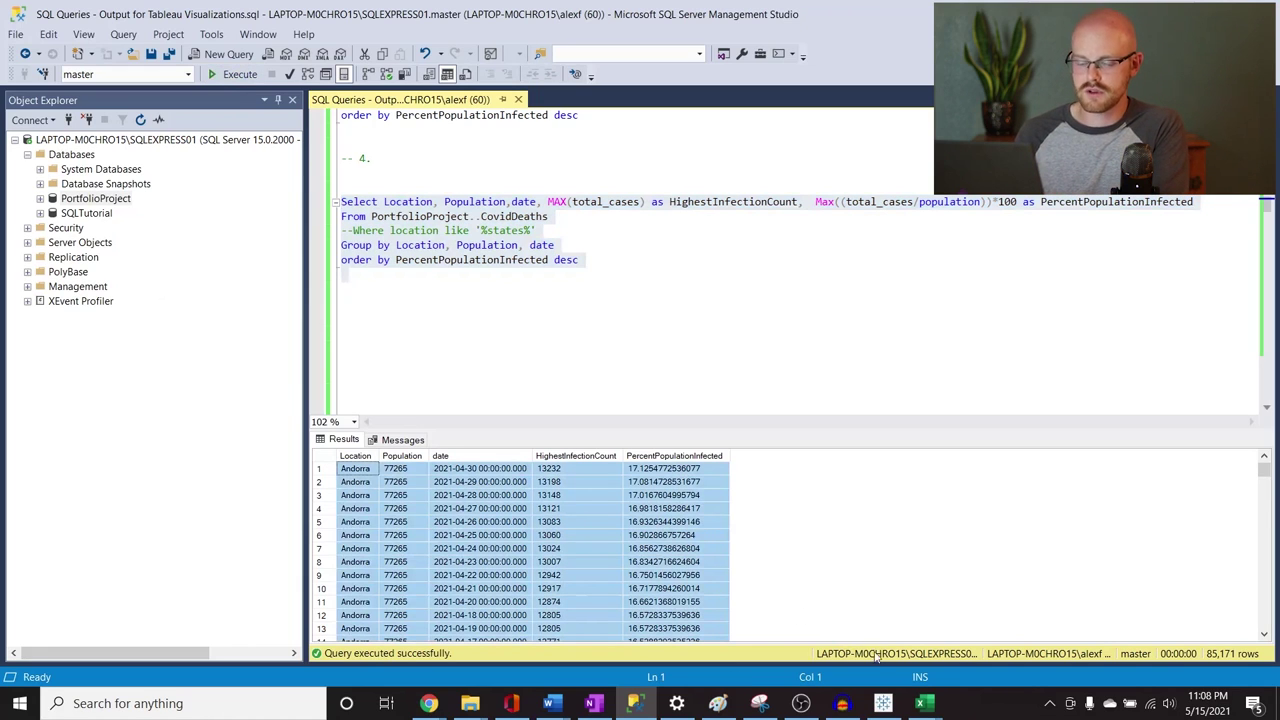
Switch to the Tableau Table 3 workbook in Excel and create another blank workbook for the query 4 result
click(925, 703)
click(1103, 625)
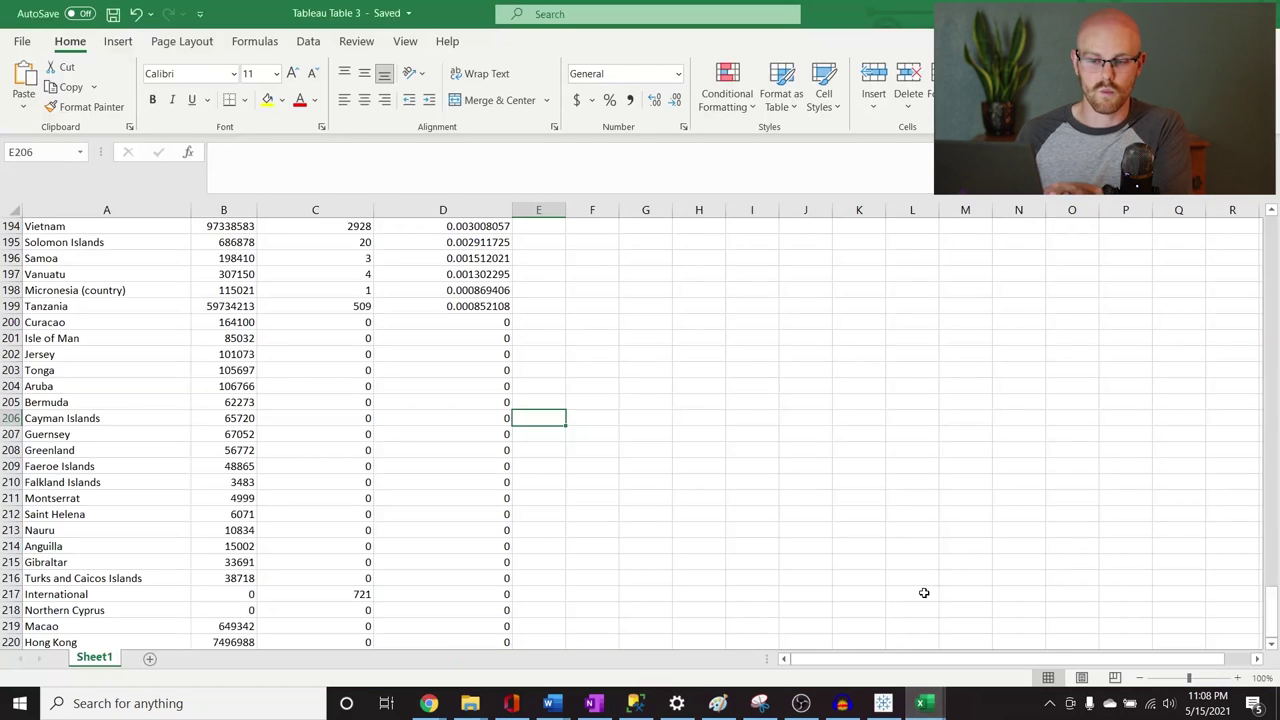
click(23, 46)
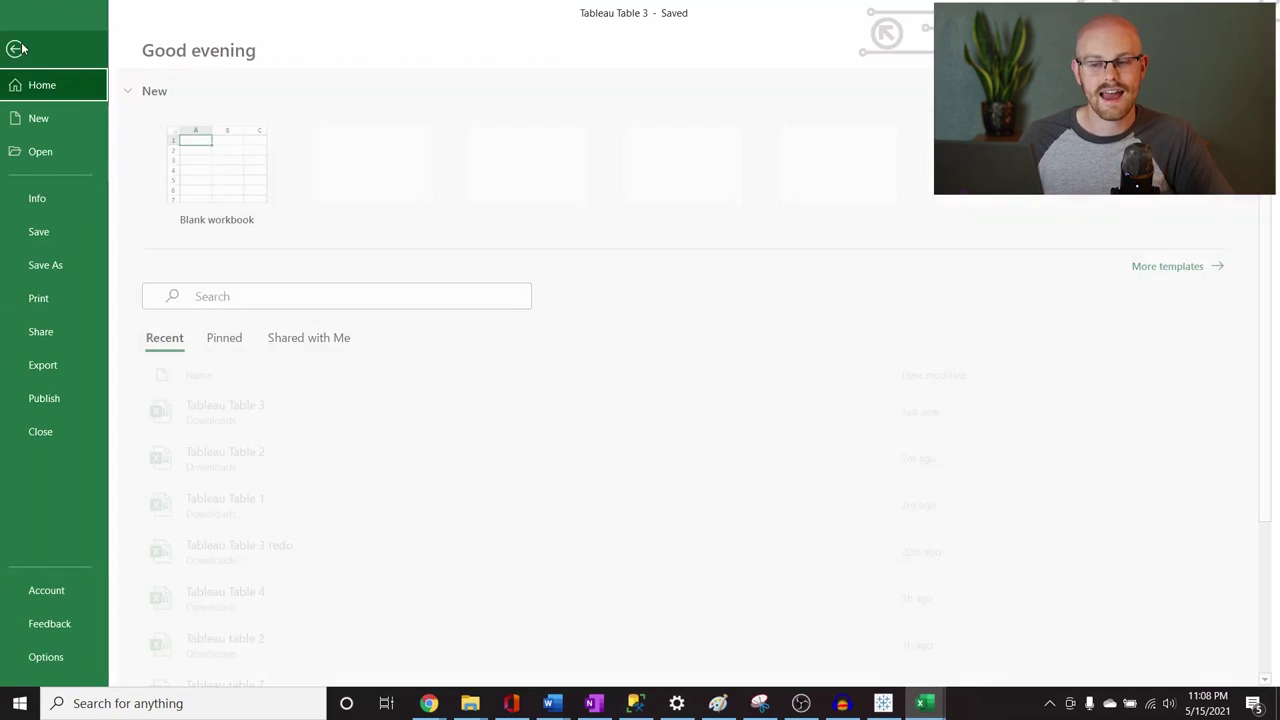
click(53, 122)
click(215, 160)
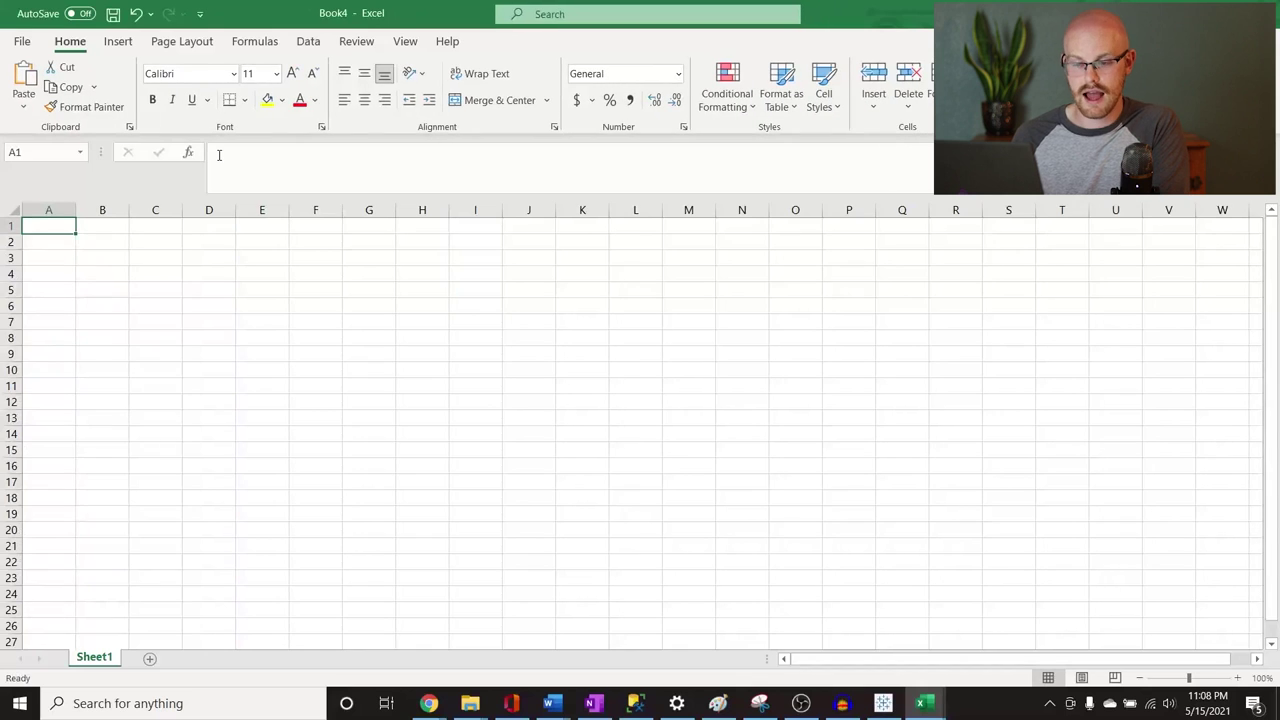
Paste the query 4 result with its headers at cell A1 and auto-fit all column widths
key(ctrl+v)
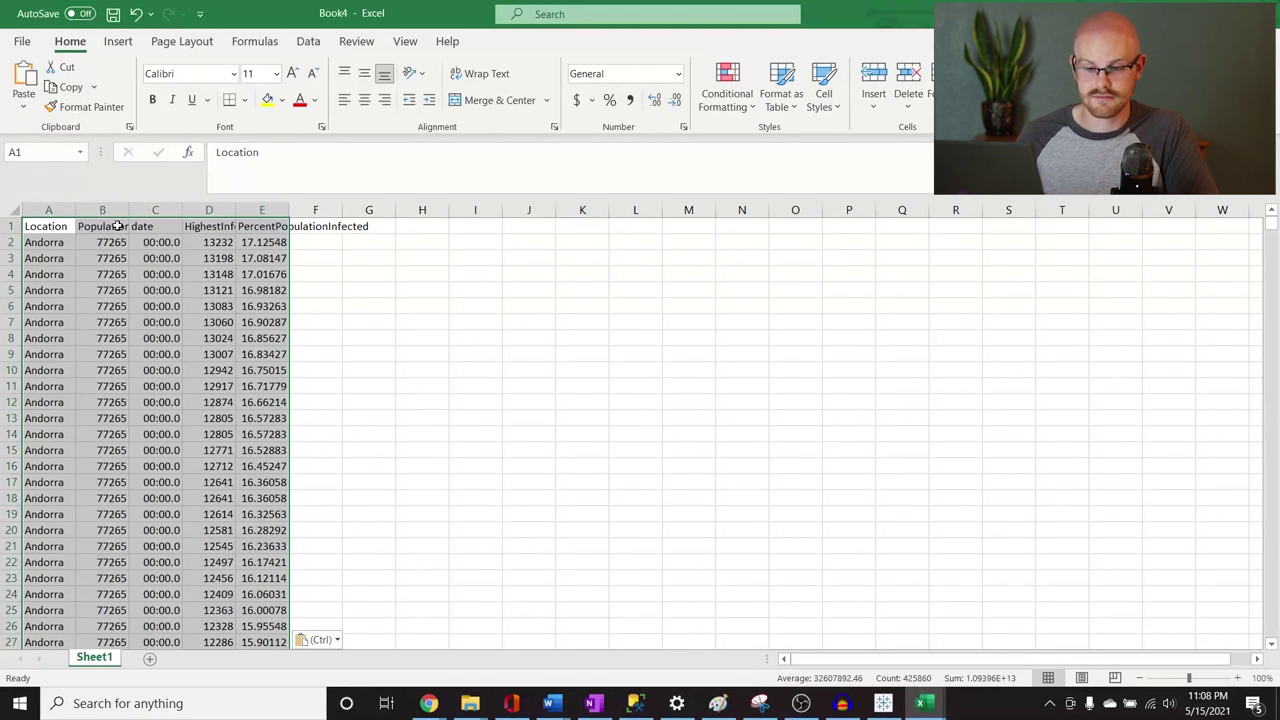
click(12, 210)
double_click(71, 211)
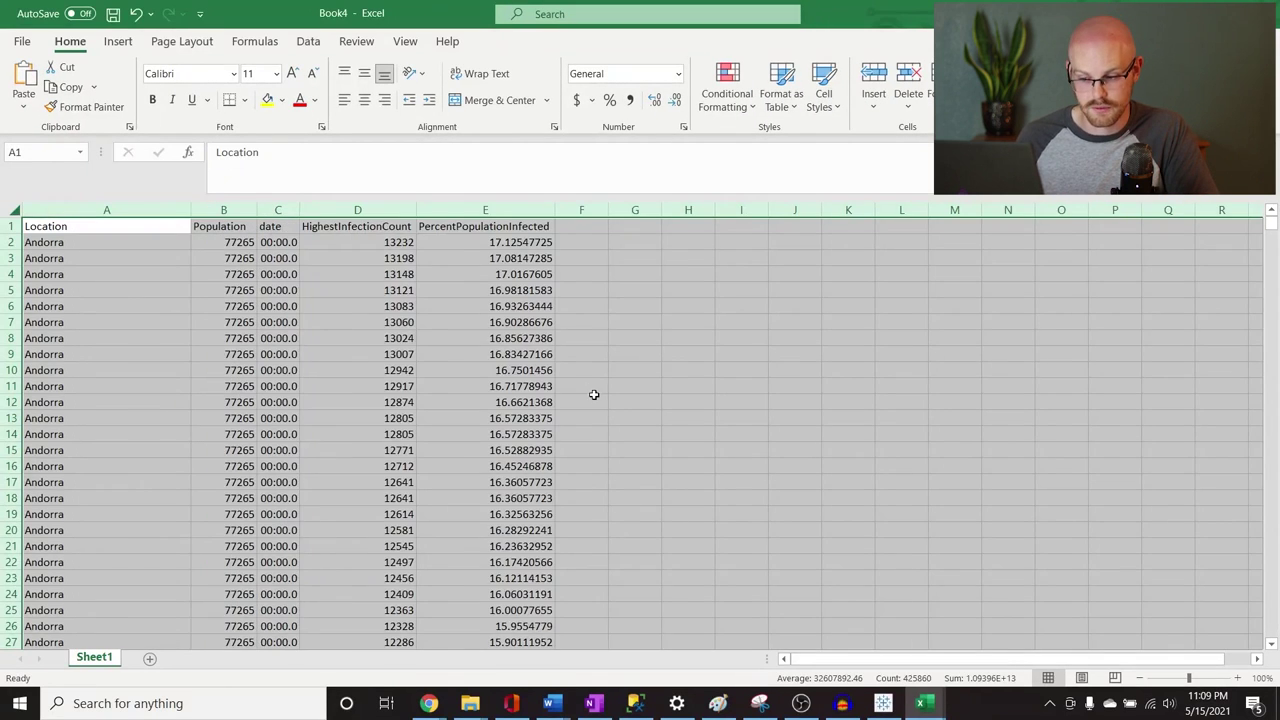
click(594, 399)
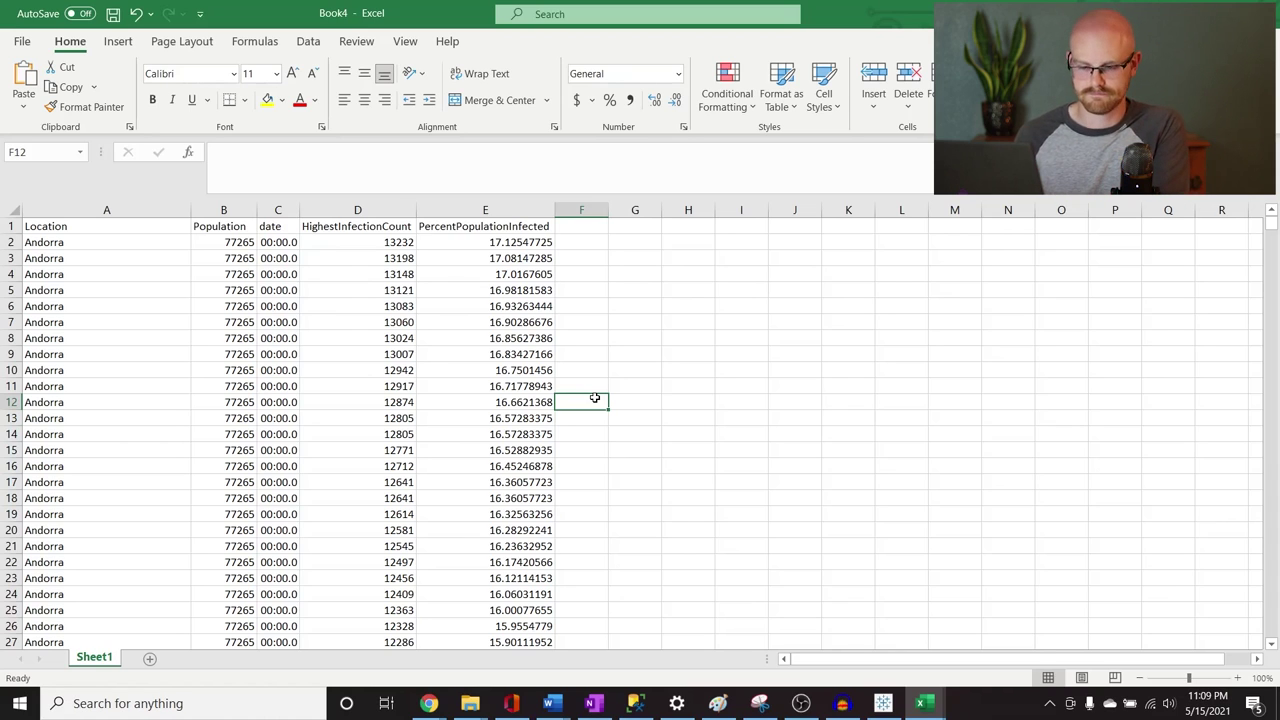
Format the whole date column with the short Date number format and widen the column
click(278, 210)
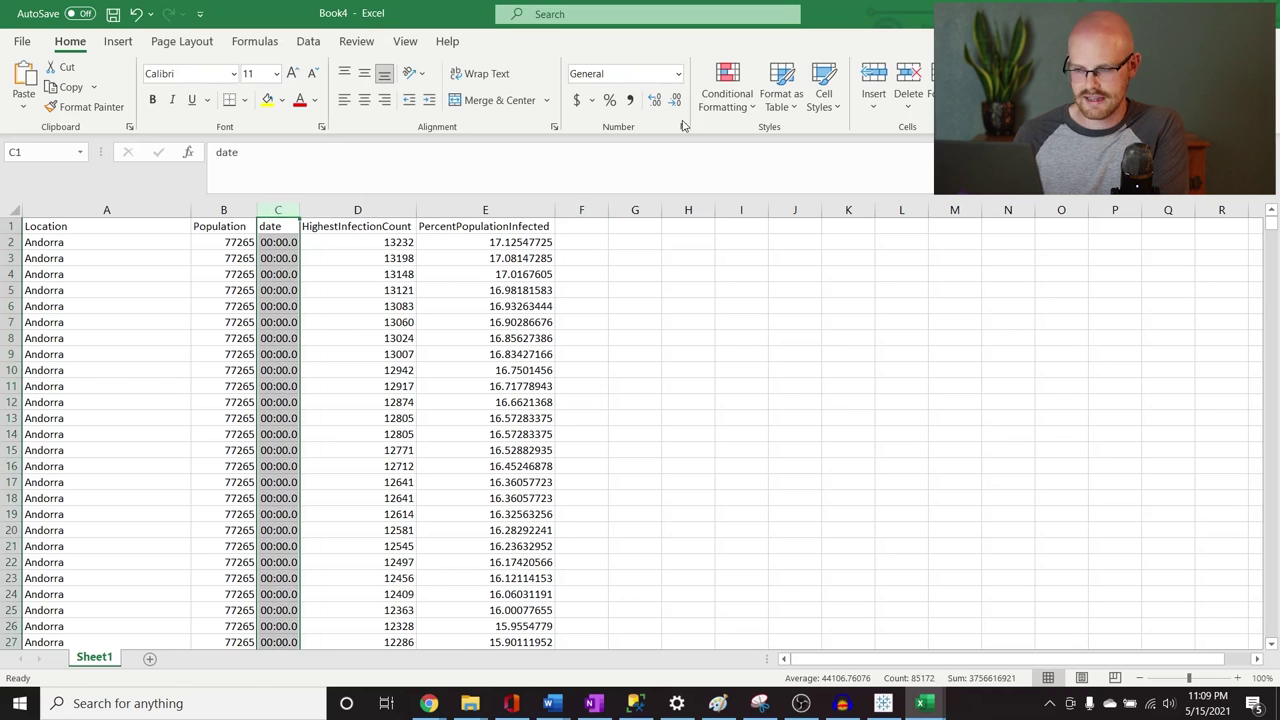
click(679, 74)
click(695, 264)
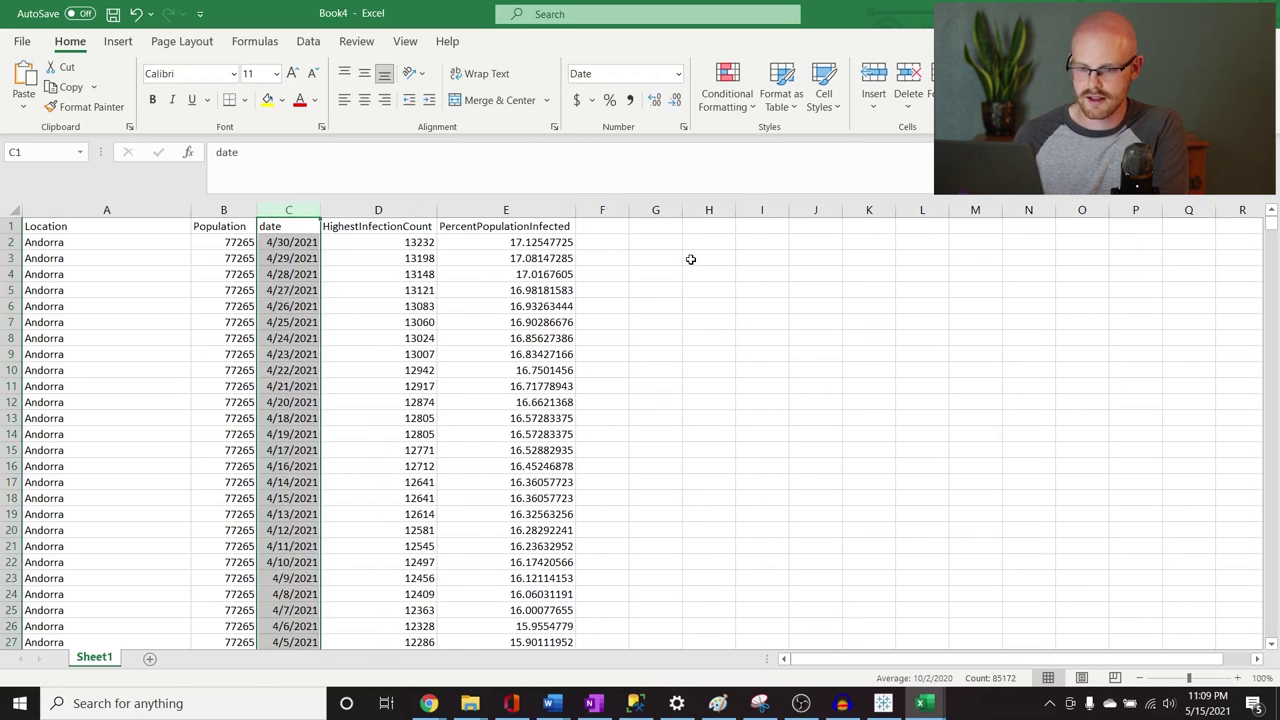
click(440, 345)
drag(318, 212, 353, 218)
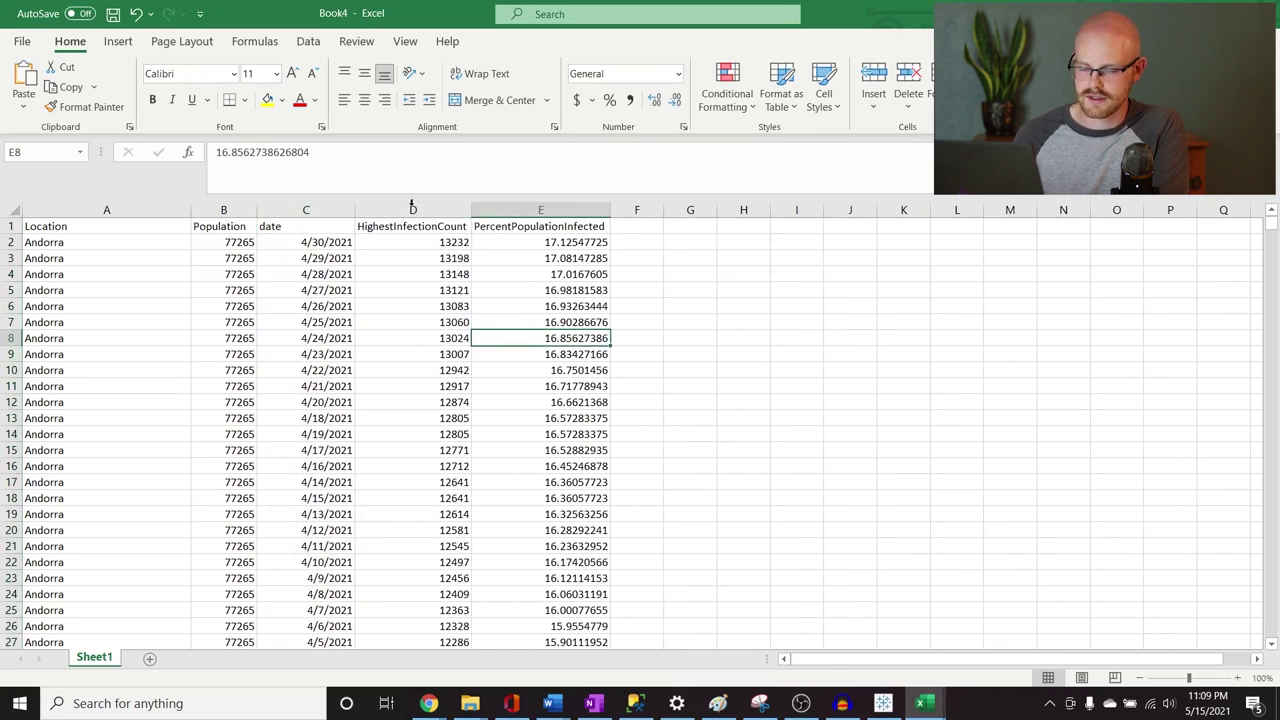
click(340, 210)
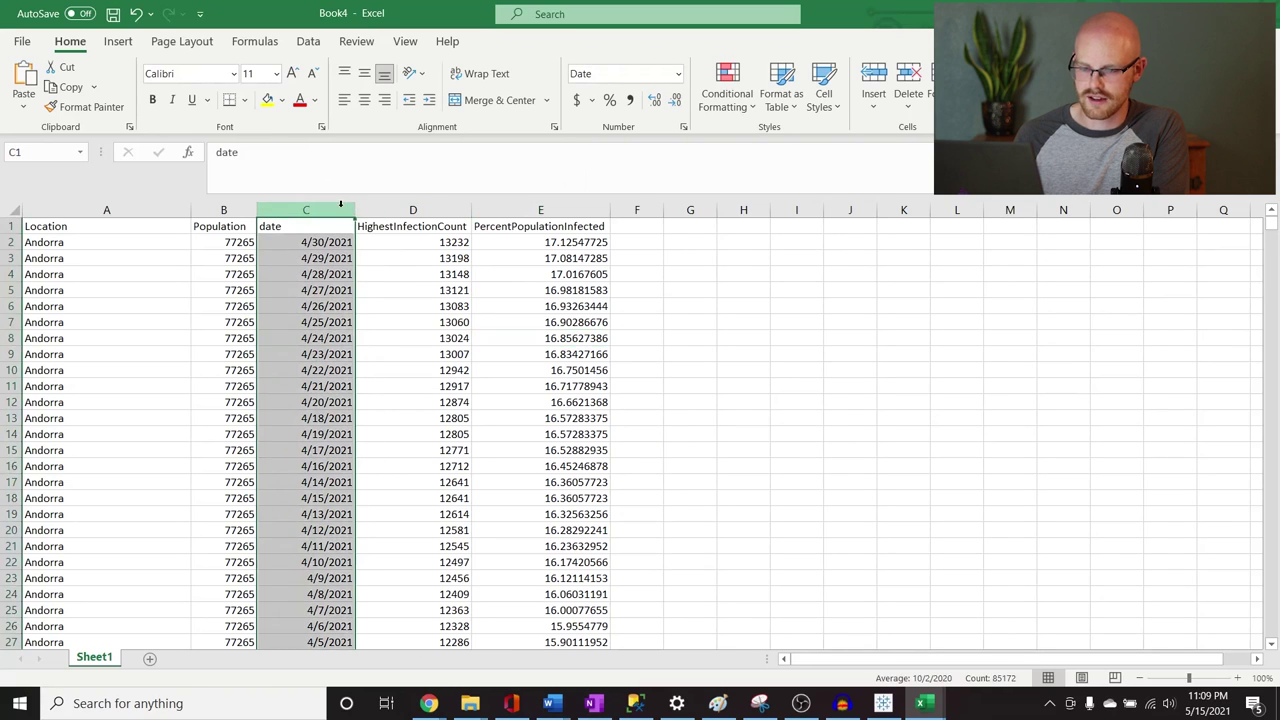
click(522, 344)
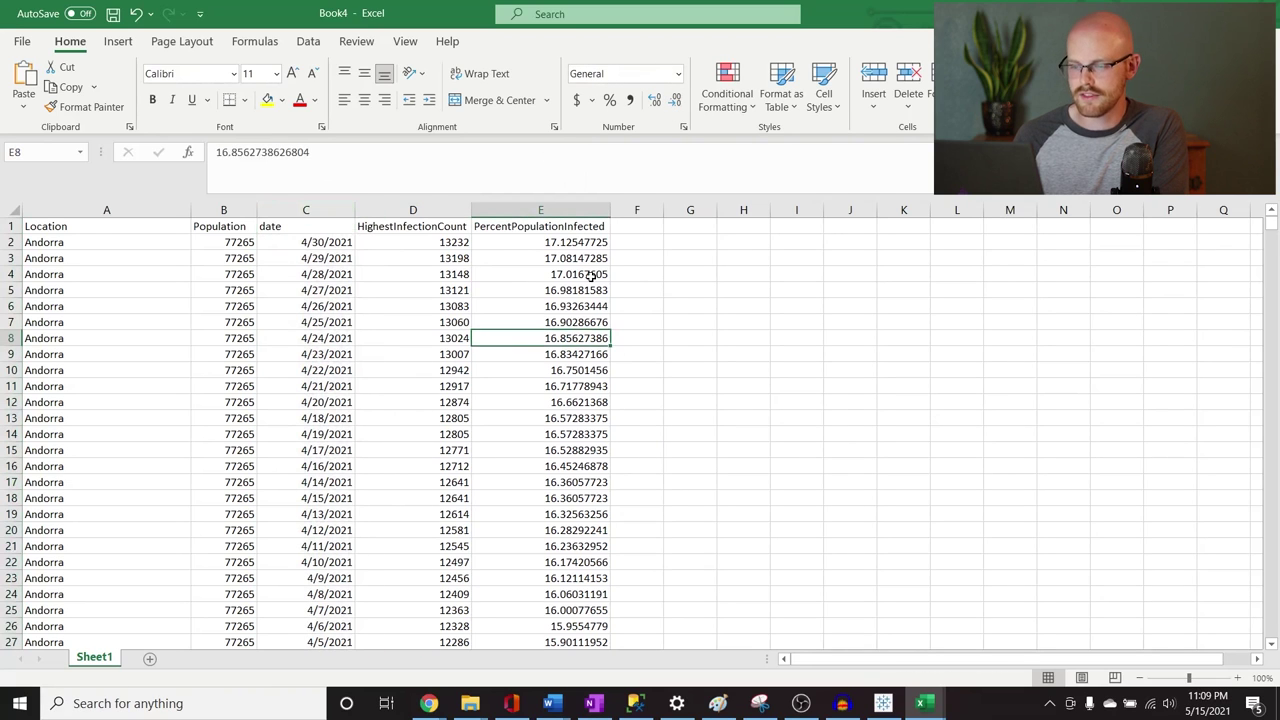
Check the PercentPopulationInfected column down to its last data row and replace every NULL in the workbook with 0
click(674, 309)
click(516, 261)
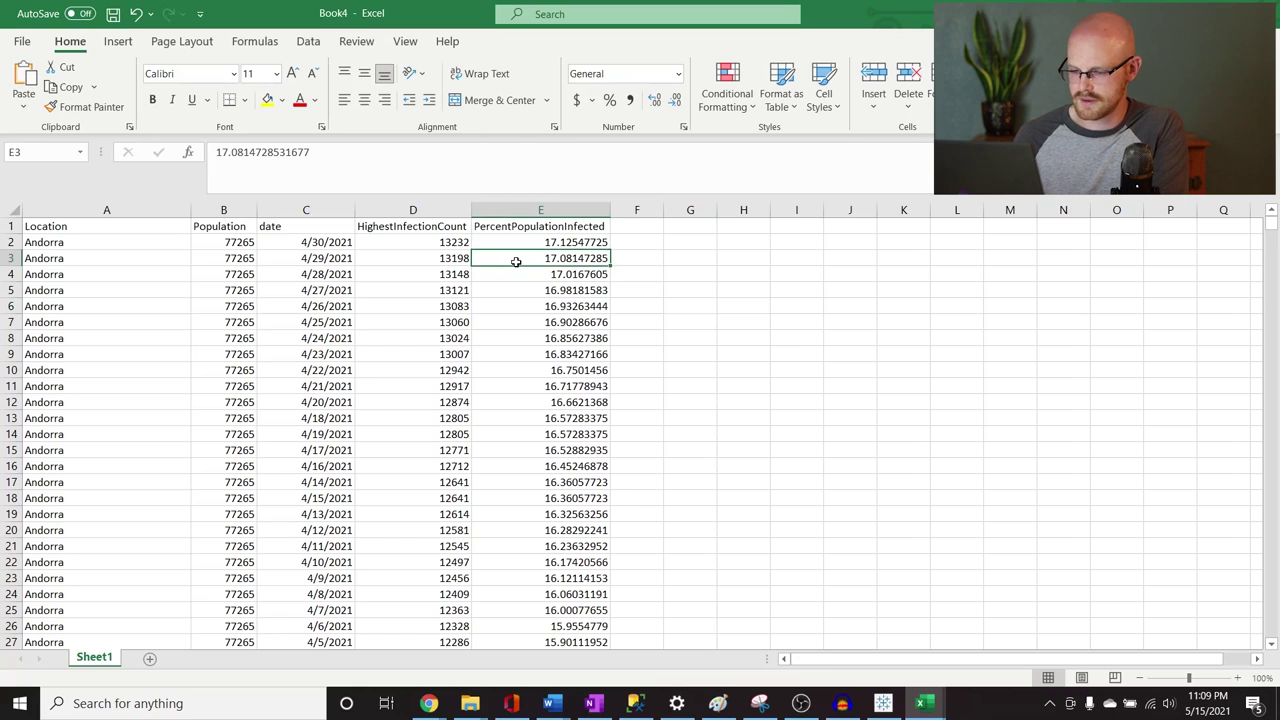
key(ctrl+Down)
key(Up)
click(580, 457)
click(718, 369)
key(ctrl+h)
key(Tab)
click(478, 488)
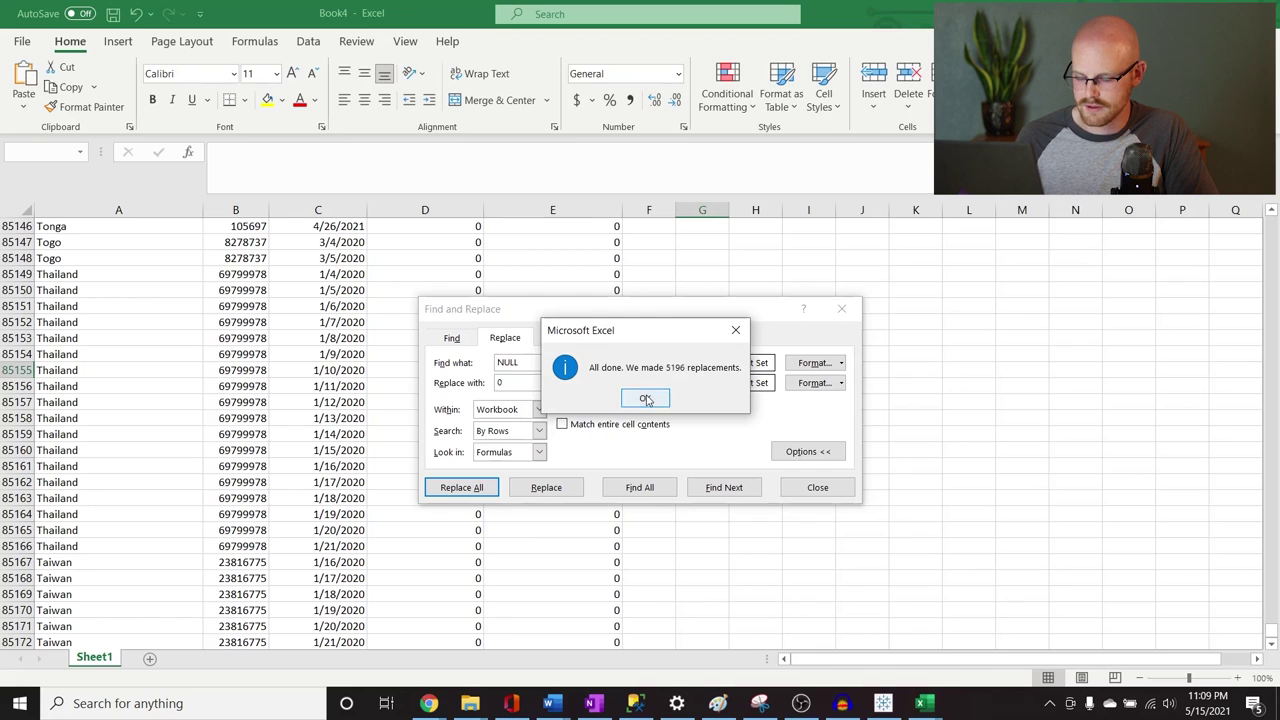
click(647, 398)
click(840, 312)
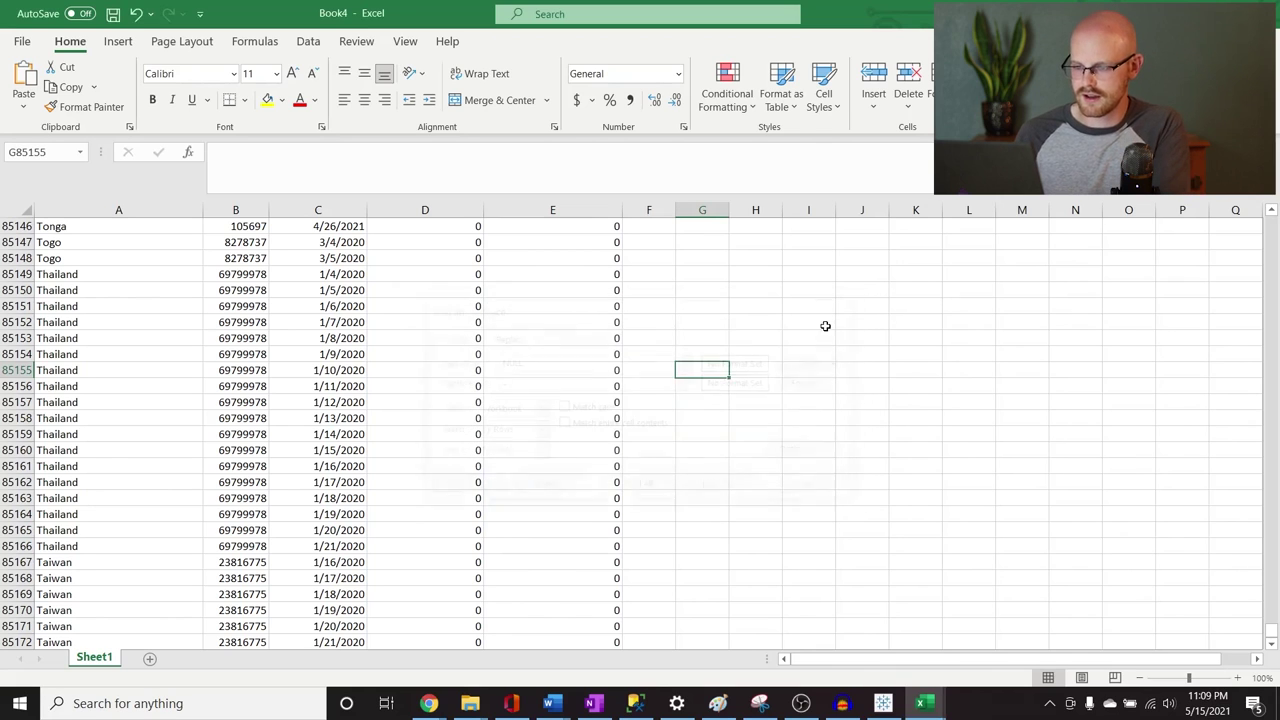
Return to the first row and add filters to all the data's header cells
click(650, 384)
key(ctrl+Up)
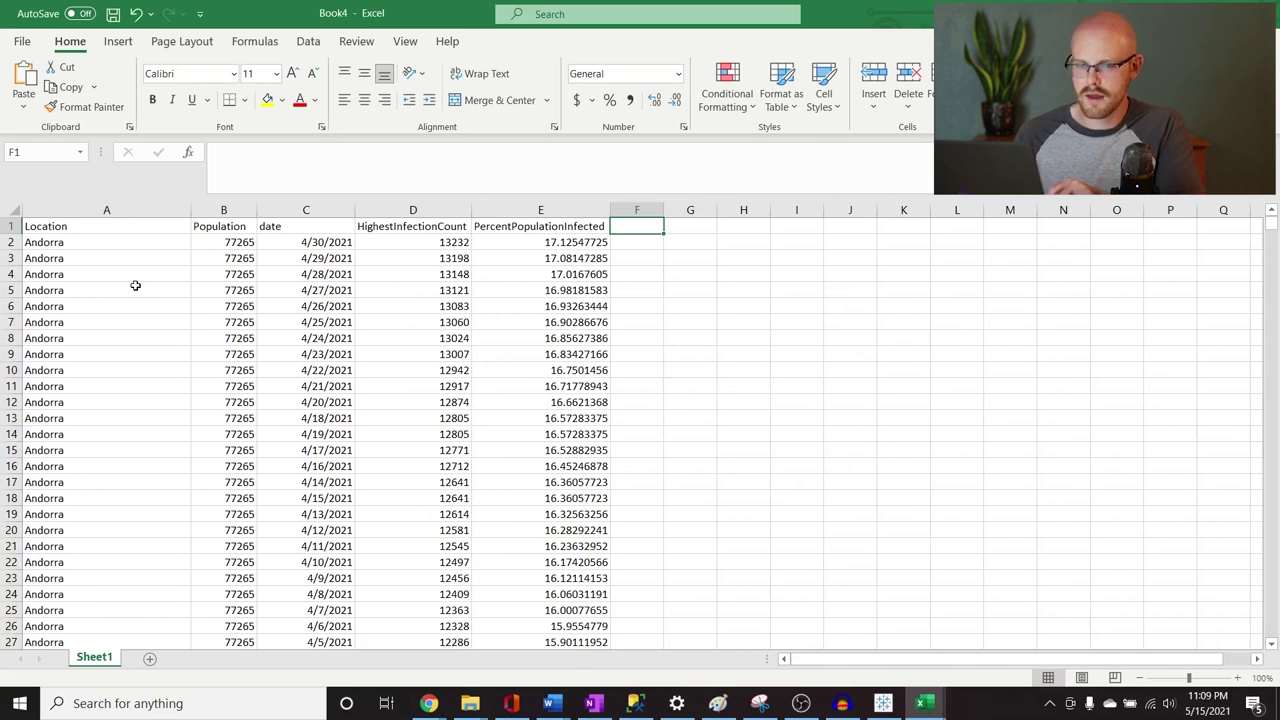
click(17, 209)
click(308, 41)
click(688, 80)
click(636, 290)
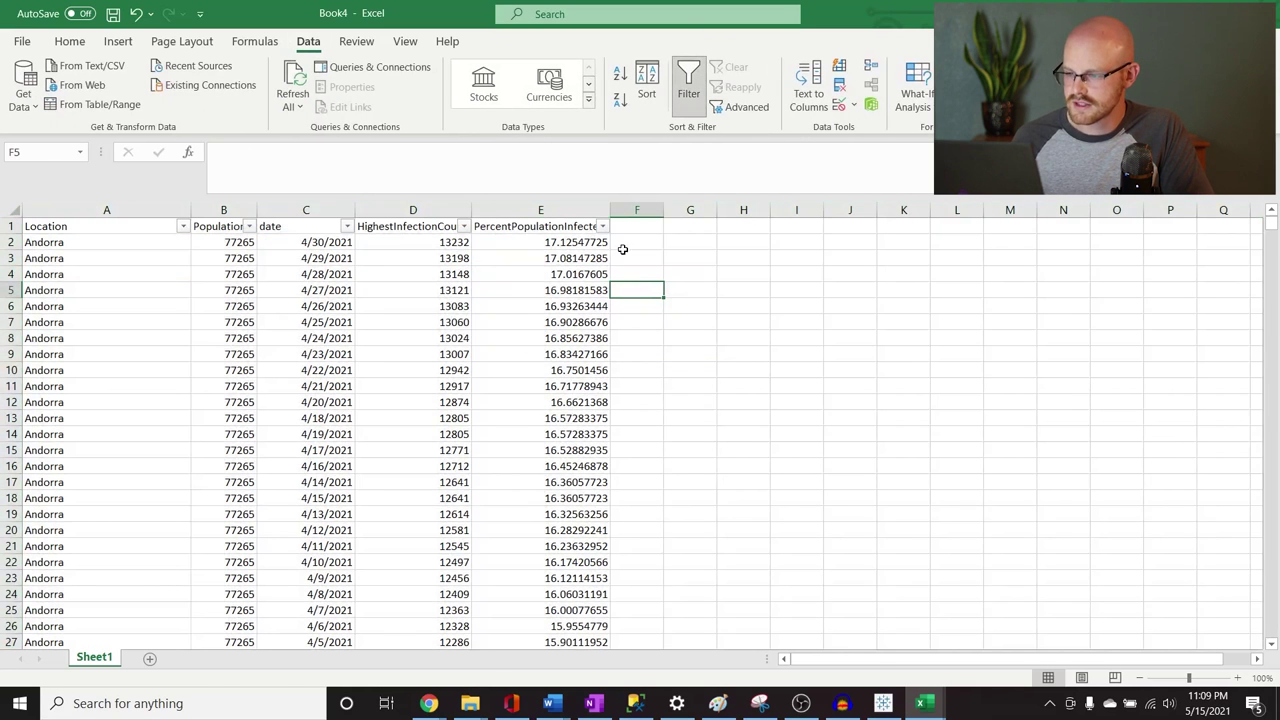
Check the values listed in the filters of the PercentPopulationInfected and HighestInfectionCount columns
click(601, 227)
drag(596, 436, 597, 380)
click(686, 354)
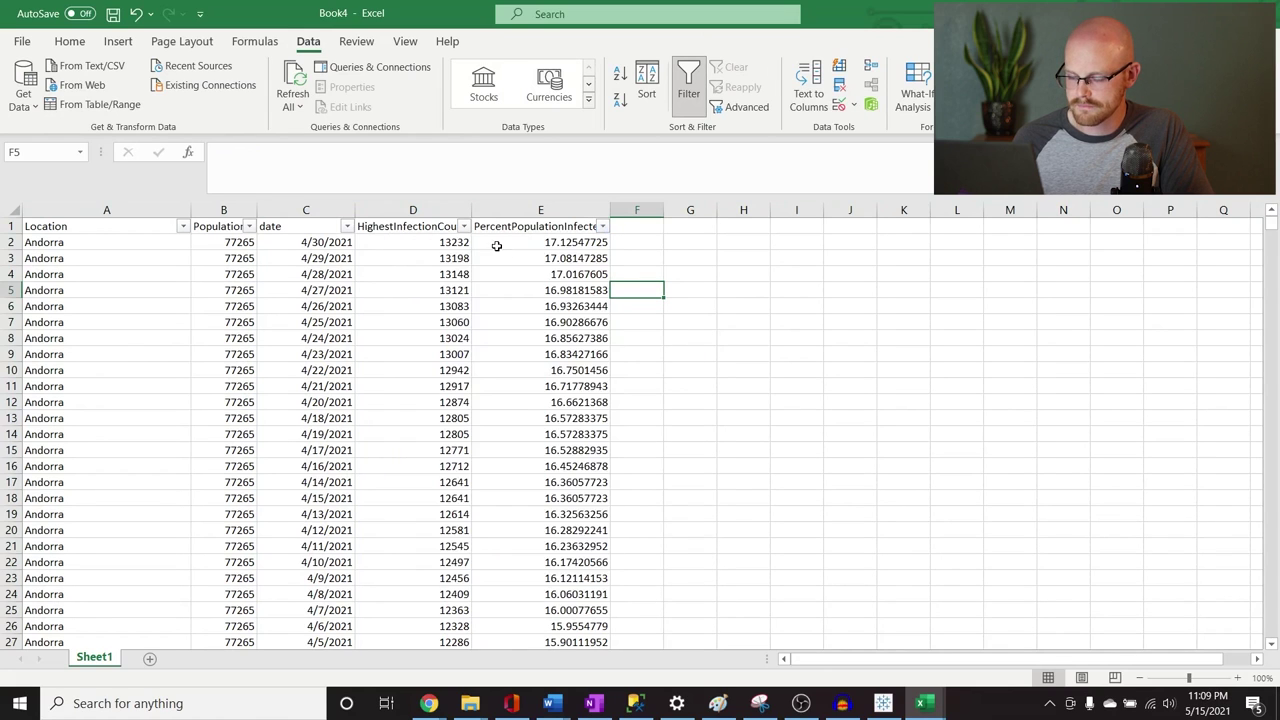
click(464, 227)
mouse_move(456, 440)
mouse_down()
mouse_move(456, 535)
mouse_move(456, 430)
mouse_up()
click(645, 376)
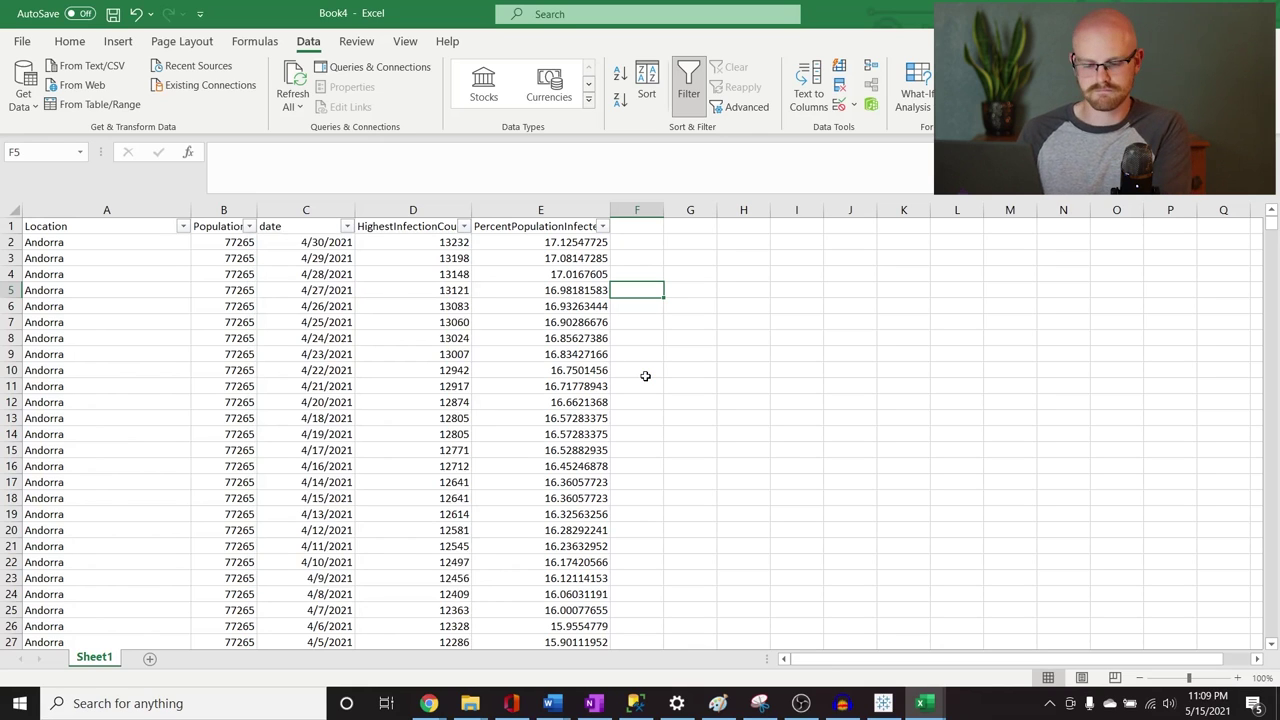
click(645, 374)
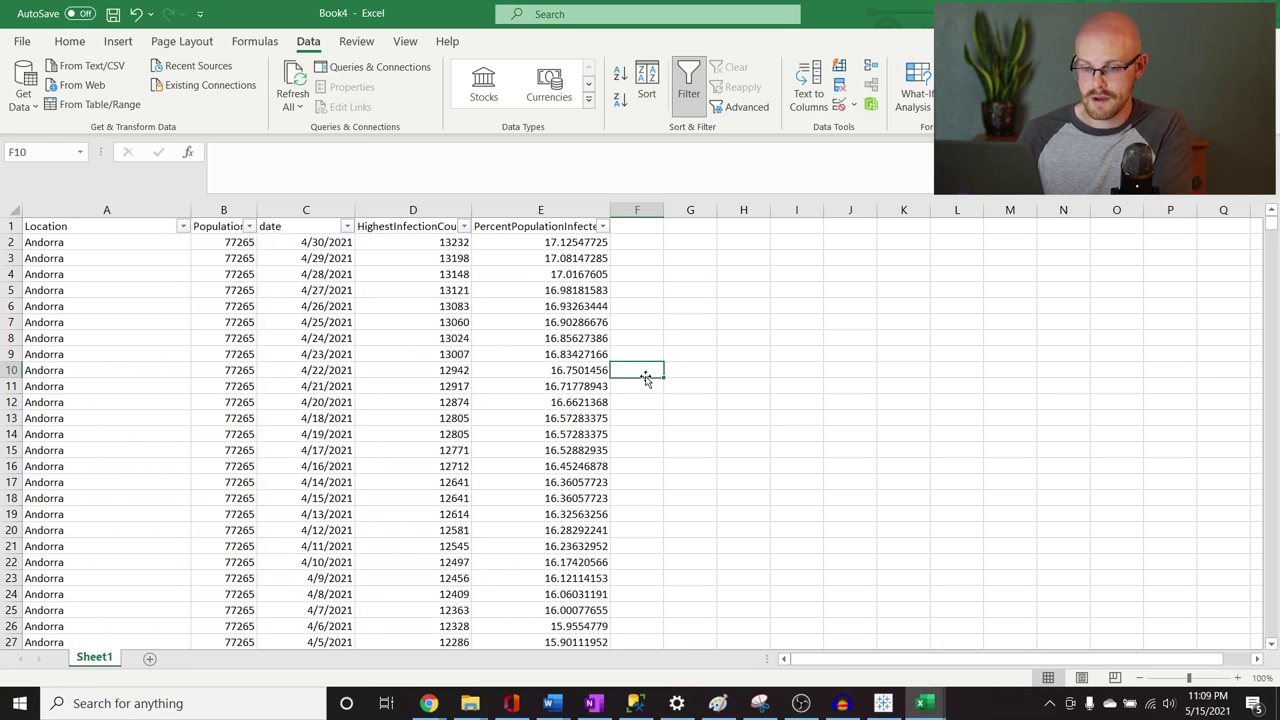
Save the workbook to the Downloads folder as Tableau Table 4
click(22, 41)
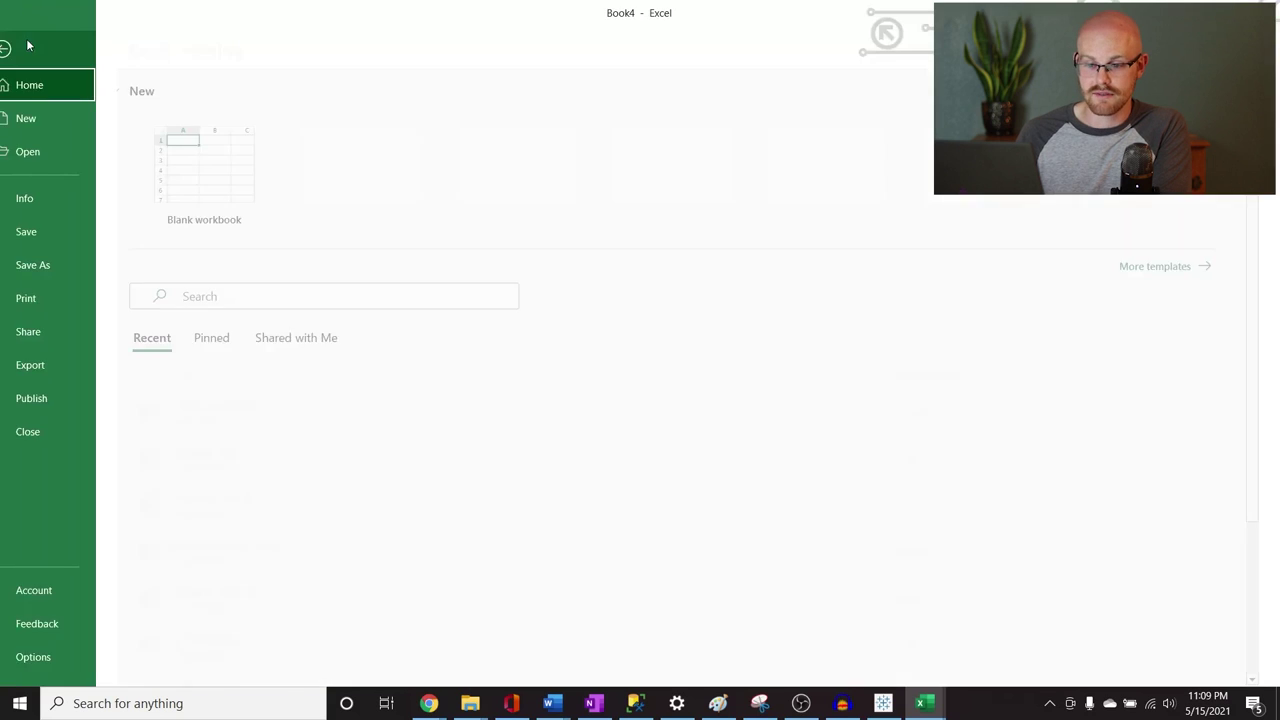
click(60, 262)
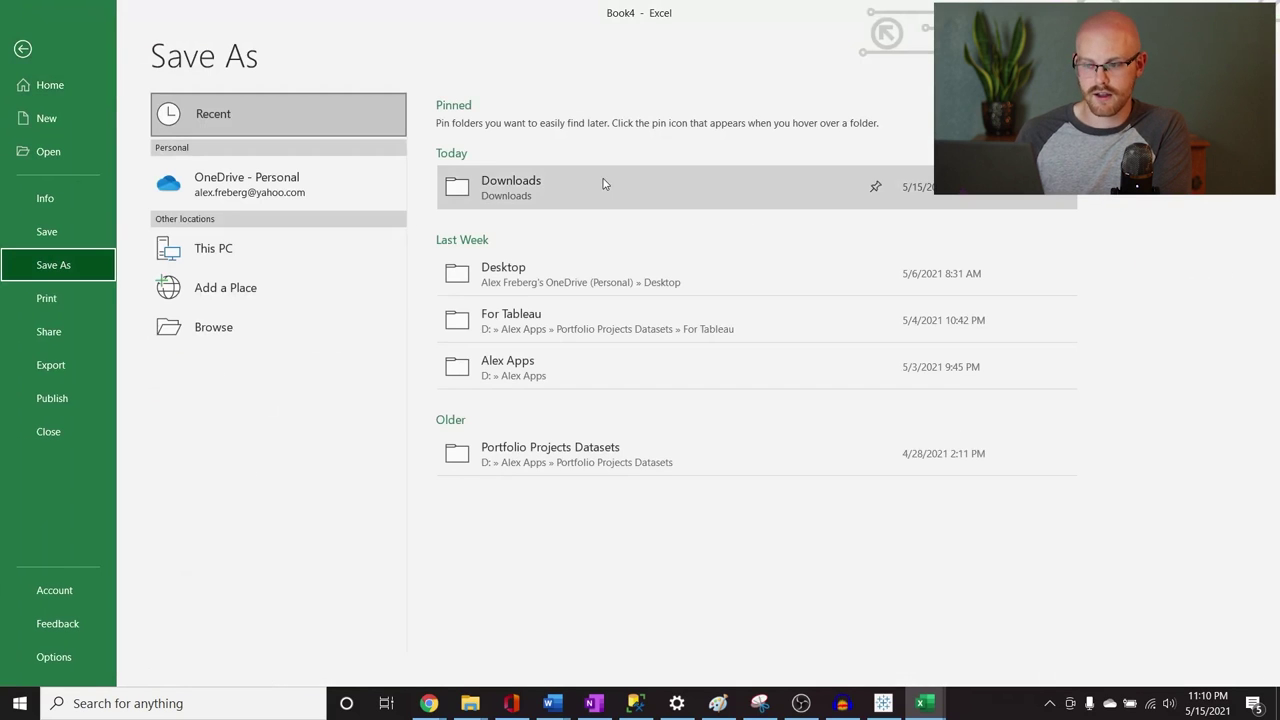
click(603, 184)
click(586, 121)
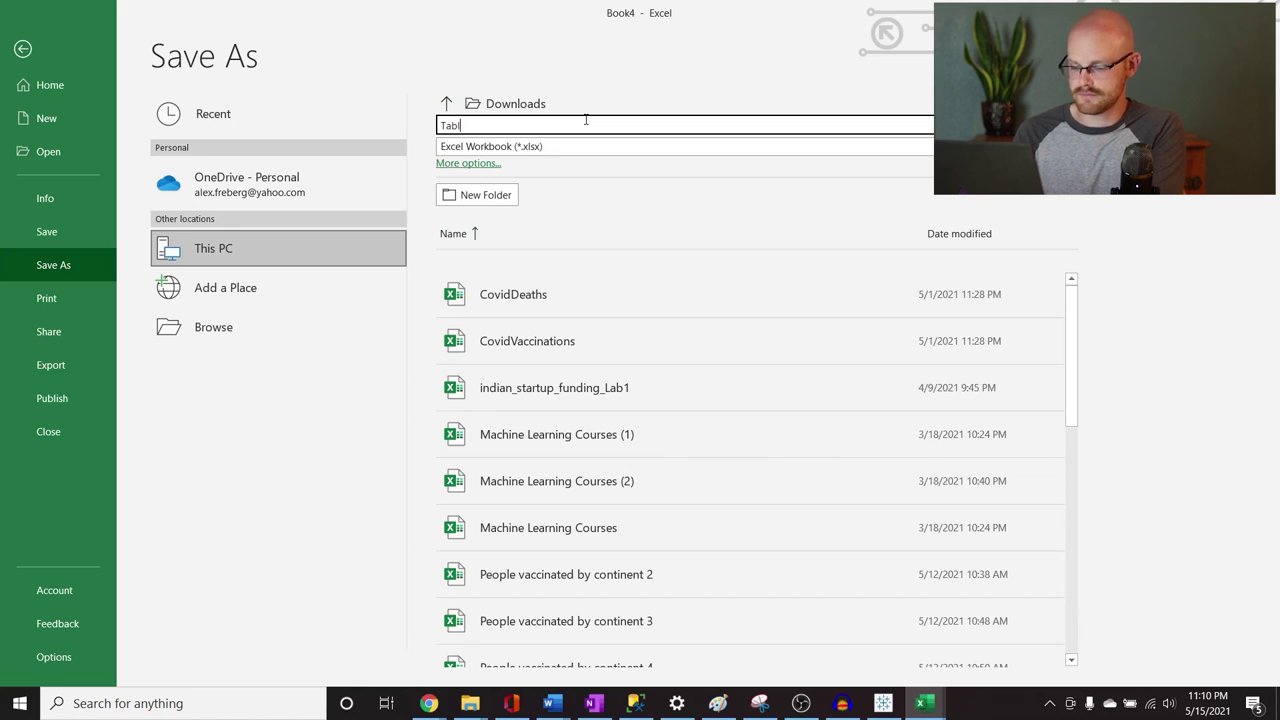
text(Tableau Table 4)
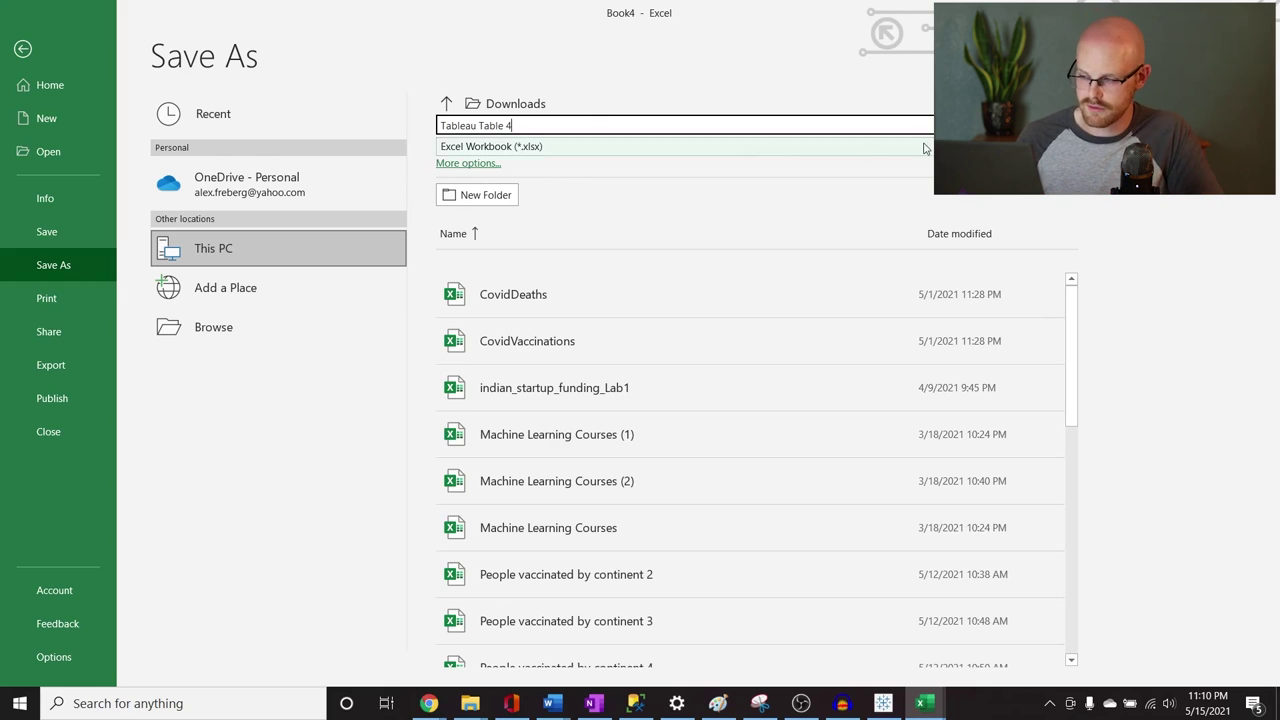
key(Return)
click(672, 418)
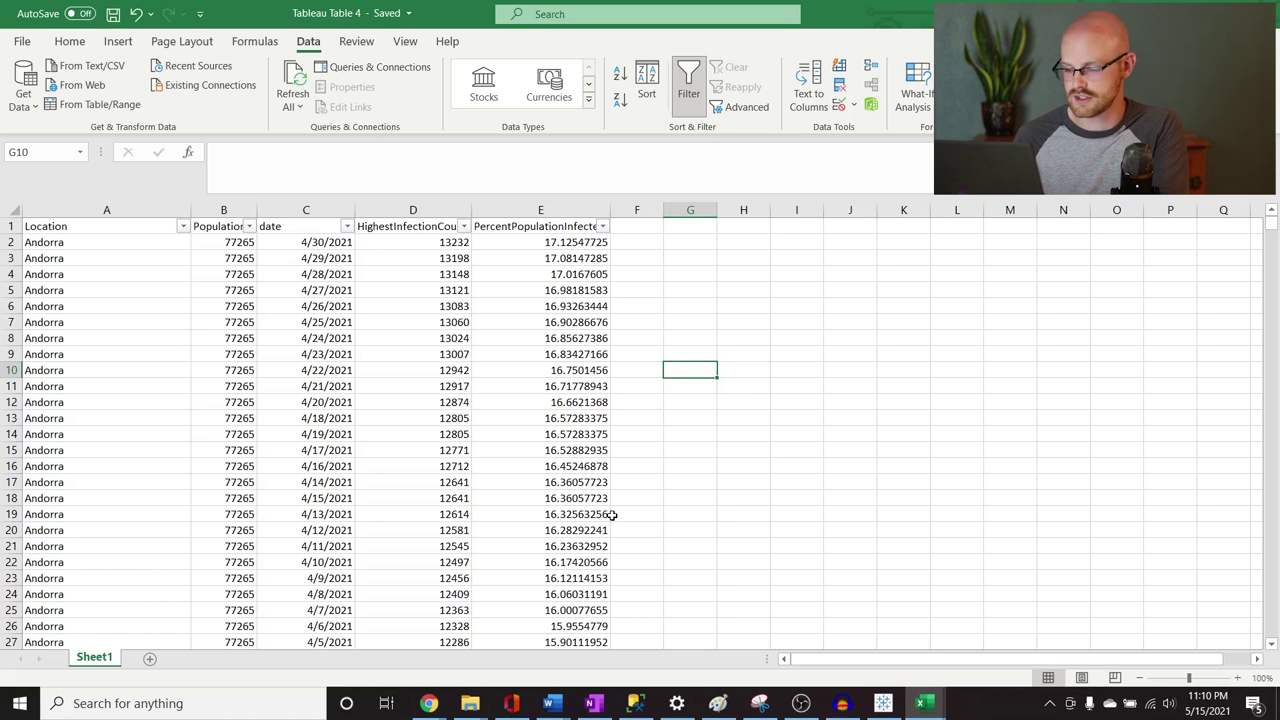
Switch to Tableau Public, connect to the Tableau Table 1 Excel workbook from Downloads, and go to its first worksheet
click(884, 703)
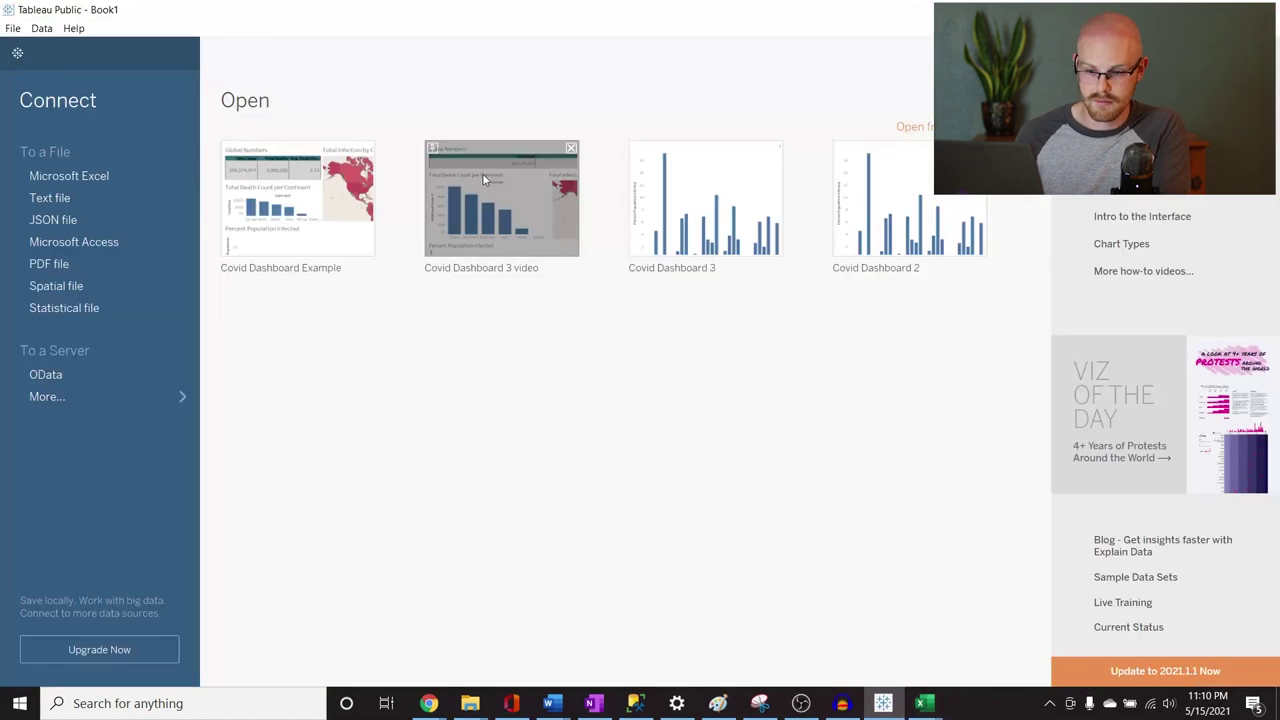
click(152, 176)
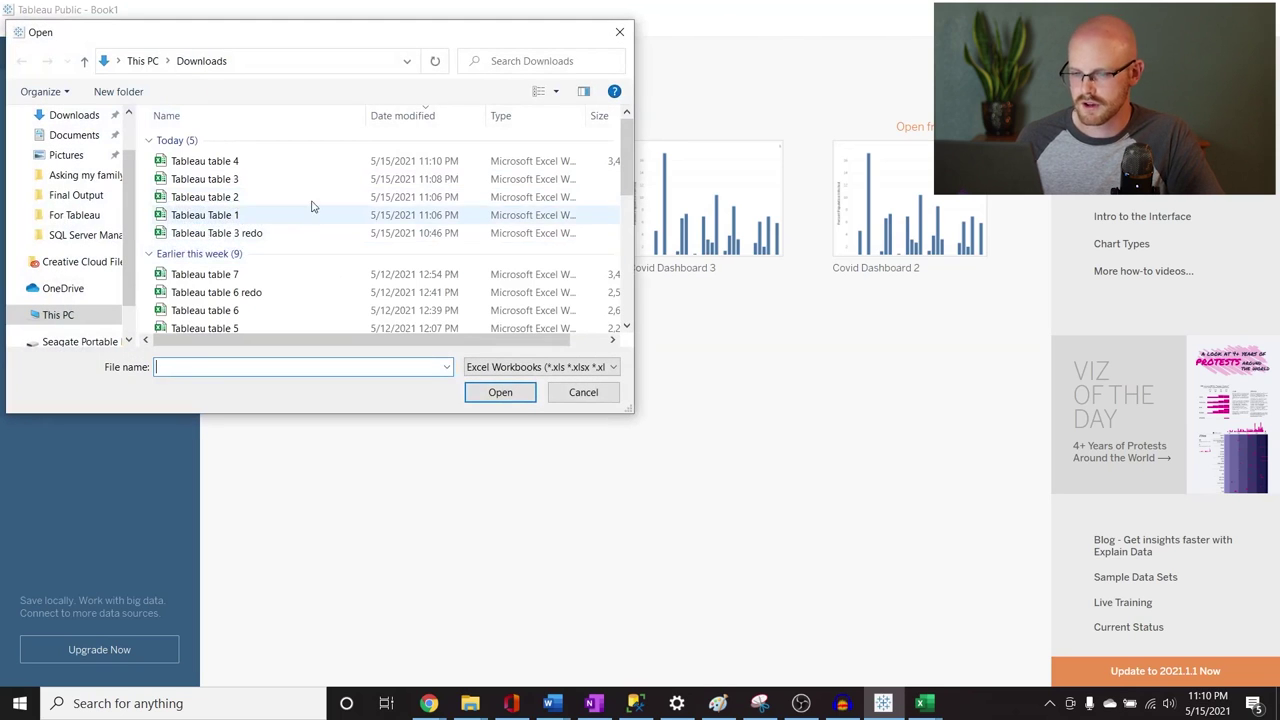
click(322, 214)
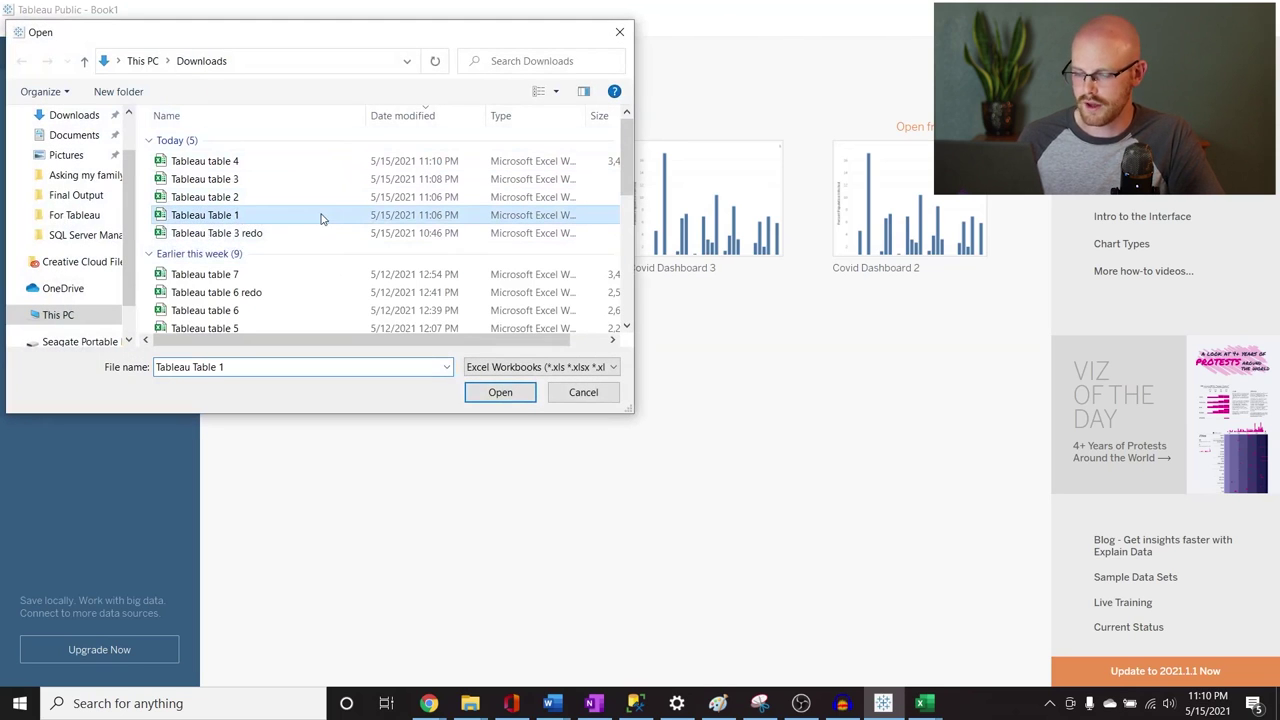
click(499, 393)
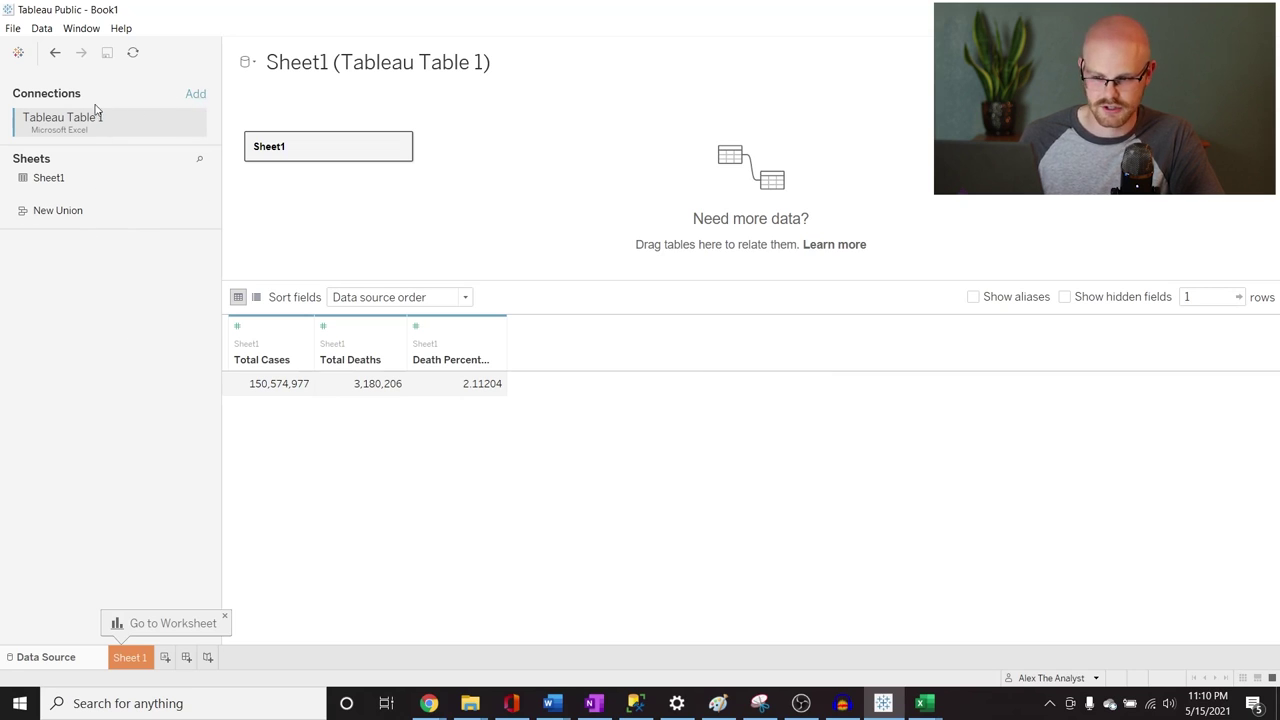
click(132, 657)
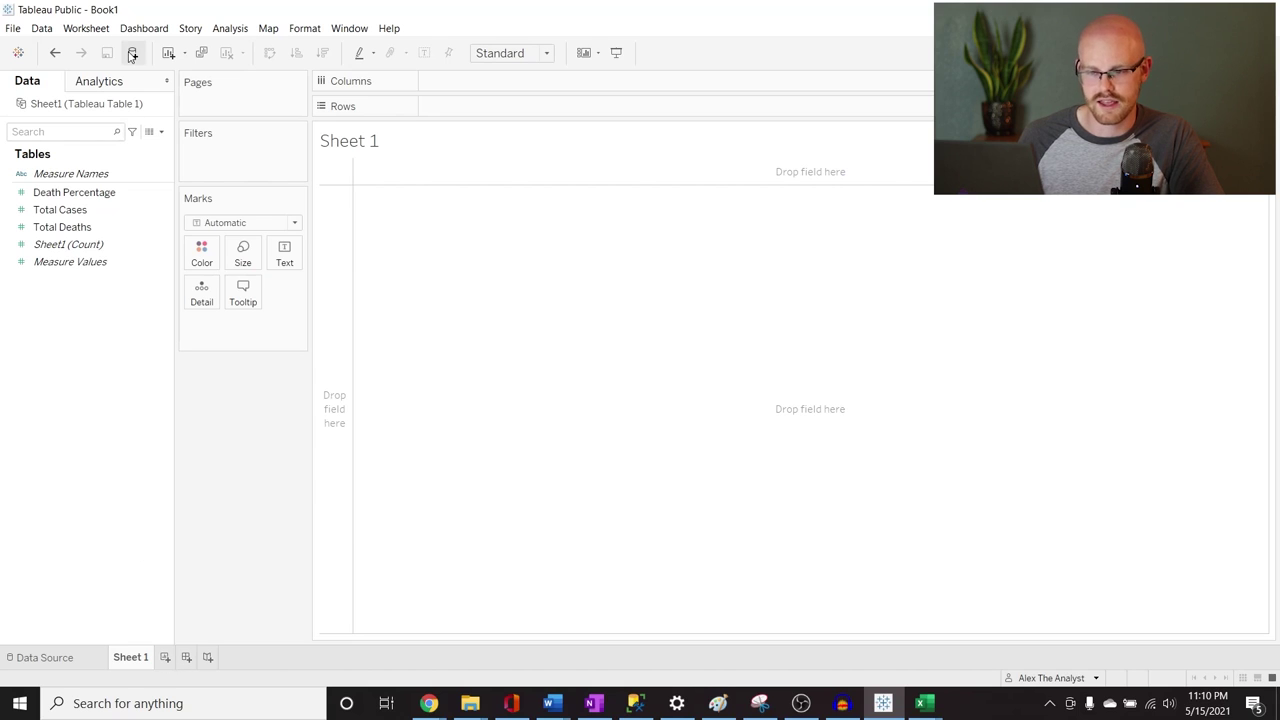
Add a second worksheet and connect the Tableau table 2 Excel workbook as a new data source
click(165, 657)
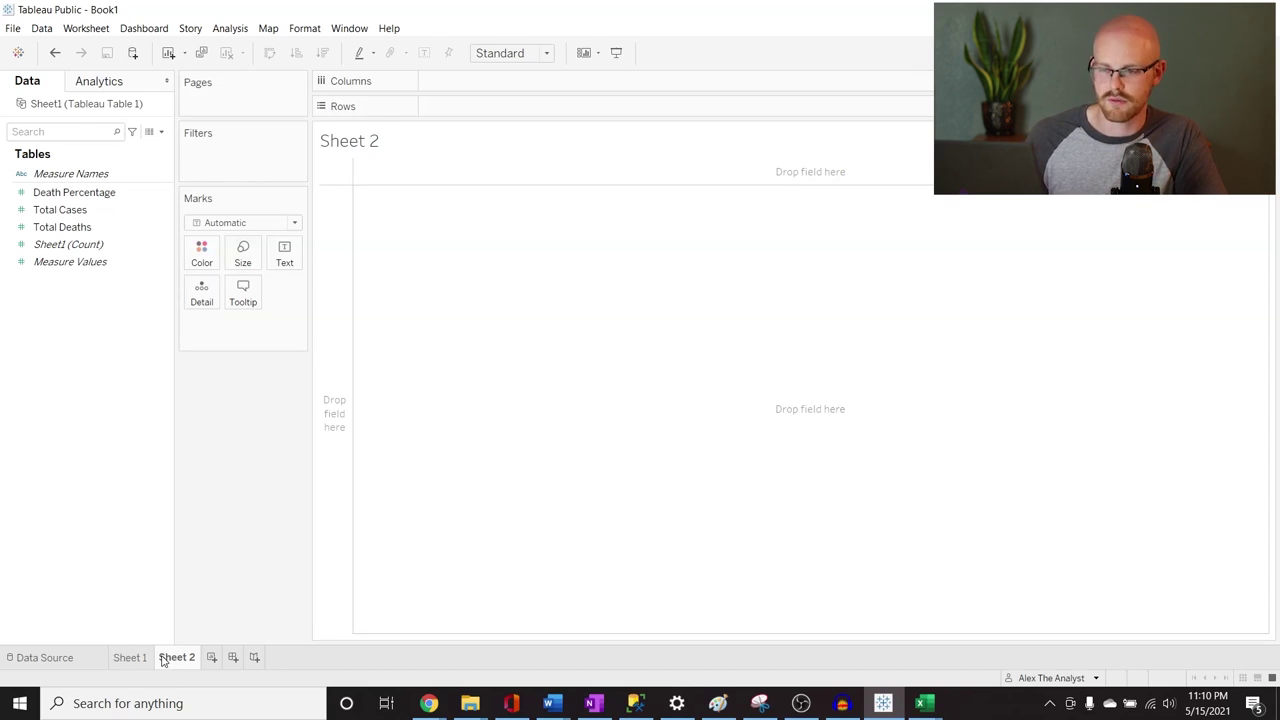
click(133, 53)
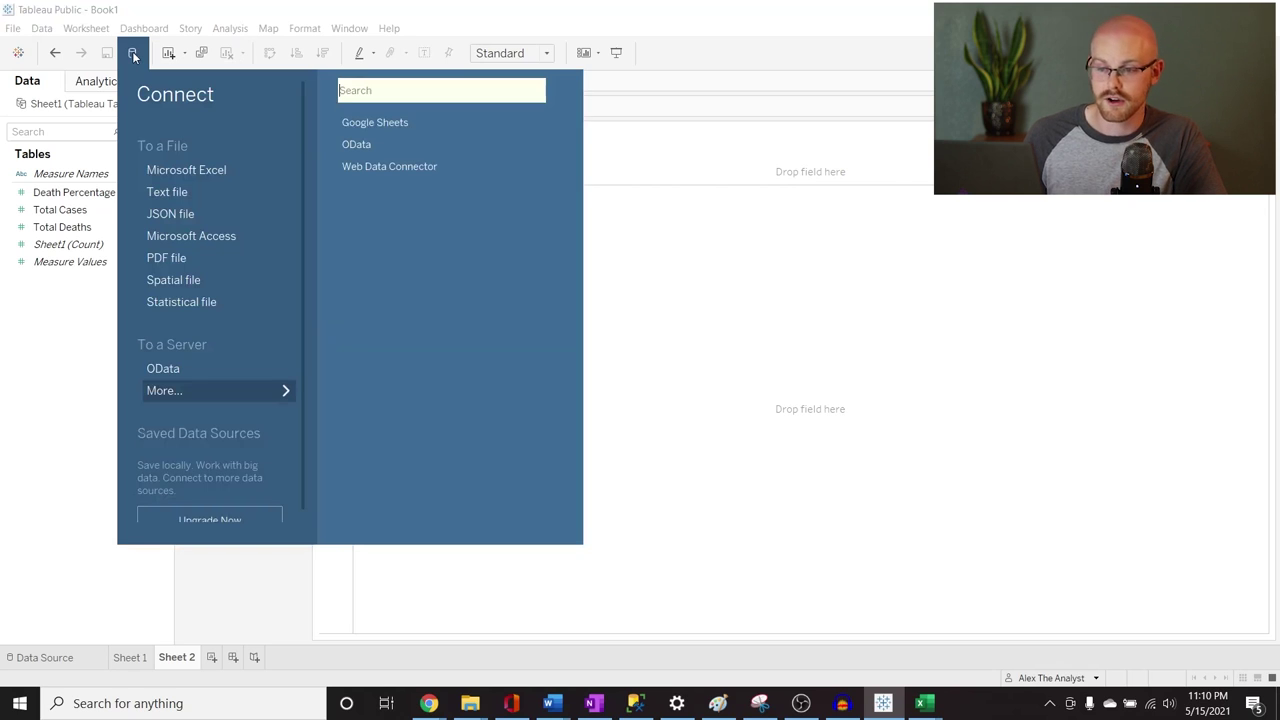
click(83, 385)
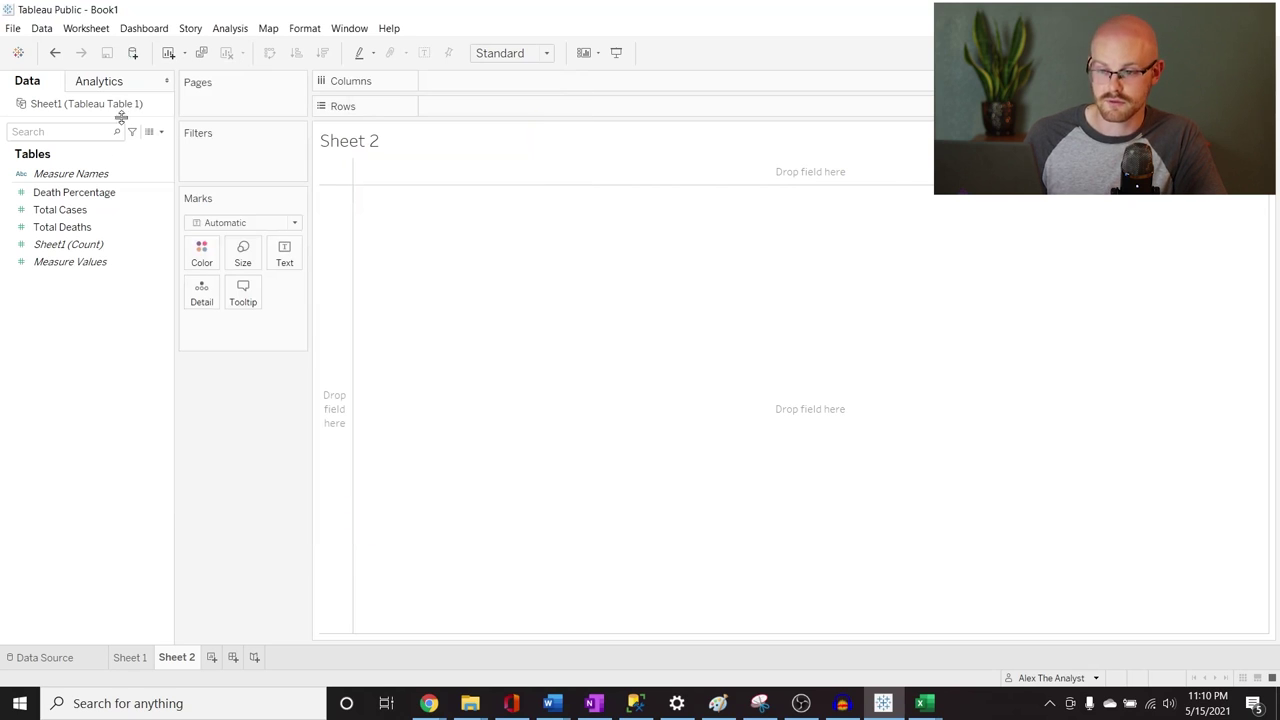
click(133, 54)
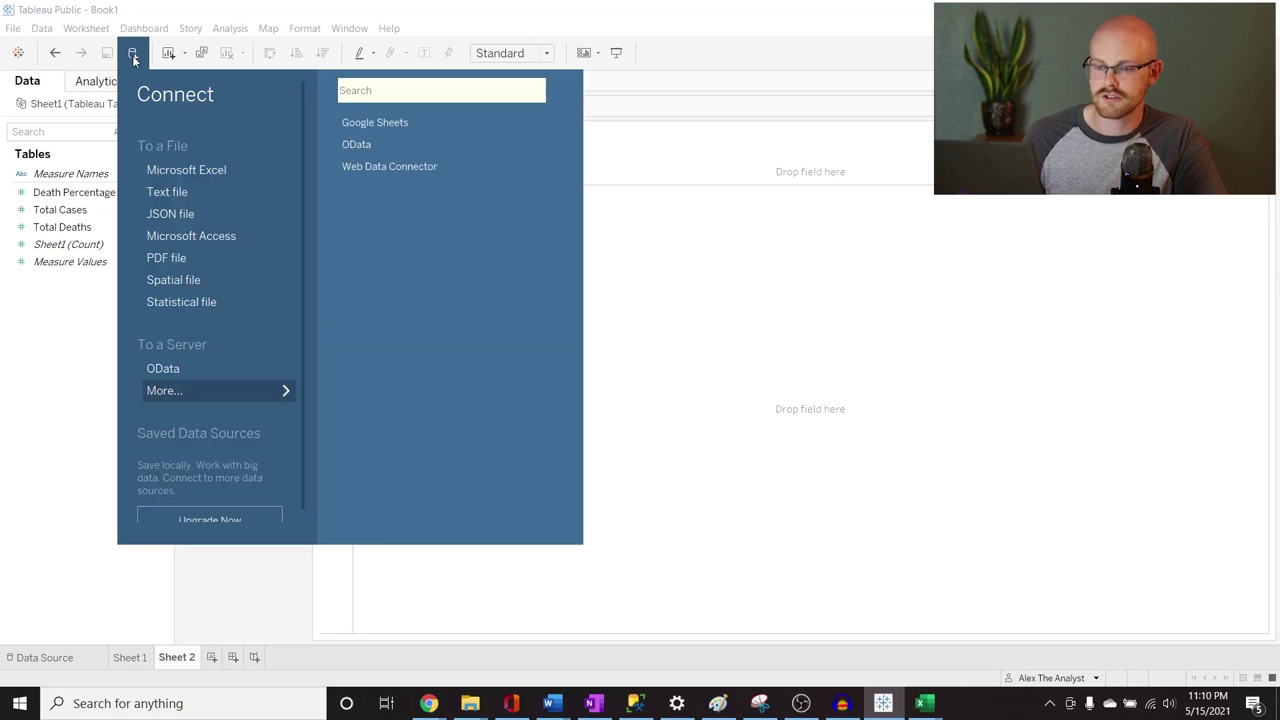
click(183, 169)
click(323, 205)
click(492, 391)
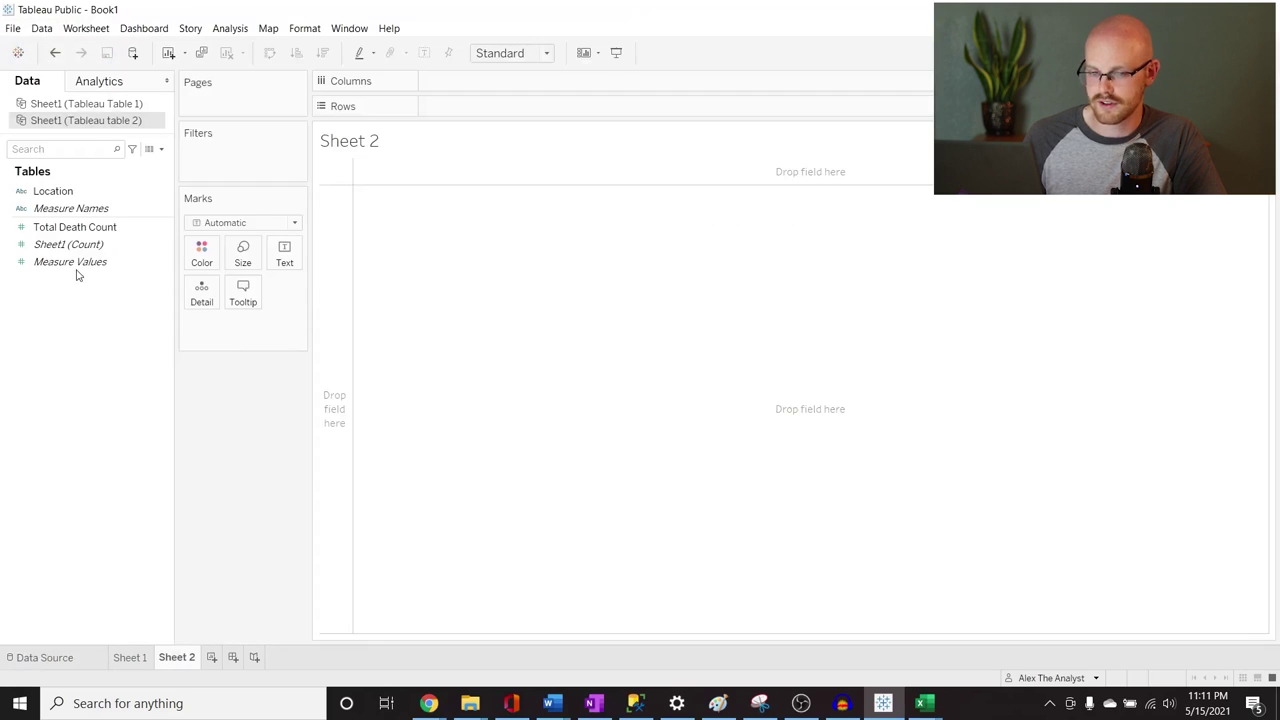
Add a third worksheet and connect the Tableau table 3 Excel workbook as a new data source
click(212, 657)
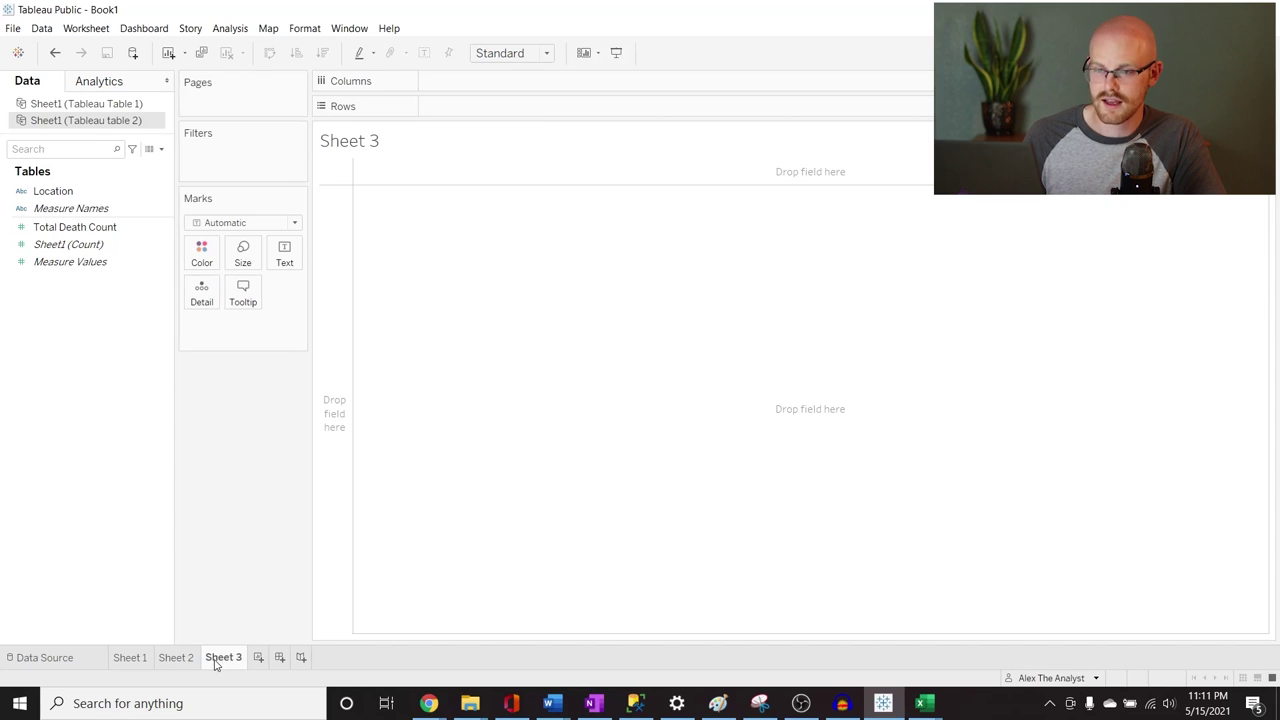
click(133, 53)
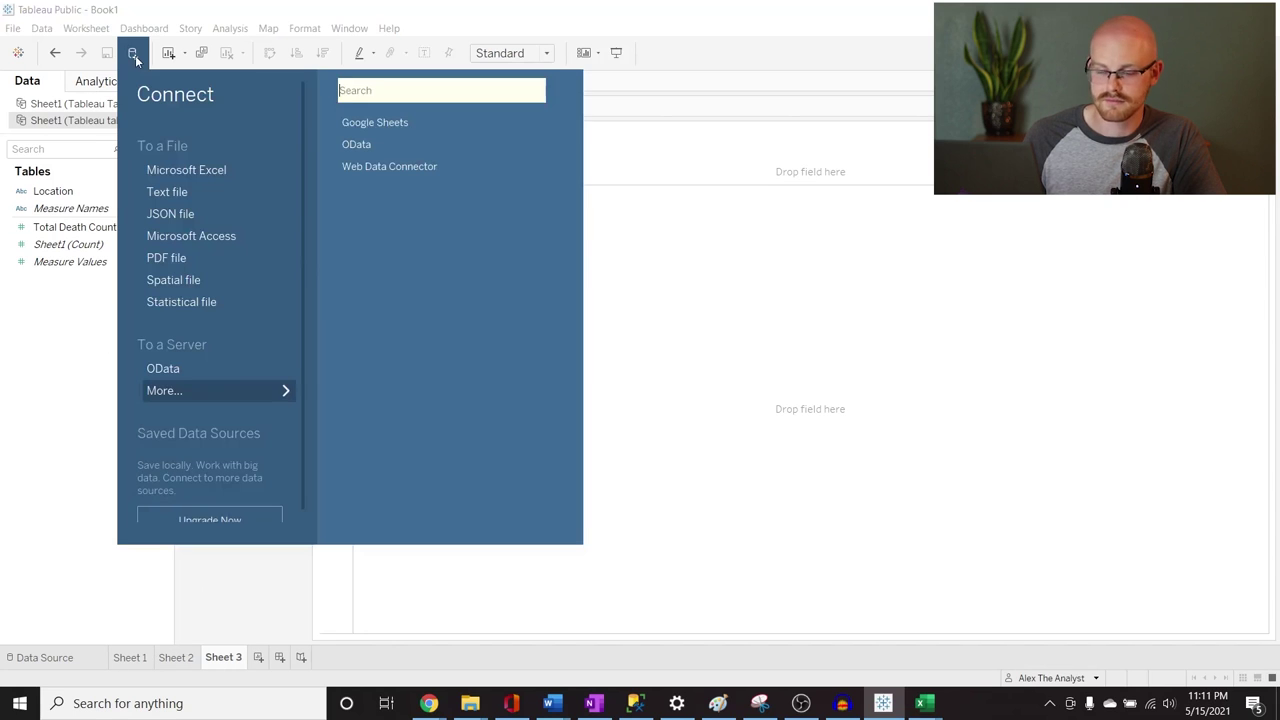
click(189, 170)
click(306, 179)
click(500, 392)
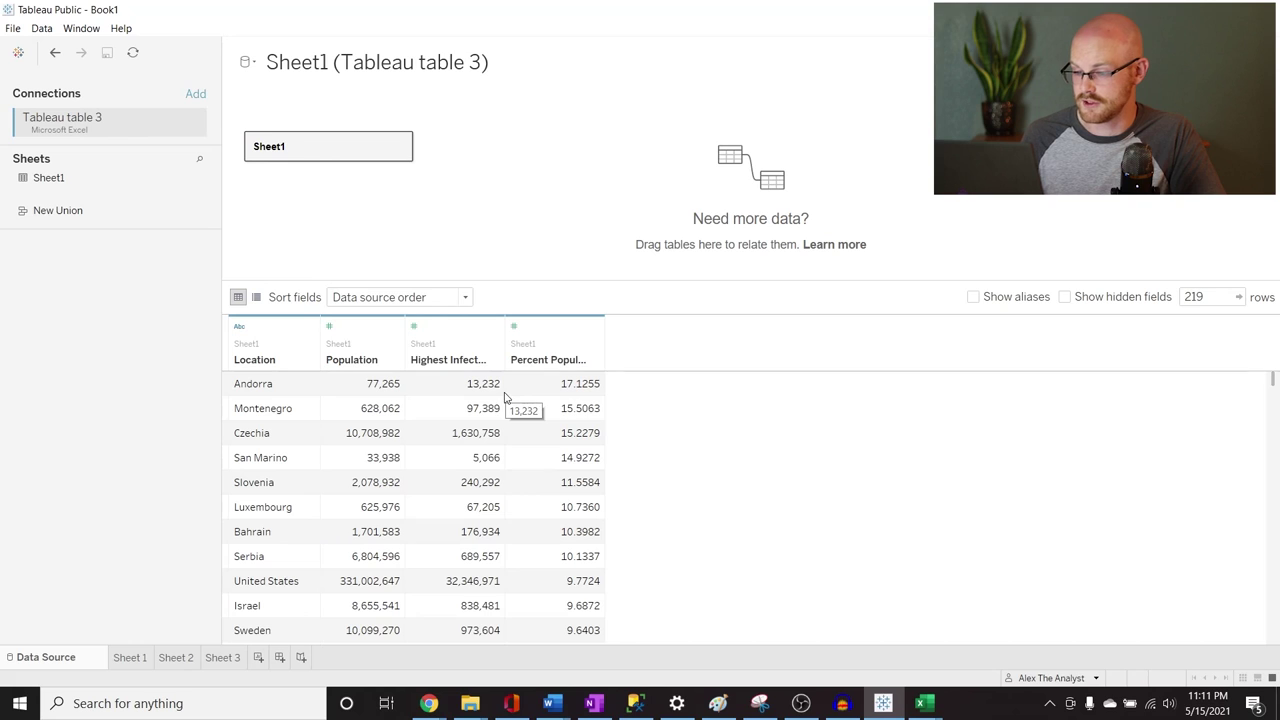
Add a fourth worksheet with the Tableau table 4 Excel workbook as a new data source, and return to Sheet 1
click(258, 657)
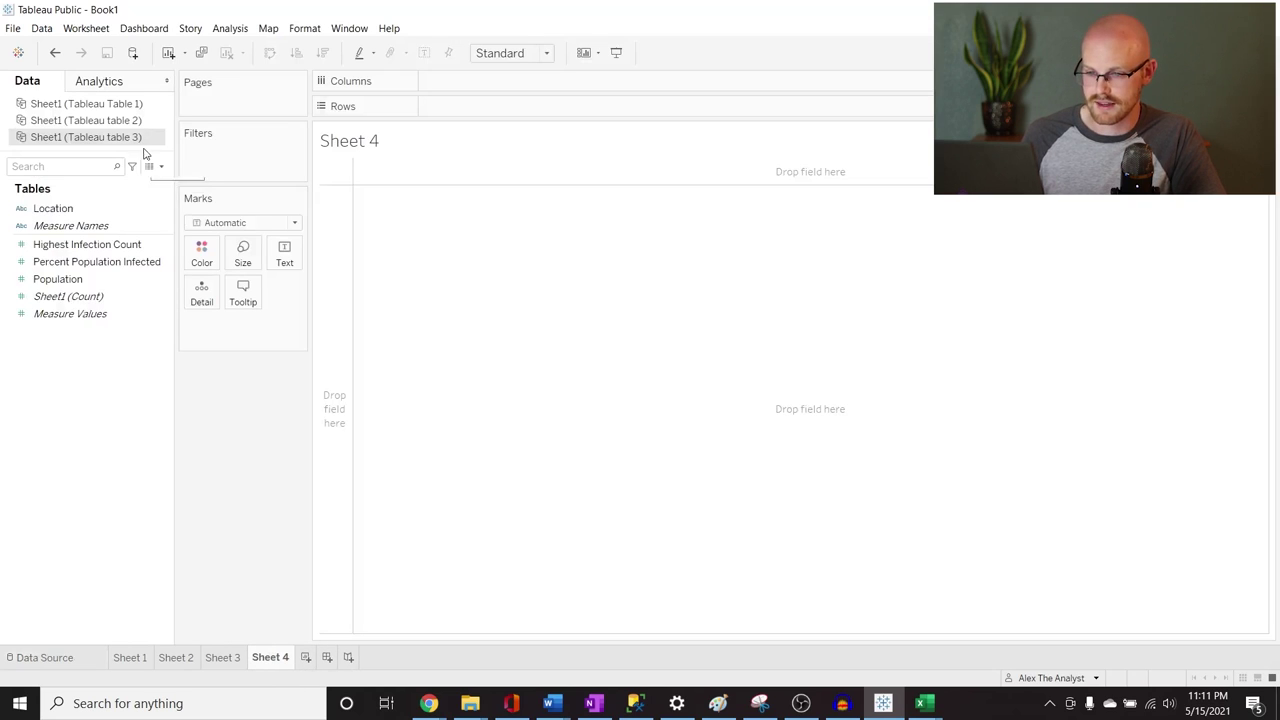
click(133, 55)
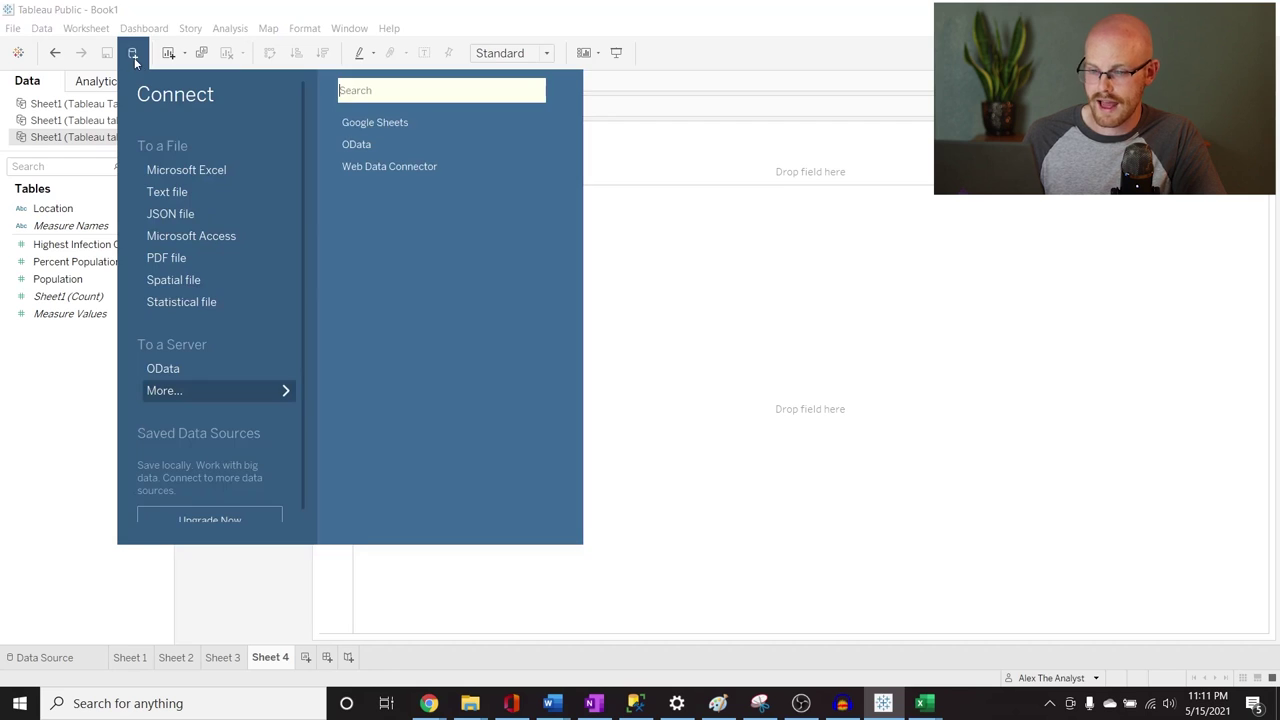
click(208, 171)
click(234, 163)
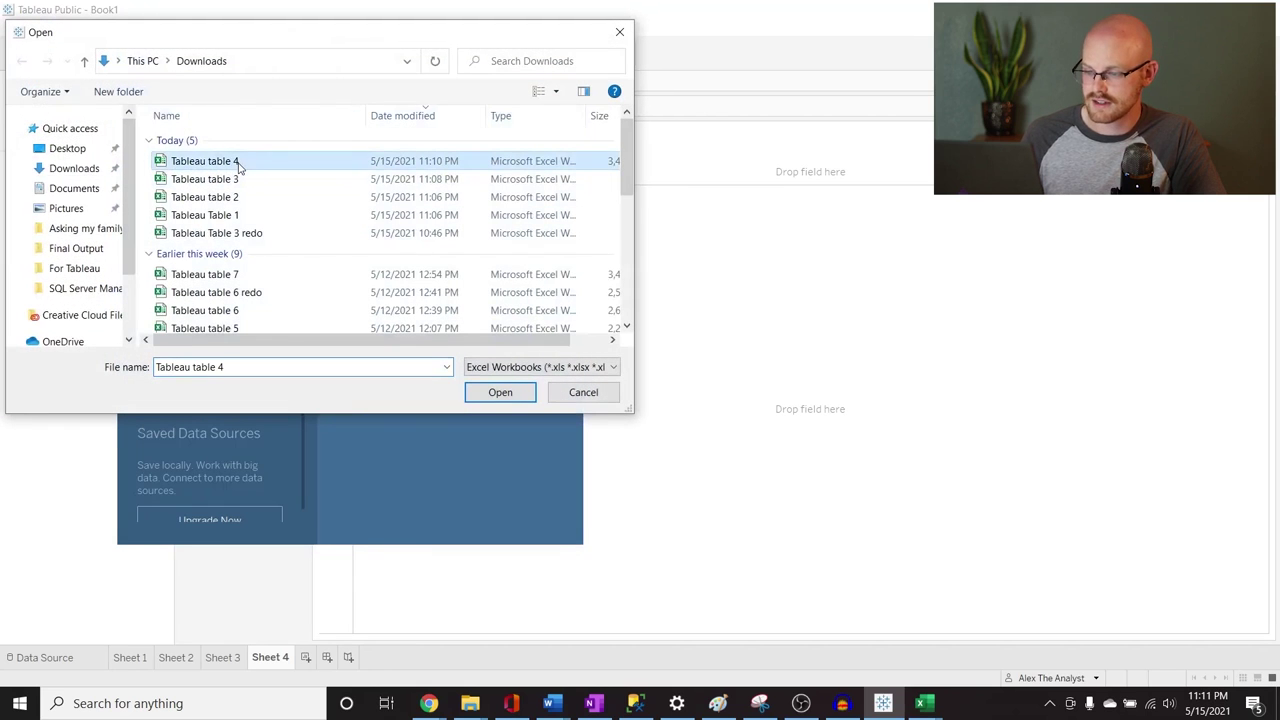
click(480, 391)
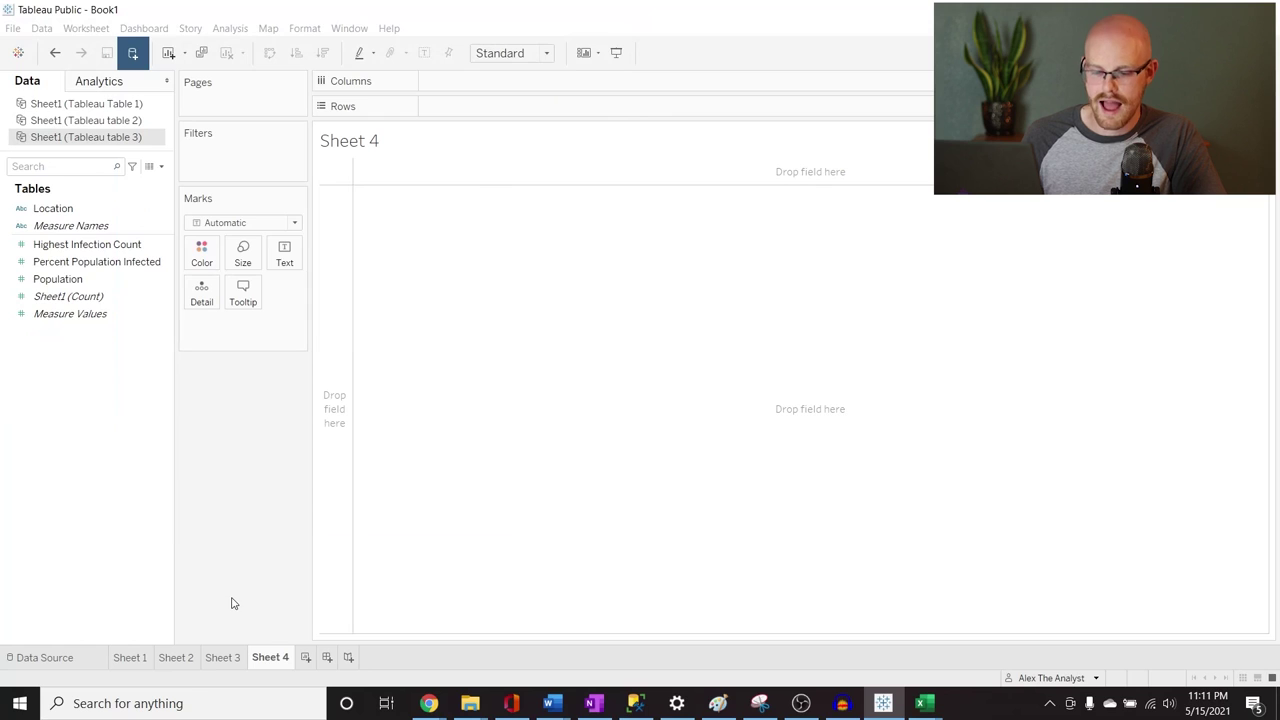
mouse_move(133, 657)
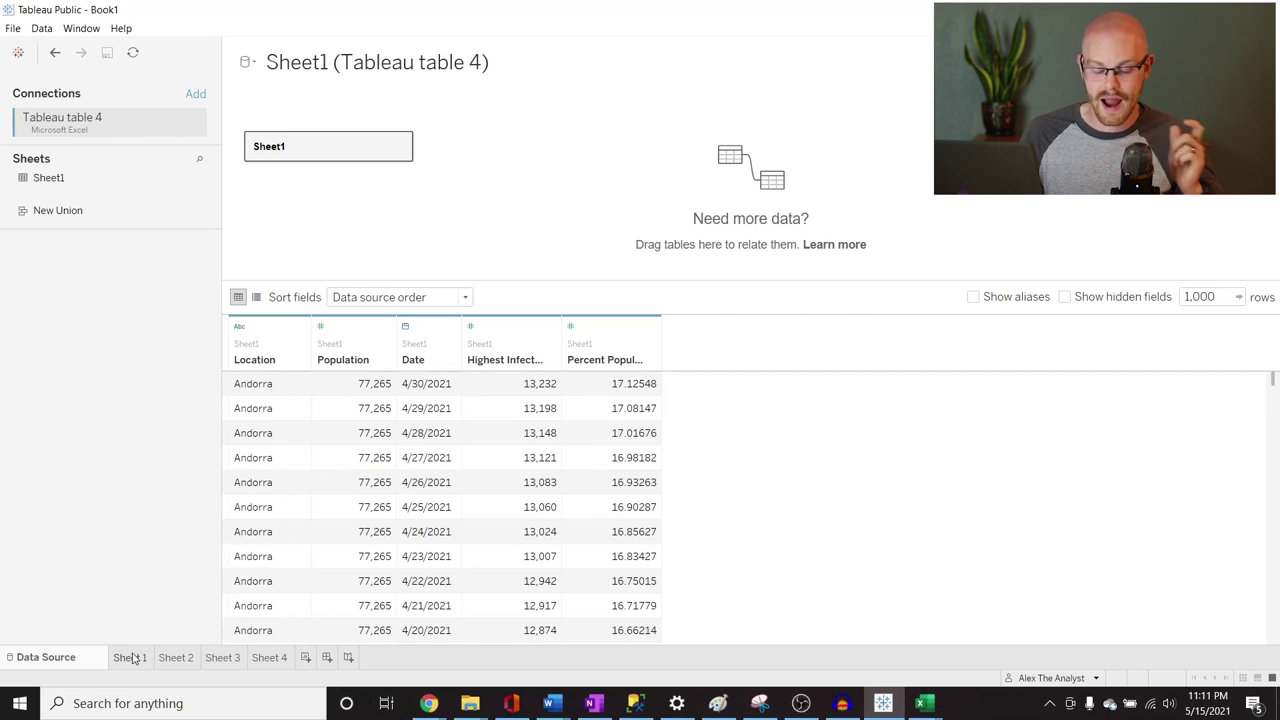
click(133, 657)
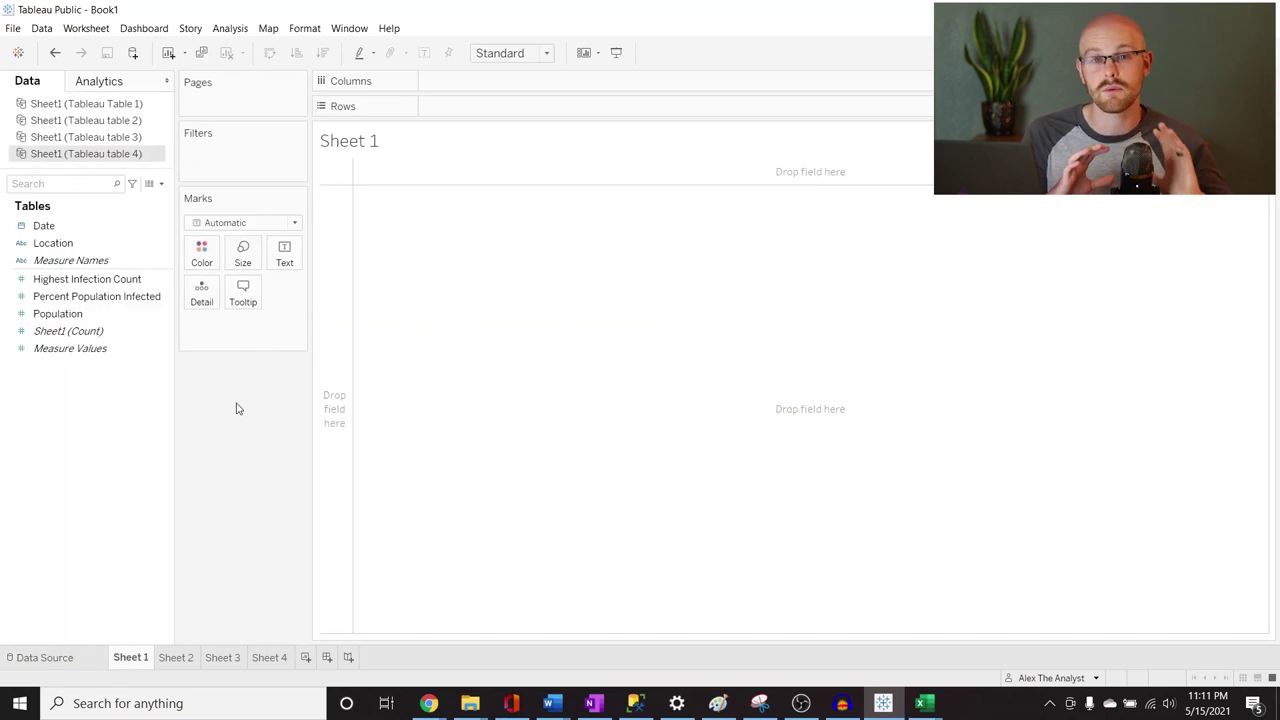
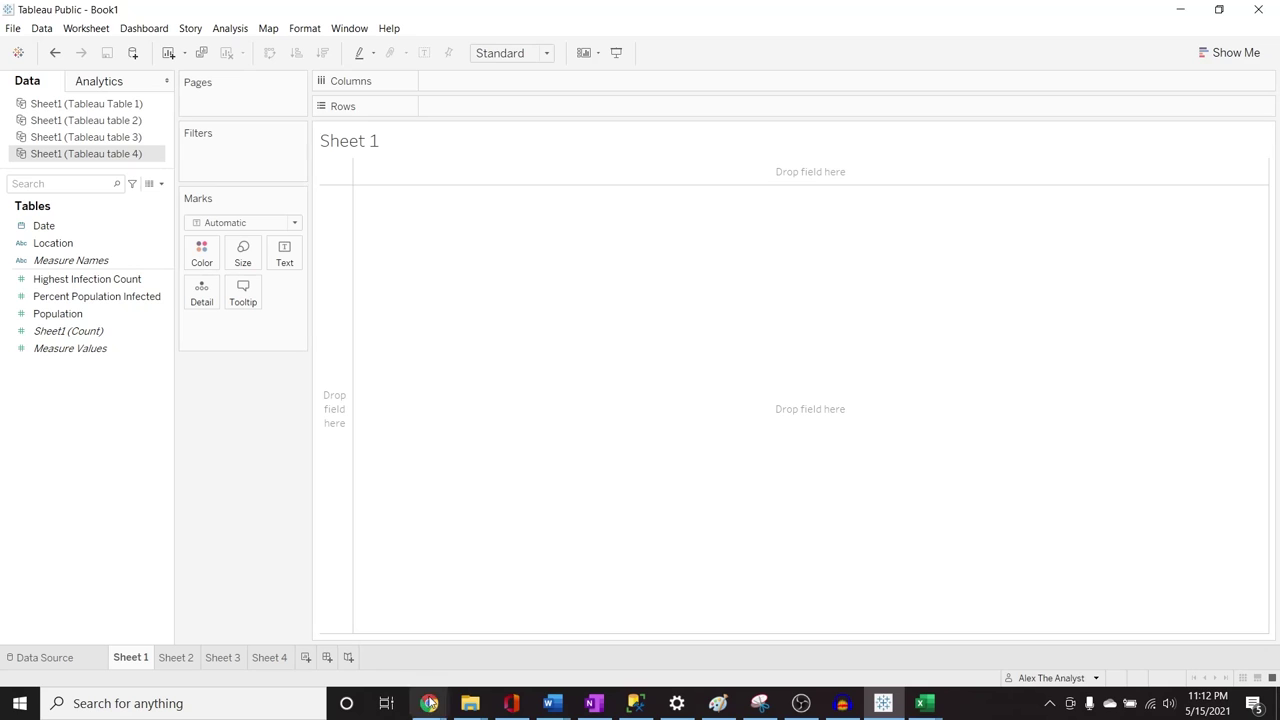
Switch to Chrome and examine the published Covid Dashboard Example on Tableau Public
mouse_move(429, 703)
click(517, 646)
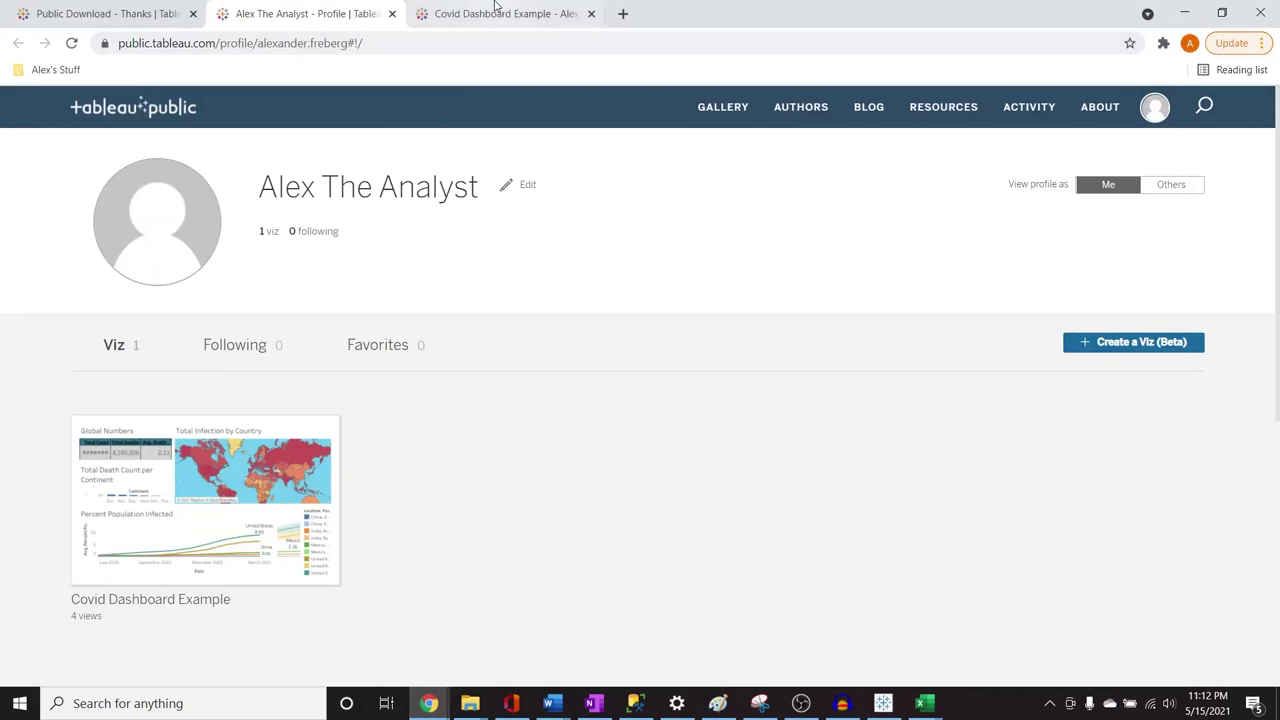
click(500, 13)
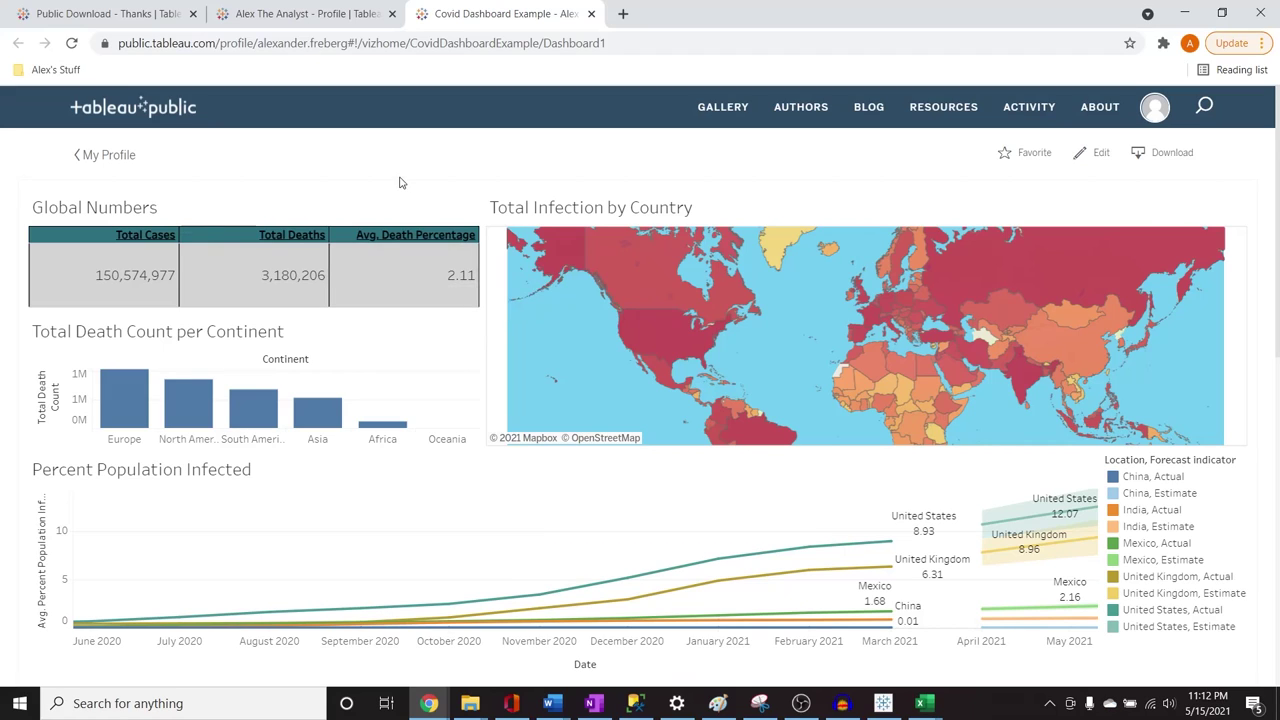
Back in Tableau Public, place Total Cases, Total Deaths and Death Percentage from Tableau Table 1 in Sheet 1's columns
click(883, 703)
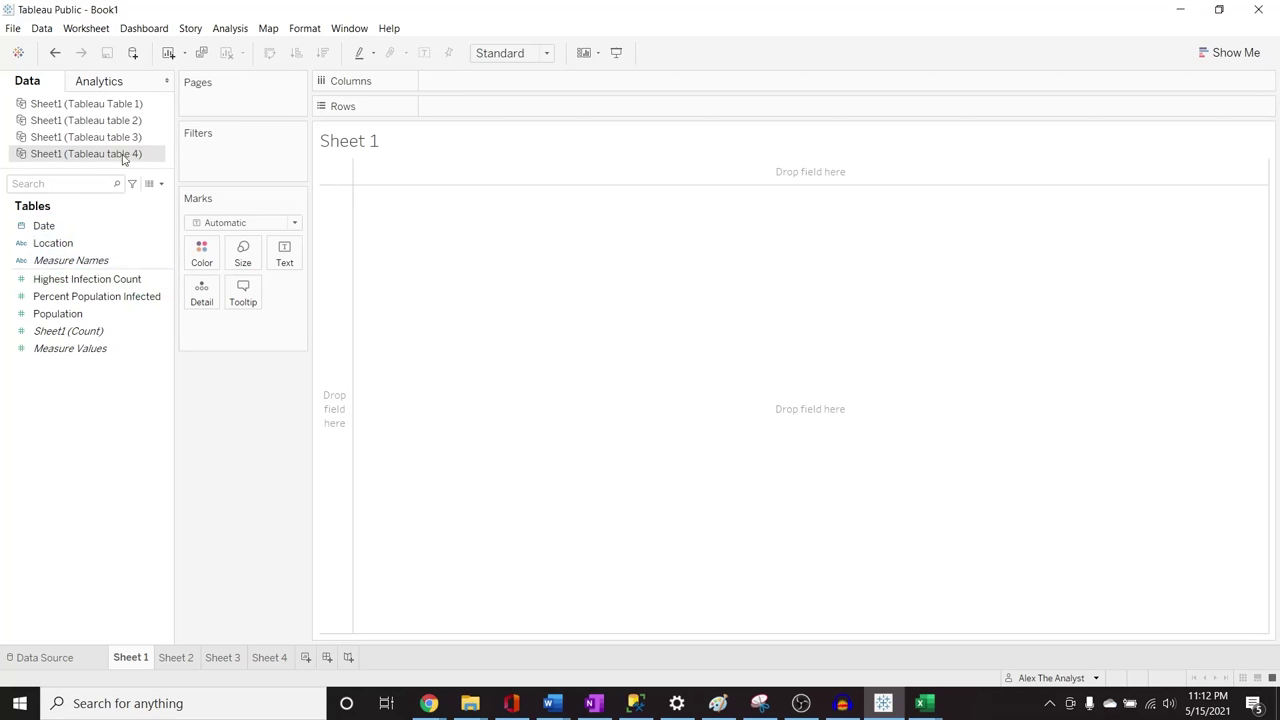
click(124, 106)
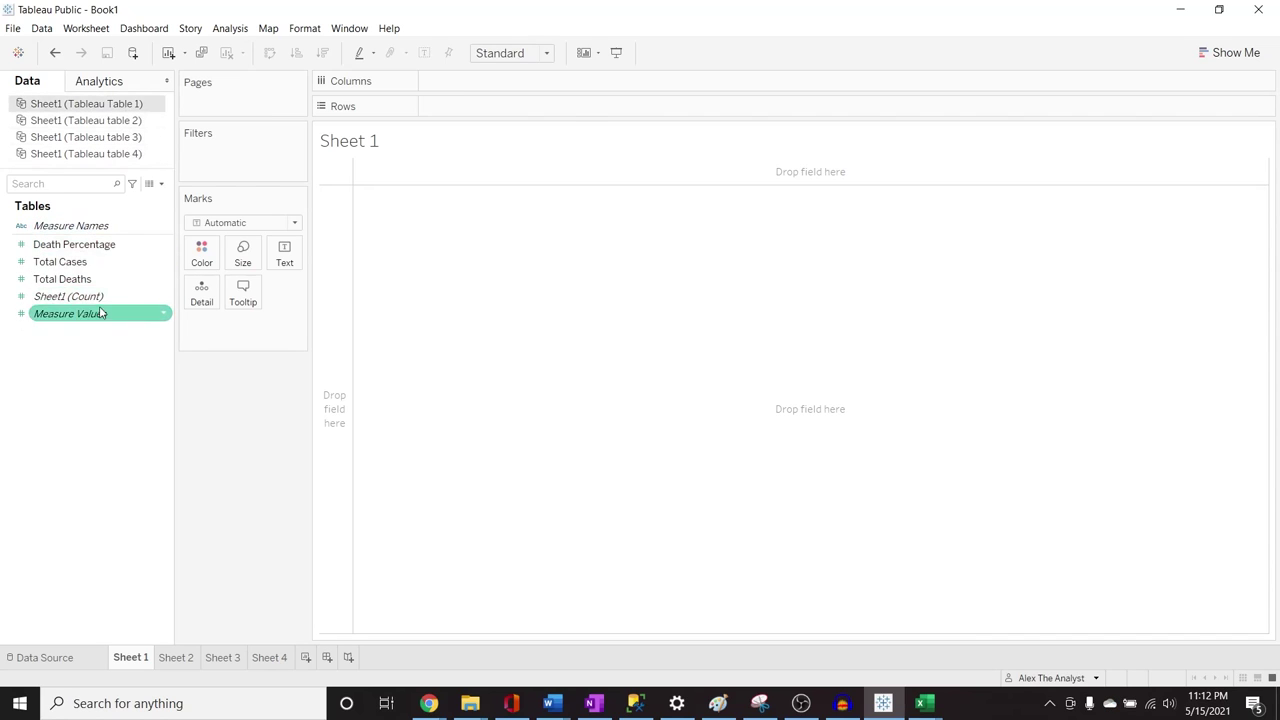
drag(99, 268, 466, 88)
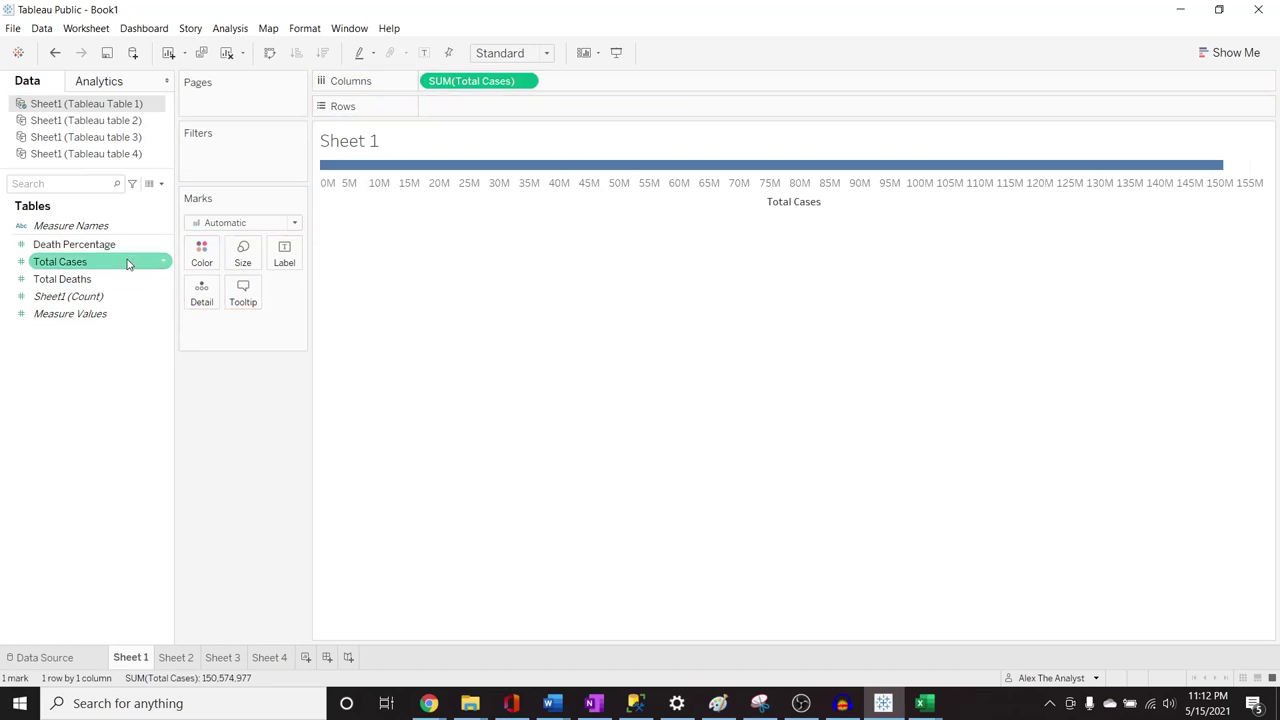
drag(121, 285, 596, 84)
drag(80, 246, 773, 77)
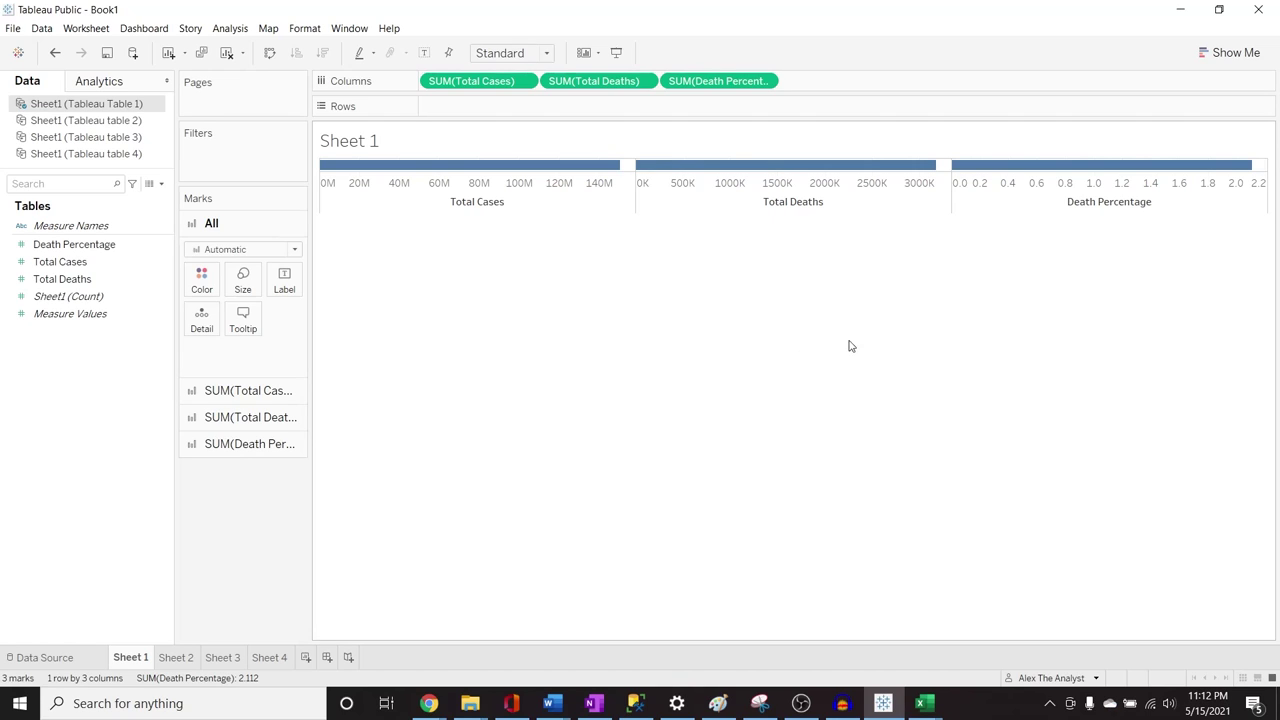
Convert Sheet 1's bar view to a text table and move Measure Names from rows to columns
click(1223, 63)
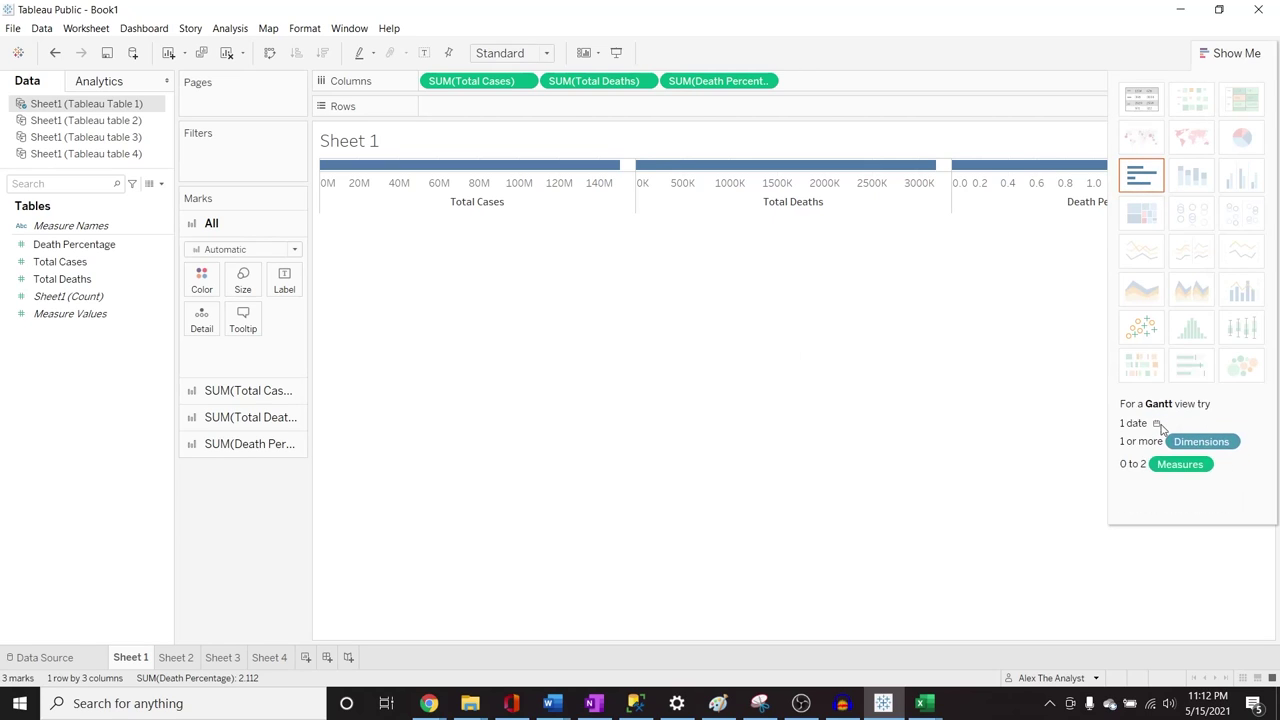
click(1137, 96)
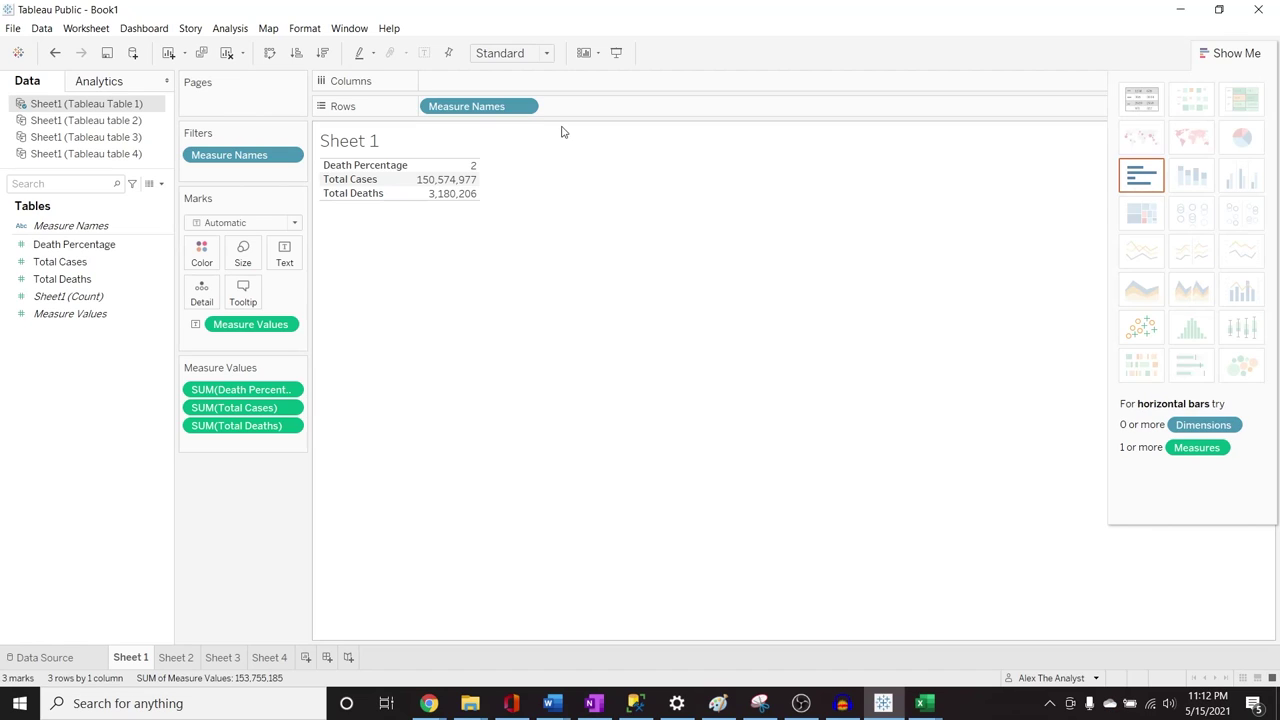
drag(523, 106, 496, 110)
drag(481, 114, 486, 88)
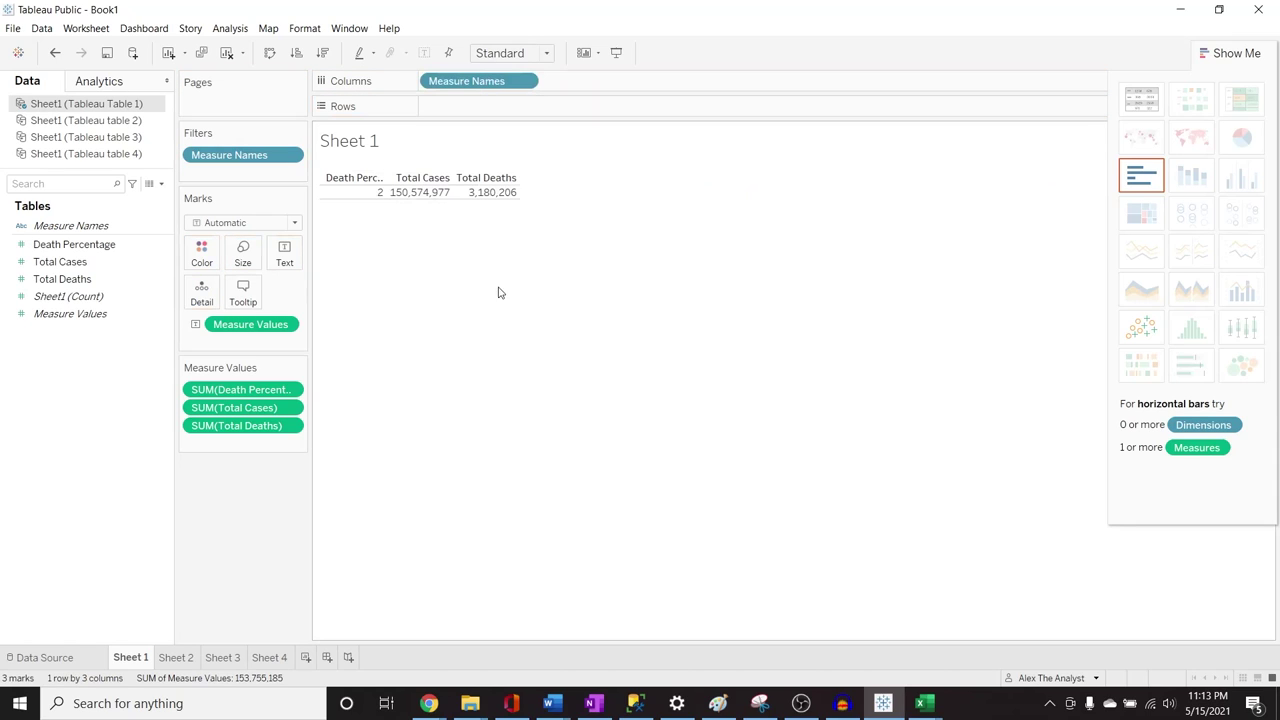
Reorder the table so Death Percentage is the last column, and widen the columns to fit their full headings
drag(351, 180, 517, 177)
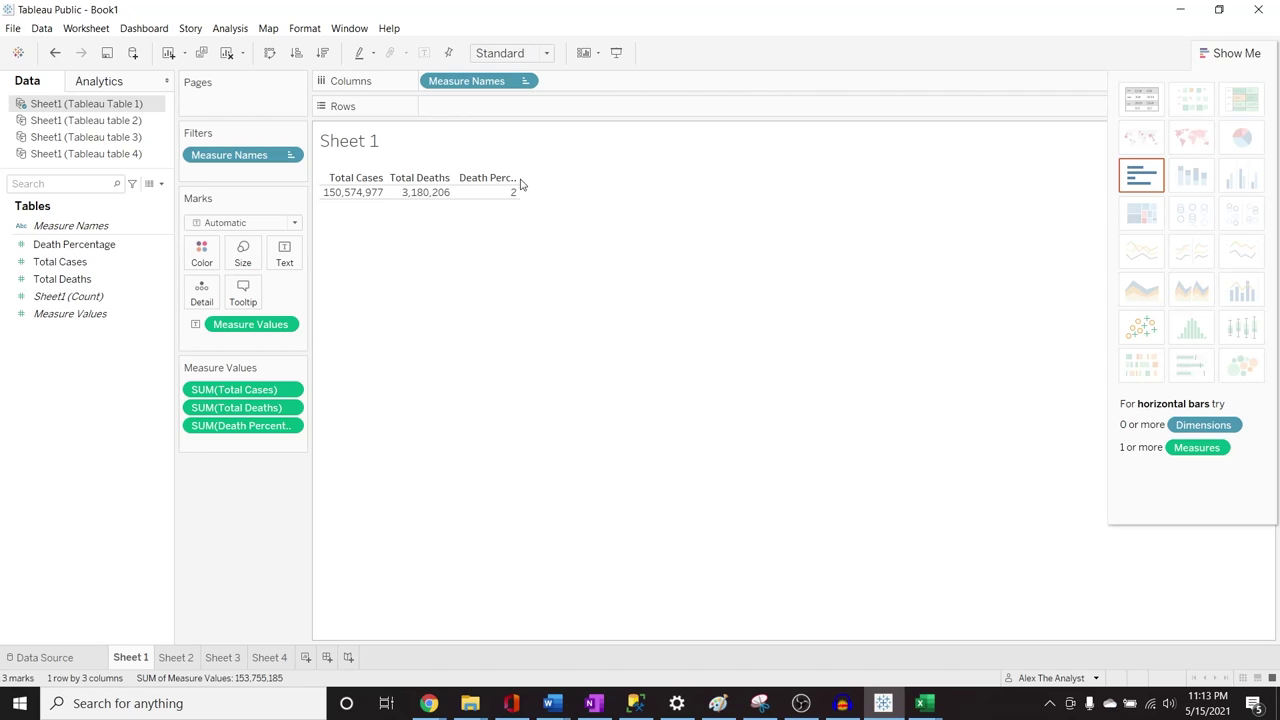
drag(520, 183, 563, 180)
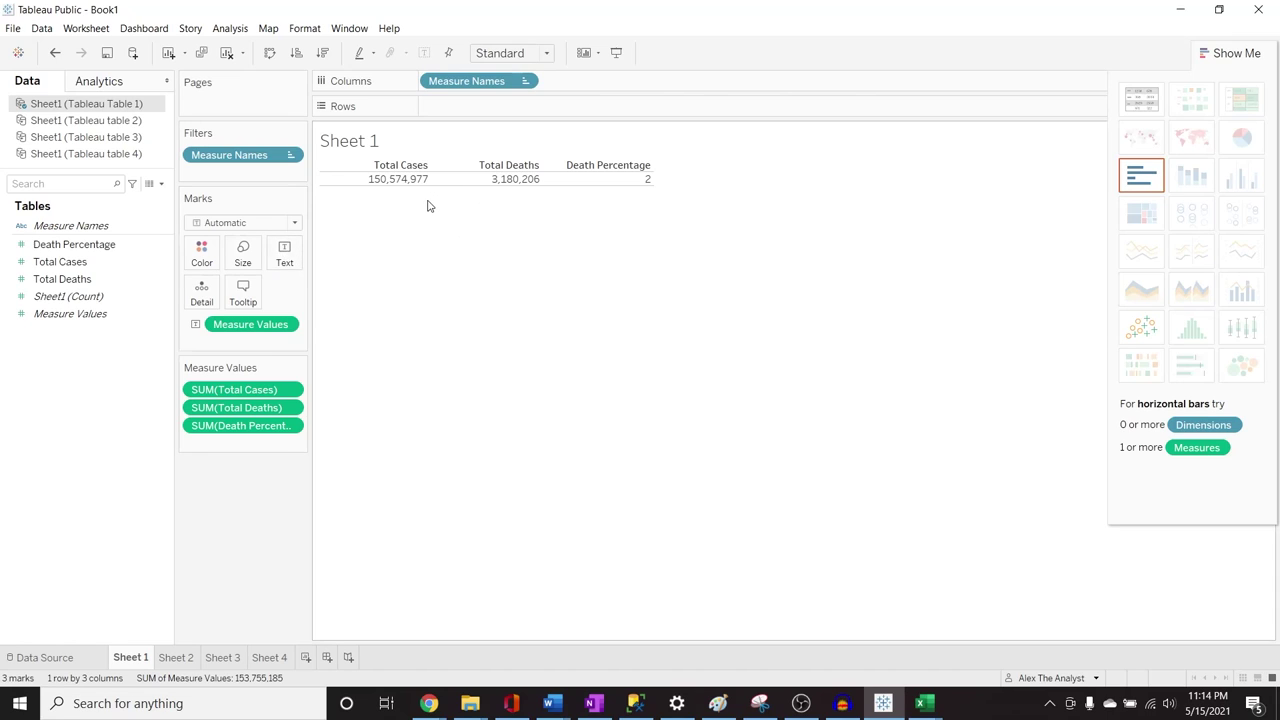
Set the color of the table's values to black after trying orange
click(203, 258)
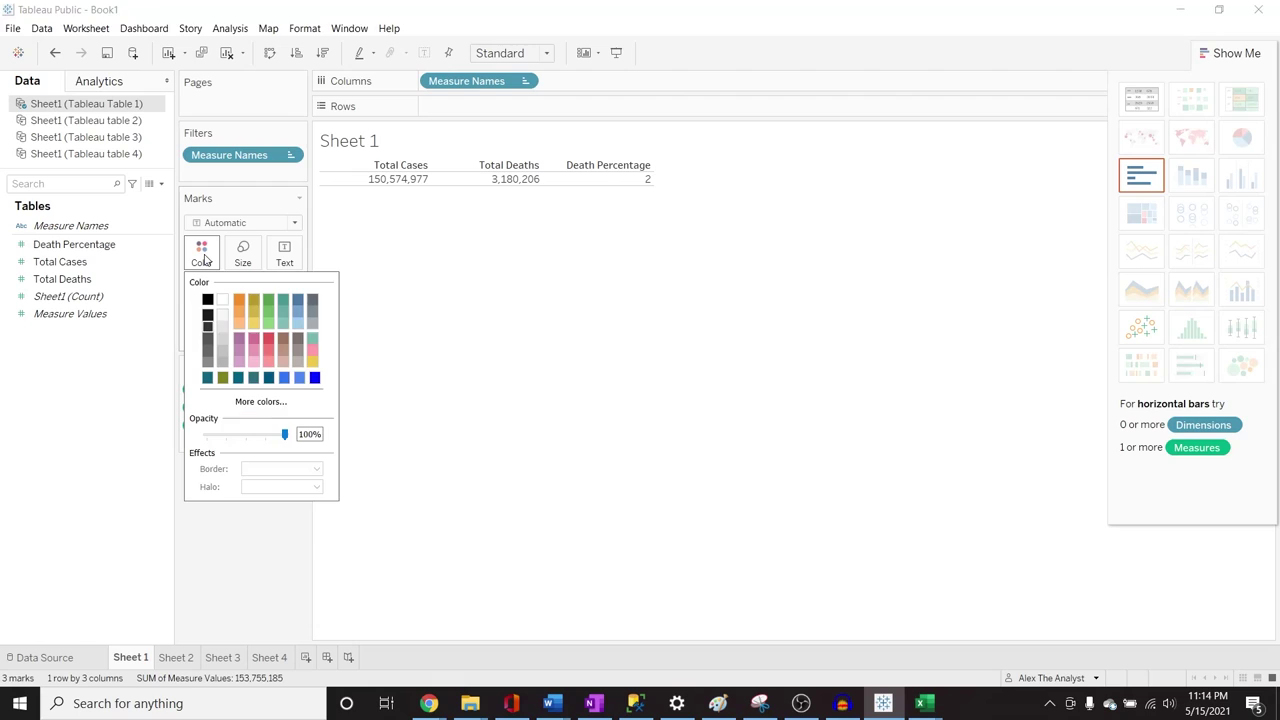
click(239, 300)
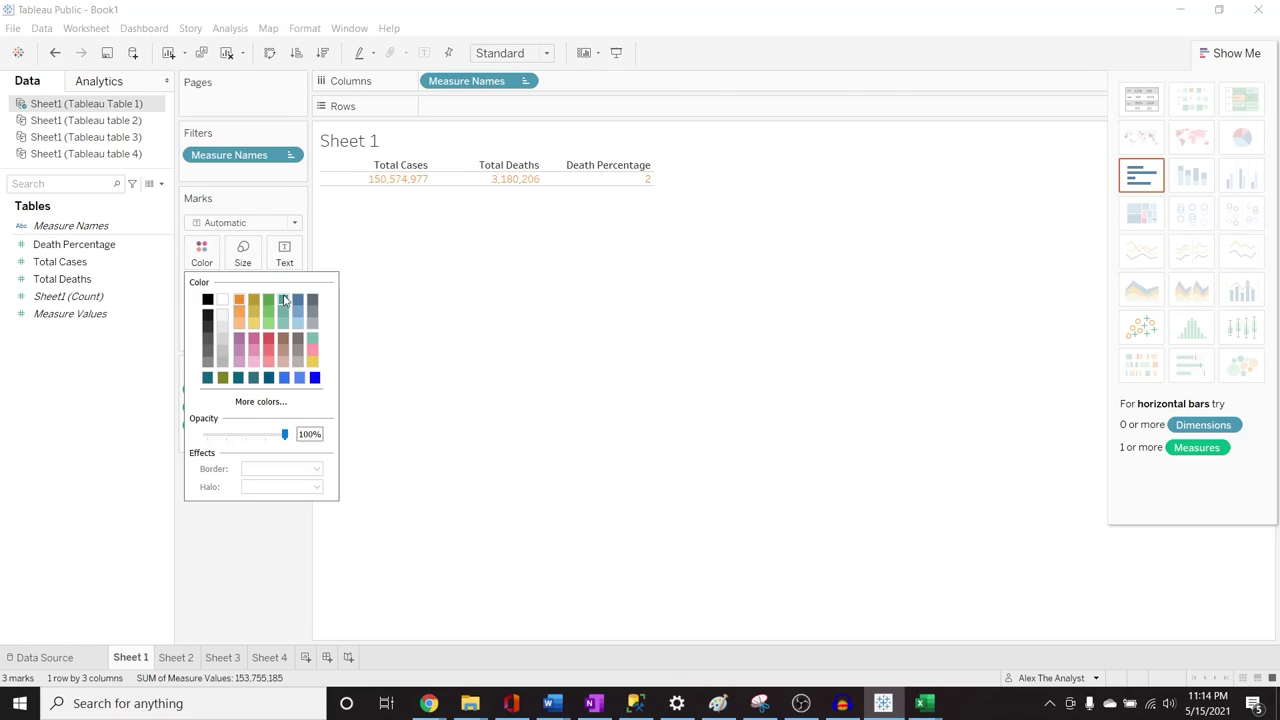
click(207, 300)
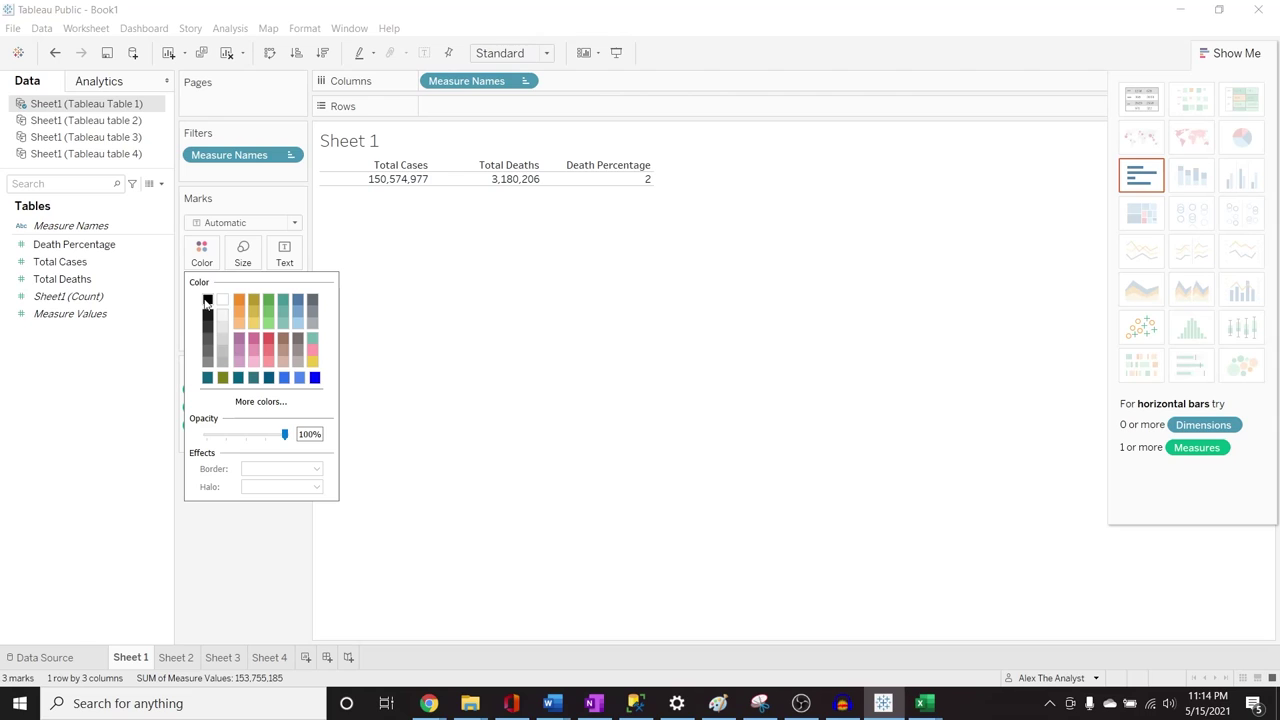
click(371, 303)
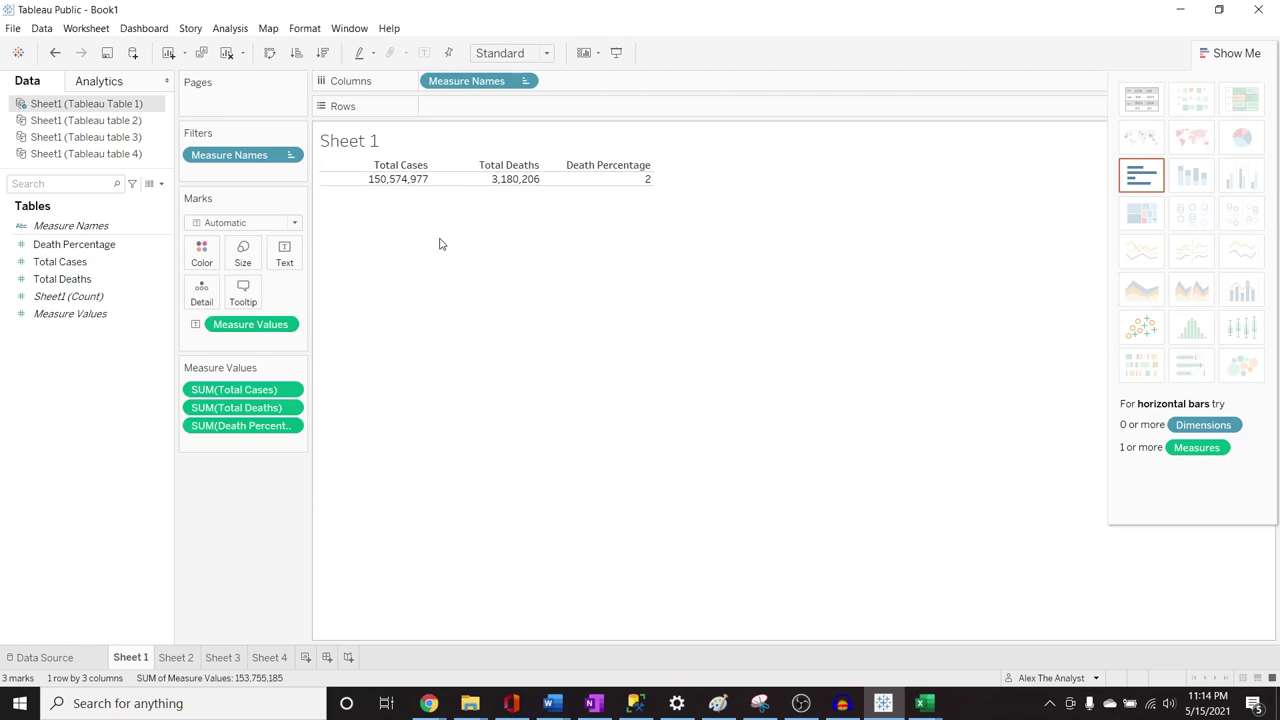
Enlarge the text of the table's values and increase the row height to fit
click(242, 254)
drag(266, 292, 292, 298)
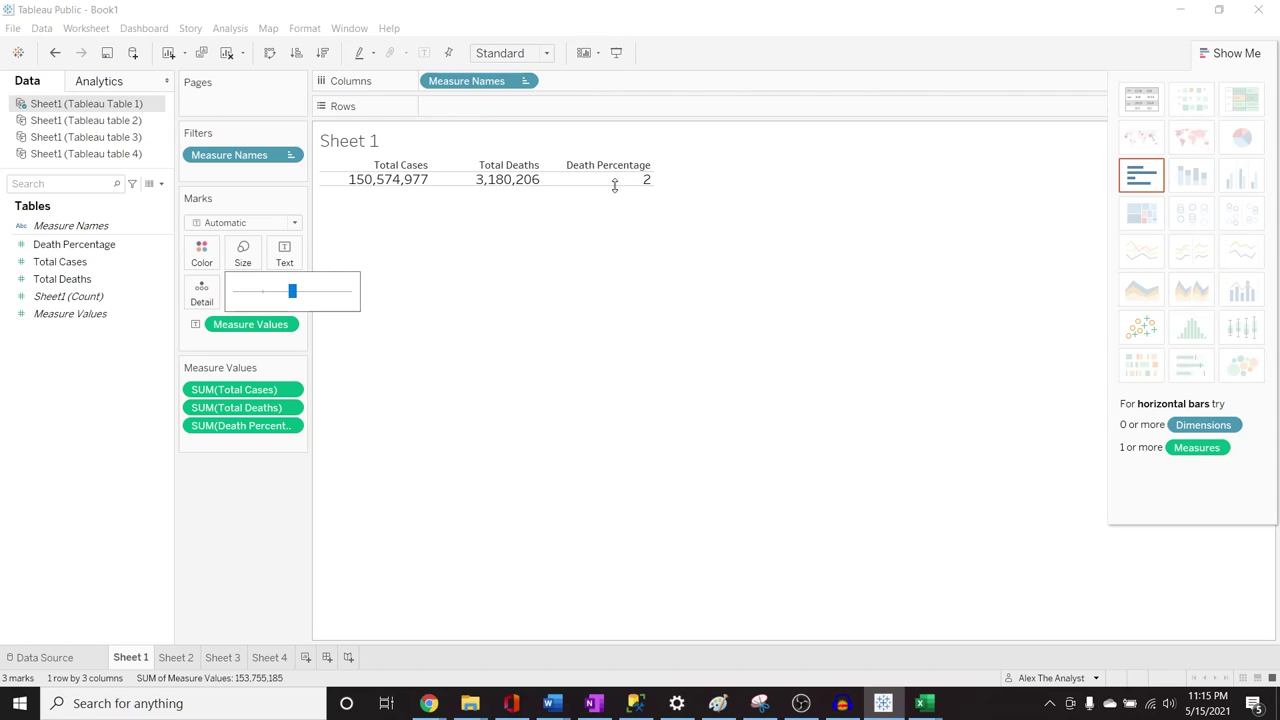
click(614, 181)
drag(617, 197, 618, 204)
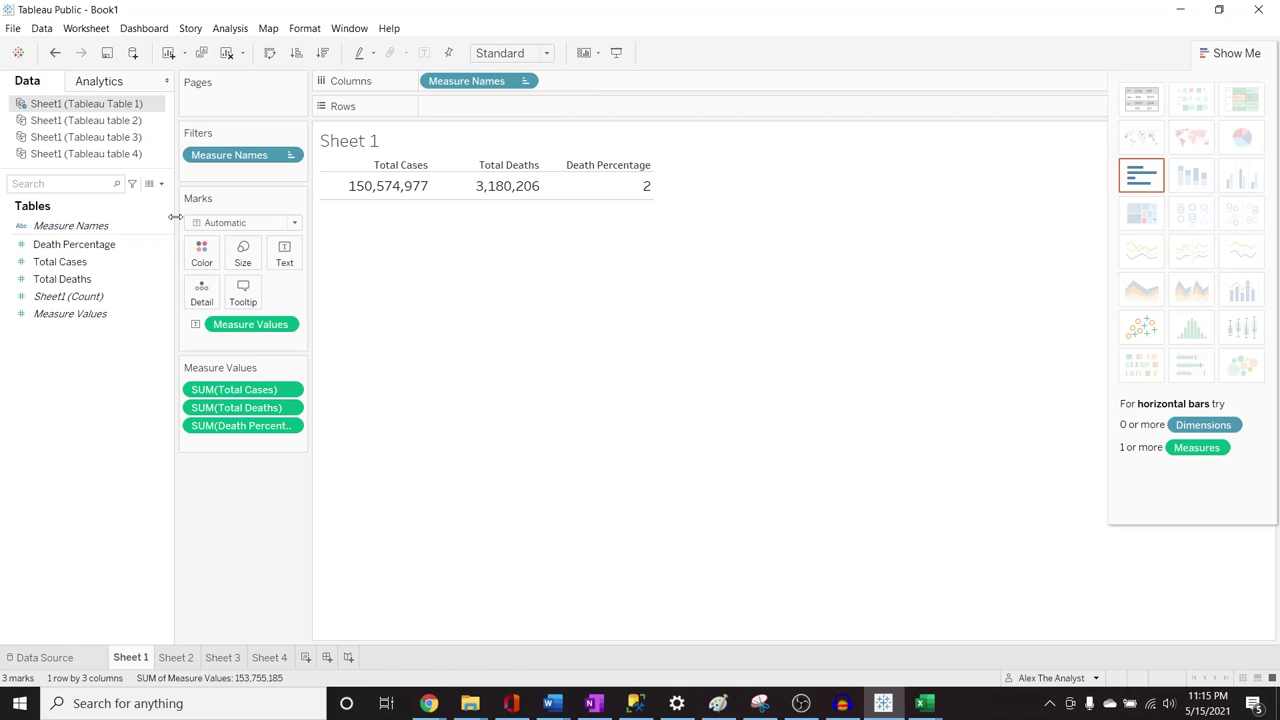
Shade the default column header of the table dark teal
click(305, 30)
click(388, 139)
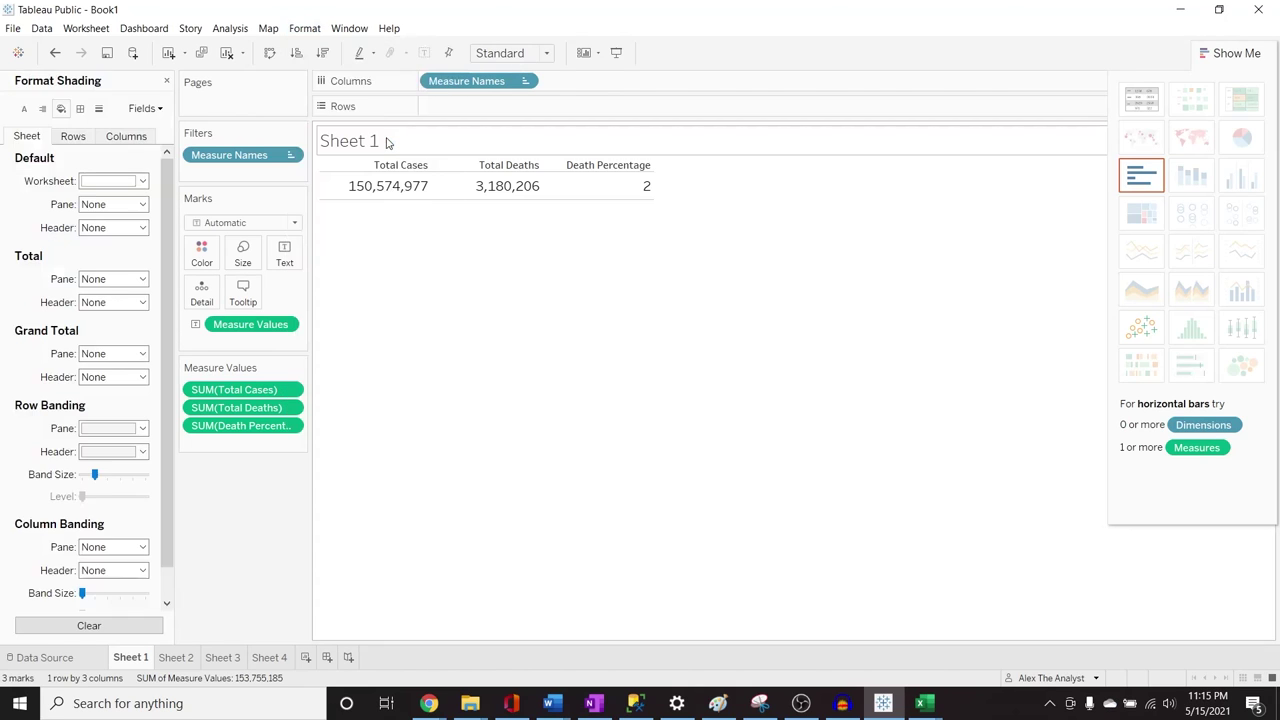
click(118, 137)
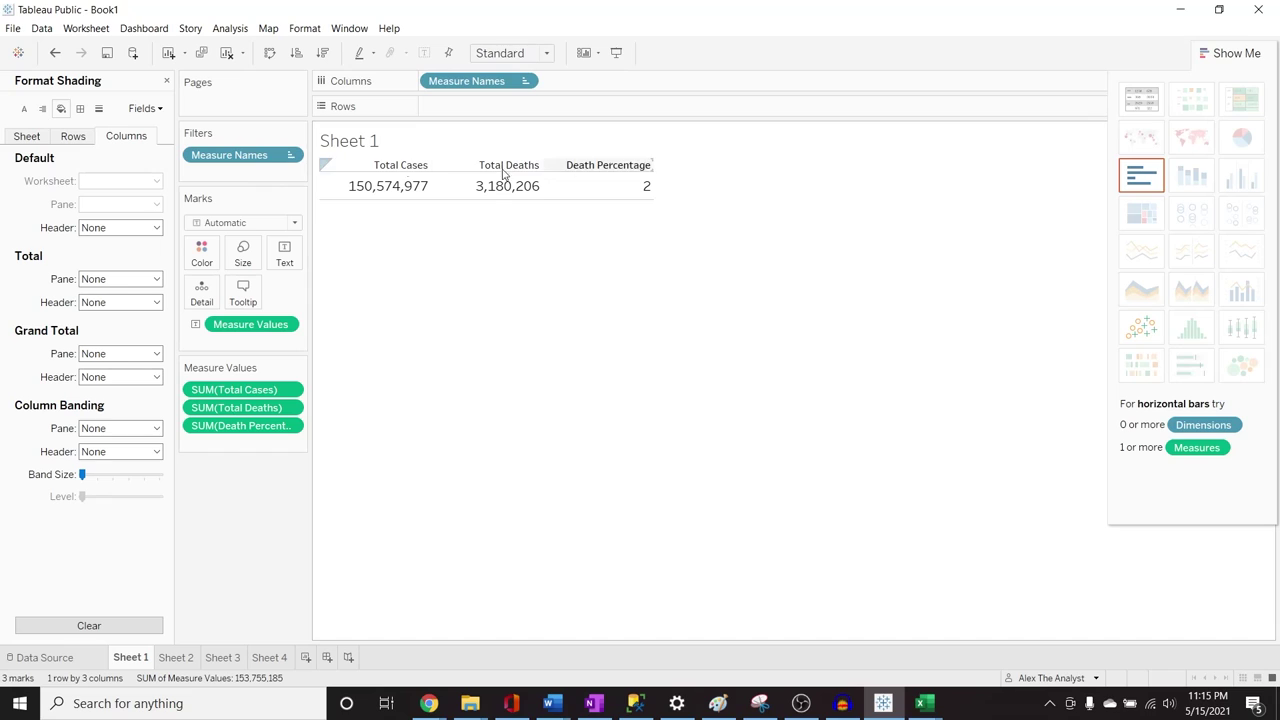
click(156, 228)
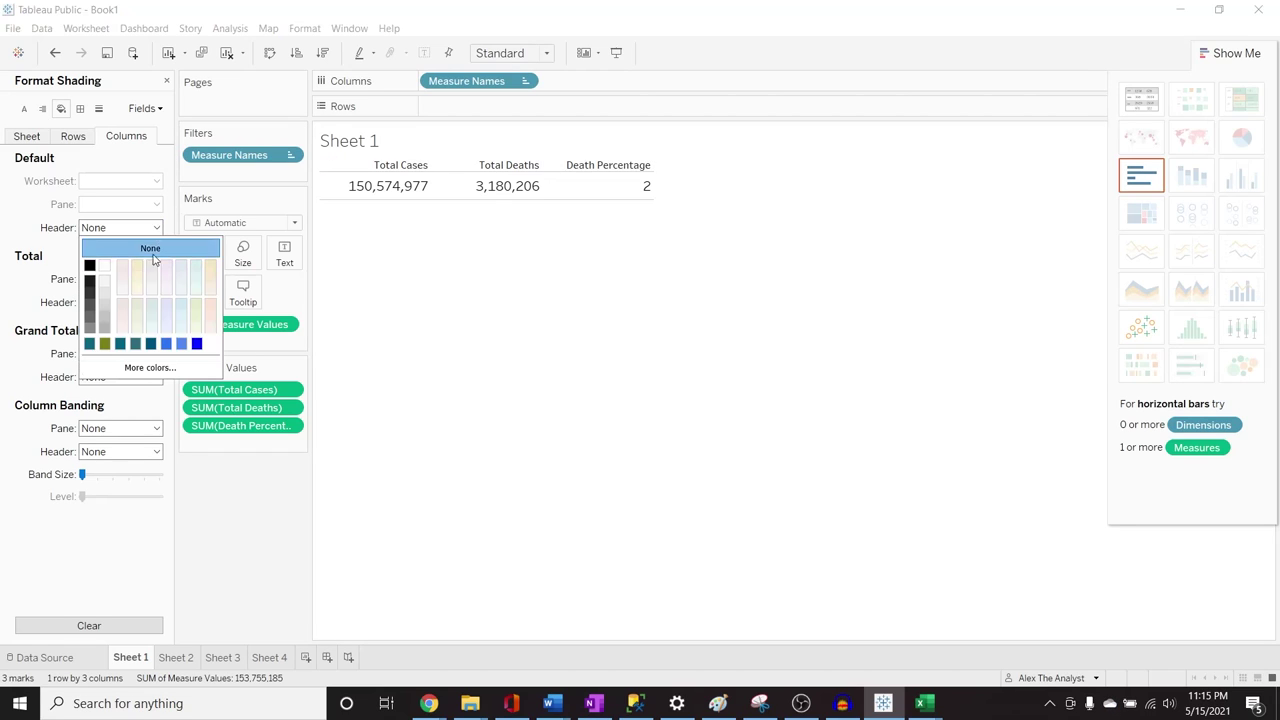
click(89, 343)
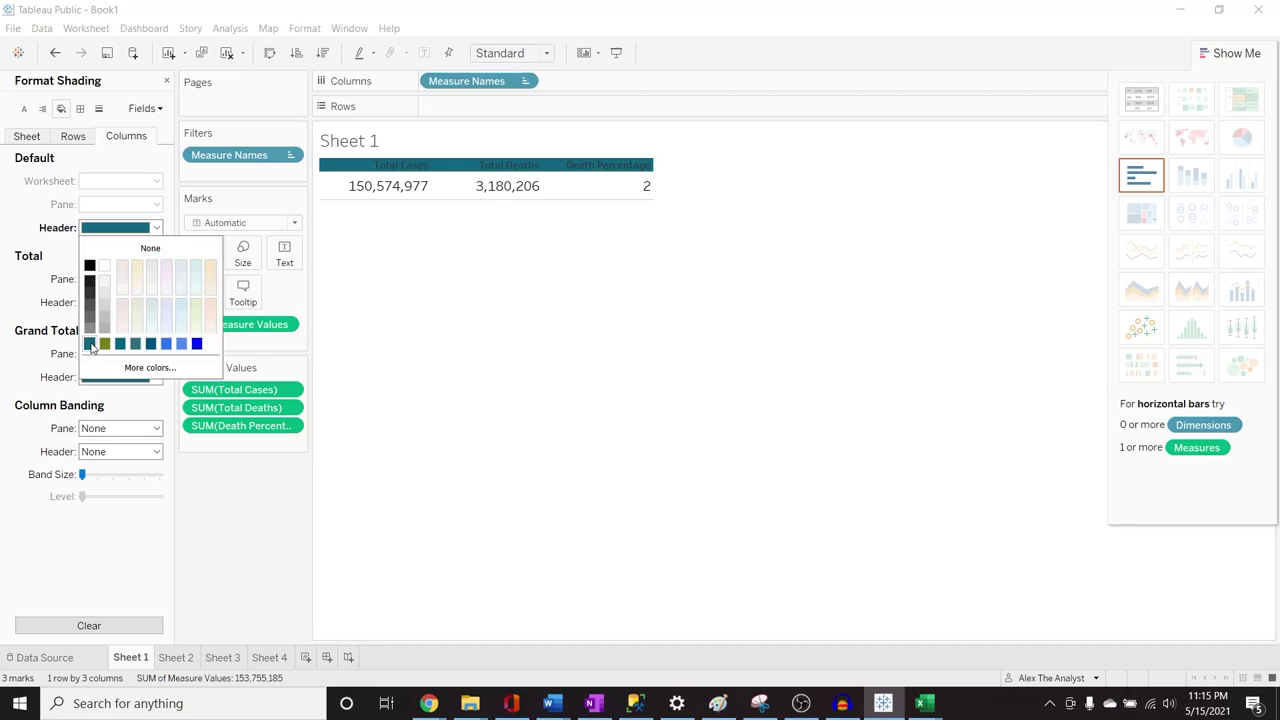
click(415, 315)
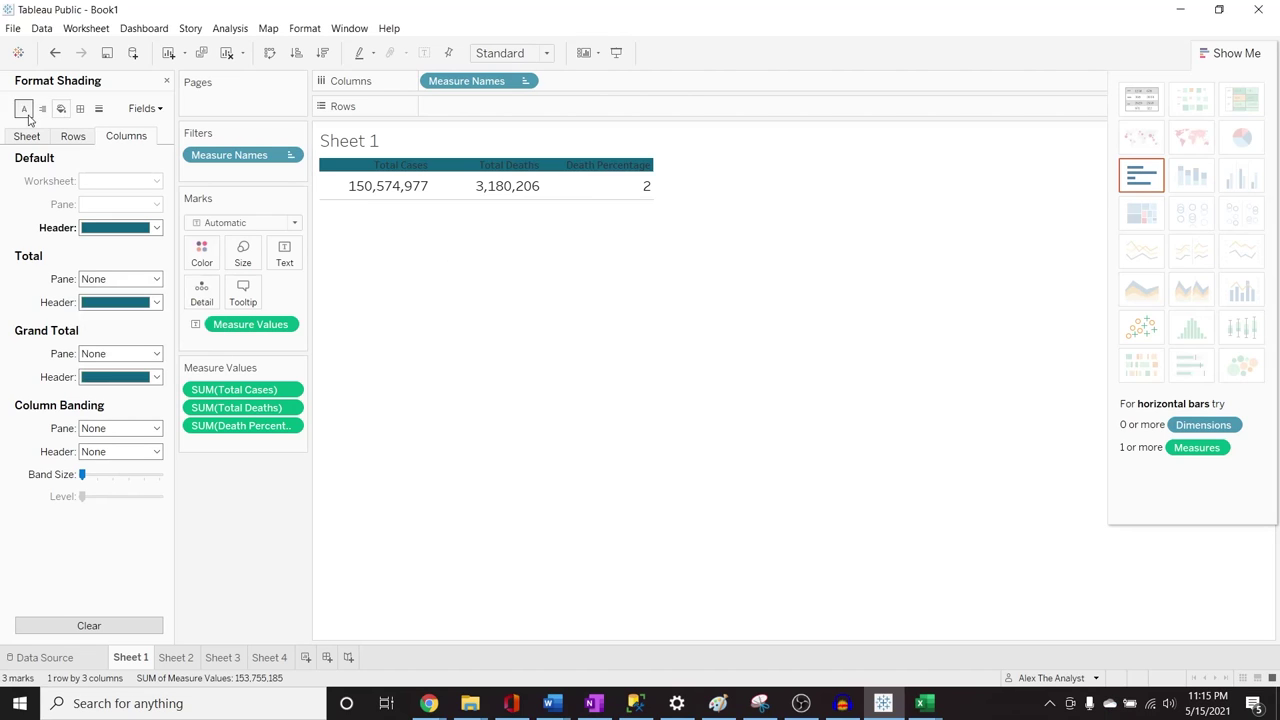
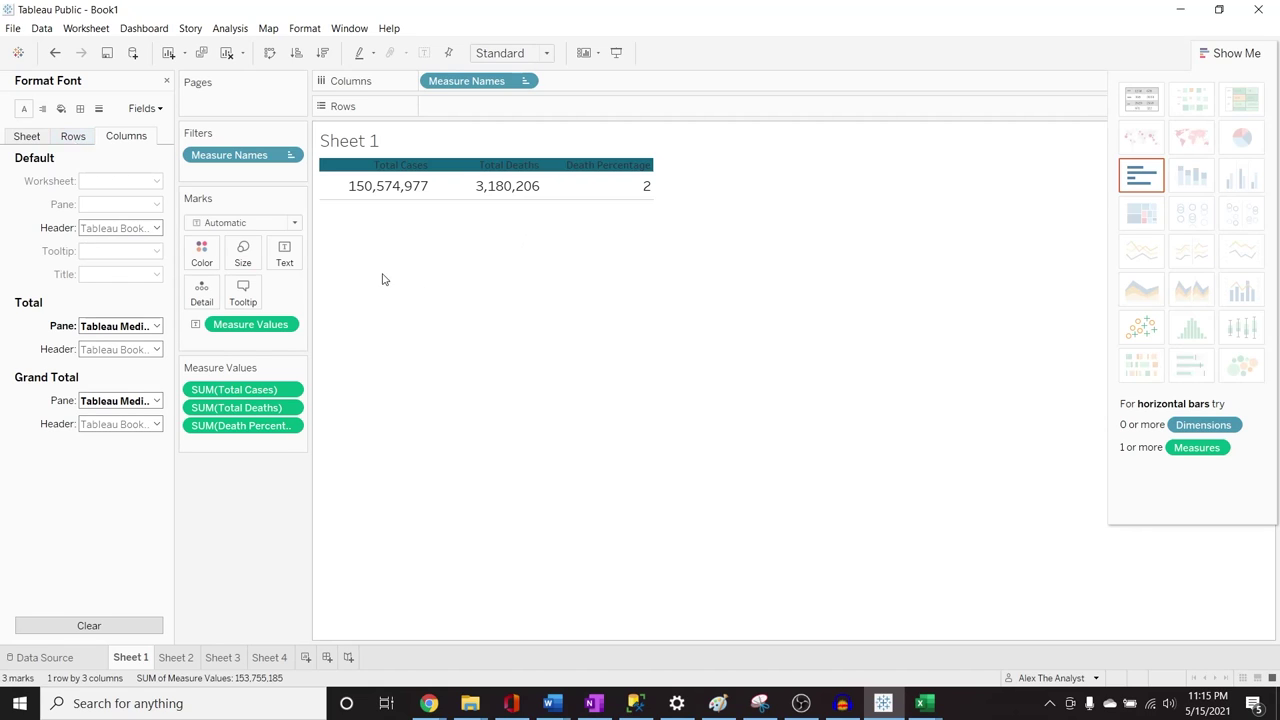
Try a near-black default worksheet shading and set it to white instead
click(61, 108)
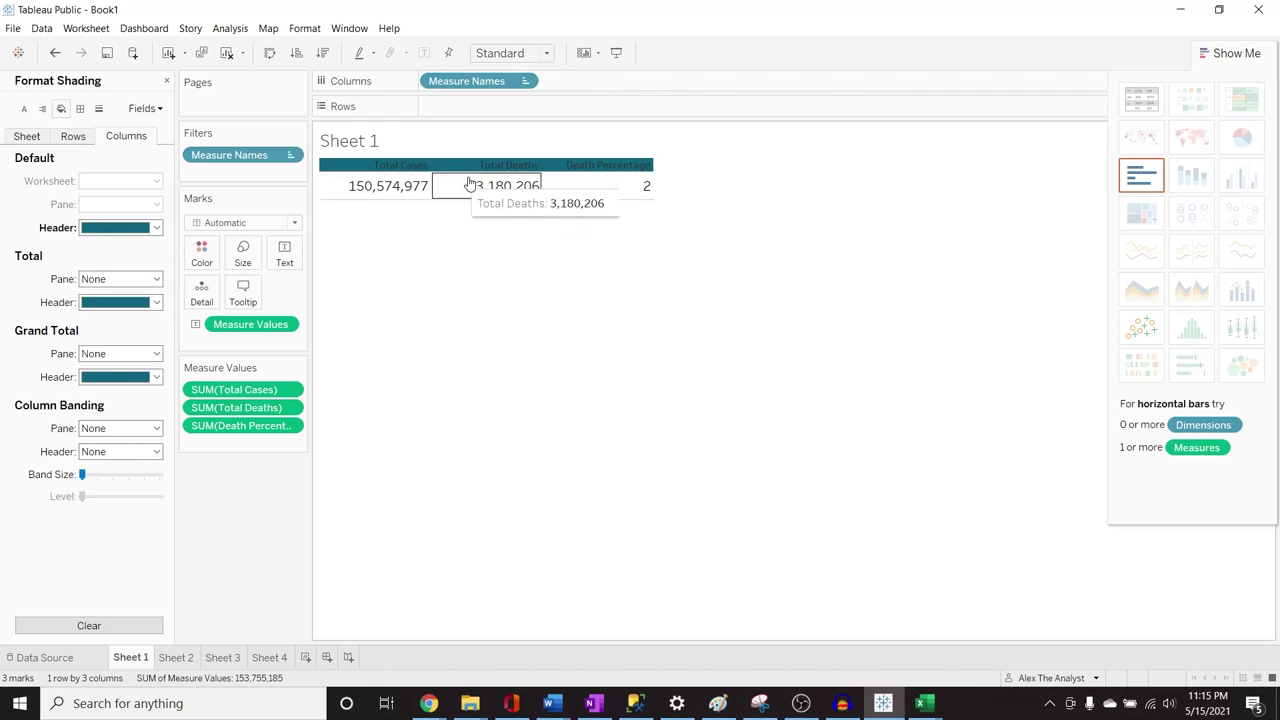
click(26, 136)
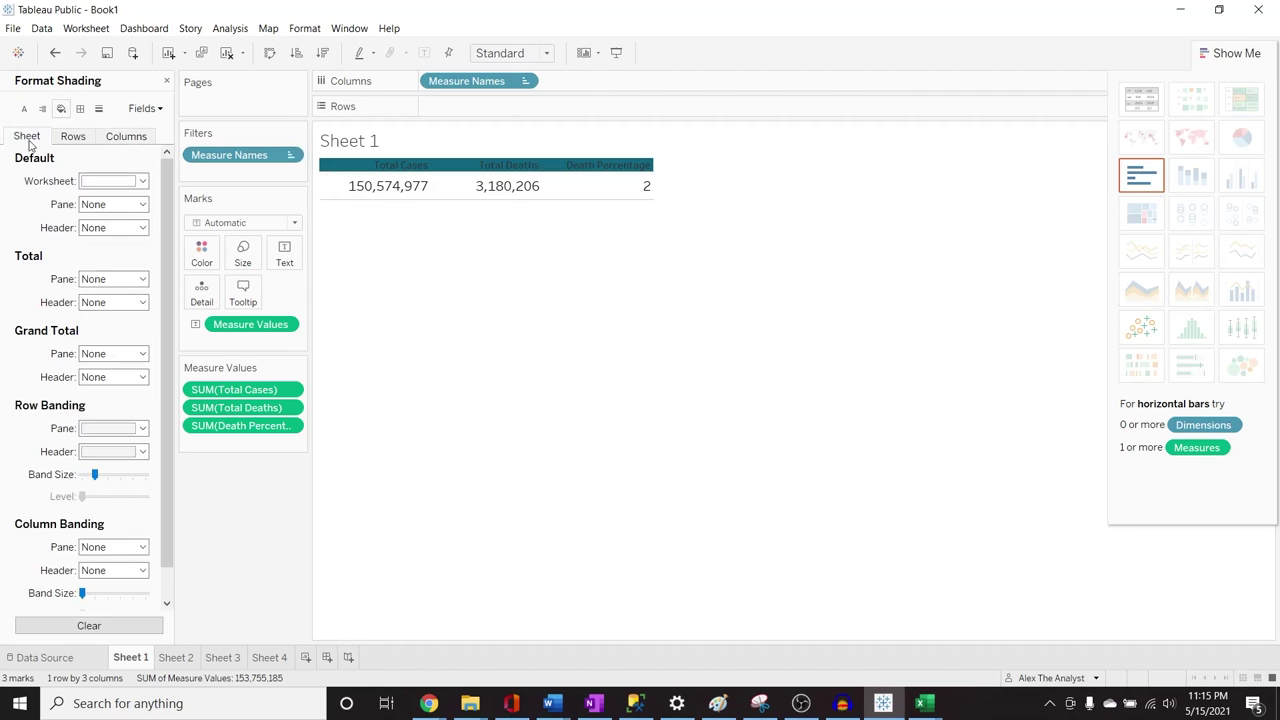
click(142, 181)
click(90, 235)
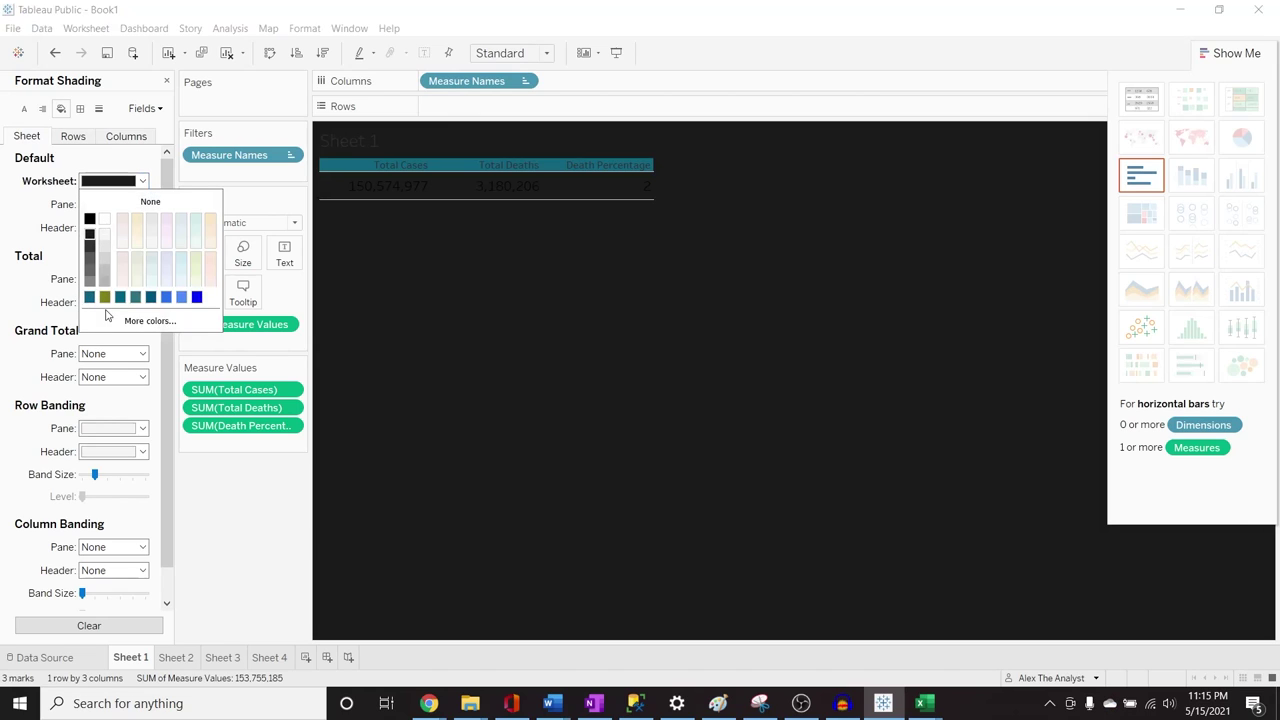
click(104, 219)
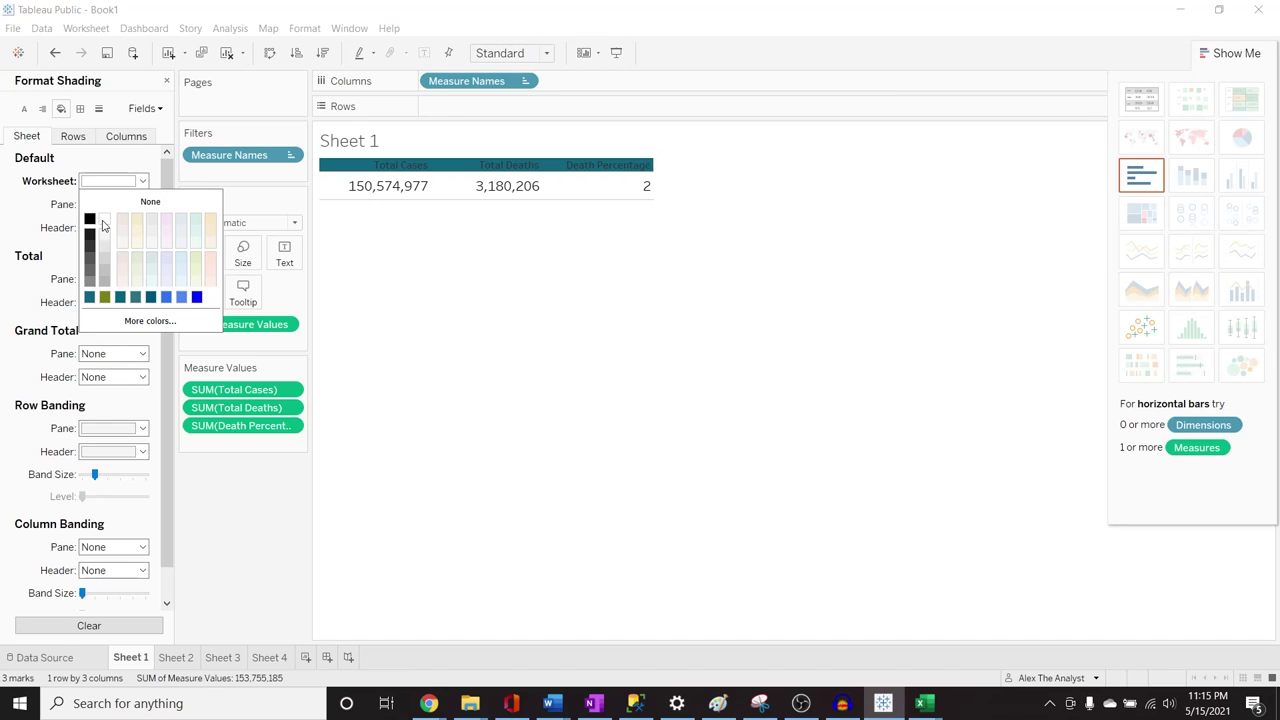
click(13, 193)
Try several gray shades for the sheet's default pane shading and settle on a light gray
click(145, 205)
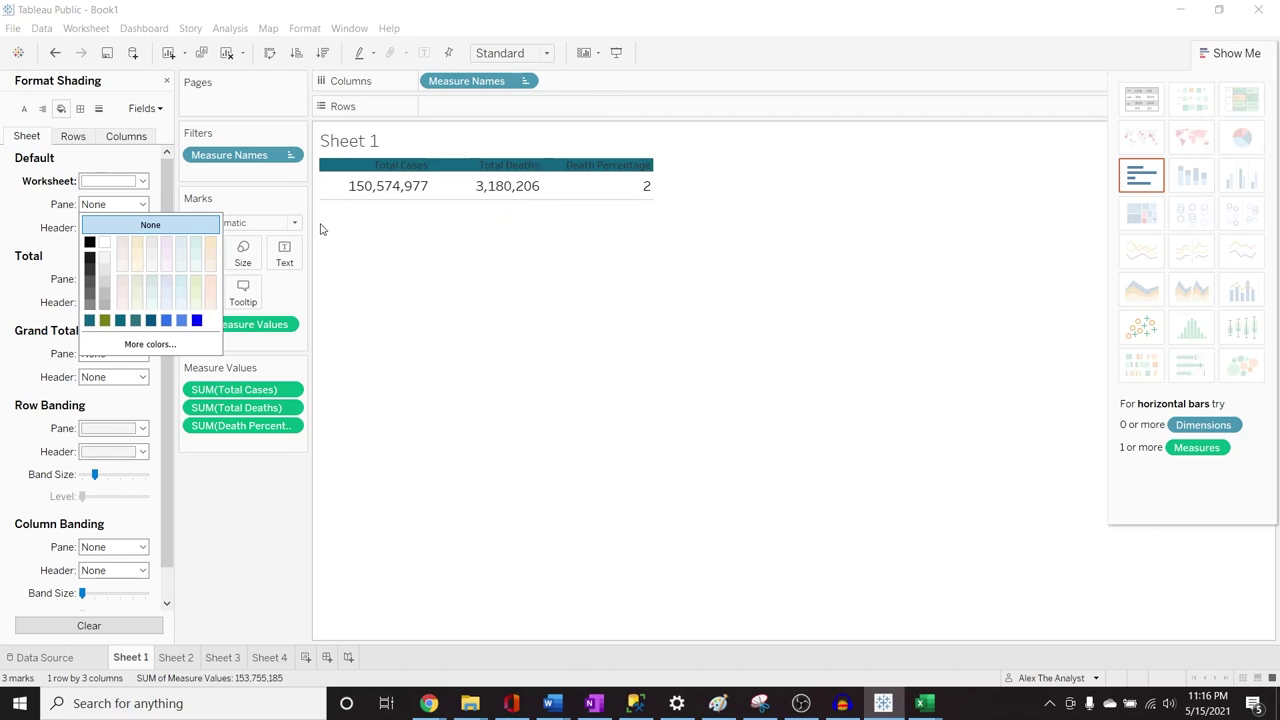
click(90, 288)
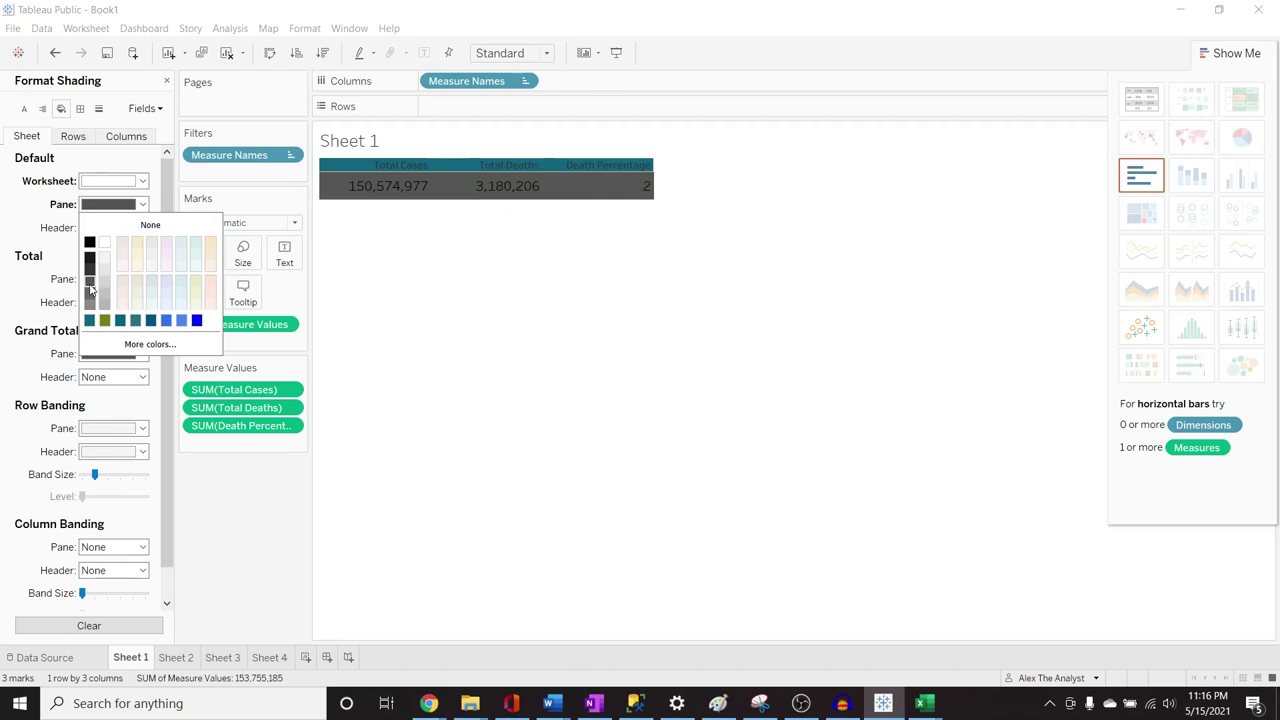
click(90, 296)
click(90, 304)
click(105, 307)
click(104, 295)
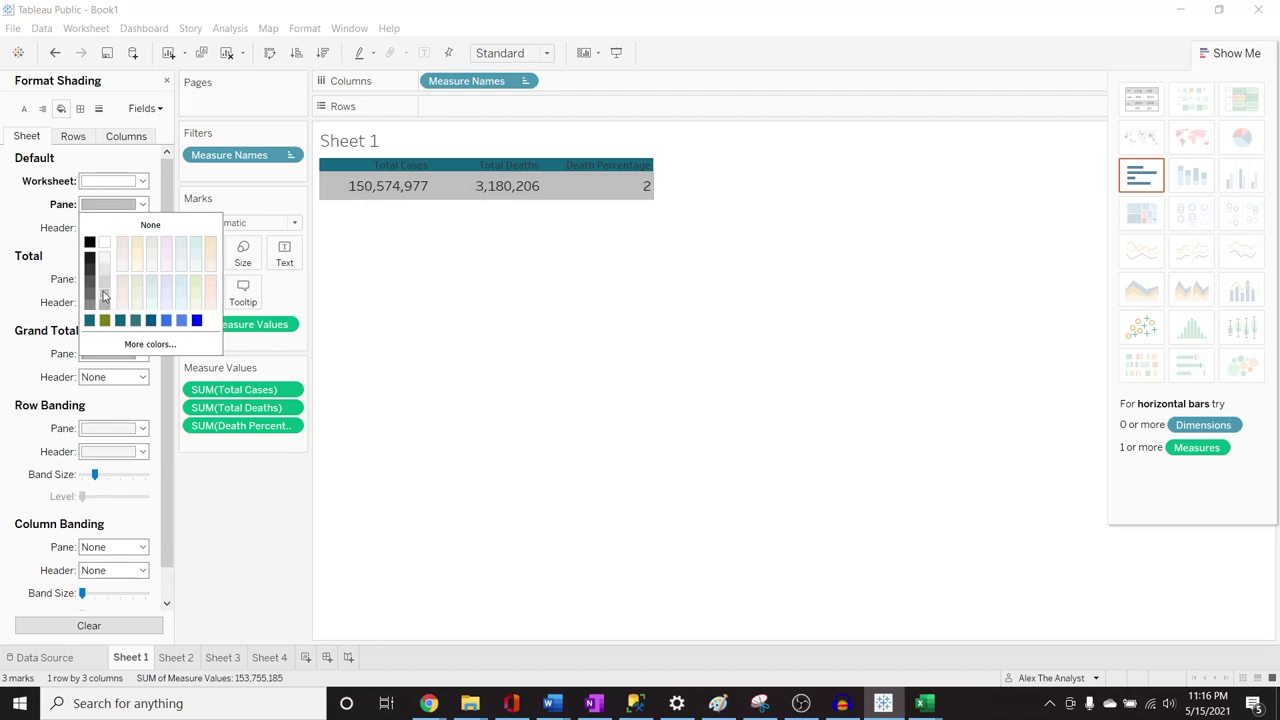
click(367, 330)
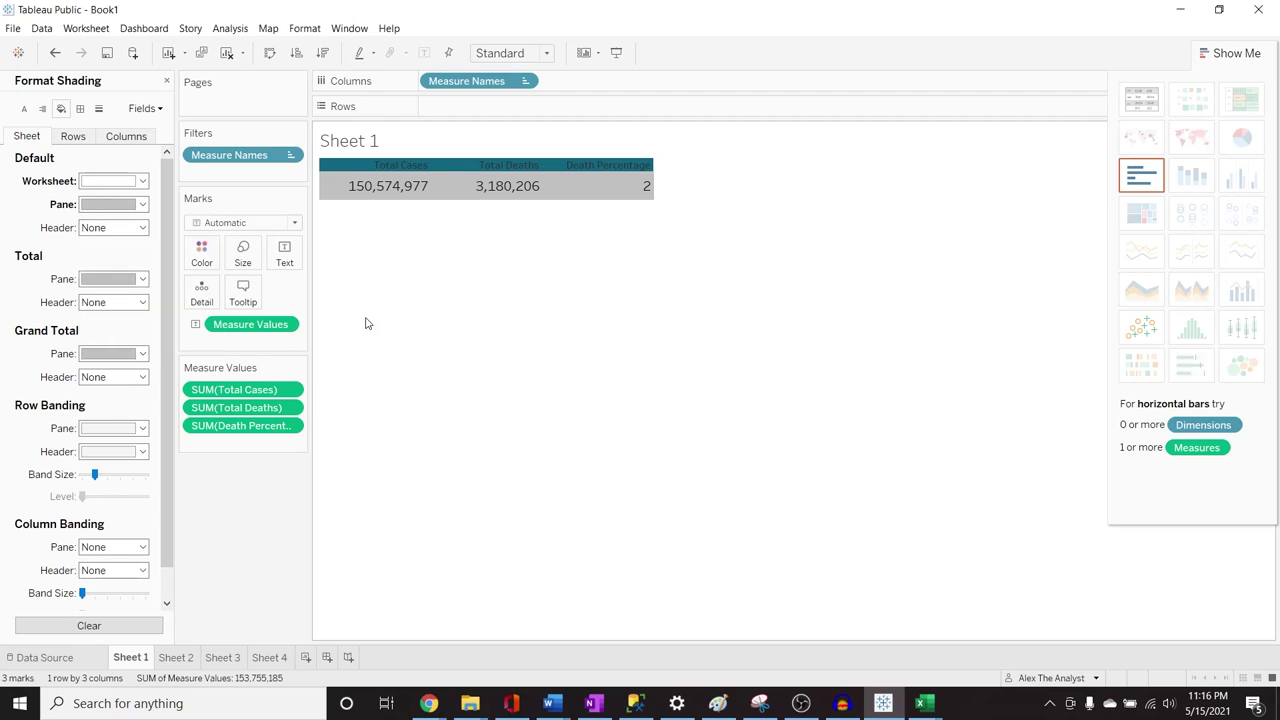
click(98, 109)
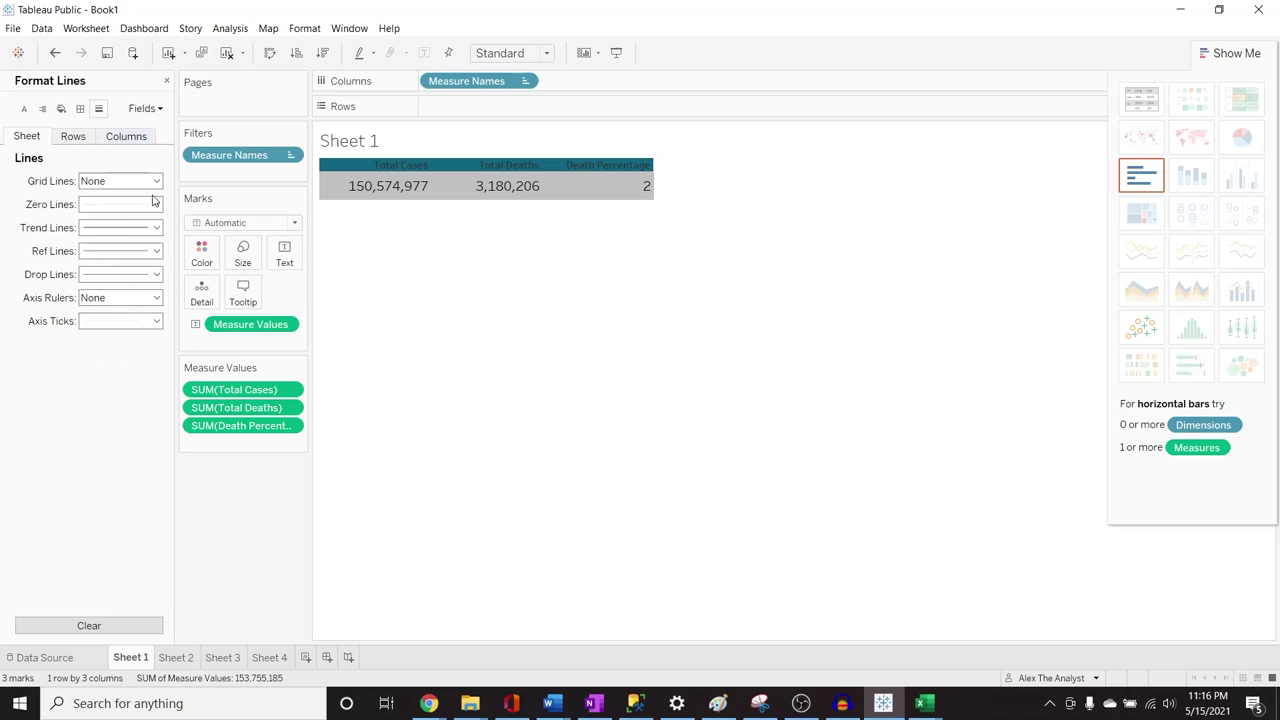
click(118, 138)
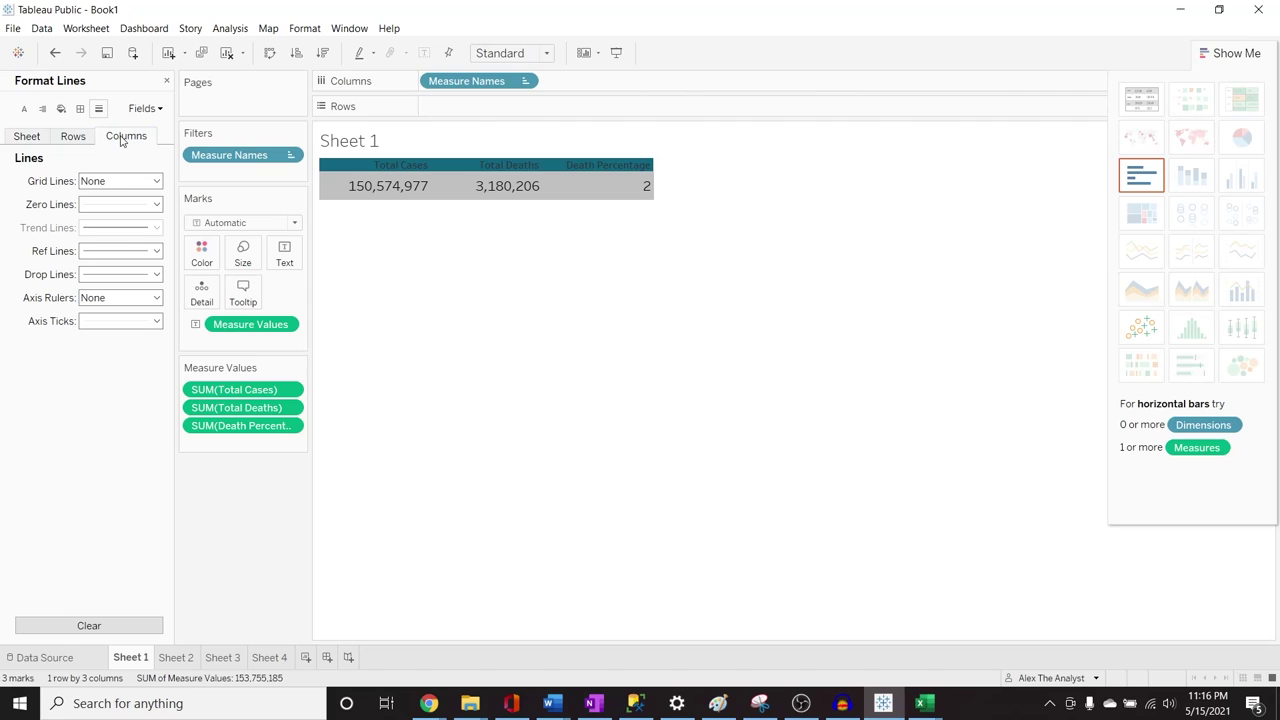
click(70, 137)
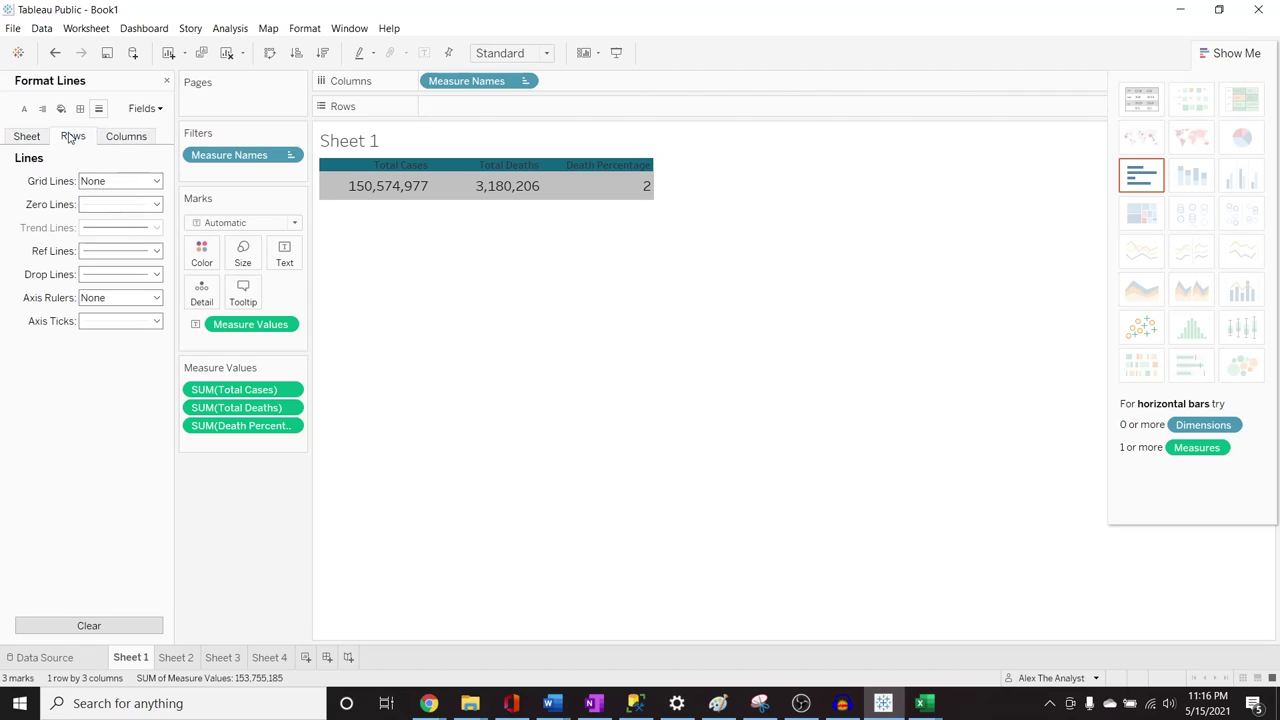
click(120, 136)
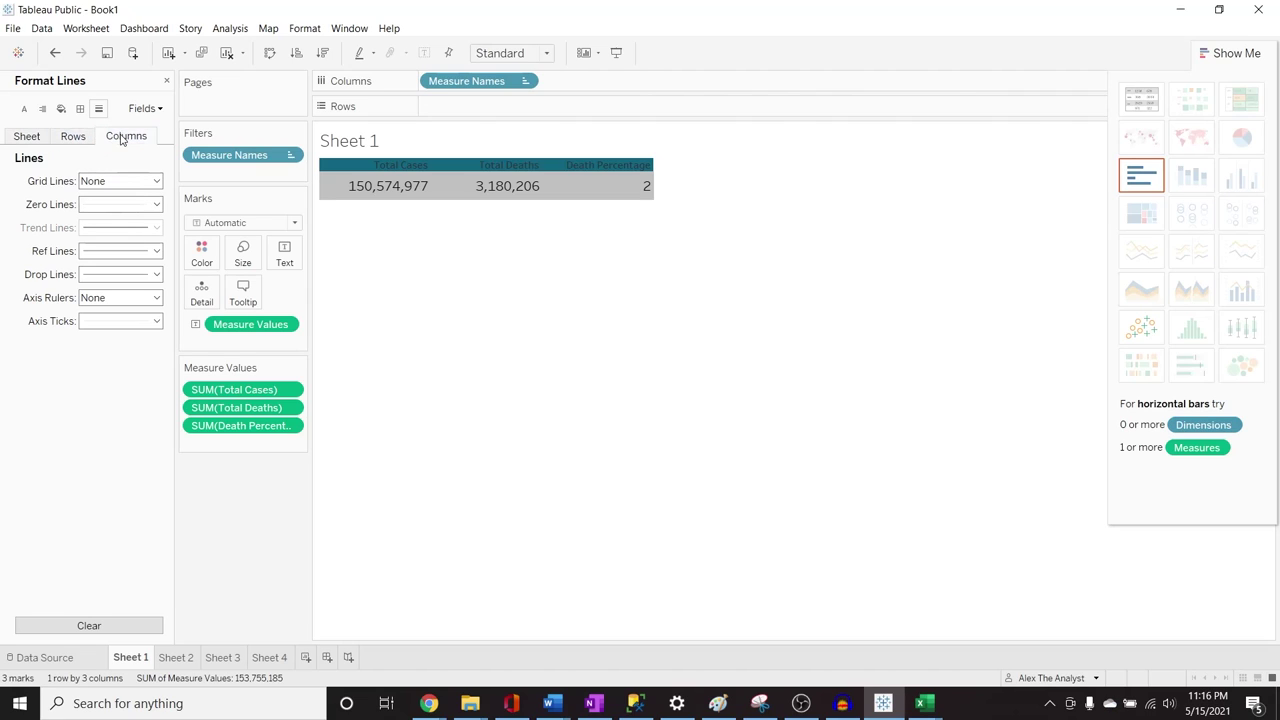
click(80, 108)
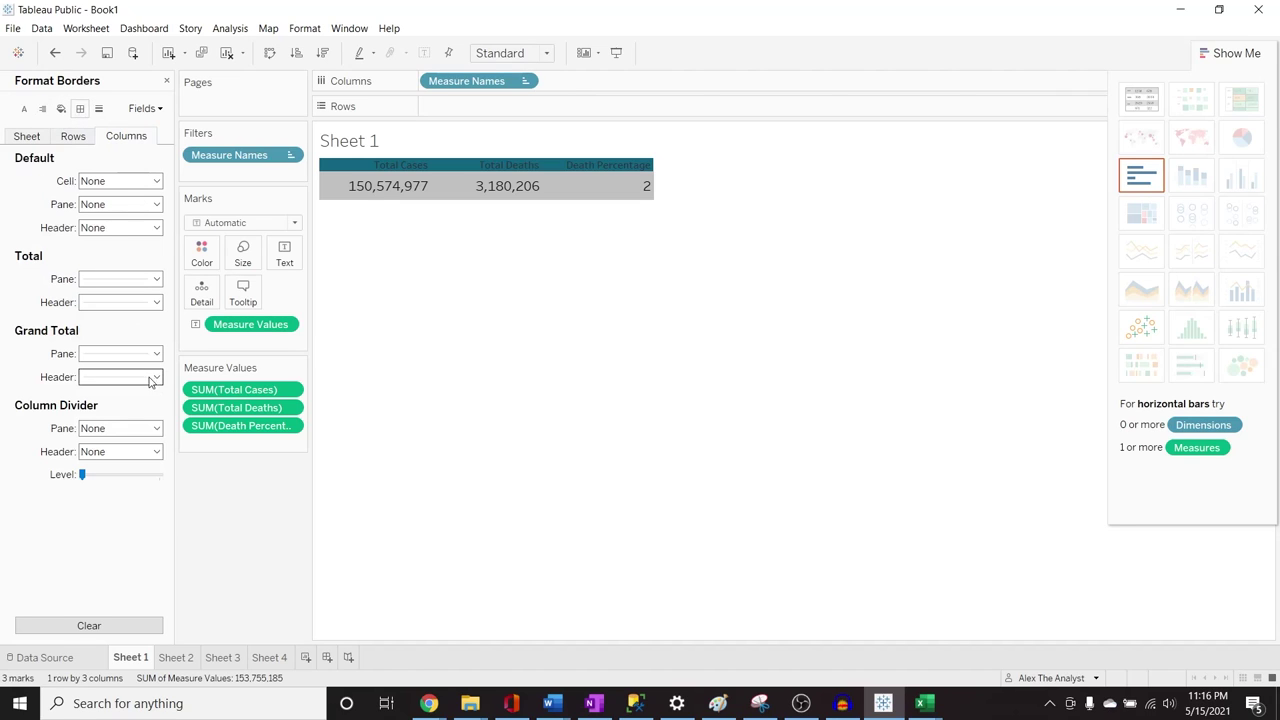
click(28, 137)
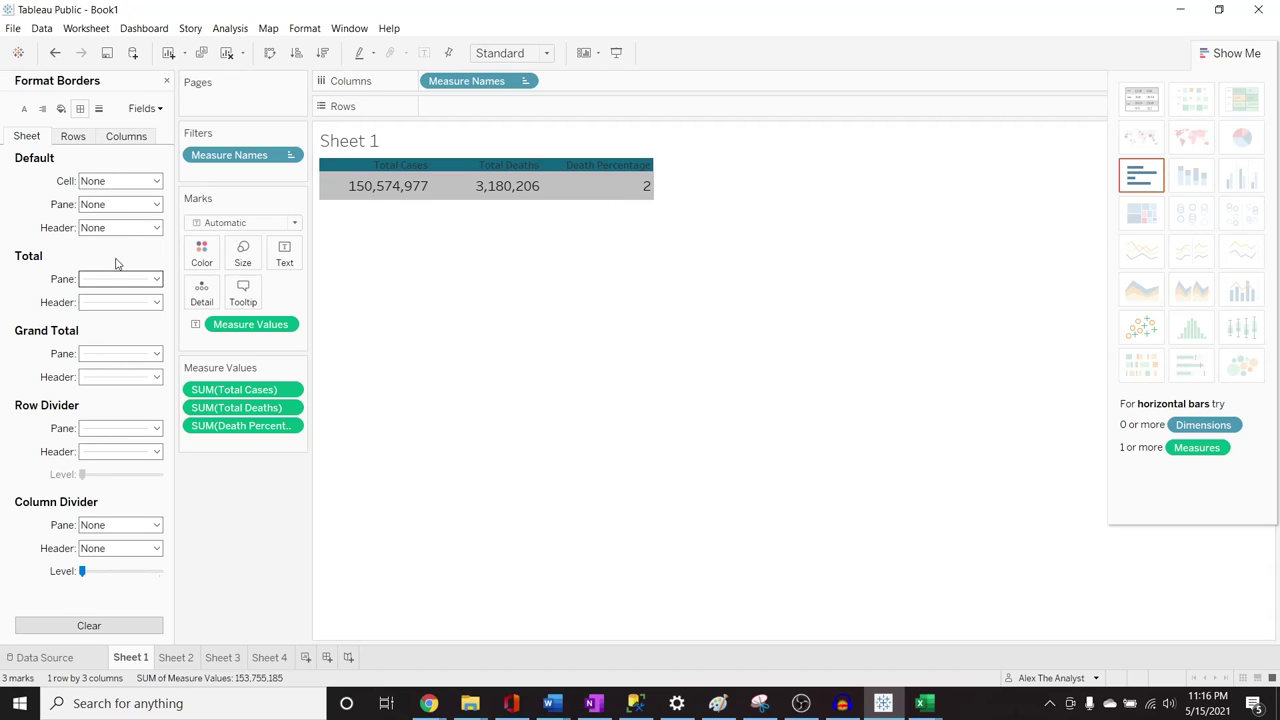
Add solid grid lines at the thinnest width between the table's columns, and make the value row taller
click(98, 109)
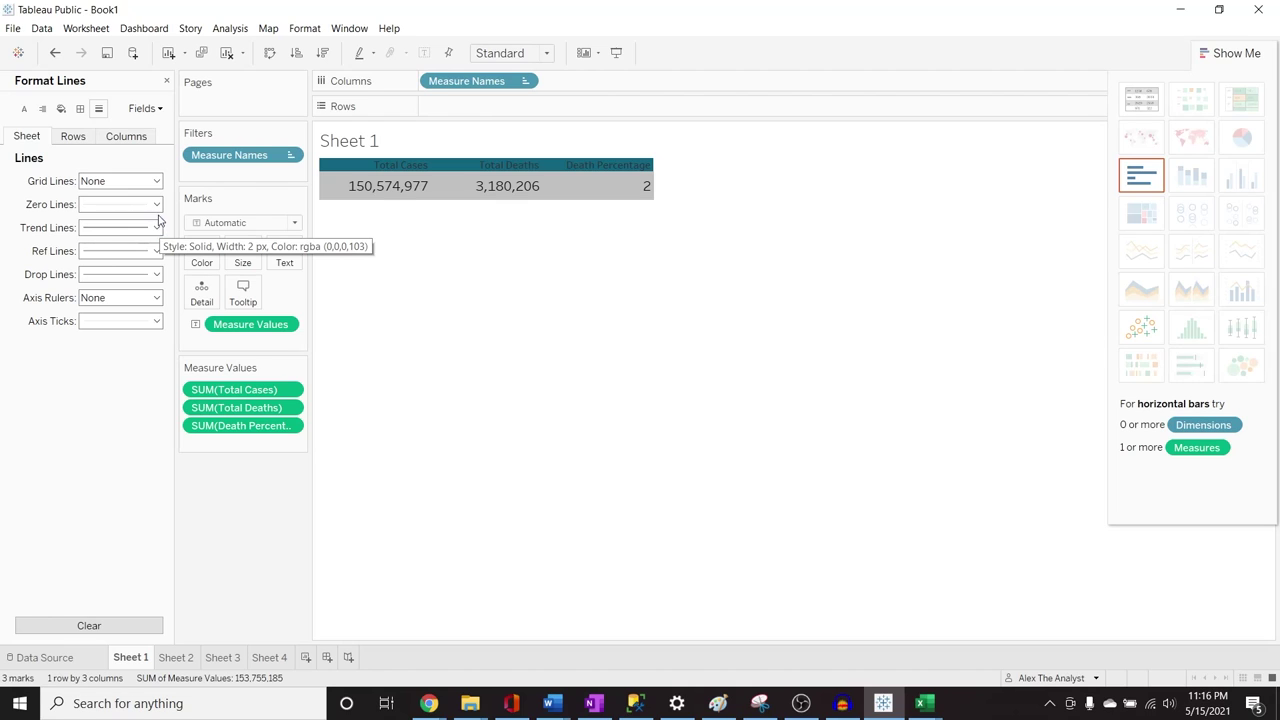
click(156, 181)
click(119, 269)
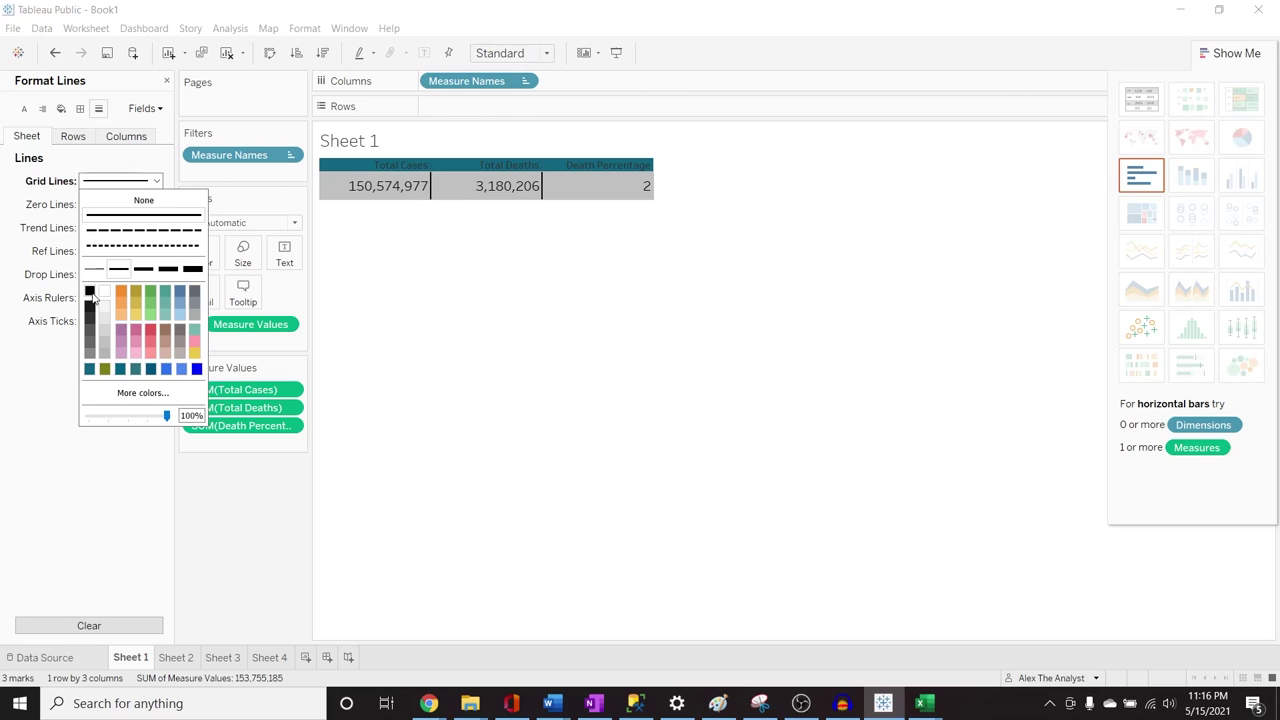
click(447, 335)
click(156, 181)
click(94, 269)
click(465, 331)
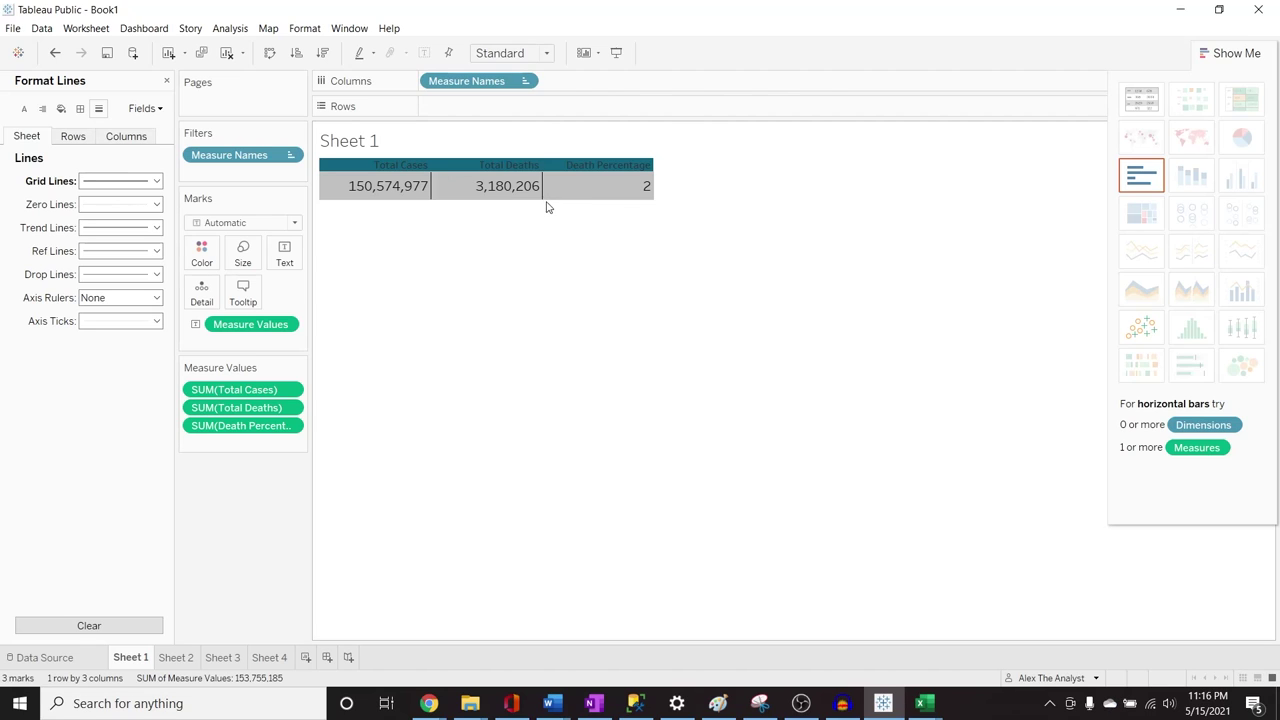
drag(545, 199, 548, 211)
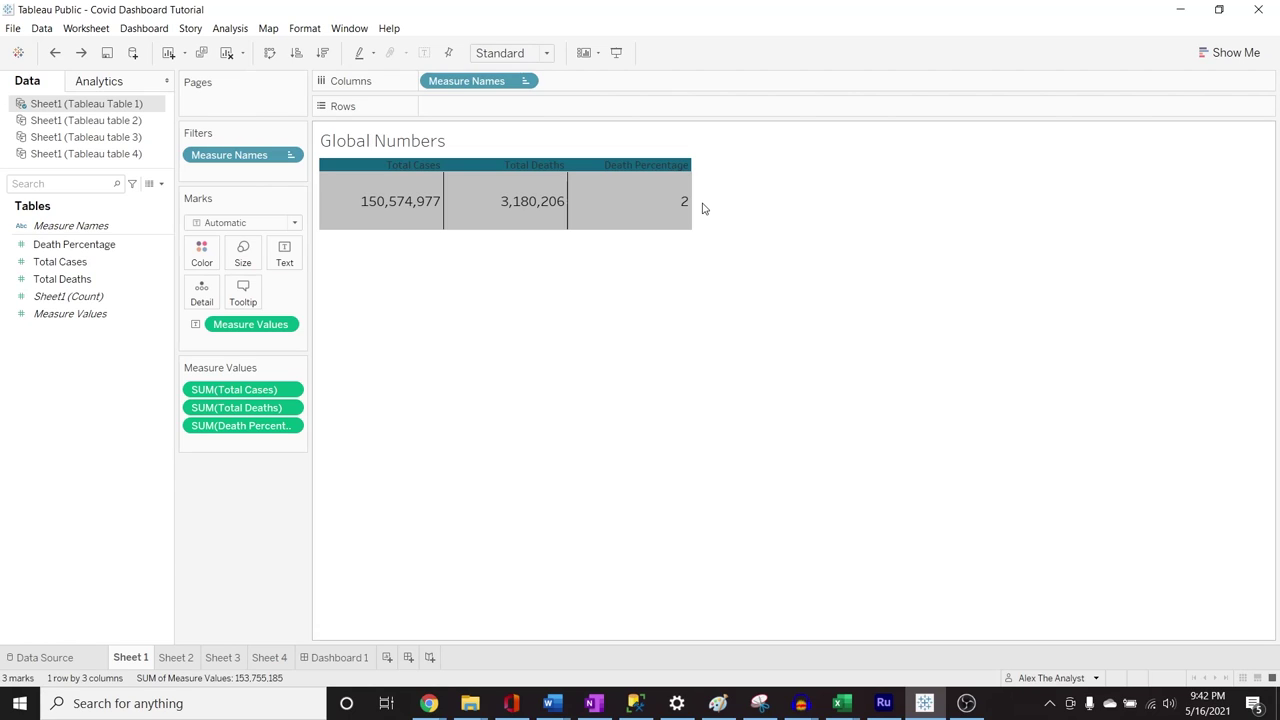
Look through the font formatting options for the sheet, rows and columns for a way to format the Death Percentage value
mouse_move(628, 206)
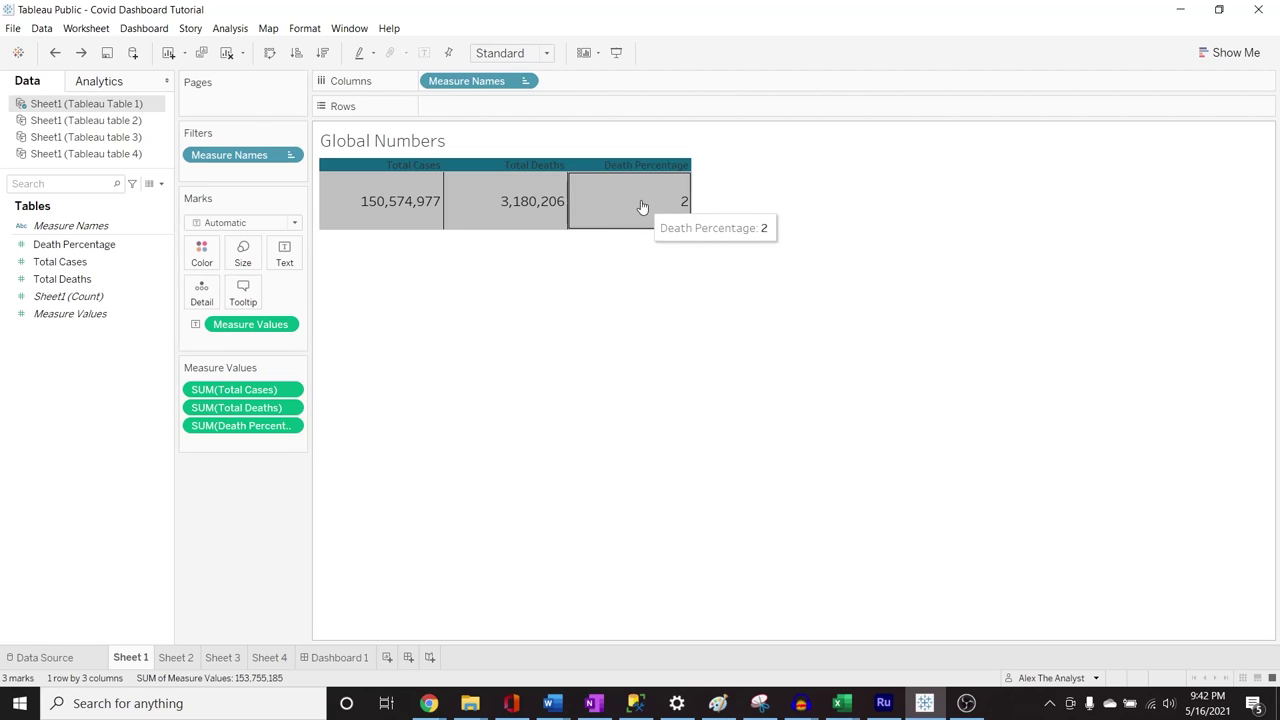
right_click(642, 206)
click(707, 267)
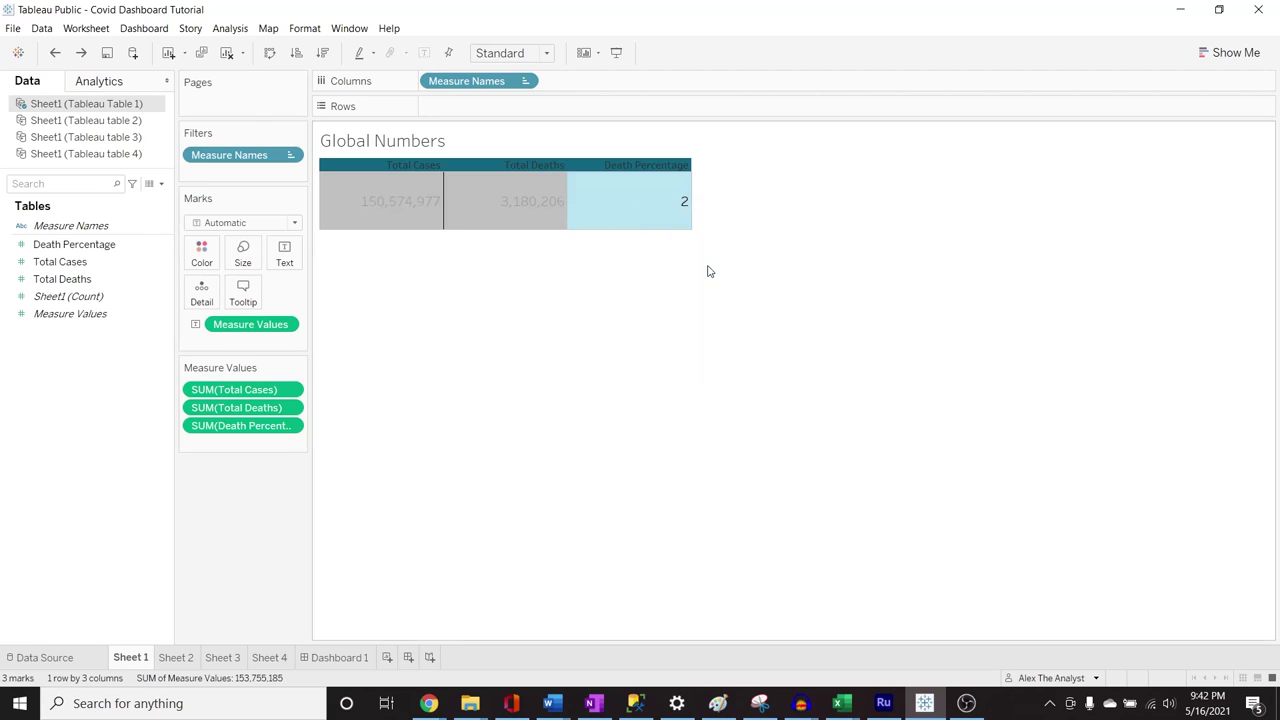
click(73, 136)
click(125, 136)
click(30, 137)
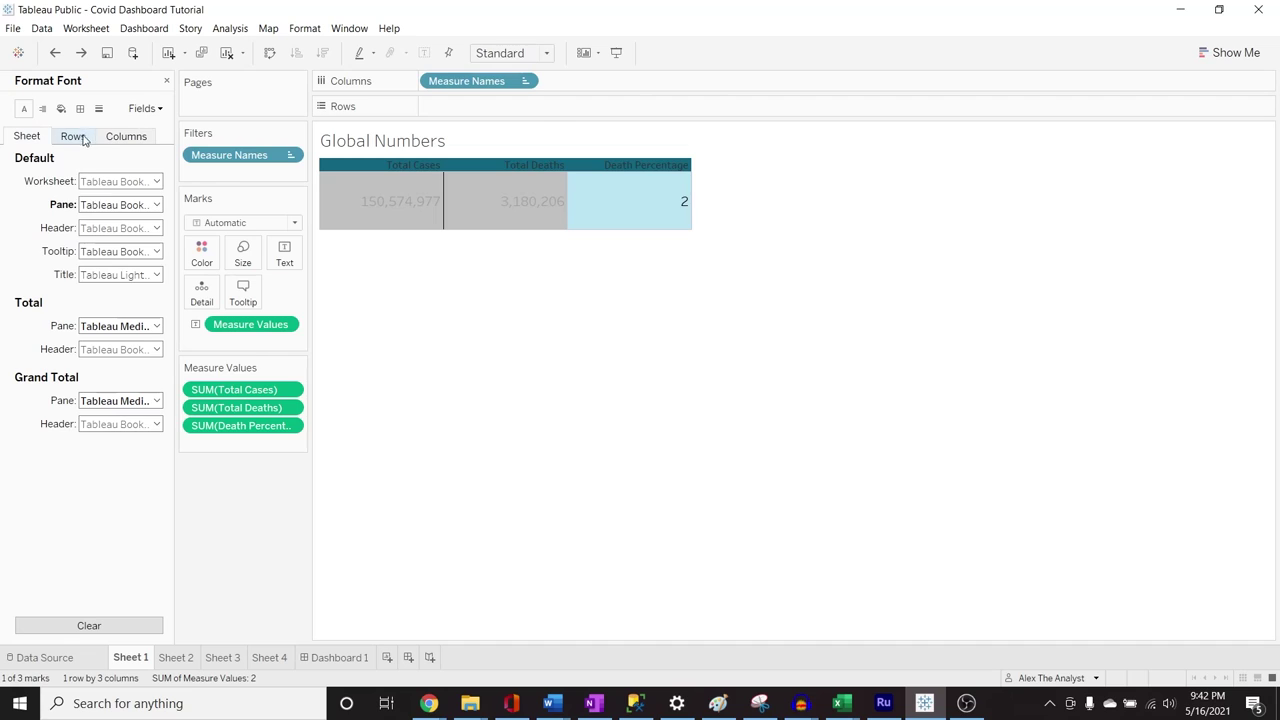
click(75, 137)
click(122, 137)
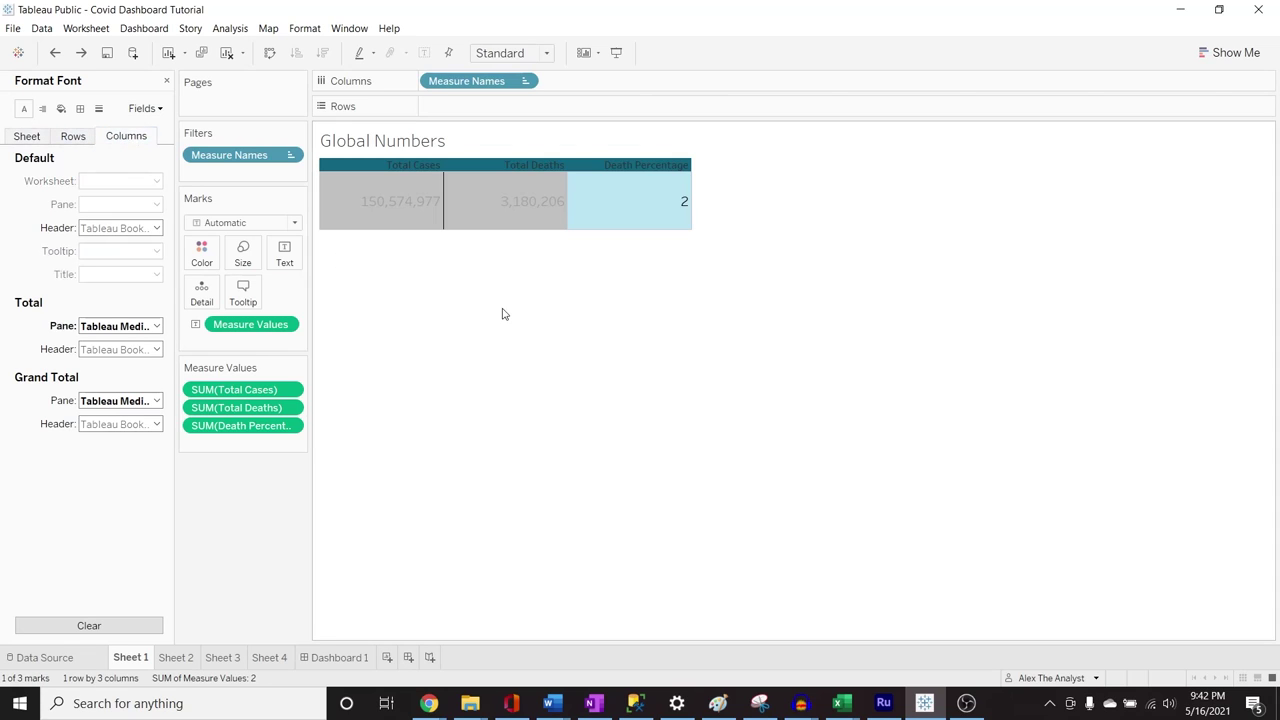
click(166, 80)
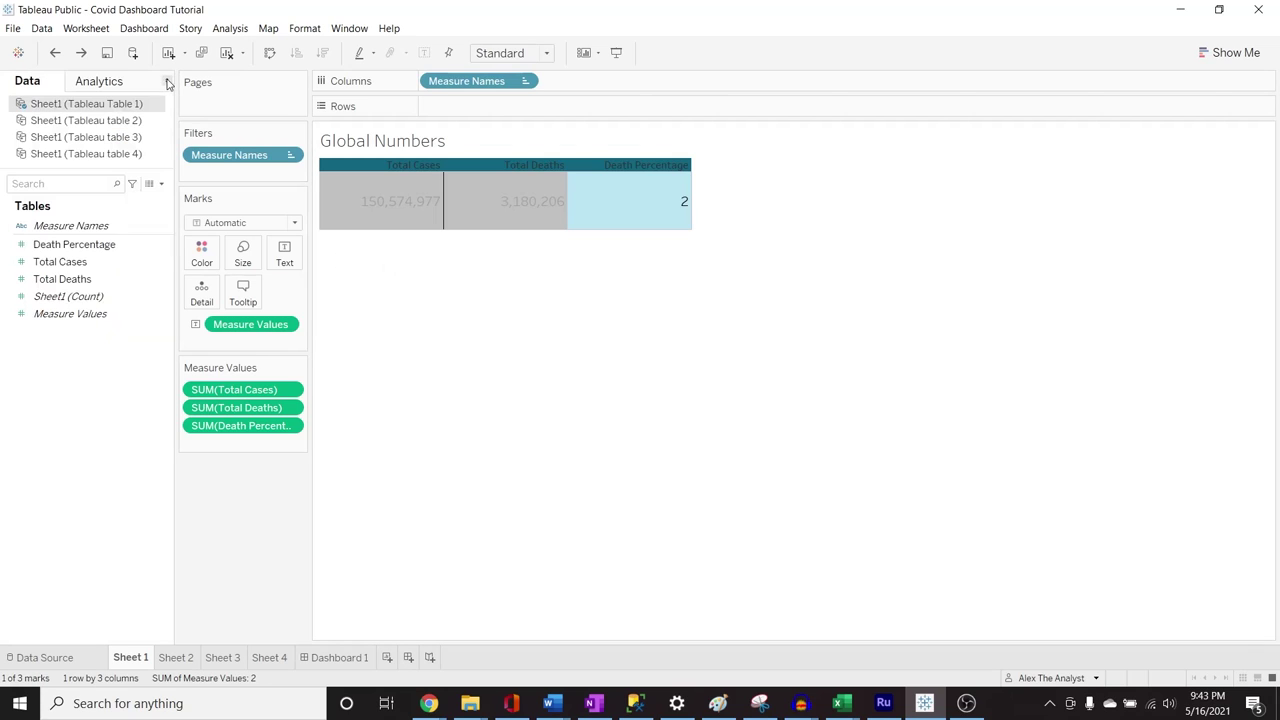
click(480, 315)
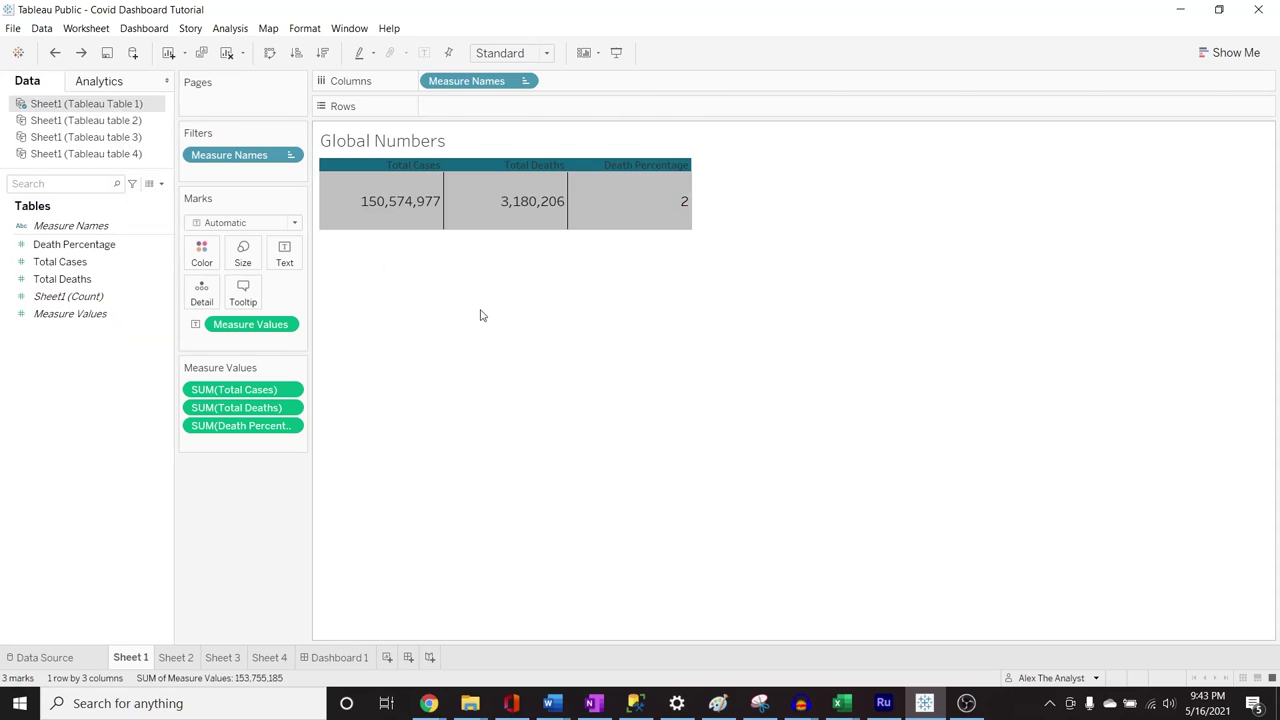
Try a custom number format with different decimal places on all Measure Values, and set it back to 0 decimals
click(285, 326)
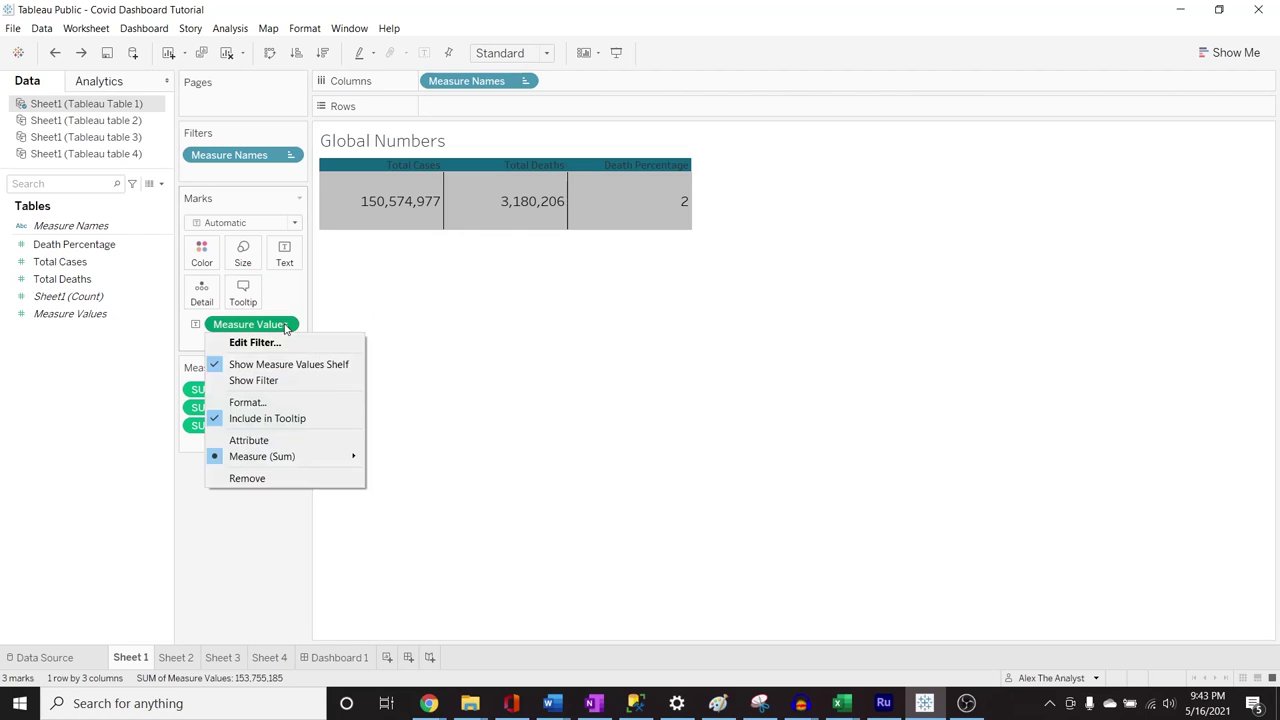
click(281, 405)
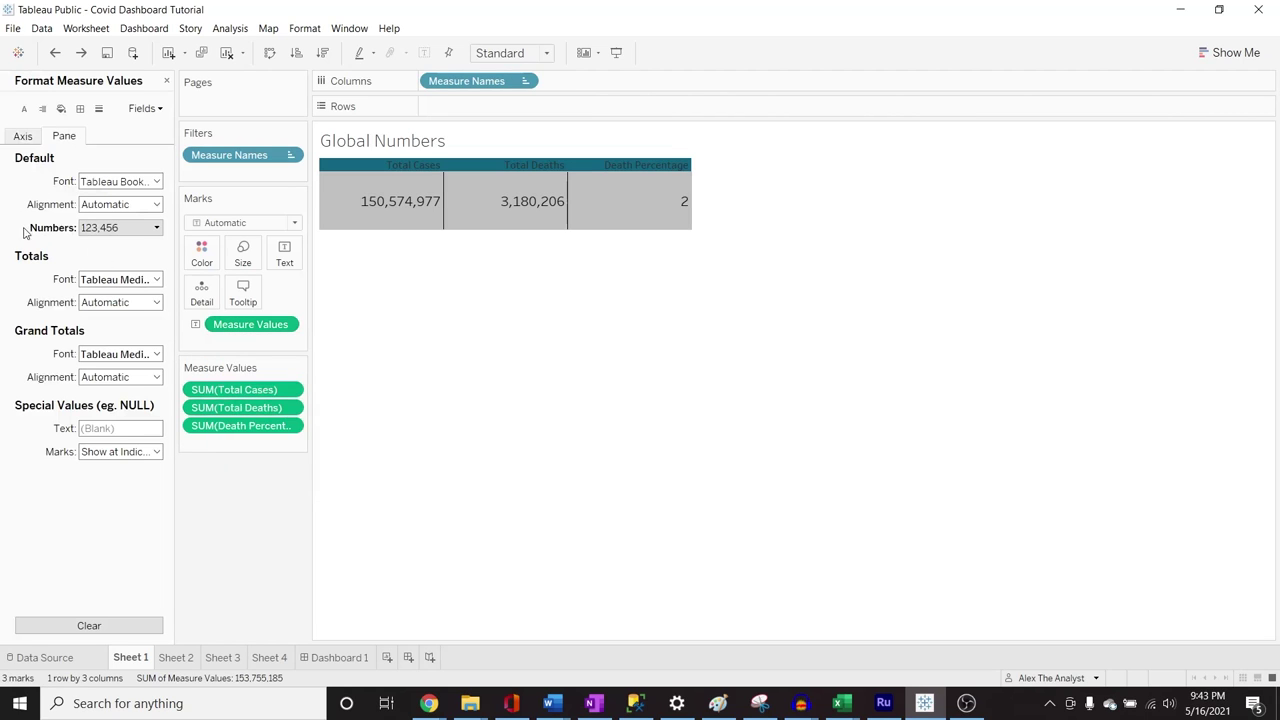
click(152, 230)
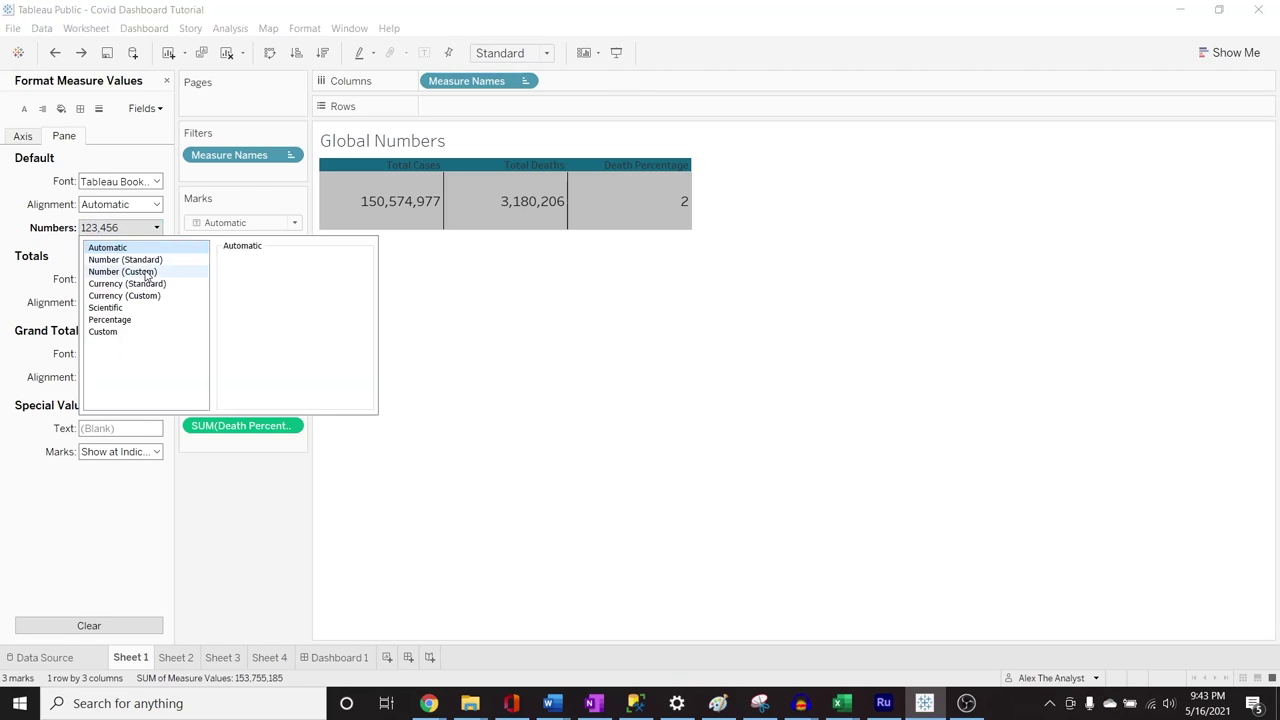
click(146, 272)
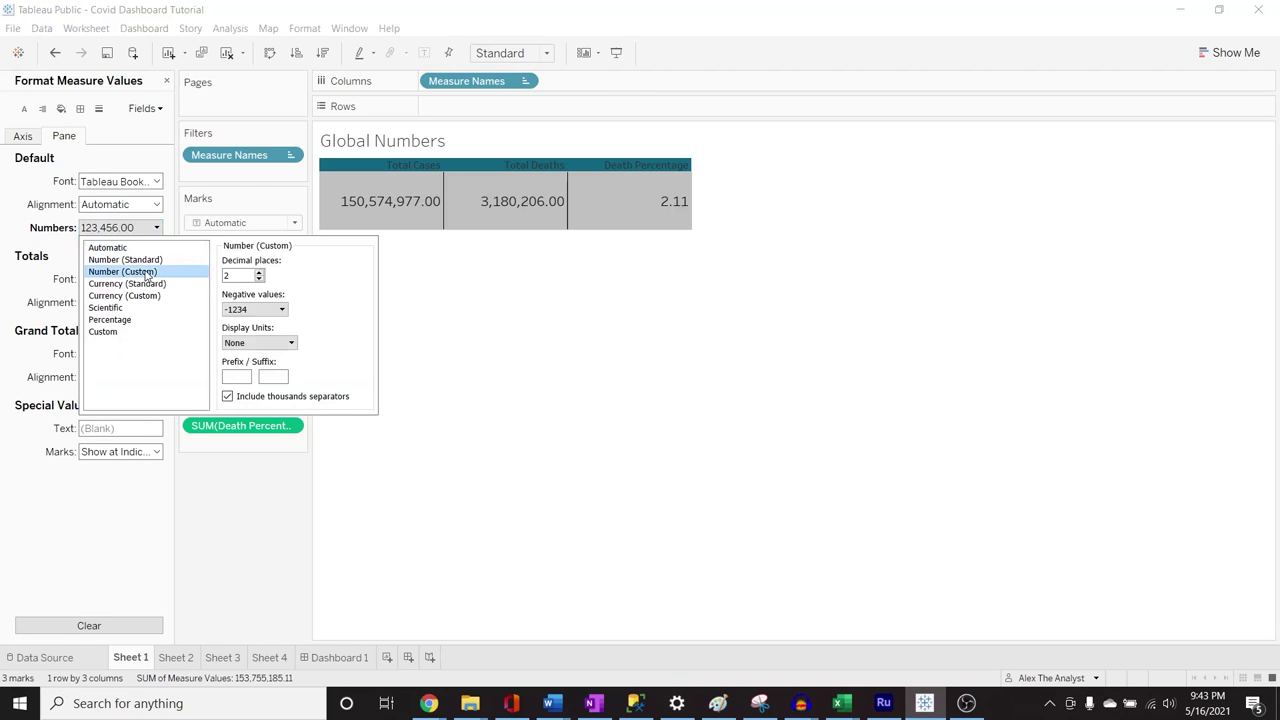
click(259, 273)
click(259, 273)
click(259, 273)
click(259, 279)
click(259, 279)
click(259, 279)
click(259, 279)
click(259, 279)
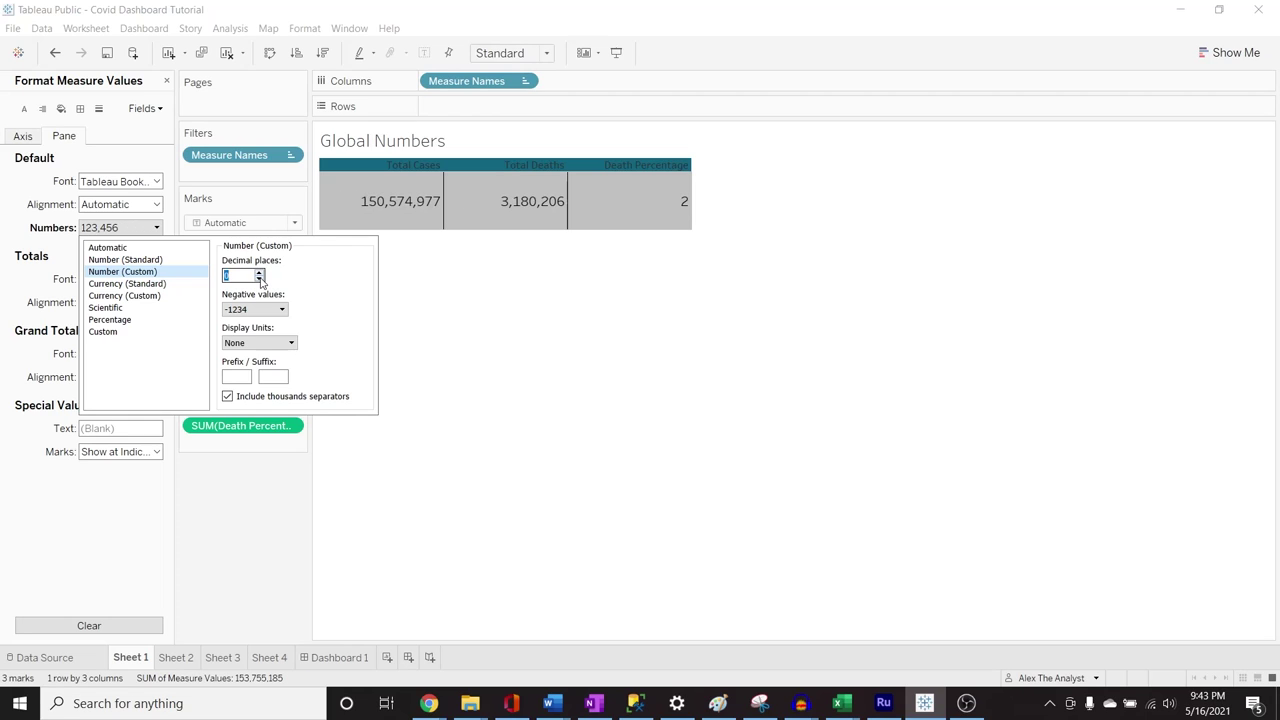
click(15, 212)
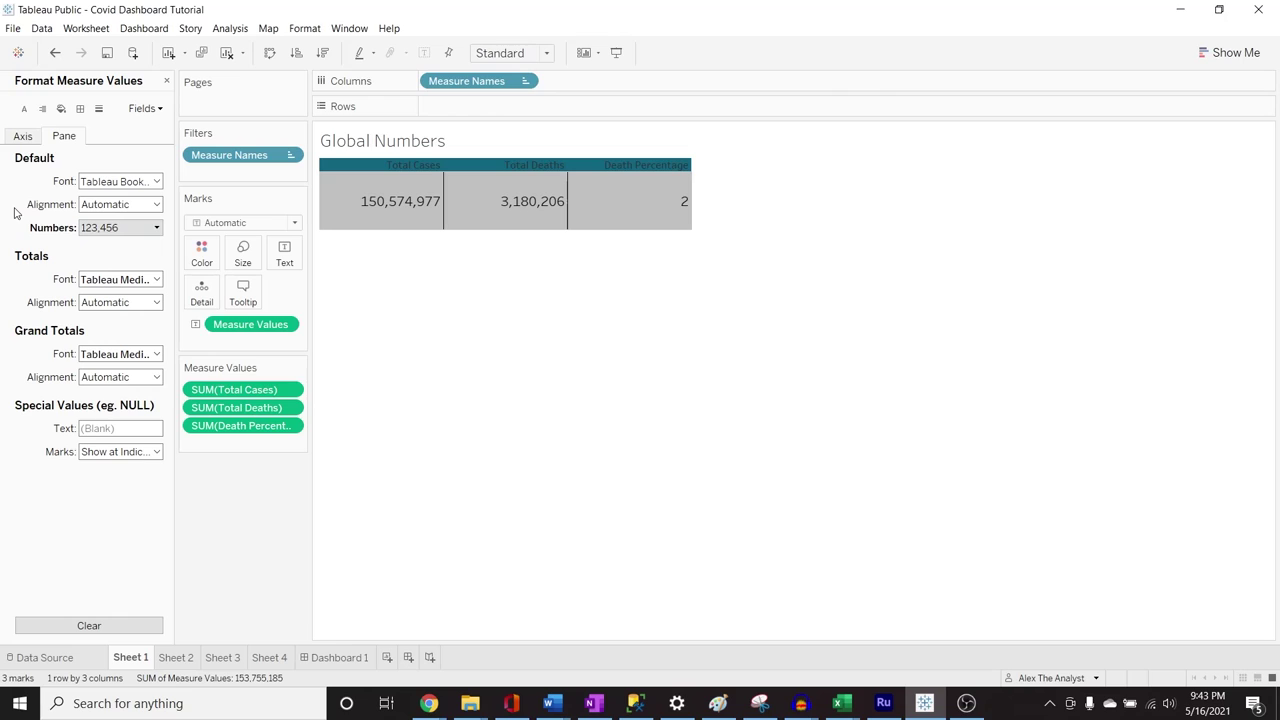
Format only the Death Percentage sum as a custom number with 2 decimal places, after trying other decimal counts
click(155, 109)
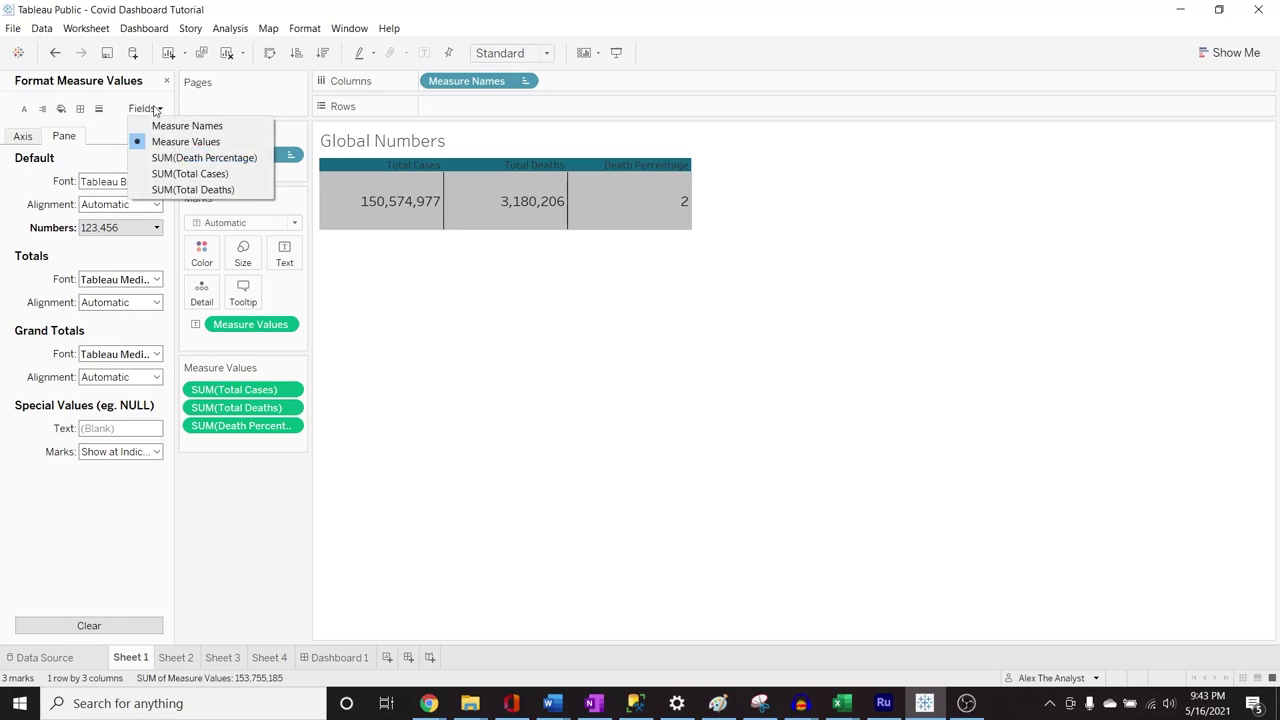
click(166, 159)
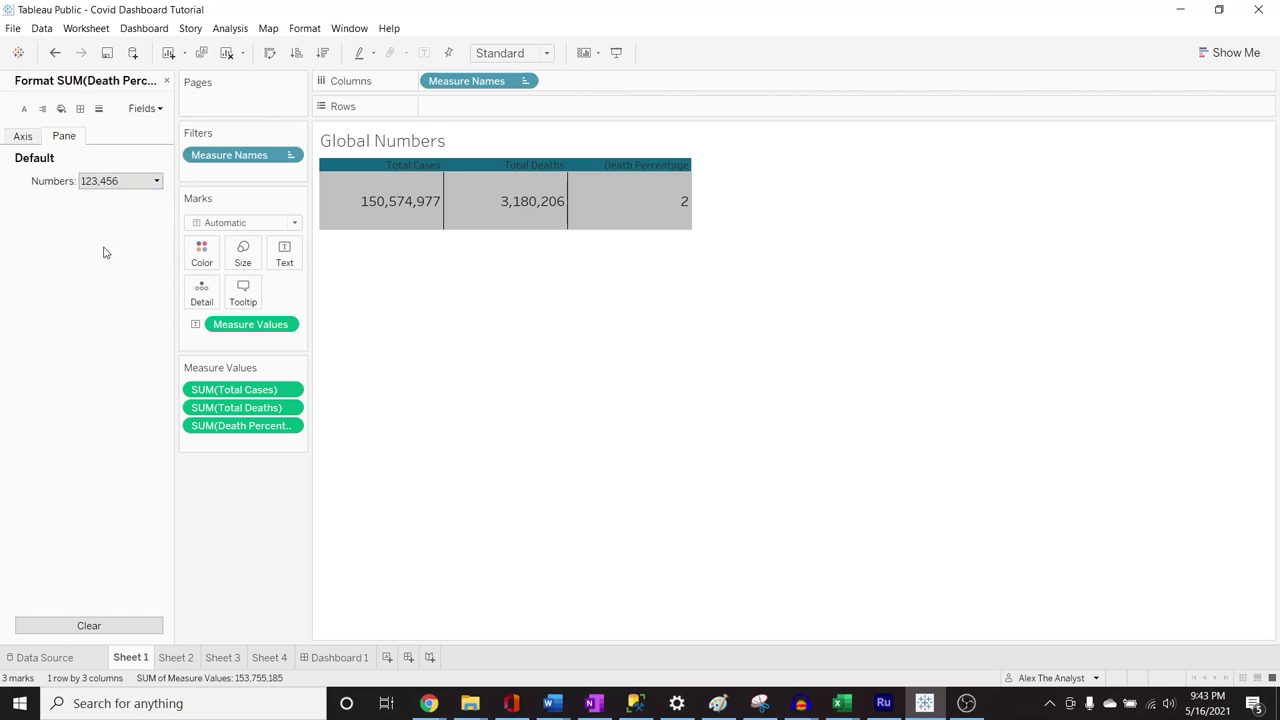
click(155, 183)
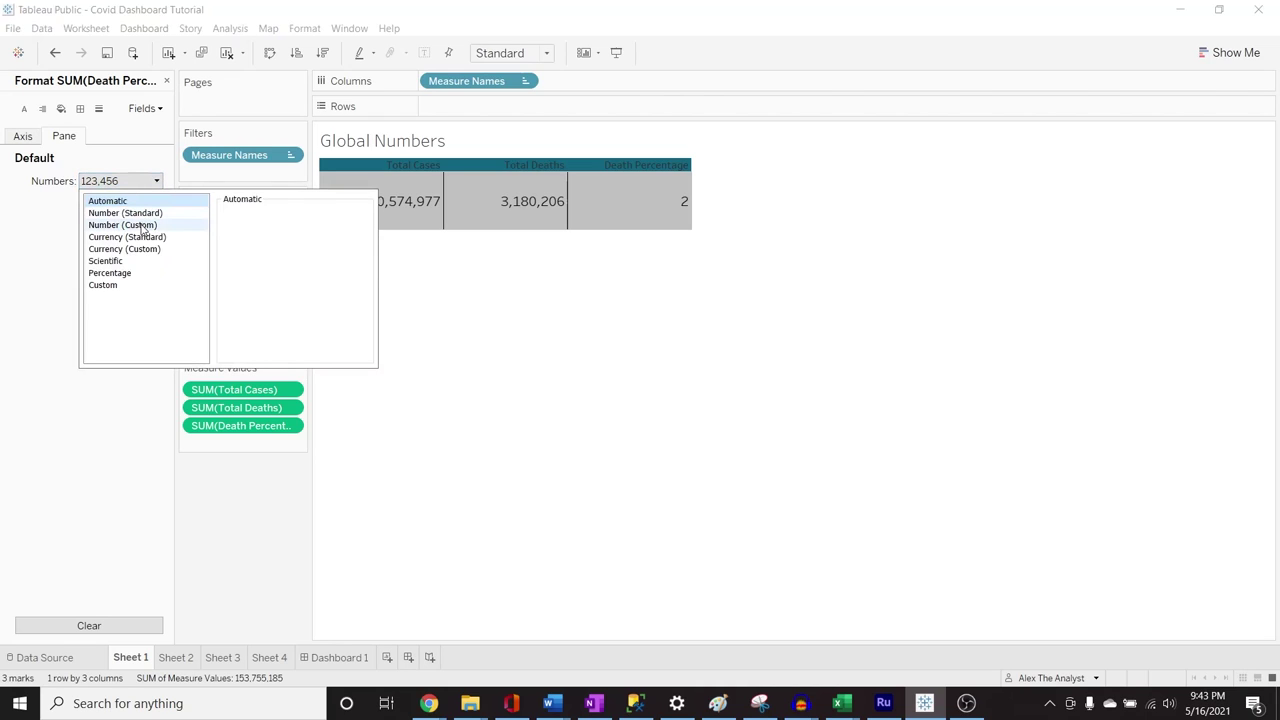
click(143, 228)
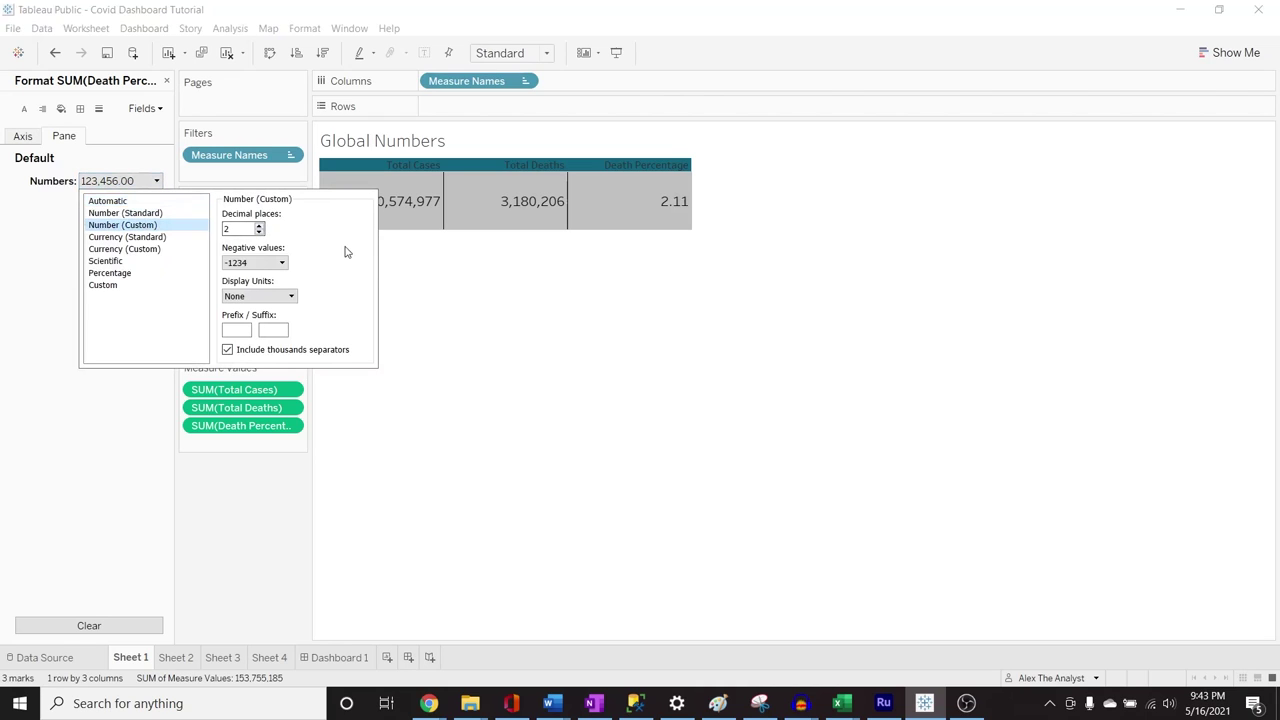
click(259, 226)
click(259, 226)
click(259, 226)
click(259, 226)
click(259, 226)
click(259, 226)
click(259, 233)
click(259, 233)
click(259, 233)
click(259, 233)
click(259, 233)
click(259, 233)
click(484, 291)
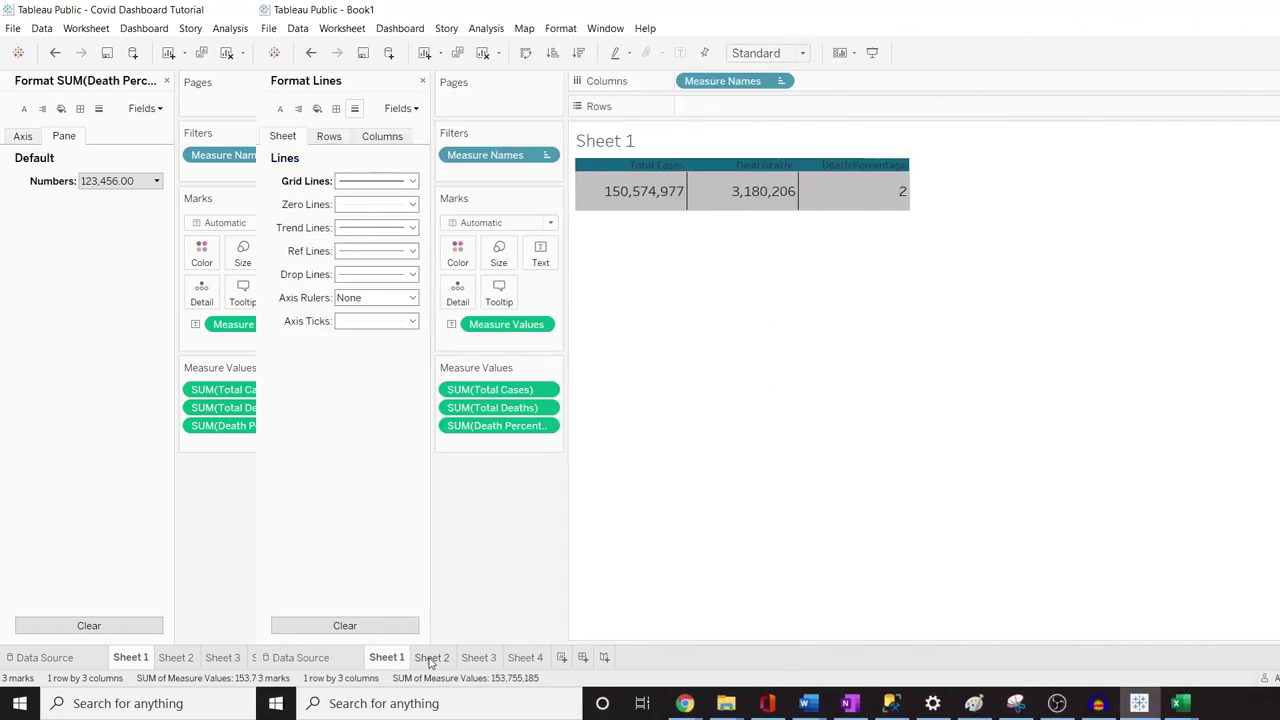
Go to Sheet 2, close its line formatting options and select the Tableau table 2 data source
click(176, 657)
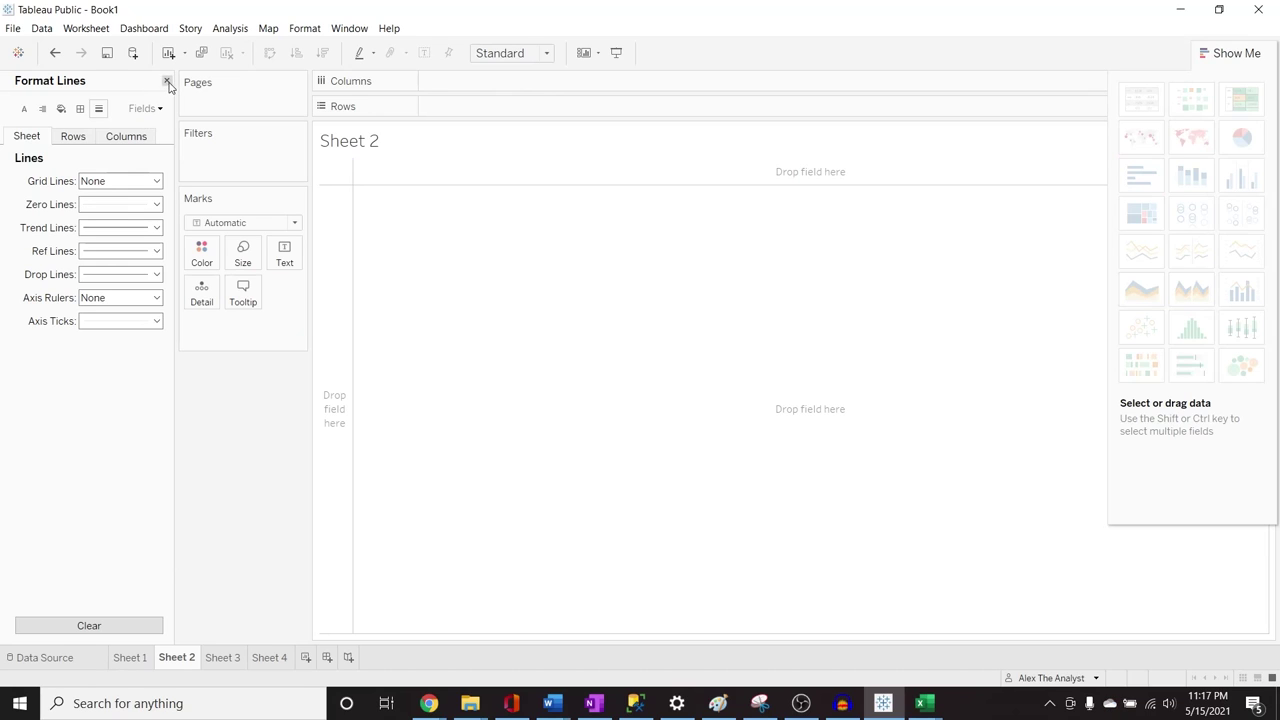
click(168, 82)
click(131, 121)
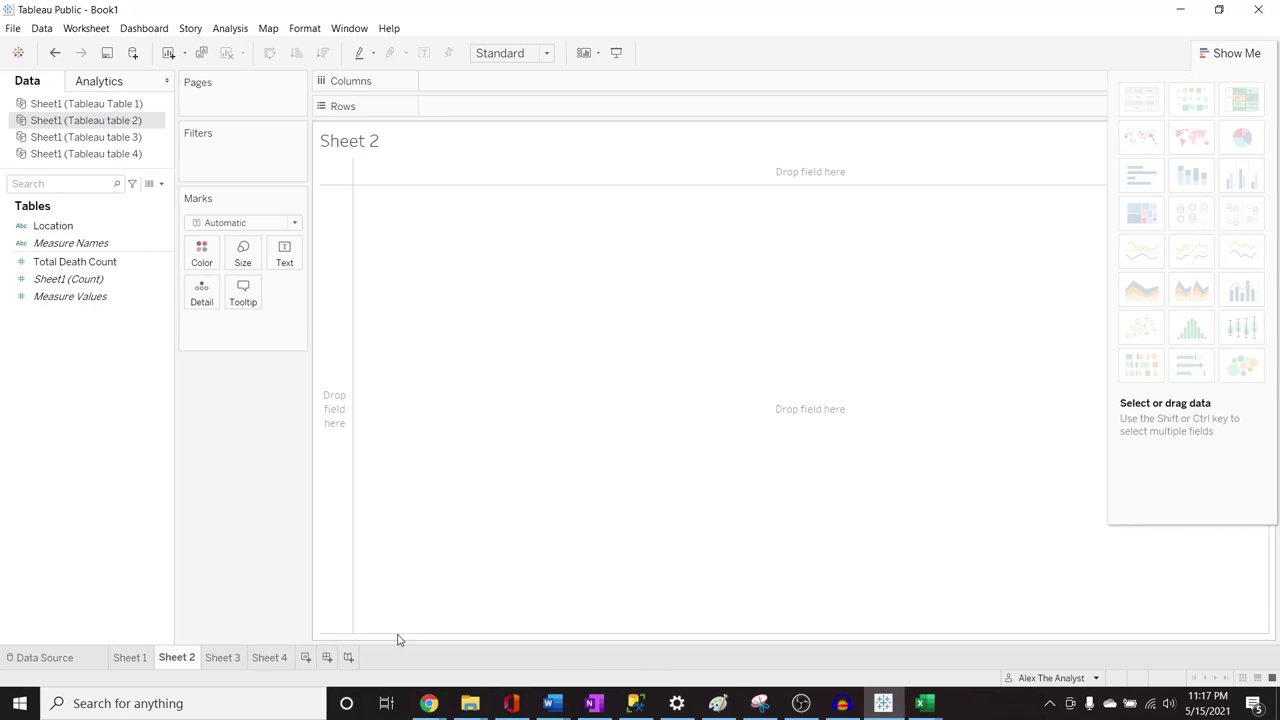
Switch to Chrome, examine the Total Death Count per Continent chart in the published Covid Dashboard Example, and return to Tableau Public
click(428, 703)
click(481, 645)
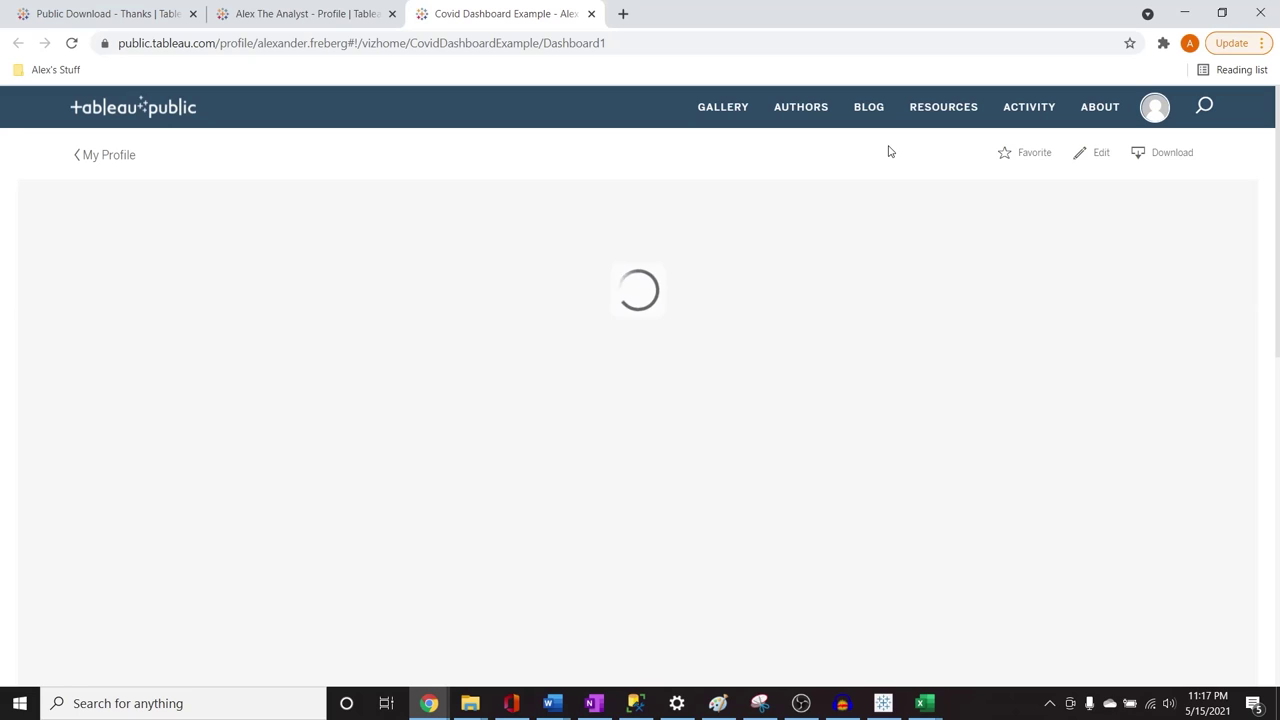
click(300, 14)
mouse_move(314, 567)
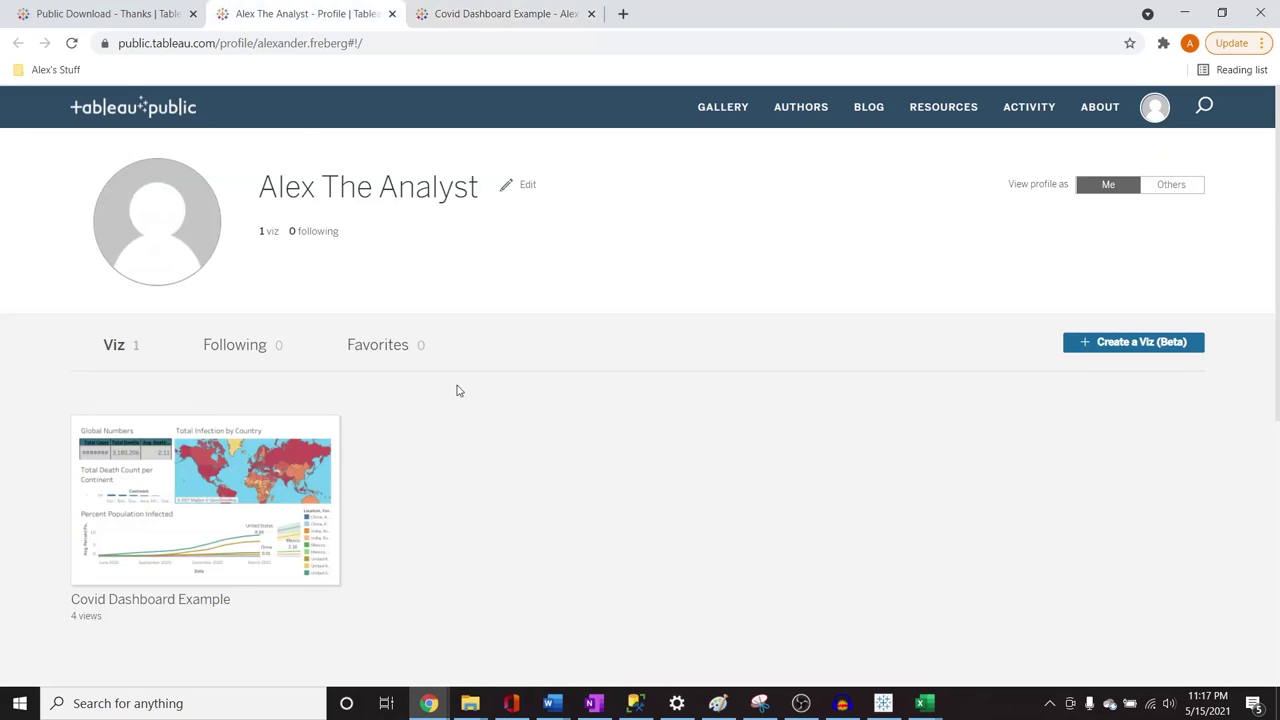
click(543, 7)
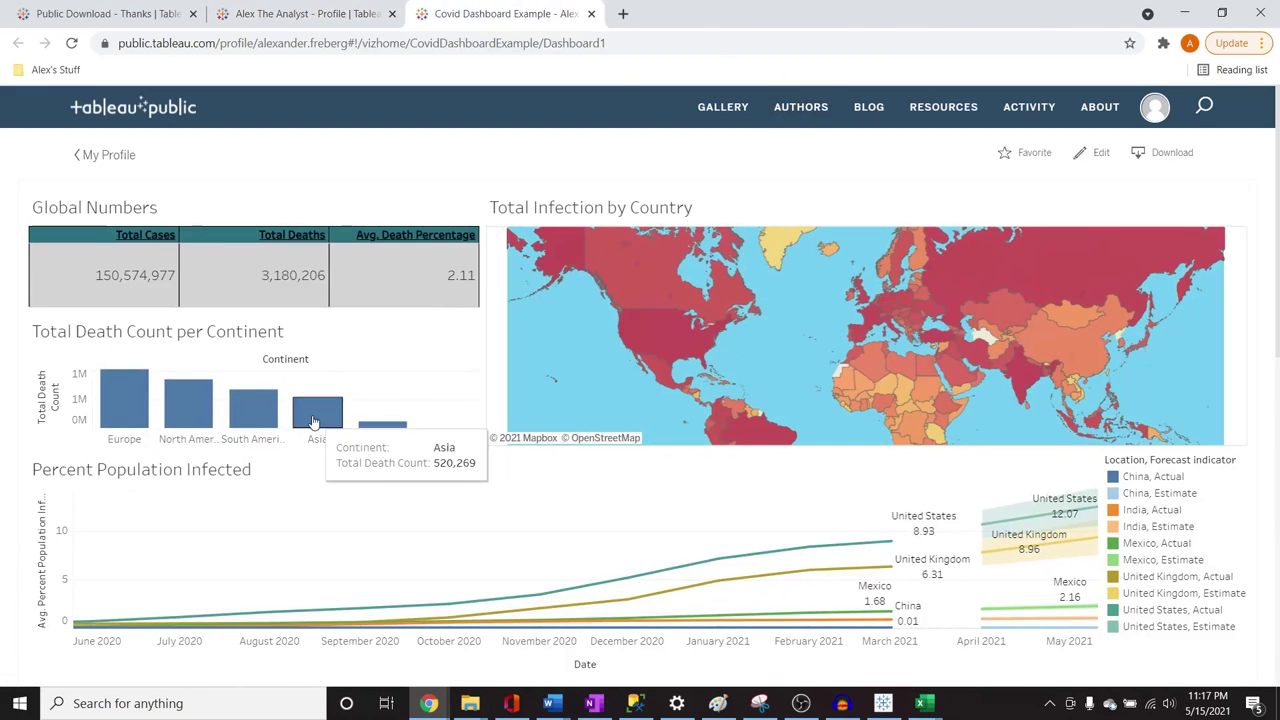
click(1184, 10)
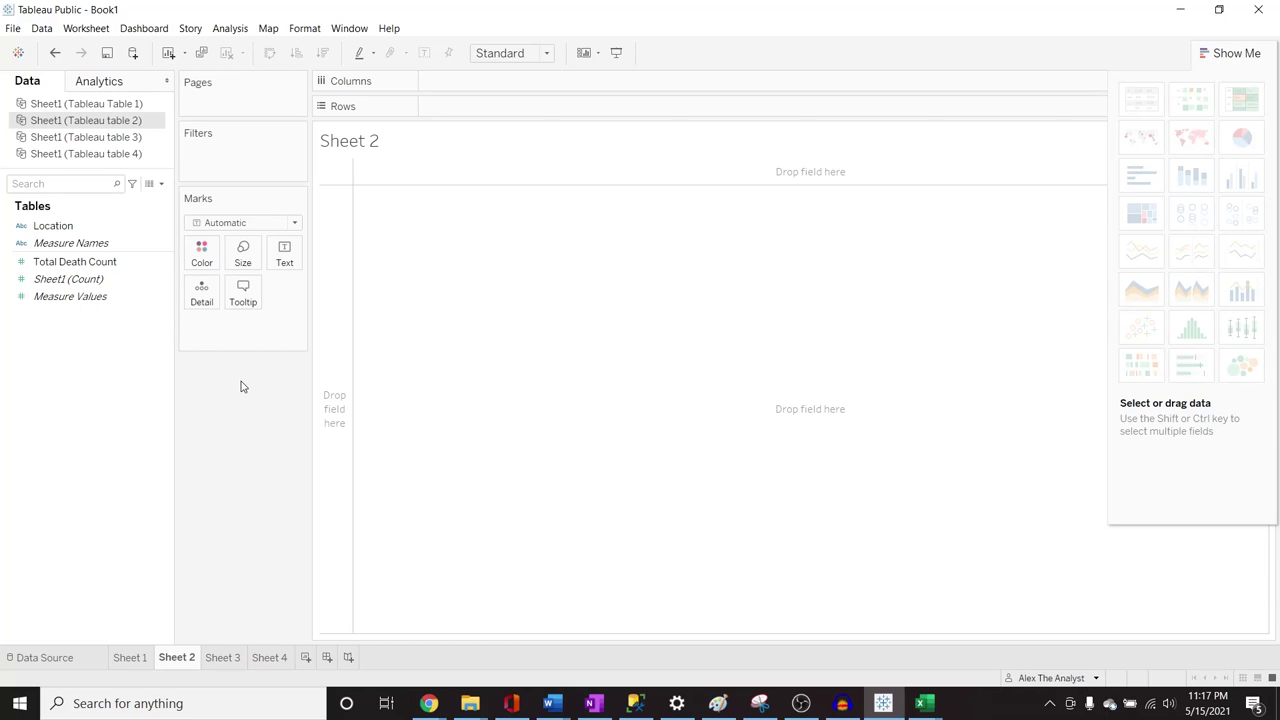
Chart Total Death Count as rows against Location as columns in Sheet 2, widening the columns so the full continent names fit
click(73, 226)
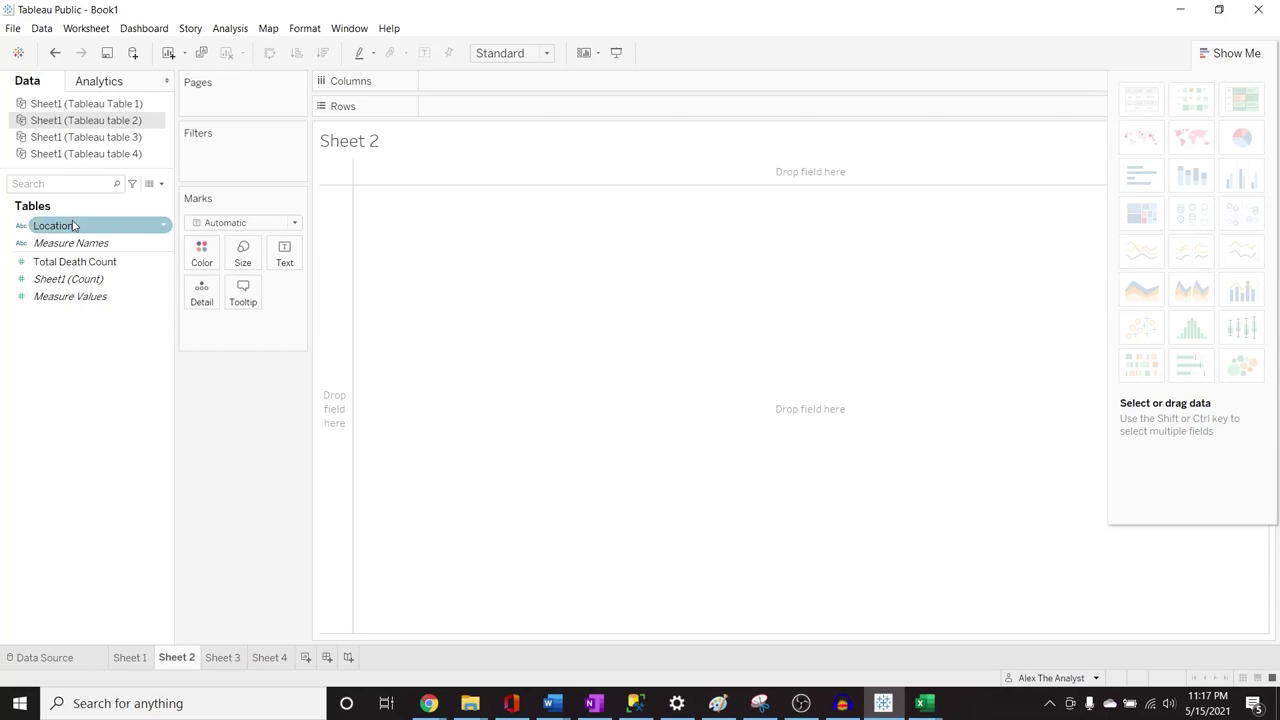
drag(73, 226, 499, 168)
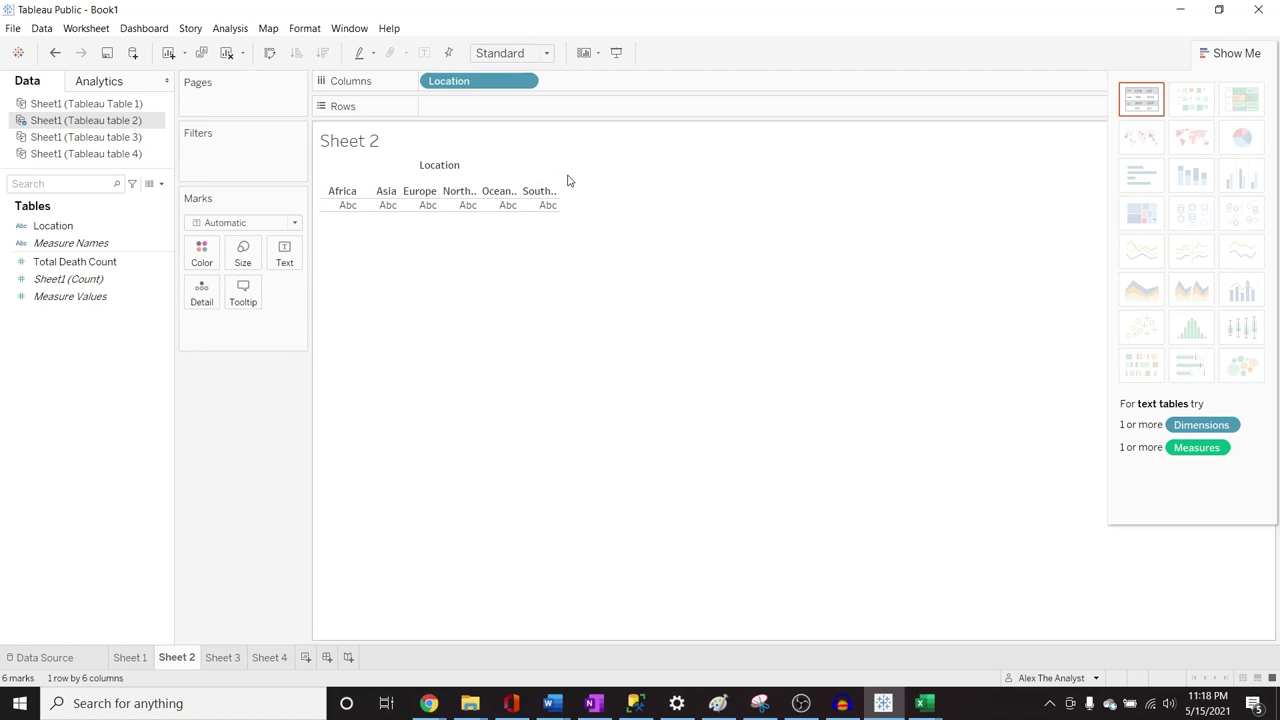
drag(560, 184, 655, 183)
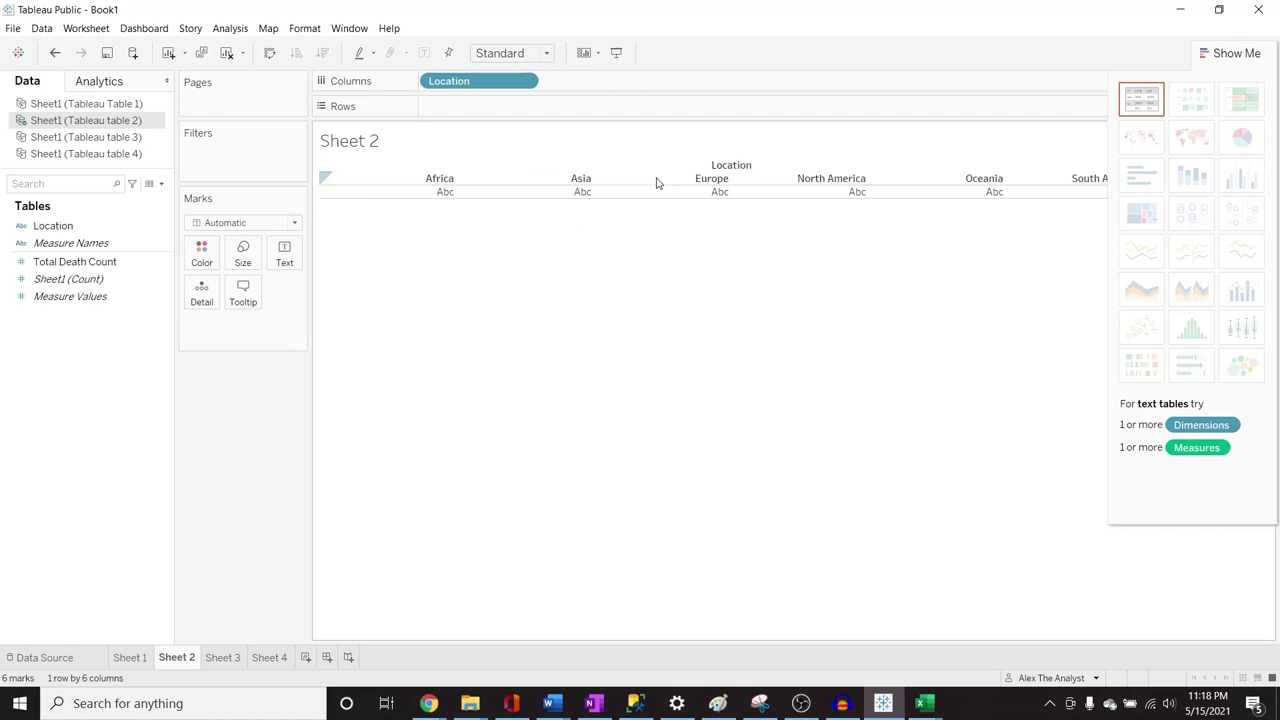
key(ctrl+z)
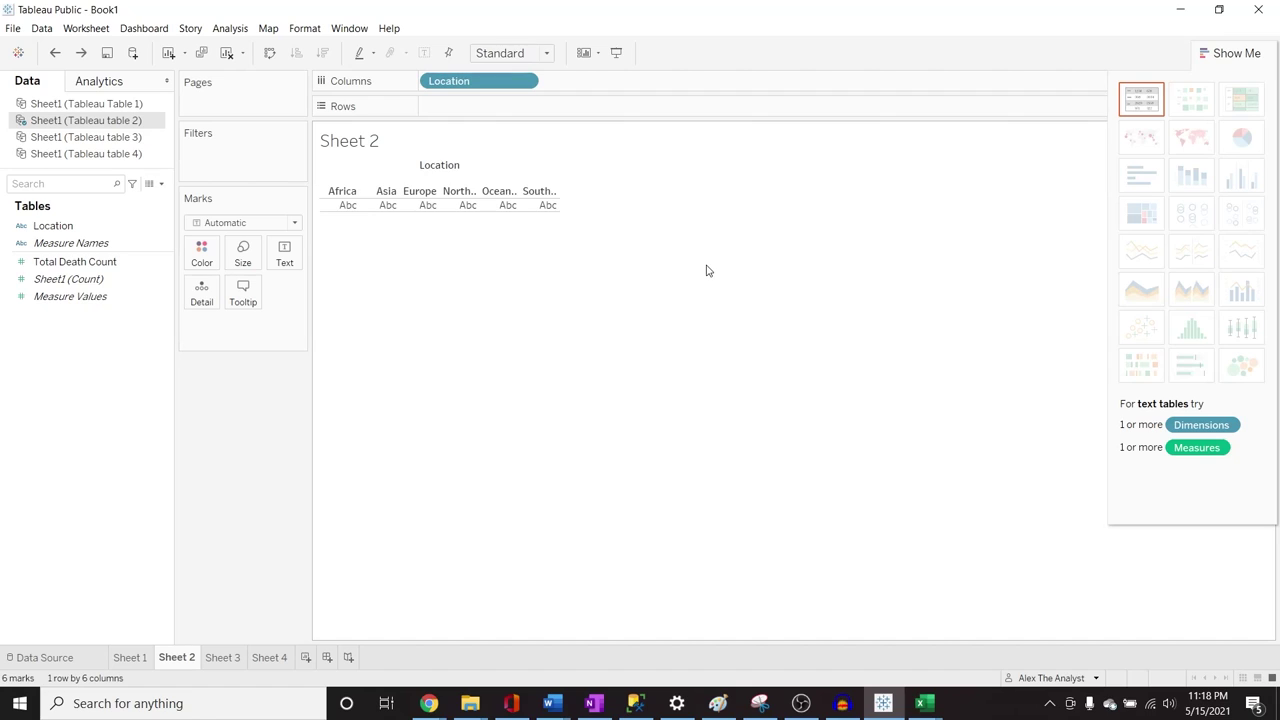
drag(590, 176, 620, 179)
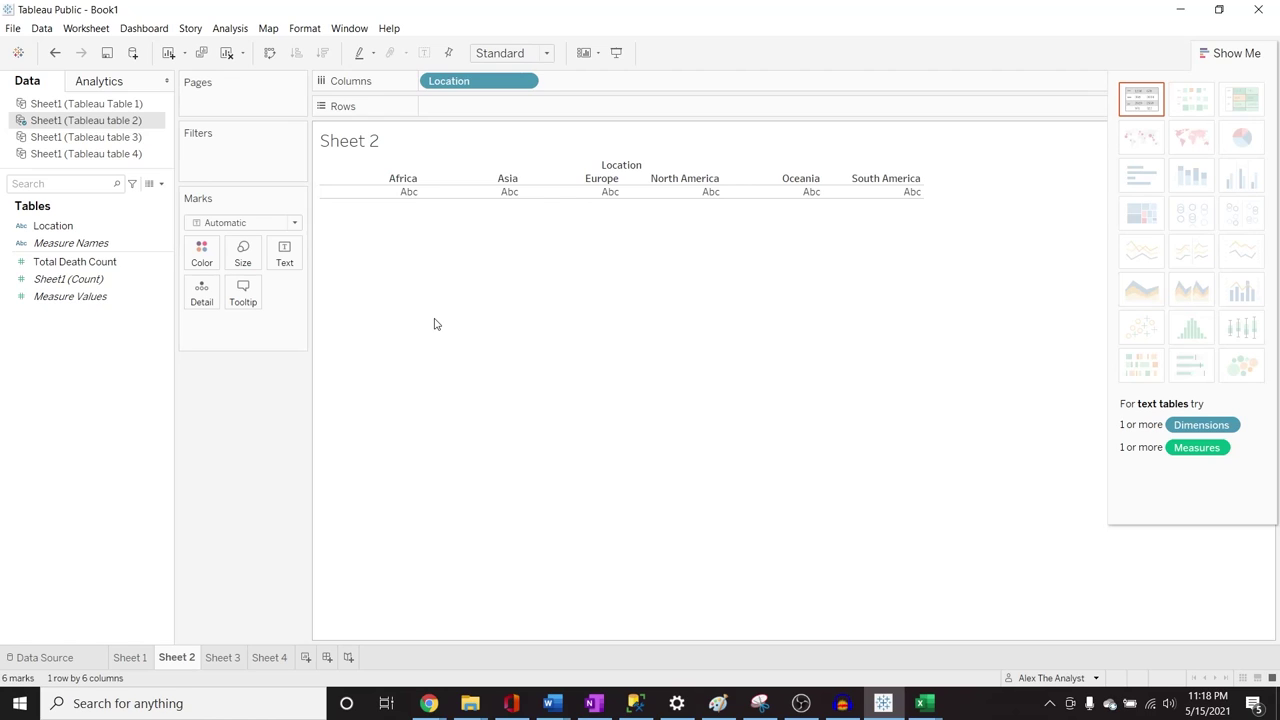
click(114, 264)
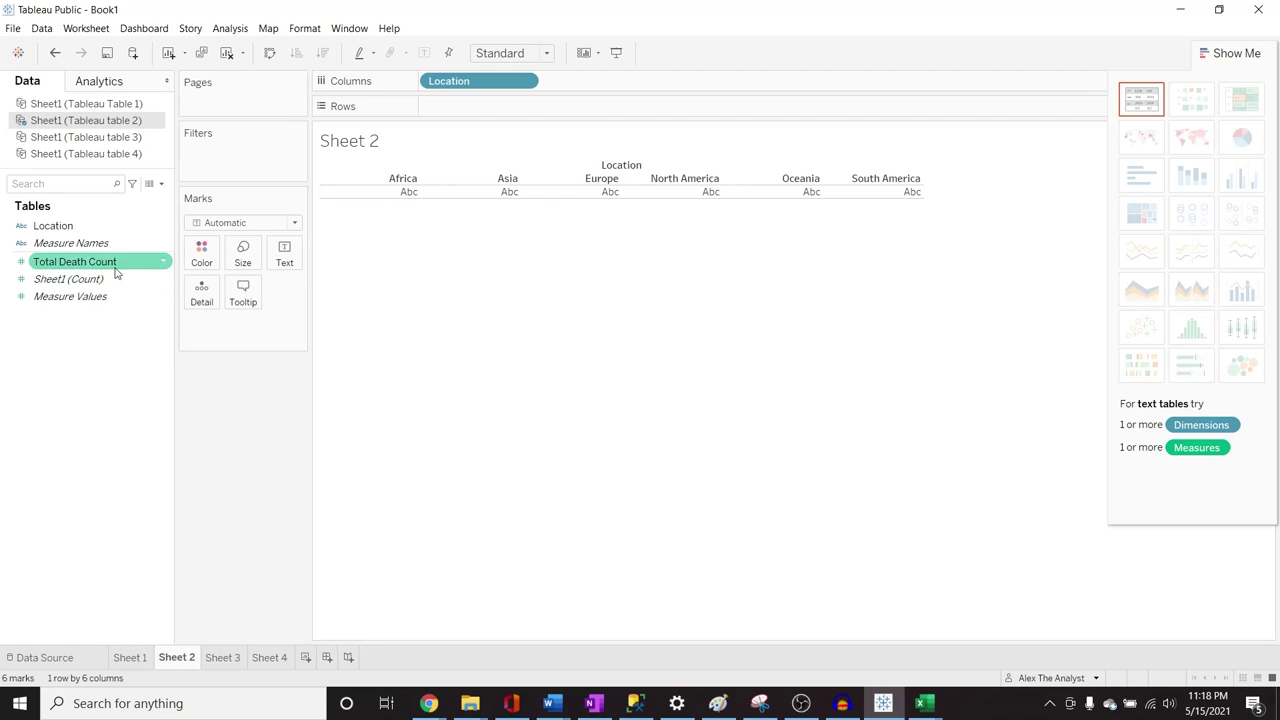
drag(114, 268, 506, 119)
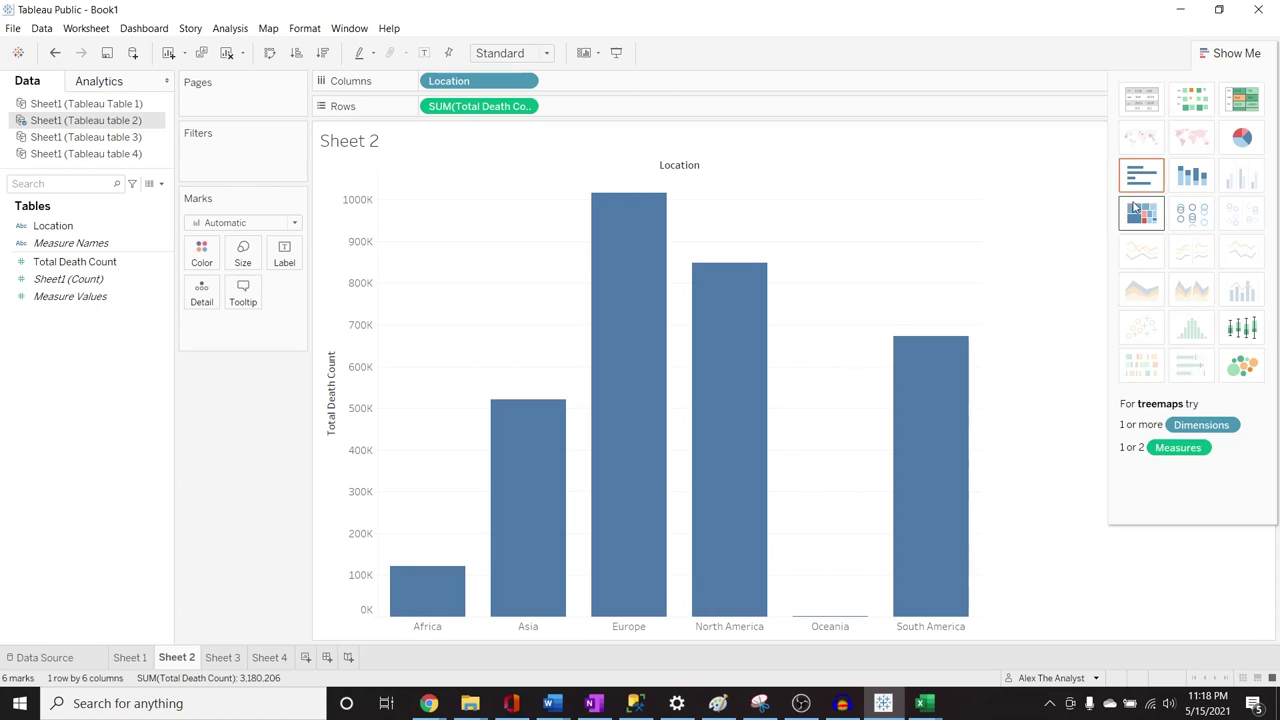
Try the pie chart and horizontal bar chart types for the death counts, and undo back to the vertical bars
click(1242, 137)
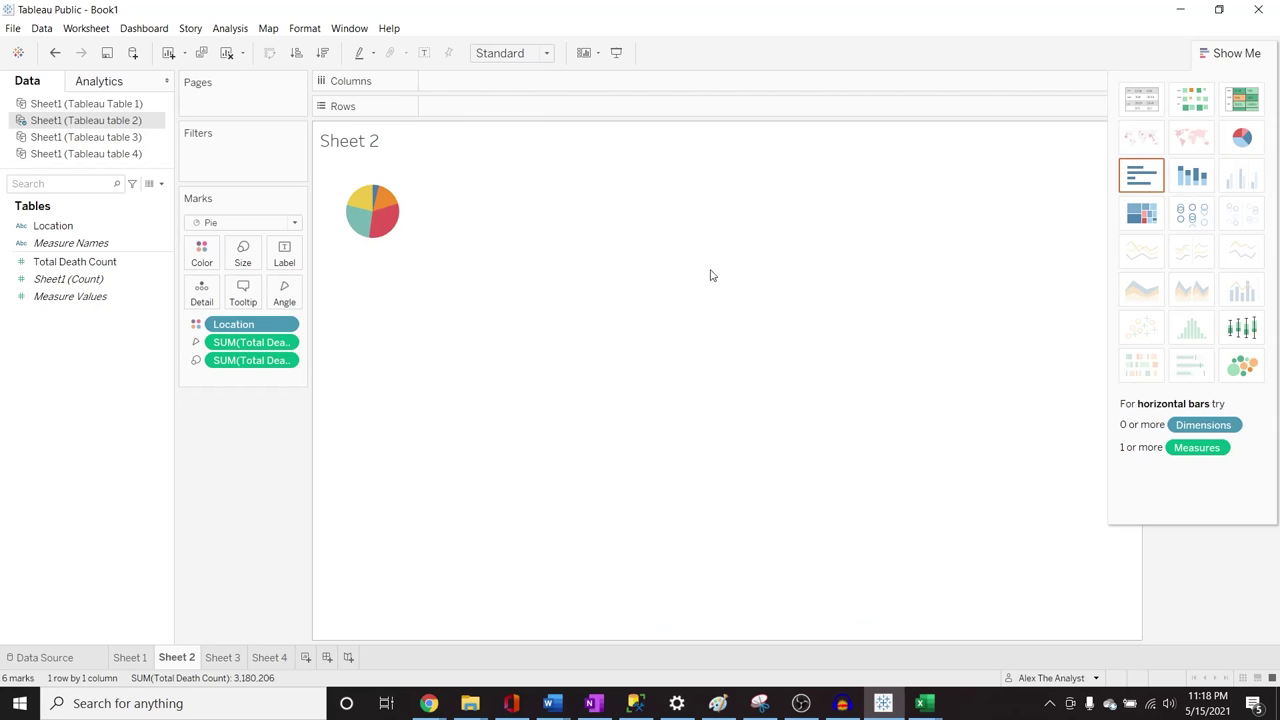
click(1142, 176)
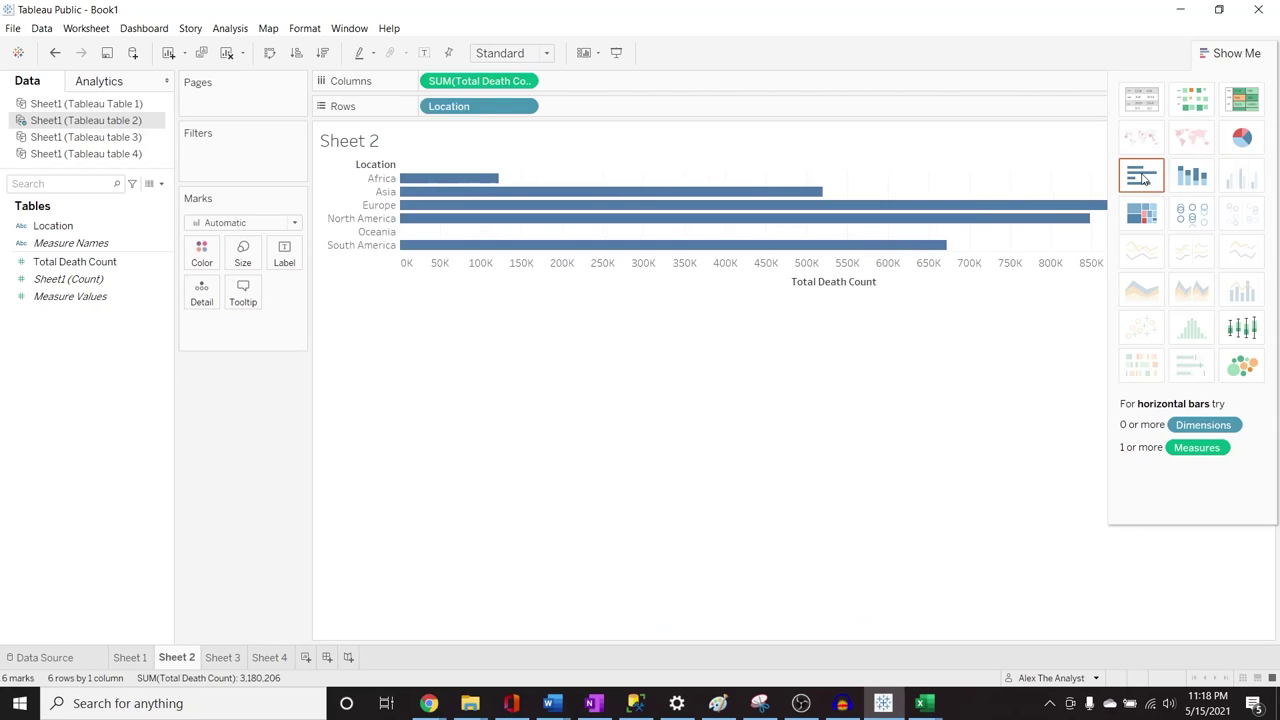
key(ctrl+w)
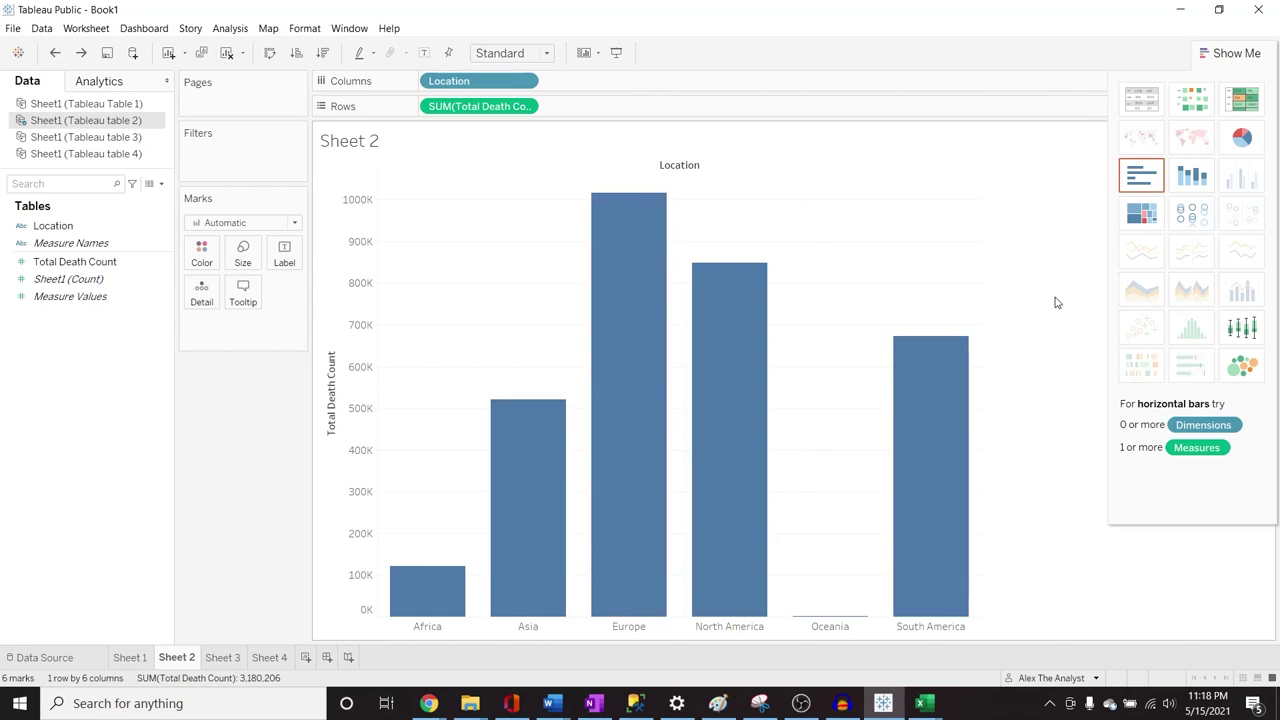
Hide the chart type suggestions and set the Location field's sort to Manual, moving the sort dialog clear of the bars
click(1246, 54)
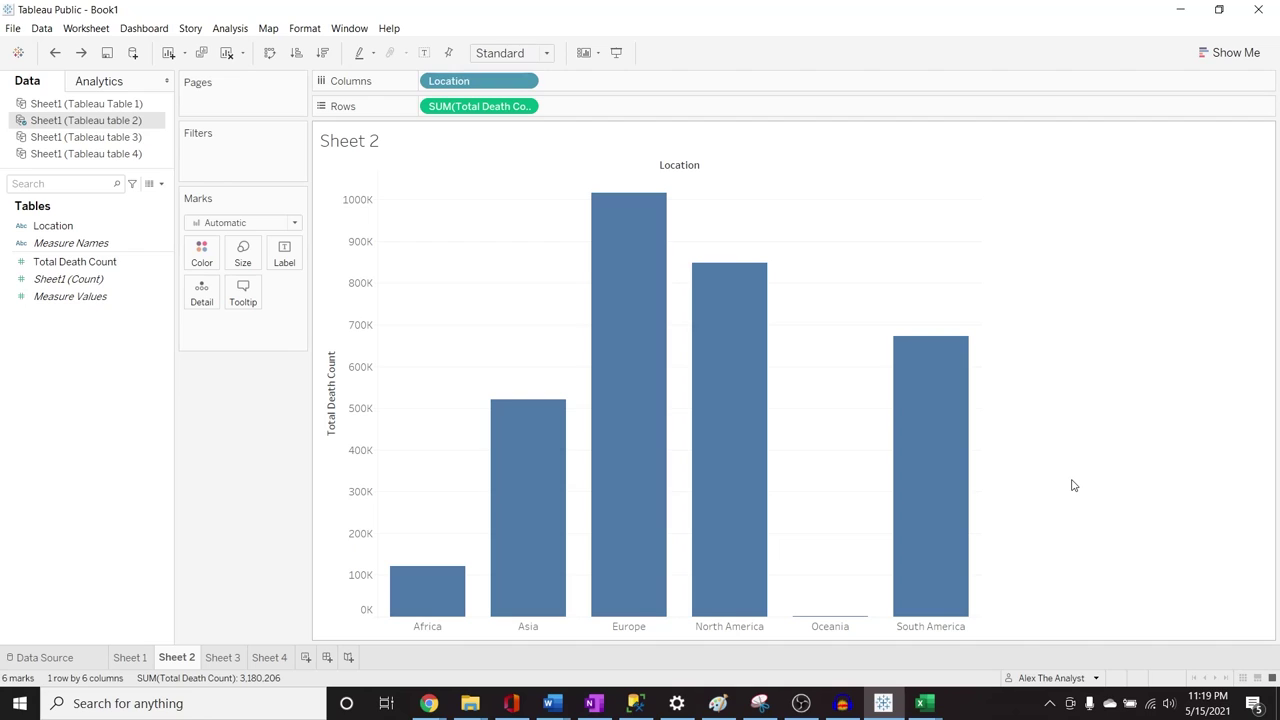
click(524, 82)
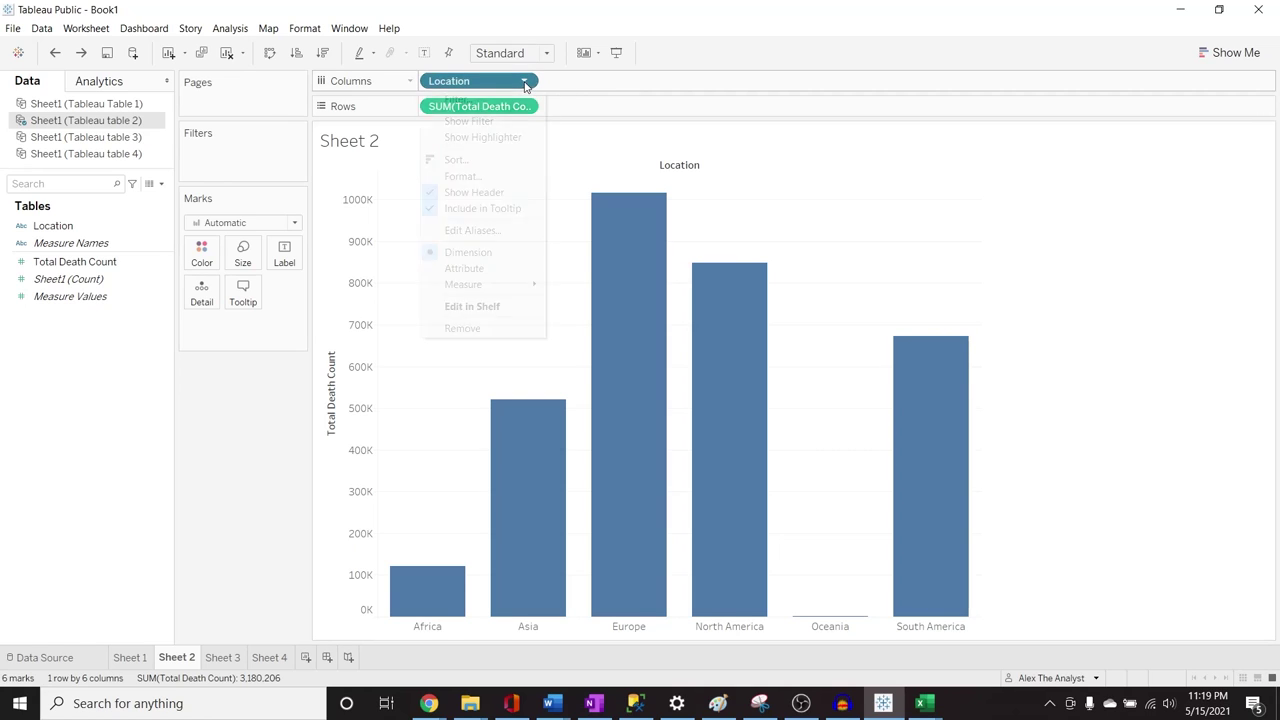
click(505, 161)
click(672, 300)
click(672, 300)
click(672, 300)
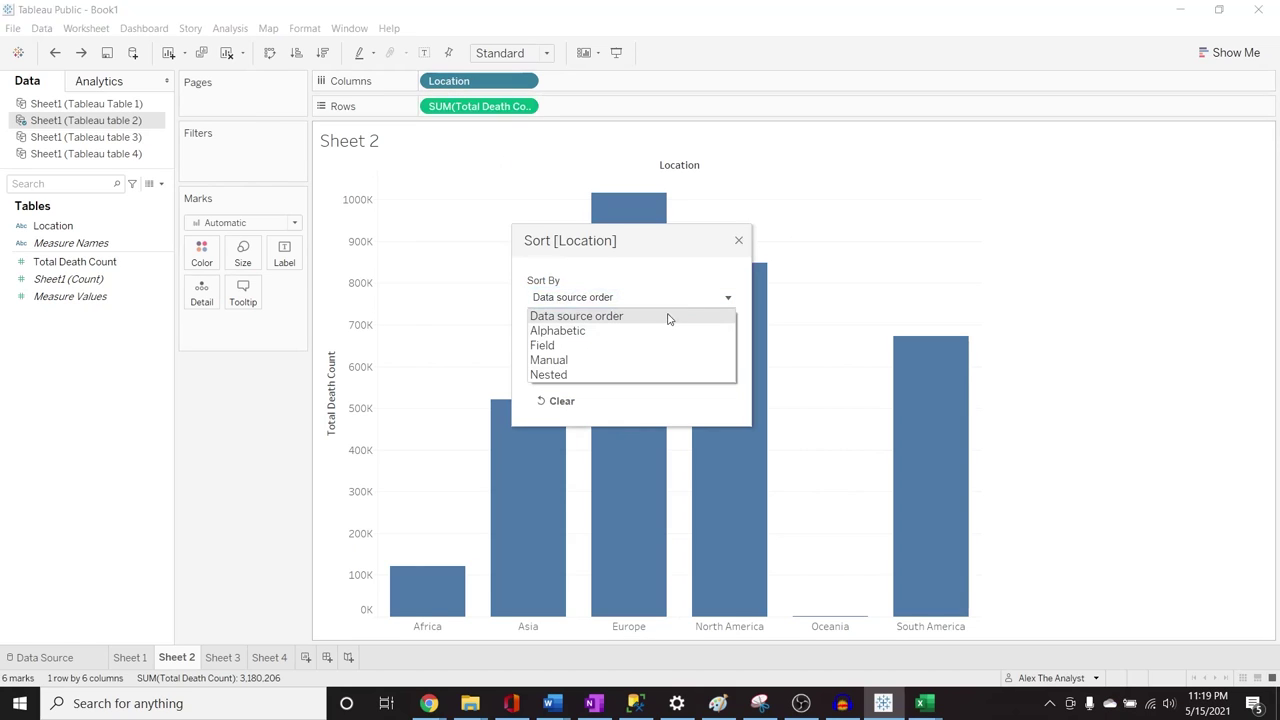
click(667, 366)
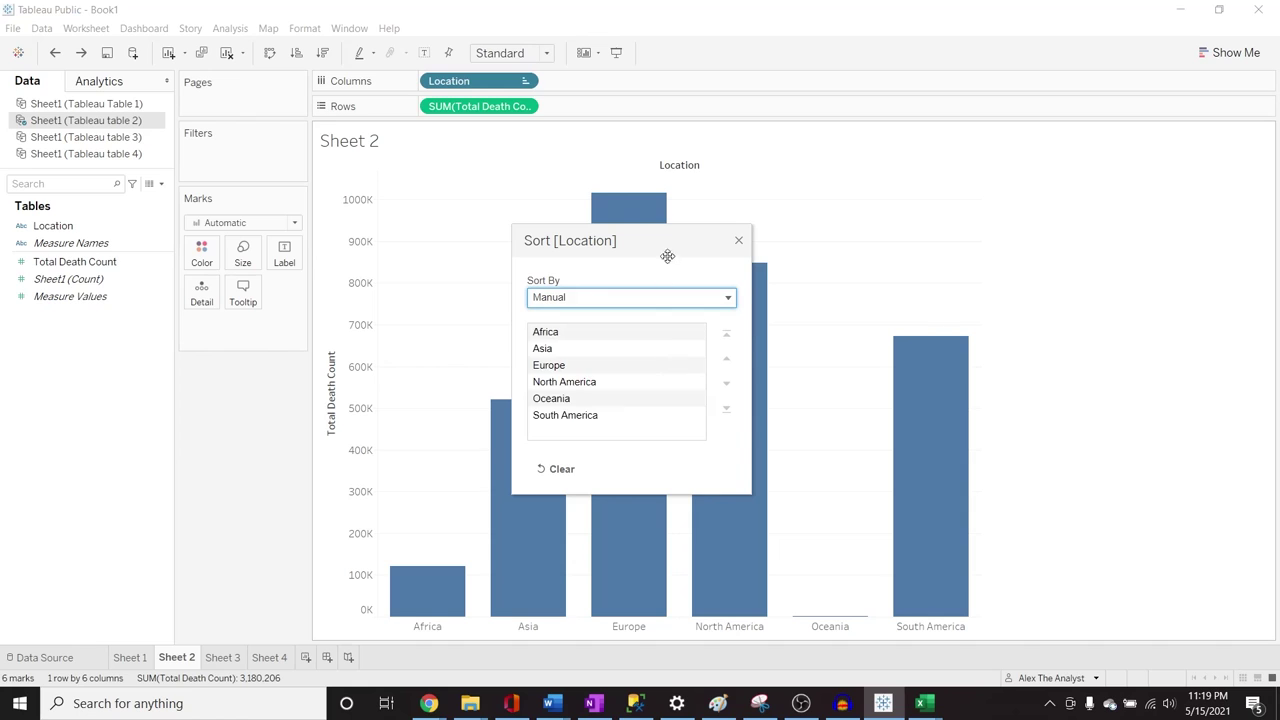
drag(666, 250, 1154, 177)
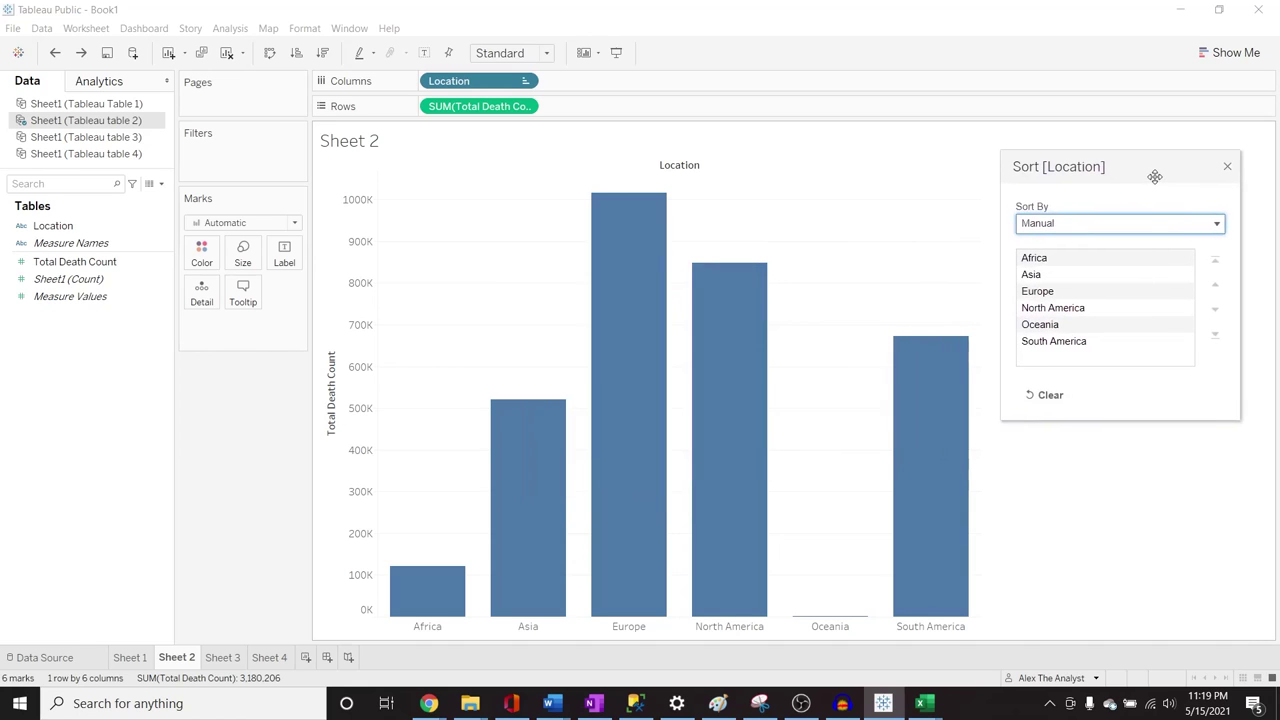
Order the continents manually as Europe, North America, South America, Asia, Africa, Oceania, and close the sort settings
click(1077, 292)
drag(1088, 264, 1090, 259)
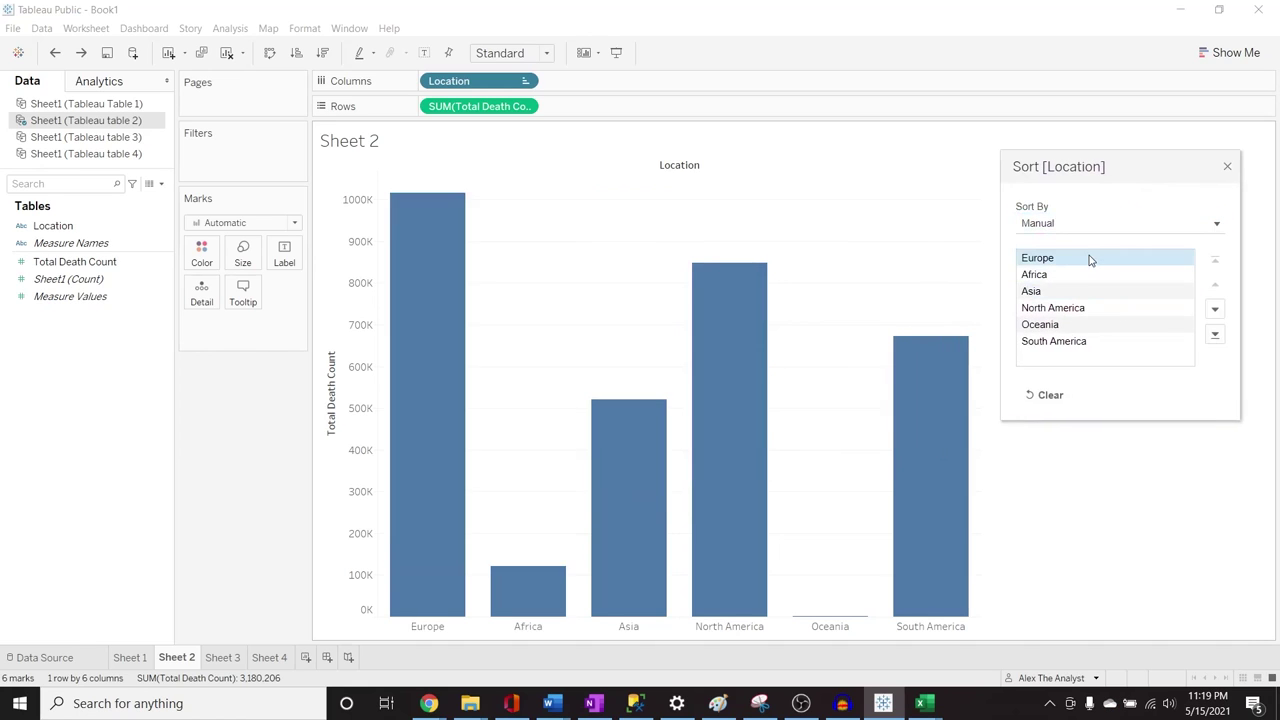
click(1092, 317)
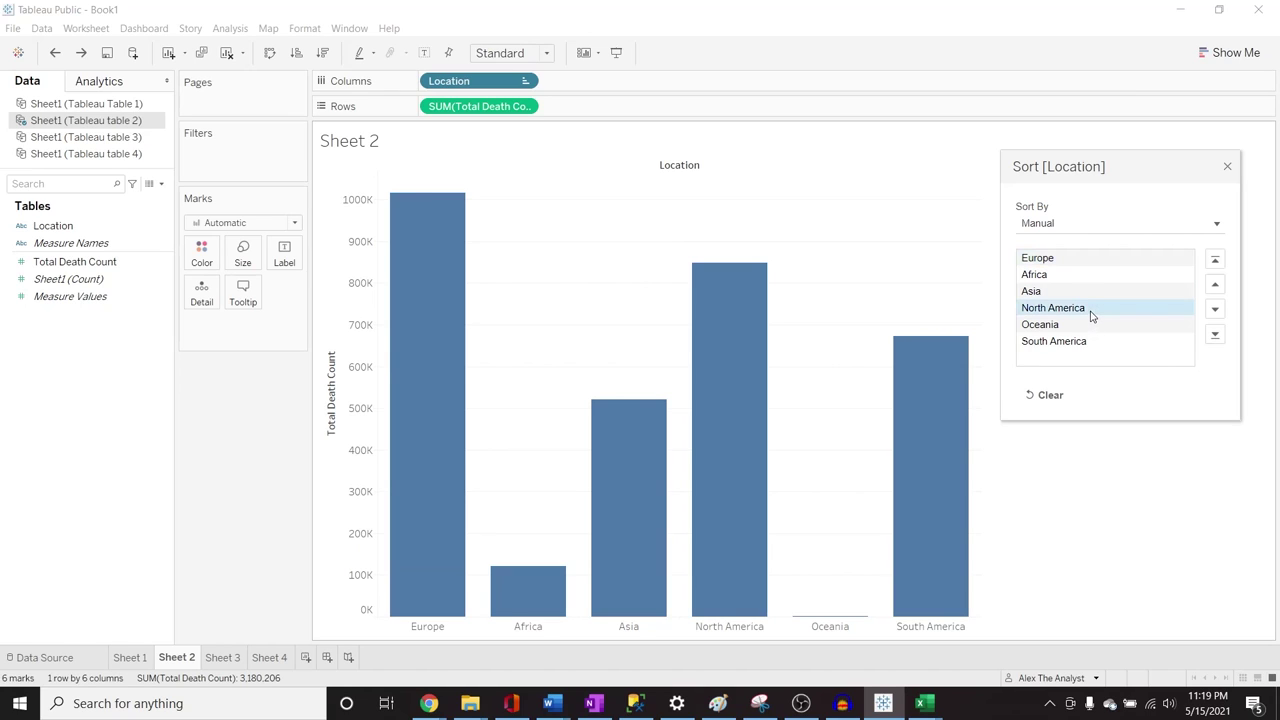
mouse_move(1092, 316)
mouse_down()
mouse_move(1089, 274)
mouse_move(1087, 291)
mouse_up()
click(1087, 309)
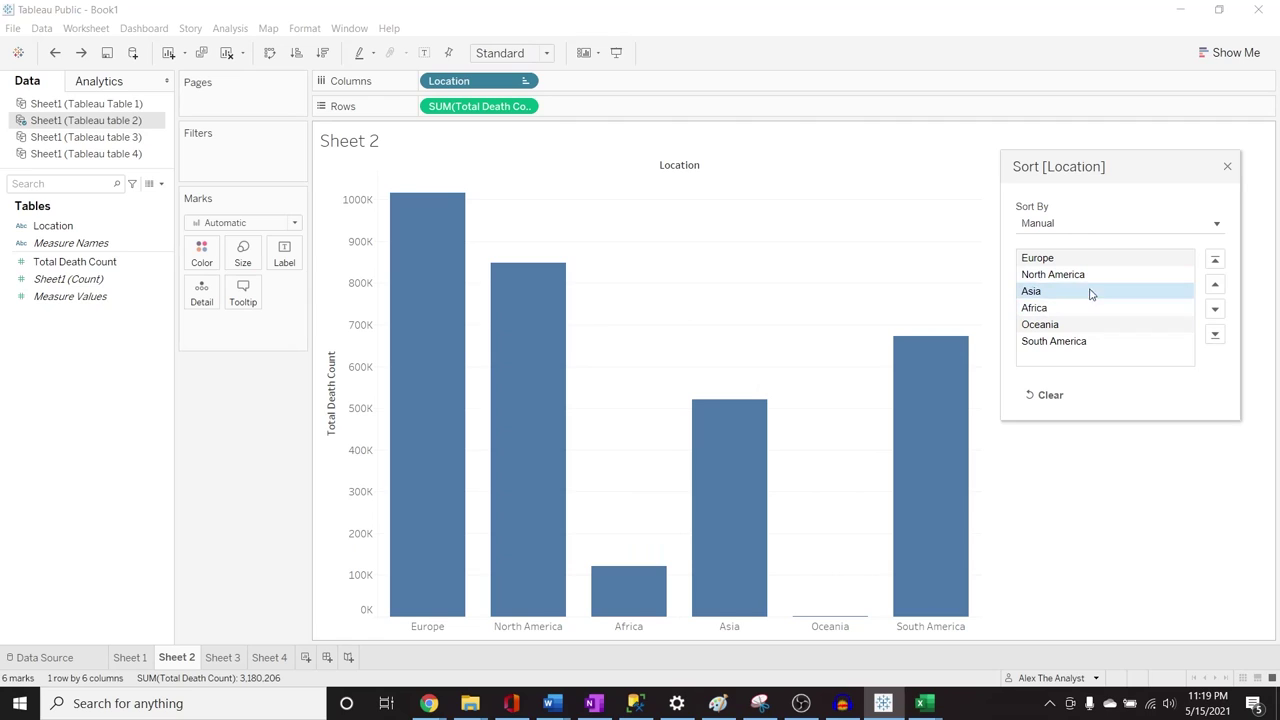
drag(1087, 342, 1086, 299)
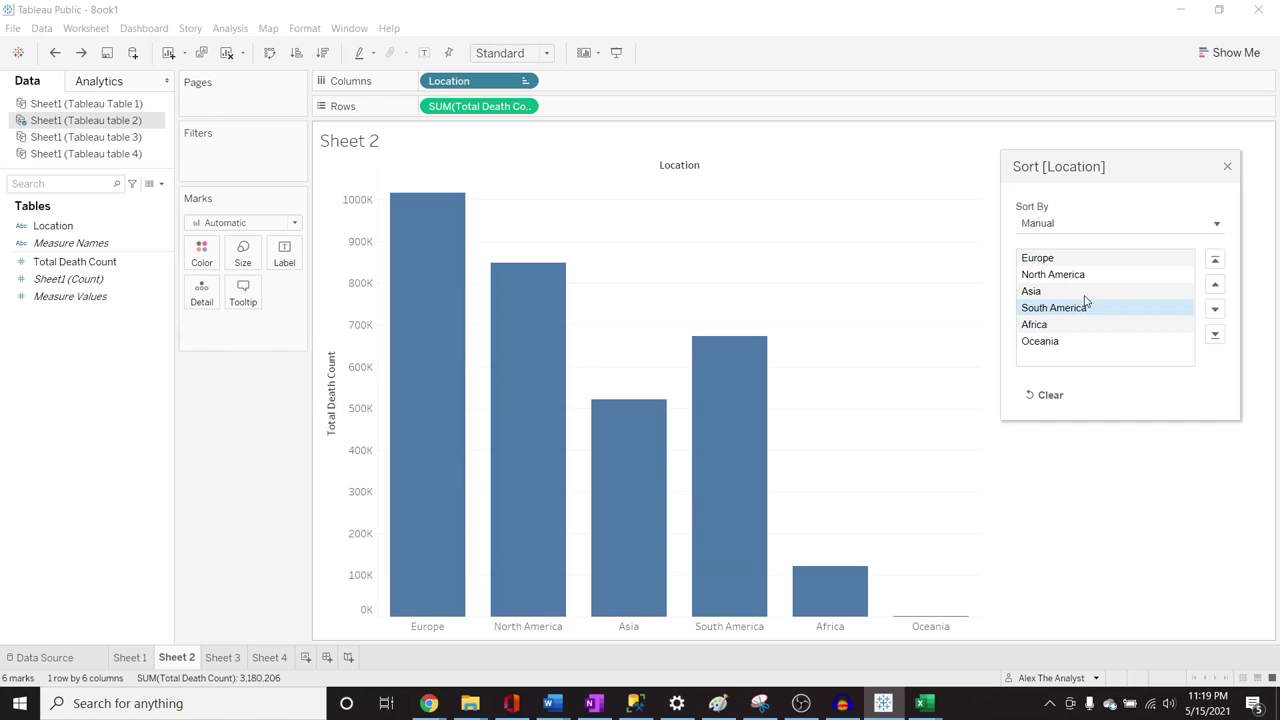
drag(1087, 310, 1090, 296)
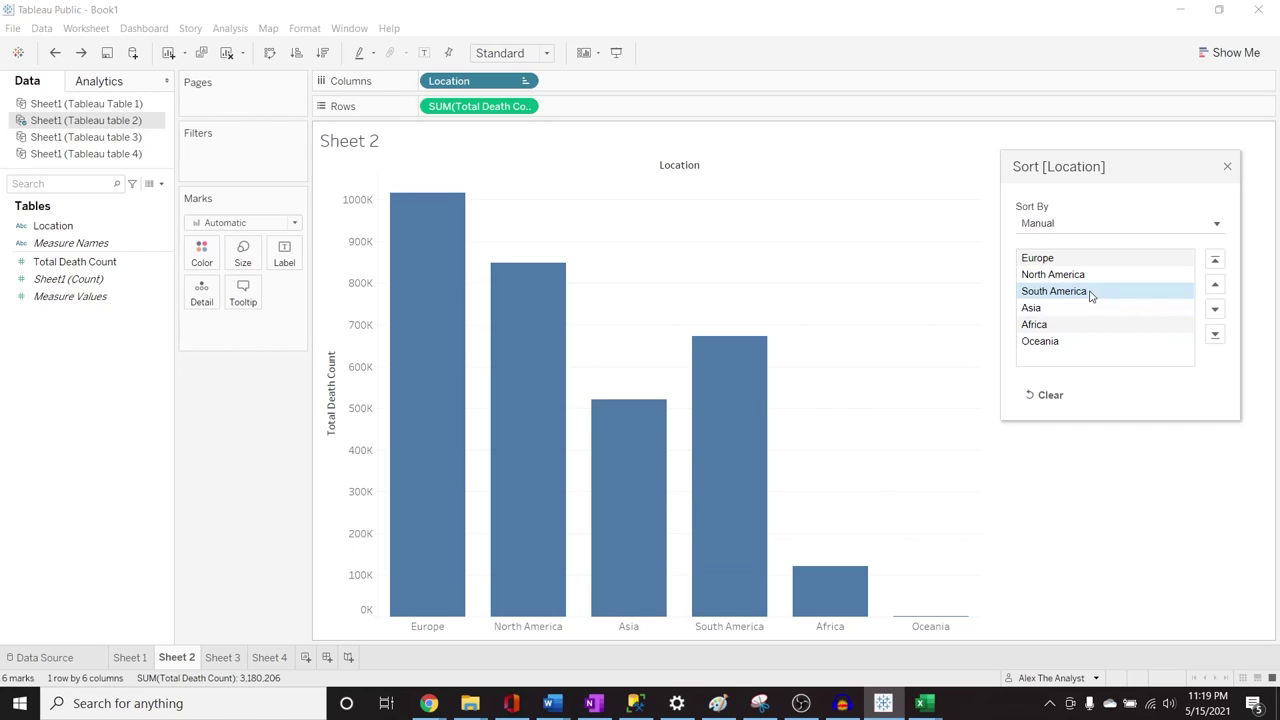
click(1223, 165)
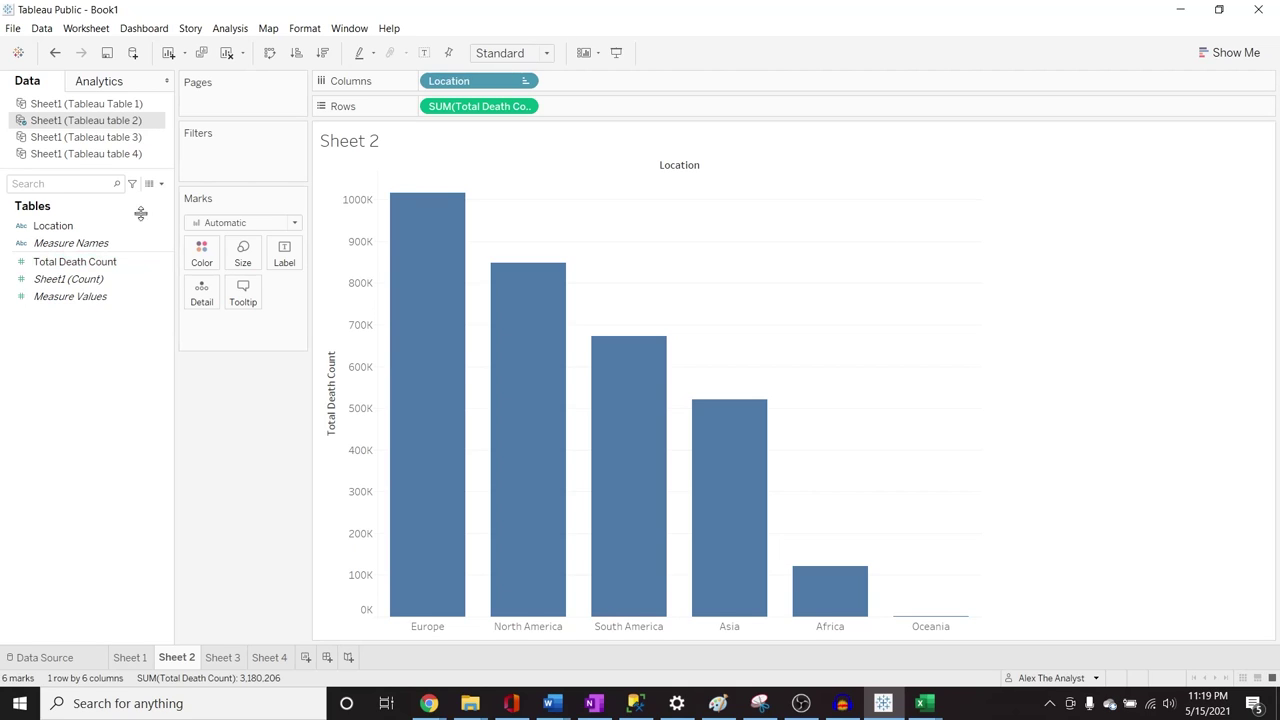
click(524, 81)
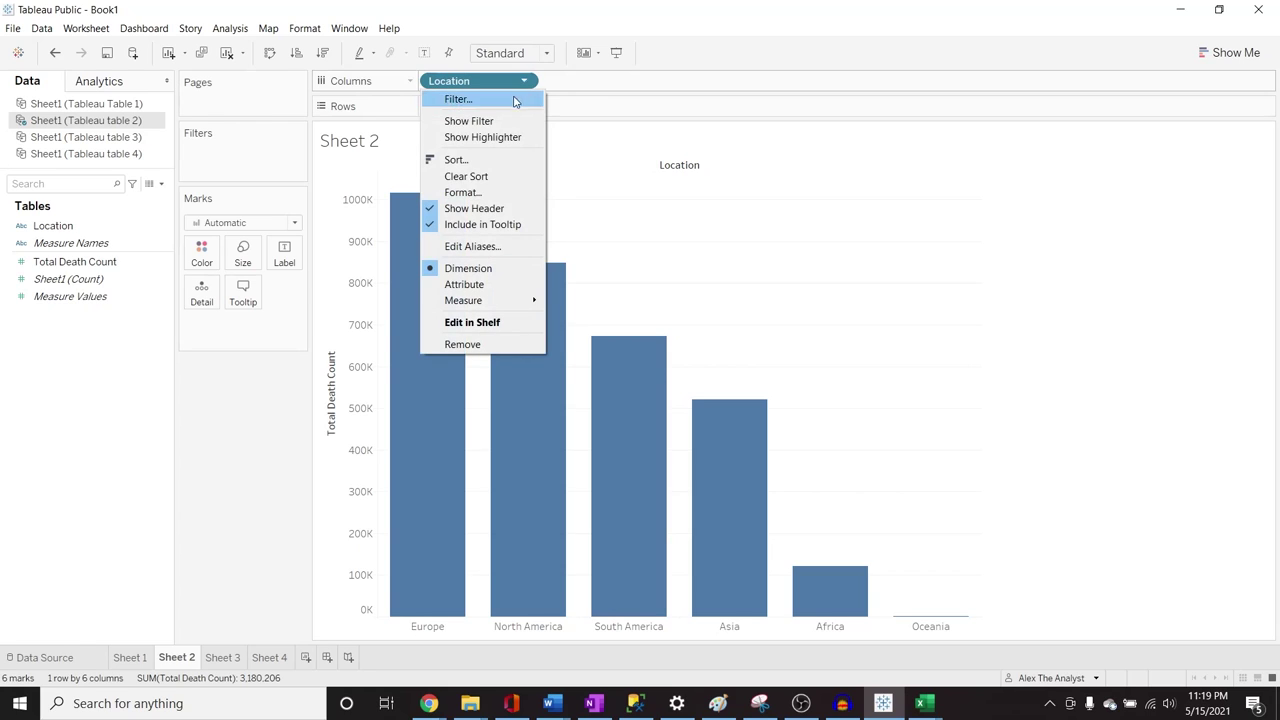
click(514, 194)
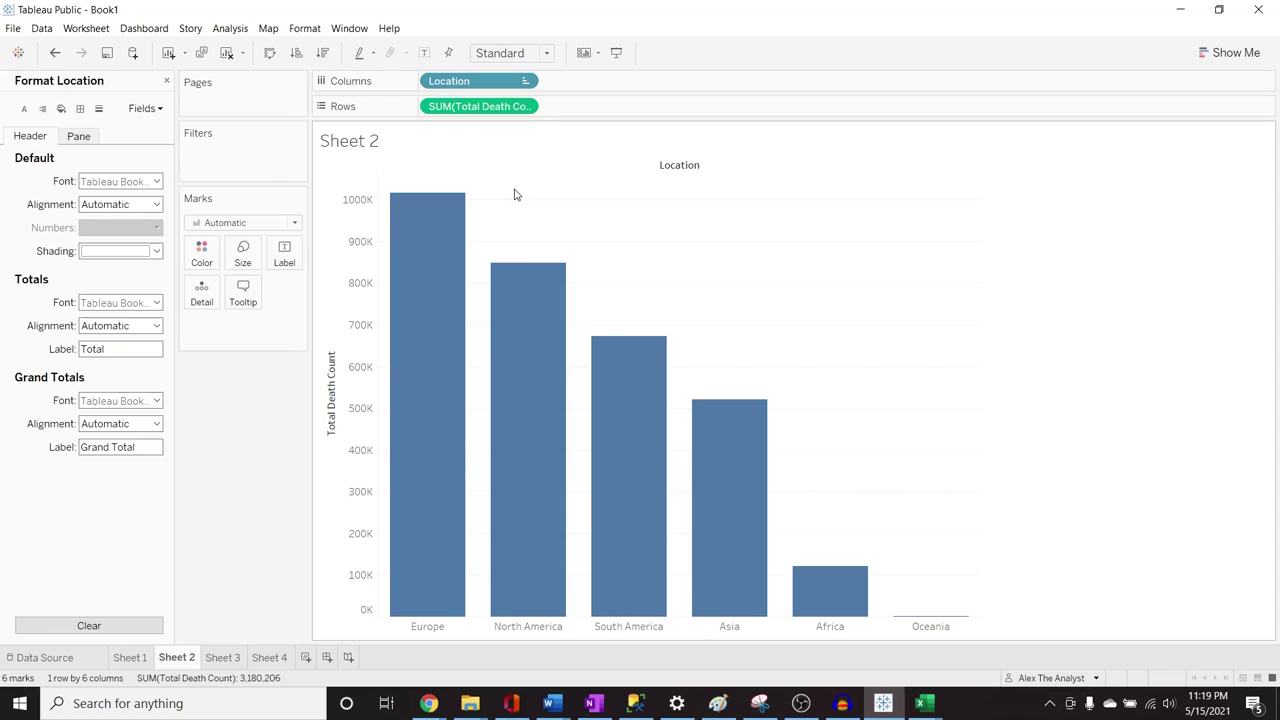
click(166, 80)
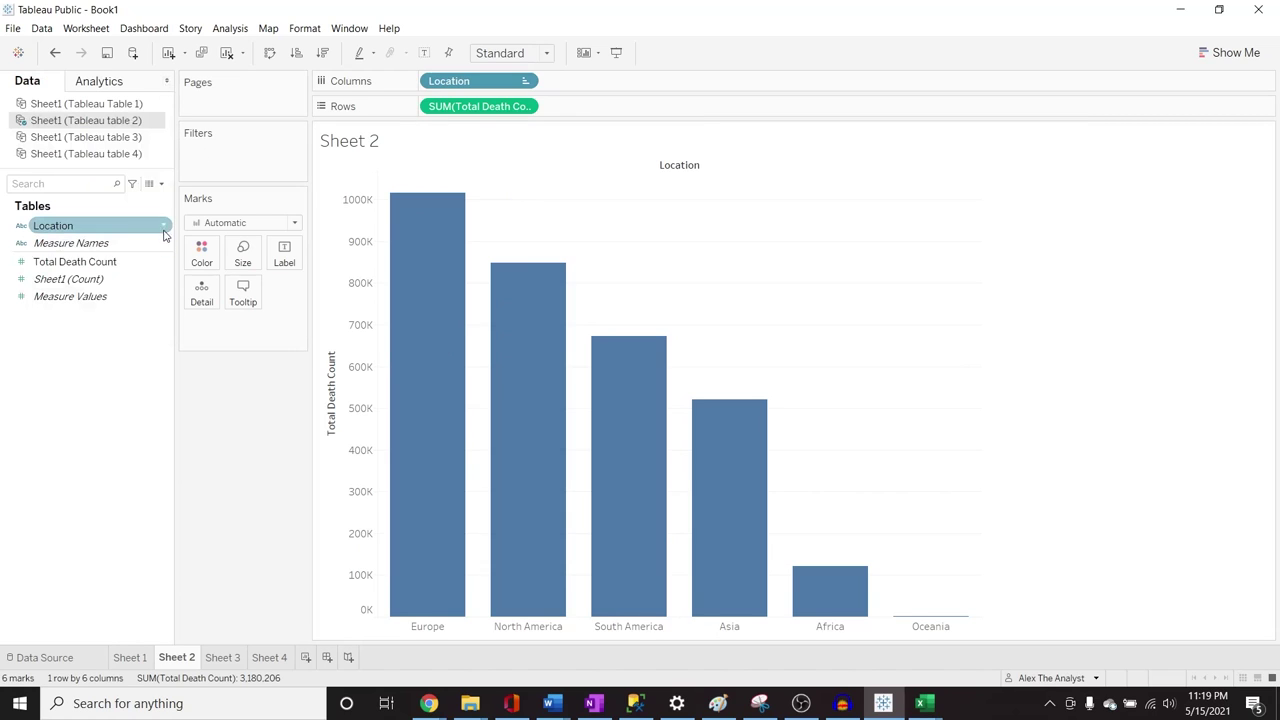
Rename the Location field in the Tableau table 2 data source as Continent
right_click(165, 227)
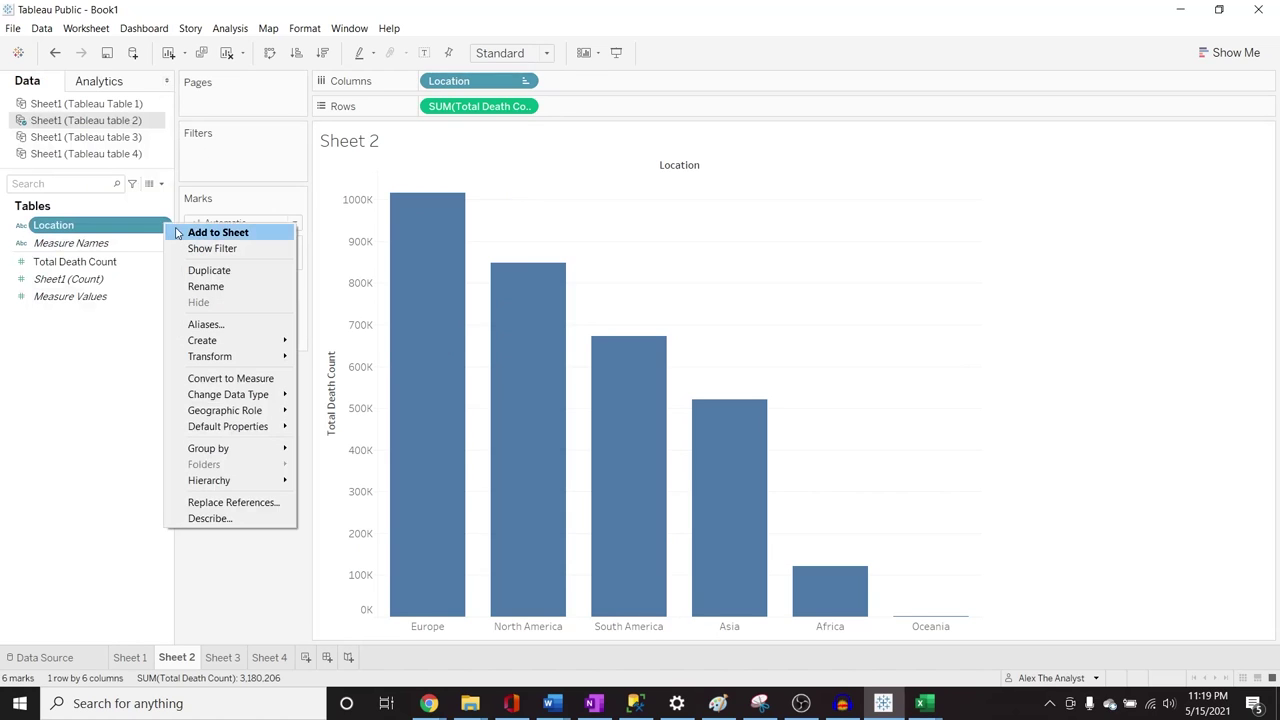
click(213, 287)
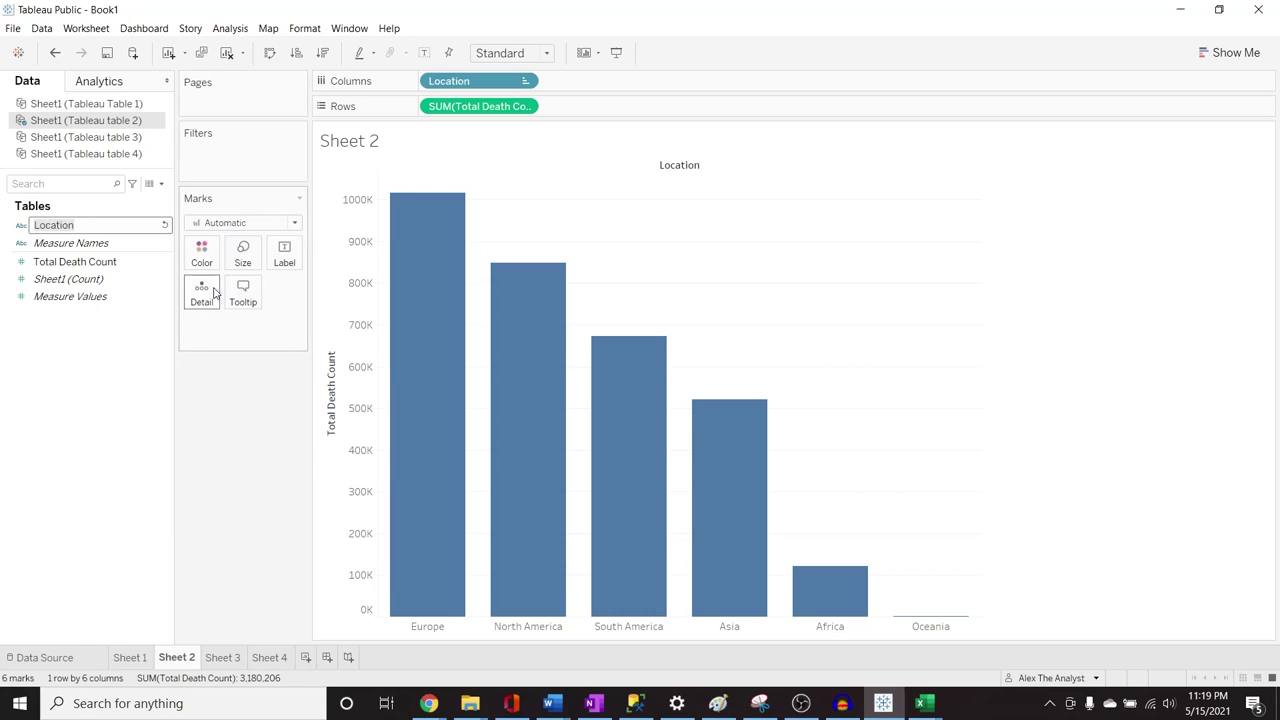
text(Continent)
click(105, 369)
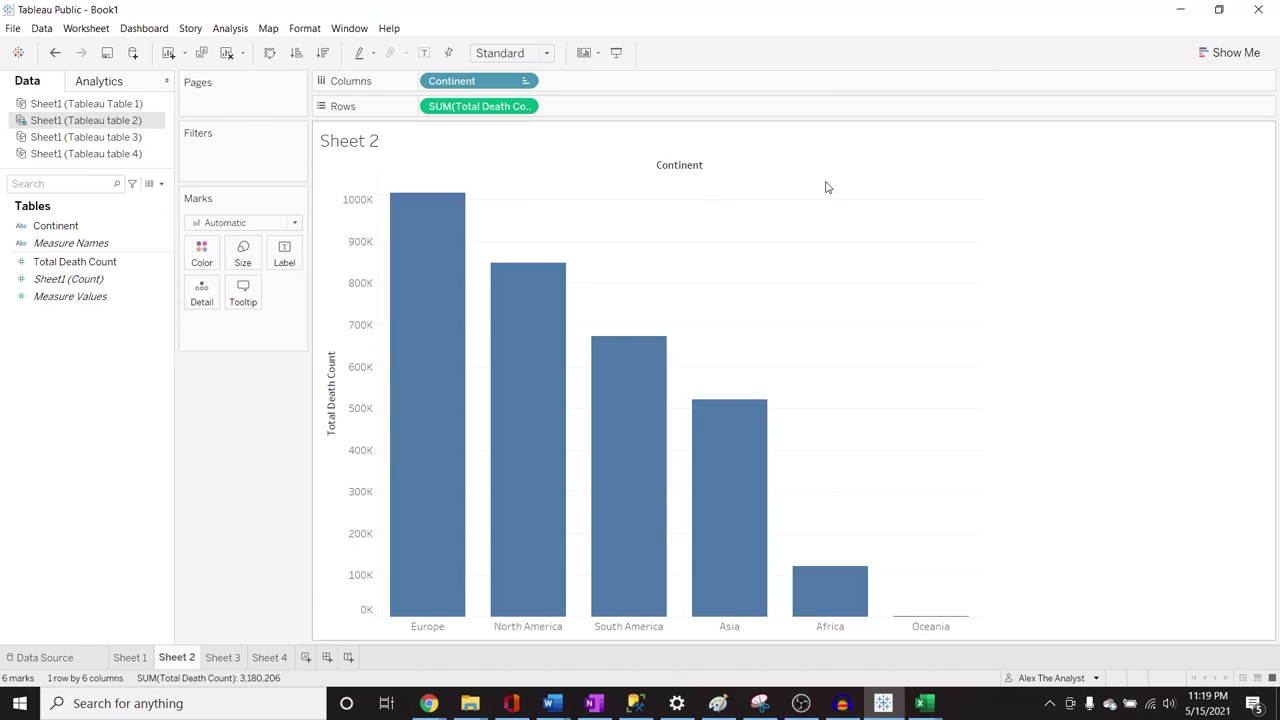
Add the Continent field to the marks and use it to color the bars
click(84, 222)
drag(84, 224, 250, 325)
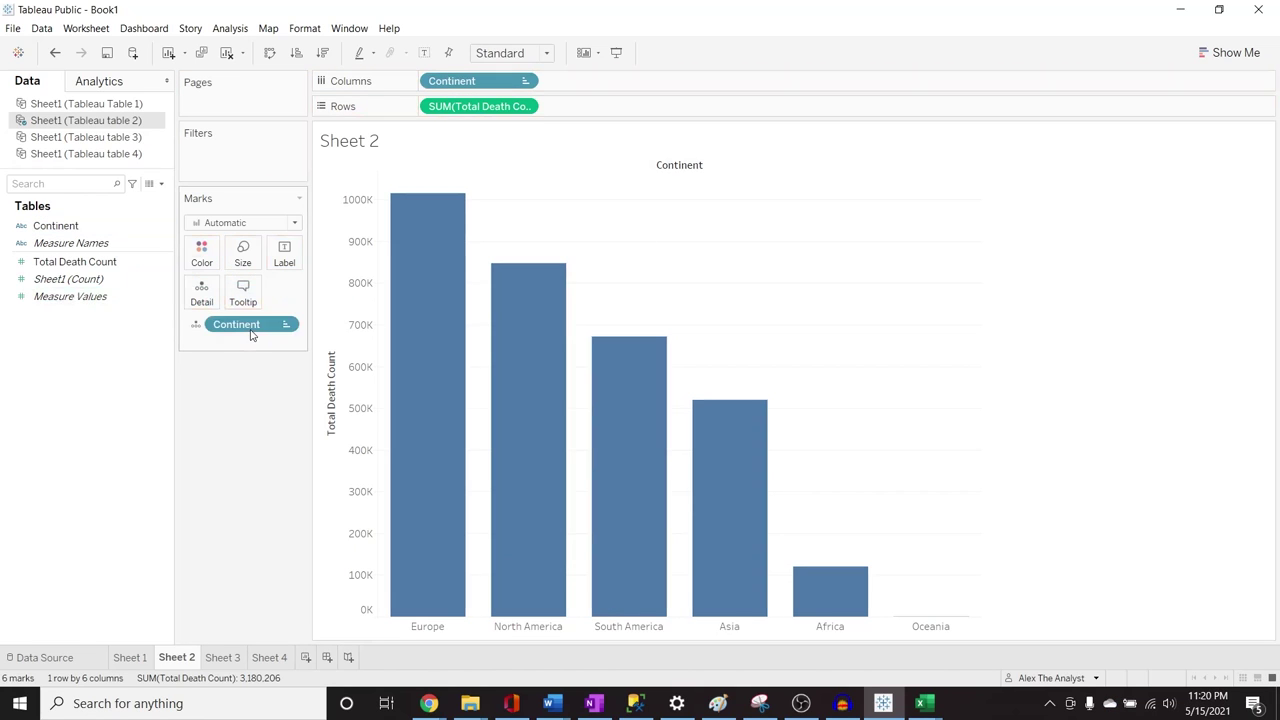
click(214, 262)
click(195, 325)
click(200, 341)
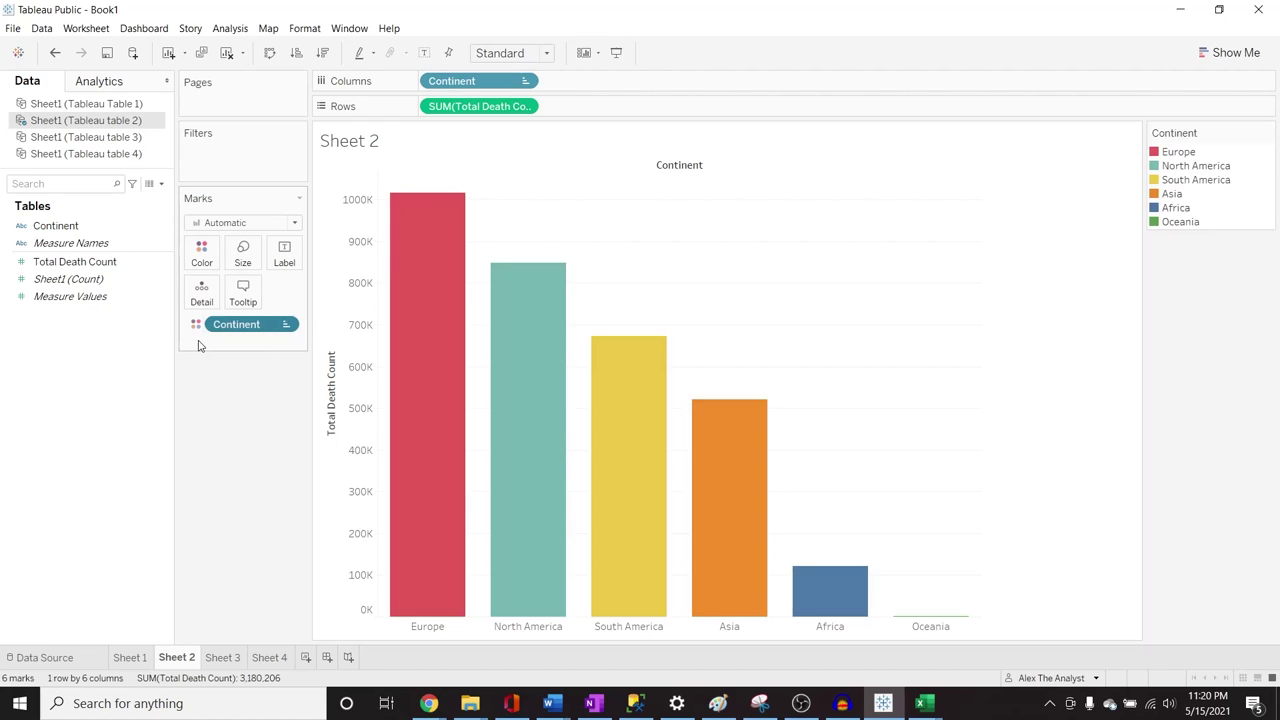
Reduce the mark size so the bars become narrower
mouse_move(445, 425)
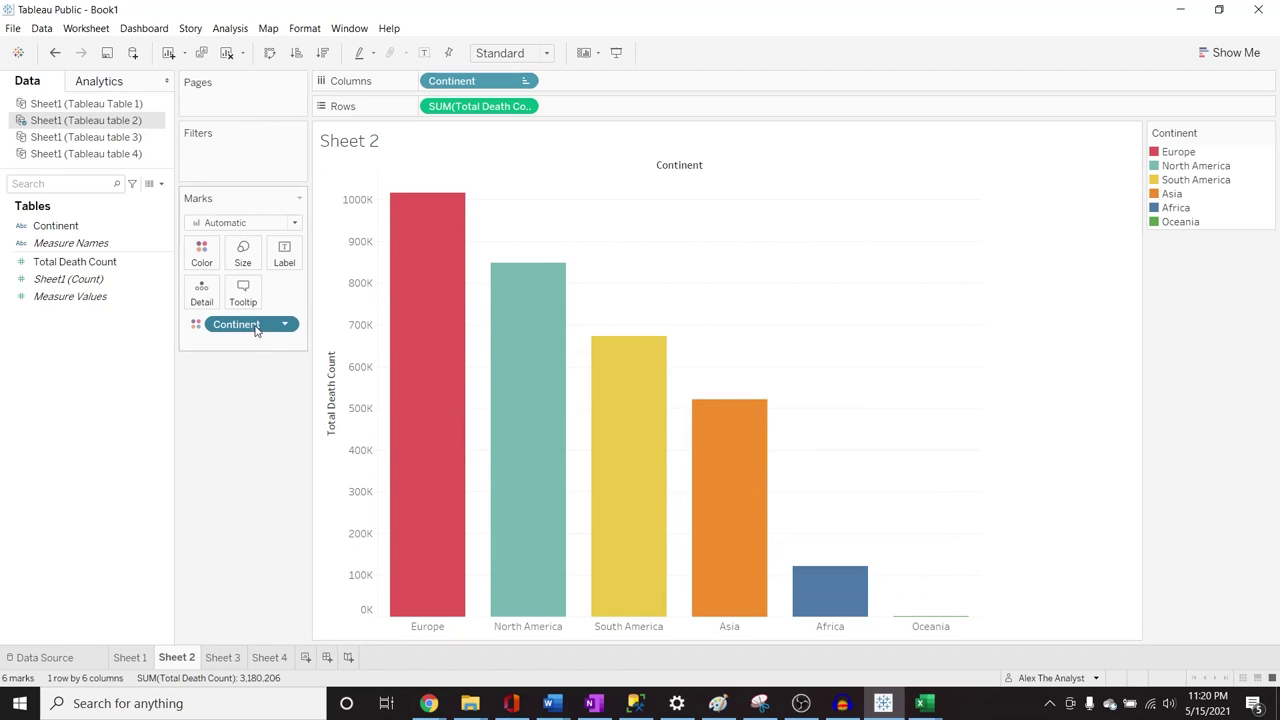
click(243, 255)
mouse_move(310, 293)
mouse_down()
mouse_move(266, 290)
mouse_move(323, 292)
mouse_move(302, 296)
mouse_up()
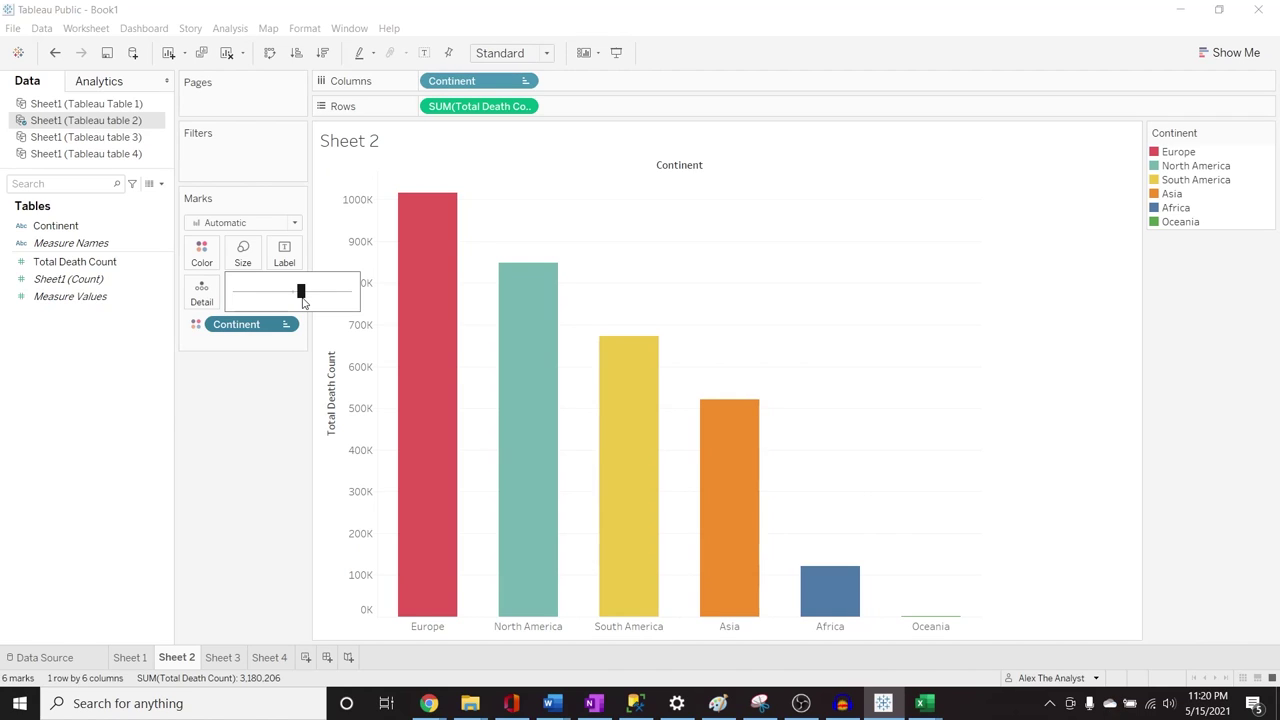
drag(302, 297, 295, 295)
click(220, 350)
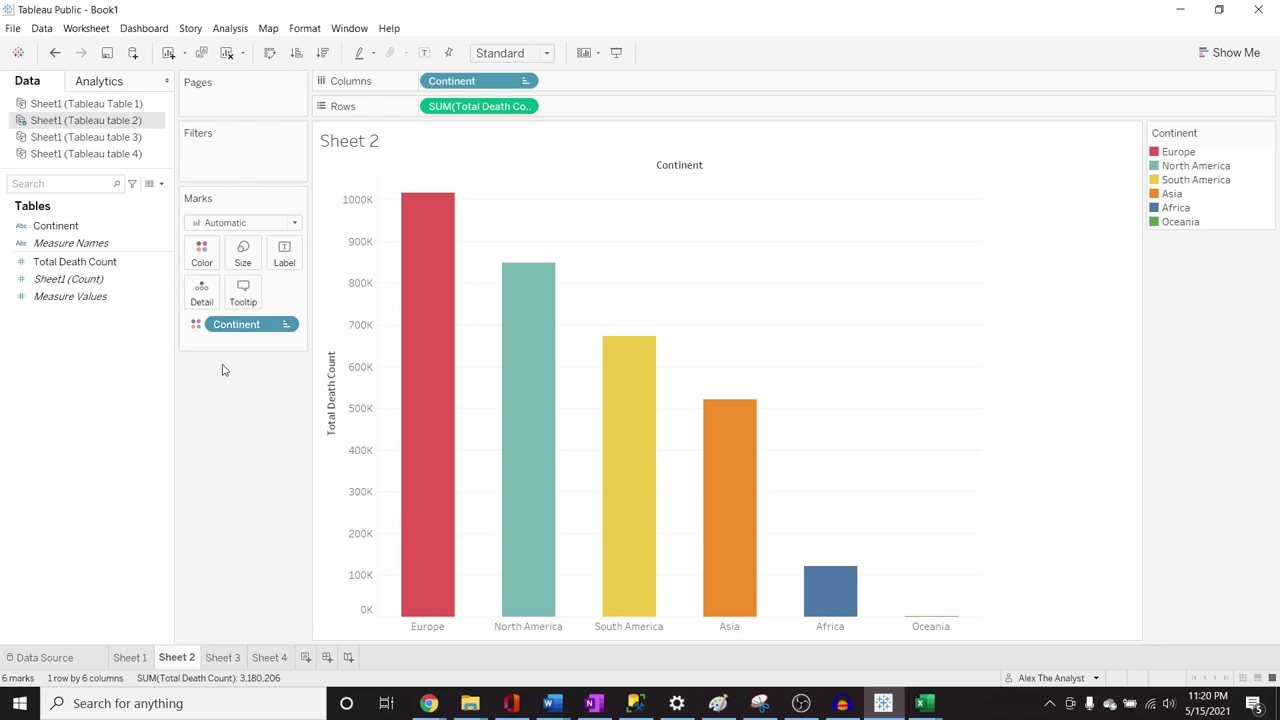
Try to switch the continent bars to the Orange color palette
click(285, 325)
click(218, 258)
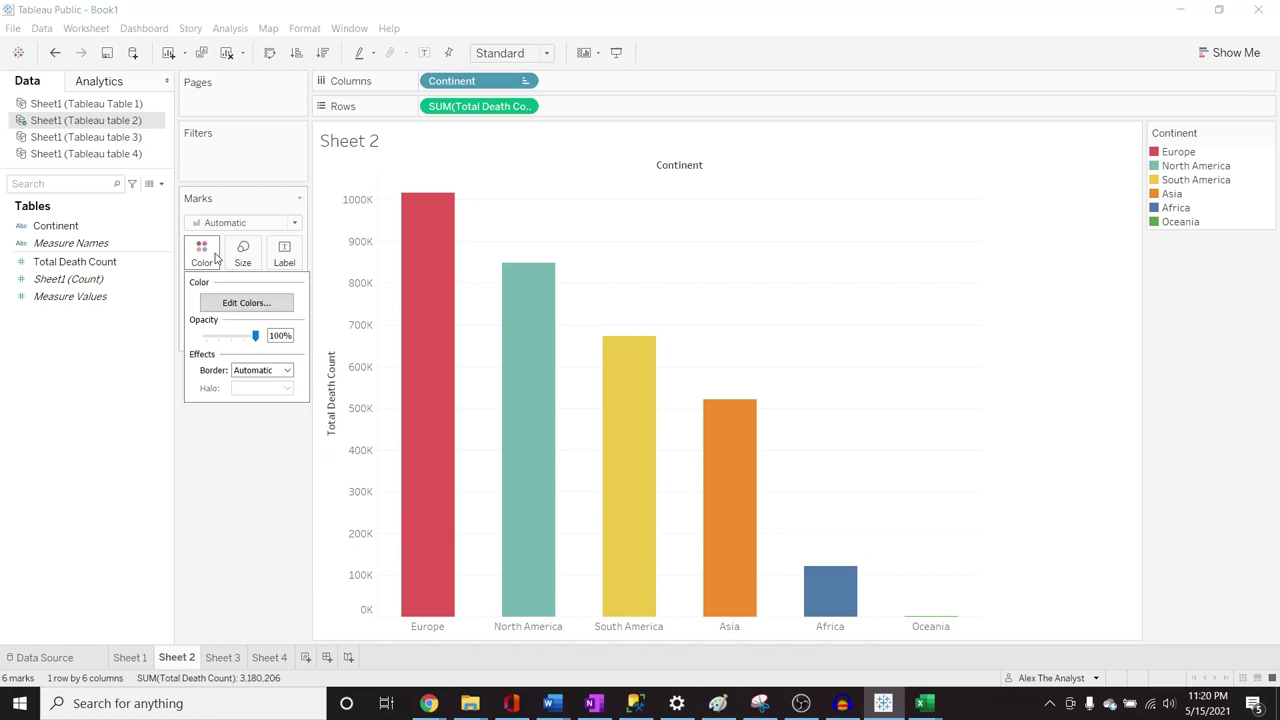
click(244, 303)
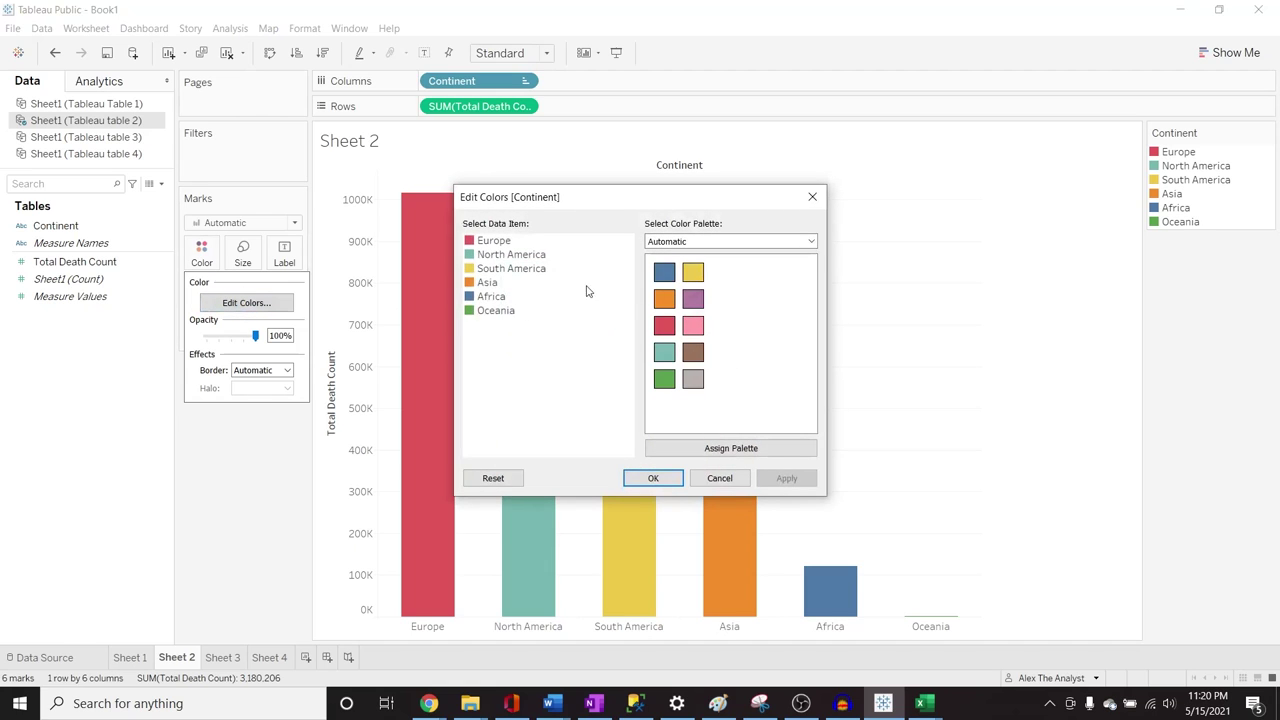
click(709, 243)
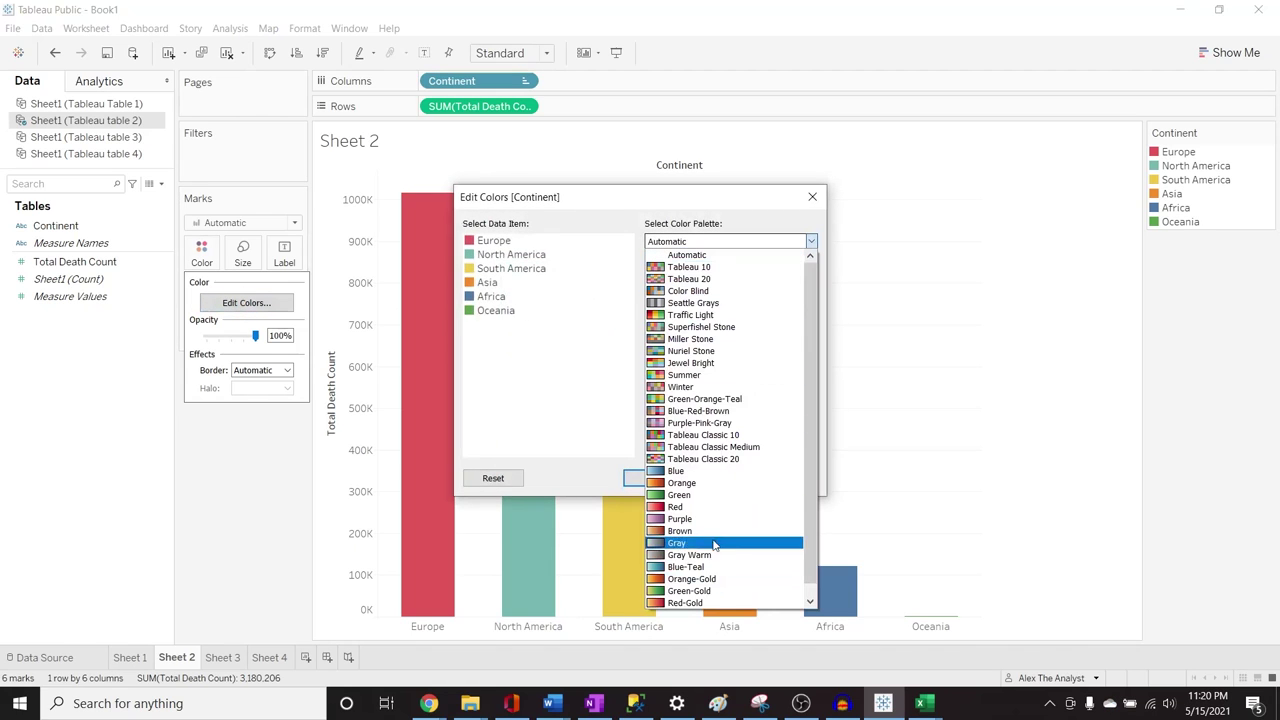
click(718, 484)
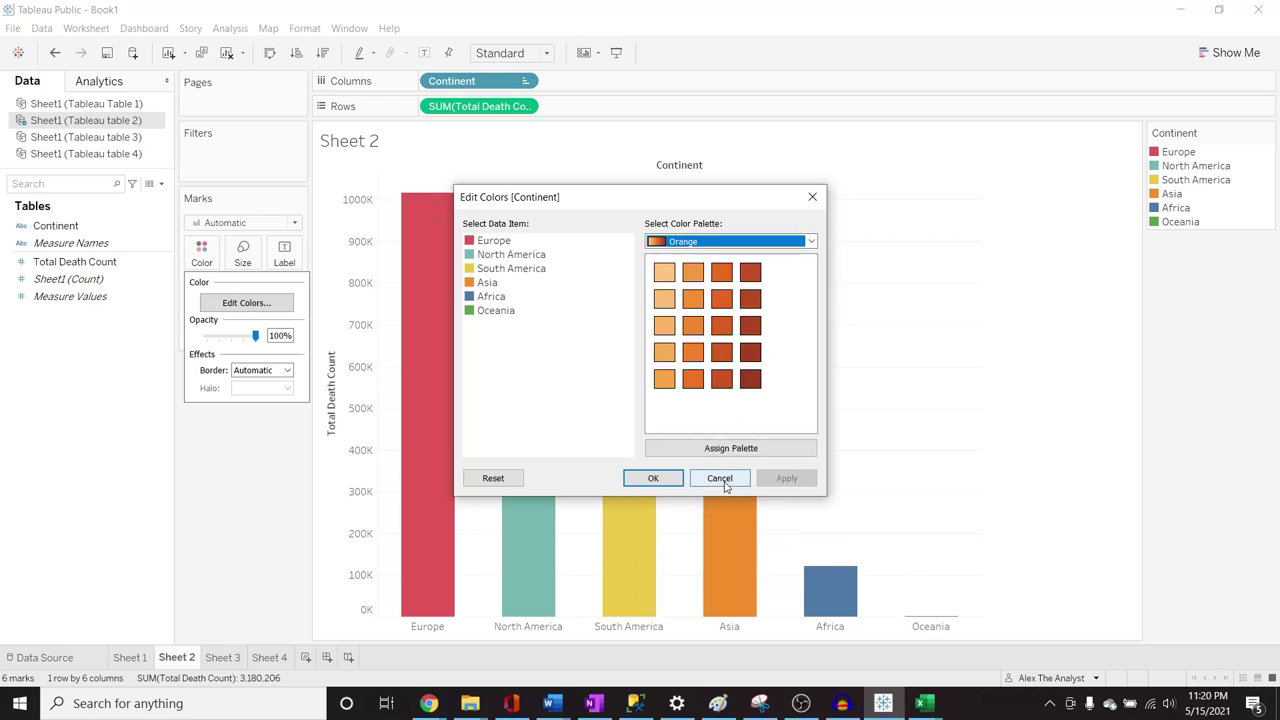
click(658, 479)
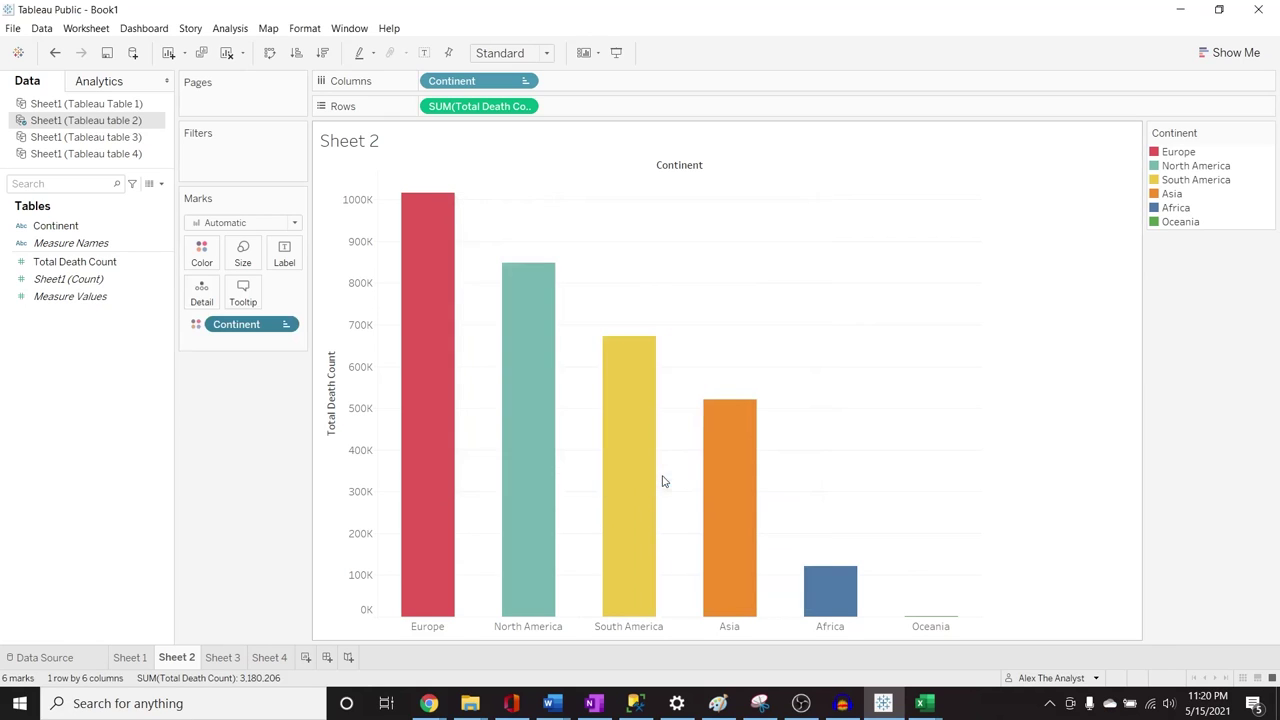
Assign the Orange color palette to the continents and apply it to the bars
click(201, 252)
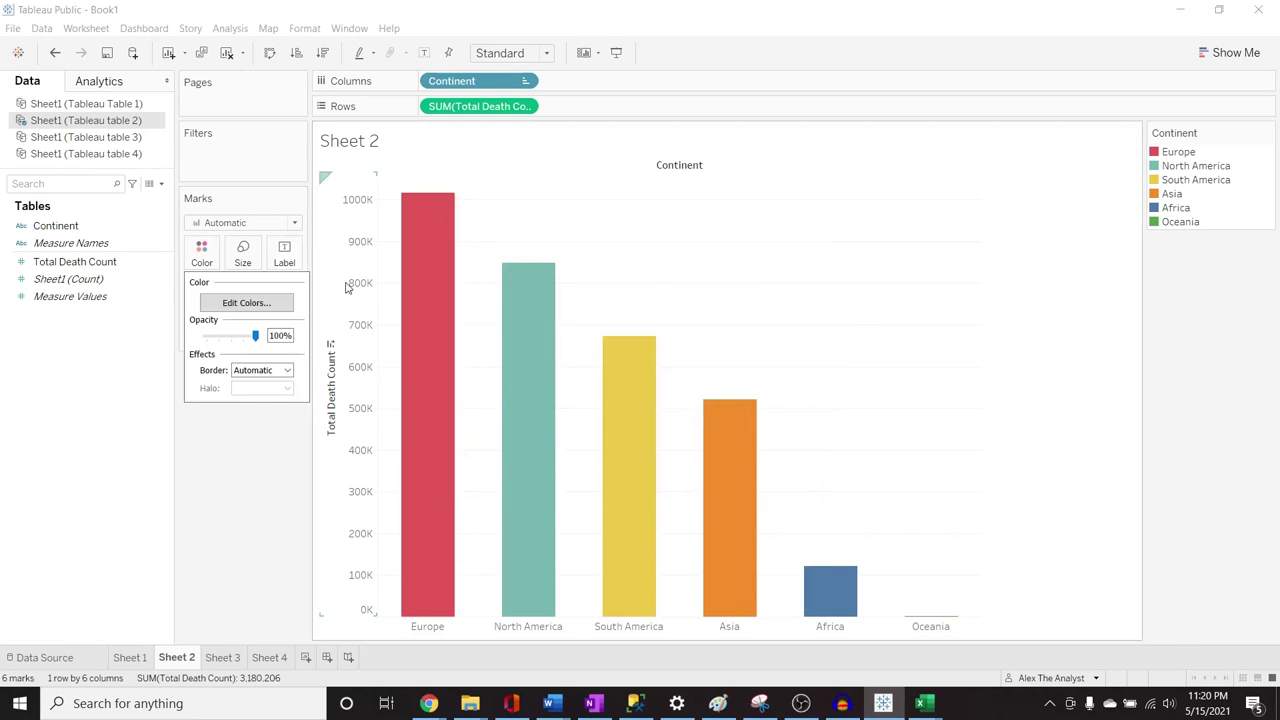
click(247, 302)
click(715, 245)
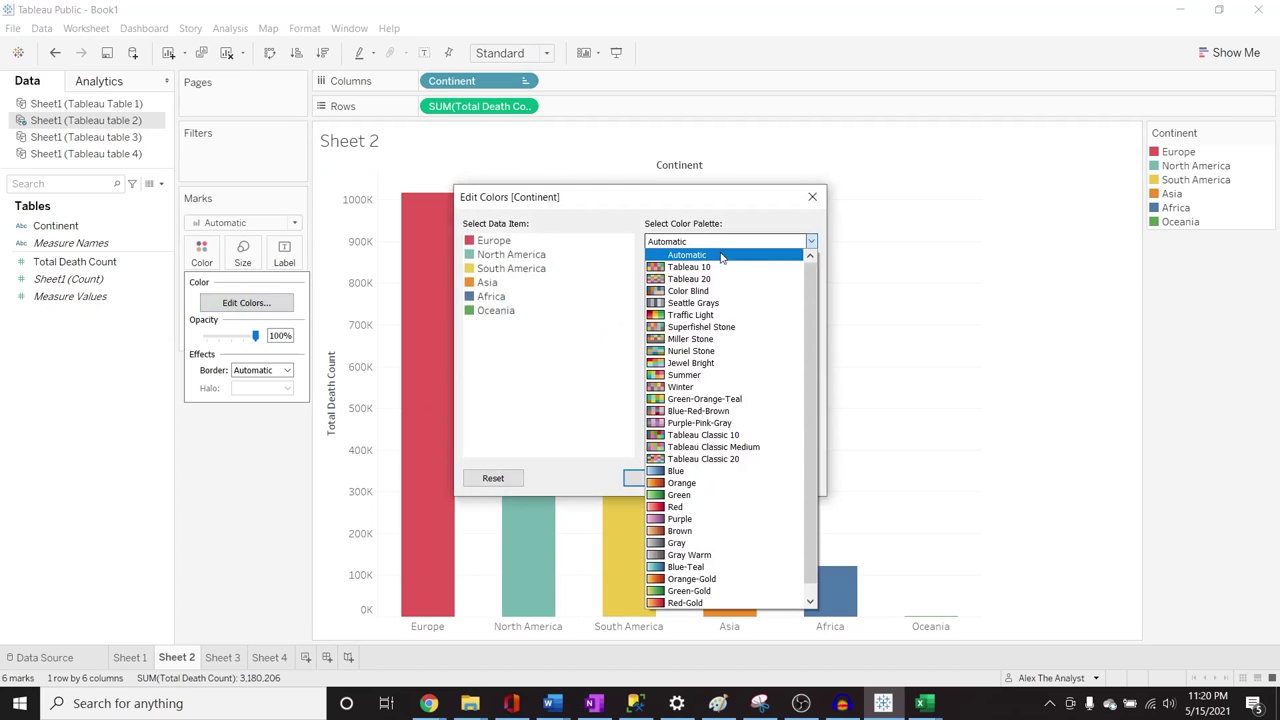
click(720, 483)
click(743, 449)
click(775, 480)
click(653, 478)
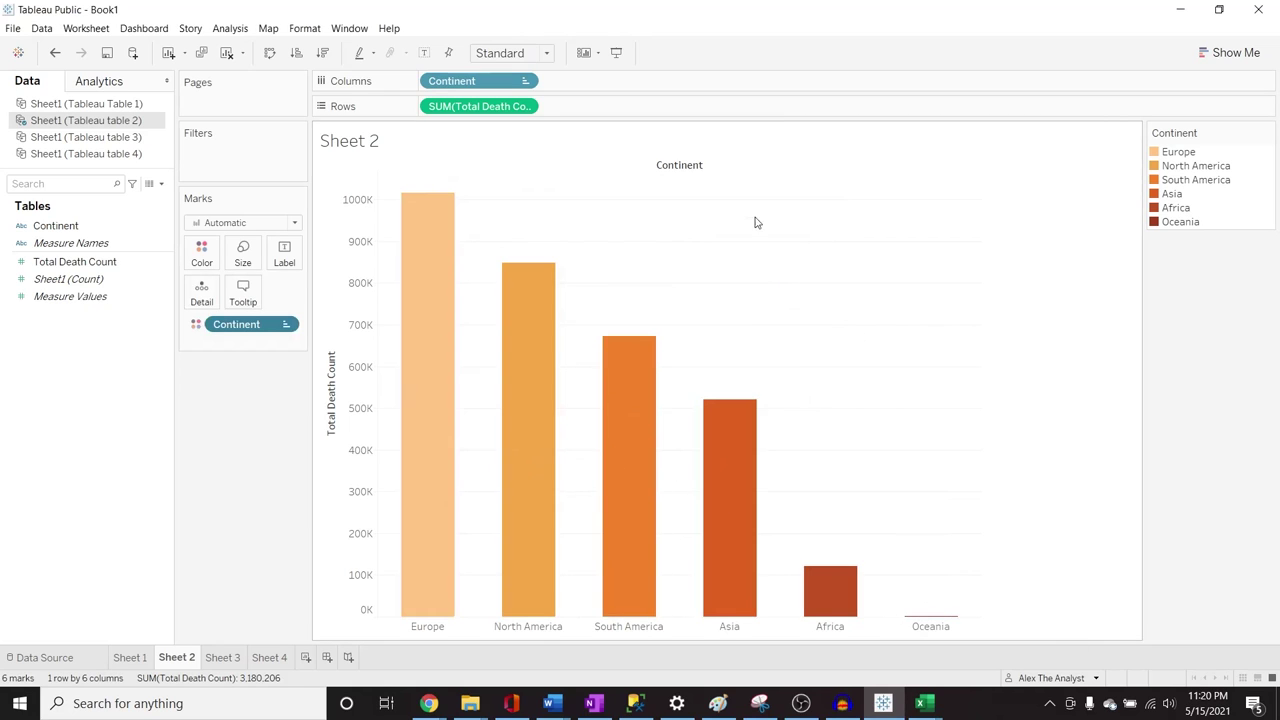
click(200, 257)
click(246, 302)
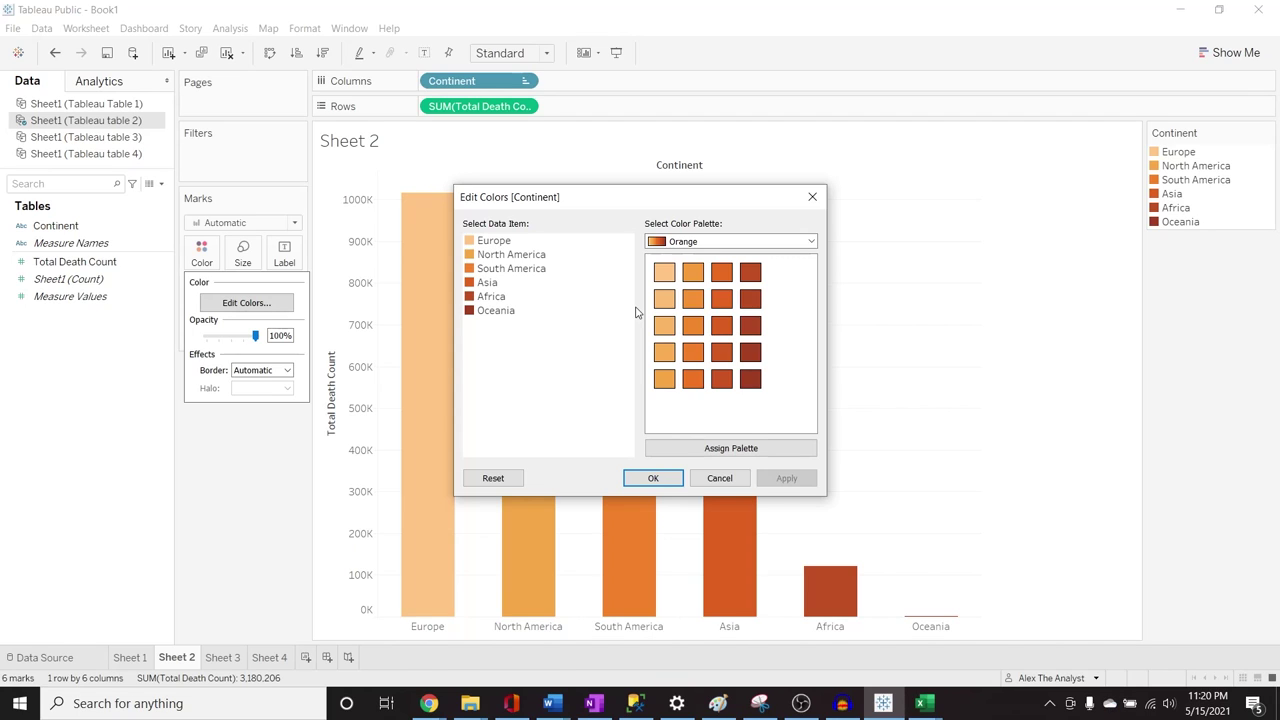
click(813, 196)
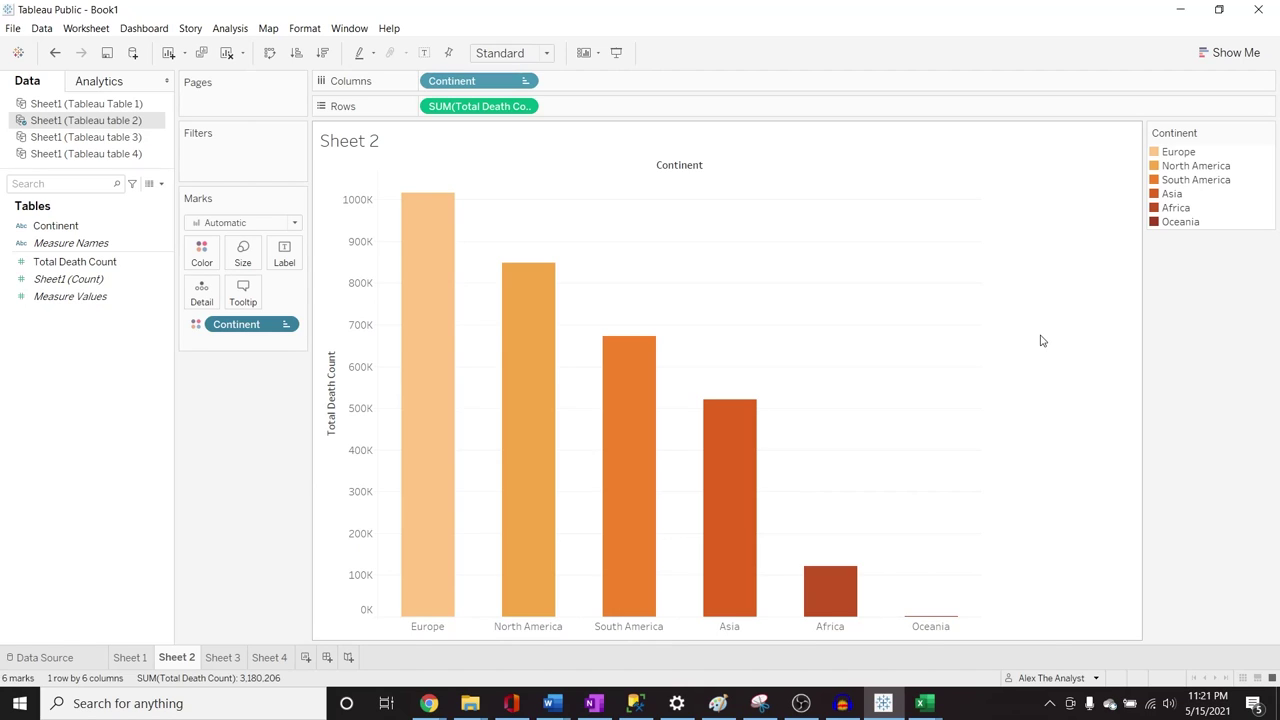
click(203, 252)
click(260, 302)
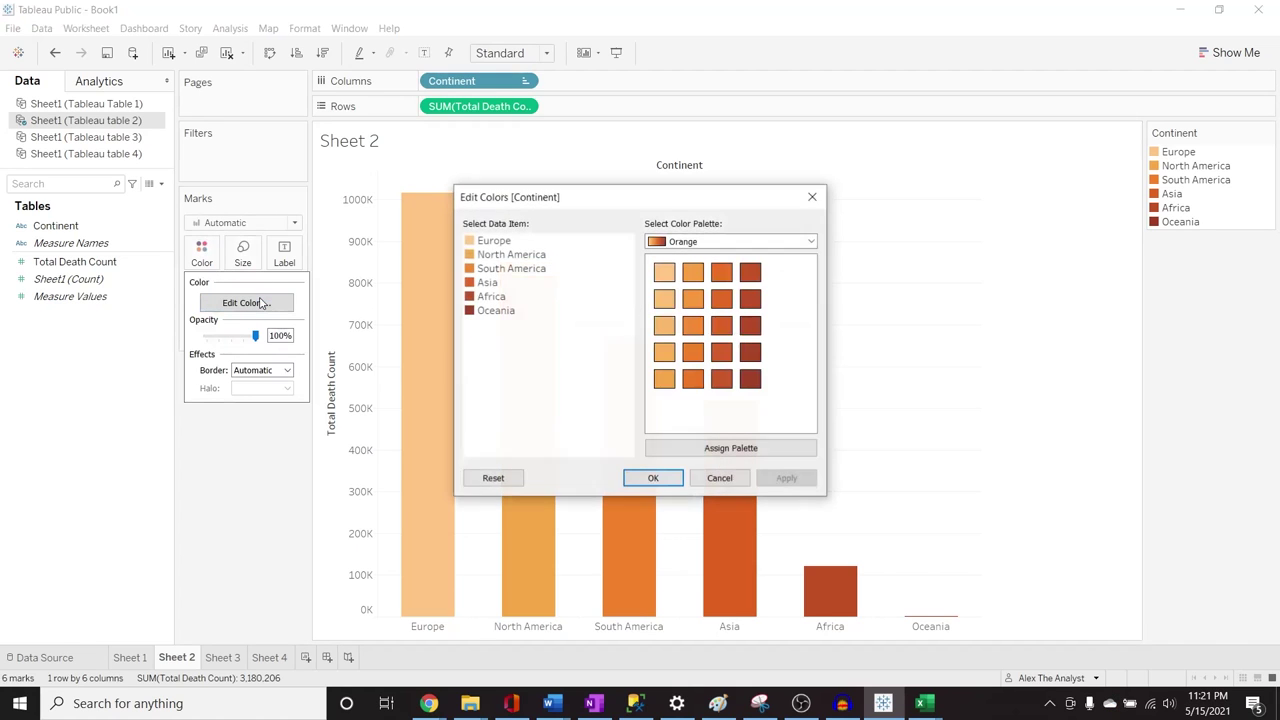
click(708, 242)
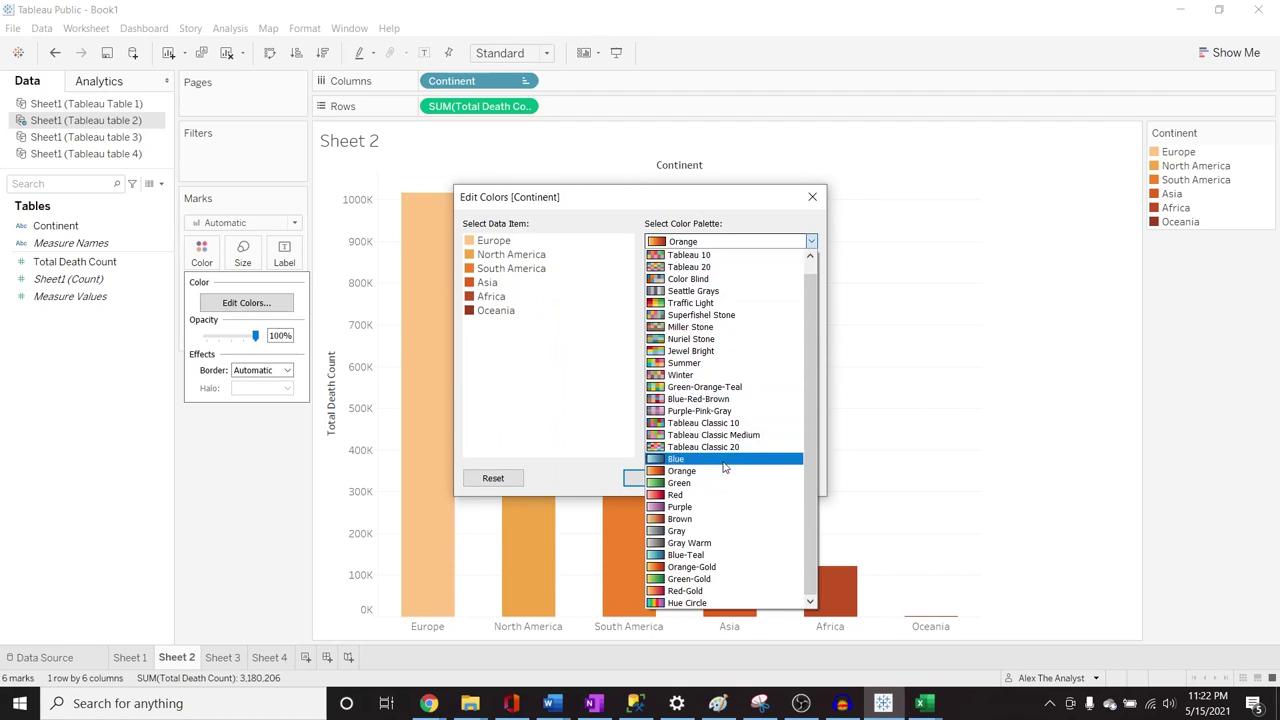
click(1105, 283)
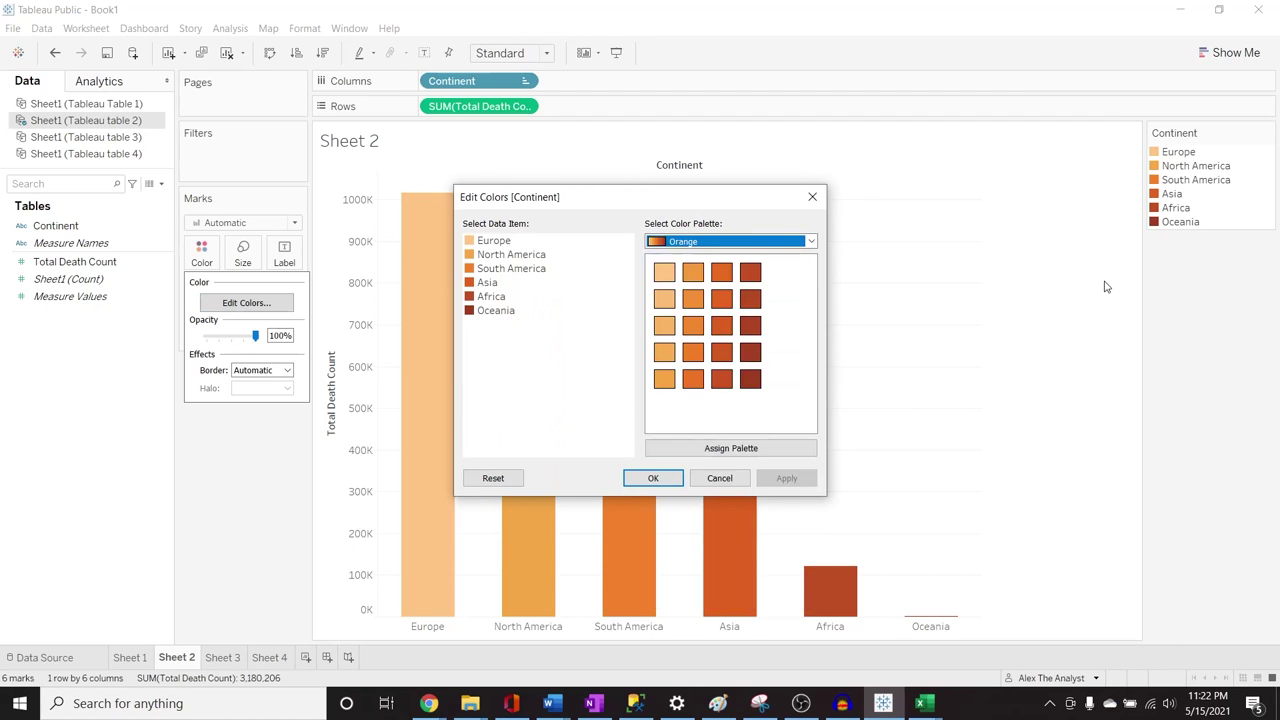
click(715, 481)
Undo the Orange palette, the narrower bar size and the coloring by Continent on the bars
key(ctrl+shift+b)
key(ctrl+shift+b)
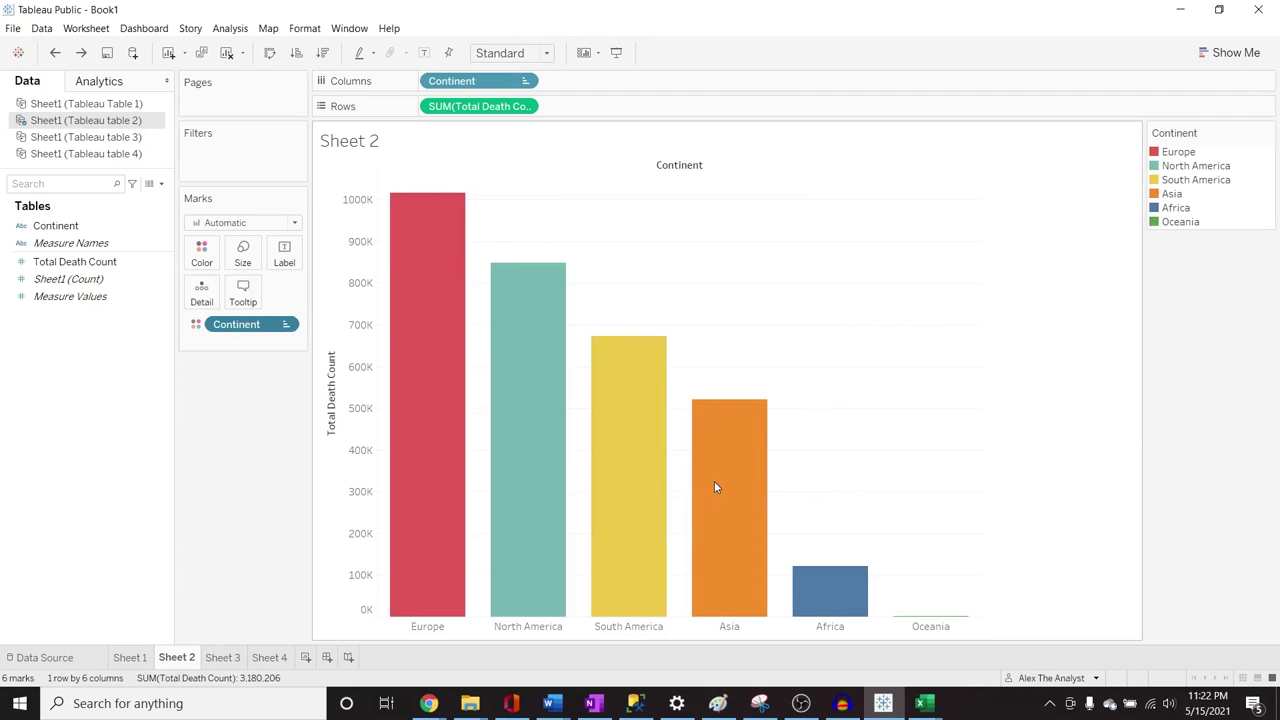
key(ctrl+z)
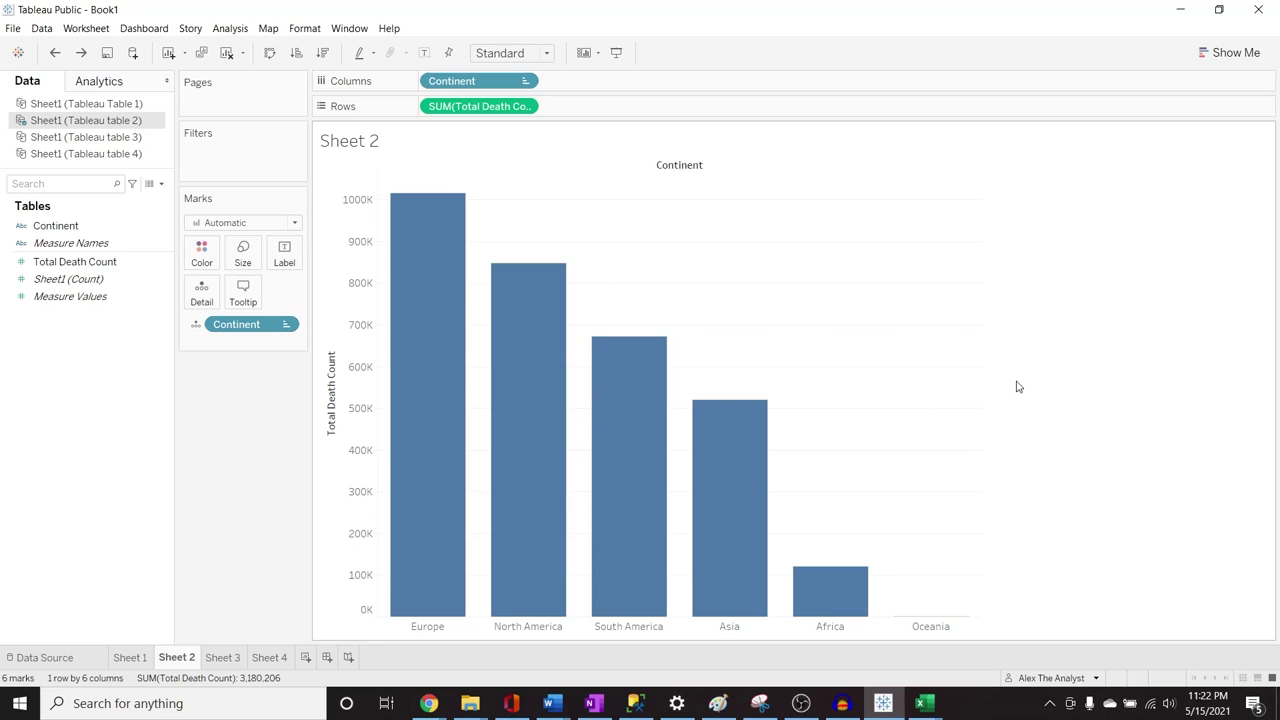
Try a fixed range for the Total Death Count axis with the end set to 1200000
click(1245, 54)
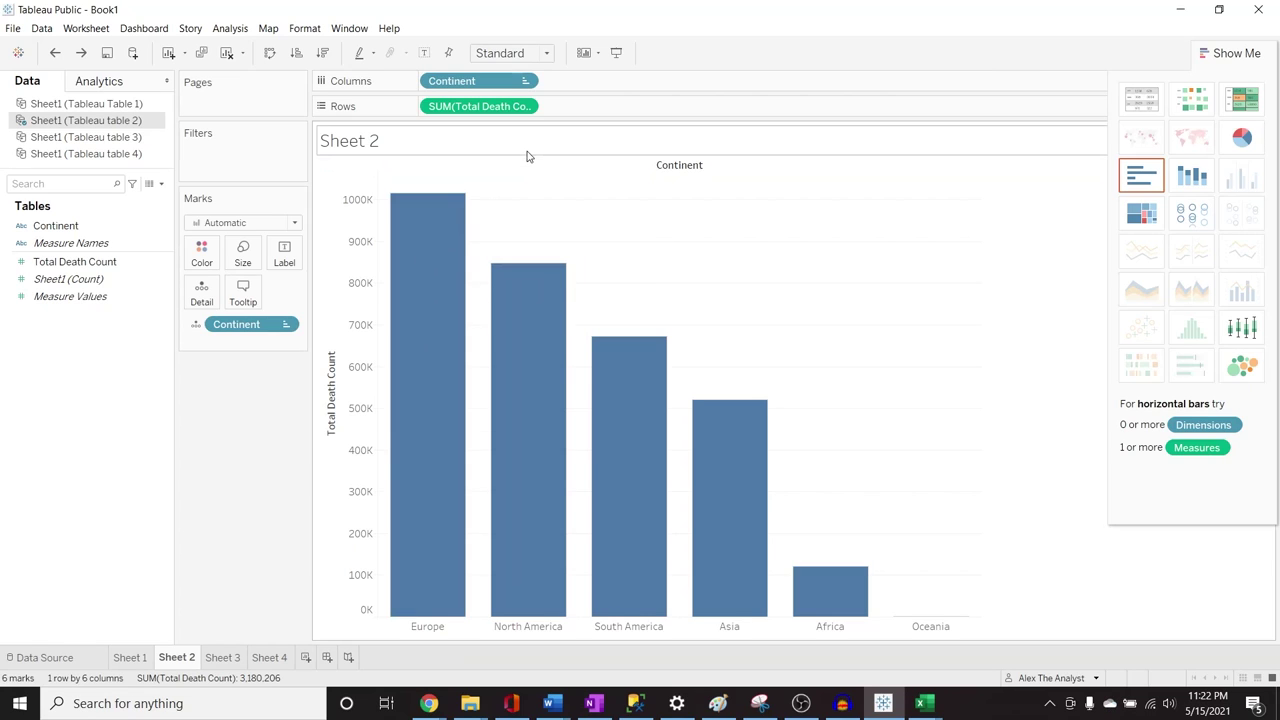
double_click(343, 228)
drag(646, 69, 1101, 67)
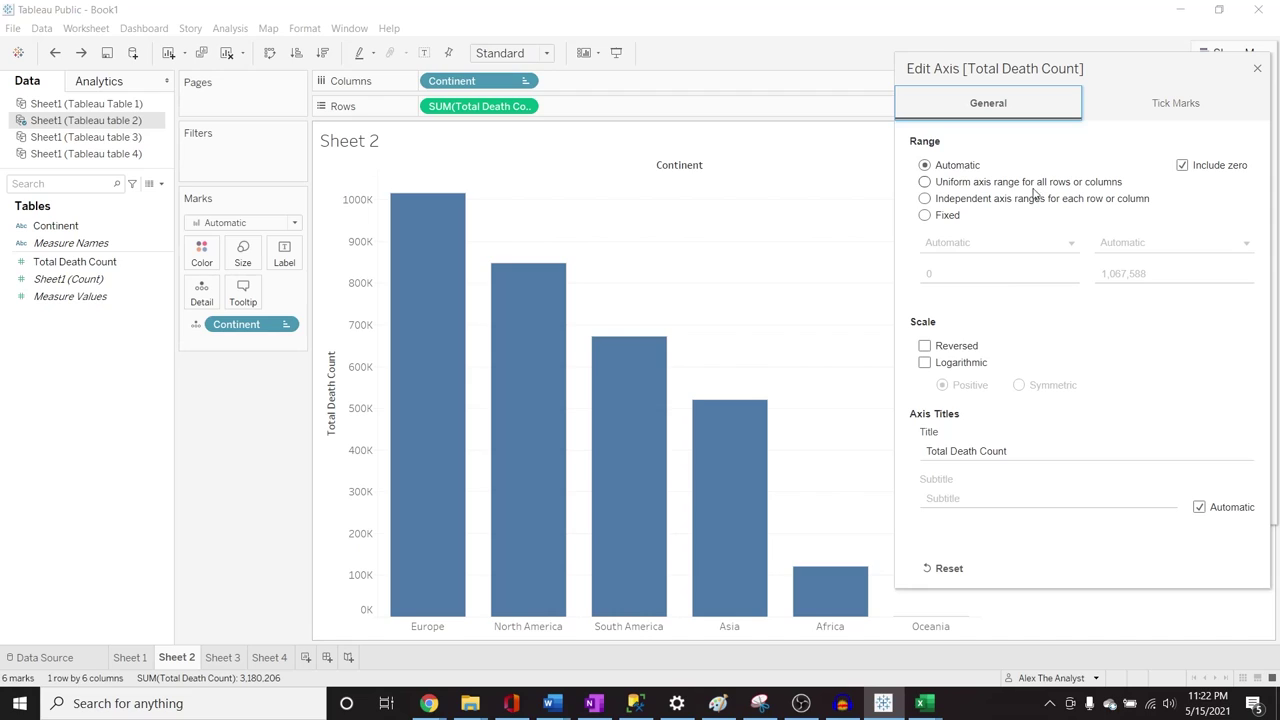
click(926, 215)
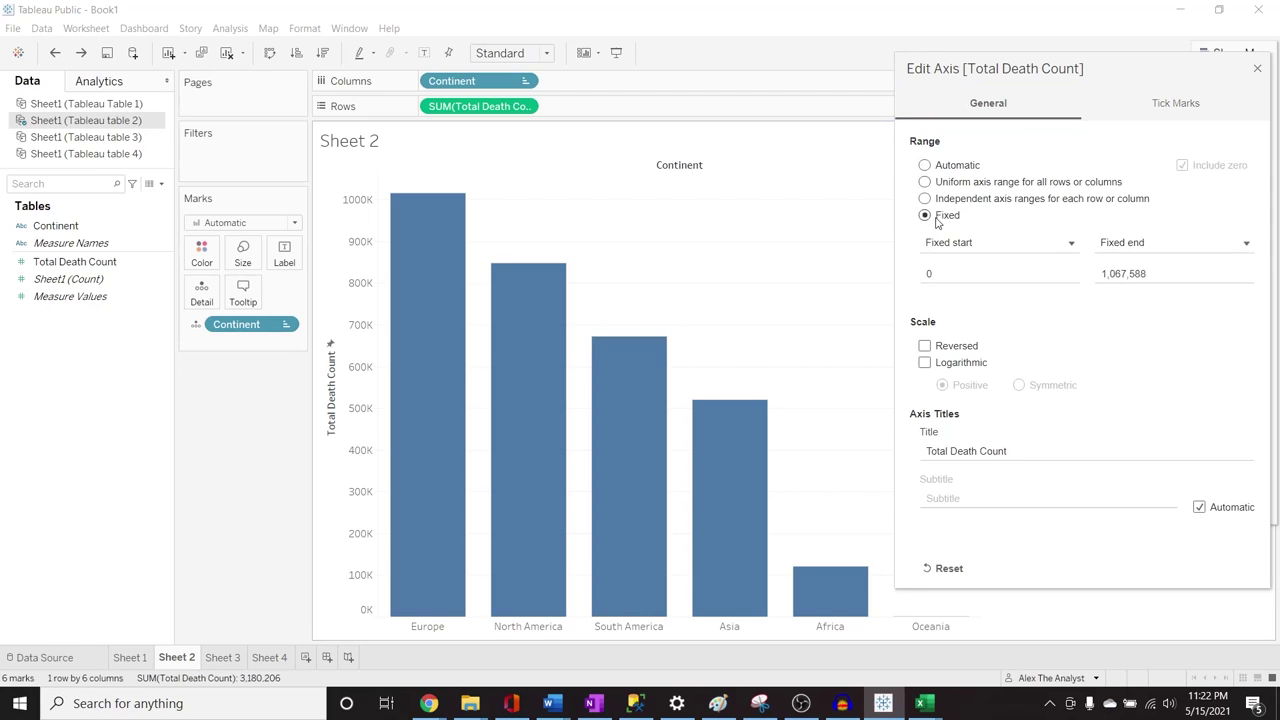
click(1152, 272)
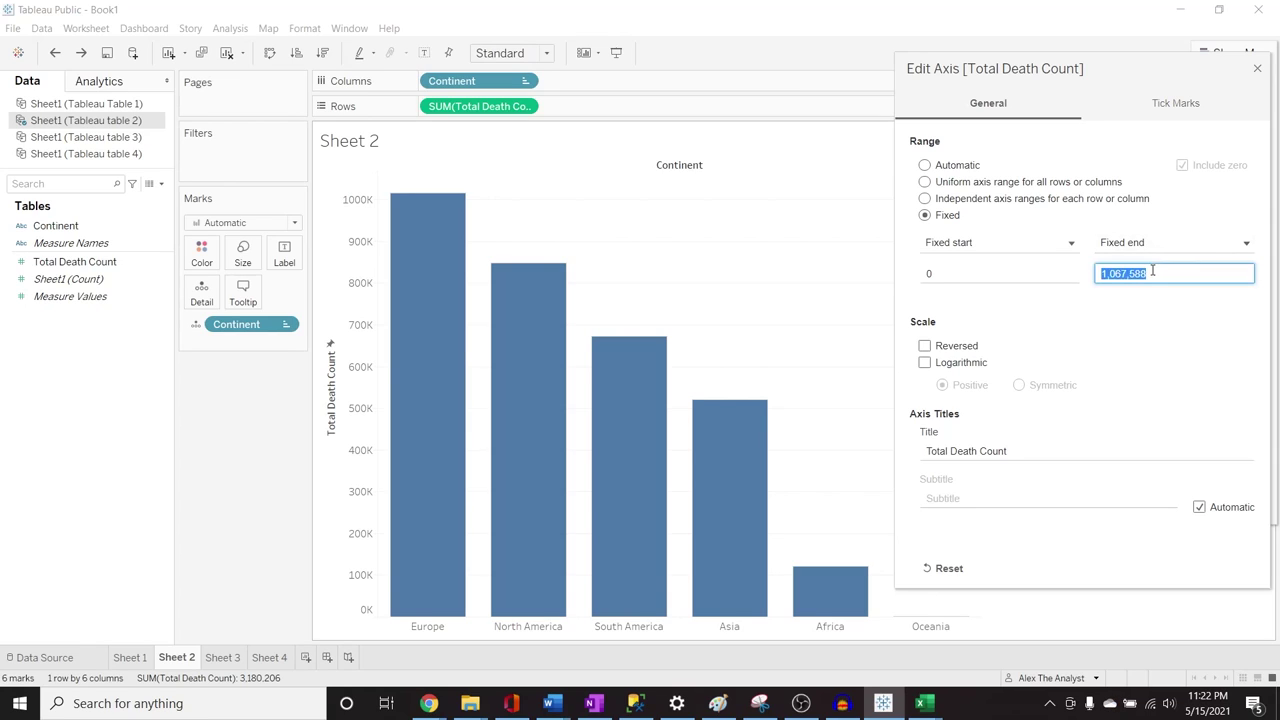
text(1200000)
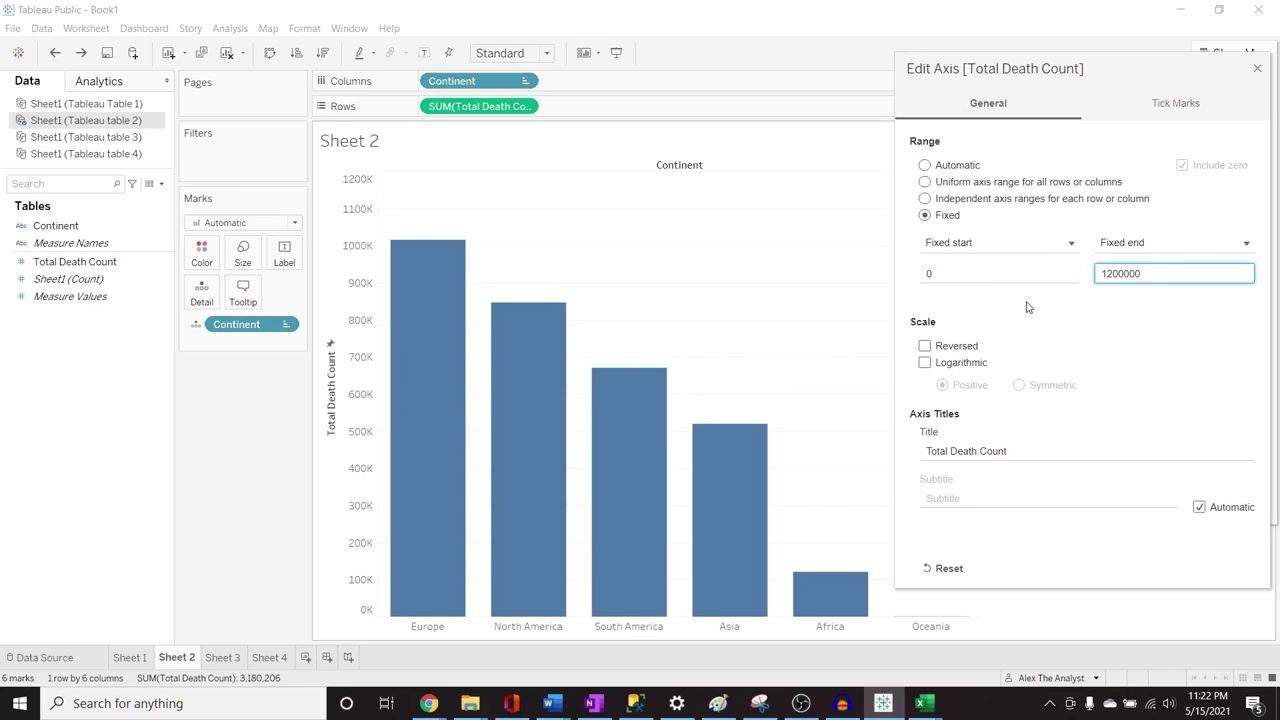
Try the major tick marks of the Total Death Count axis as None and then as Fixed with an interval of 1,000
click(1114, 118)
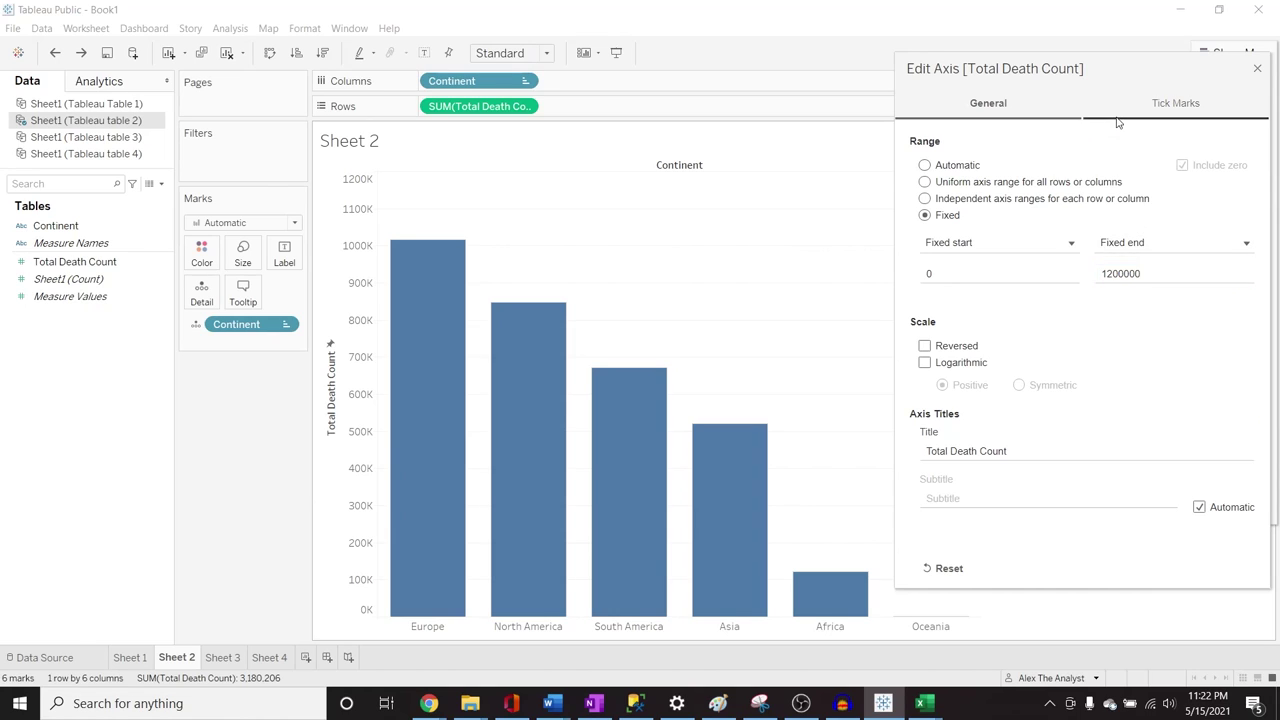
click(925, 199)
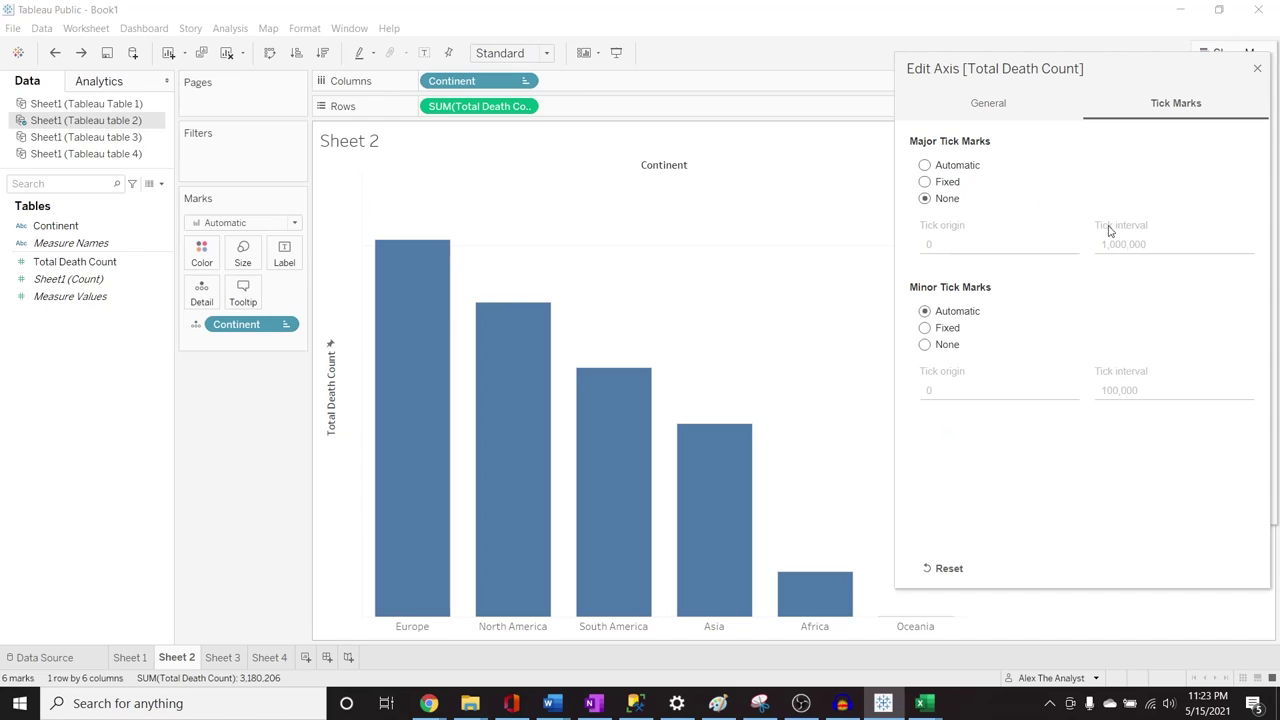
click(925, 182)
double_click(1148, 250)
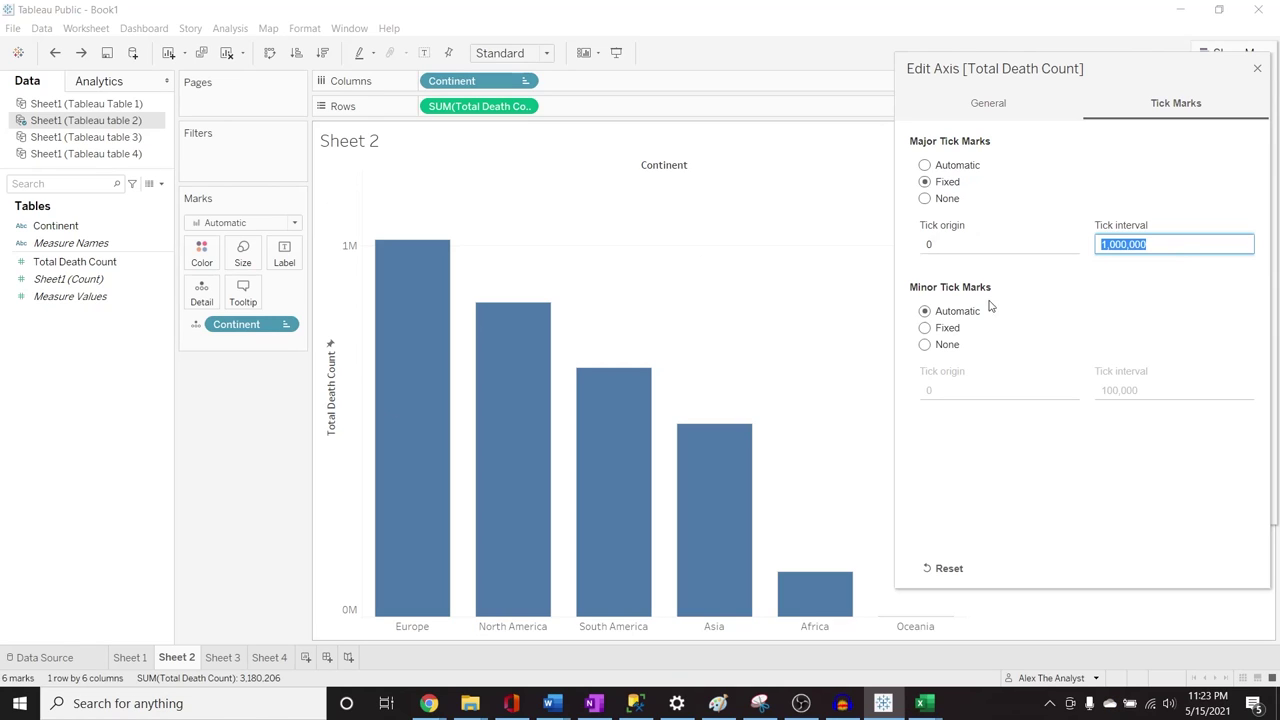
click(1160, 244)
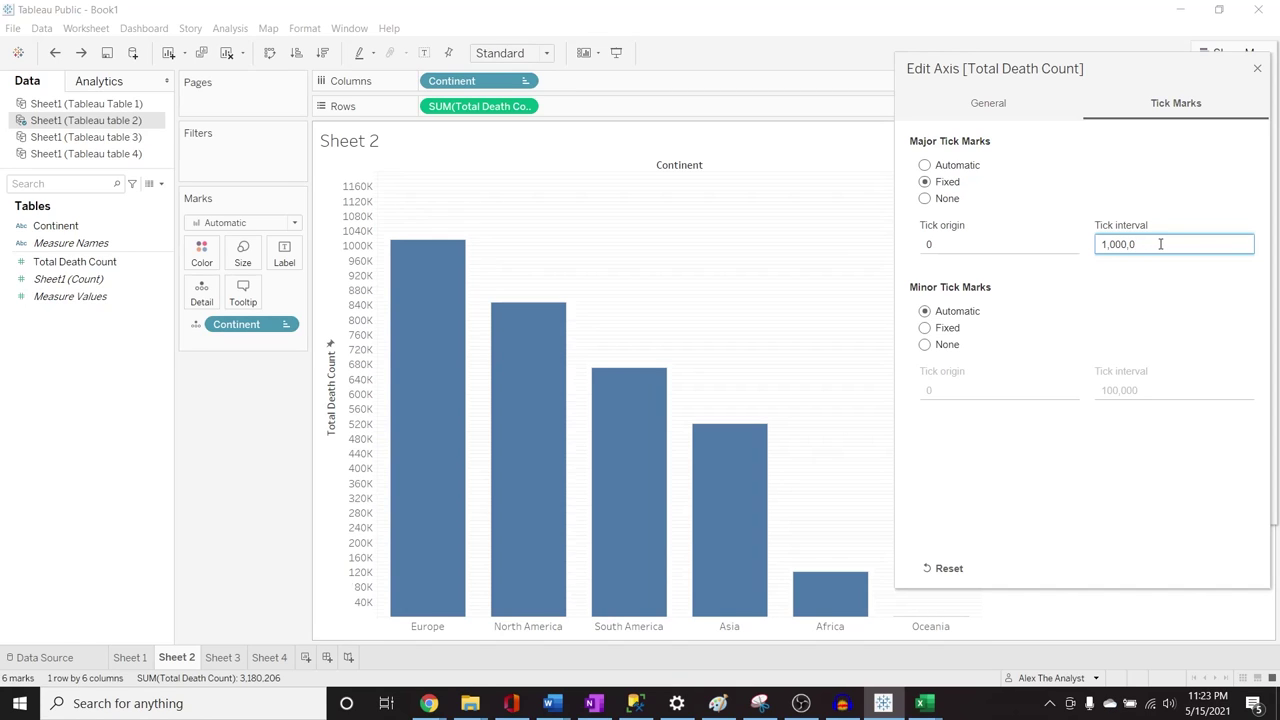
key(BackSpace)
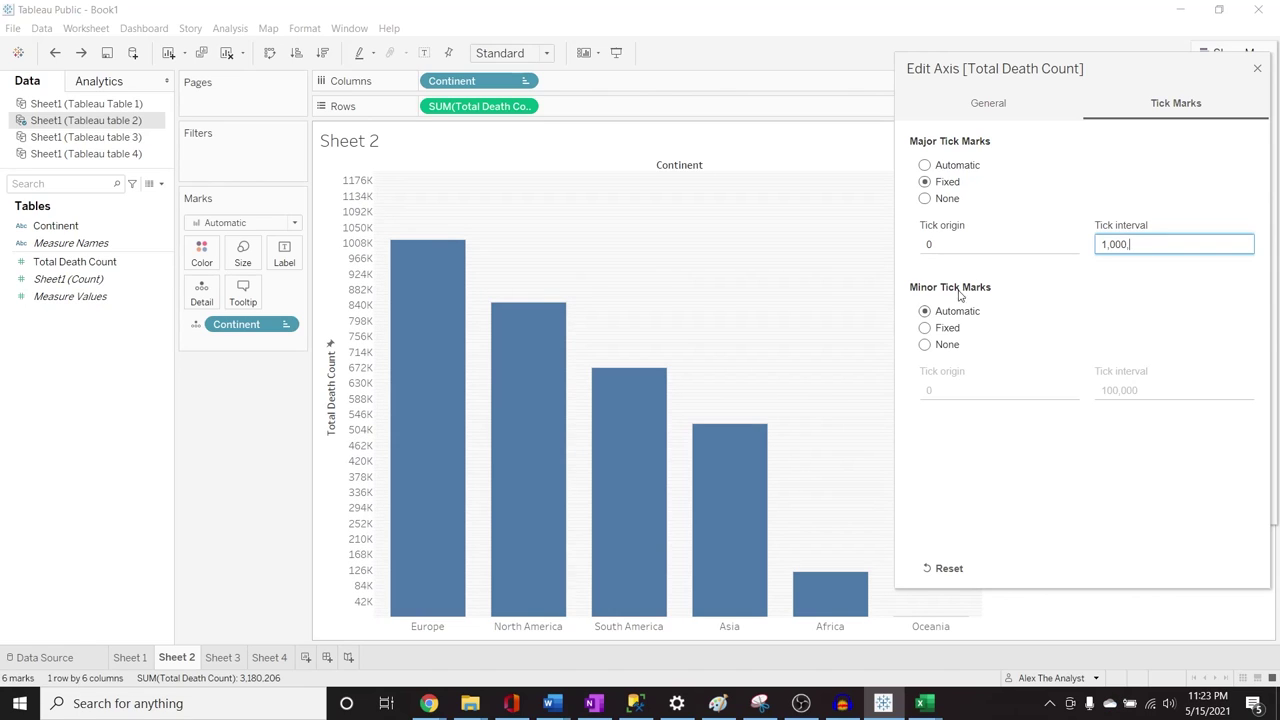
Return the axis's major tick marks and range to Automatic and close the axis settings
click(924, 166)
click(988, 110)
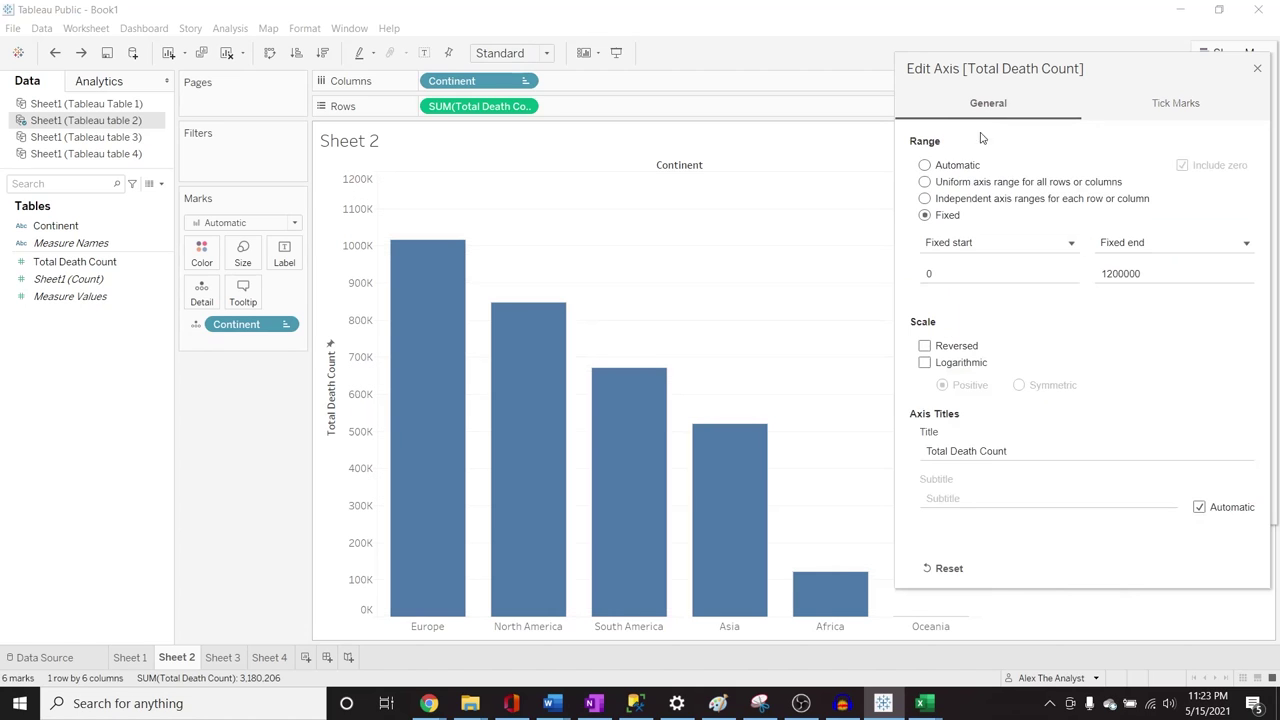
click(924, 165)
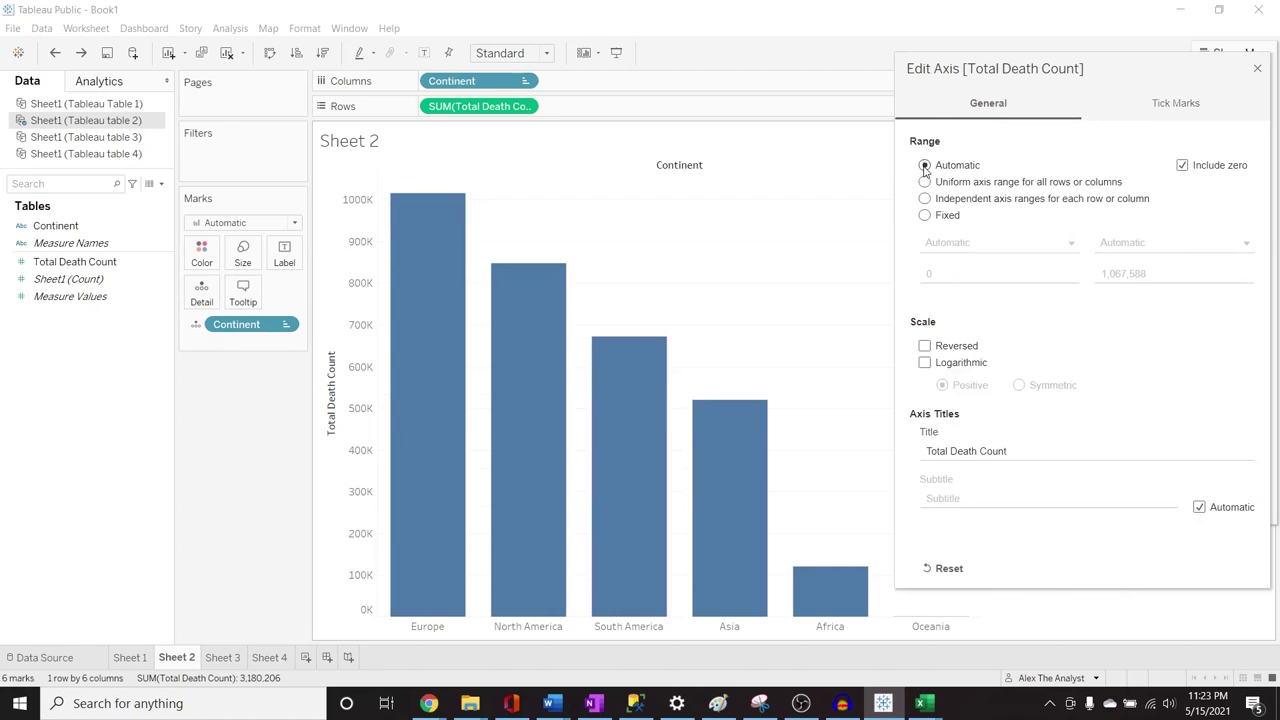
click(1257, 68)
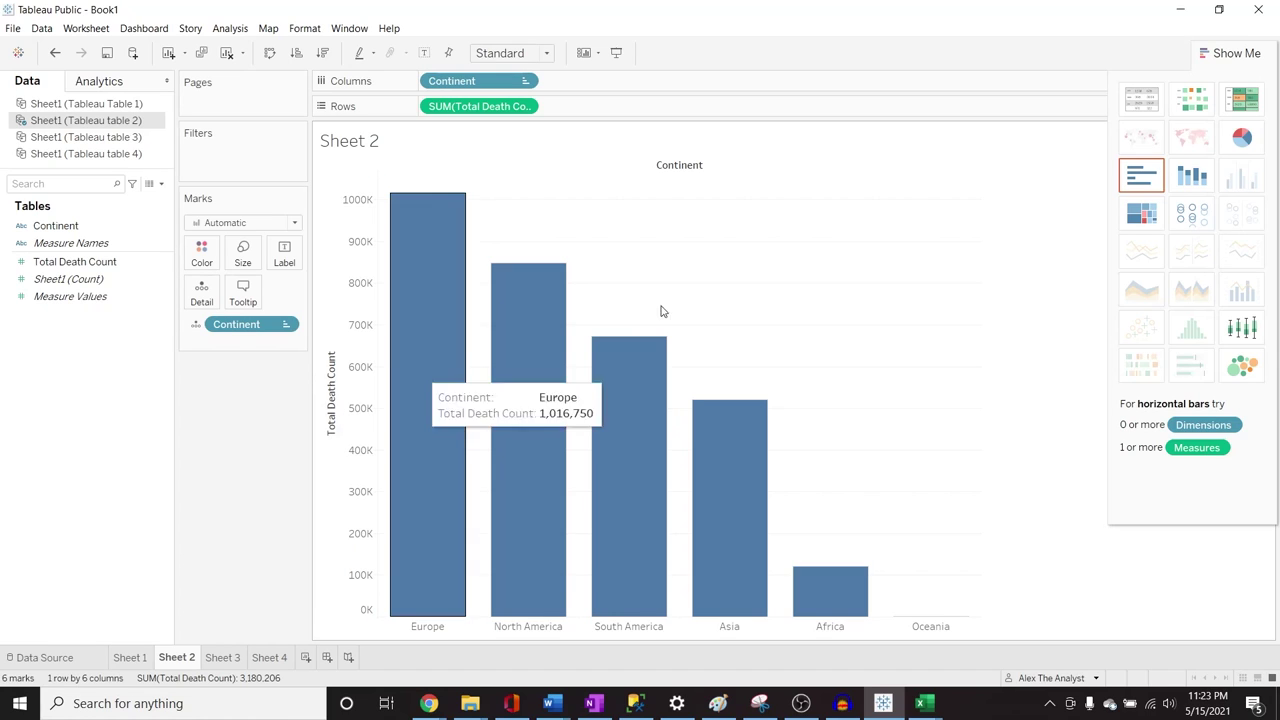
Open Sheet 3 and switch its data source to Sheet1 (Tableau table 3)
mouse_move(448, 419)
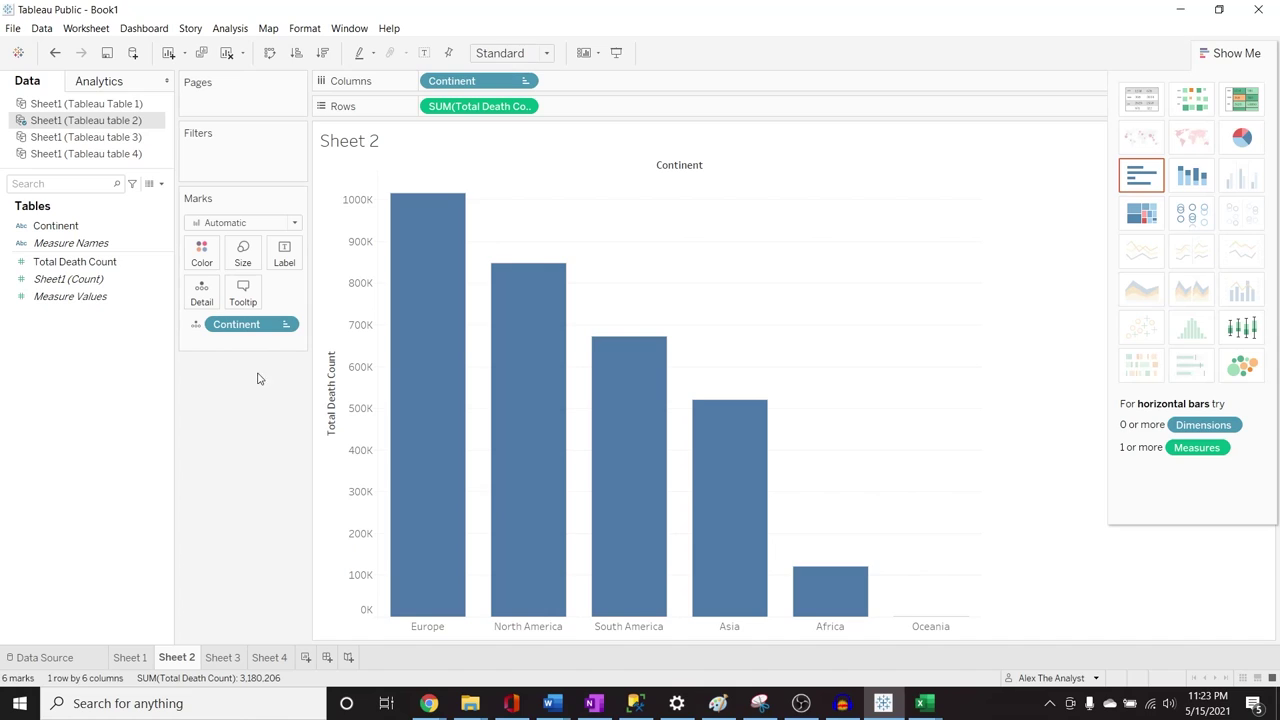
click(224, 656)
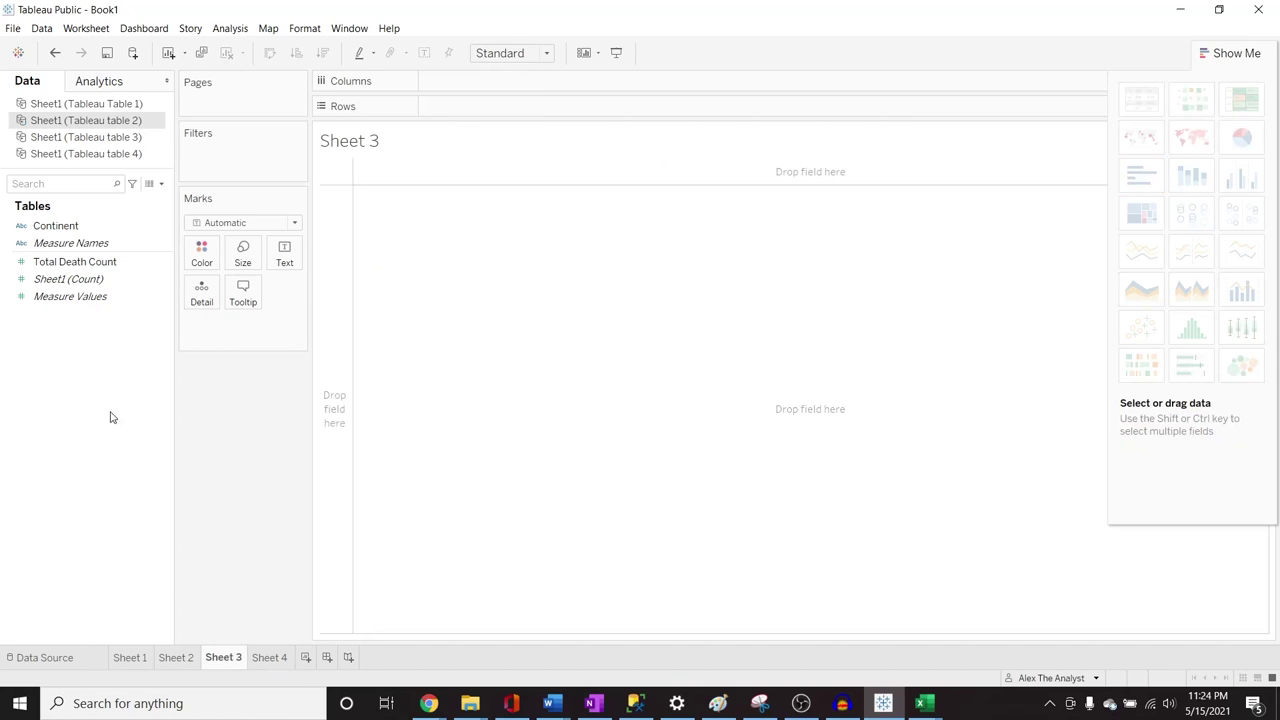
click(120, 138)
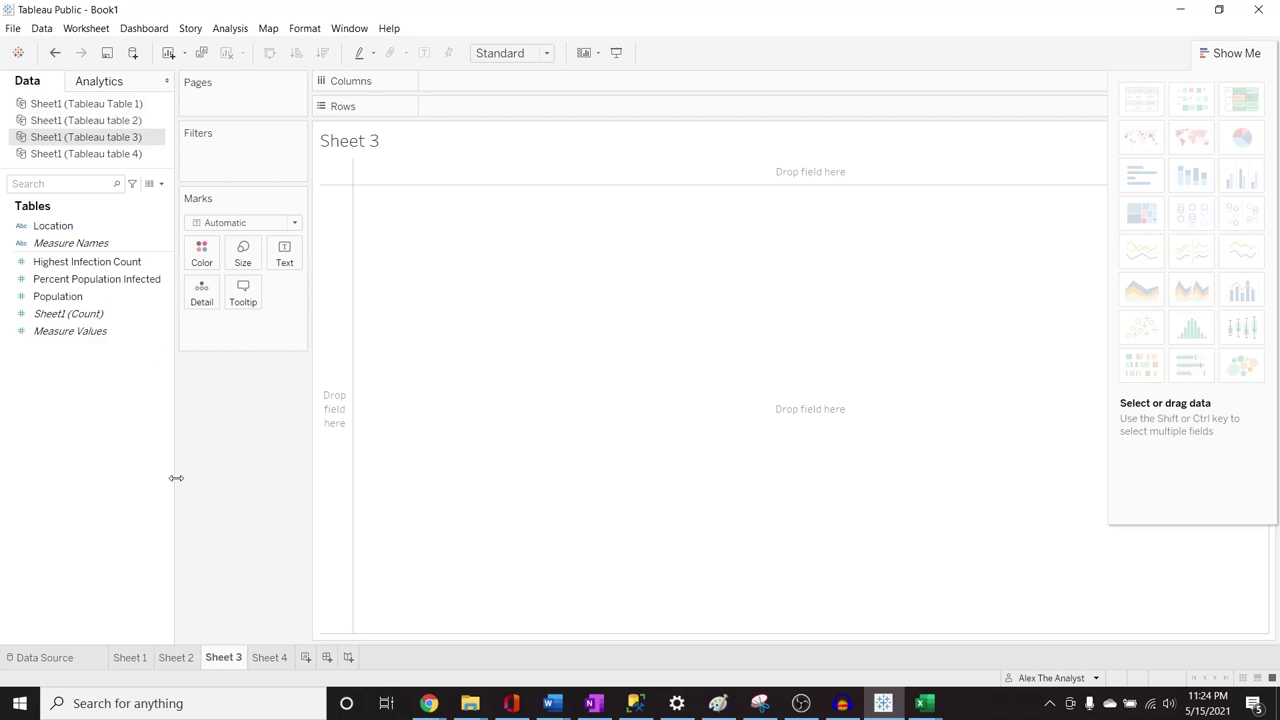
Switch to the browser to check the Total Infection by Country map in the finished Covid dashboard, and return to Tableau
mouse_move(429, 703)
click(502, 641)
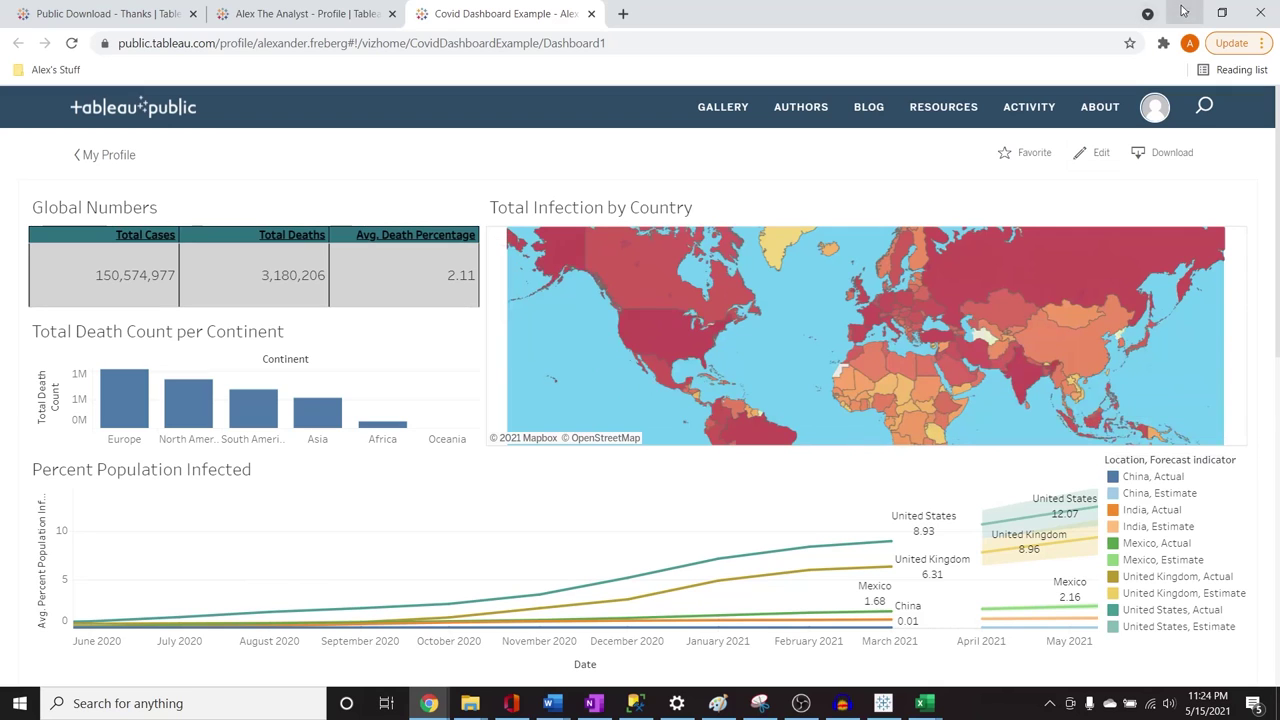
click(1181, 12)
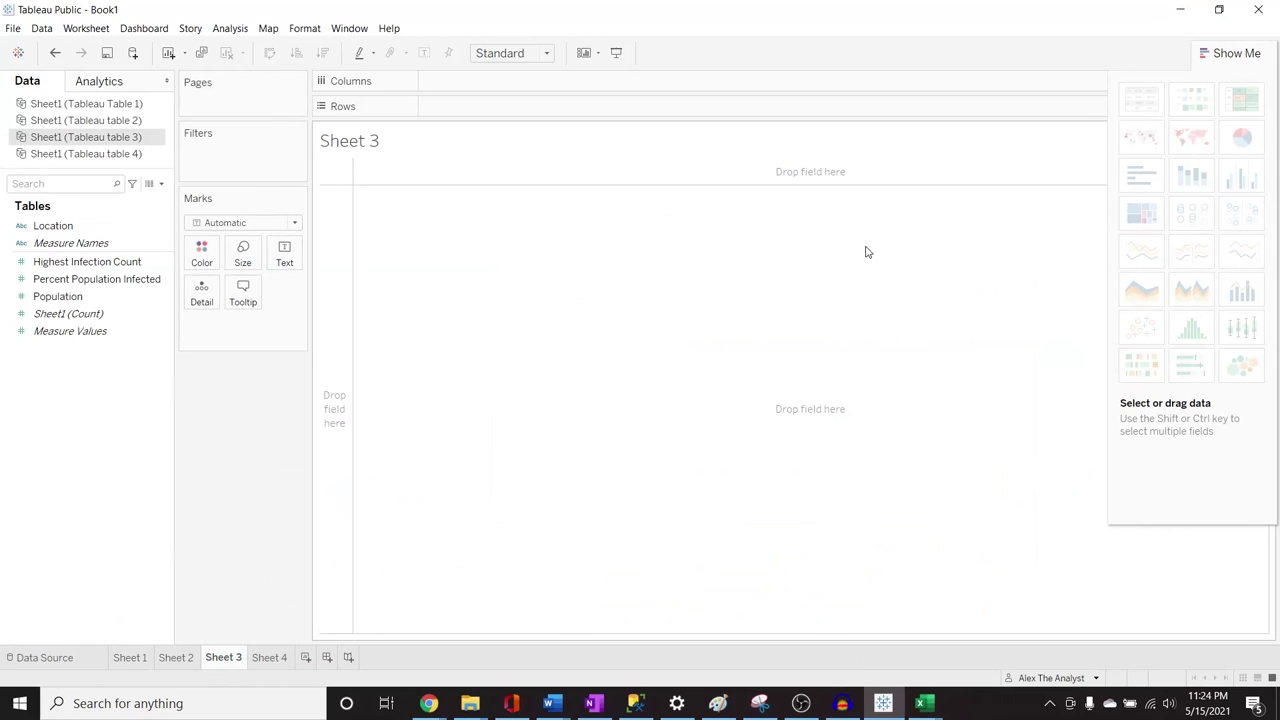
Try the Location field as the columns of Sheet 3 and take it off again
click(82, 226)
drag(82, 226, 467, 90)
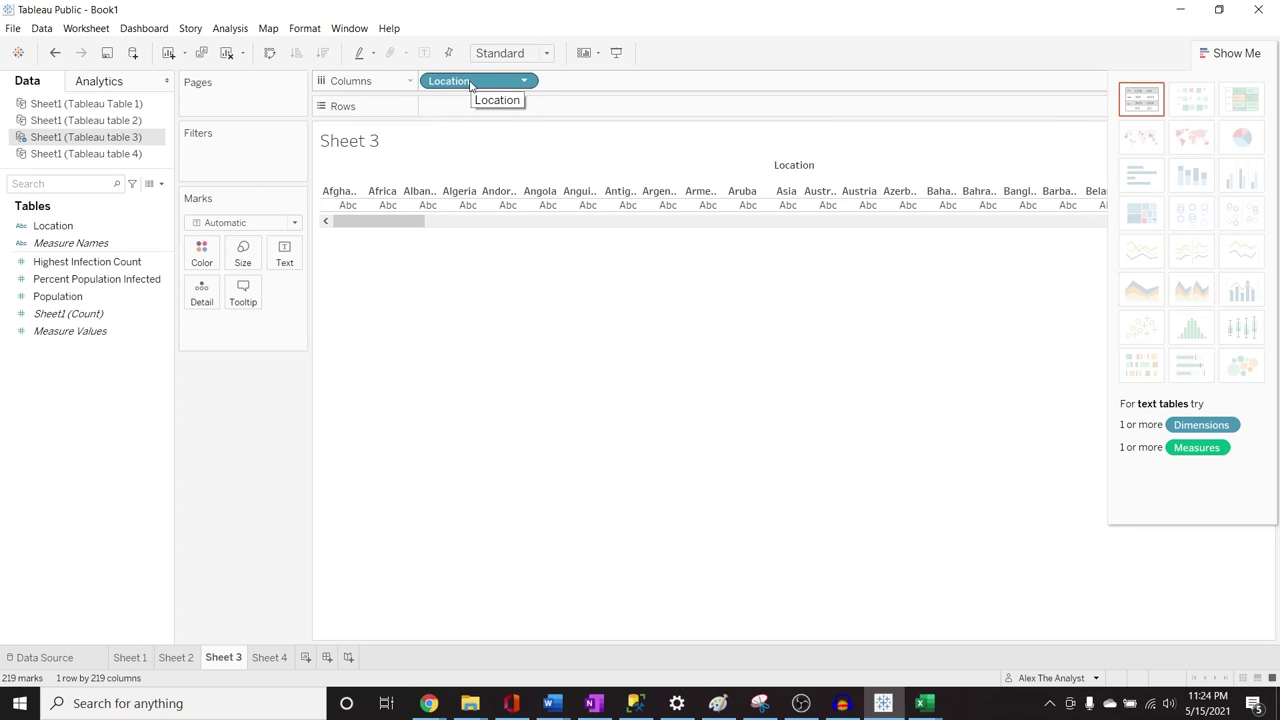
drag(478, 81, 109, 226)
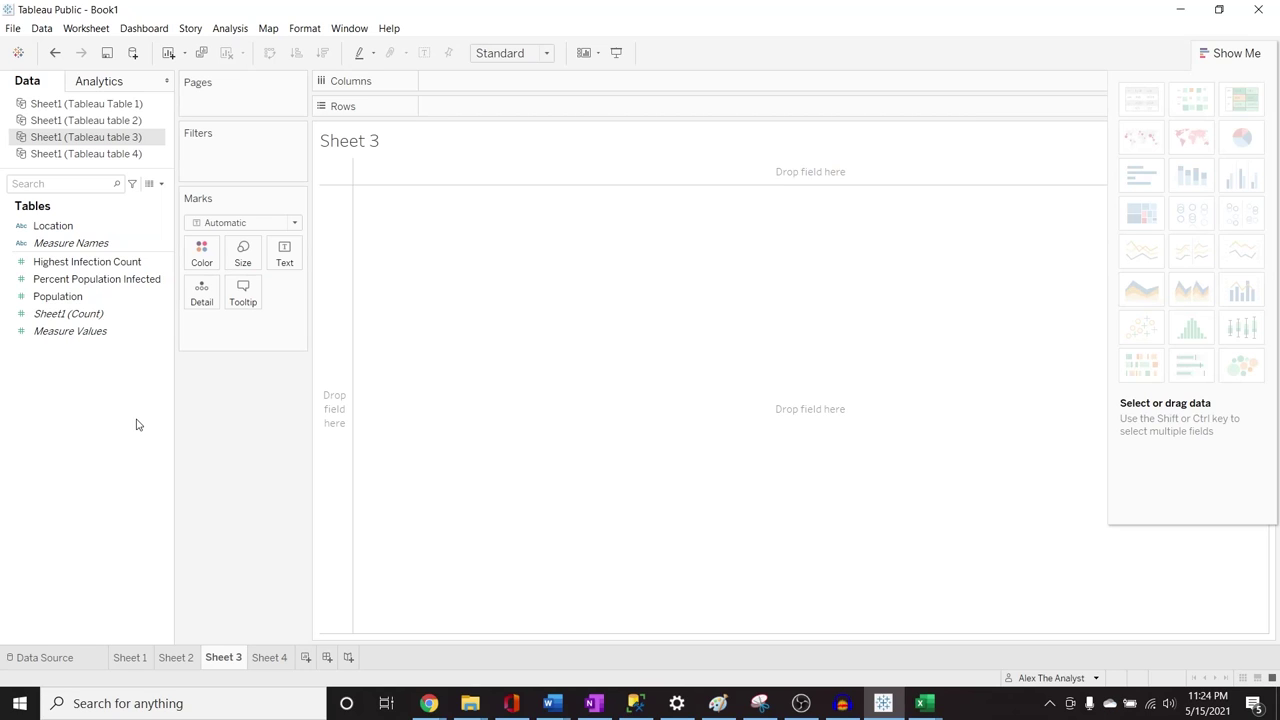
Assign the Country/Region geographic role to the Location field
right_click(165, 229)
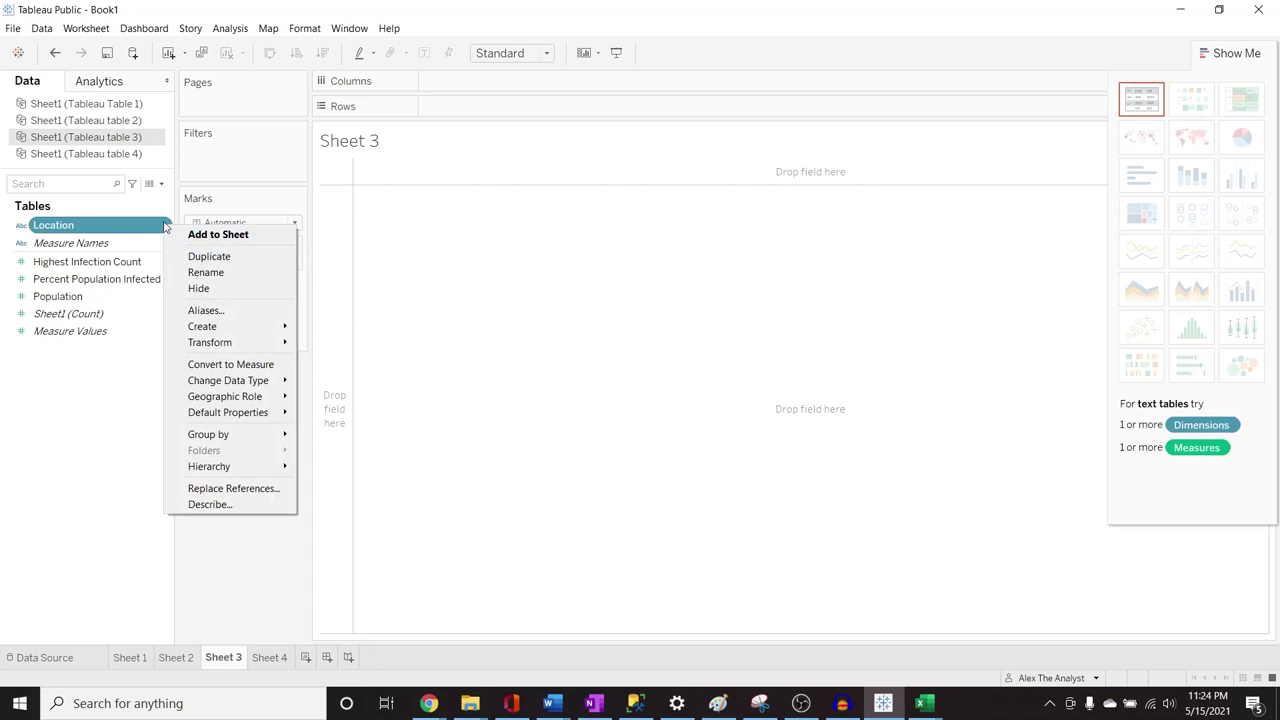
click(166, 227)
right_click(165, 229)
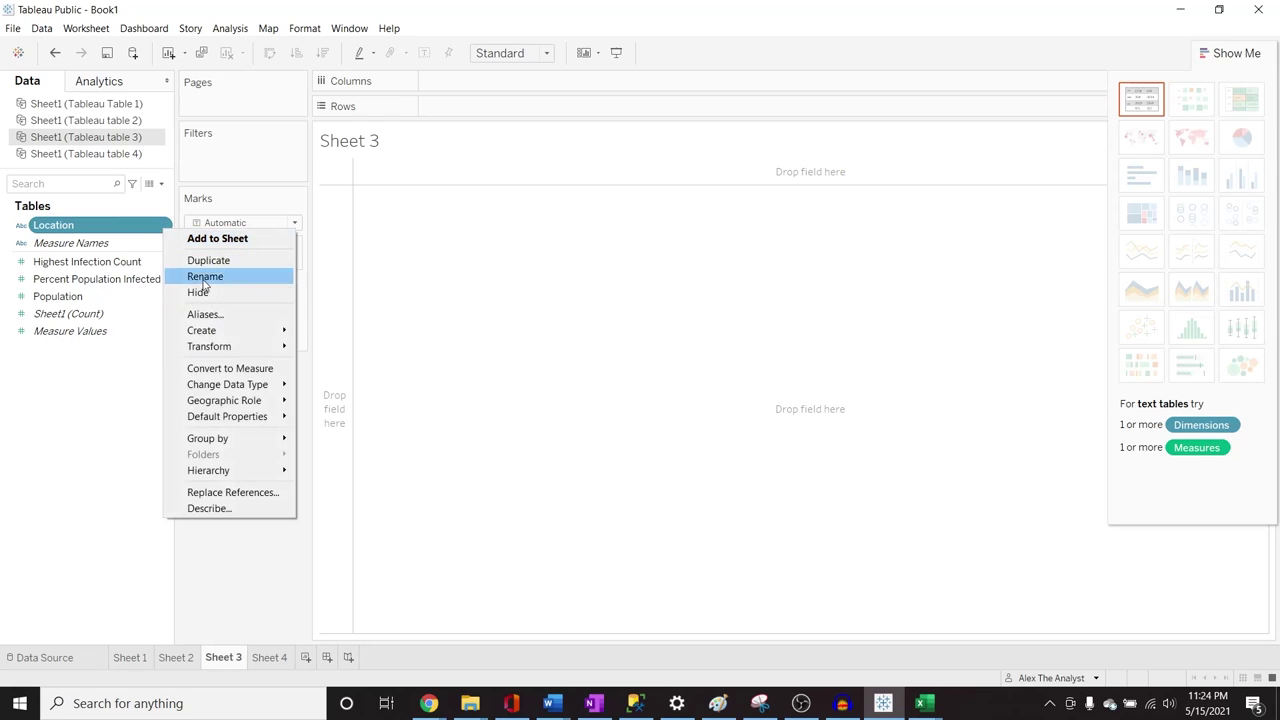
mouse_move(249, 401)
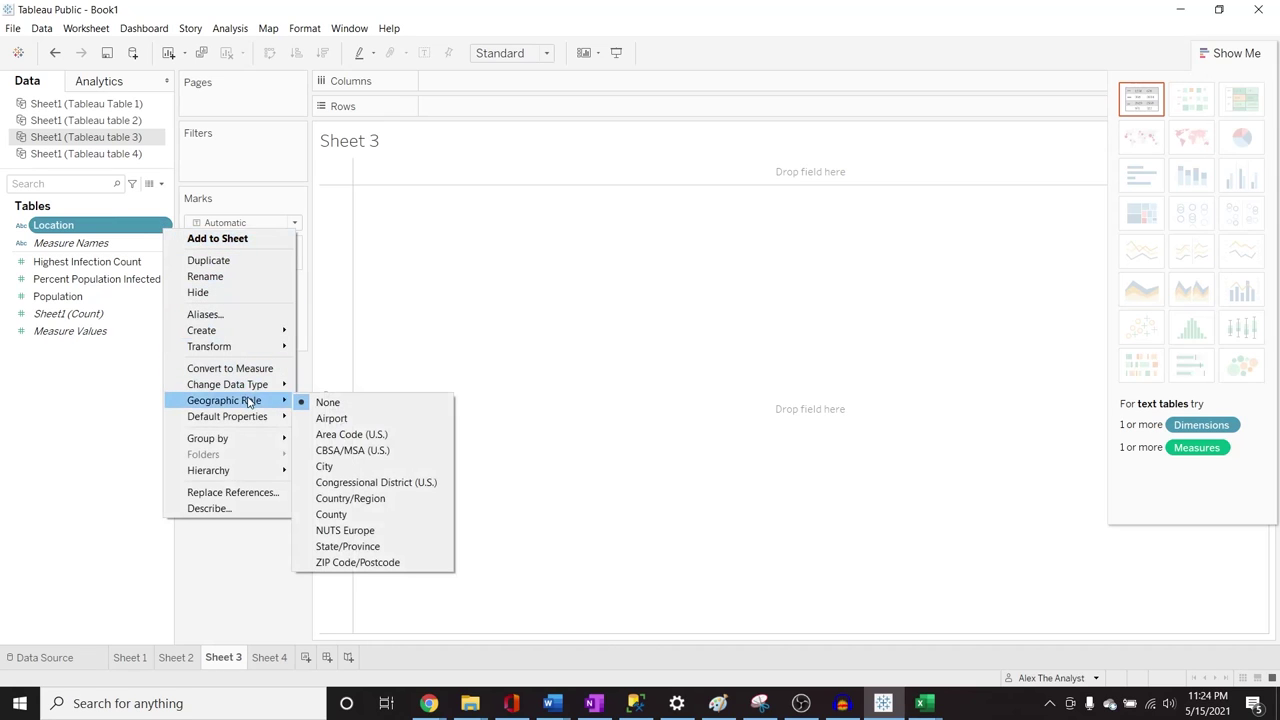
click(394, 506)
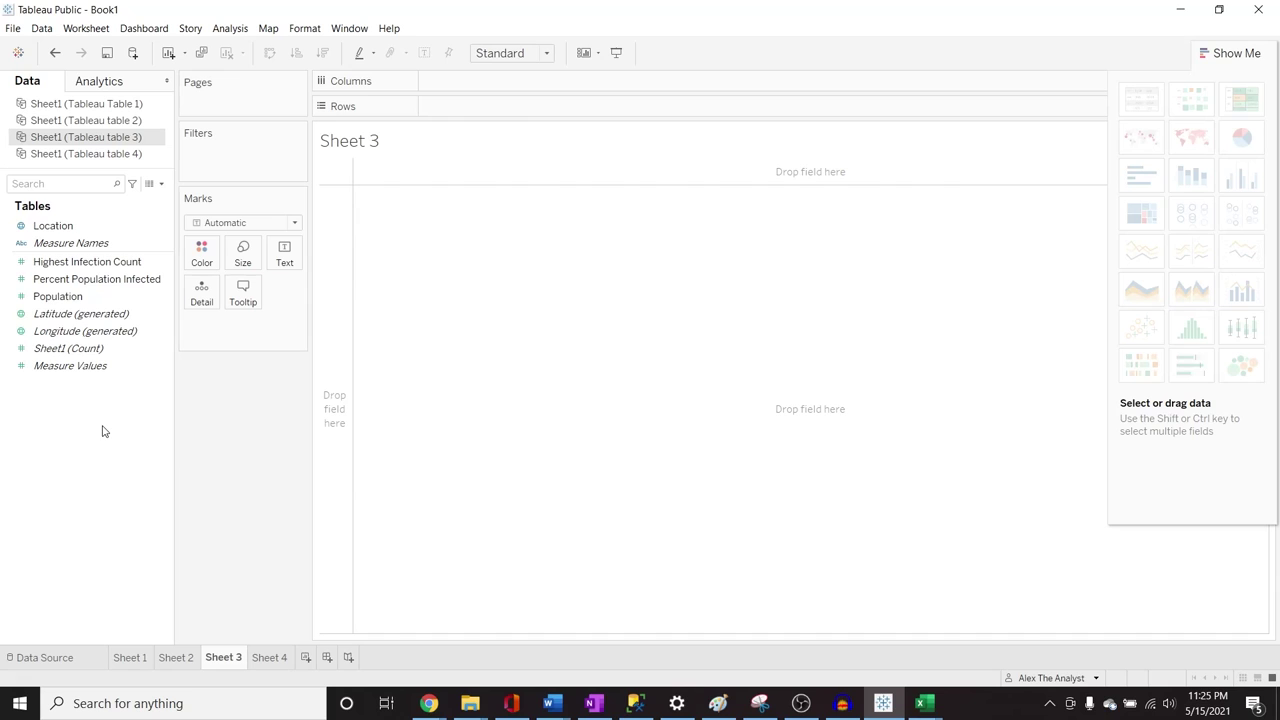
Build a world map with Longitude (generated) as columns and Latitude (generated) as rows
drag(98, 333, 502, 88)
drag(98, 316, 514, 113)
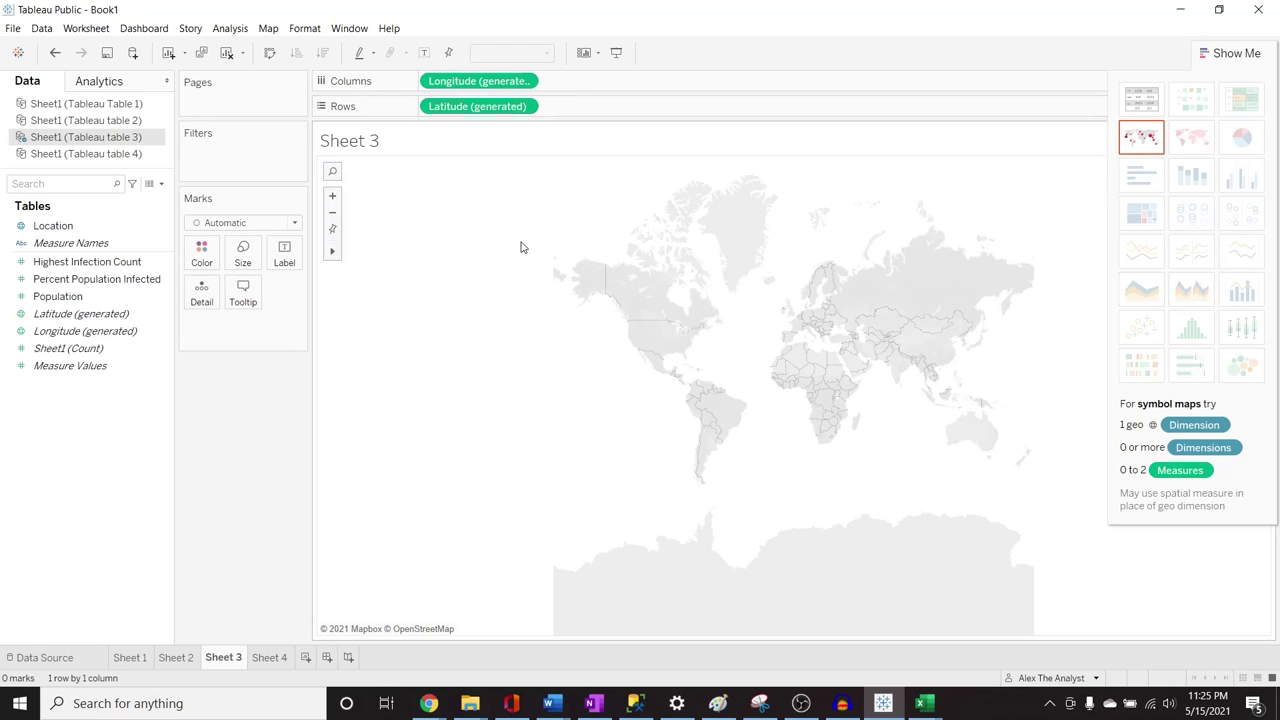
click(1136, 146)
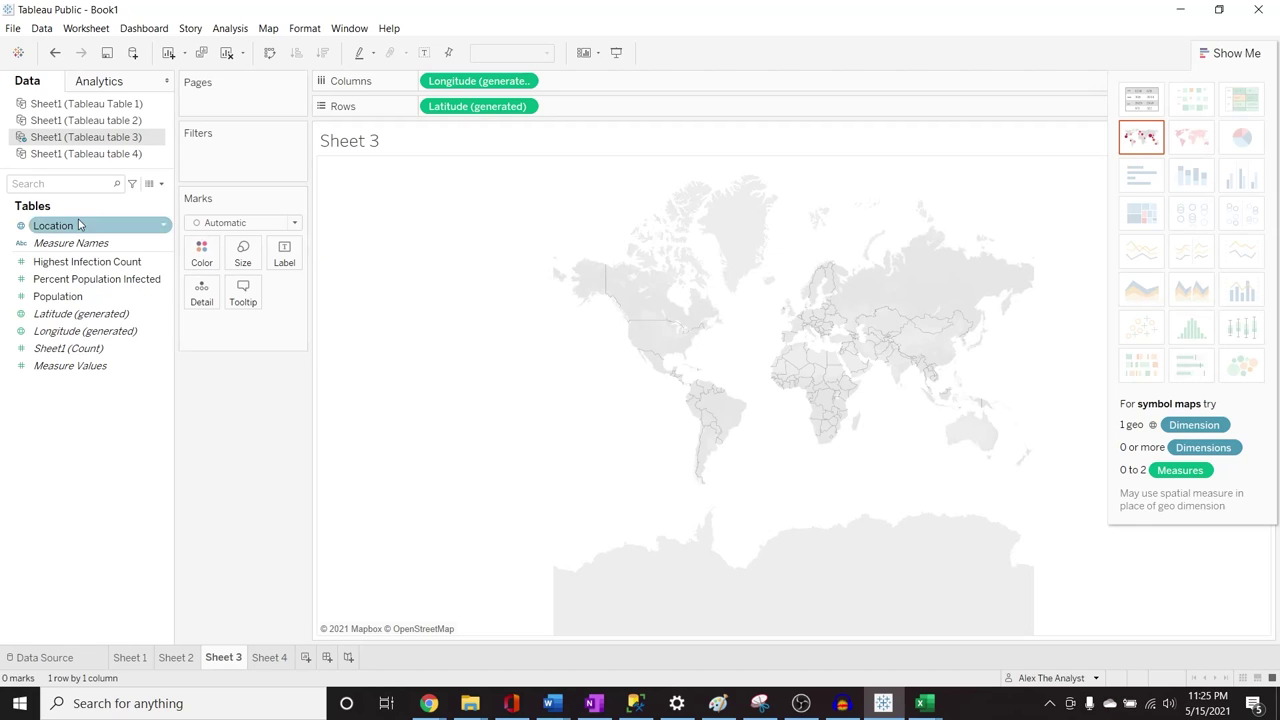
Zoom in on the world map and pan it so the populated continents fill the view
mouse_move(440, 343)
click(334, 197)
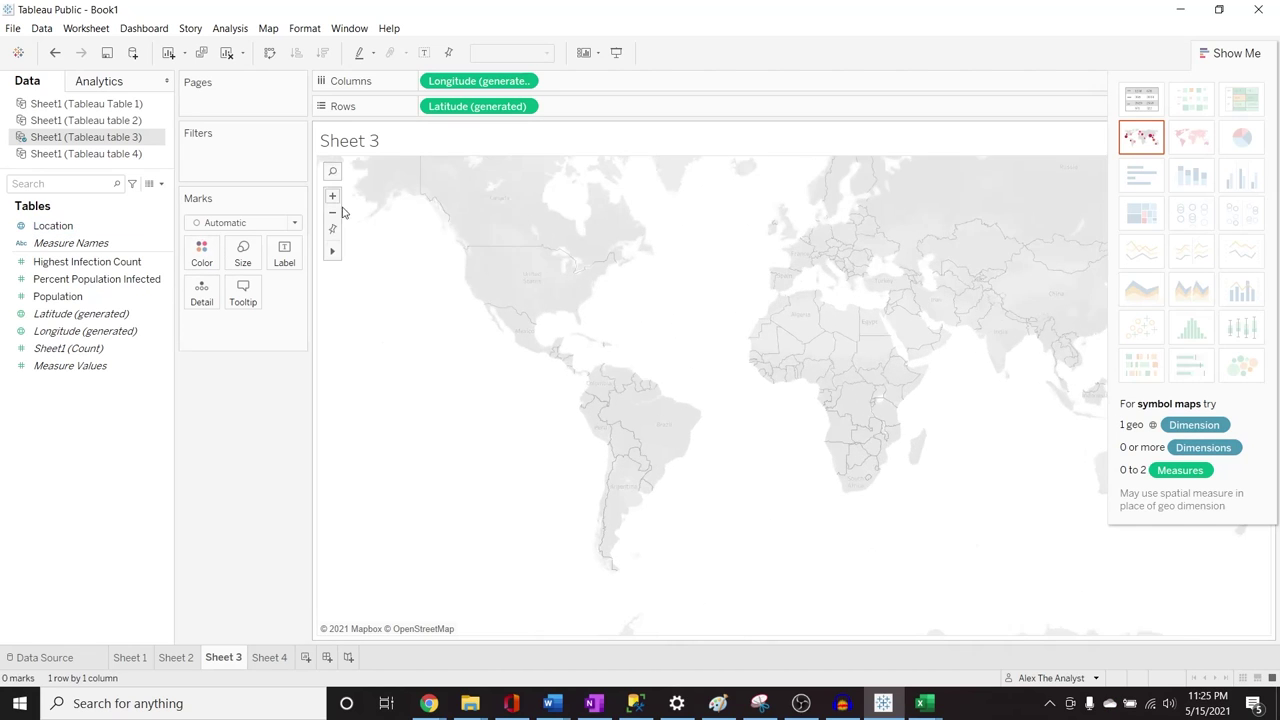
mouse_move(333, 252)
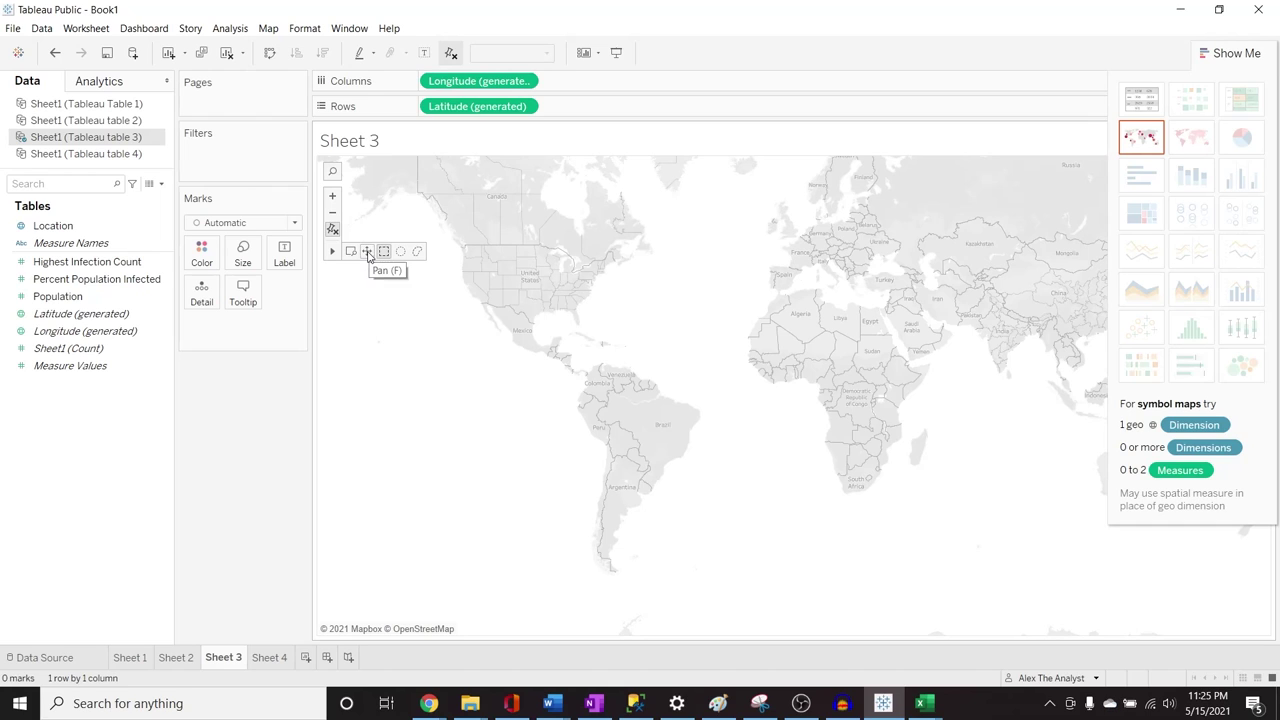
click(368, 256)
drag(426, 334, 396, 406)
drag(571, 363, 537, 336)
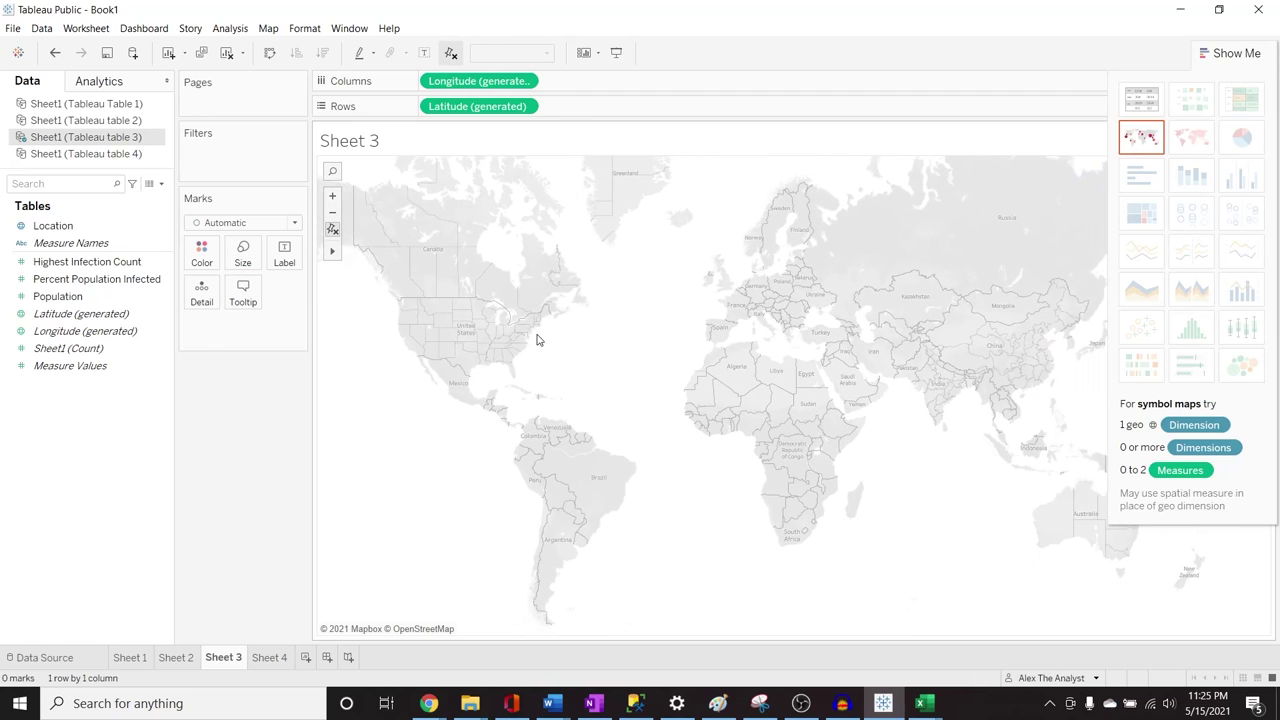
Switch the map from panning to rectangular selection and try a selection over North America
mouse_move(333, 251)
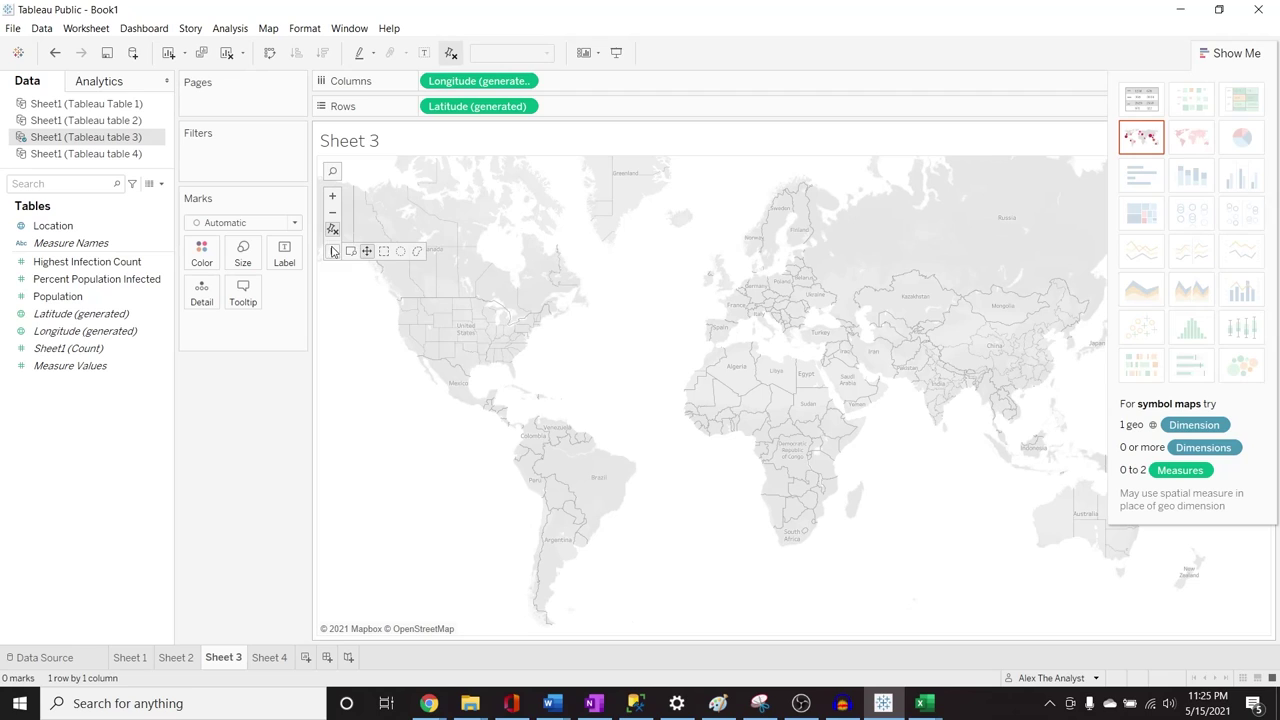
click(381, 256)
drag(346, 300, 590, 376)
mouse_move(334, 251)
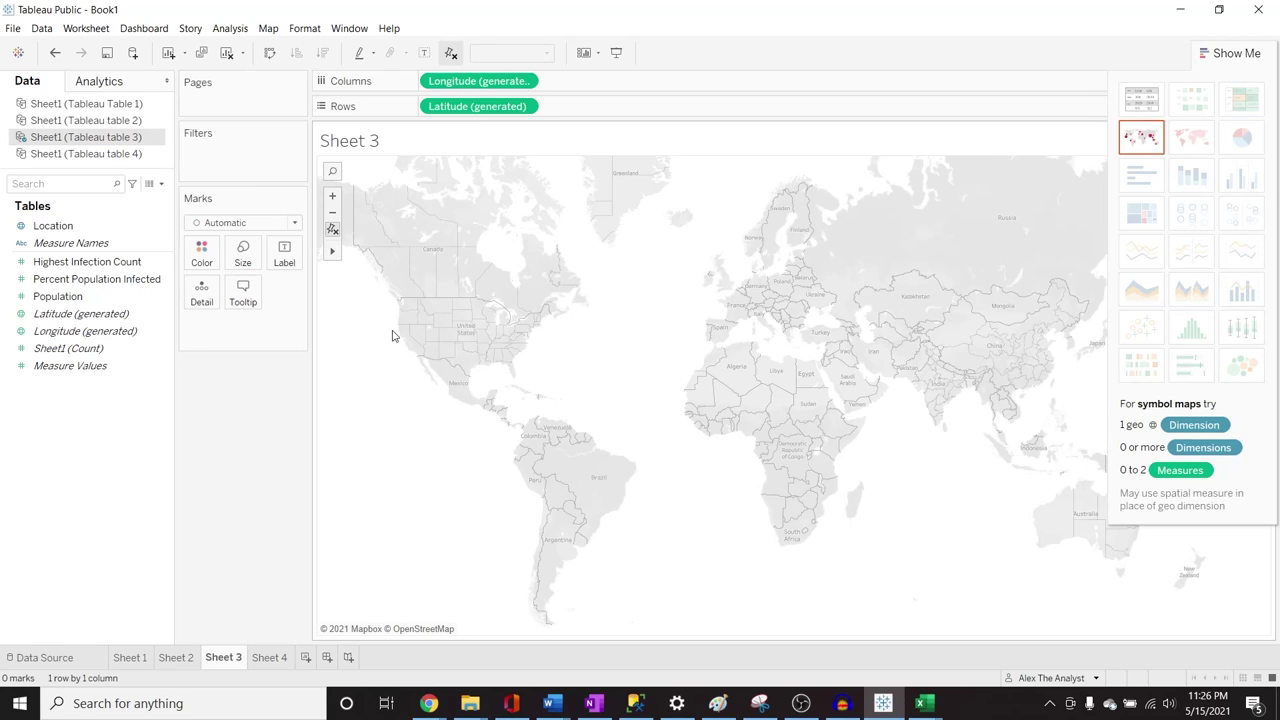
Hide the Show Me chart suggestions and add Location to the map's marks as detail
click(1216, 52)
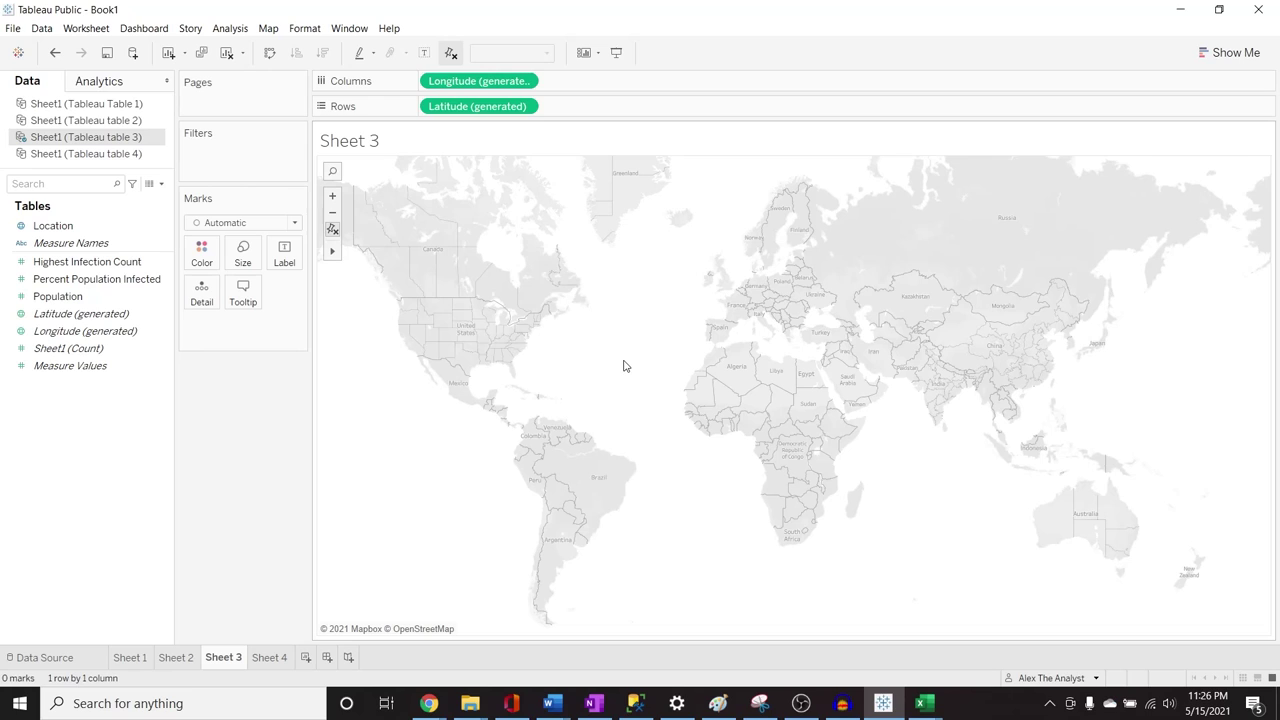
drag(106, 226, 235, 338)
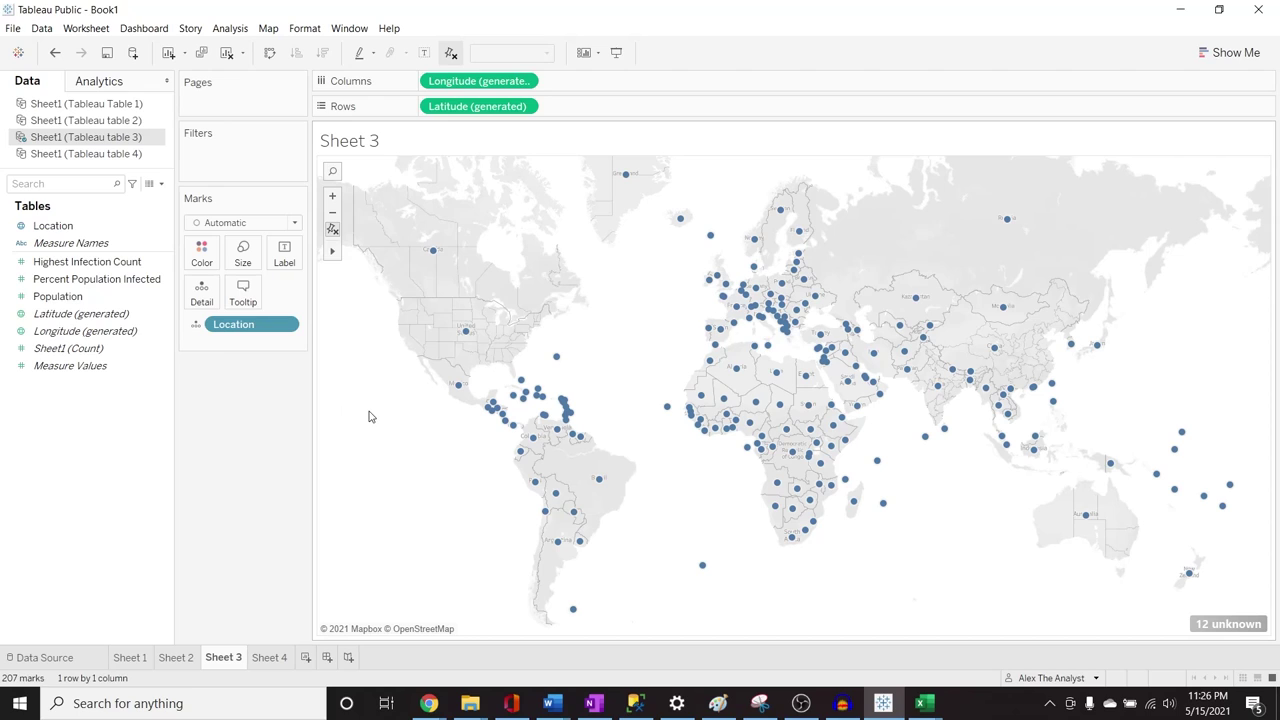
Try Percent Population Infected as a second row field beside Latitude and undo it
click(118, 285)
drag(118, 285, 627, 114)
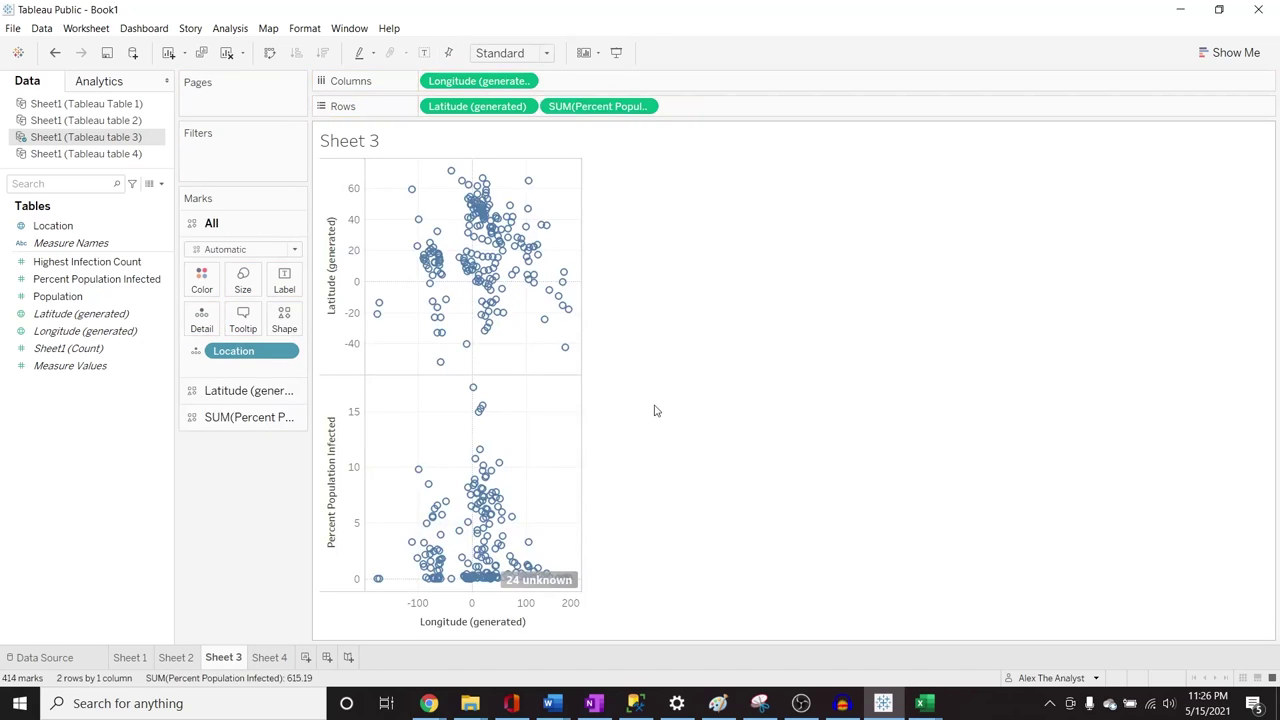
key(ctrl+z)
Add Percent Population Infected to the map's marks and encode it as color
click(110, 284)
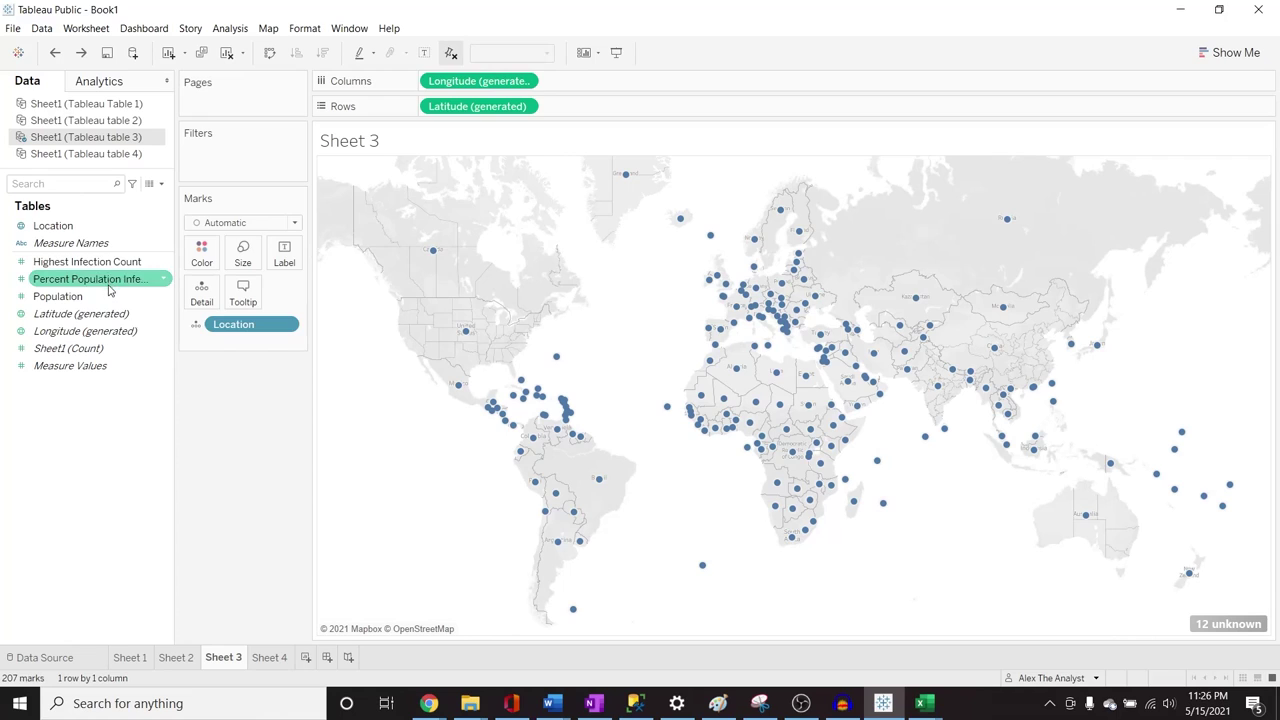
drag(110, 285, 246, 349)
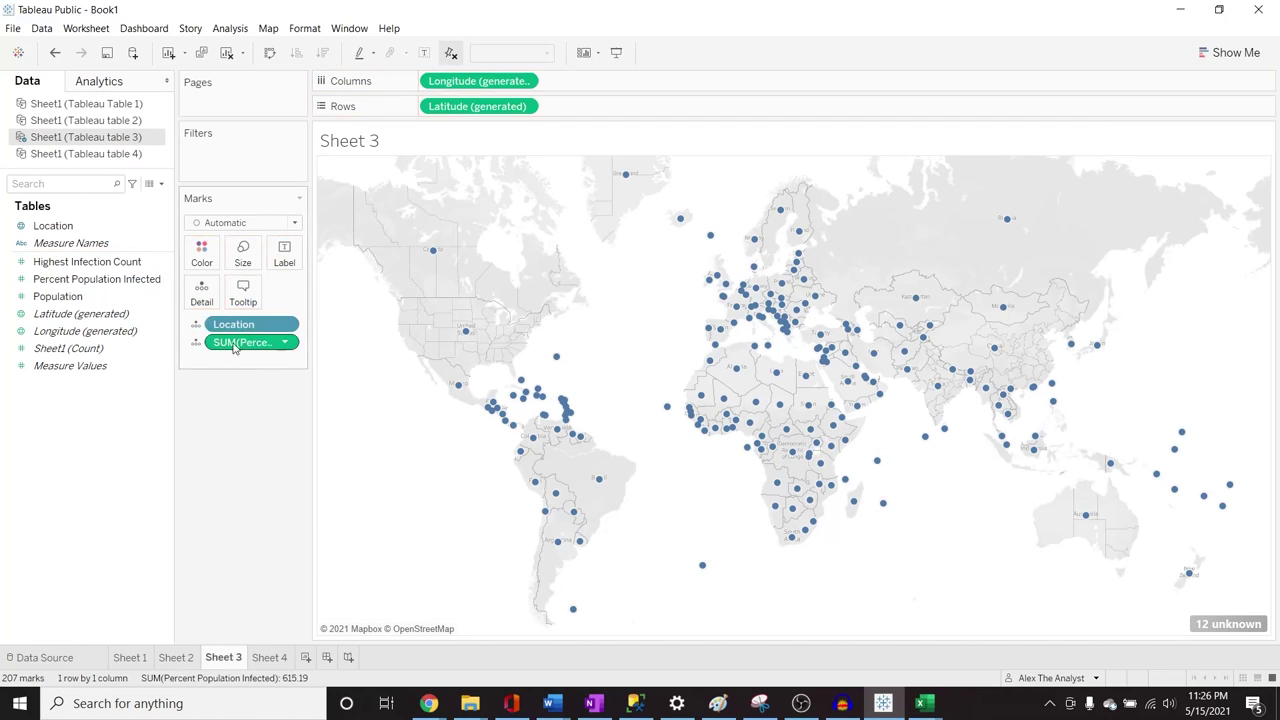
click(197, 344)
click(200, 361)
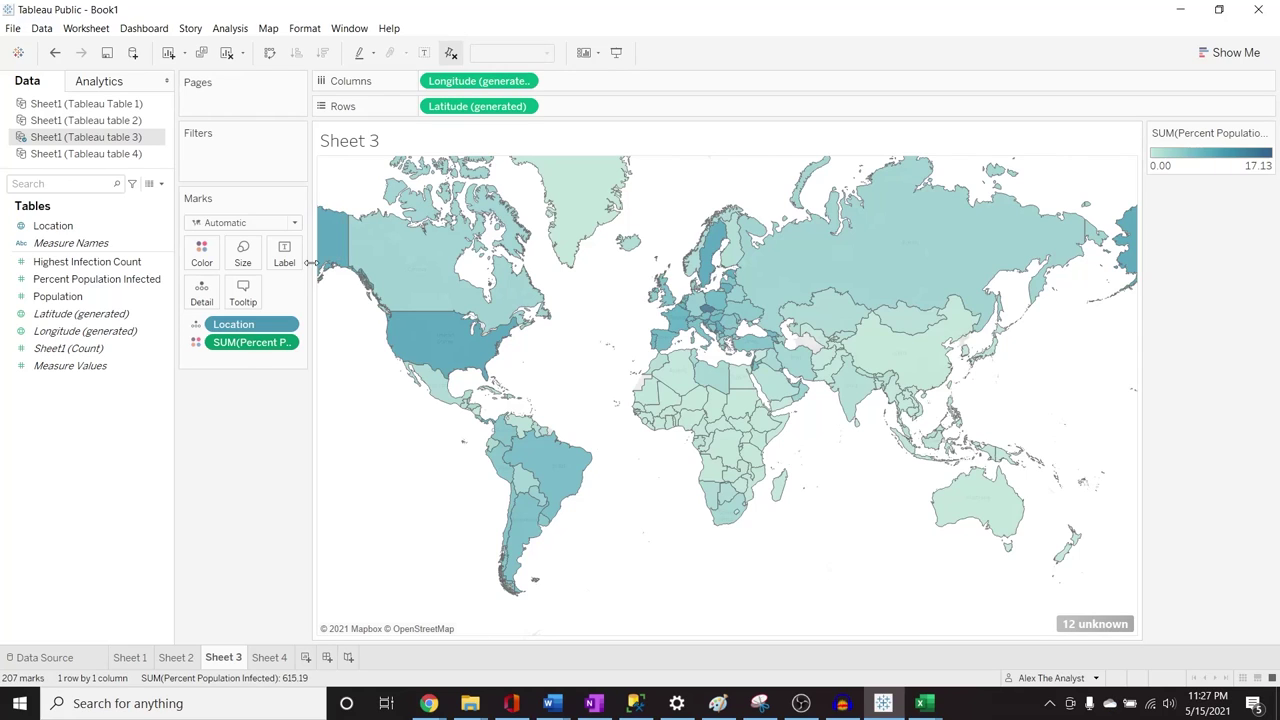
Try the Normal and Dark background styles for the infection map
click(268, 29)
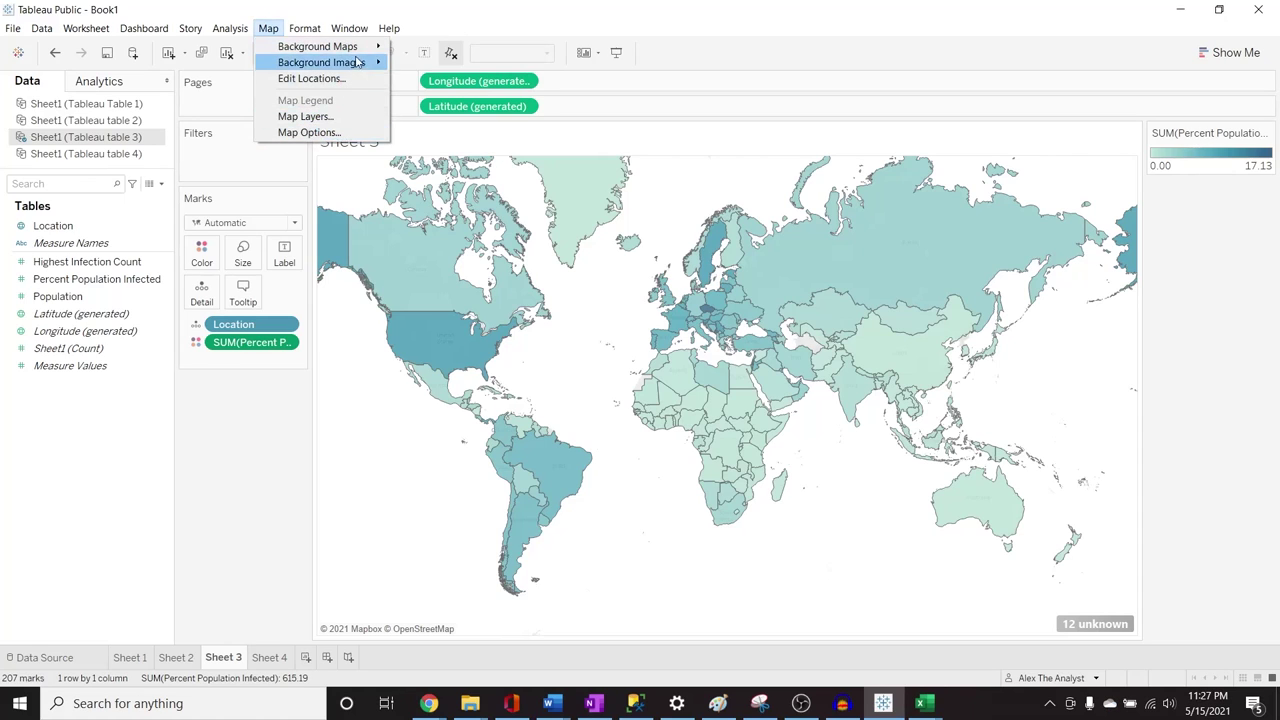
mouse_move(366, 54)
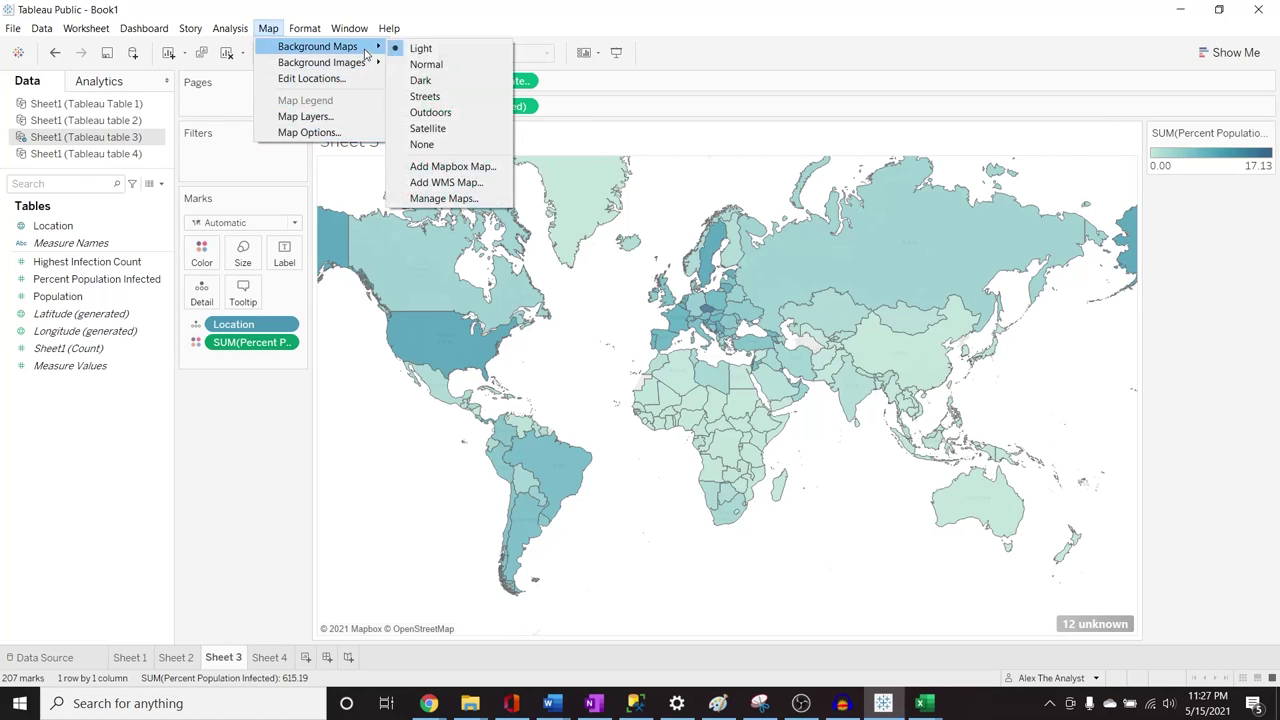
click(447, 66)
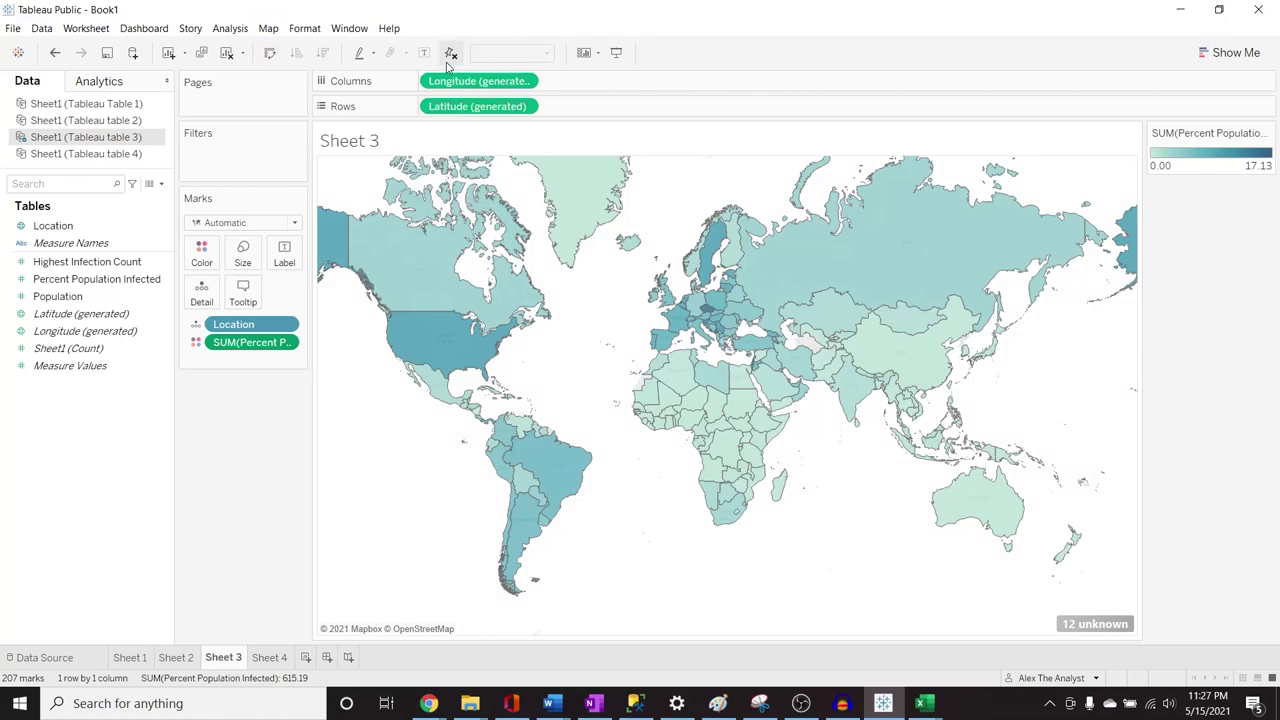
click(243, 33)
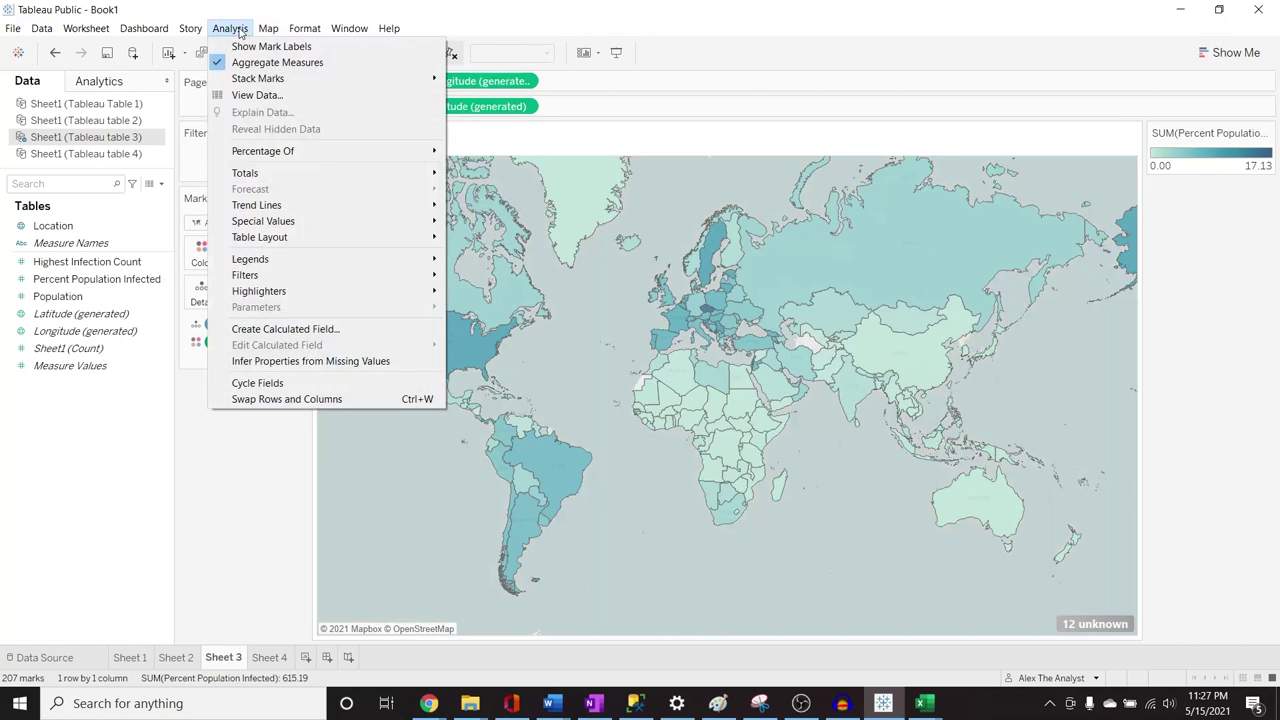
click(268, 30)
click(268, 30)
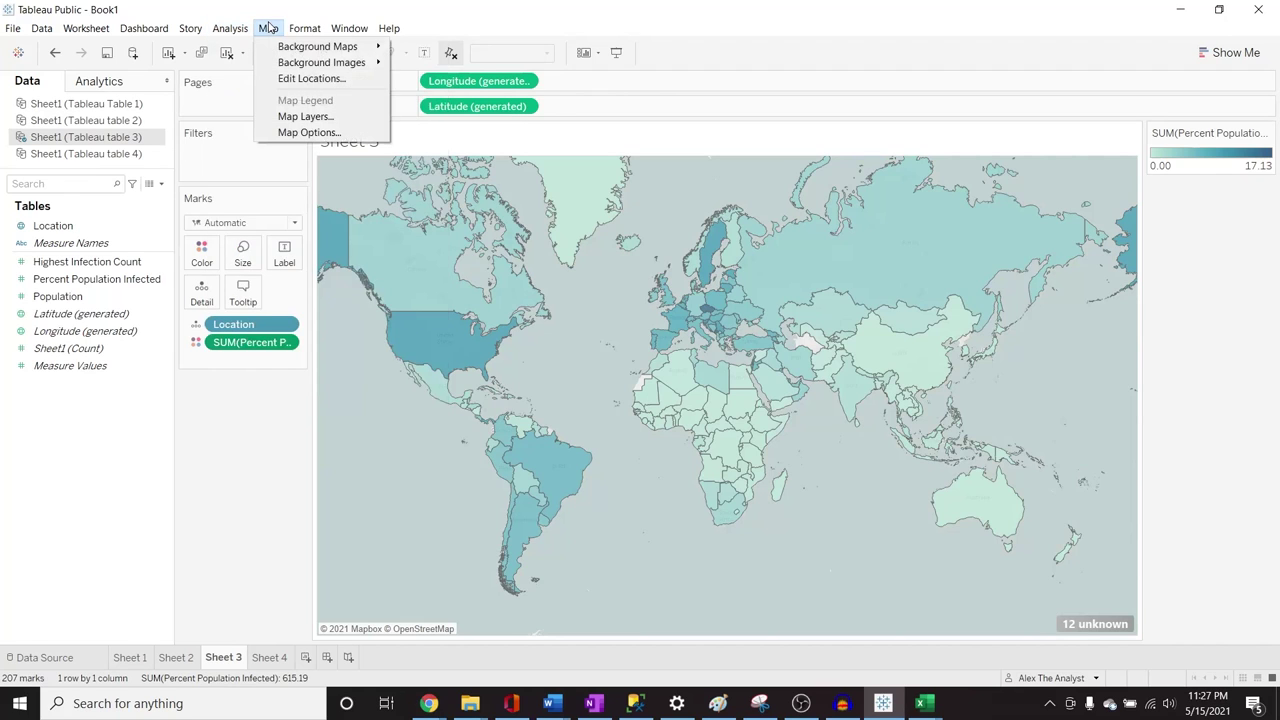
mouse_move(330, 47)
click(430, 80)
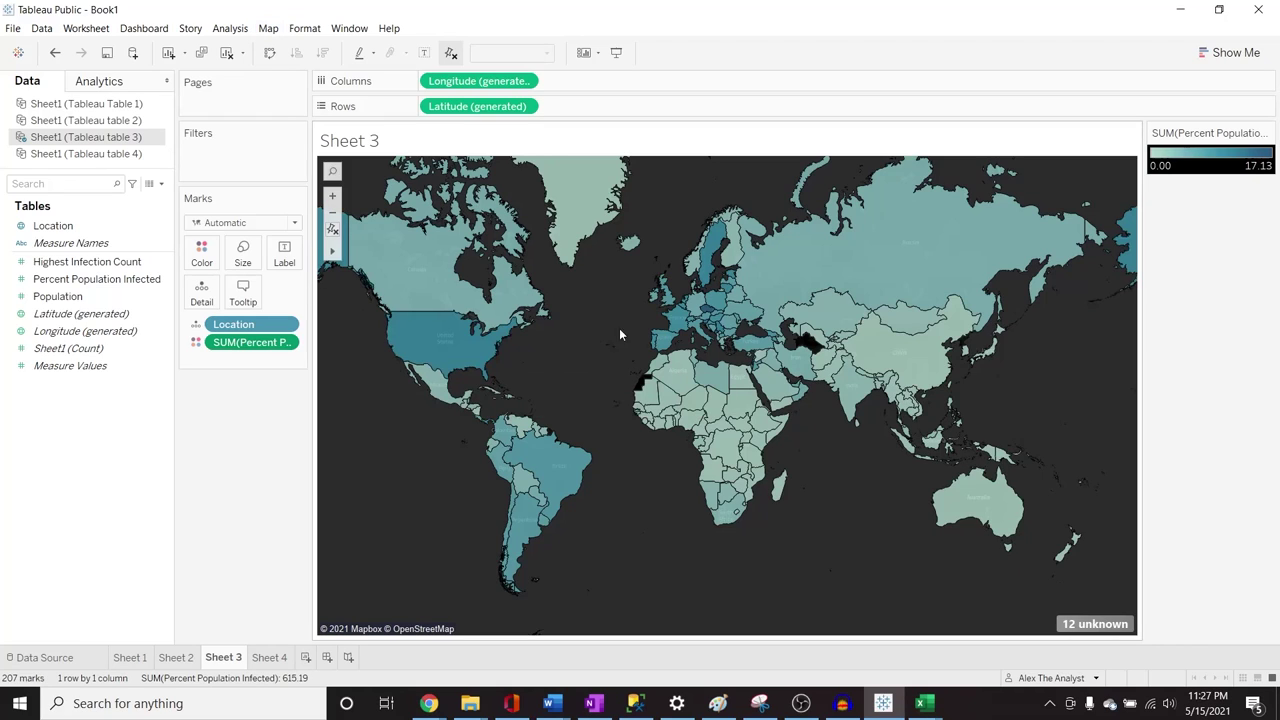
Set the infection map's background style to Outdoors
click(268, 28)
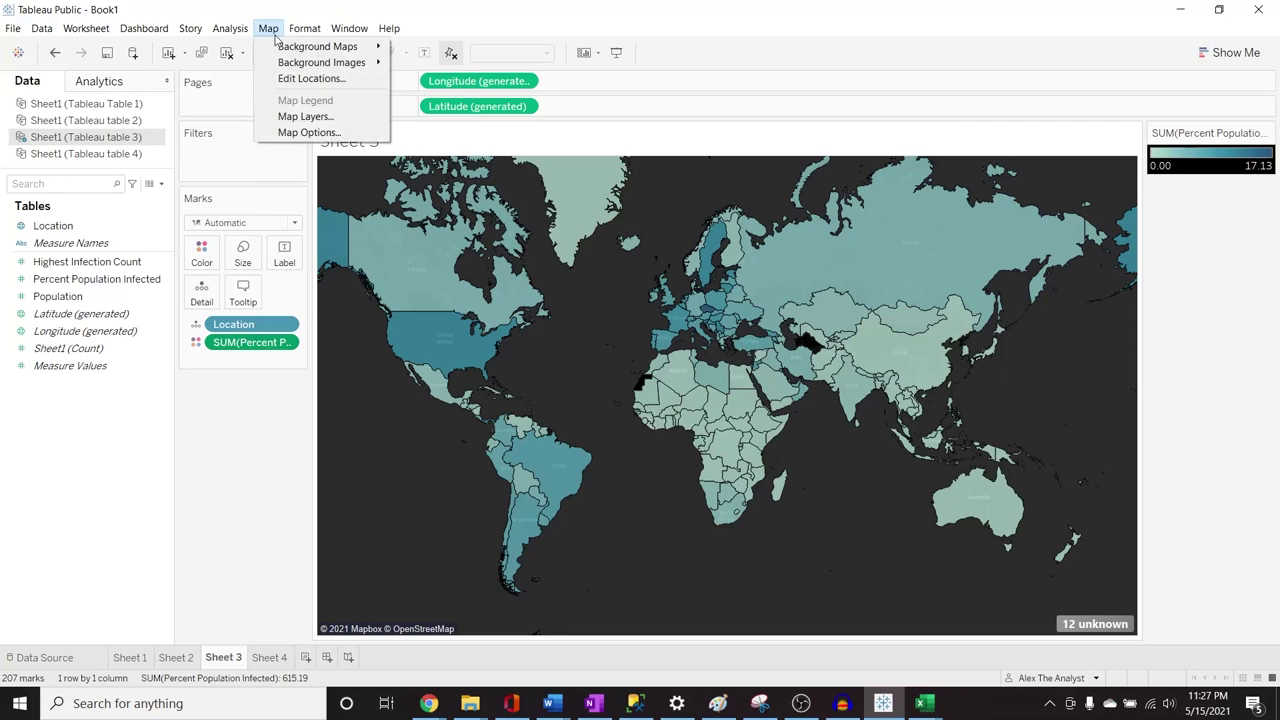
mouse_move(320, 46)
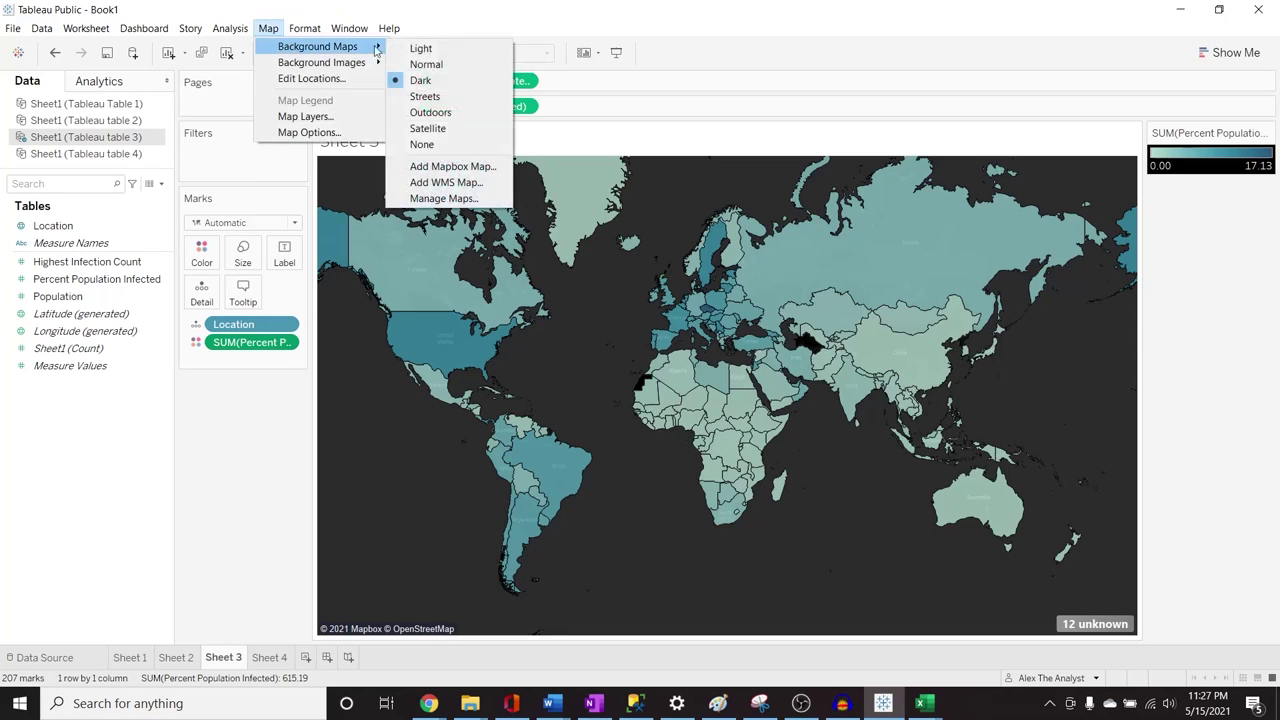
click(455, 114)
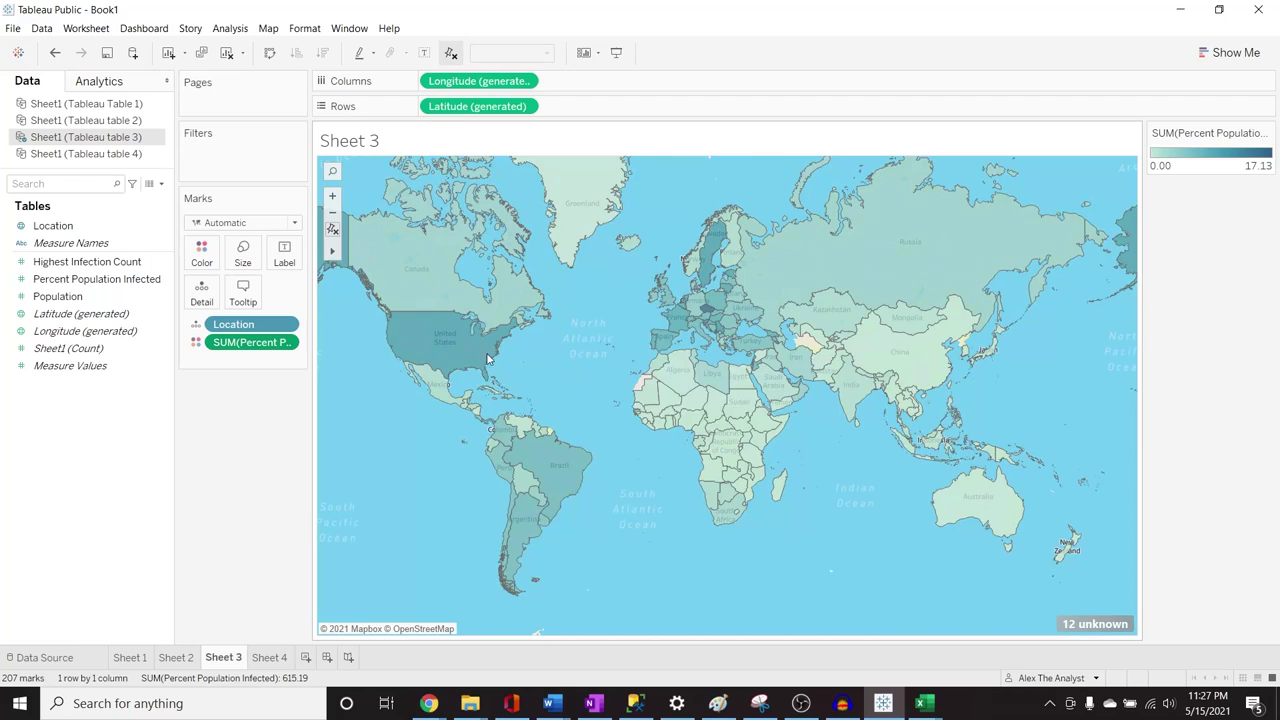
Label the countries on the infection map with their Location names
mouse_move(447, 351)
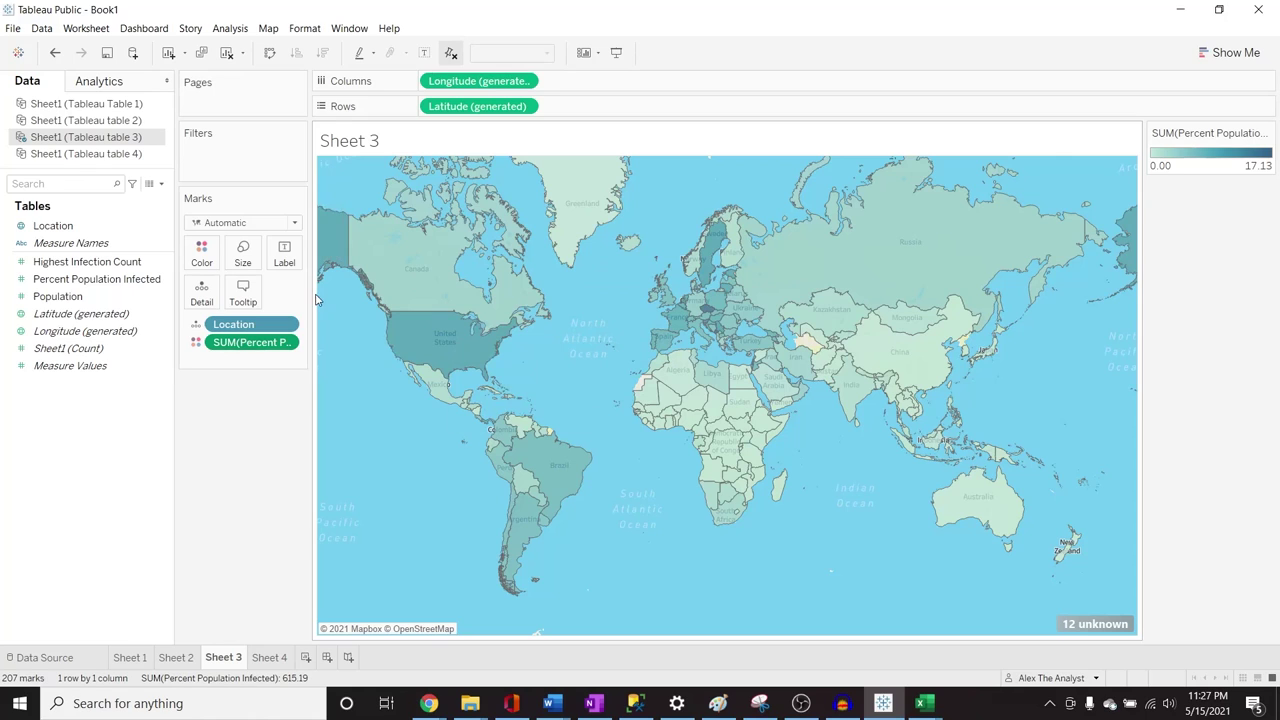
click(196, 326)
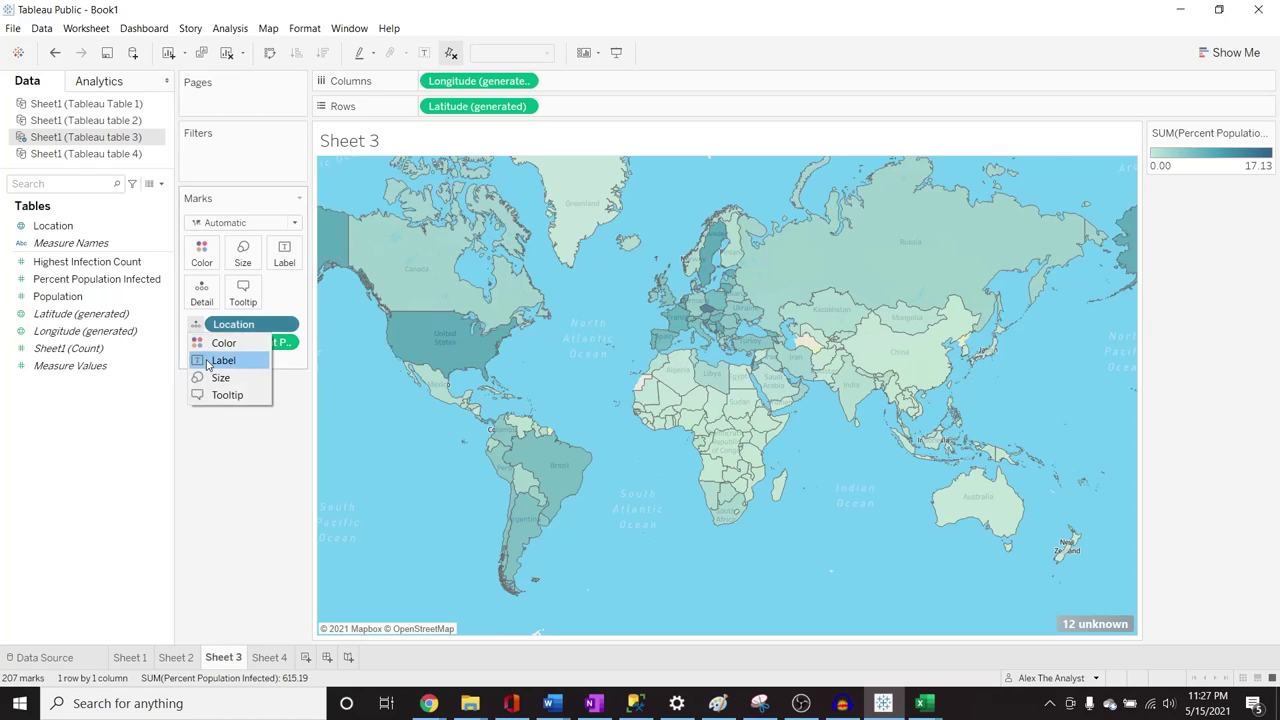
click(223, 360)
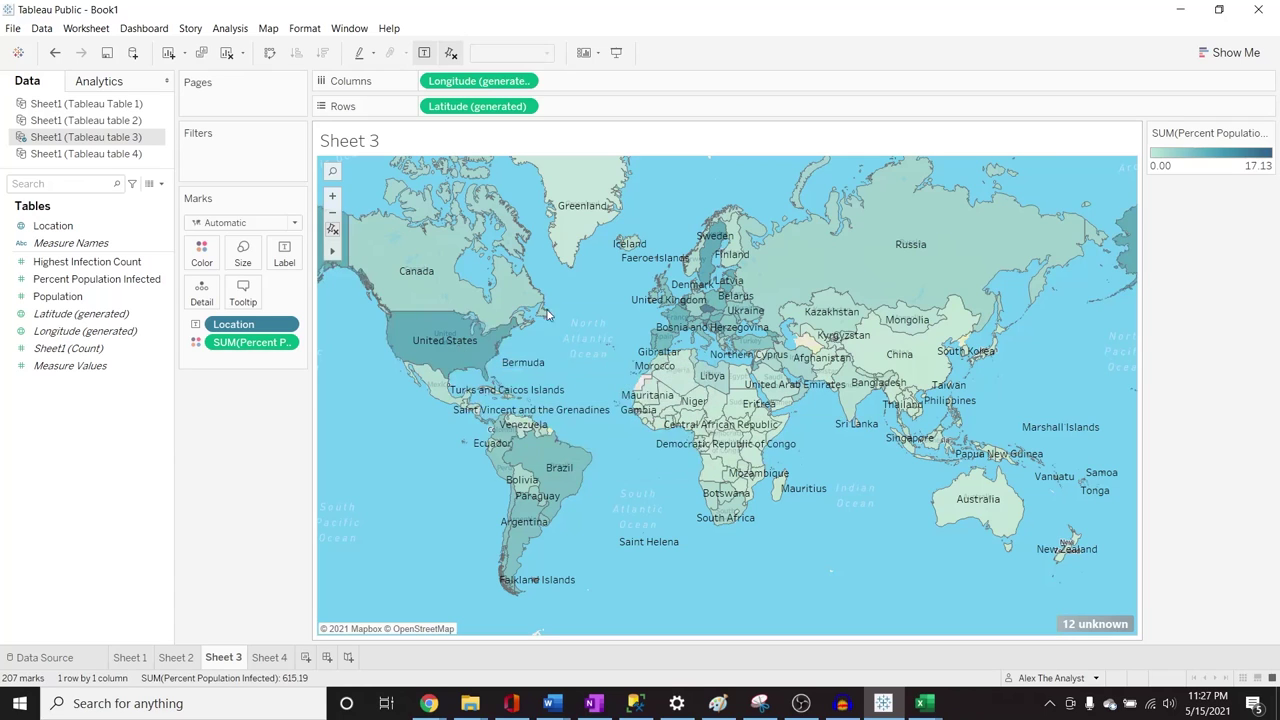
Try the Light background style for the infection map
click(268, 30)
mouse_move(317, 46)
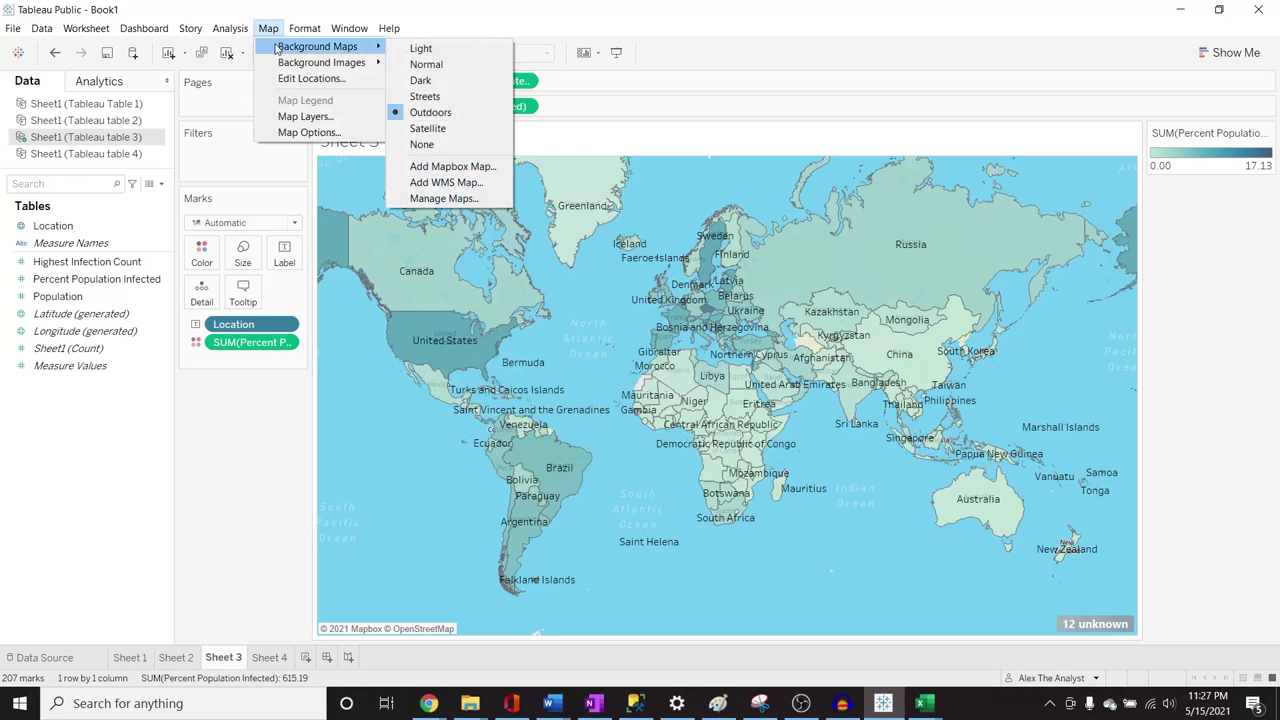
click(445, 48)
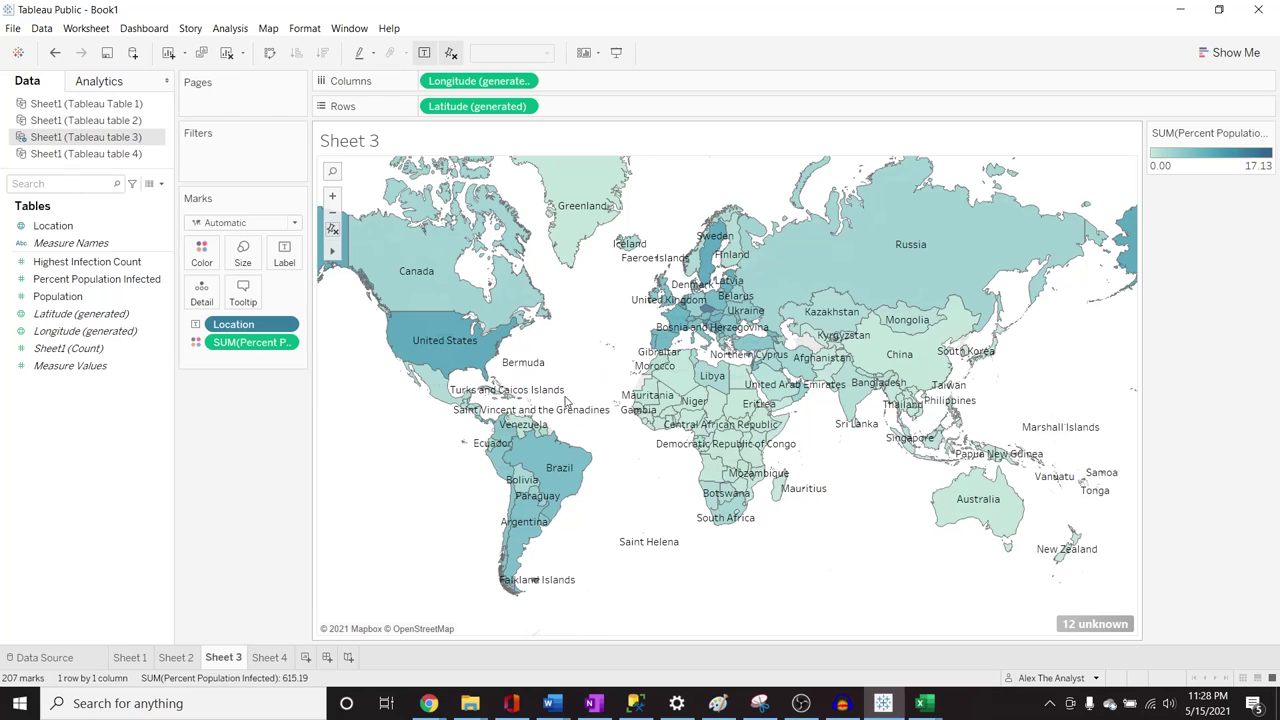
mouse_move(561, 395)
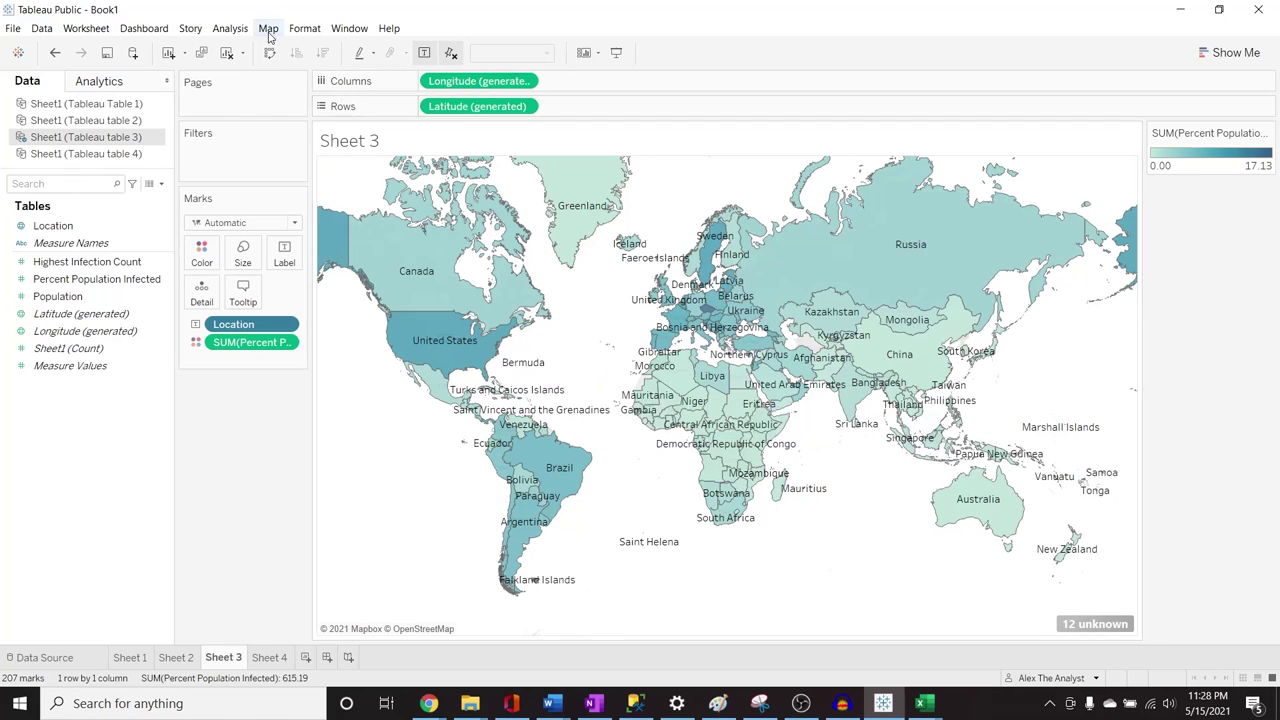
Return the map's background style to Outdoors and change Location from a label back to a detail
click(291, 327)
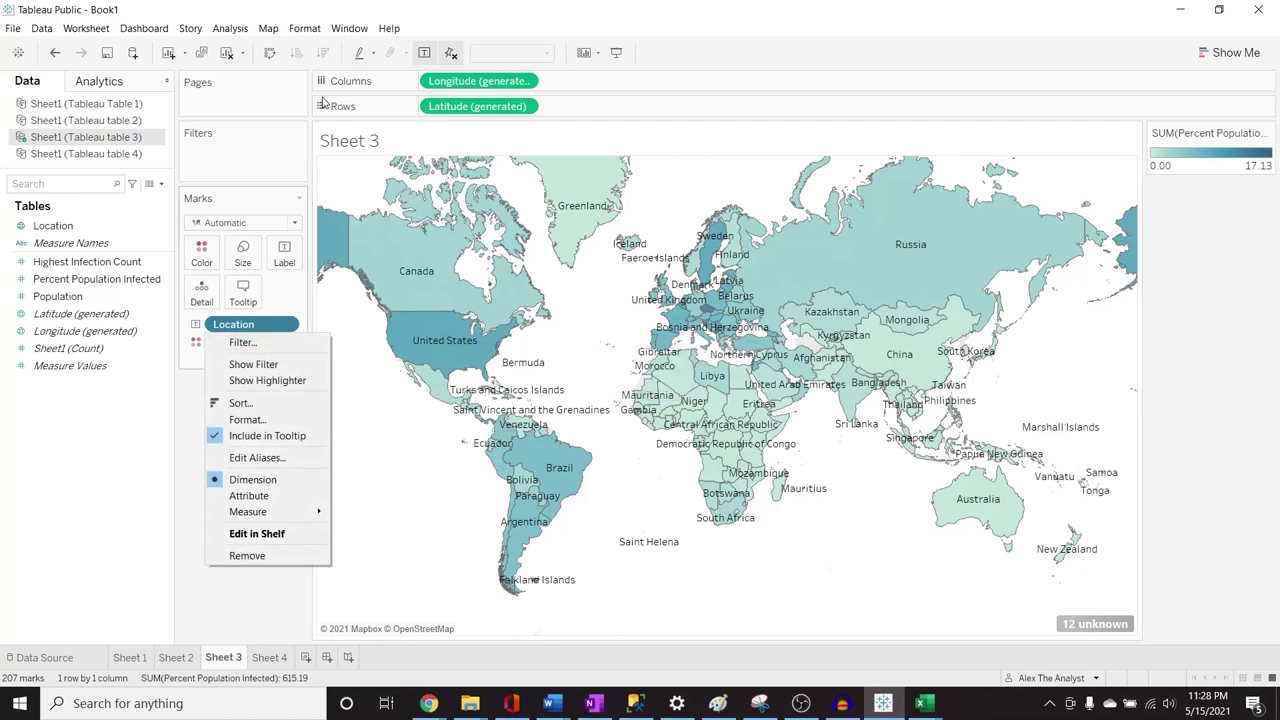
click(268, 28)
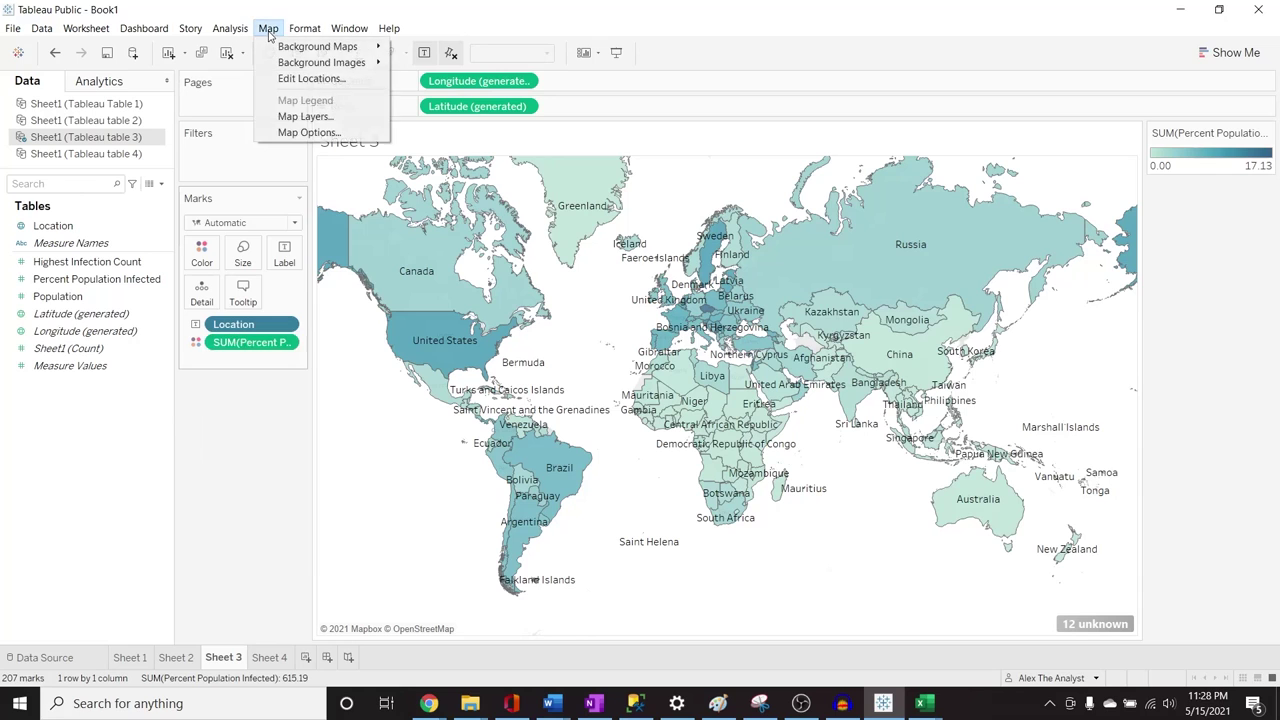
mouse_move(290, 48)
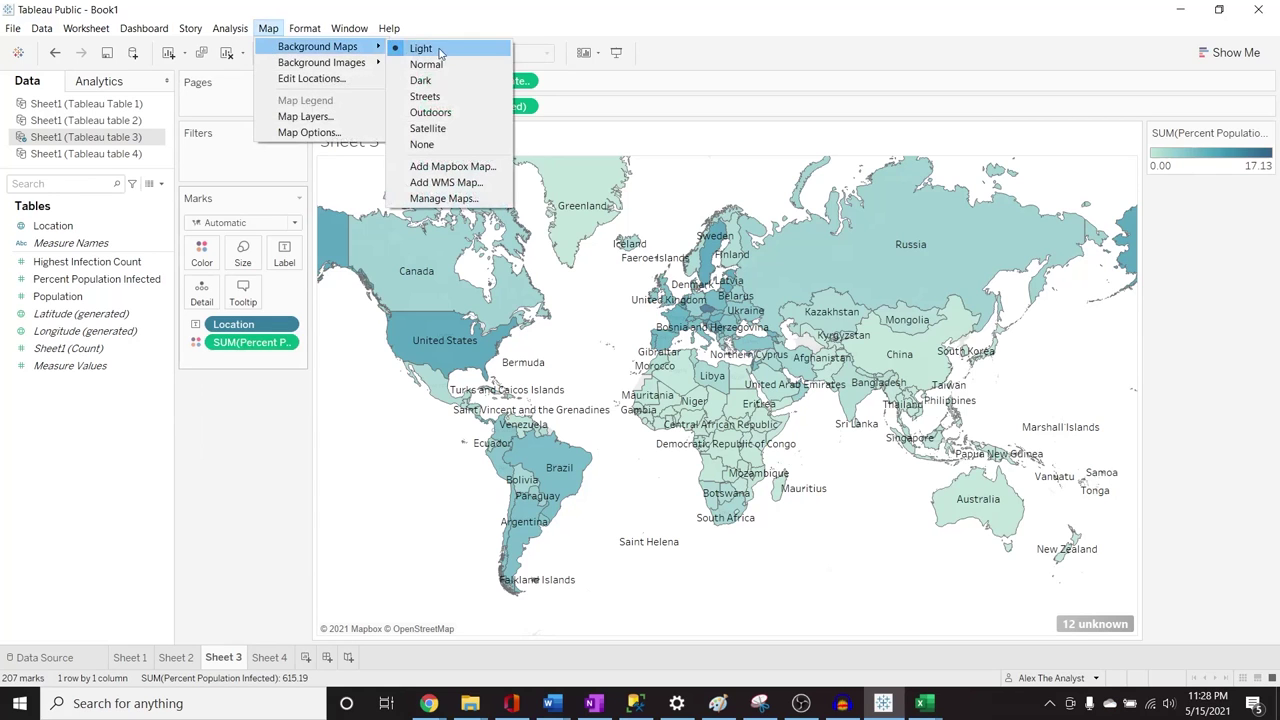
click(447, 112)
click(196, 342)
click(220, 377)
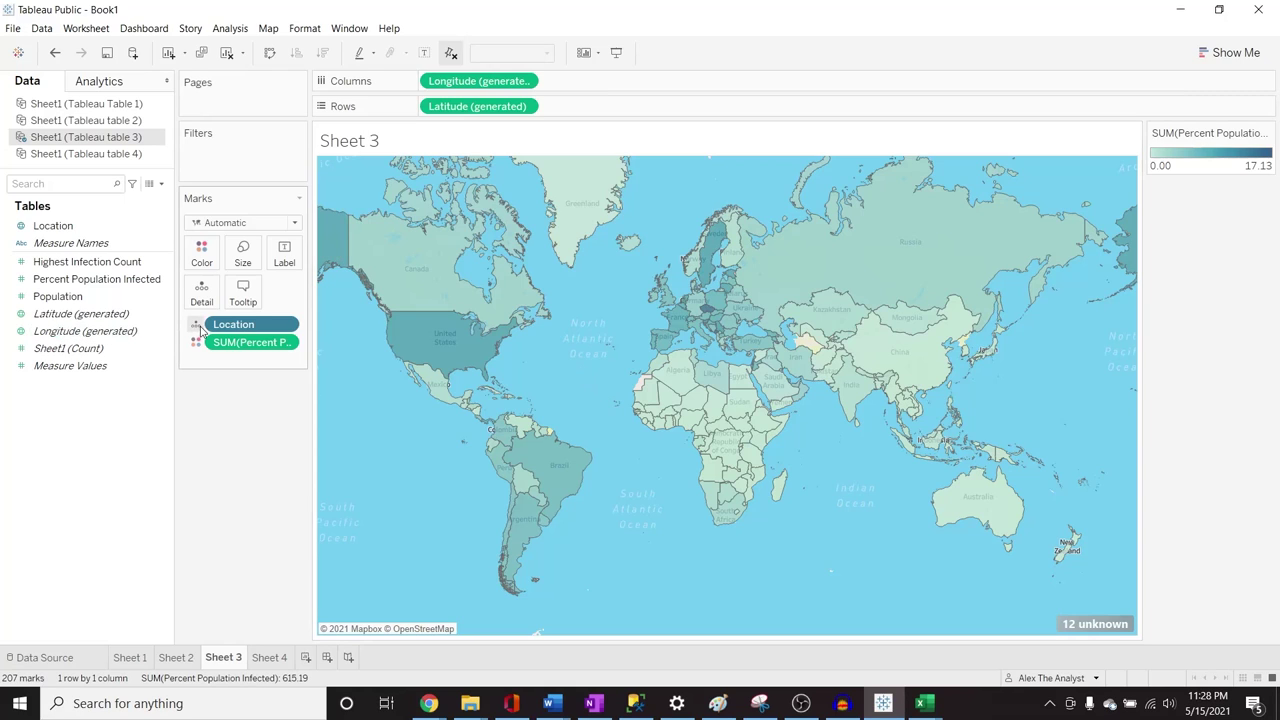
drag(200, 330, 357, 373)
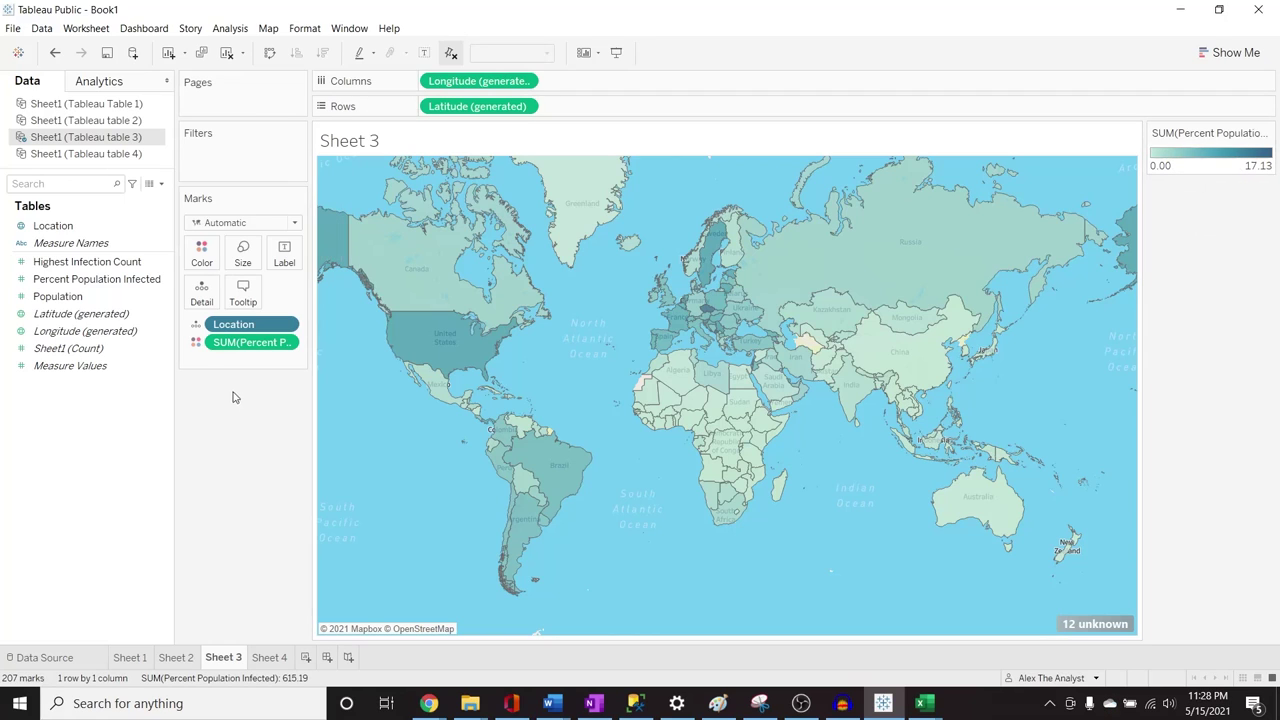
click(197, 346)
click(201, 256)
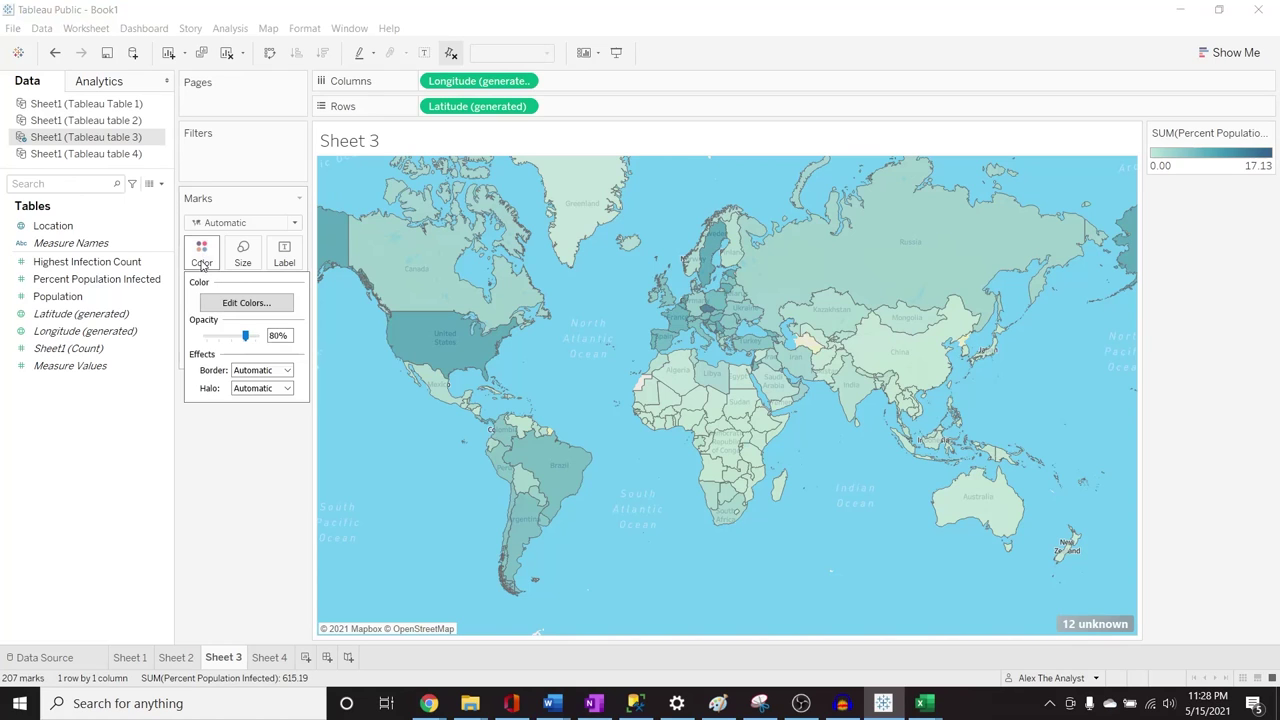
click(249, 302)
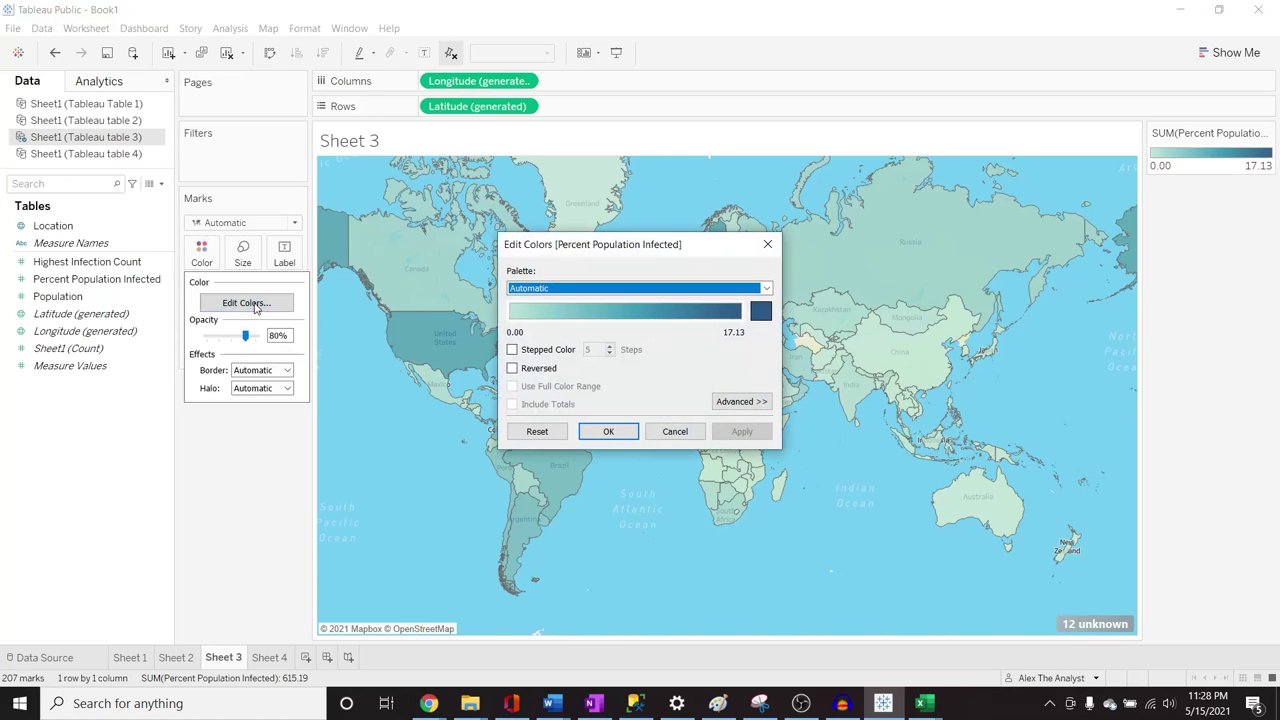
click(767, 244)
Try the Orange color palette for Percent Population Infected on the map
click(202, 254)
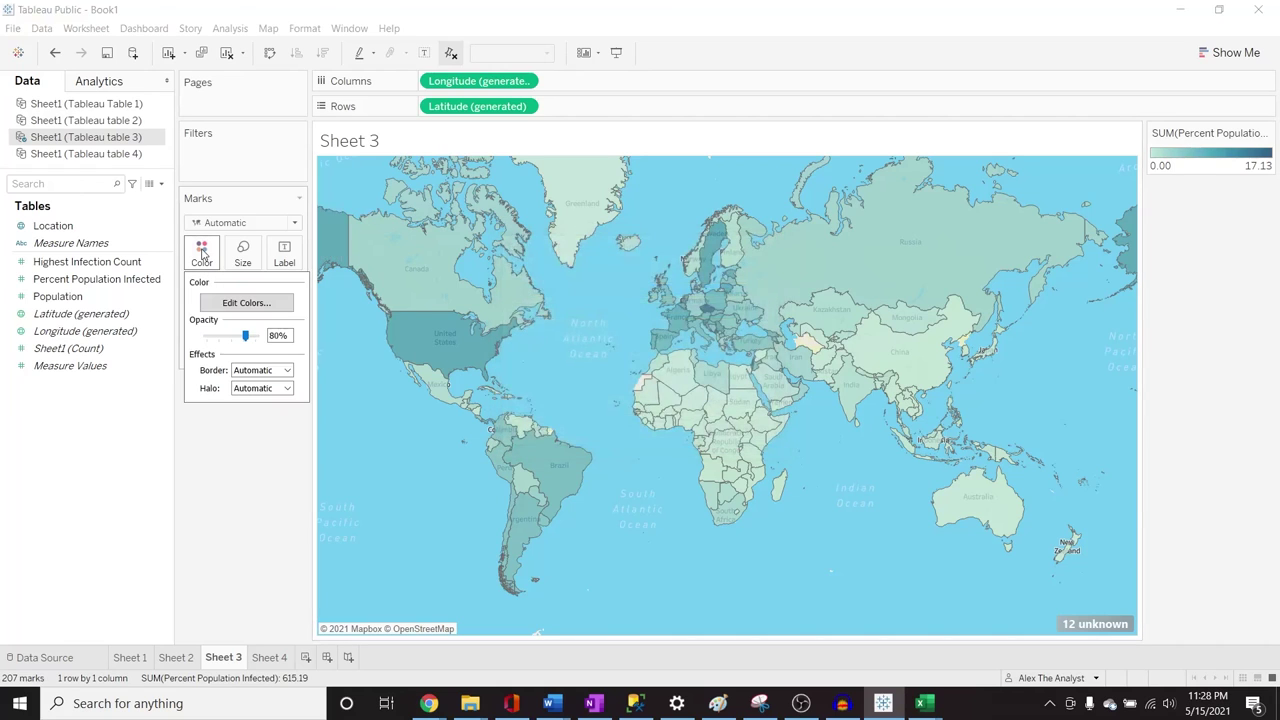
click(243, 303)
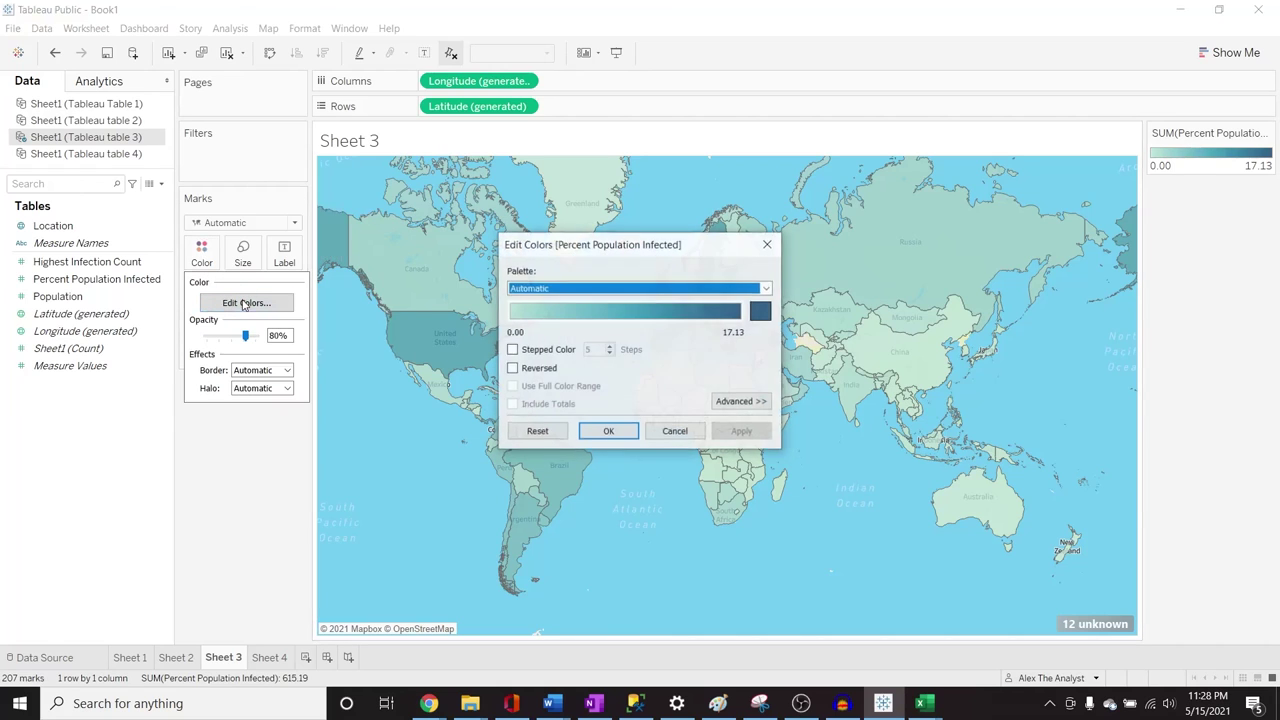
drag(691, 244, 1161, 275)
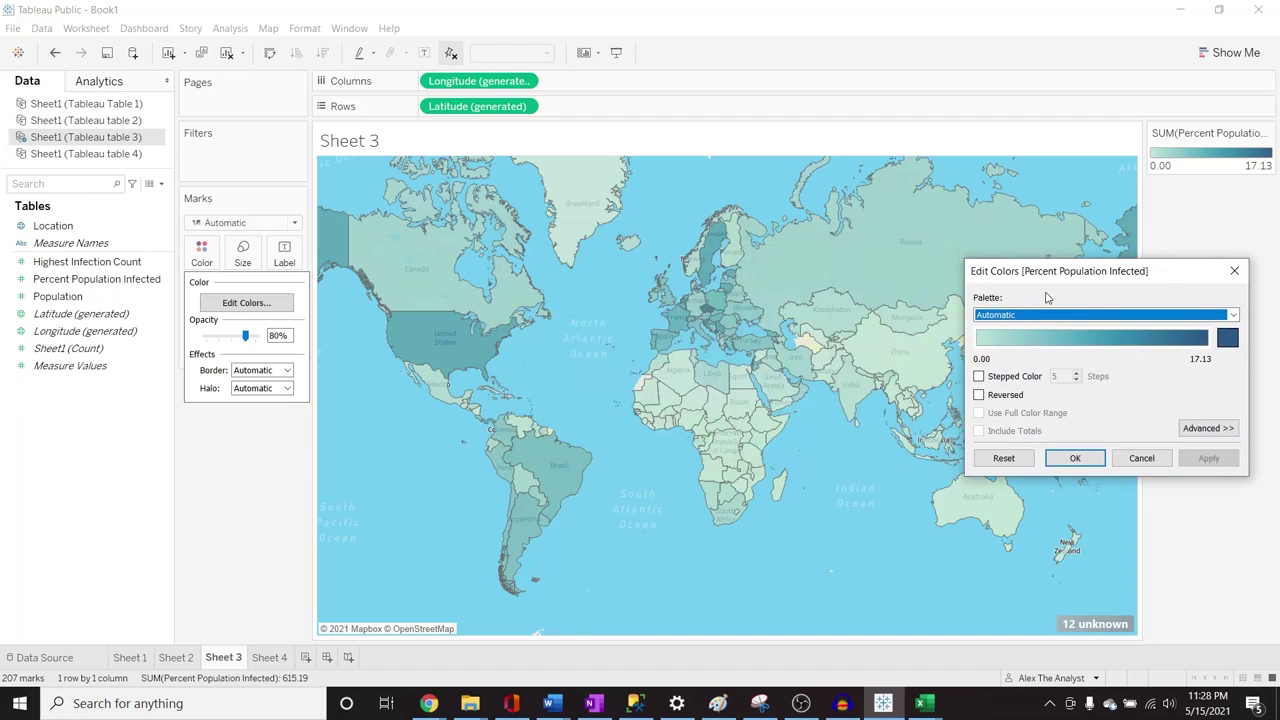
drag(1089, 277, 654, 240)
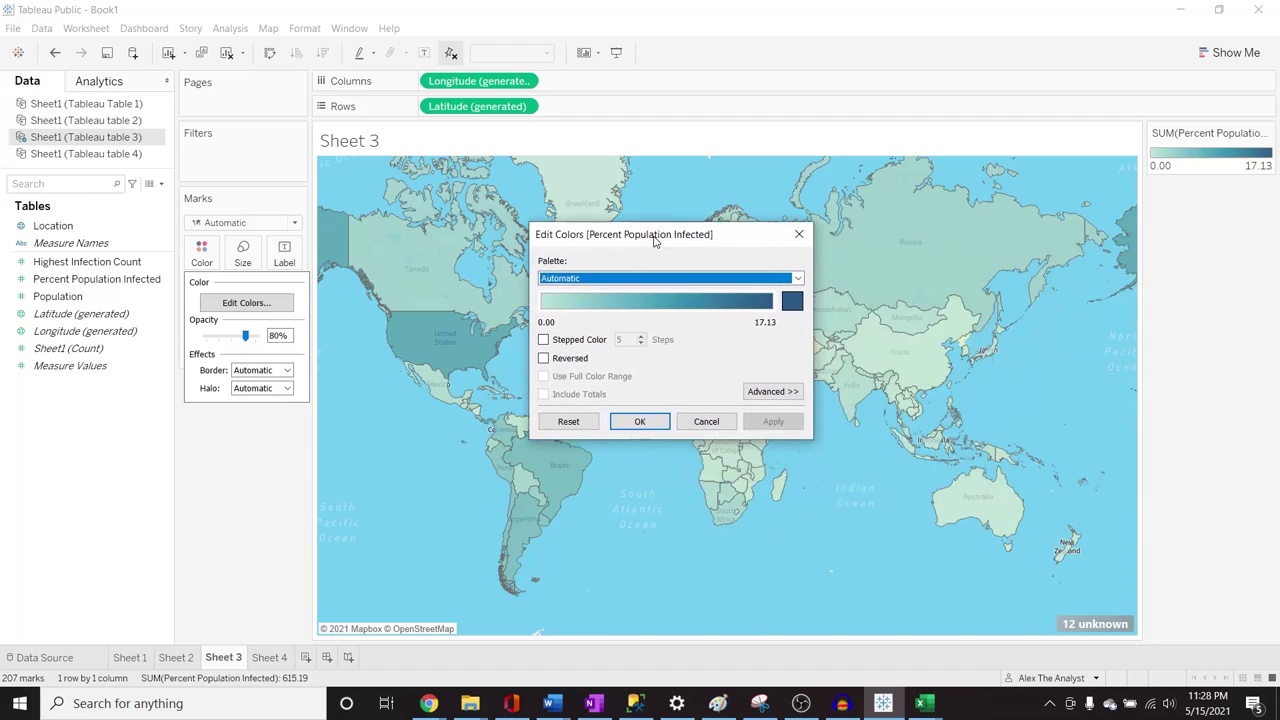
click(797, 279)
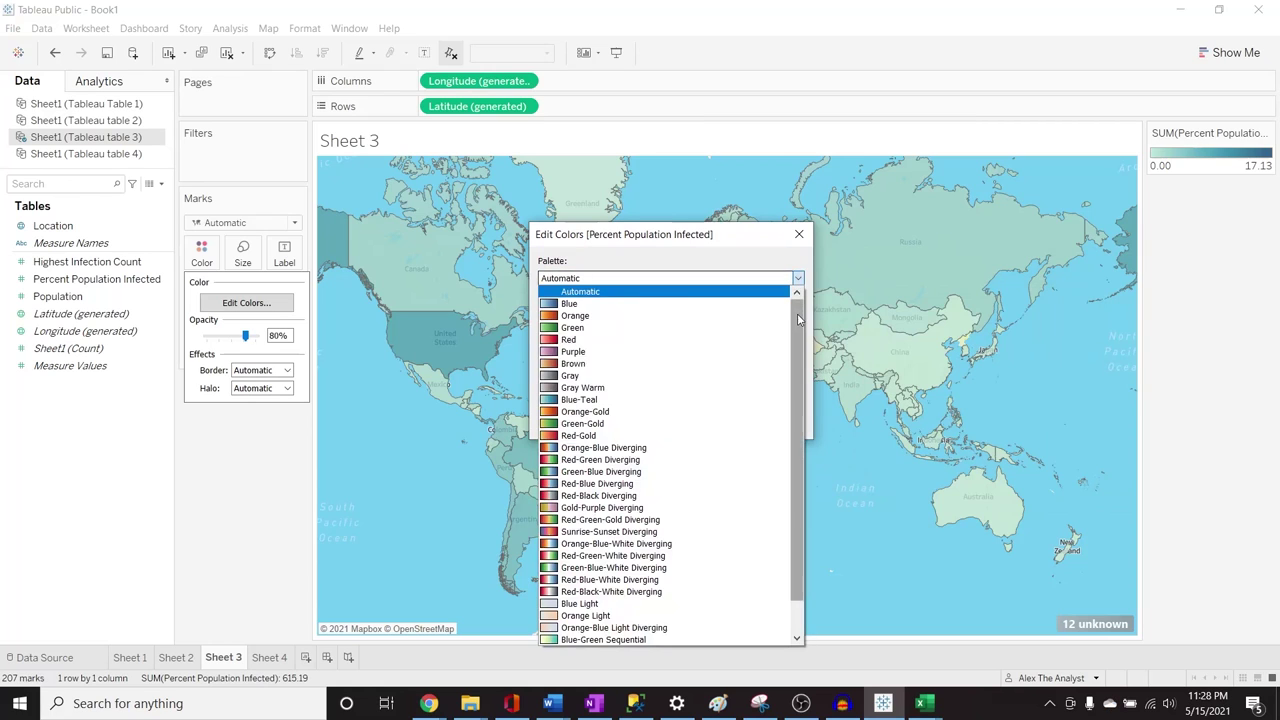
scroll(799, 367, down, 1)
scroll(799, 367, up, 1)
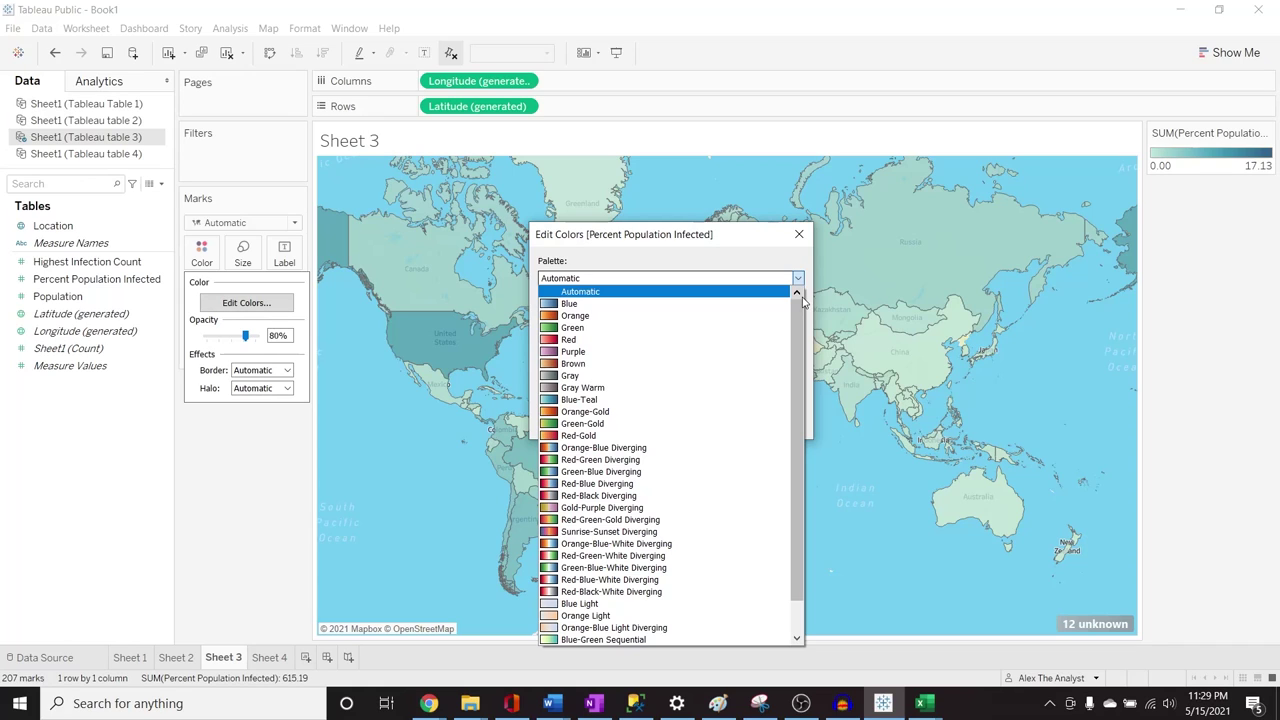
click(724, 316)
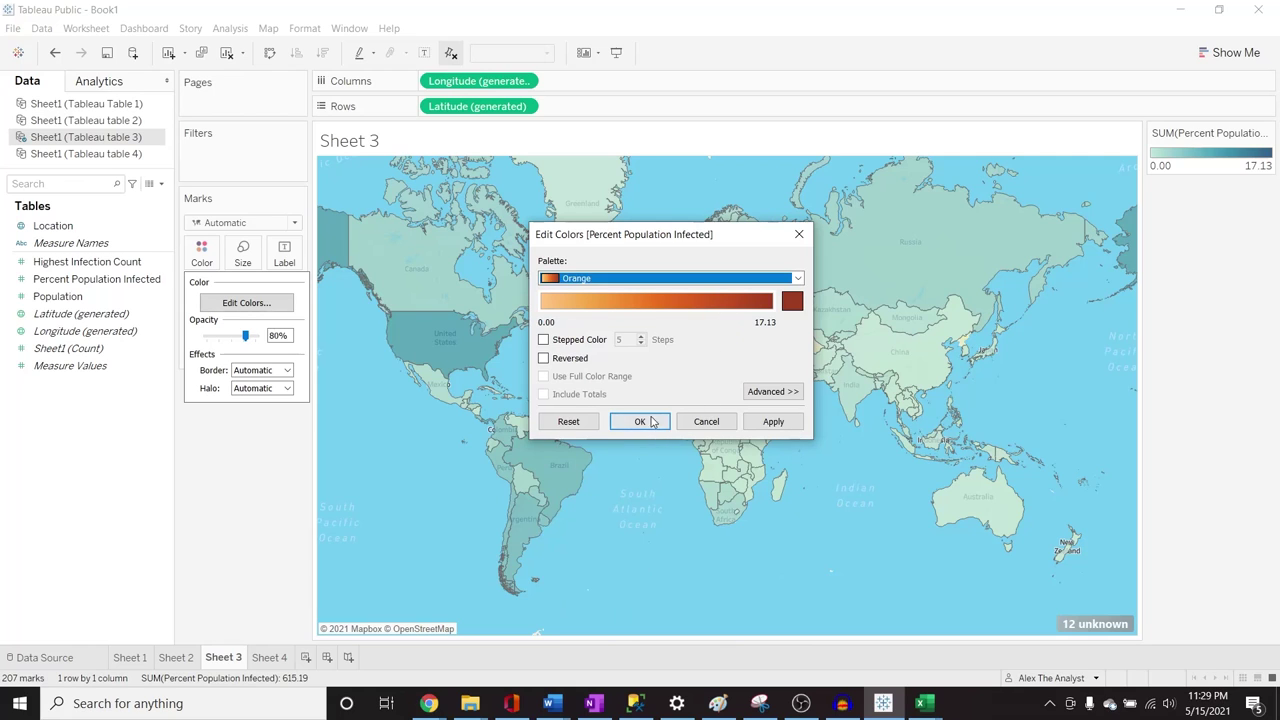
click(770, 421)
click(640, 421)
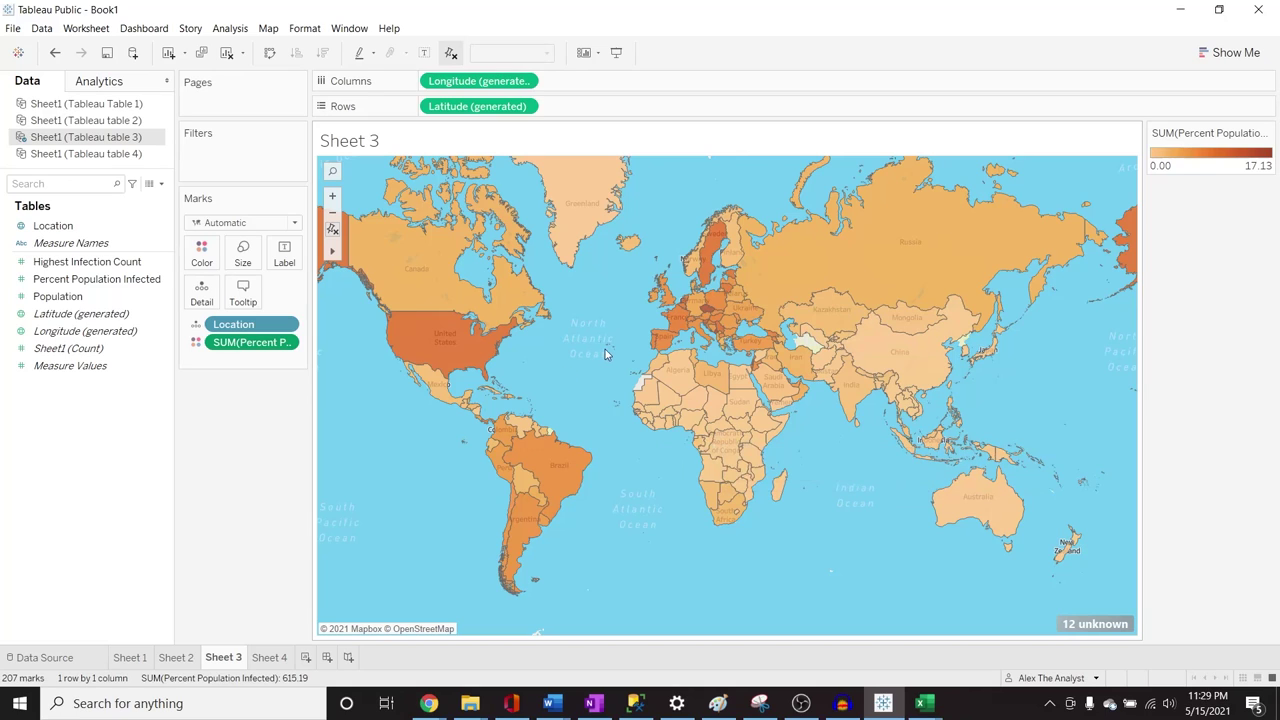
Try the Sunrise-Sunset Diverging palette for Percent Population Infected on the map
click(208, 255)
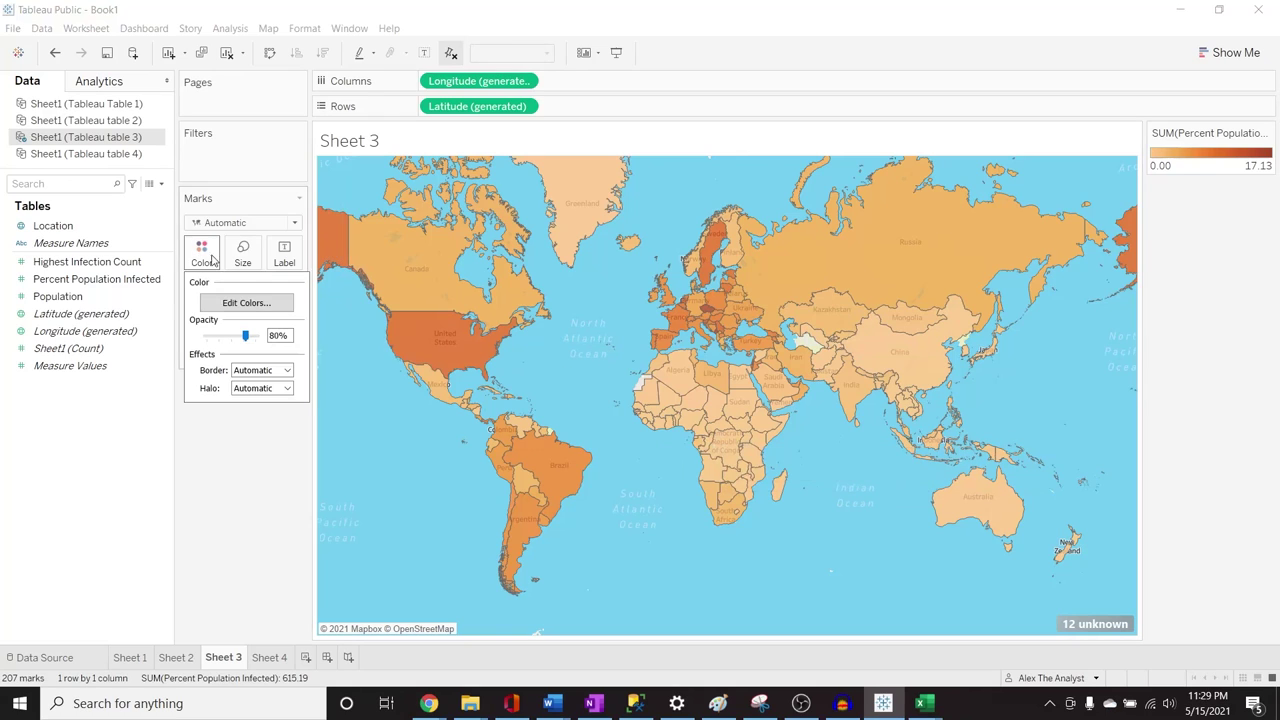
click(246, 304)
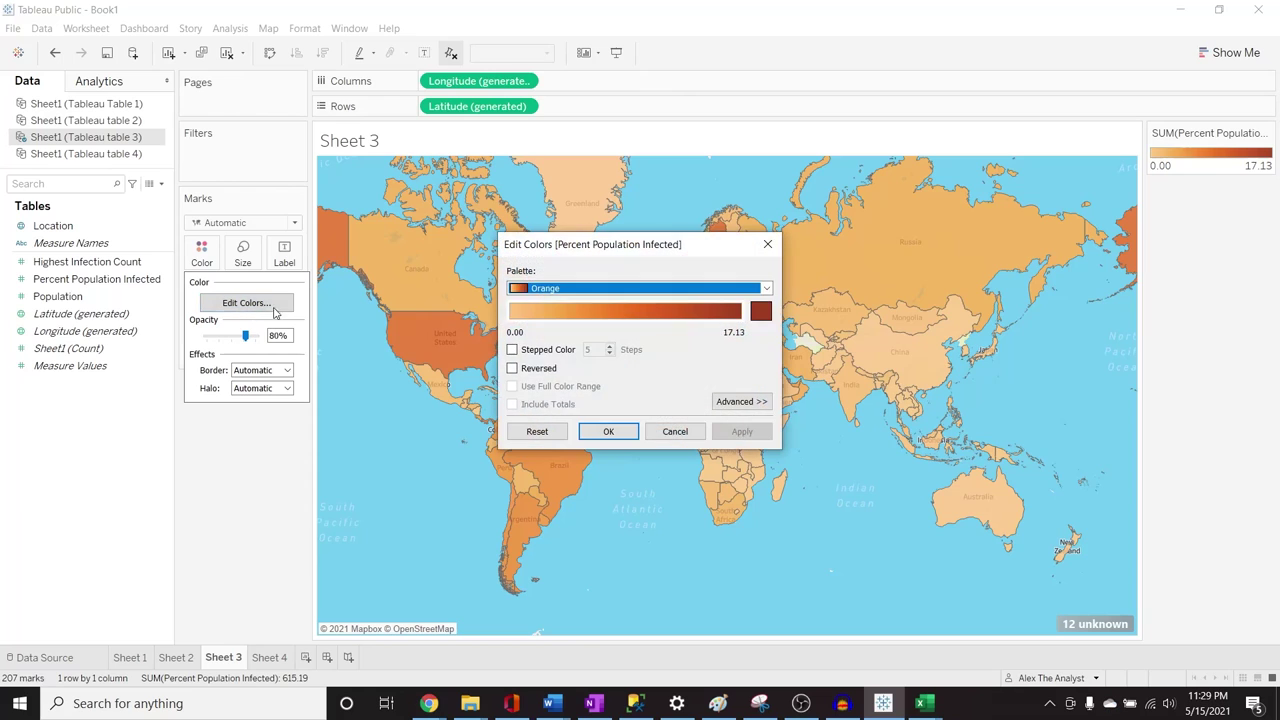
click(764, 289)
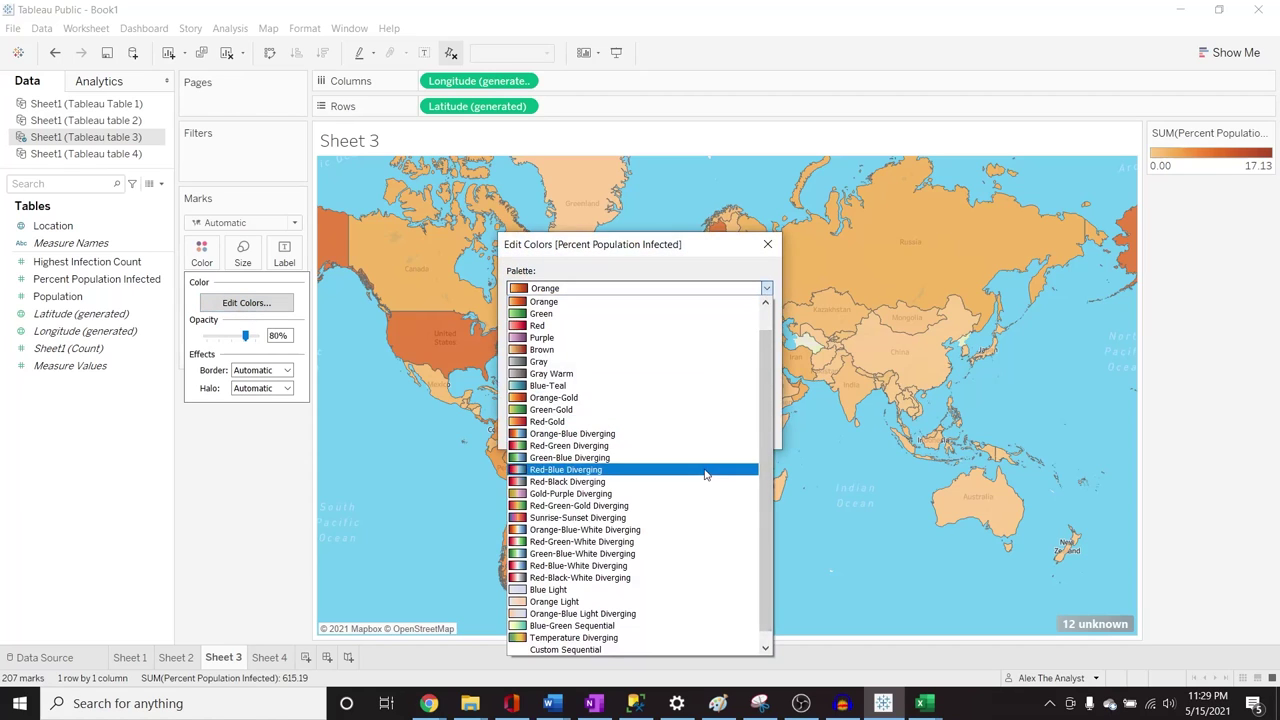
click(697, 518)
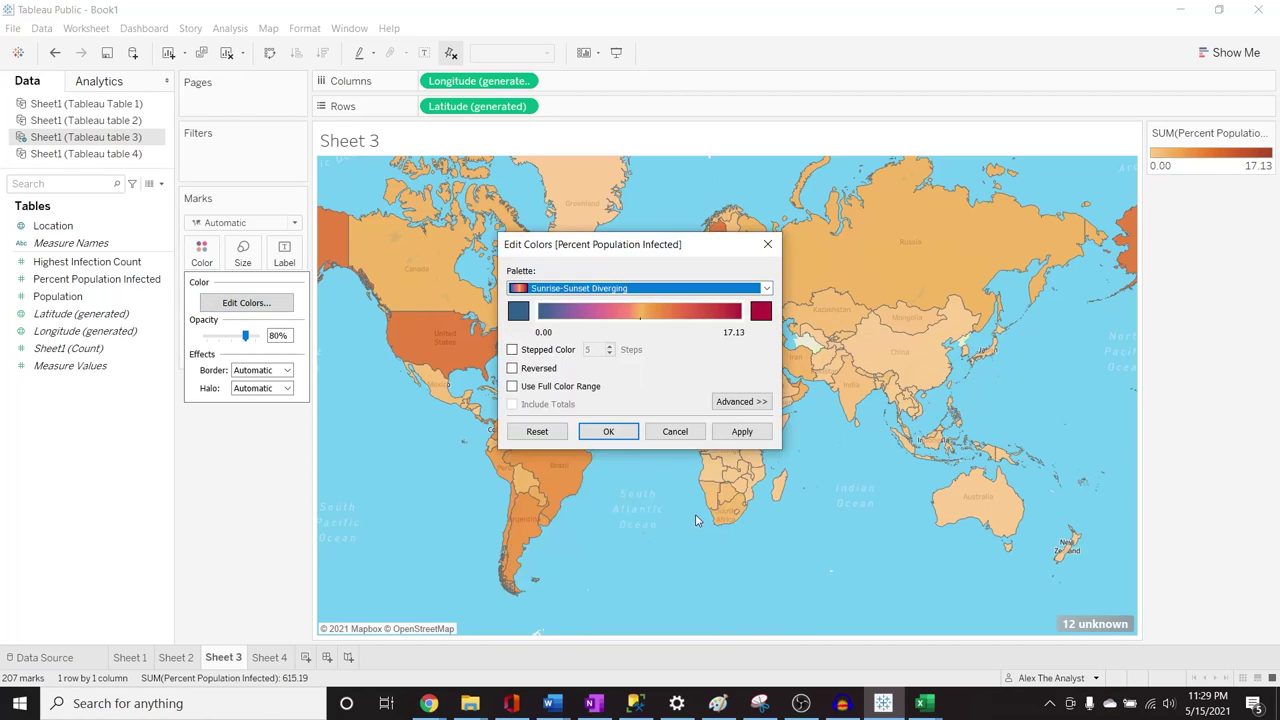
click(716, 435)
click(610, 432)
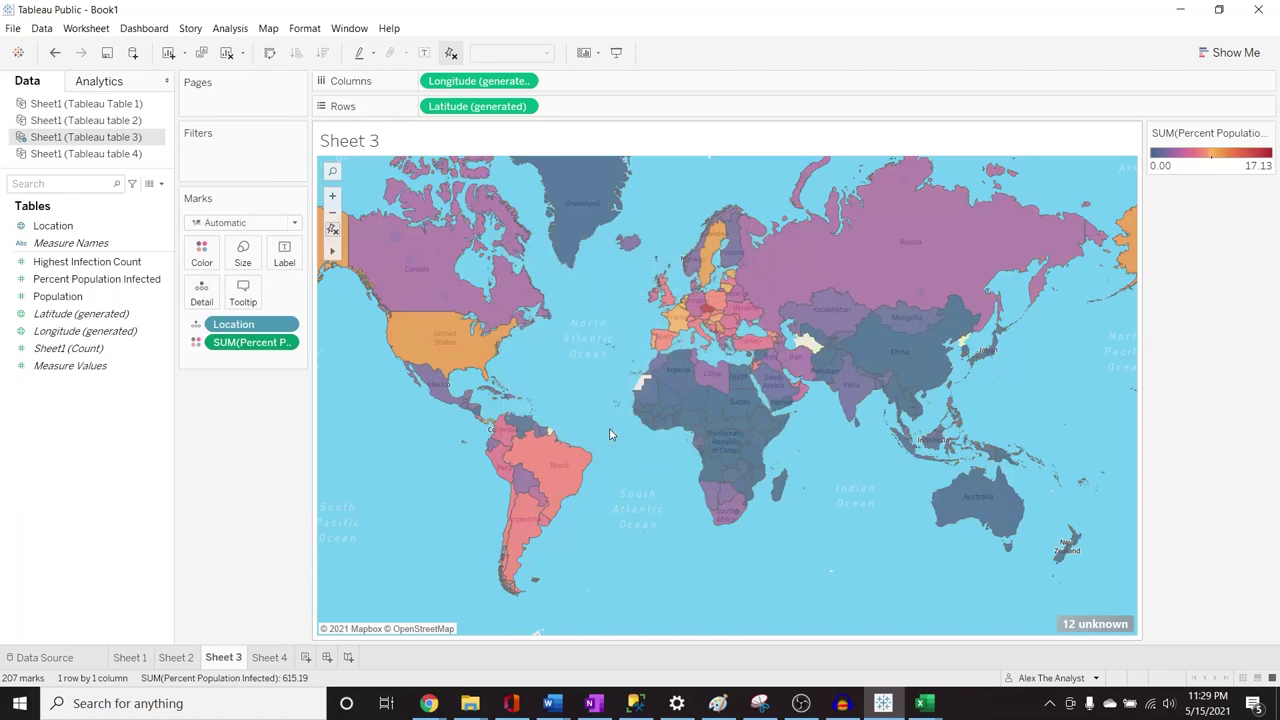
Apply the Red-Gold color palette to Percent Population Infected on the map
click(205, 258)
click(246, 302)
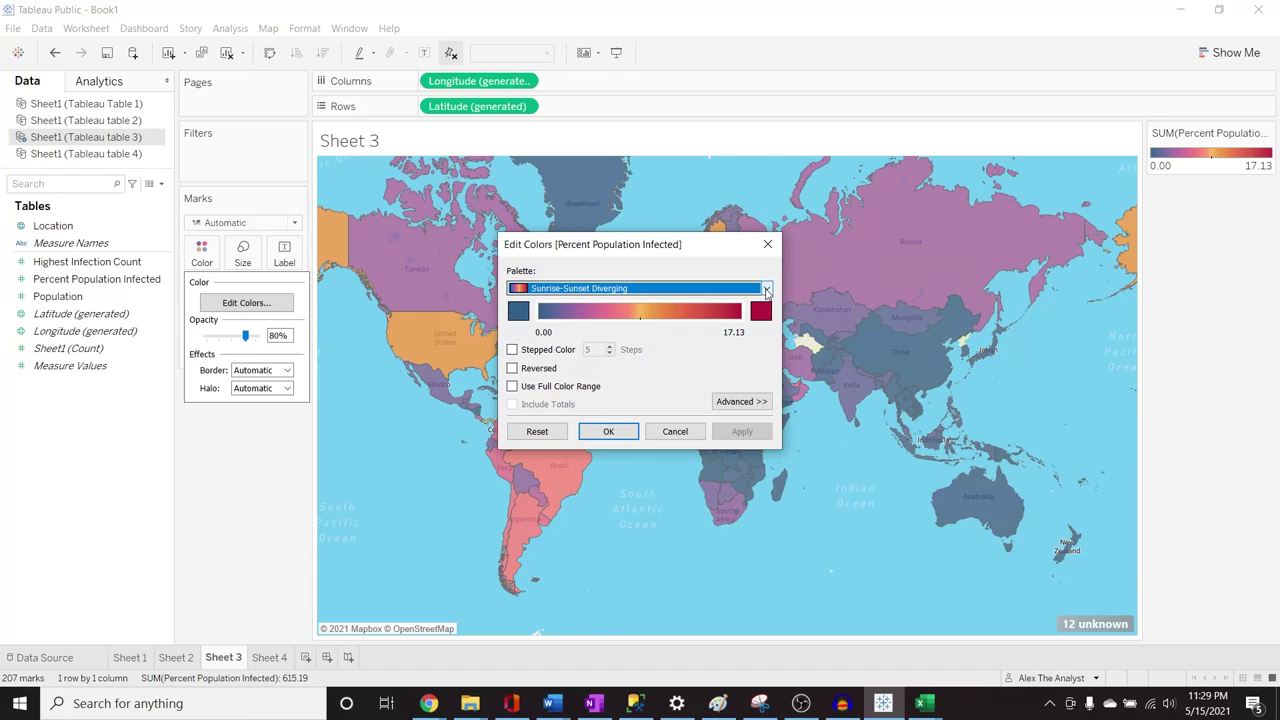
click(767, 290)
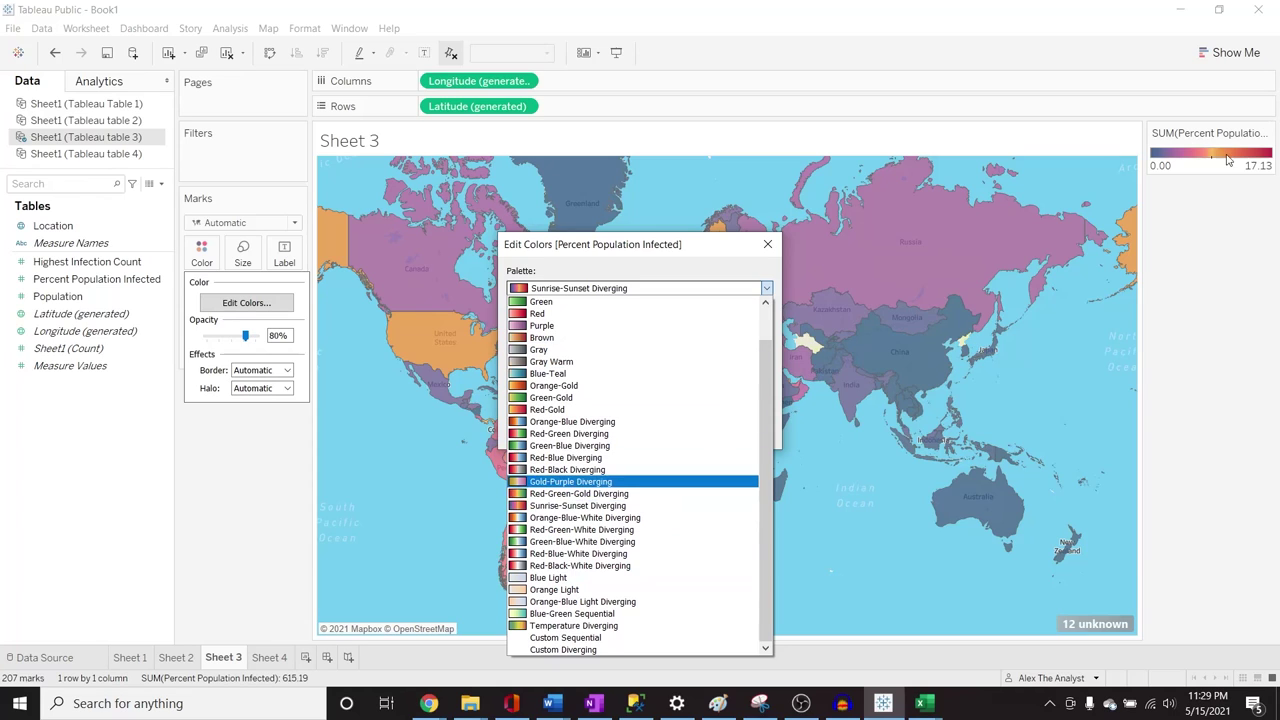
click(665, 410)
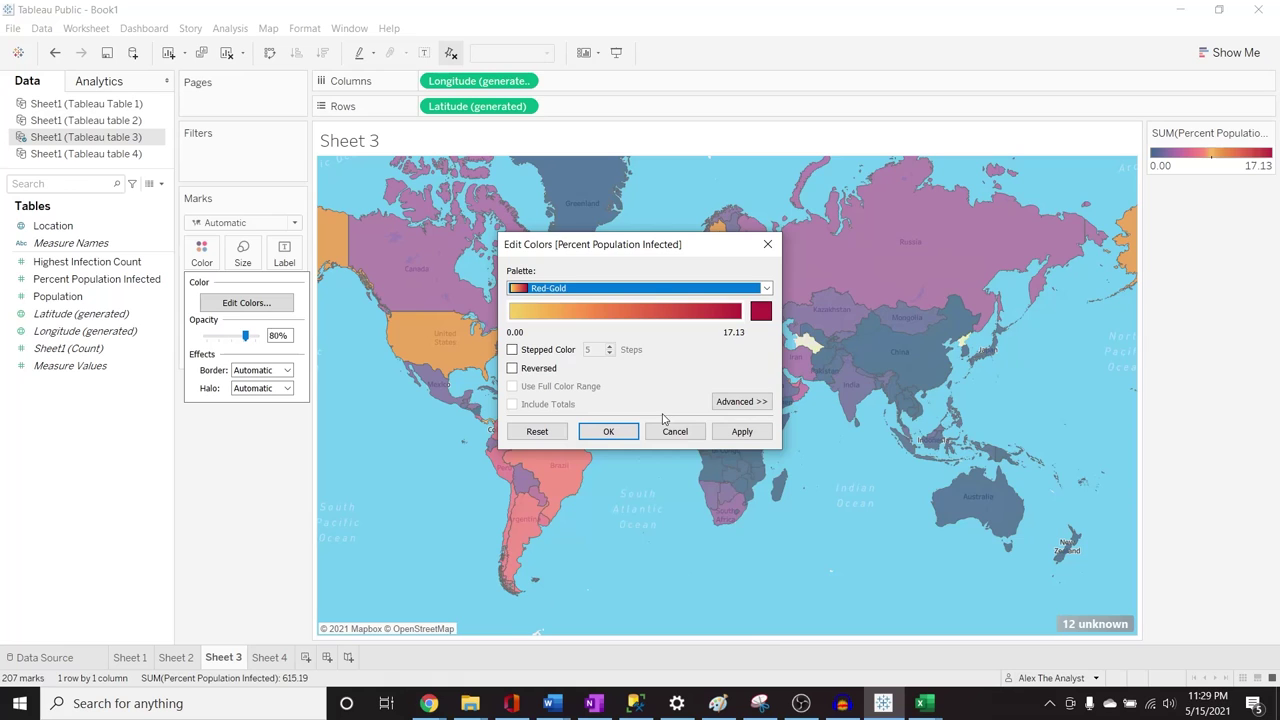
click(726, 431)
click(608, 431)
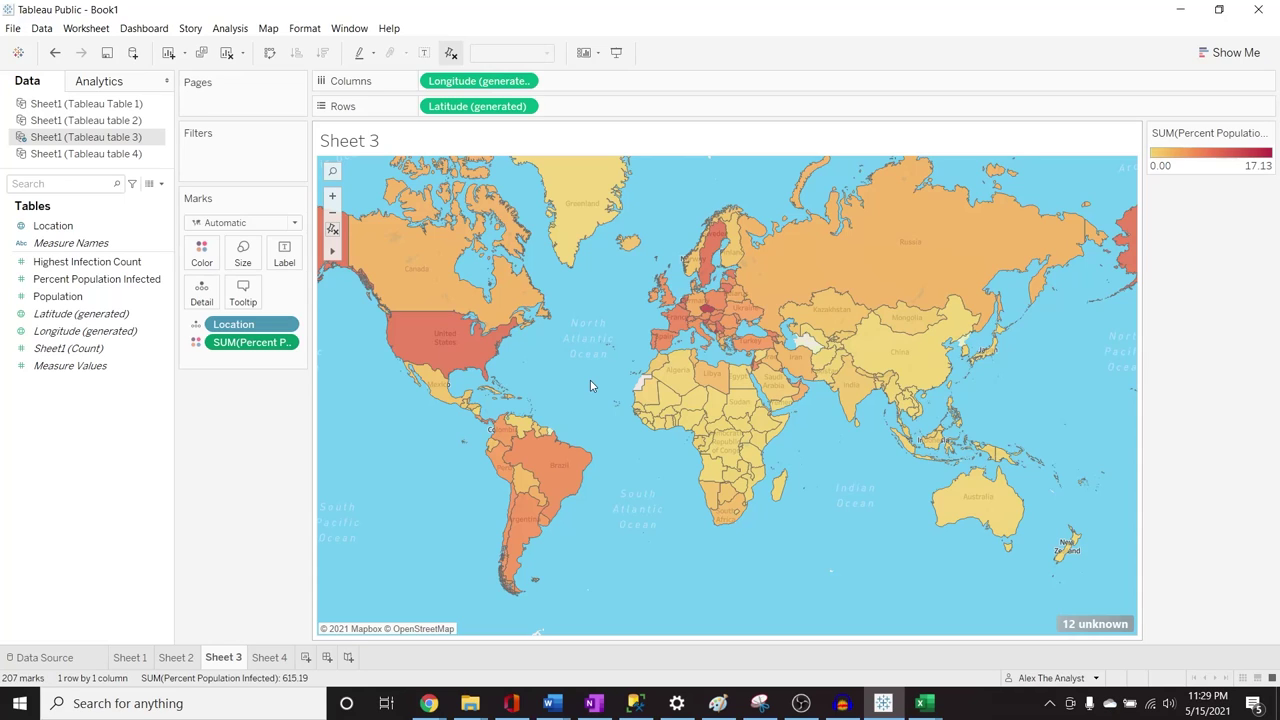
Retitle the map's color legend as Percent Population Infected, removing the SUM wrapper and parentheses
click(1267, 134)
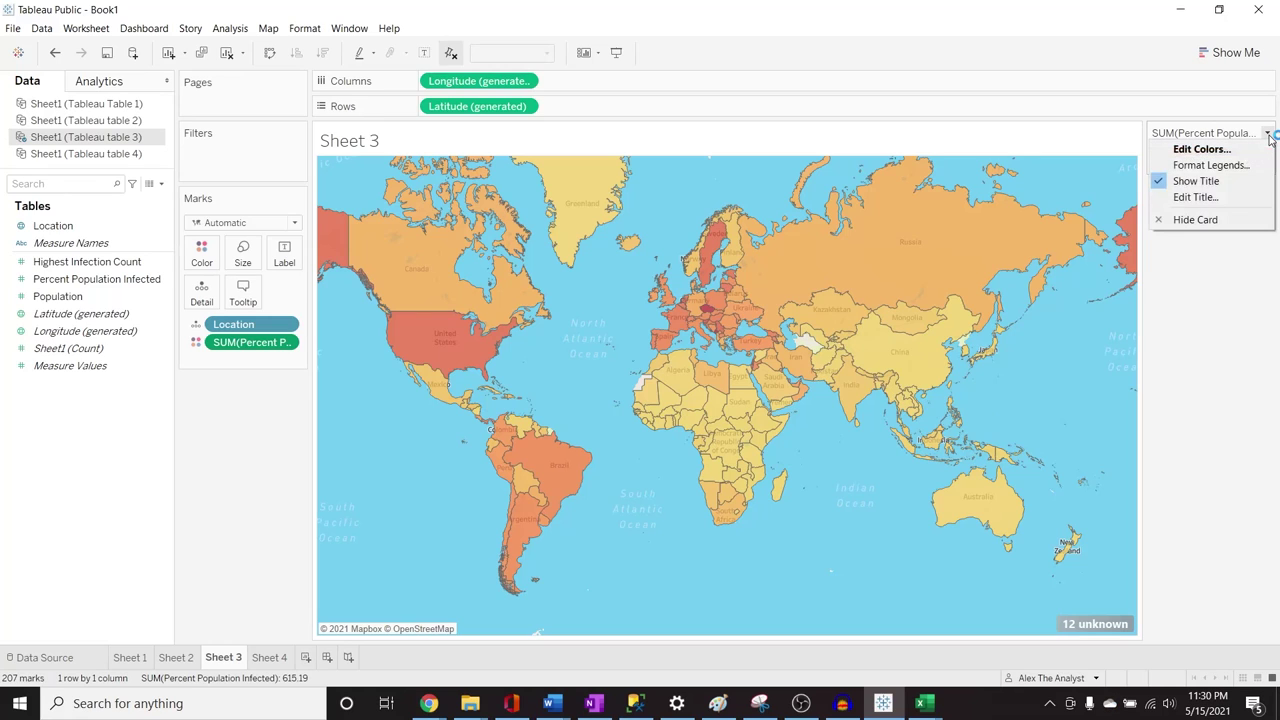
click(1191, 314)
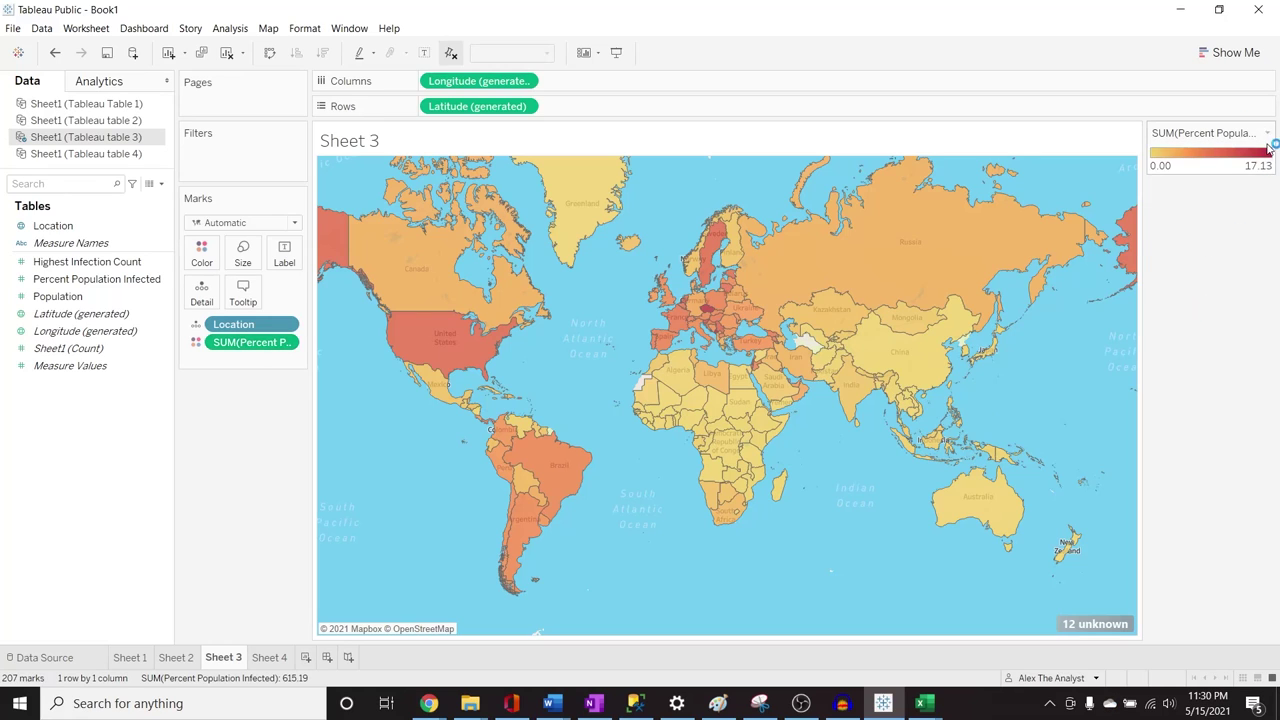
click(1267, 133)
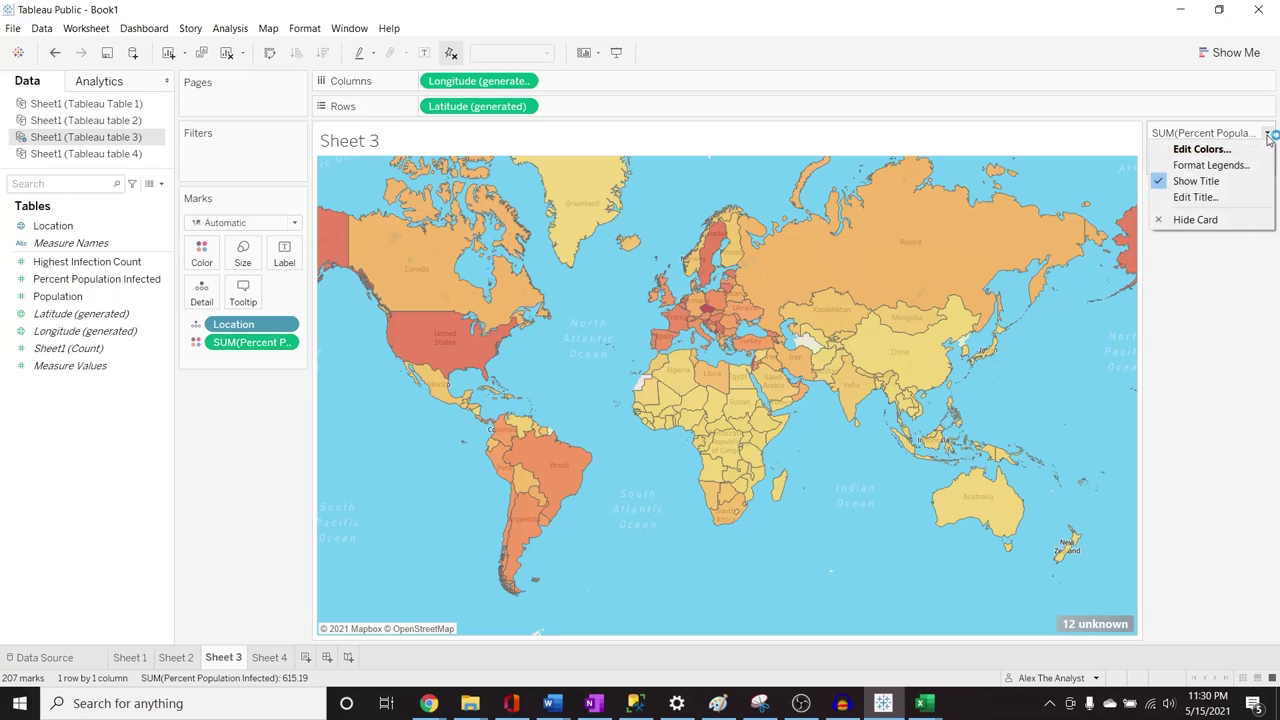
click(1195, 197)
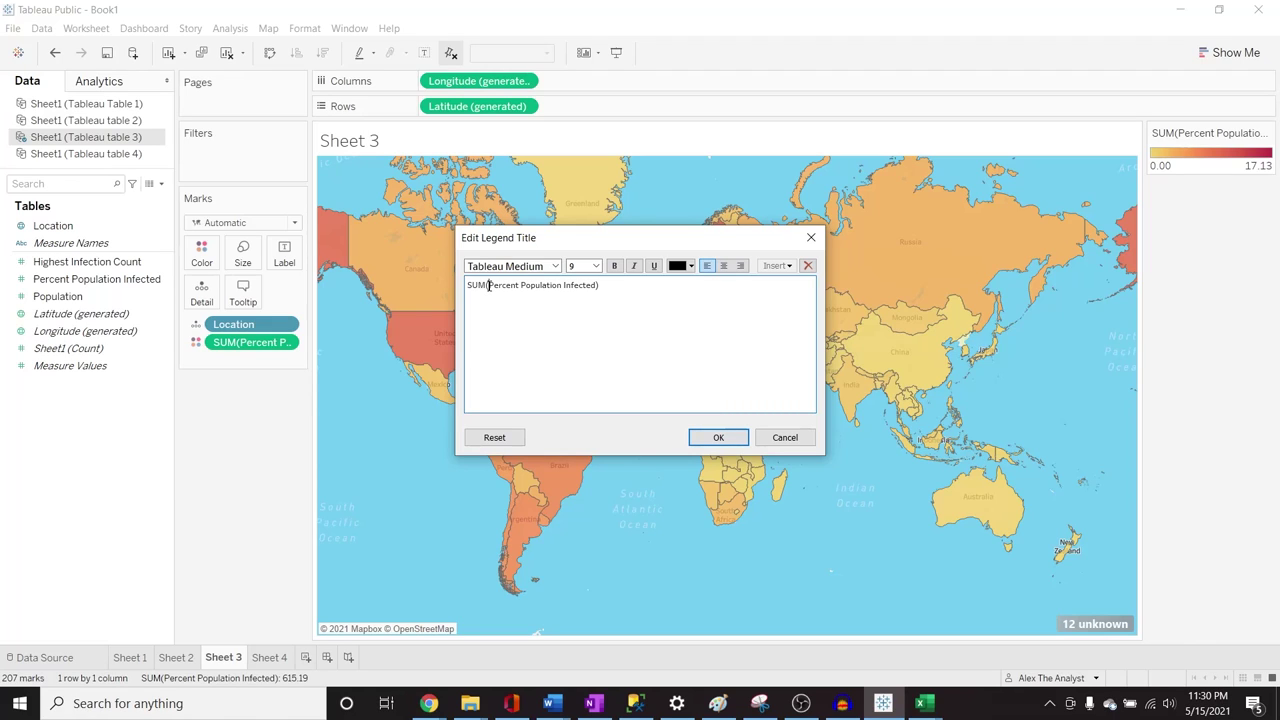
key(BackSpace)
key(BackSpace)
key(BackSpace)
key(BackSpace)
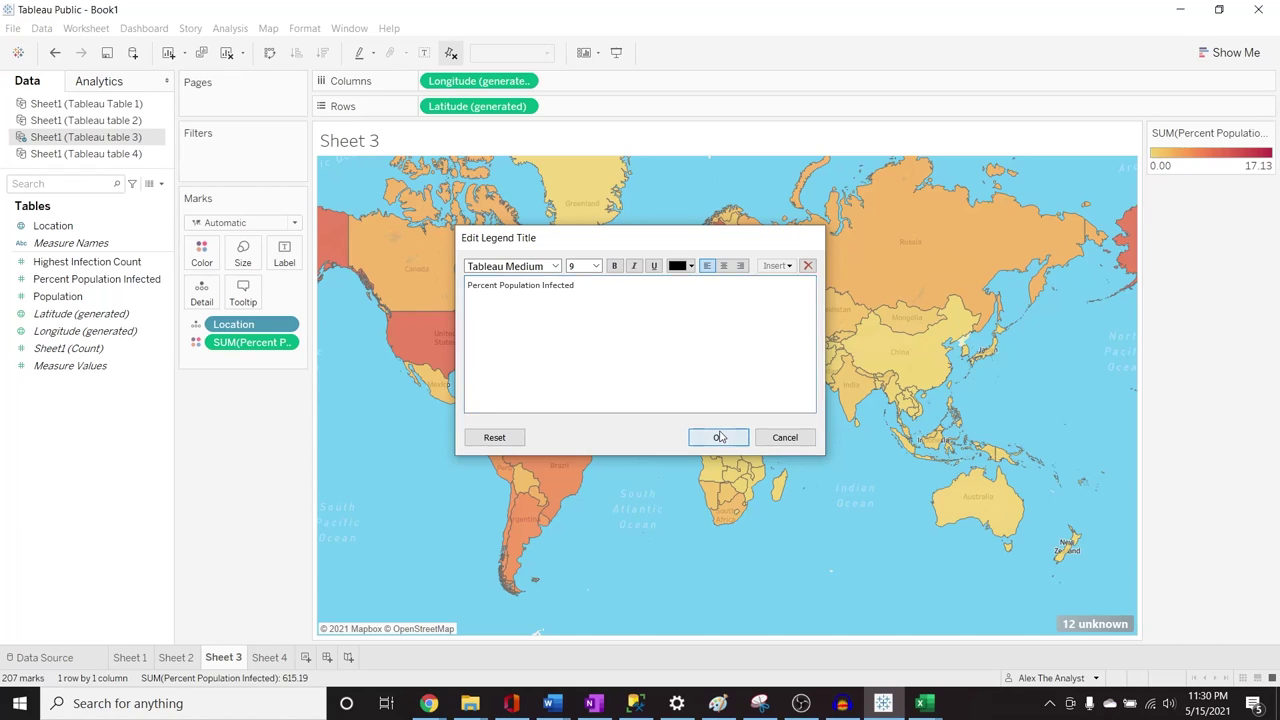
click(719, 437)
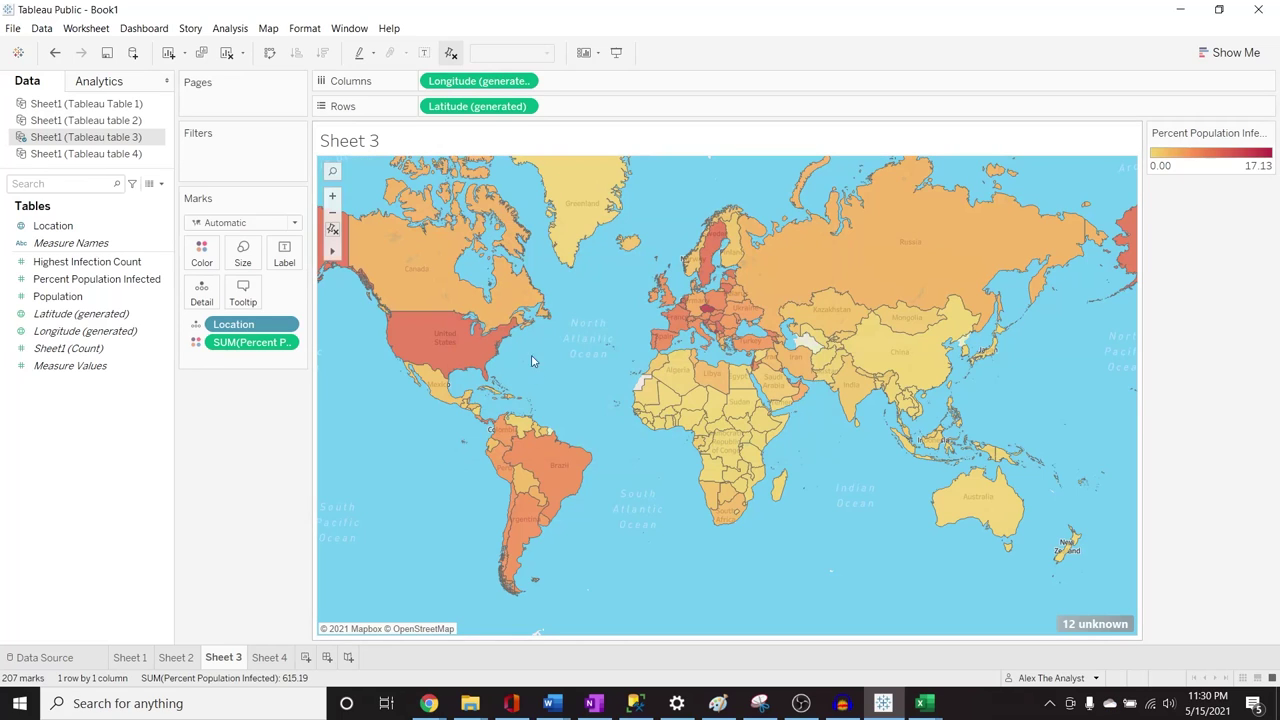
Replace the Sheet 3 title with Percent Population Infected Per Country and apply it
double_click(365, 142)
click(936, 300)
key(BackSpace)
key(BackSpace)
key(BackSpace)
key(BackSpace)
key(BackSpace)
key(BackSpace)
key(BackSpace)
key(BackSpace)
key(BackSpace)
key(BackSpace)
key(BackSpace)
key(BackSpace)
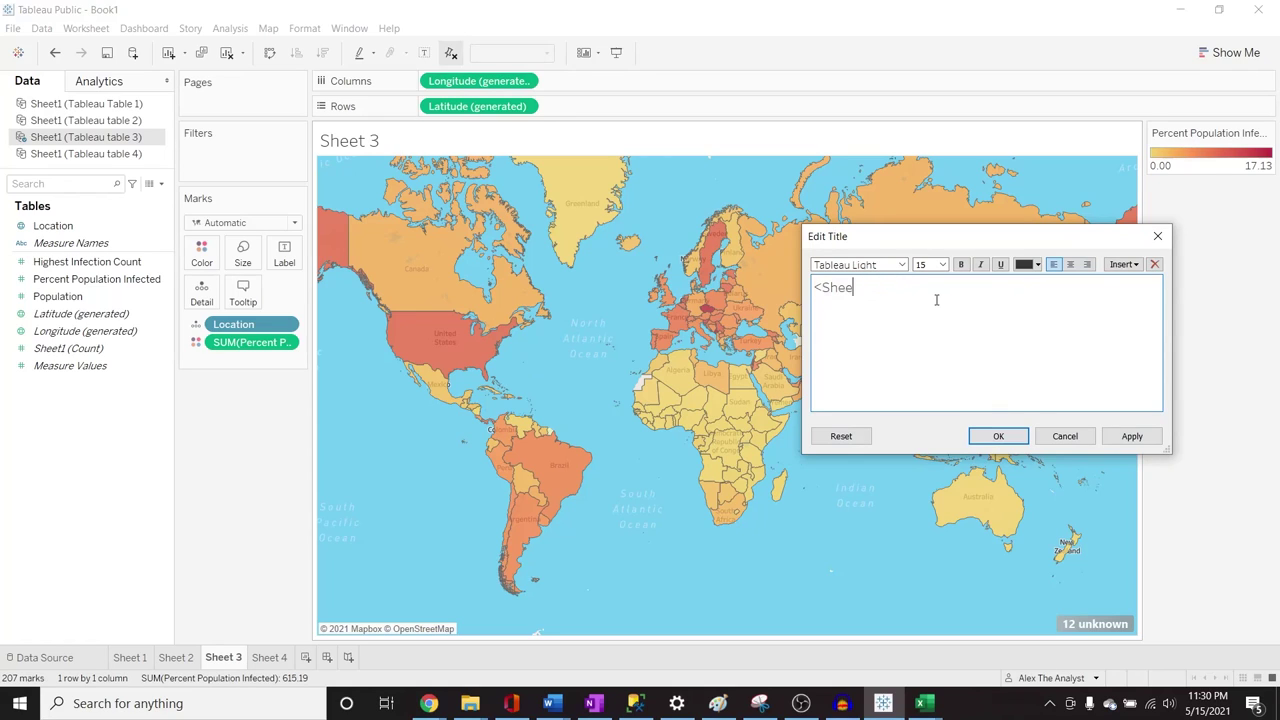
text(Percent Population Infec)
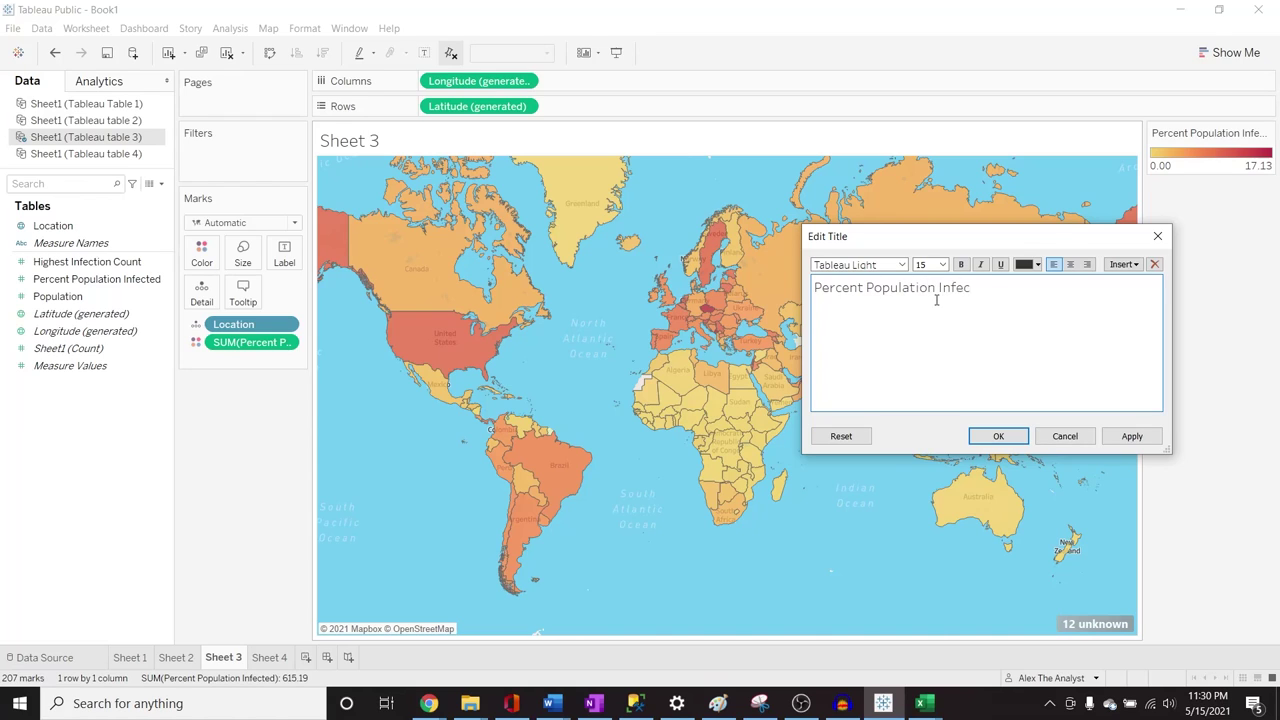
text(ted Per Country)
key(Return)
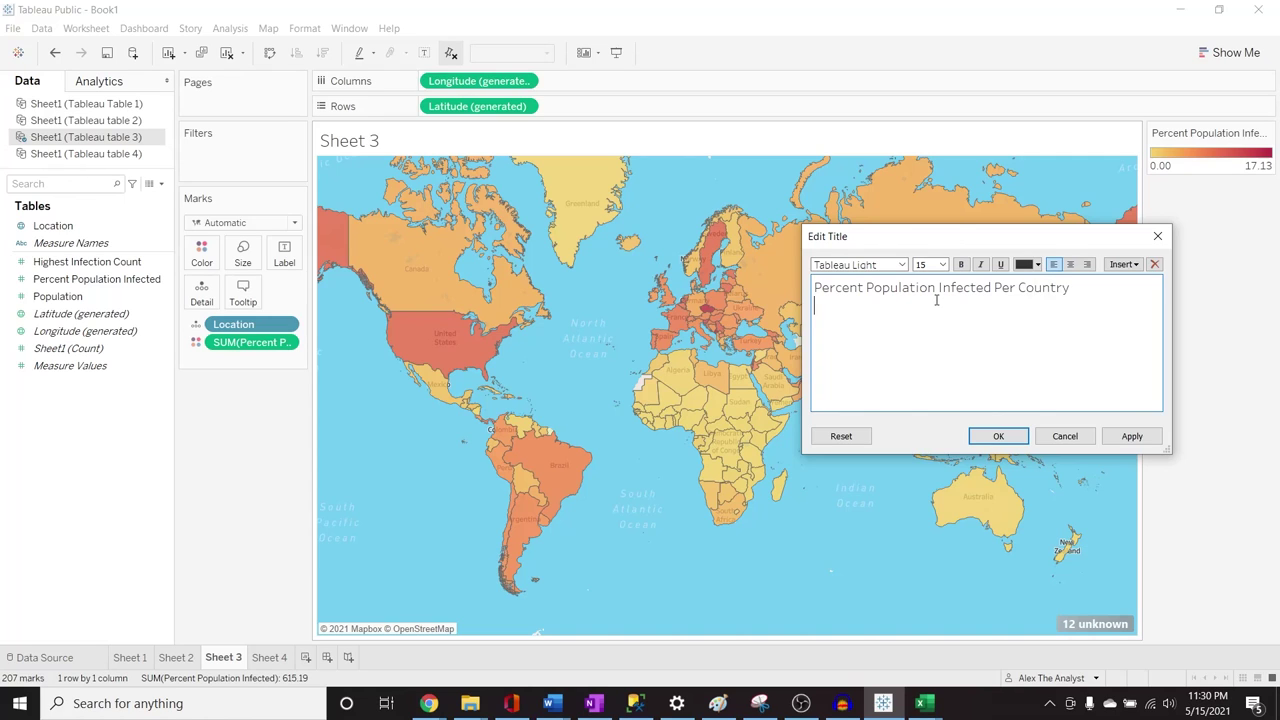
click(1130, 436)
click(1018, 438)
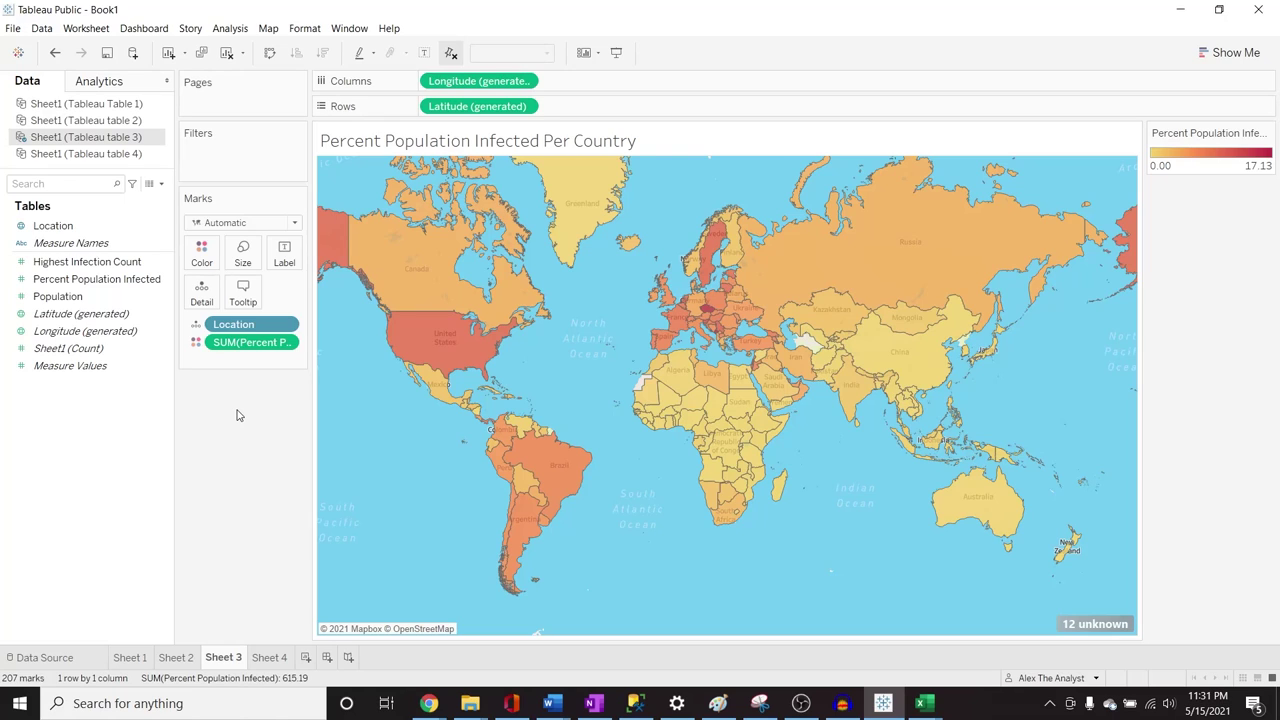
Add a second Location field to the map's marks, try encoding it as size, and undo the size encoding
drag(60, 226, 247, 324)
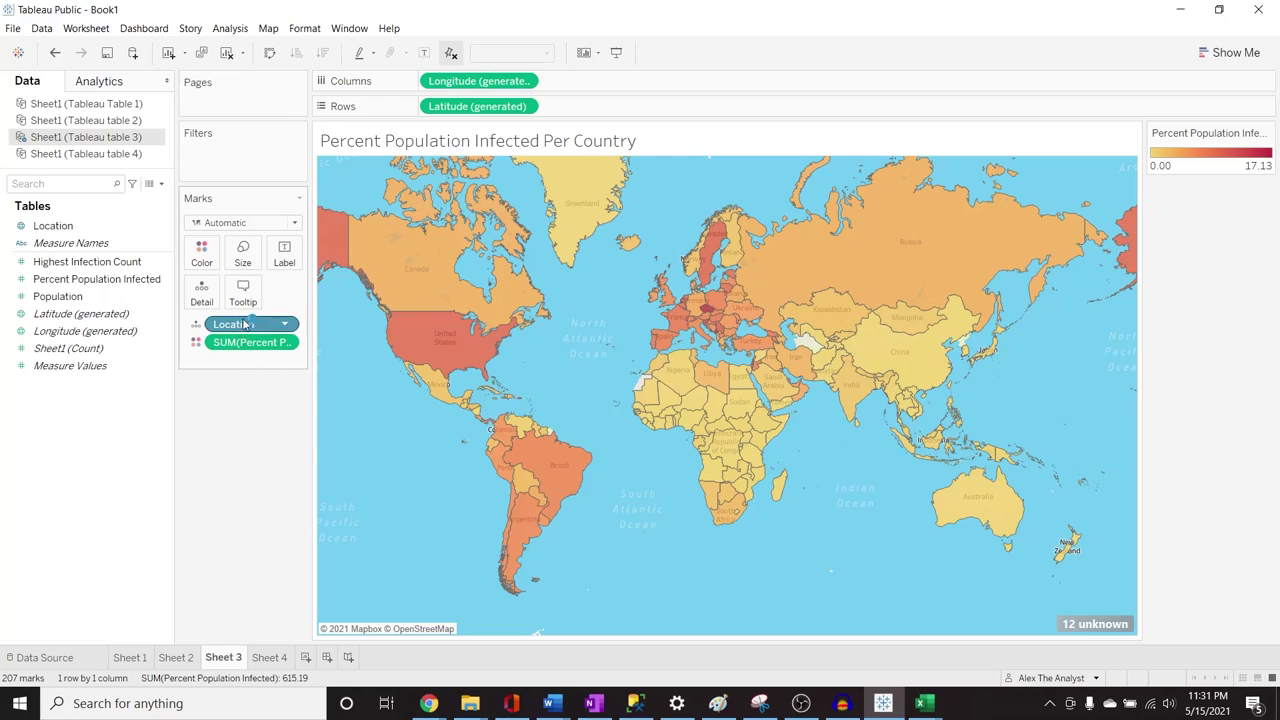
drag(96, 226, 238, 360)
click(196, 362)
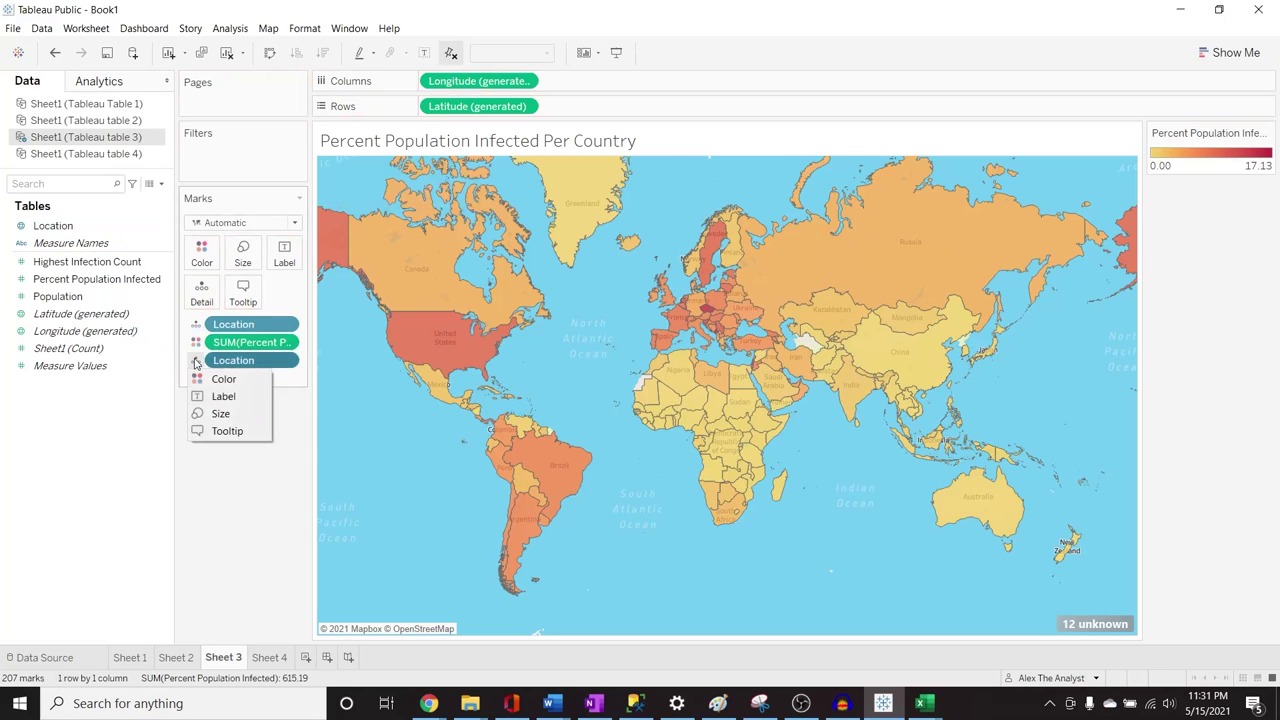
click(220, 414)
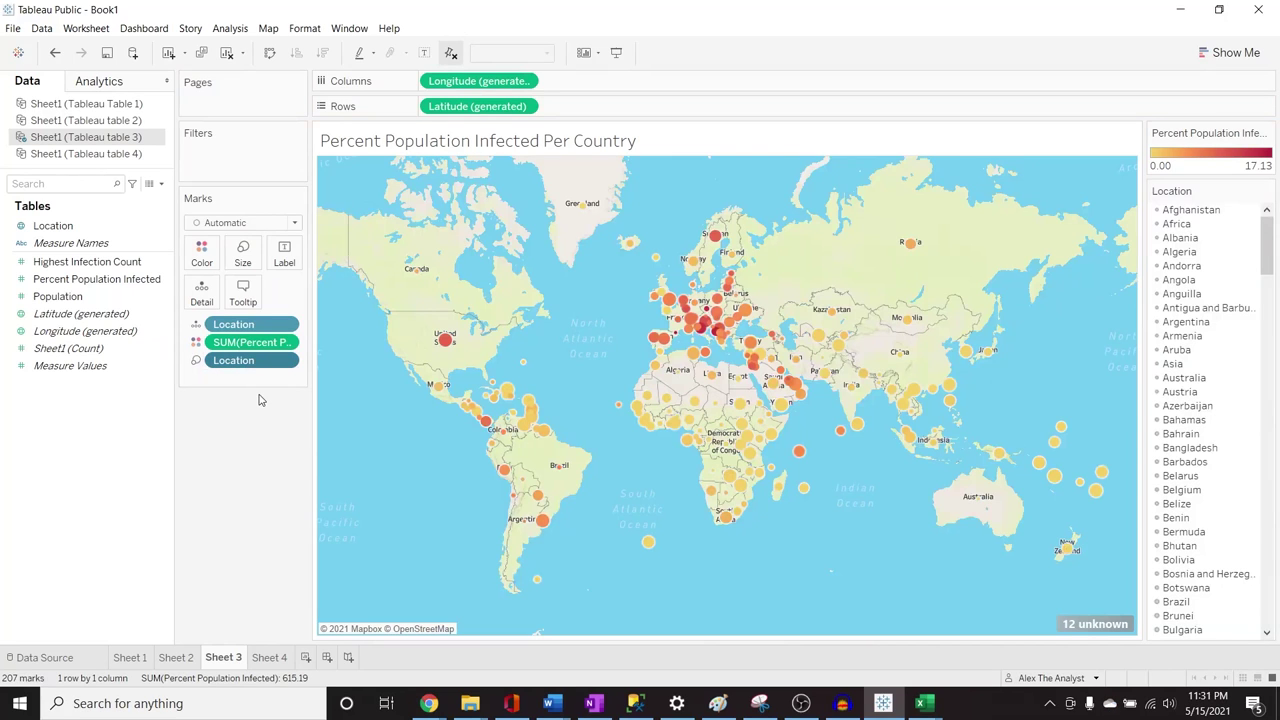
key(ctrl+z)
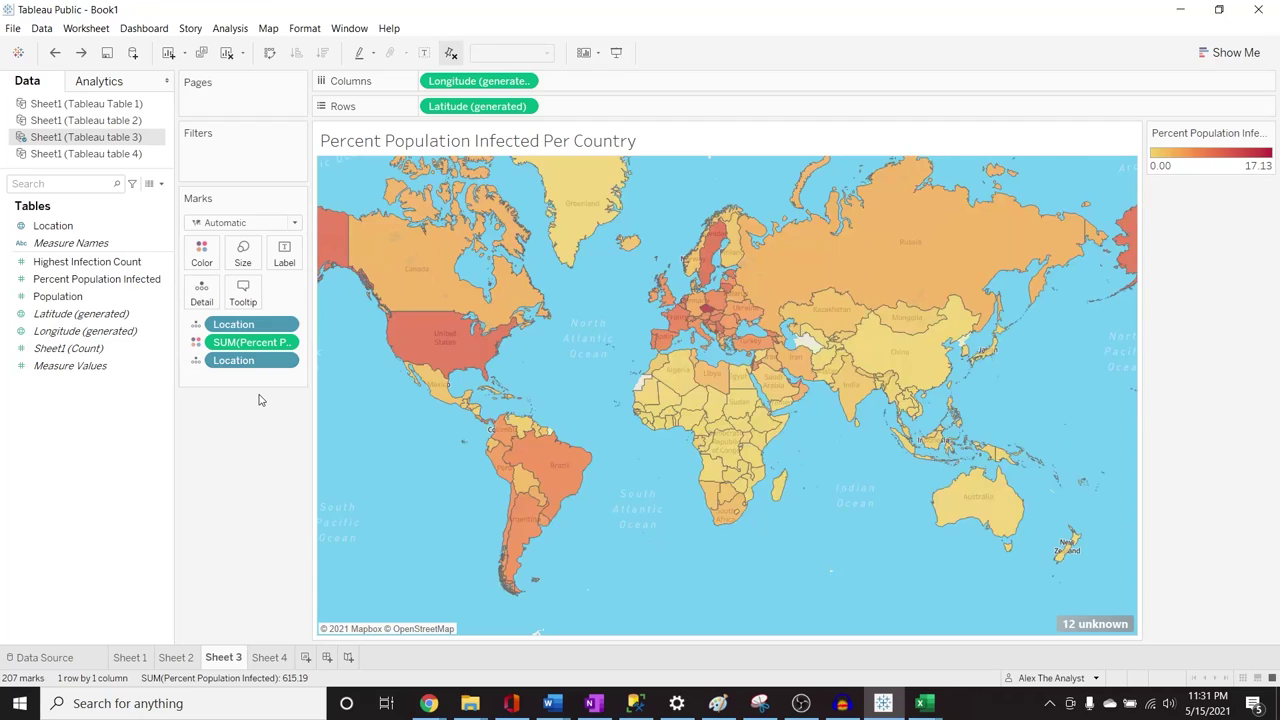
Try the first Location field as label and the second as color, and undo back to the single Location detail
click(196, 325)
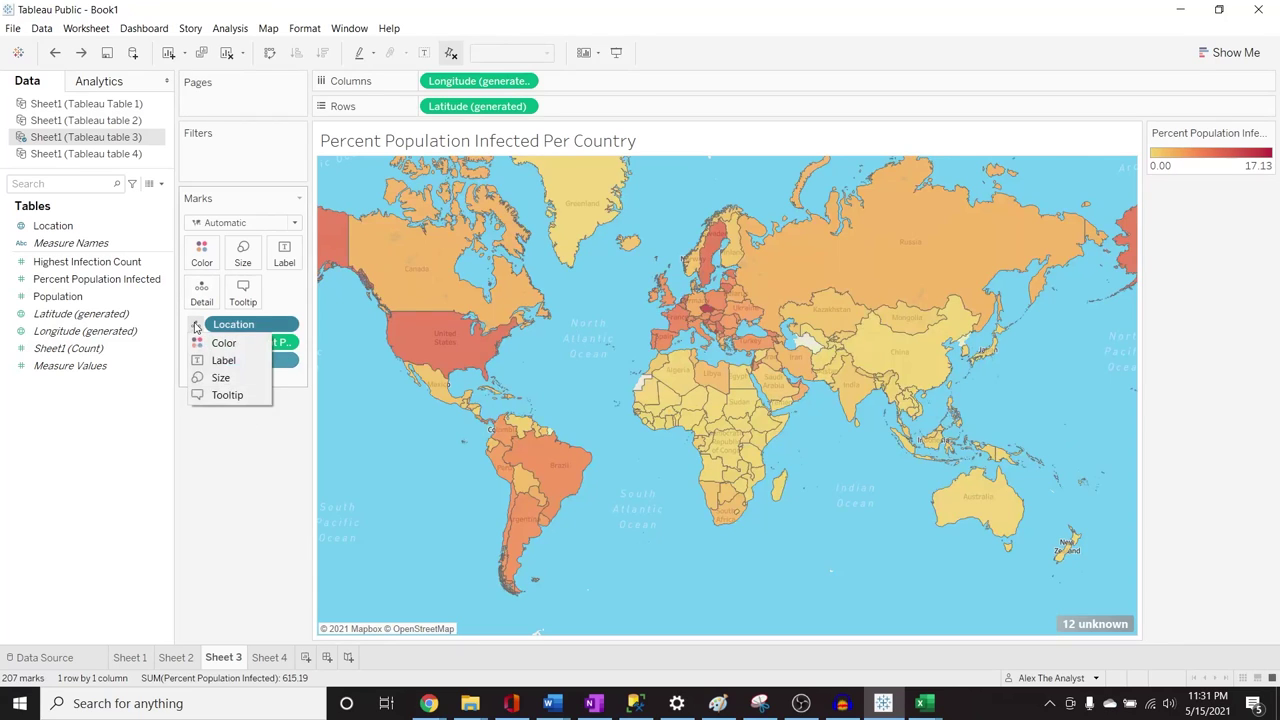
click(223, 361)
click(196, 360)
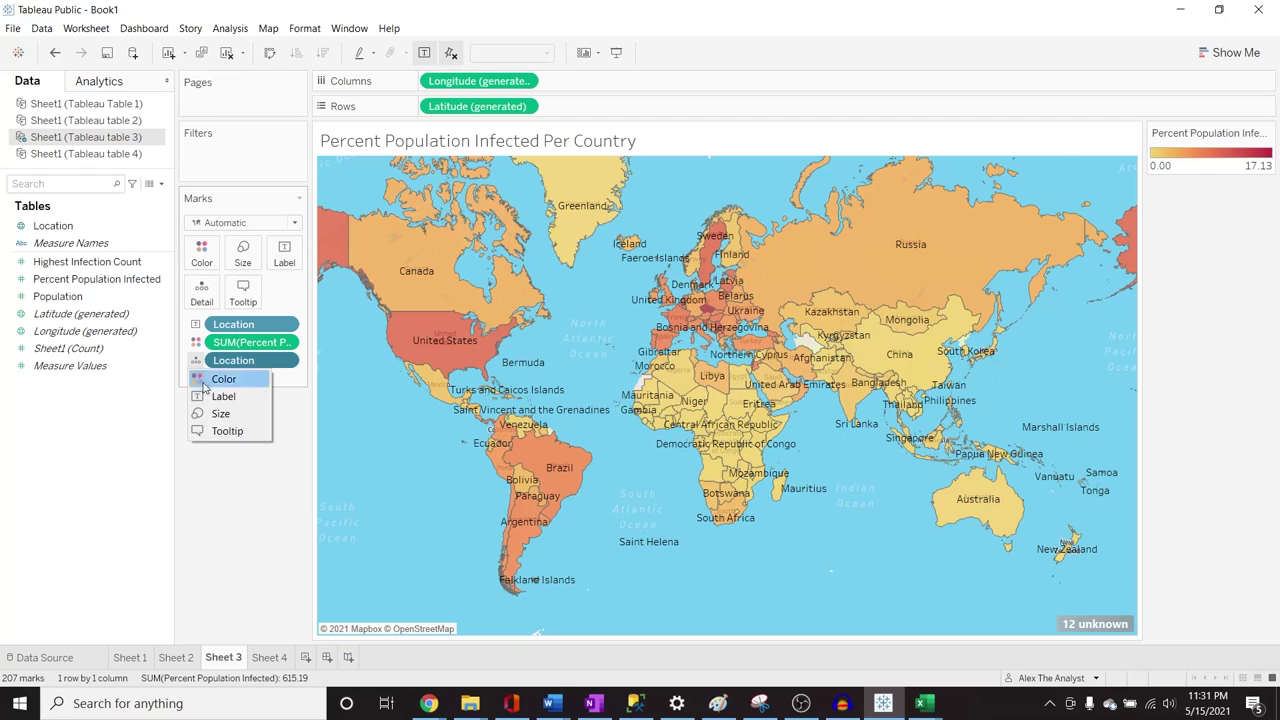
click(235, 385)
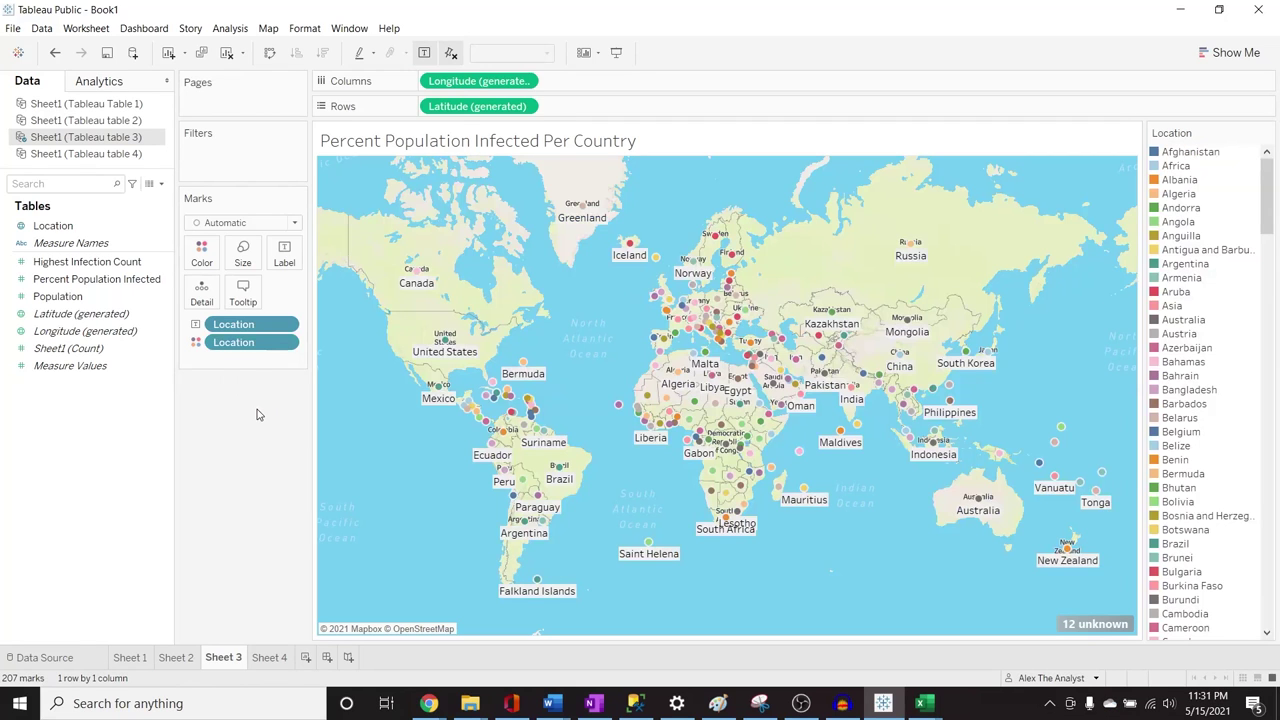
key(ctrl+z)
key(ctrl+z)
key(ctrl+z)
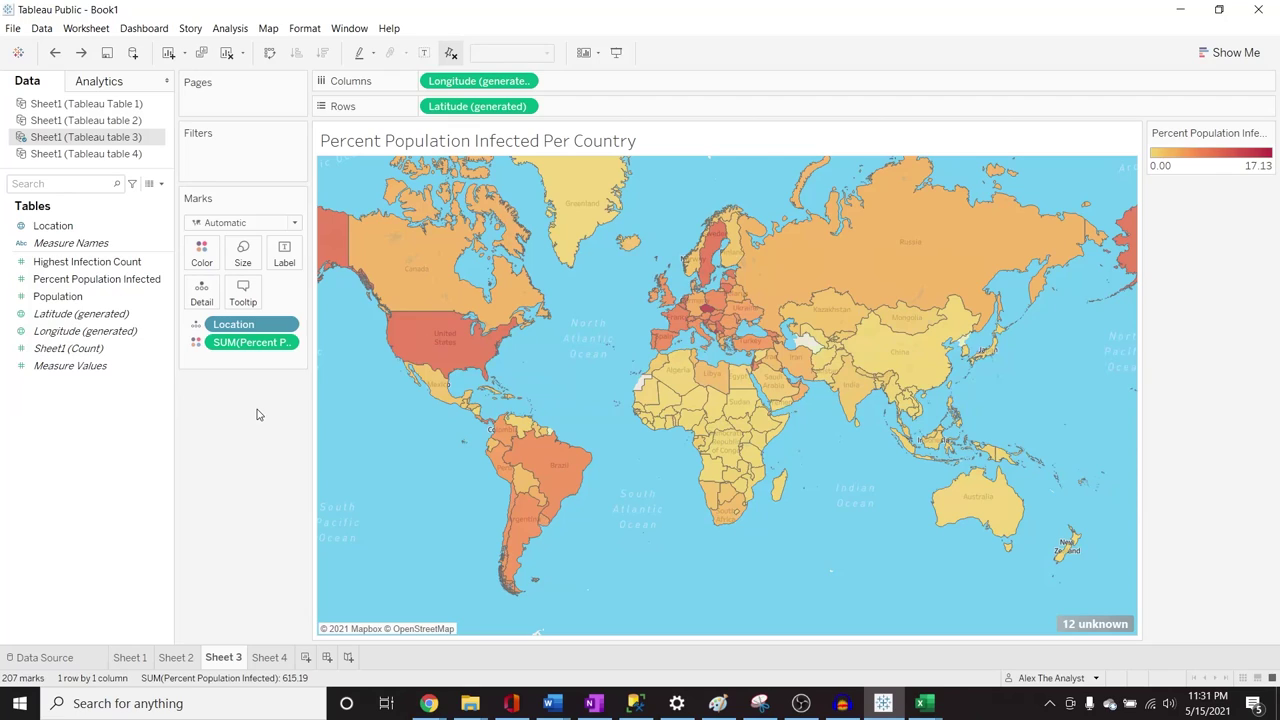
click(196, 327)
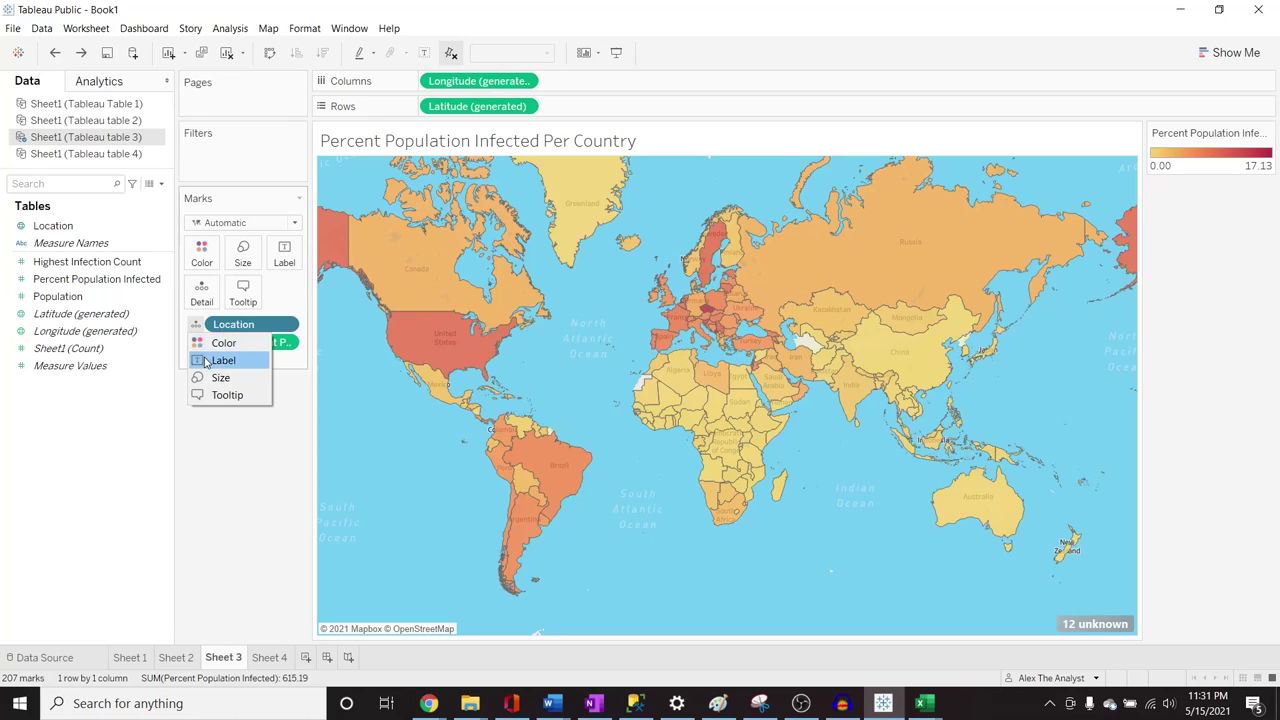
click(242, 465)
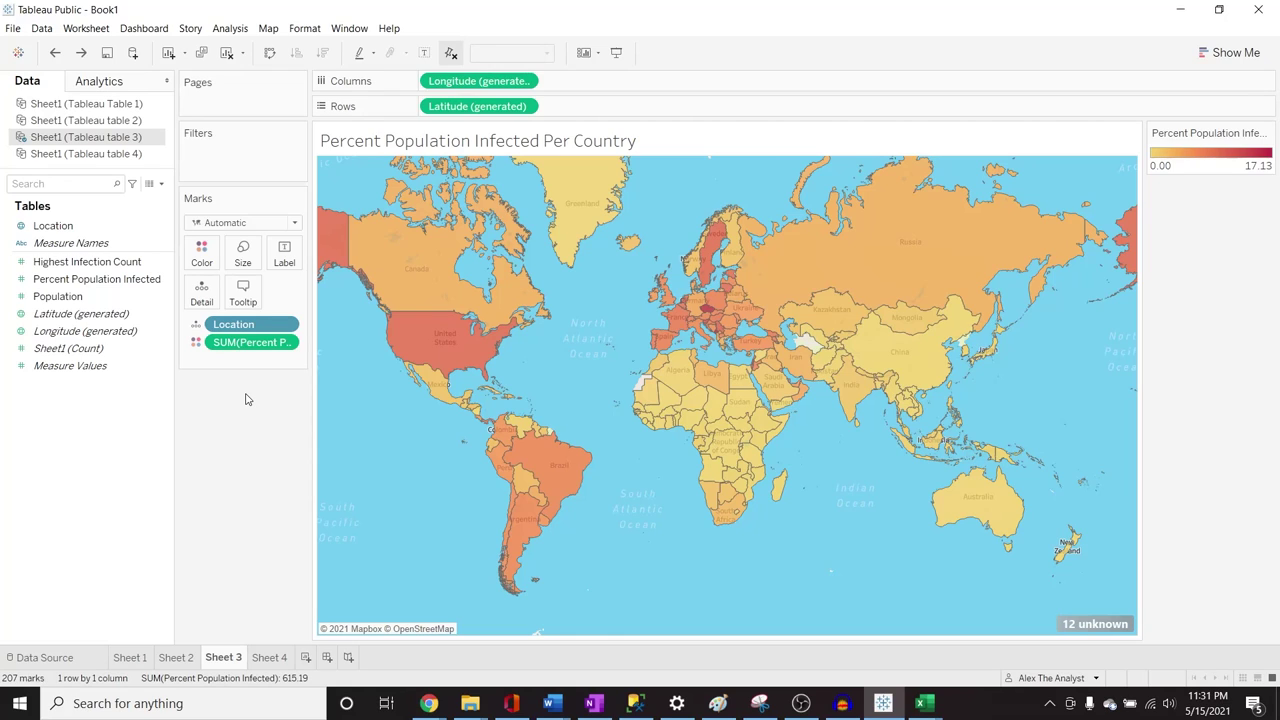
On Sheet 4, use the Tableau table 4 data source to plot Percent Population Infected in rows against Date in columns
click(277, 657)
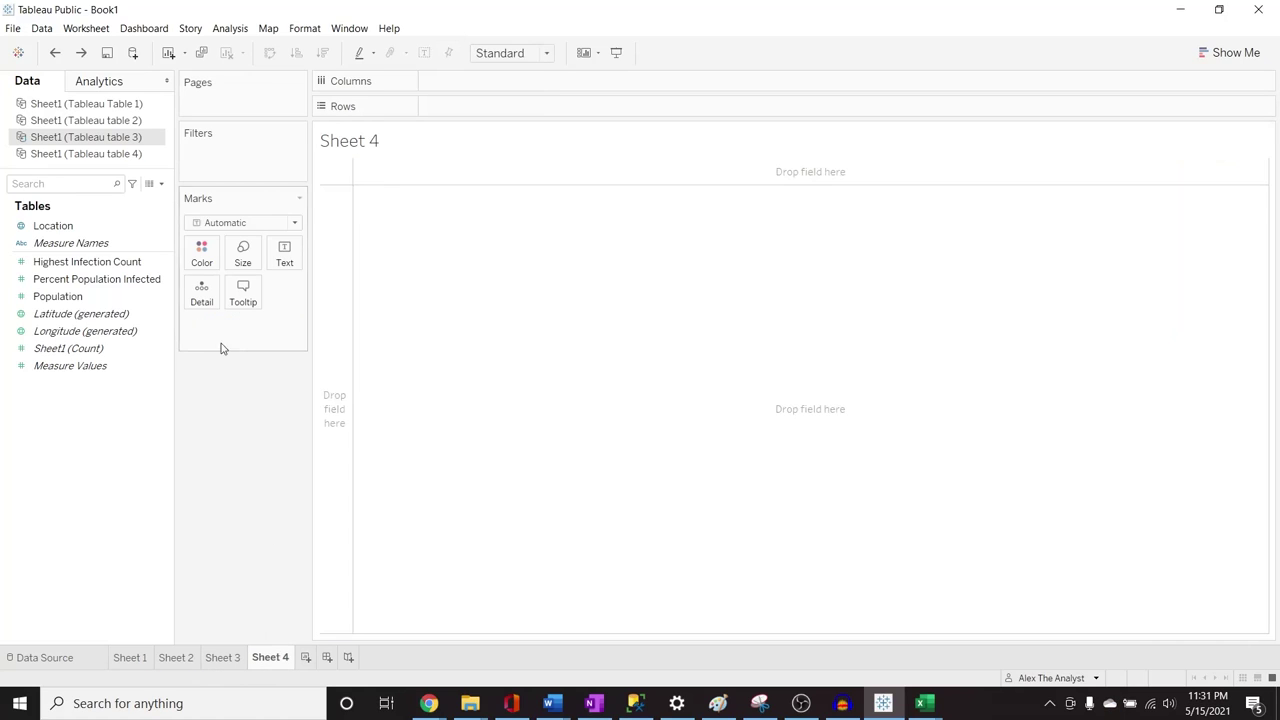
click(107, 155)
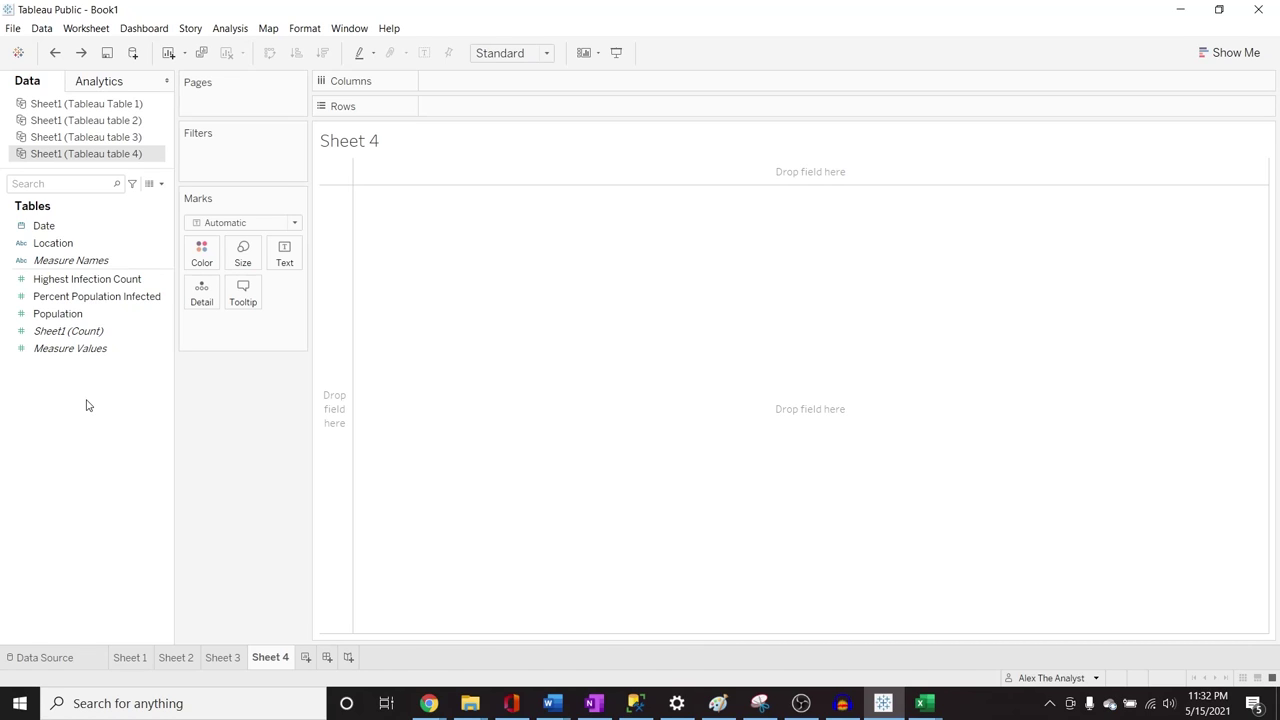
drag(86, 225, 470, 84)
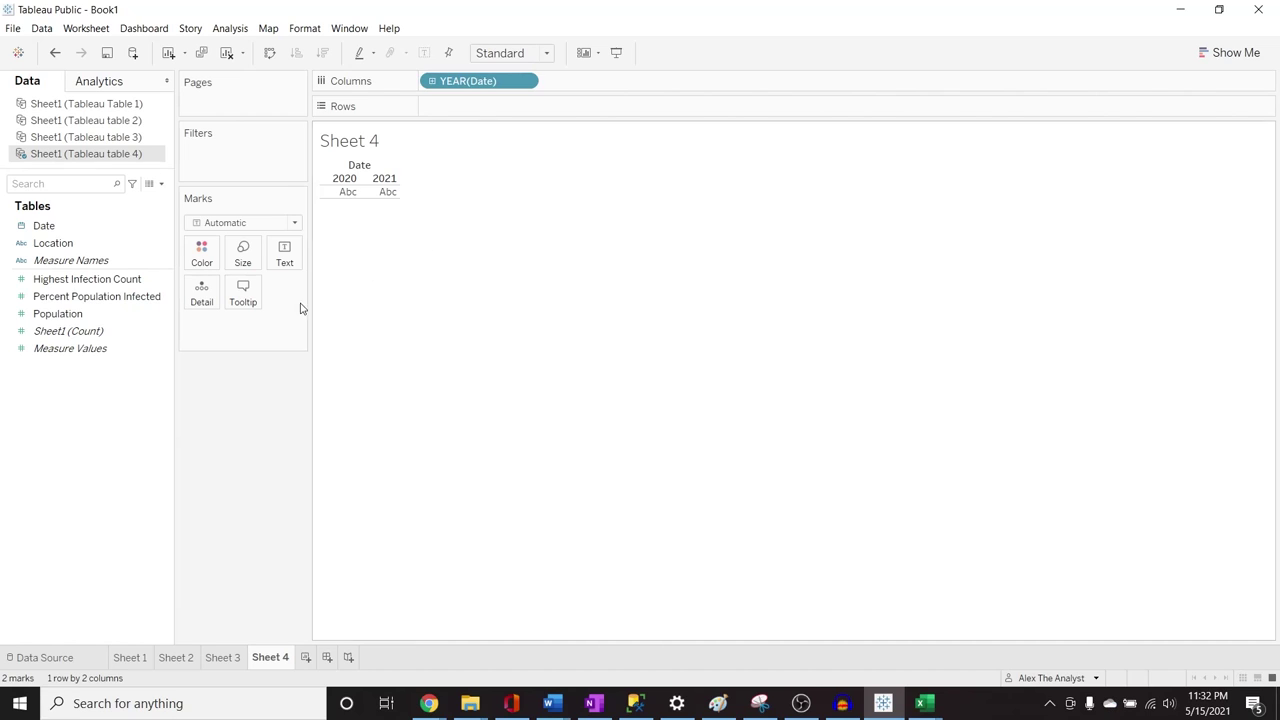
drag(150, 297, 528, 106)
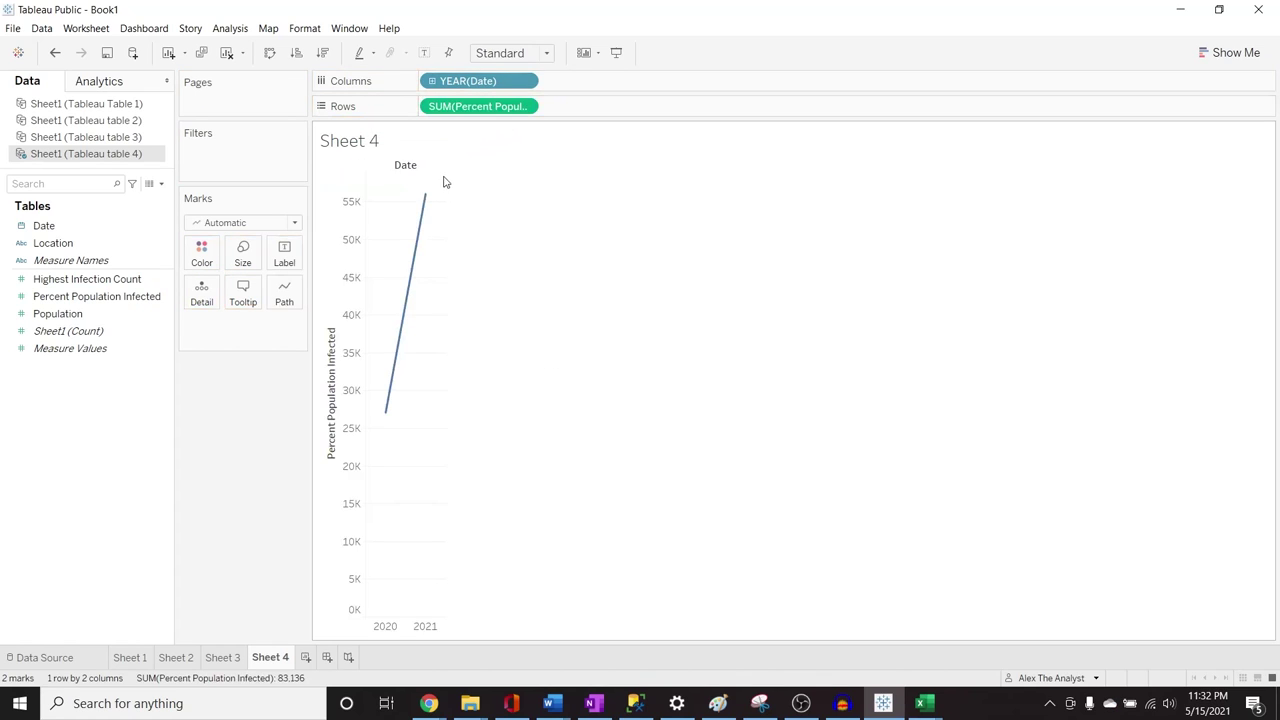
Widen the yearly line chart until it spans most of the view
drag(443, 177, 650, 200)
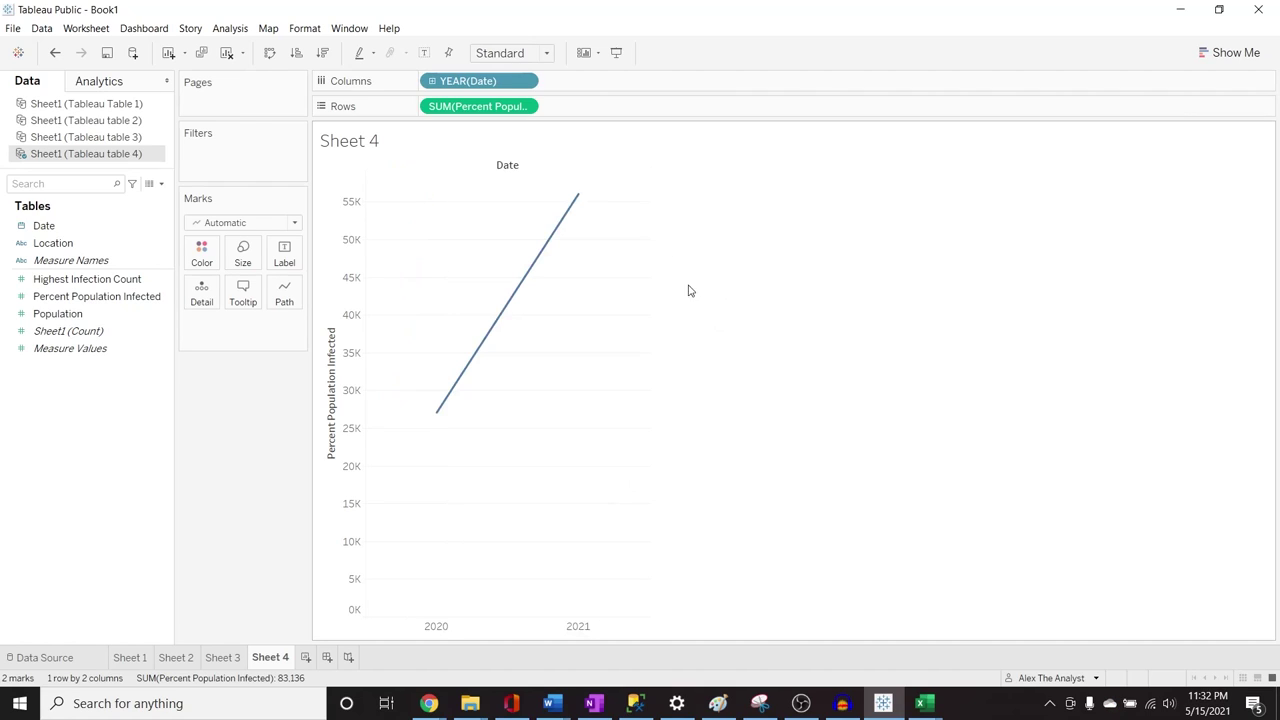
drag(649, 298, 801, 305)
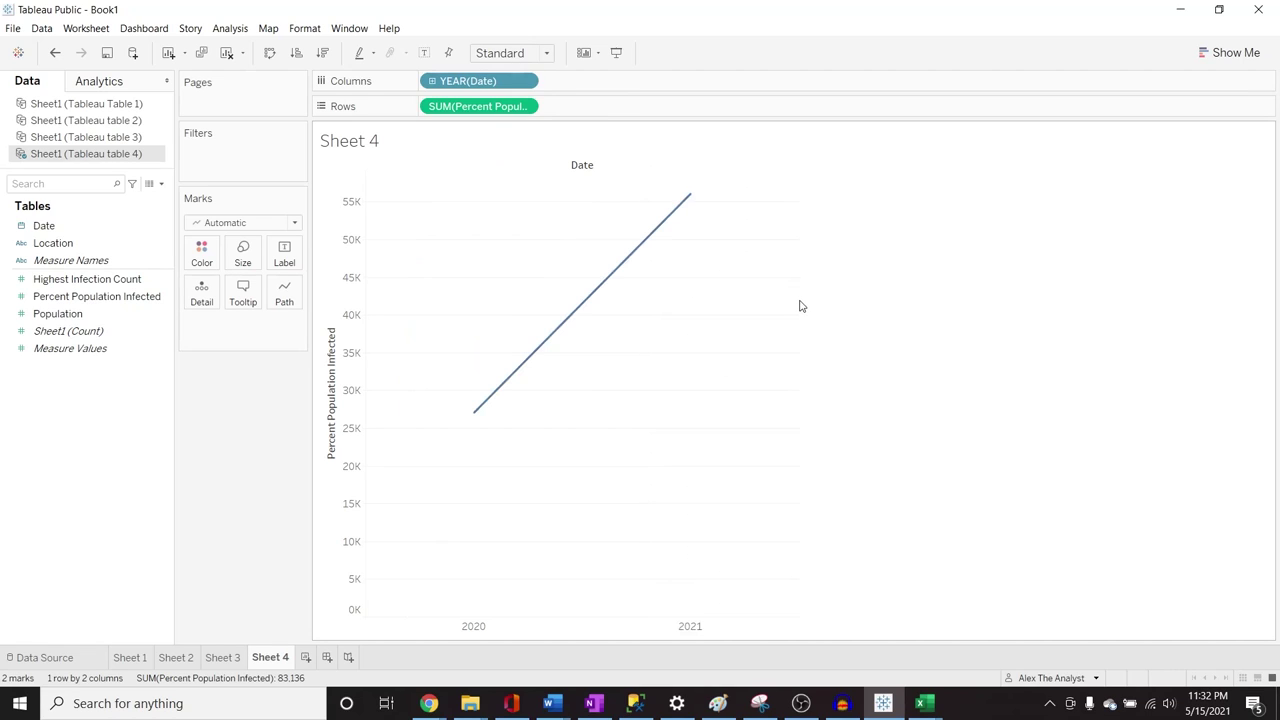
drag(800, 297, 1189, 275)
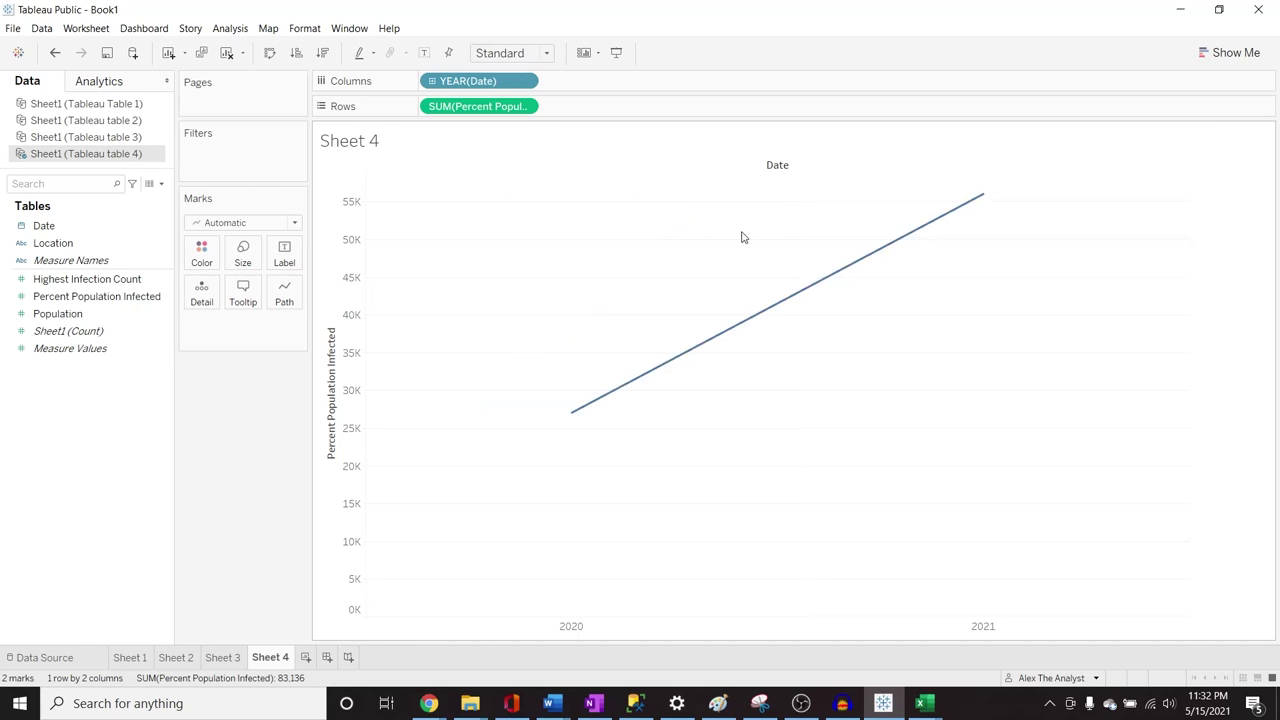
Try grouping the Date column by discrete Month, and undo back to yearly grouping and the chart's original width
click(525, 82)
click(527, 85)
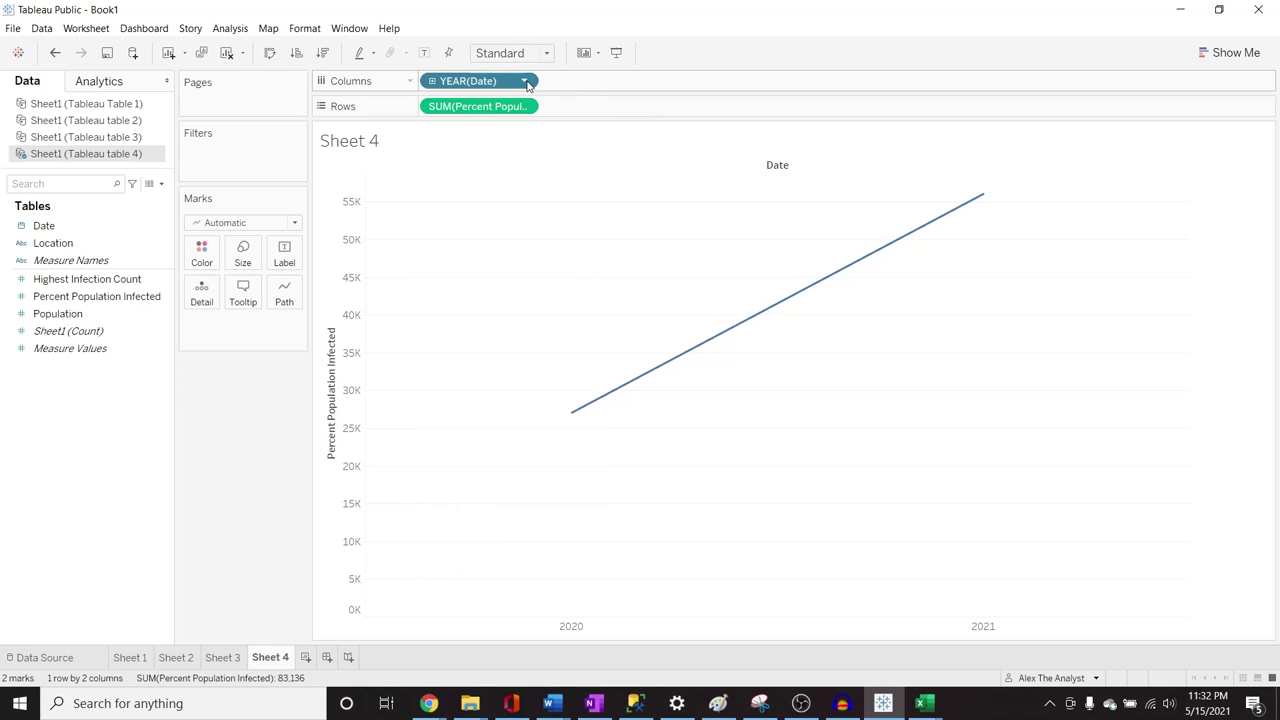
click(527, 85)
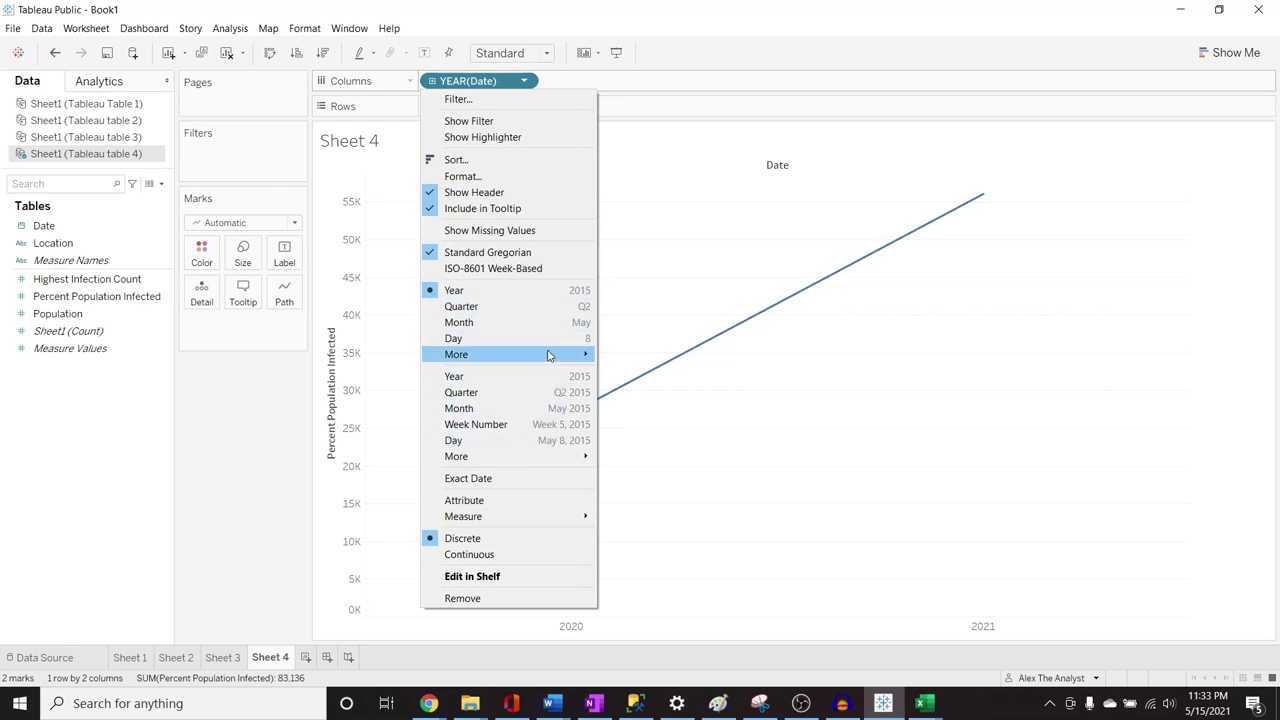
click(789, 397)
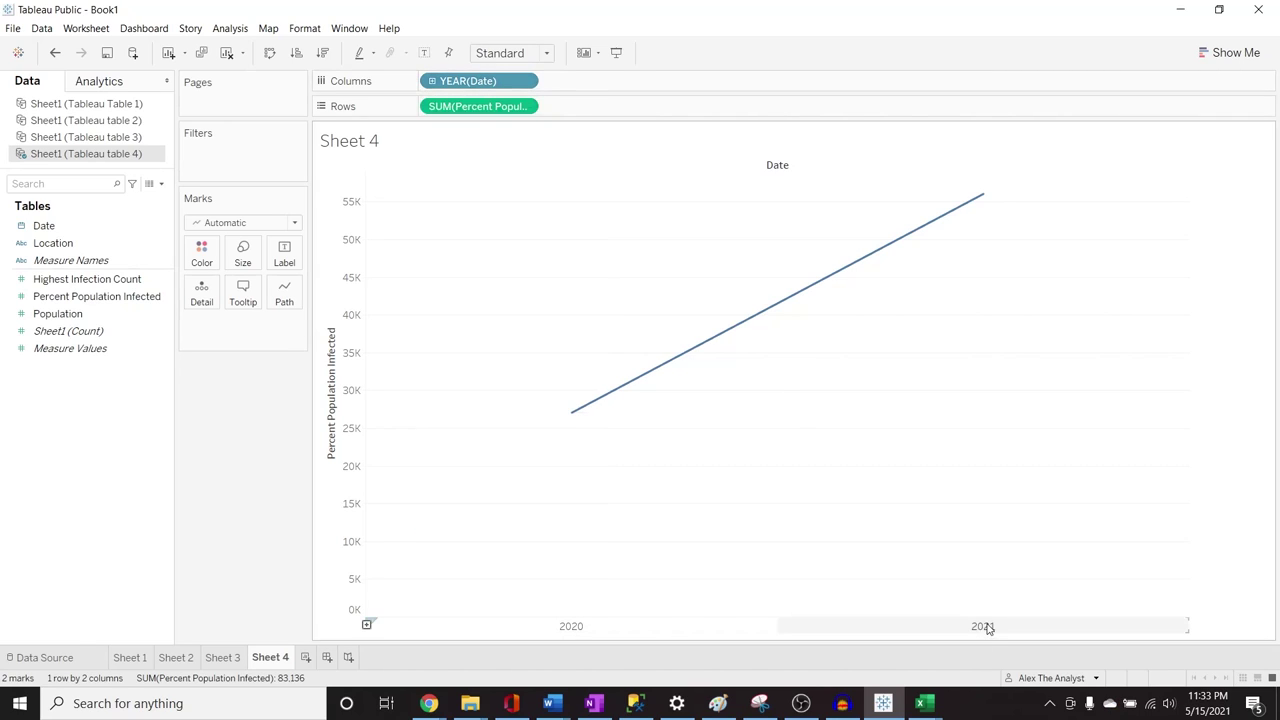
click(525, 82)
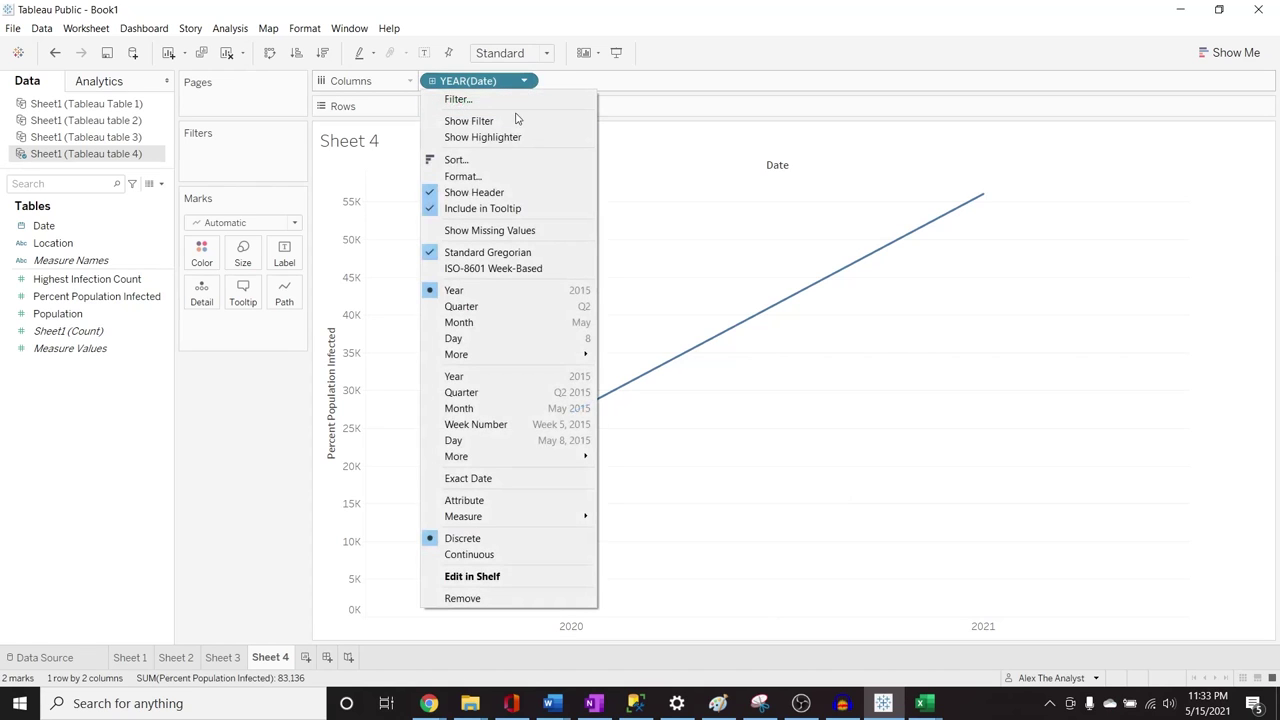
click(518, 321)
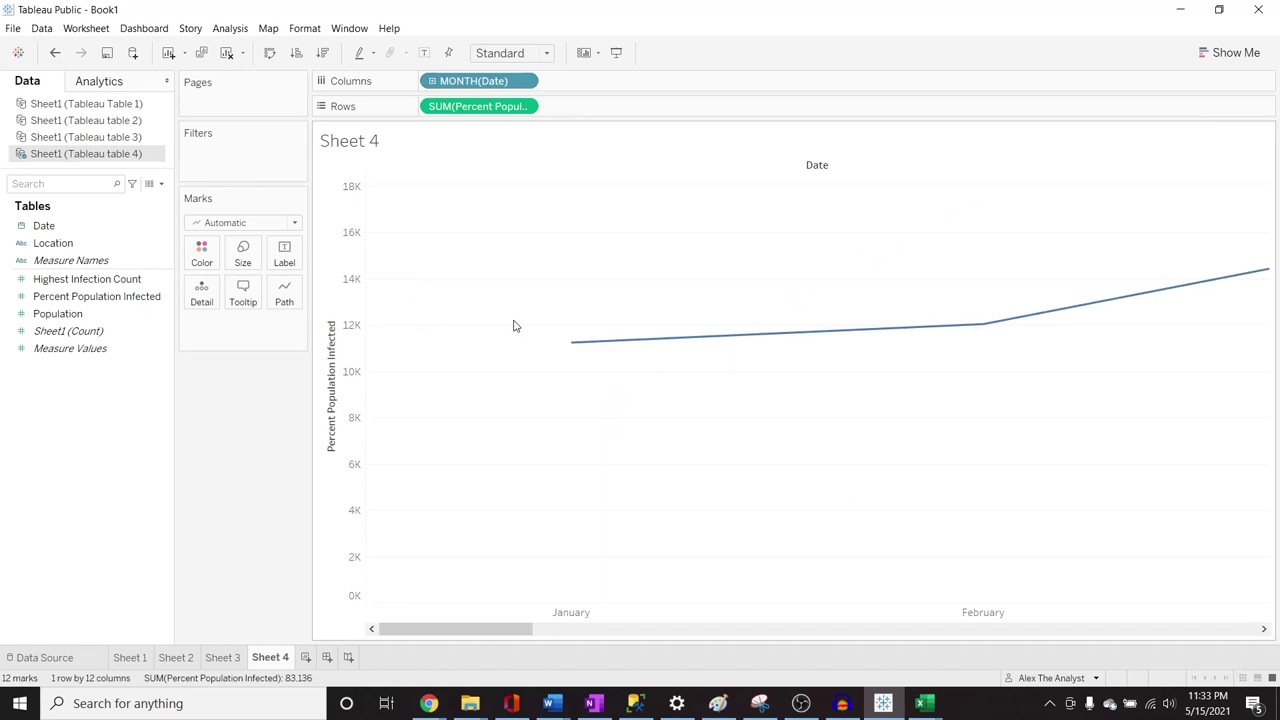
mouse_move(480, 632)
mouse_down()
mouse_move(636, 626)
mouse_move(846, 645)
mouse_move(1210, 637)
mouse_move(900, 632)
mouse_move(523, 671)
mouse_move(457, 657)
mouse_move(457, 638)
mouse_move(491, 623)
mouse_move(625, 595)
mouse_move(839, 588)
mouse_move(1205, 625)
mouse_move(457, 629)
mouse_up()
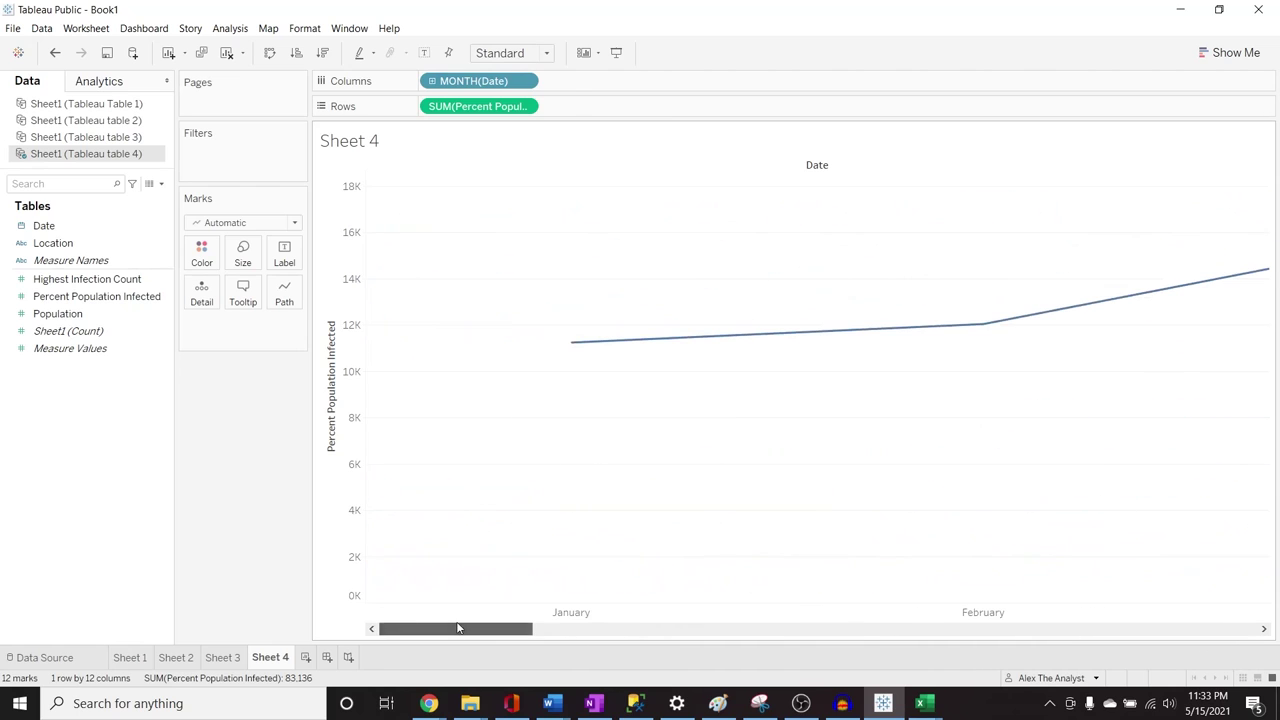
key(ctrl+z)
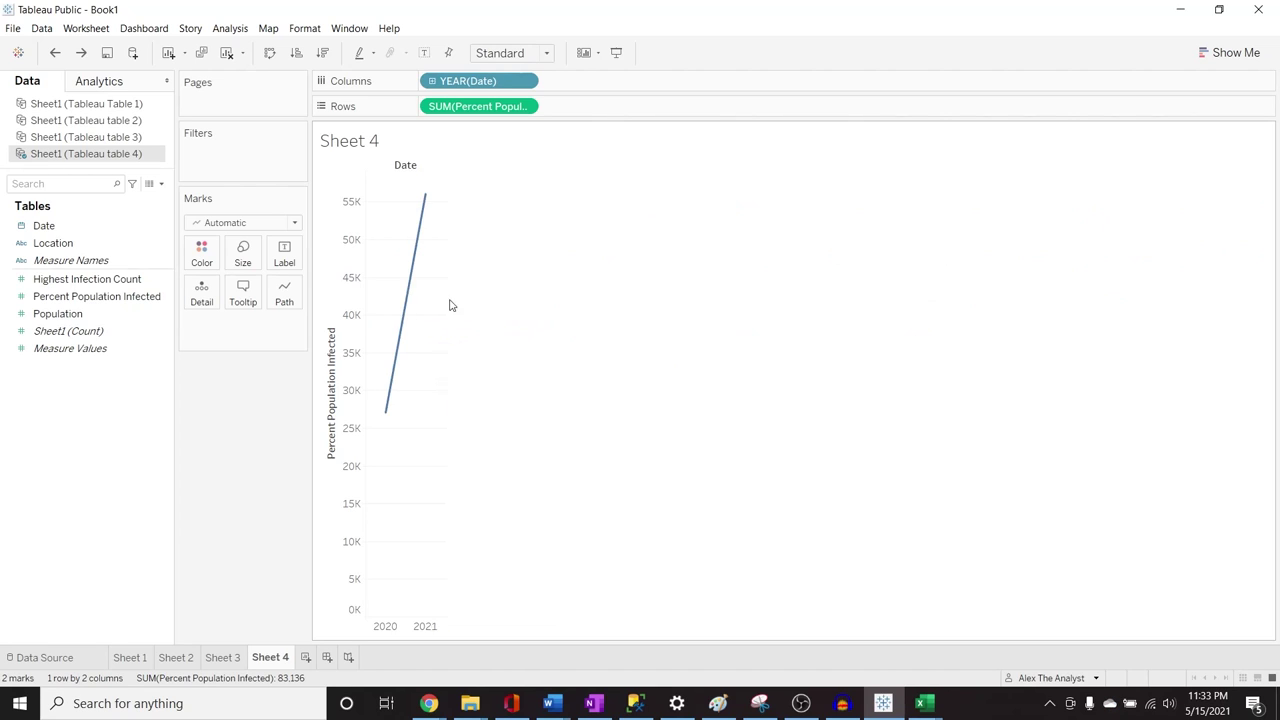
Try grouping the Date column by discrete Quarter, and return it to discrete Year
click(525, 83)
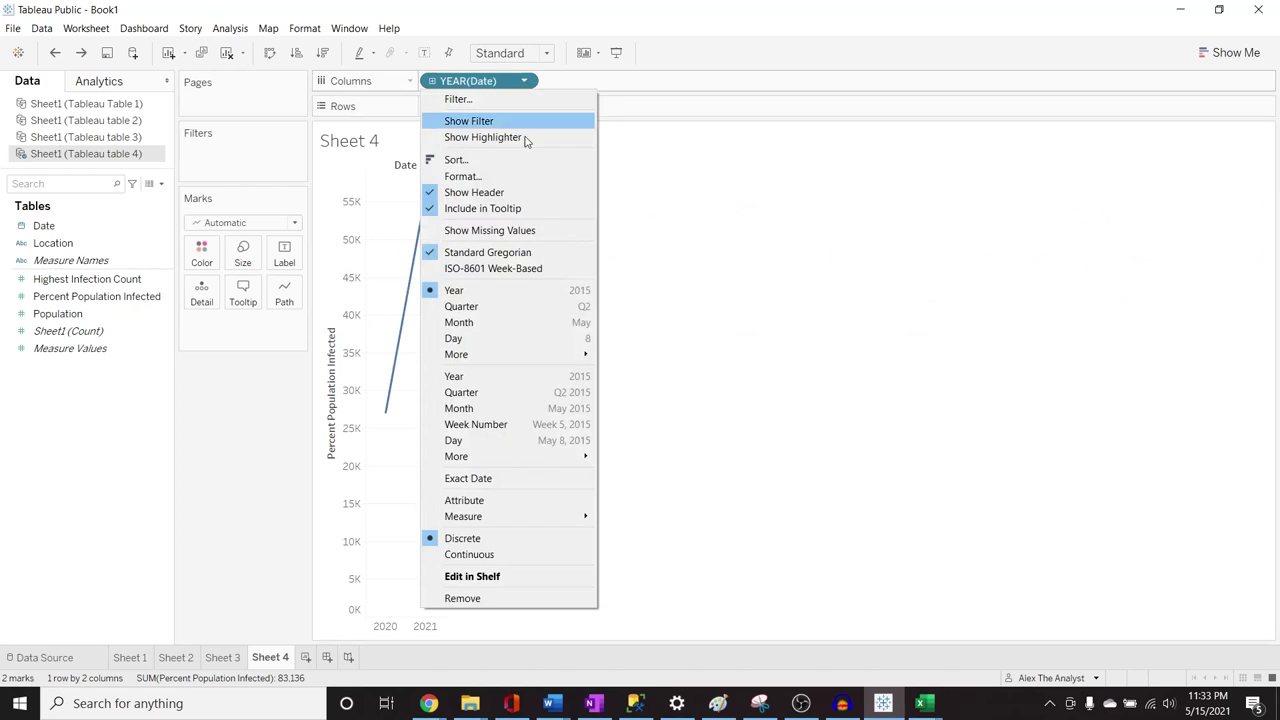
click(517, 308)
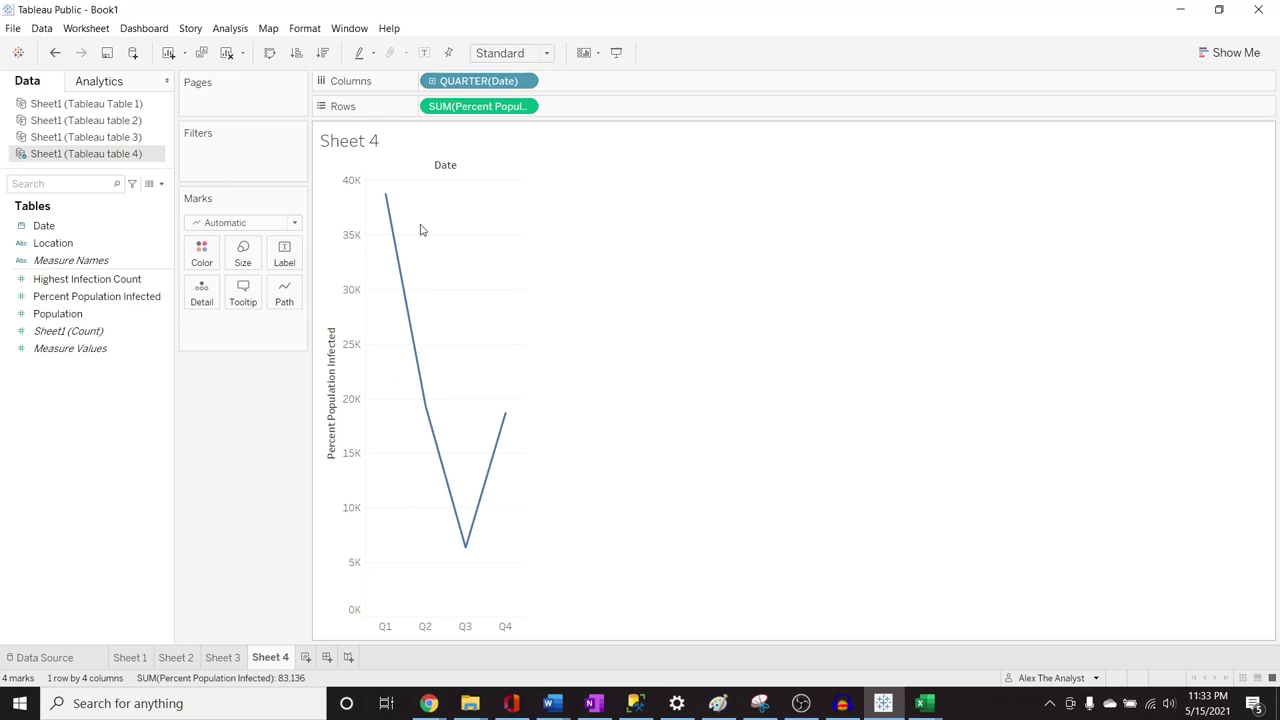
click(524, 81)
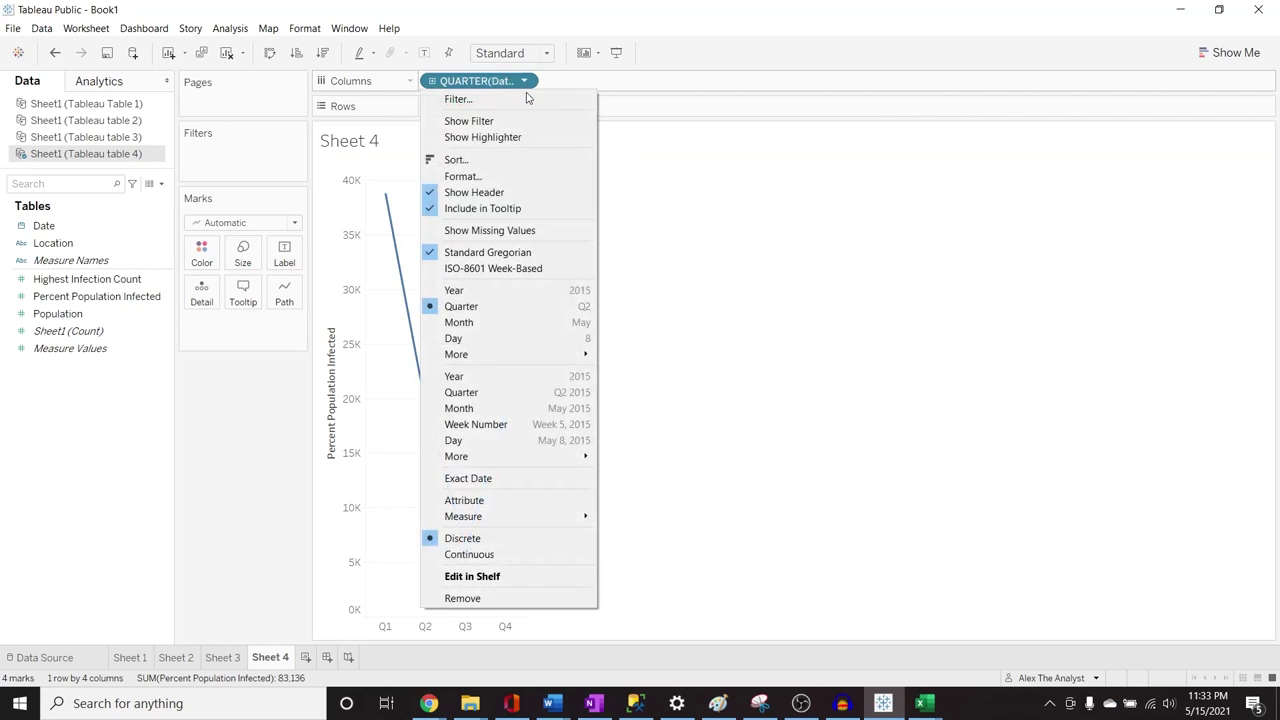
click(510, 290)
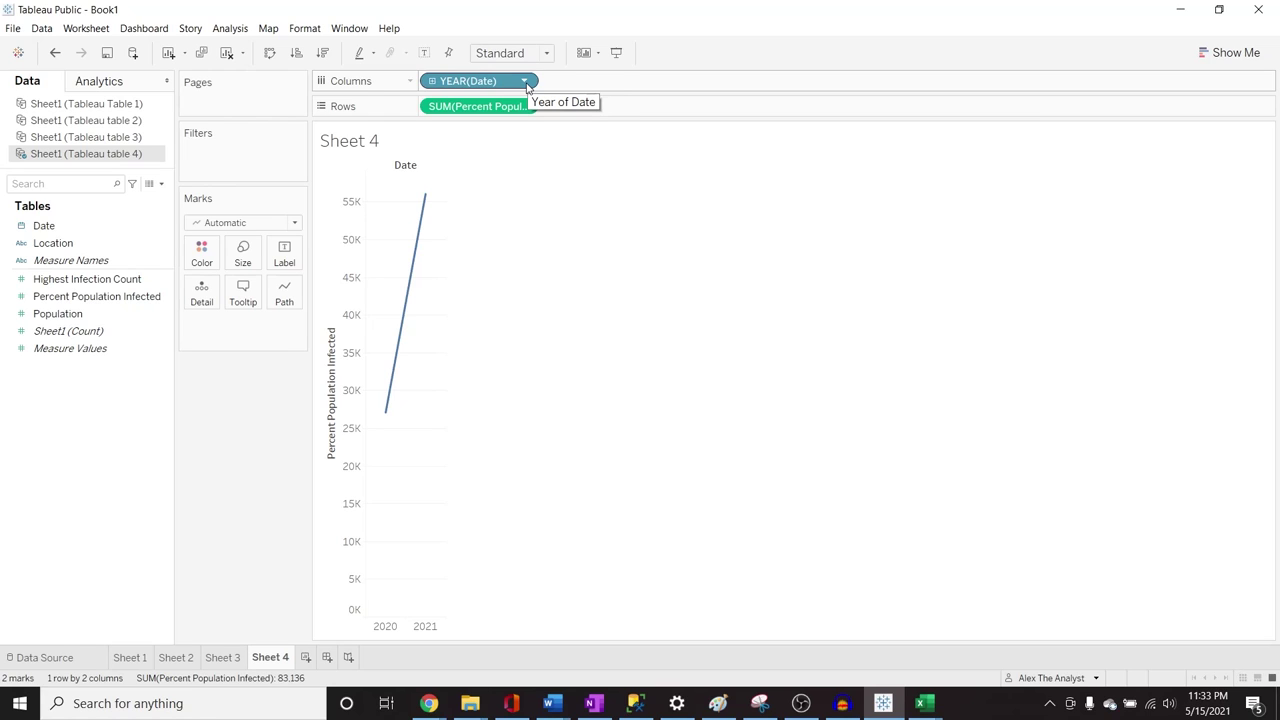
Change the Date column to continuous Day and to continuous Month, compare both with undo and redo, and keep continuous Month
click(525, 83)
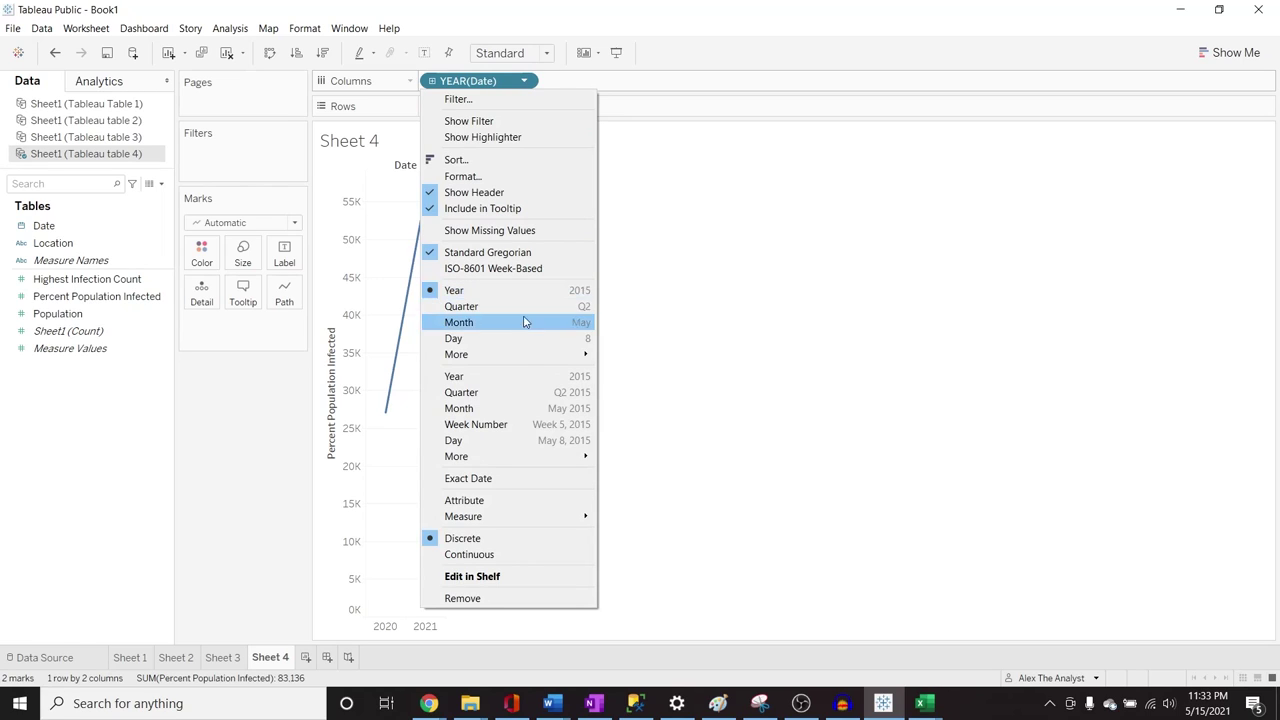
click(531, 441)
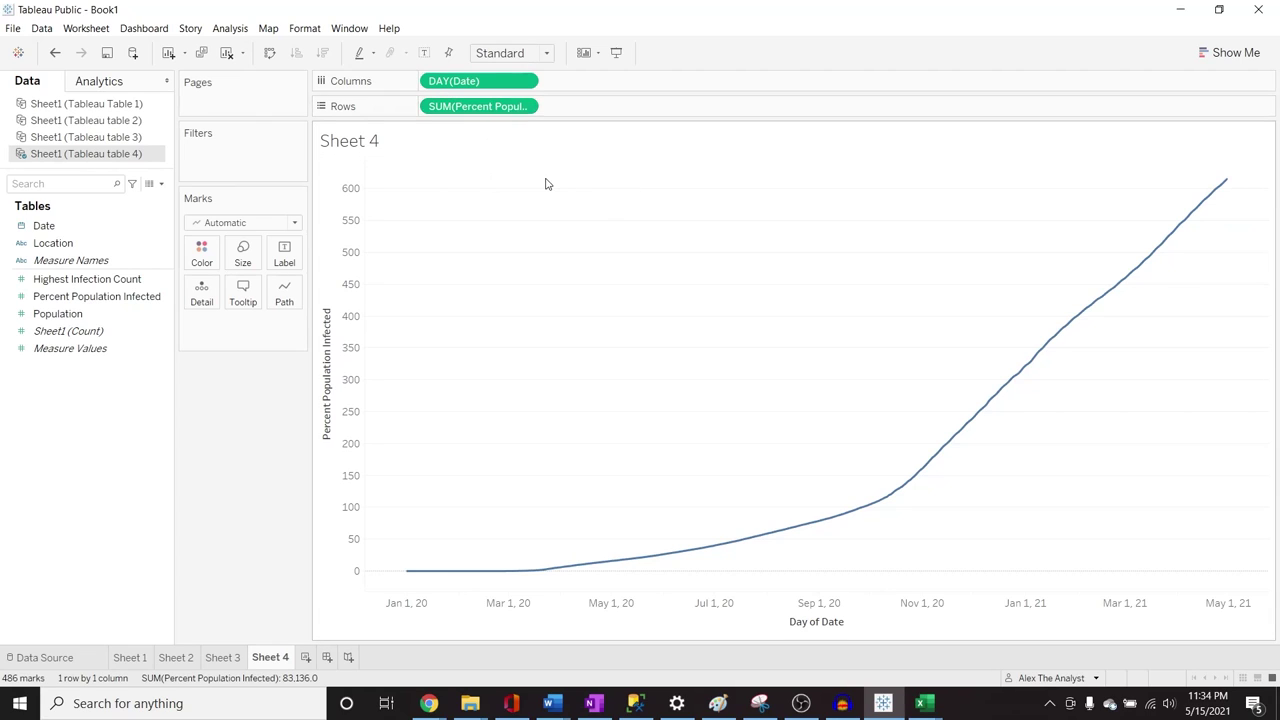
click(524, 107)
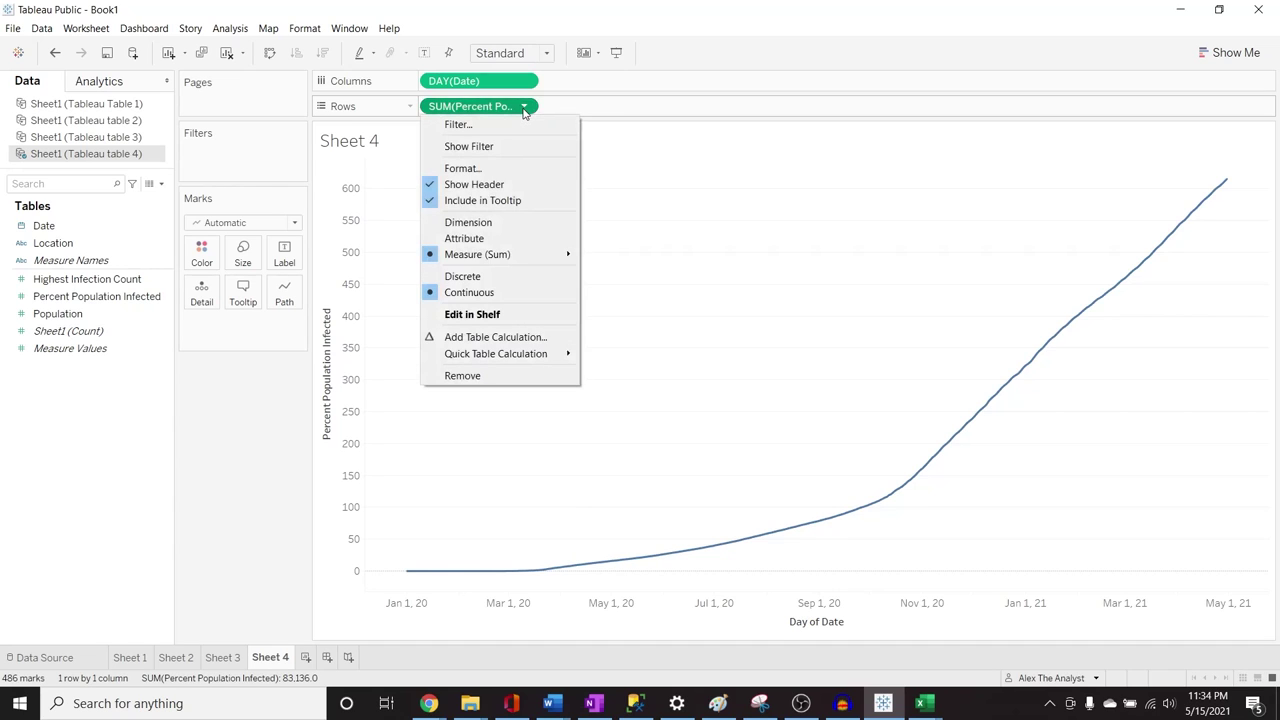
click(524, 82)
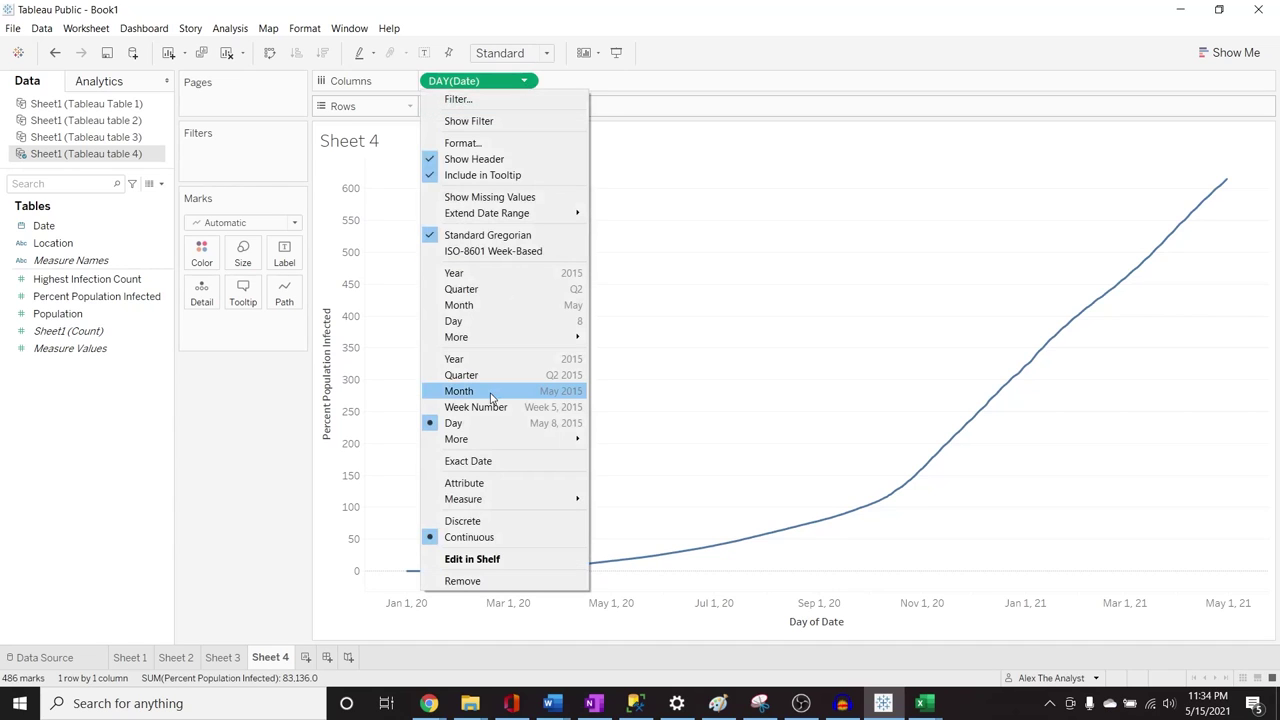
click(459, 391)
mouse_move(792, 526)
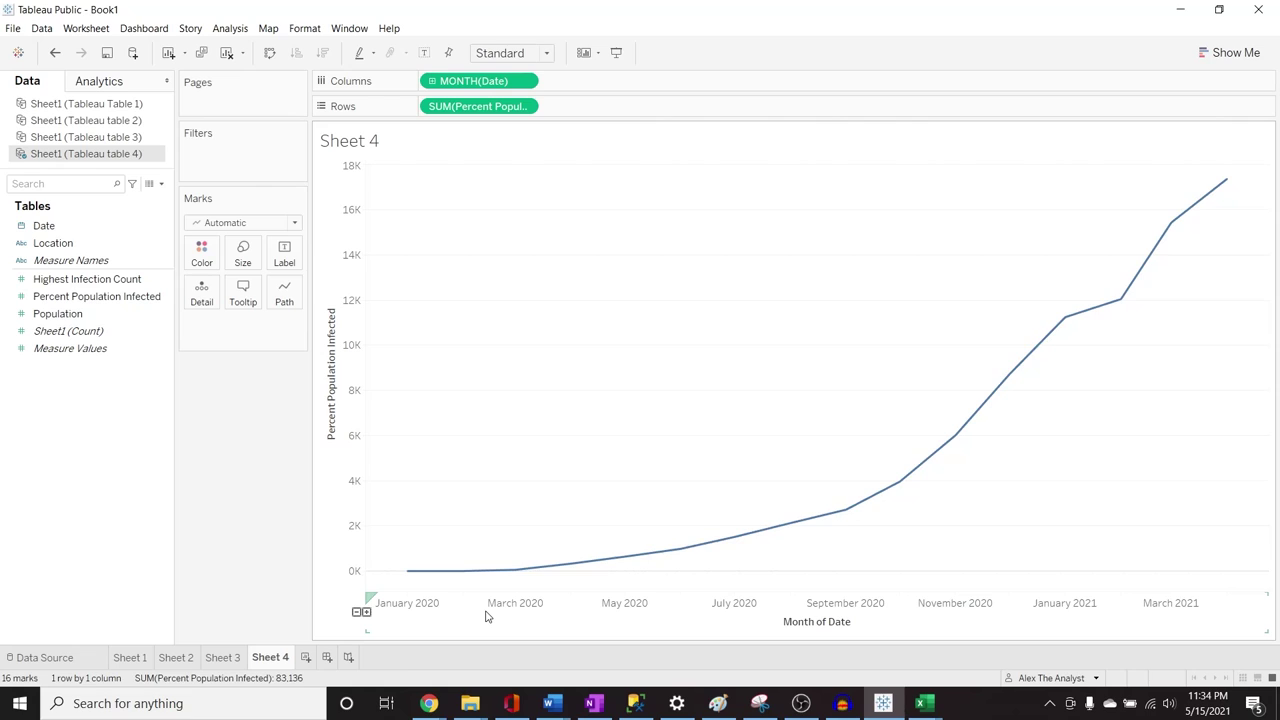
key(ctrl+z)
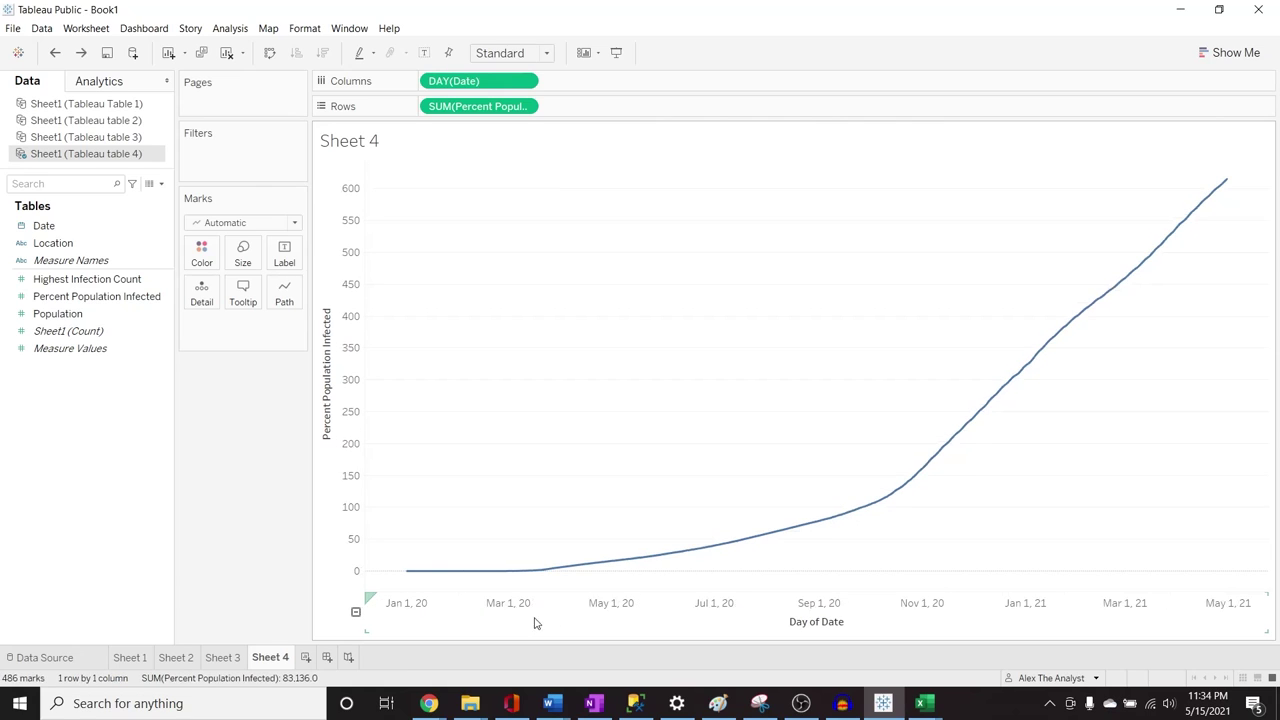
key(ctrl+y)
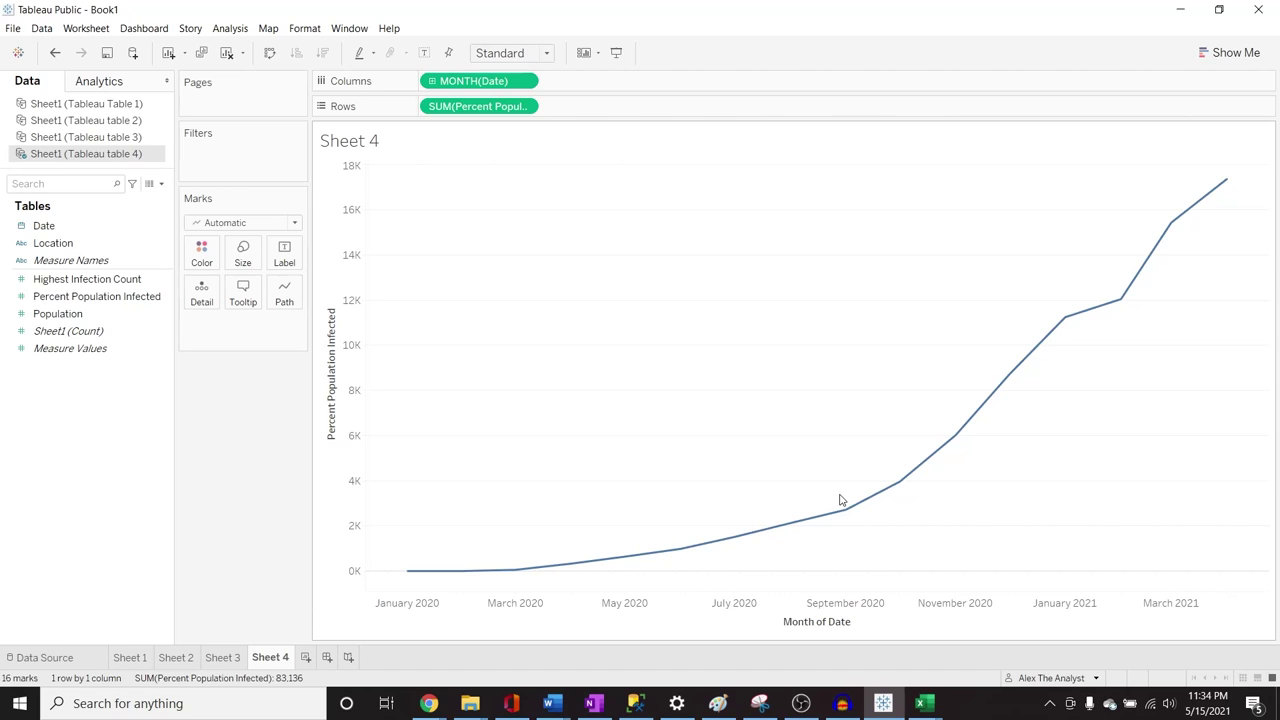
Try converting the Percent Population Infected row field to discrete, and undo back to continuous
click(526, 106)
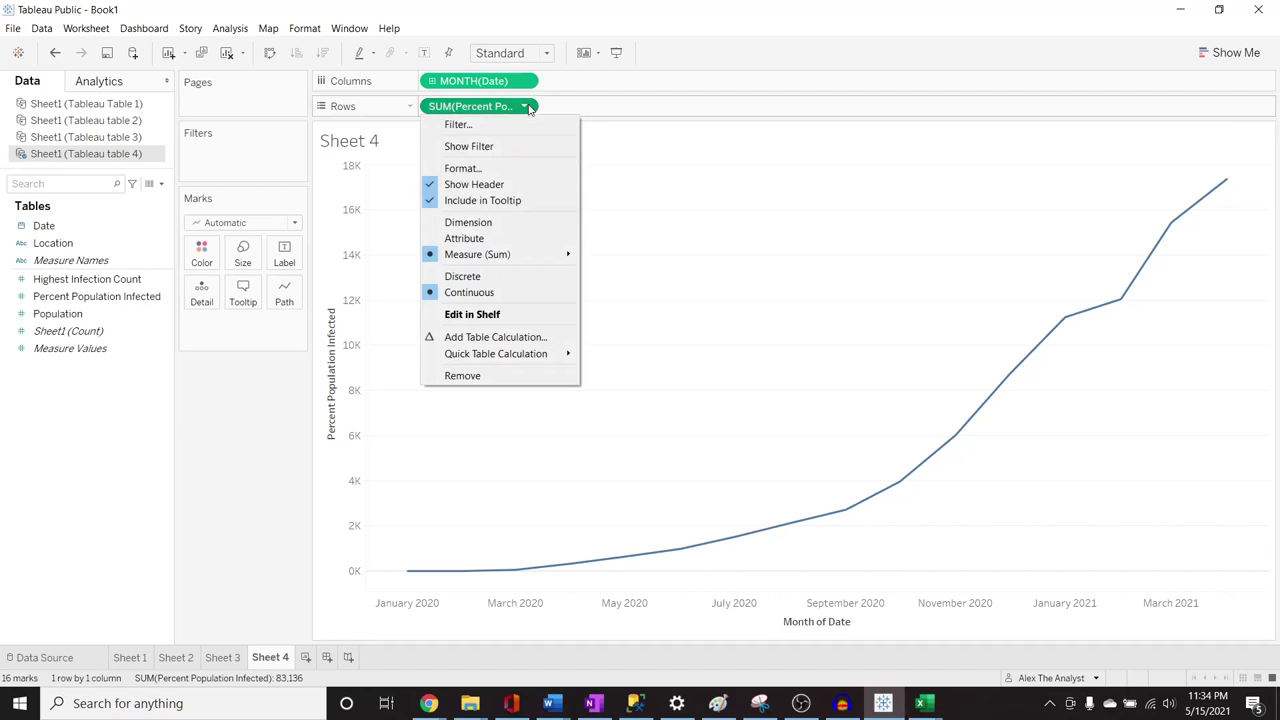
click(487, 278)
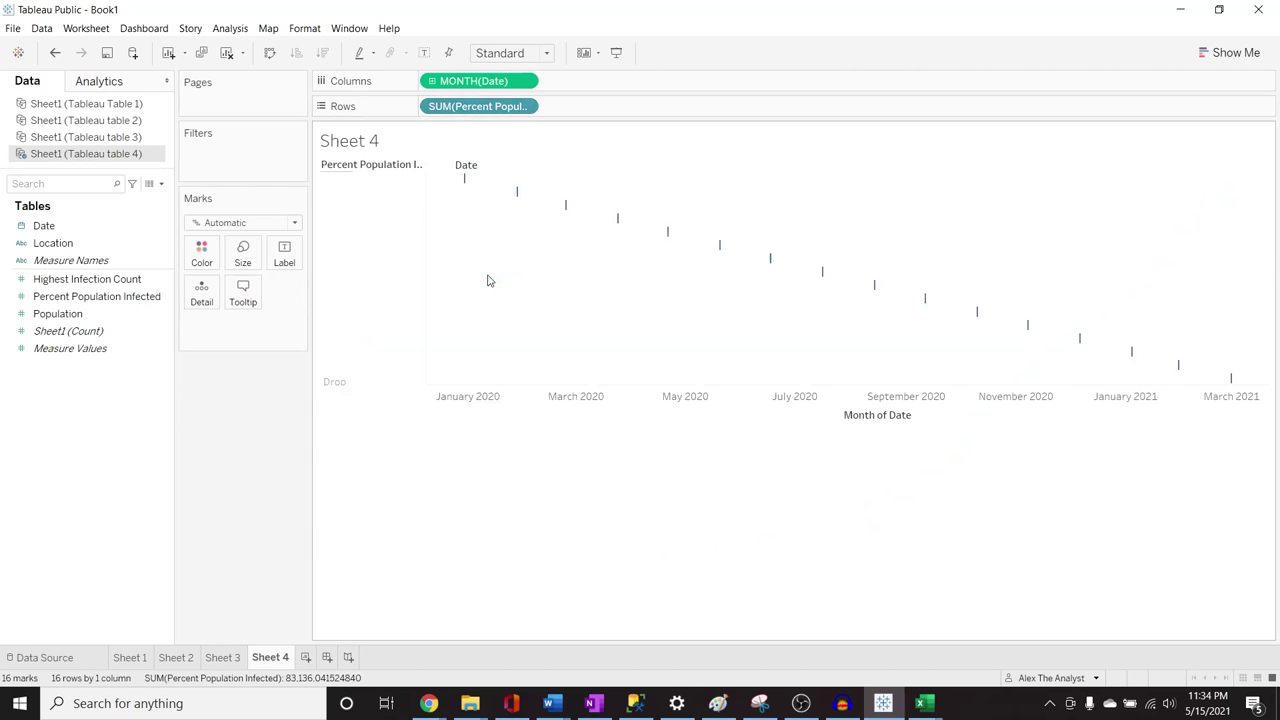
key(ctrl+z)
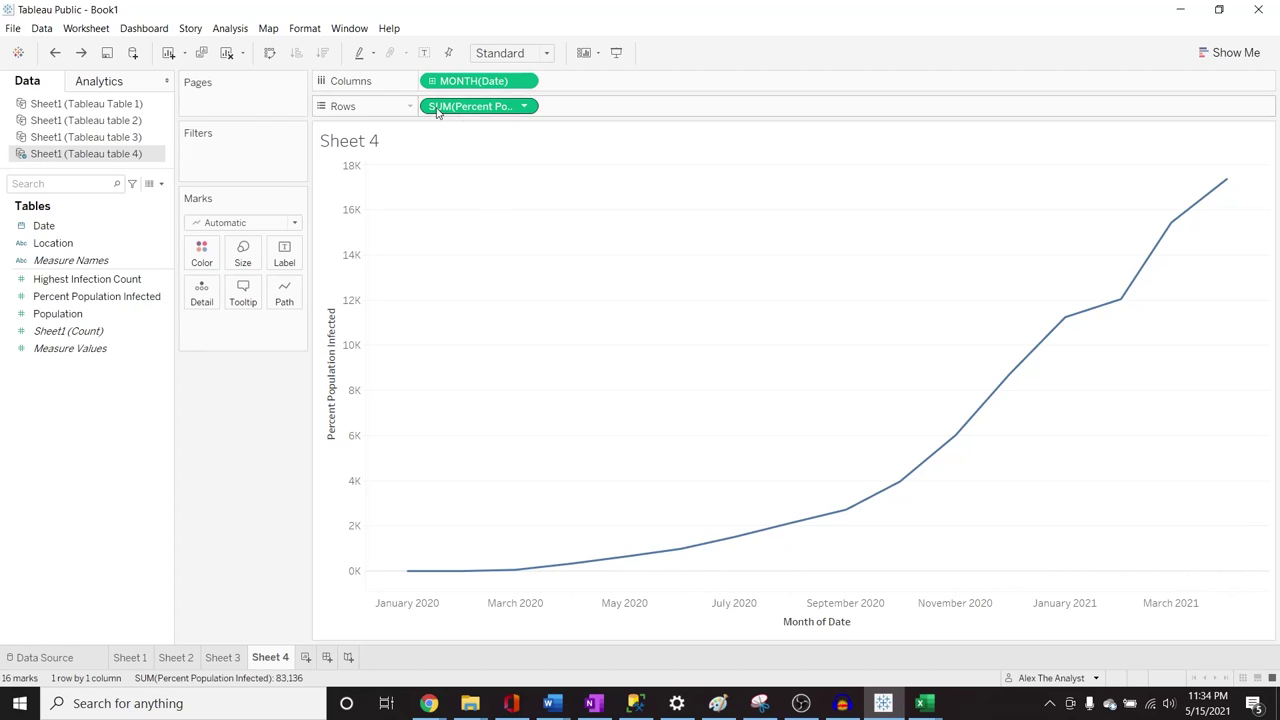
Try aggregating the Percent Population Infected row field as Average, and undo back to Sum
click(525, 106)
mouse_move(527, 258)
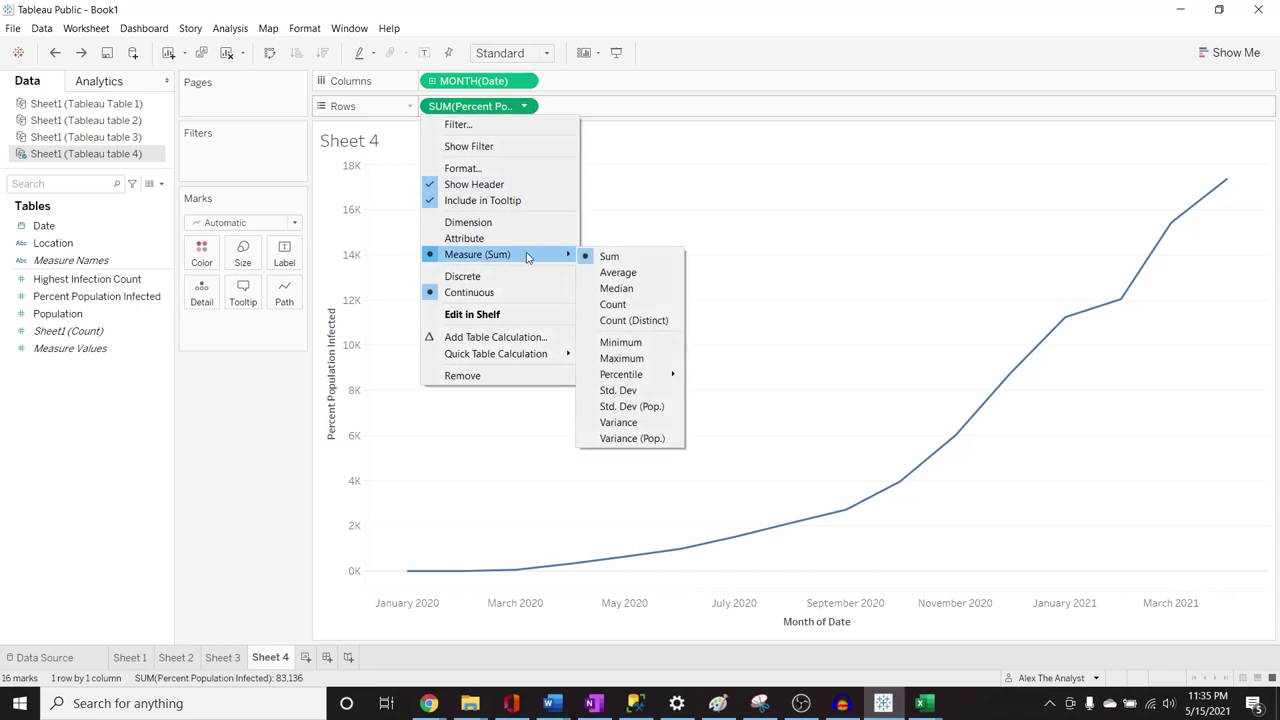
click(634, 275)
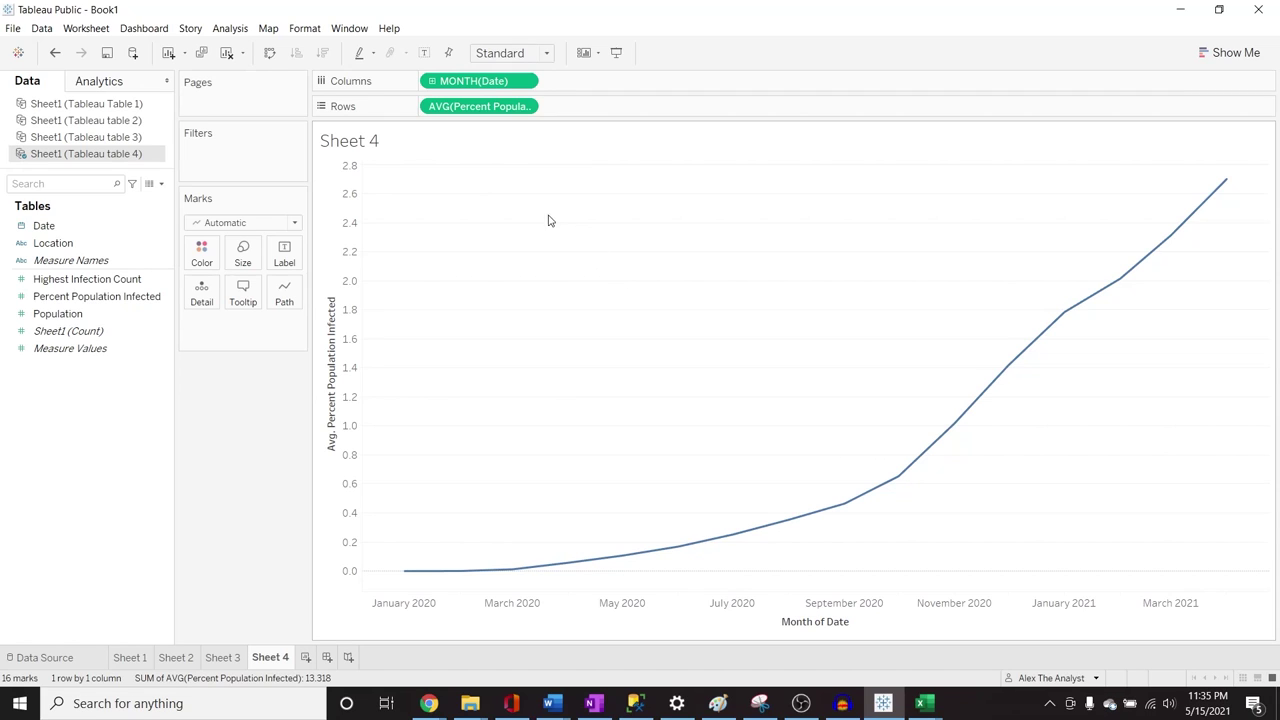
key(ctrl+z)
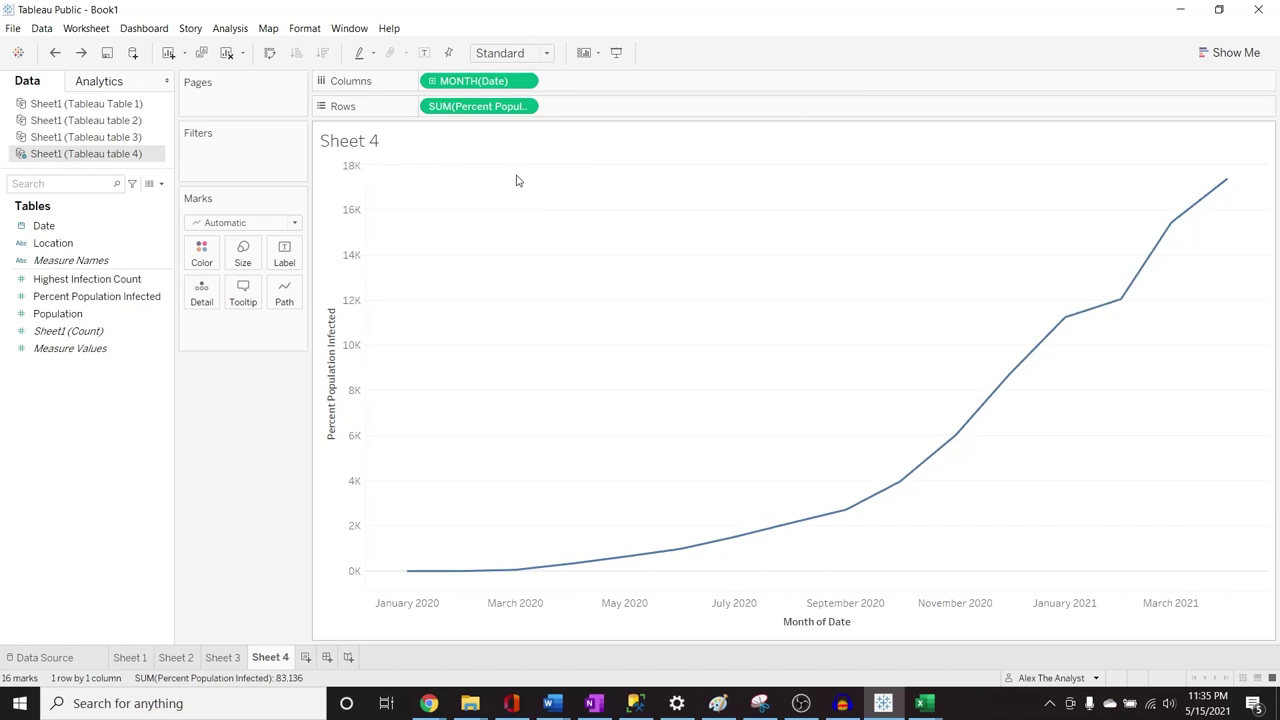
click(523, 106)
click(210, 348)
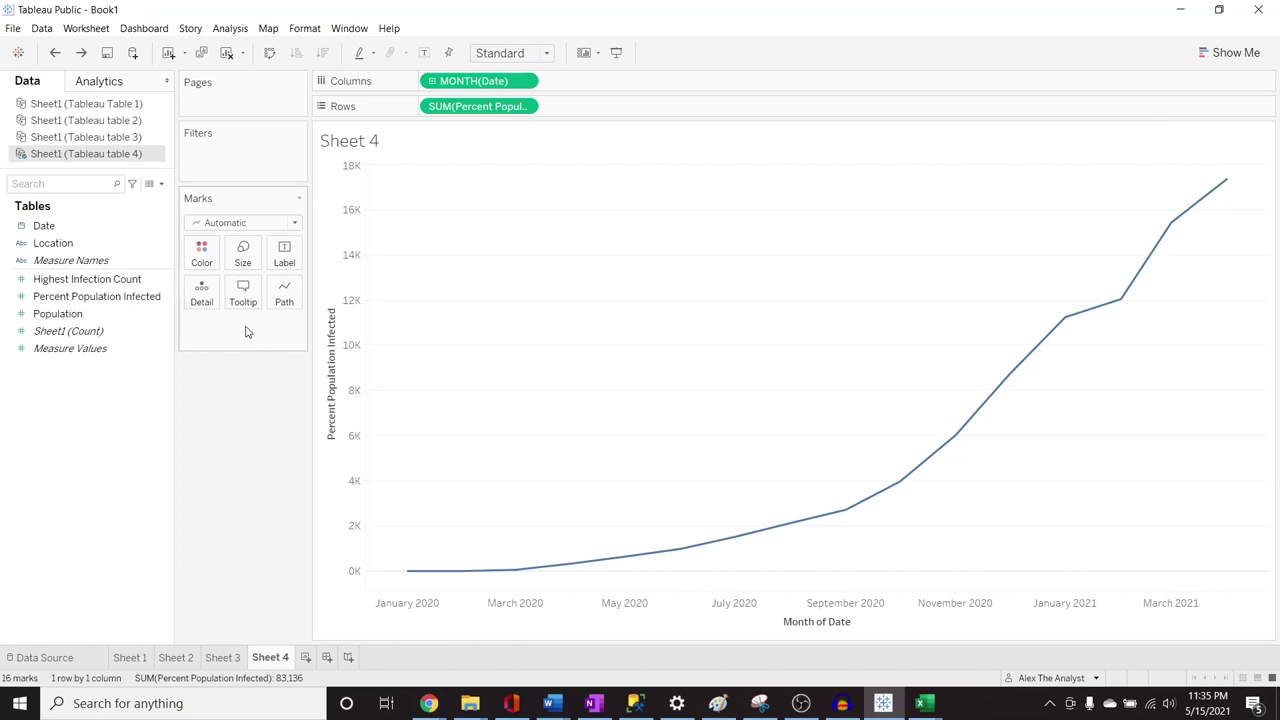
Add Location to the marks of the monthly line chart and use it to color one line per location
click(108, 242)
drag(104, 240, 243, 323)
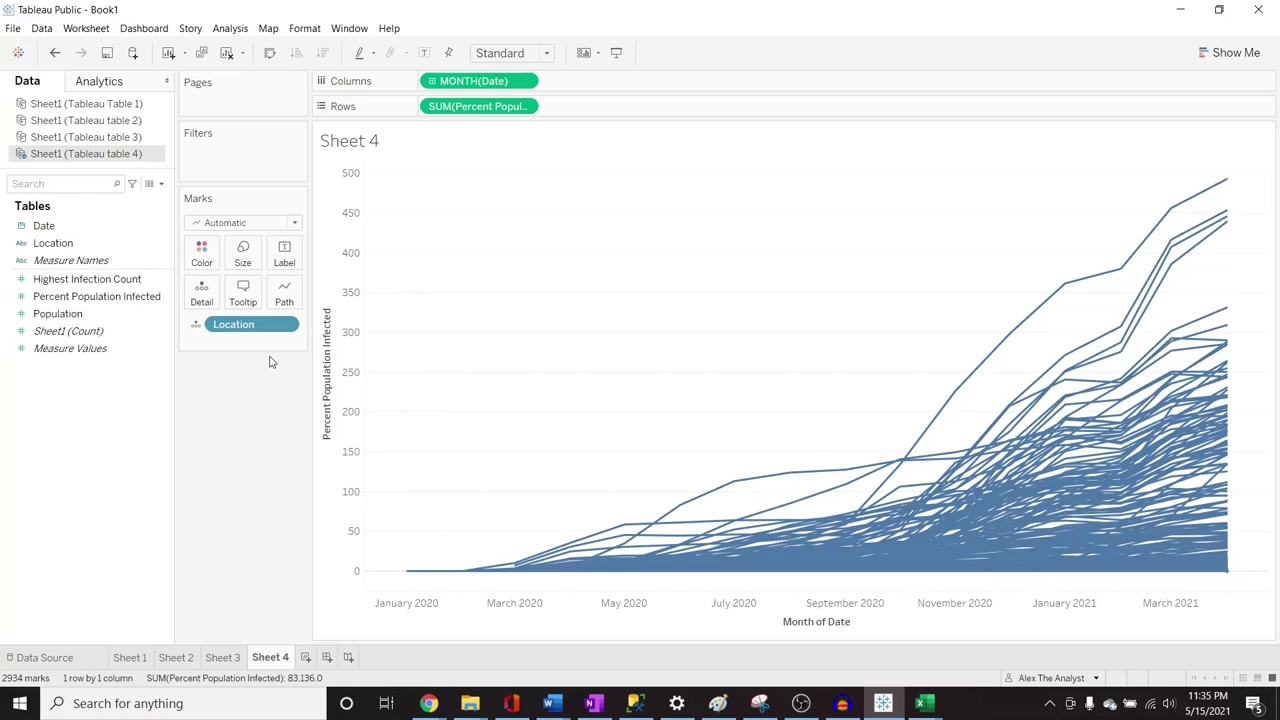
click(118, 314)
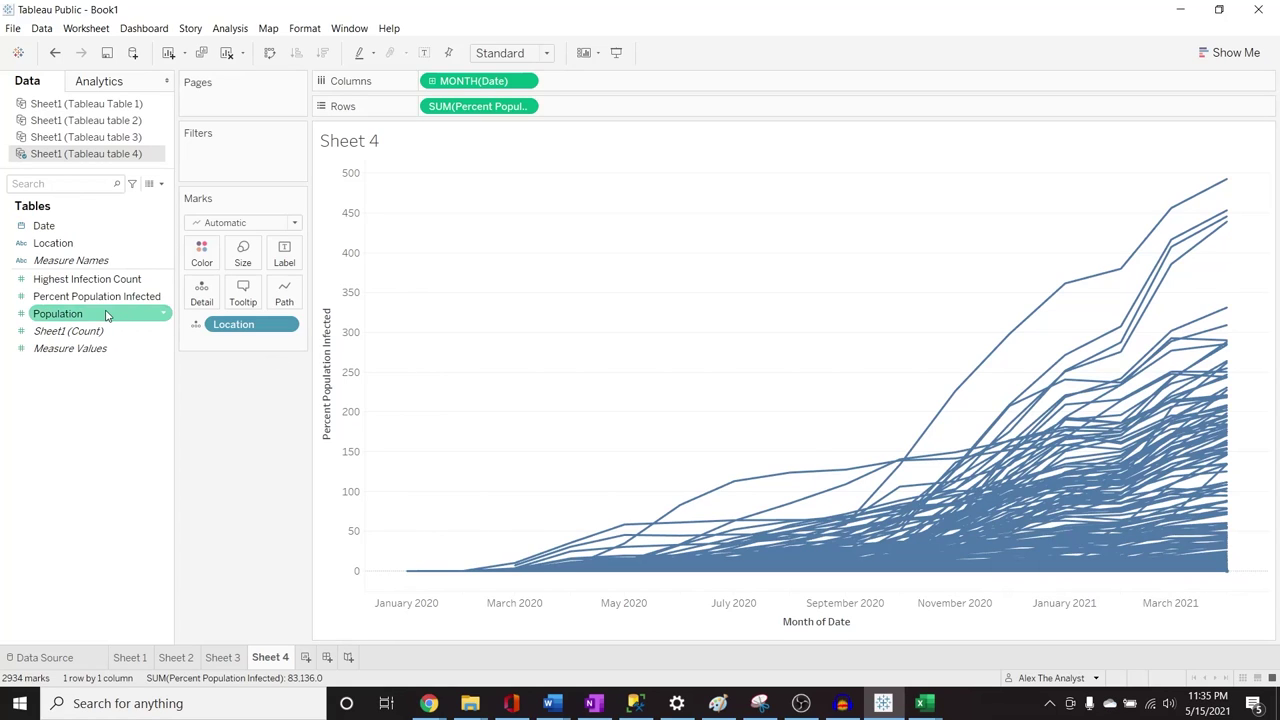
click(196, 327)
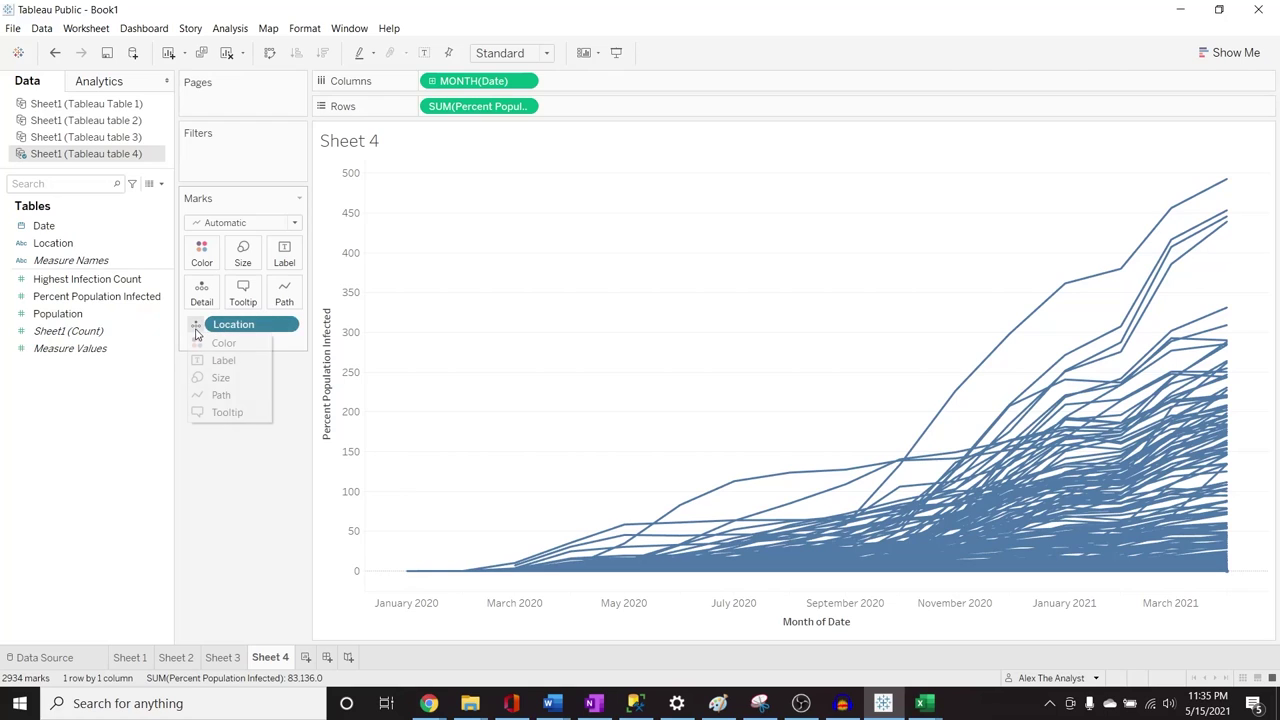
click(203, 252)
click(205, 253)
click(208, 254)
click(195, 324)
click(203, 340)
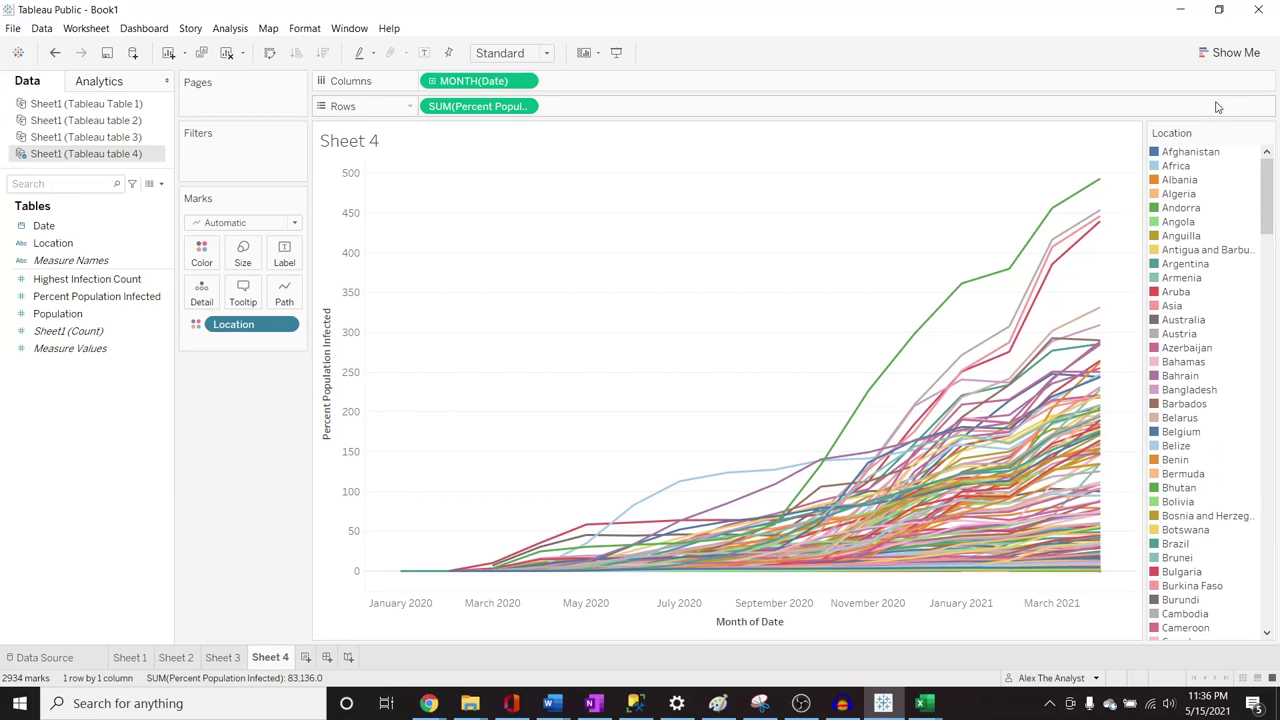
click(1267, 135)
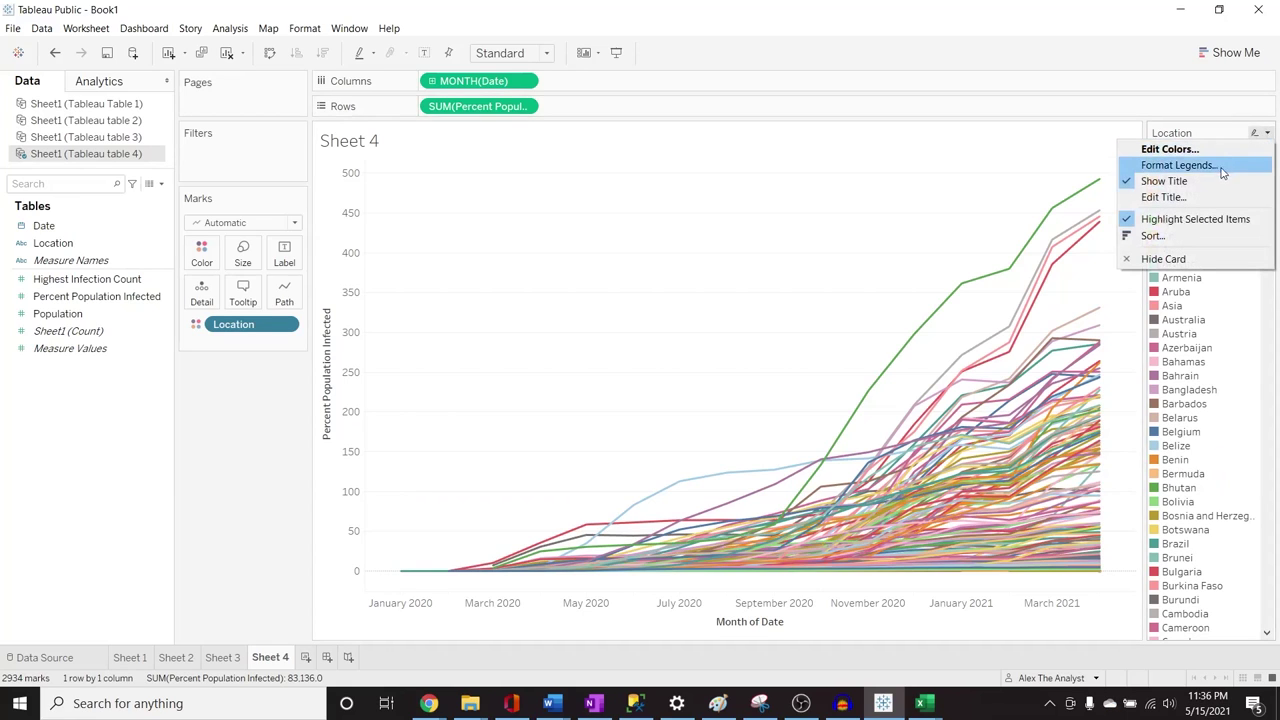
click(1205, 240)
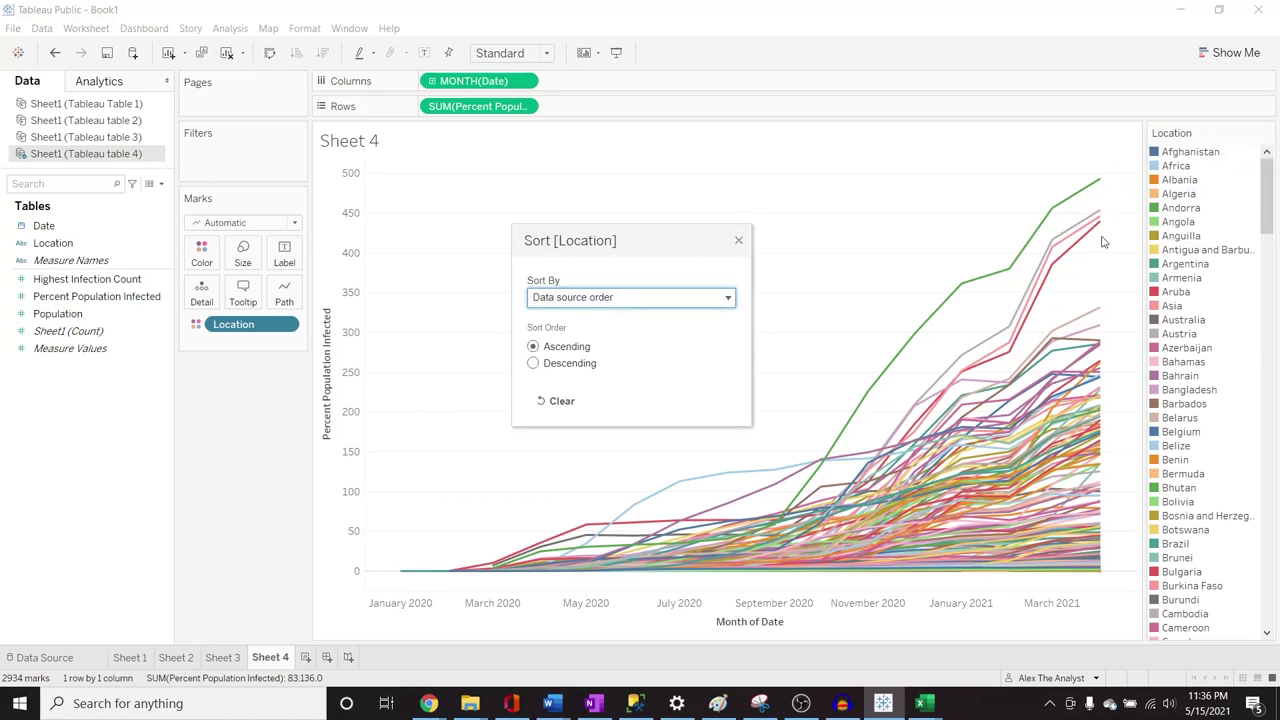
click(731, 297)
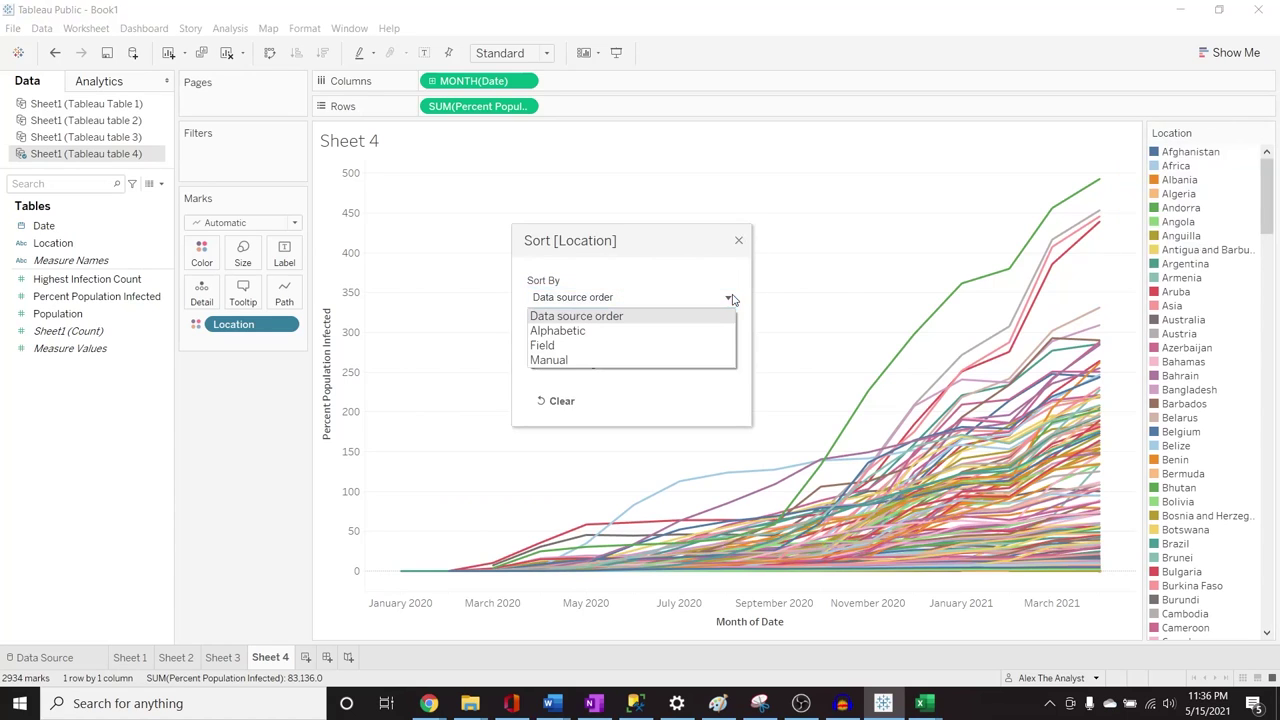
click(739, 241)
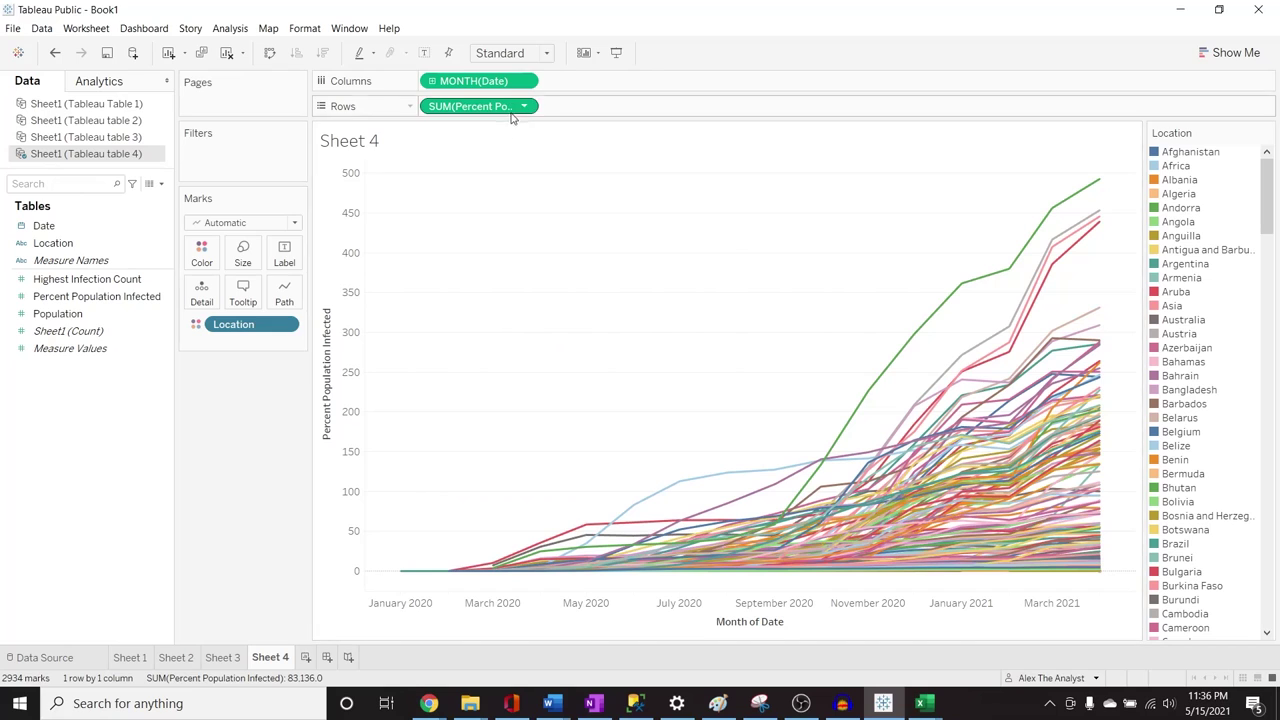
click(287, 325)
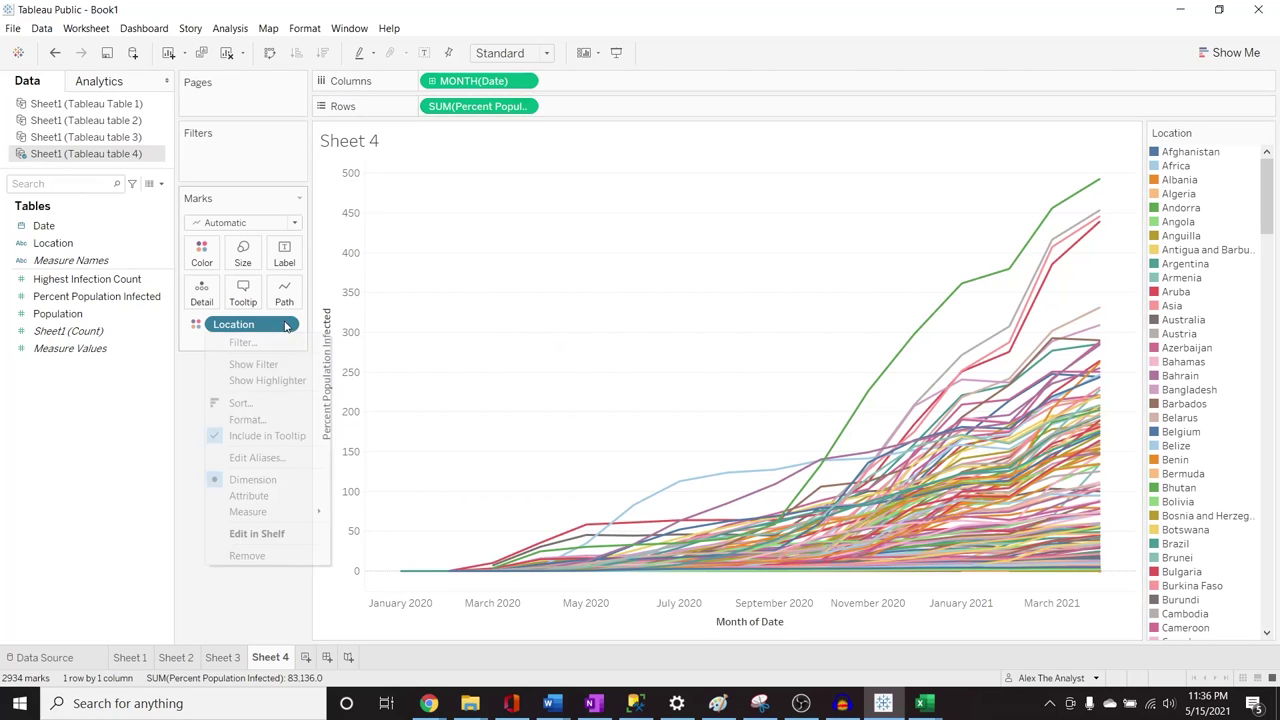
click(287, 343)
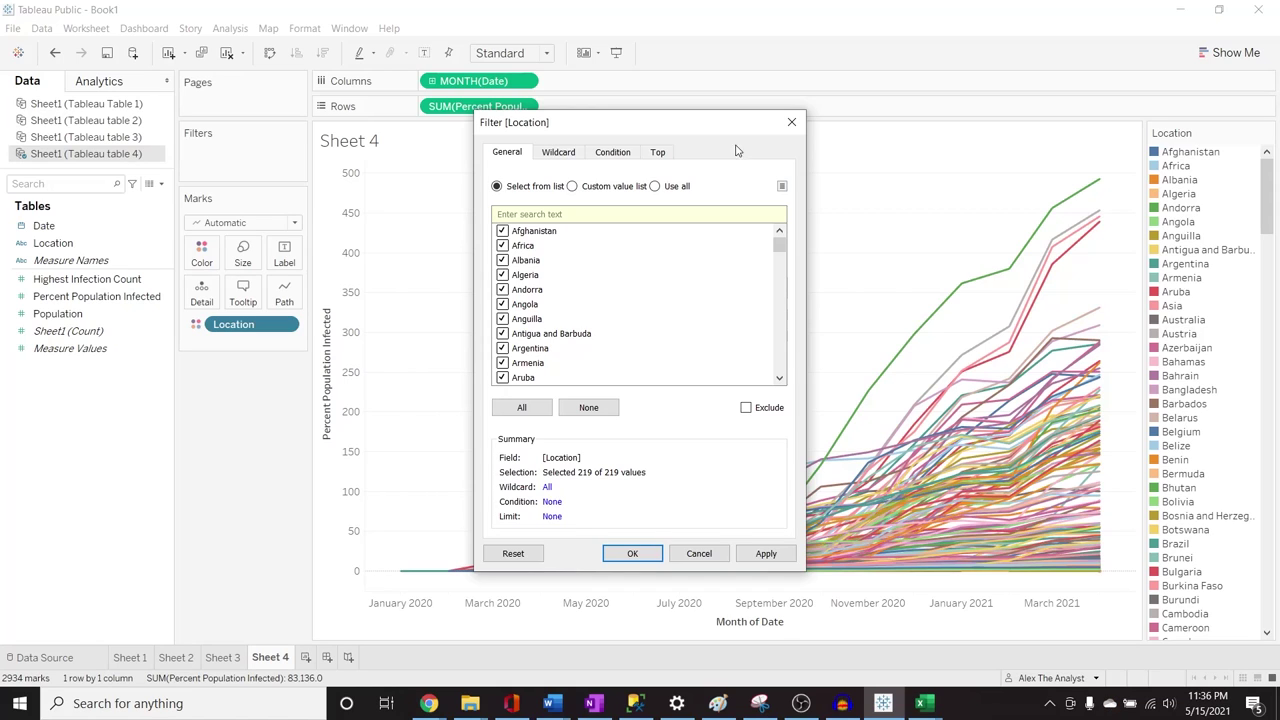
click(791, 122)
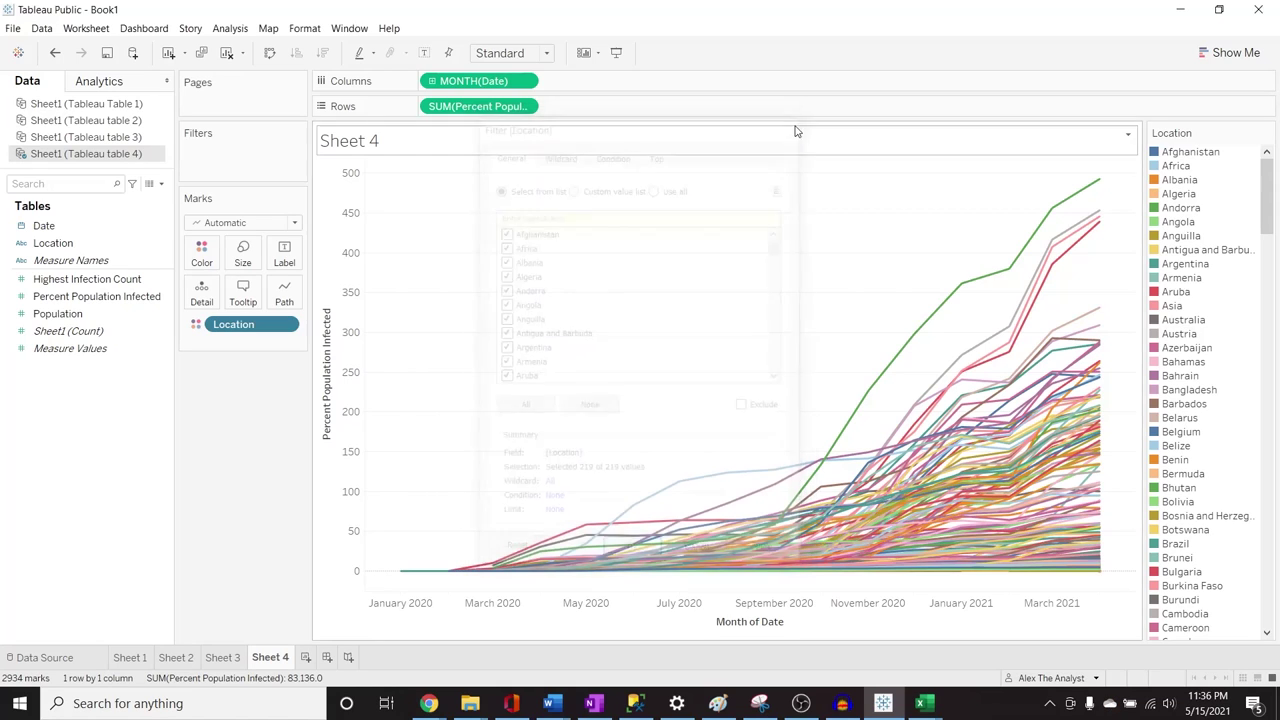
Filter Location from the marks by clearing all values and selecting only United States and United Kingdom
click(287, 328)
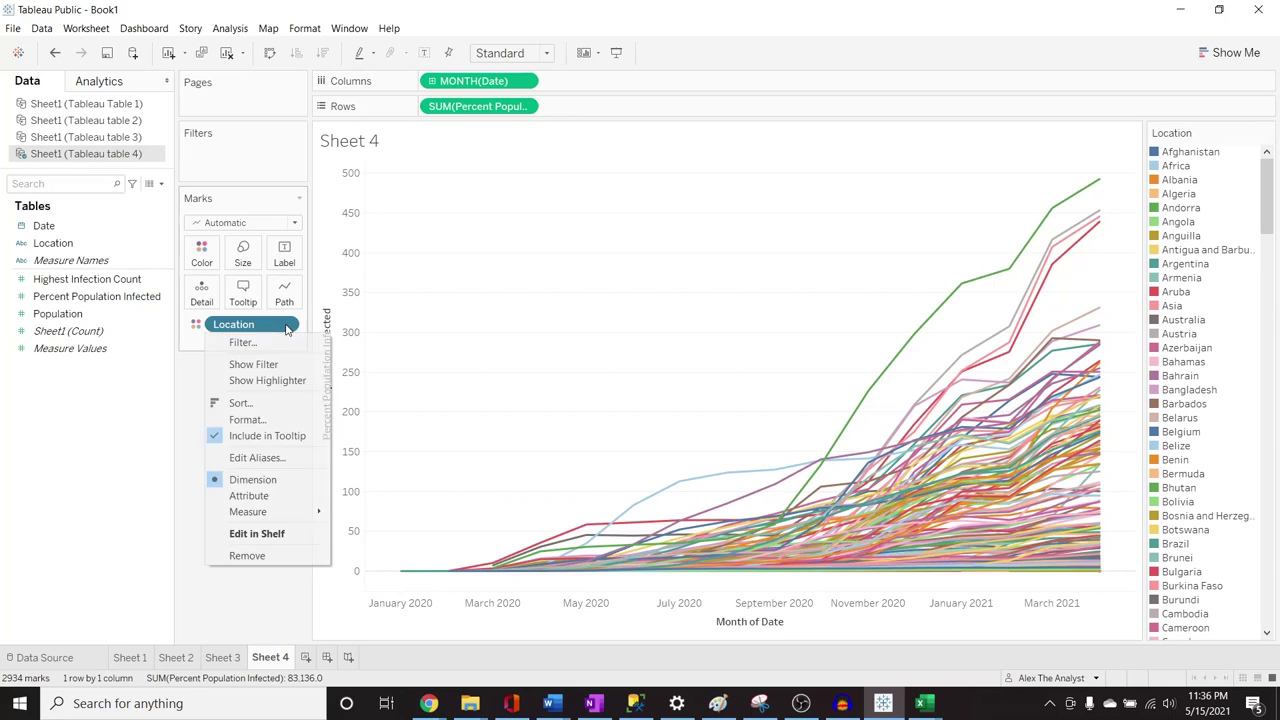
click(283, 344)
drag(702, 126, 355, 148)
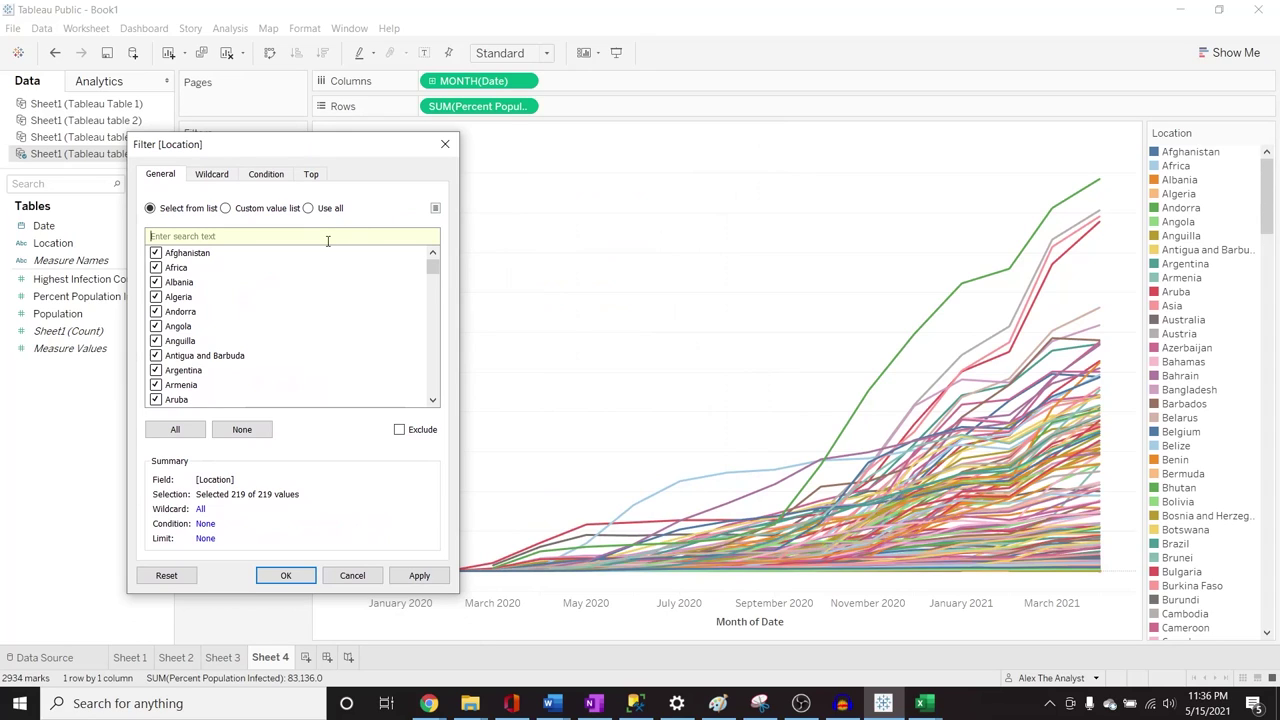
click(246, 429)
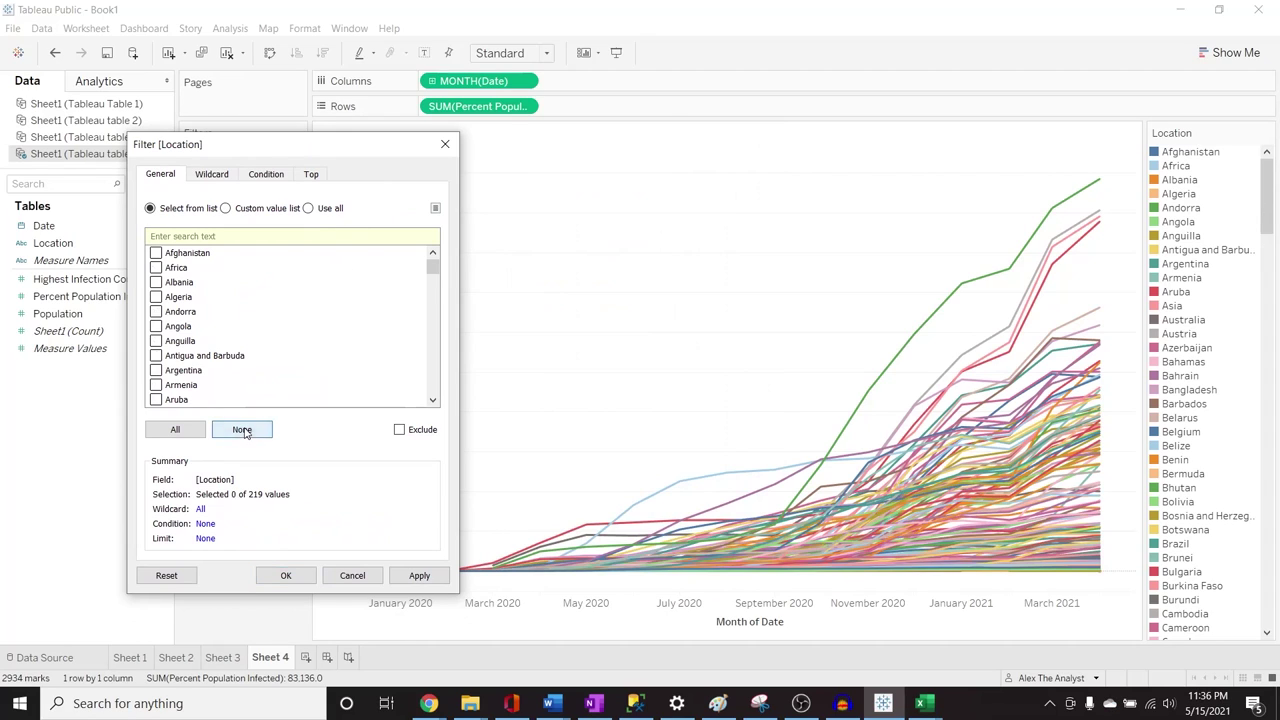
click(250, 235)
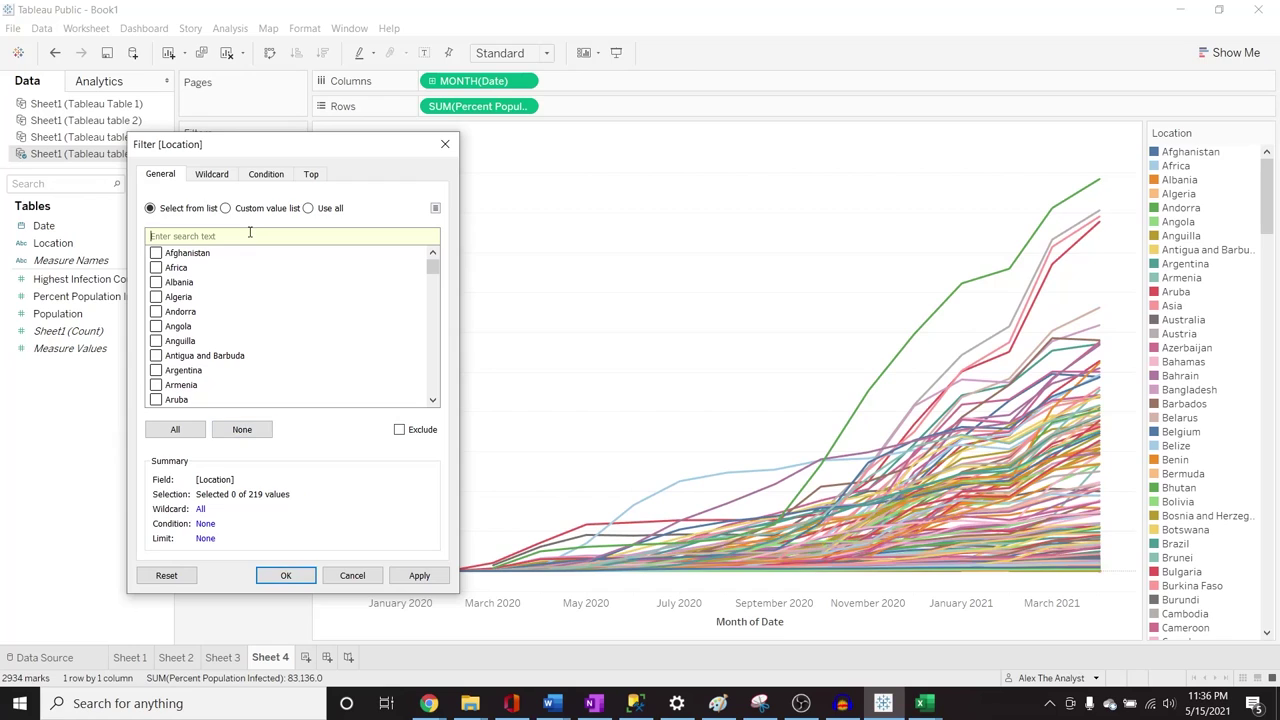
text(Unite)
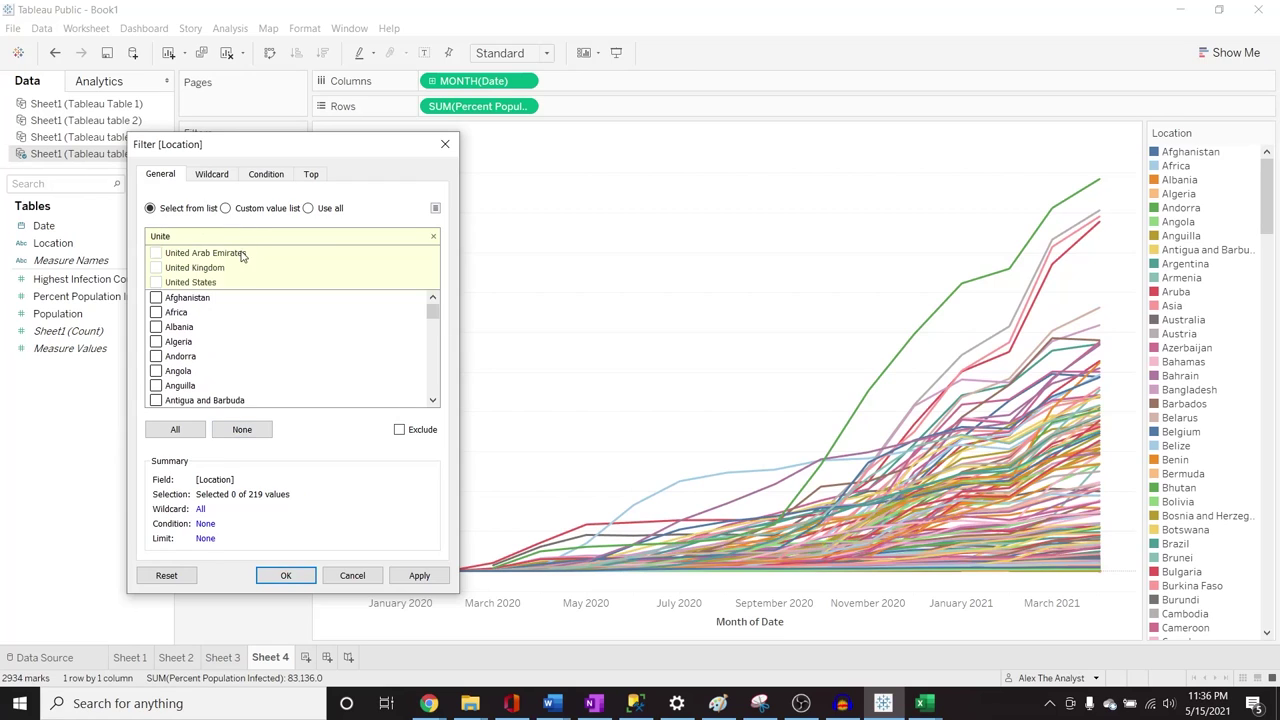
click(156, 282)
click(156, 268)
Add Mexico, India and China to the Location filter's selected values and apply the filter
double_click(200, 234)
text(M)
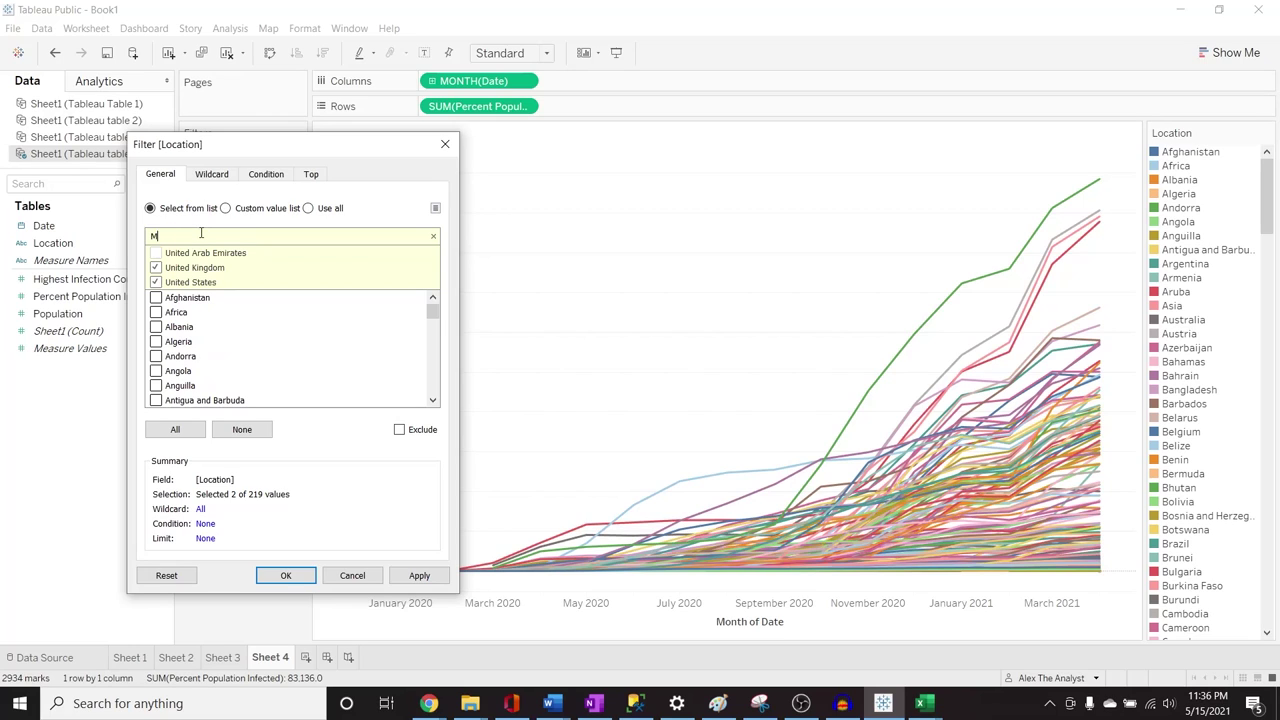
text(exi)
click(156, 253)
double_click(193, 234)
text(india)
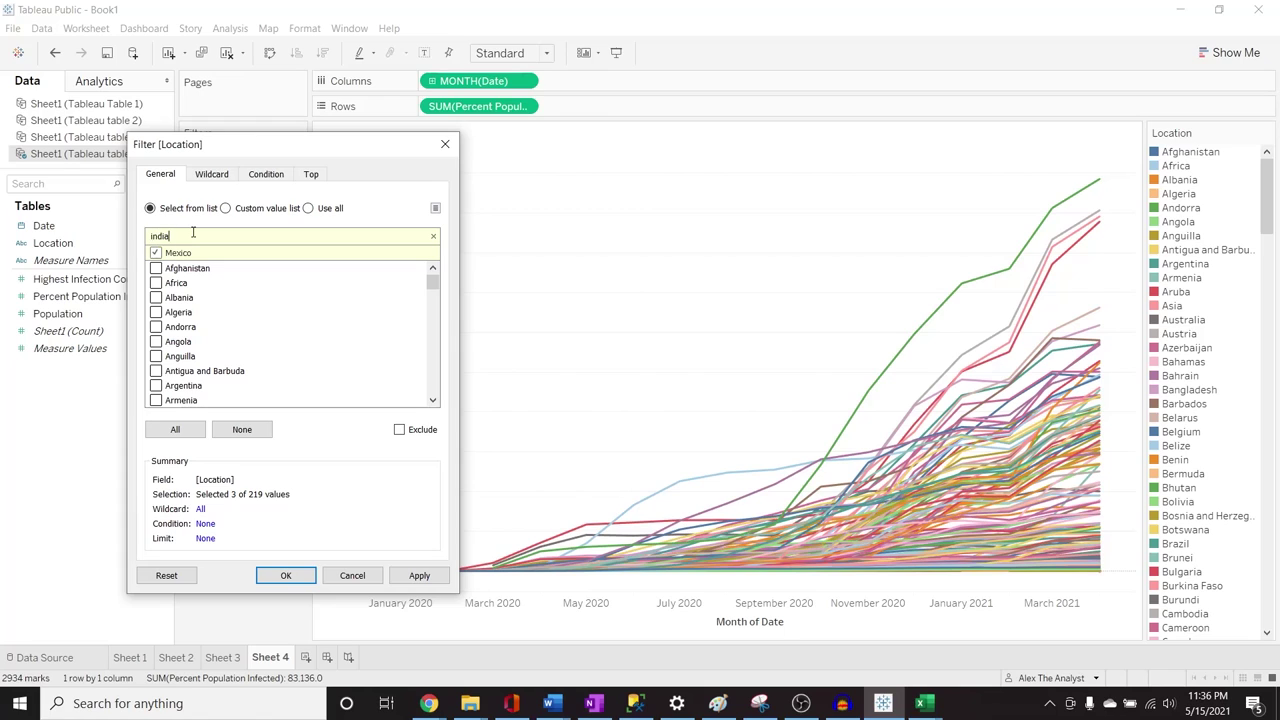
key(Return)
text(china)
click(418, 577)
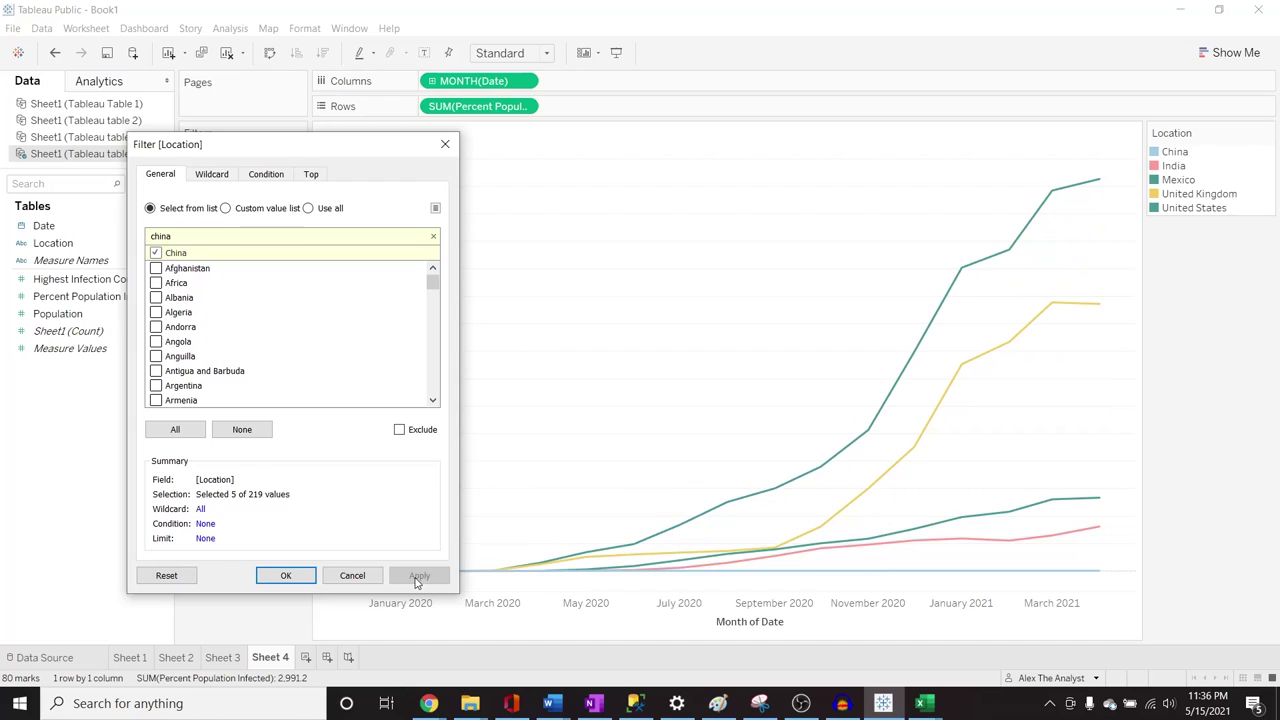
click(286, 575)
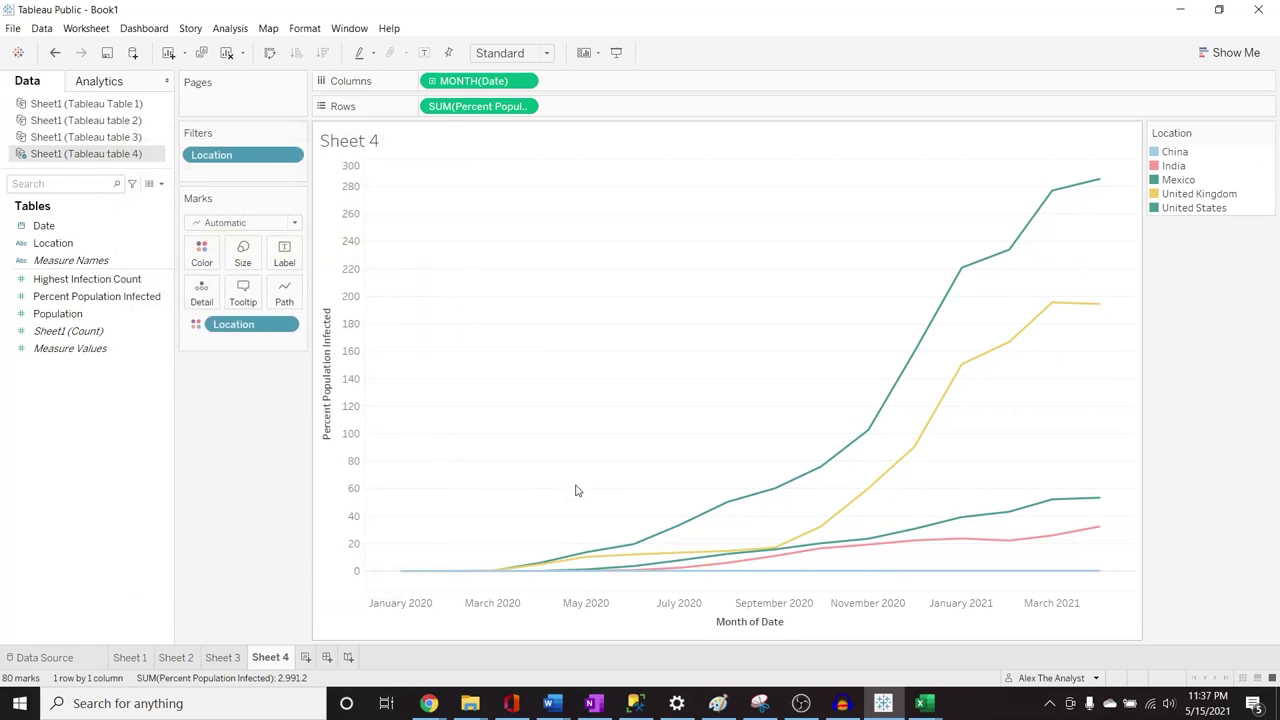
Try aggregating the Percent Population Infected row field as Maximum and check the end of the United States line
click(523, 106)
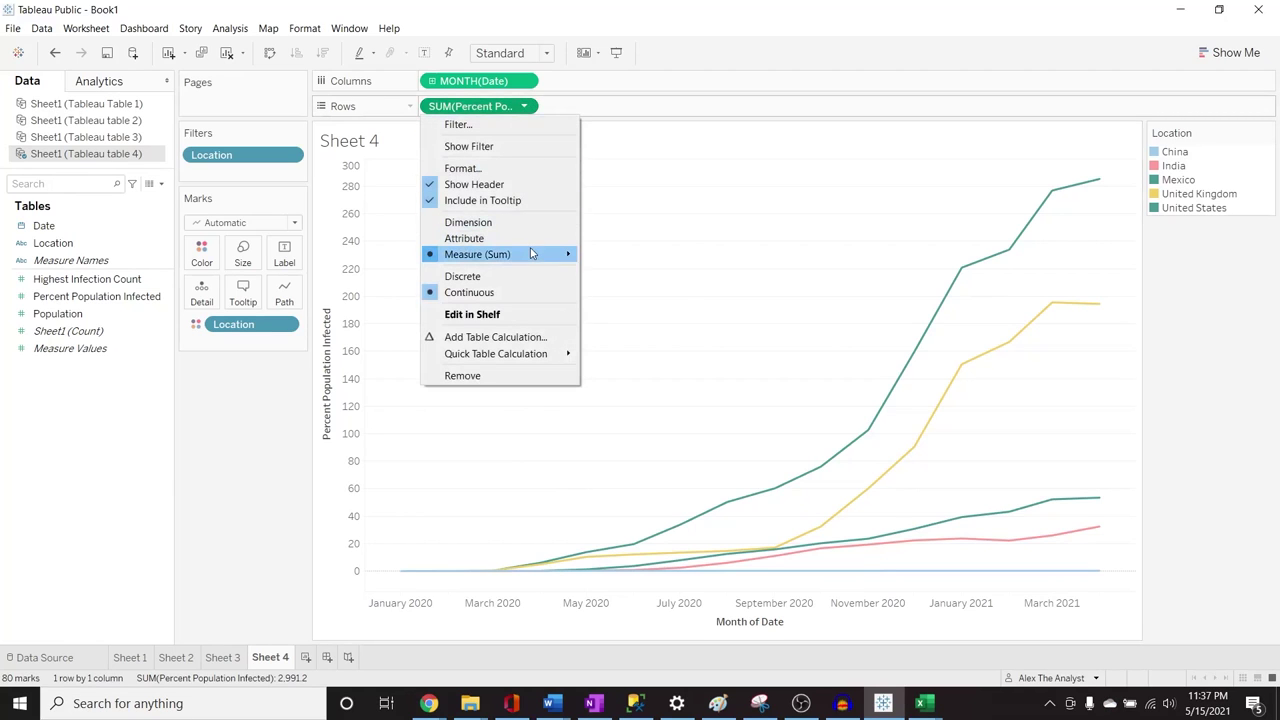
mouse_move(531, 254)
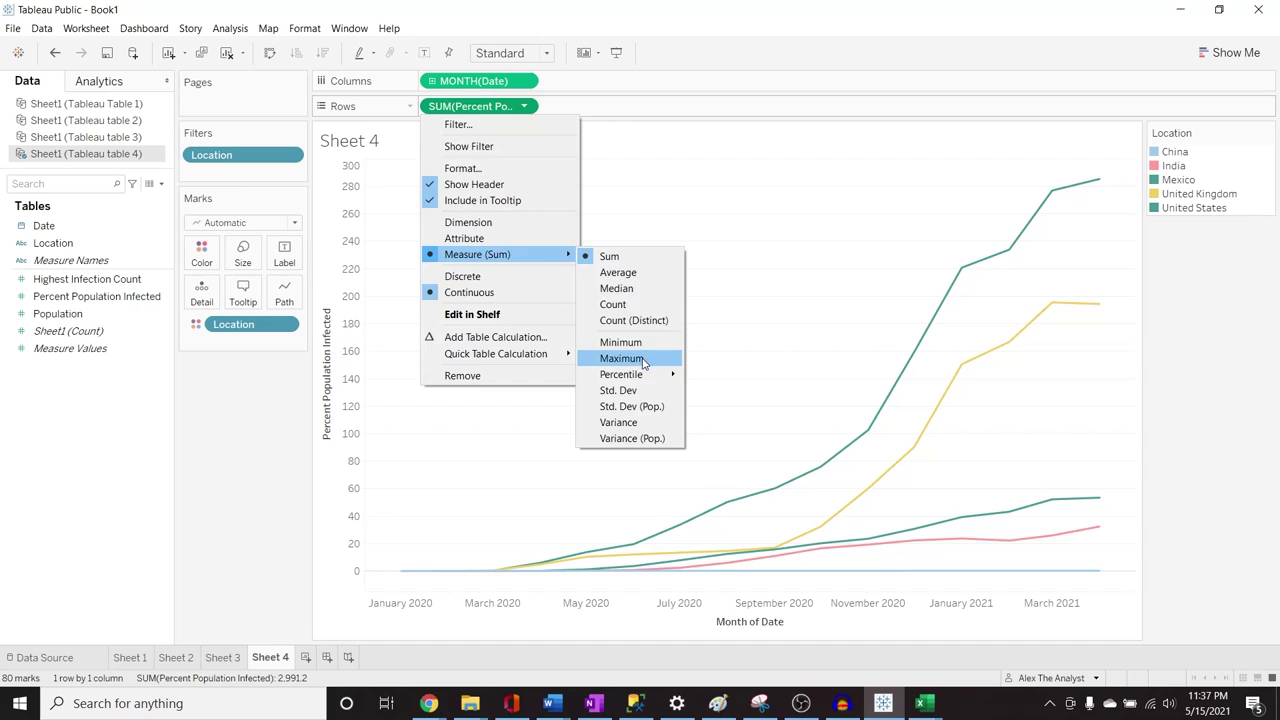
click(643, 358)
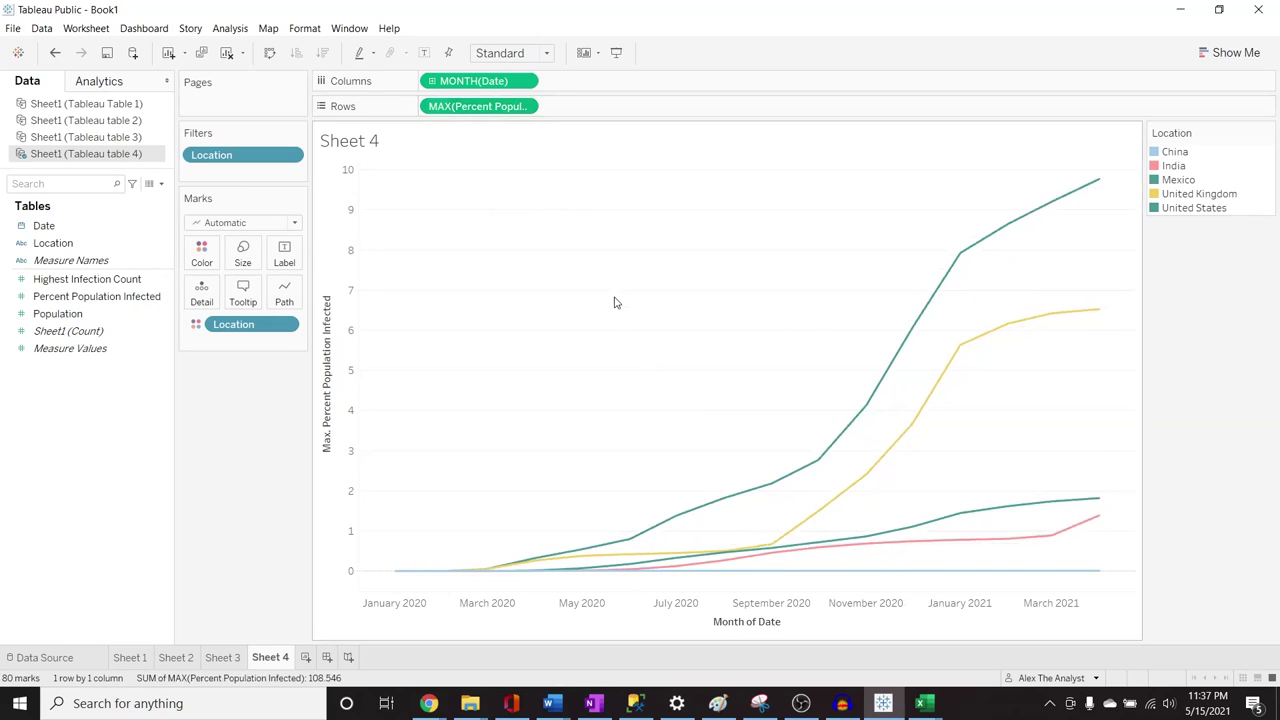
mouse_move(1071, 183)
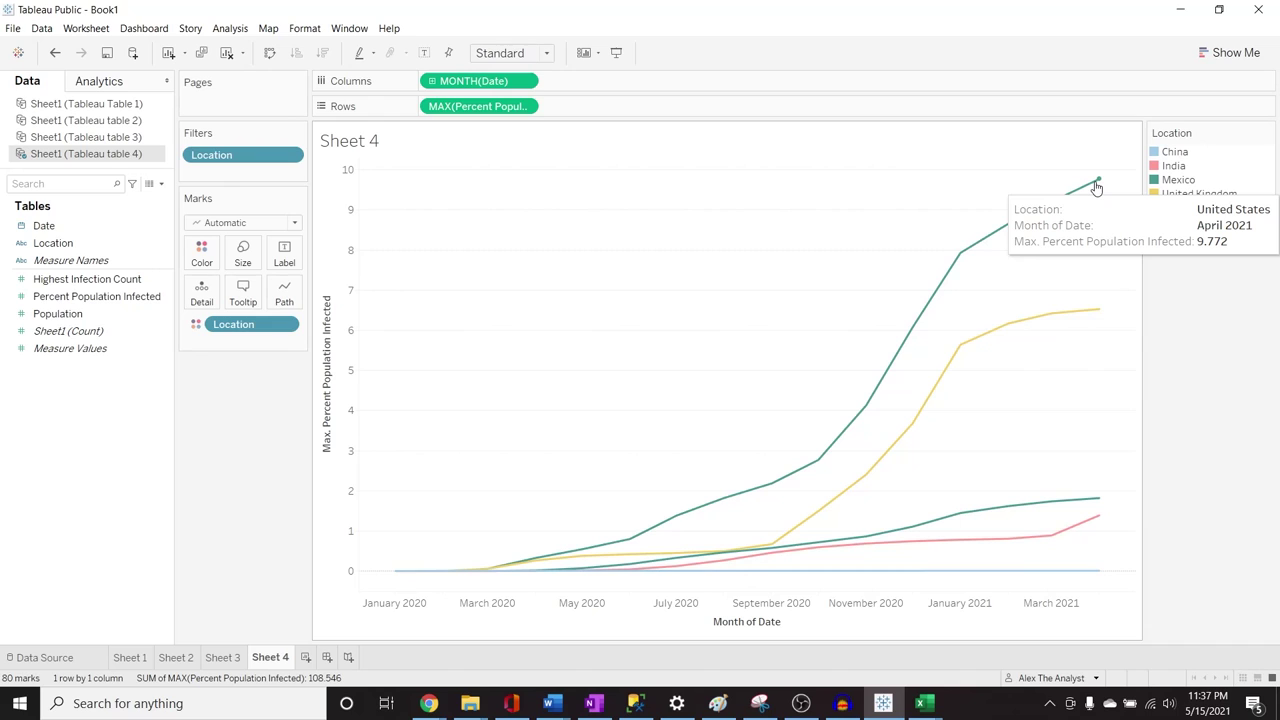
Aggregate the Percent Population Infected row field as Average and inspect the start of the lines
click(524, 106)
mouse_move(547, 256)
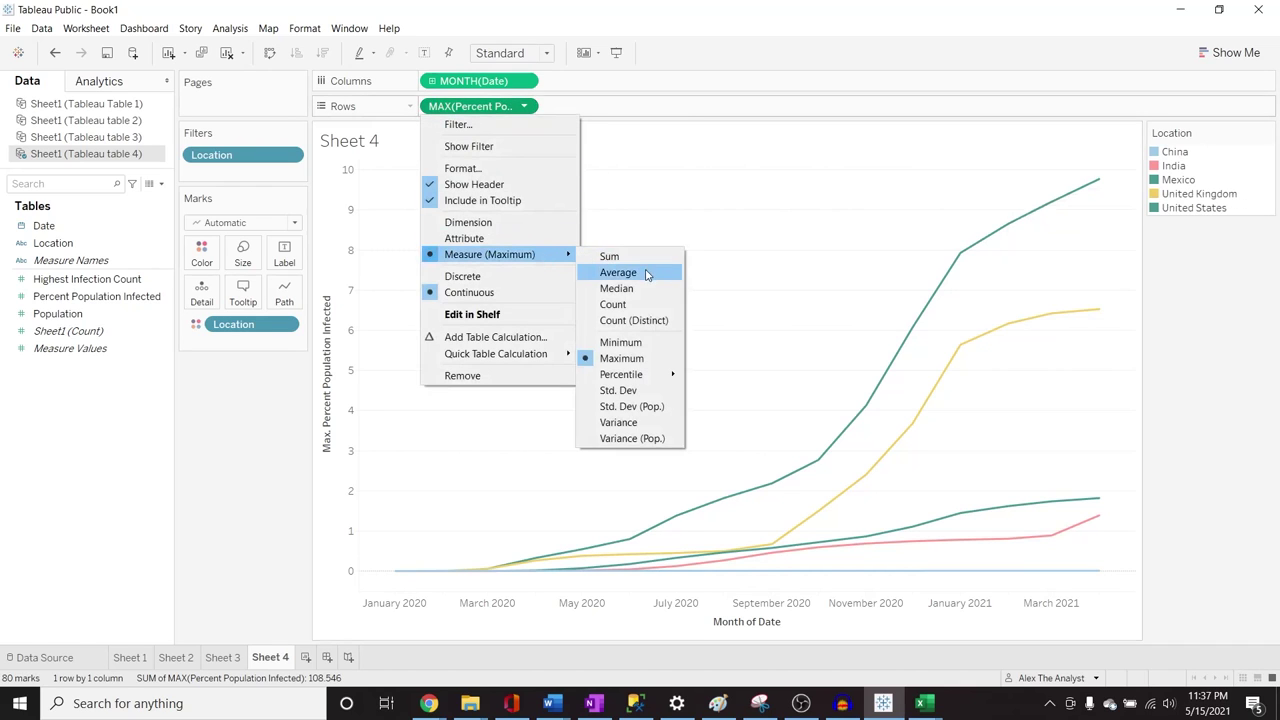
click(646, 273)
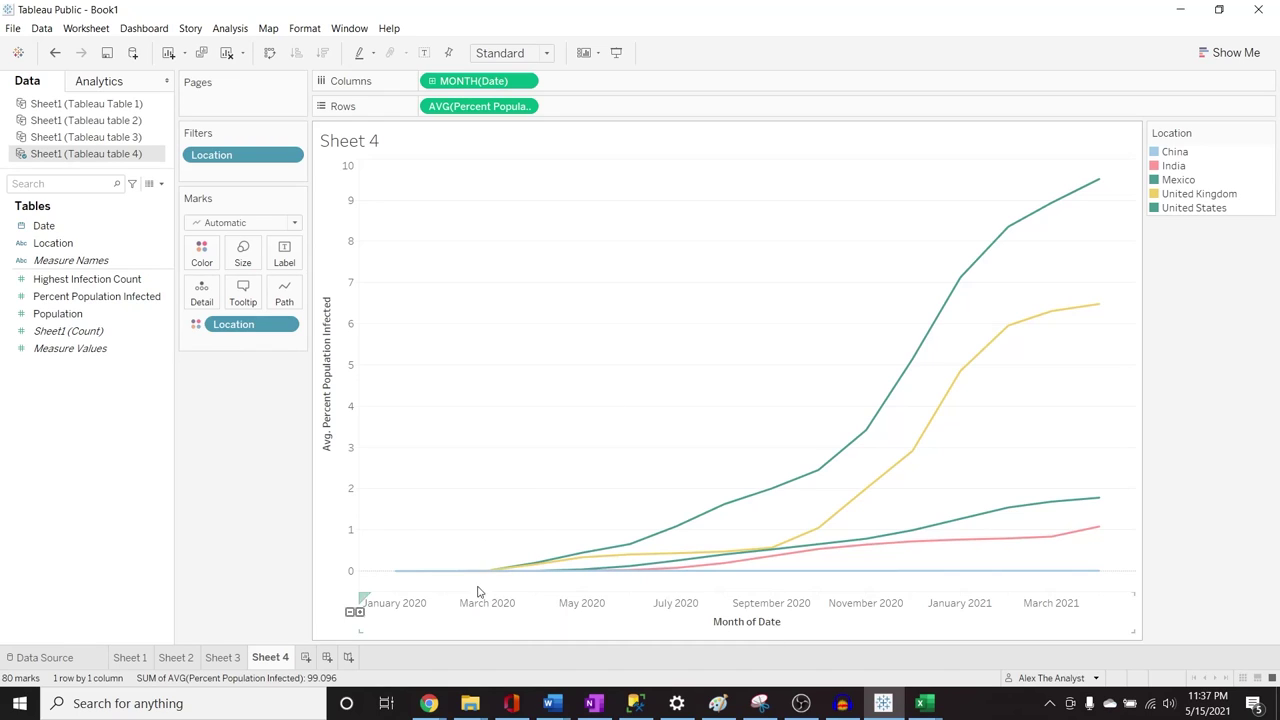
mouse_move(733, 592)
mouse_move(397, 576)
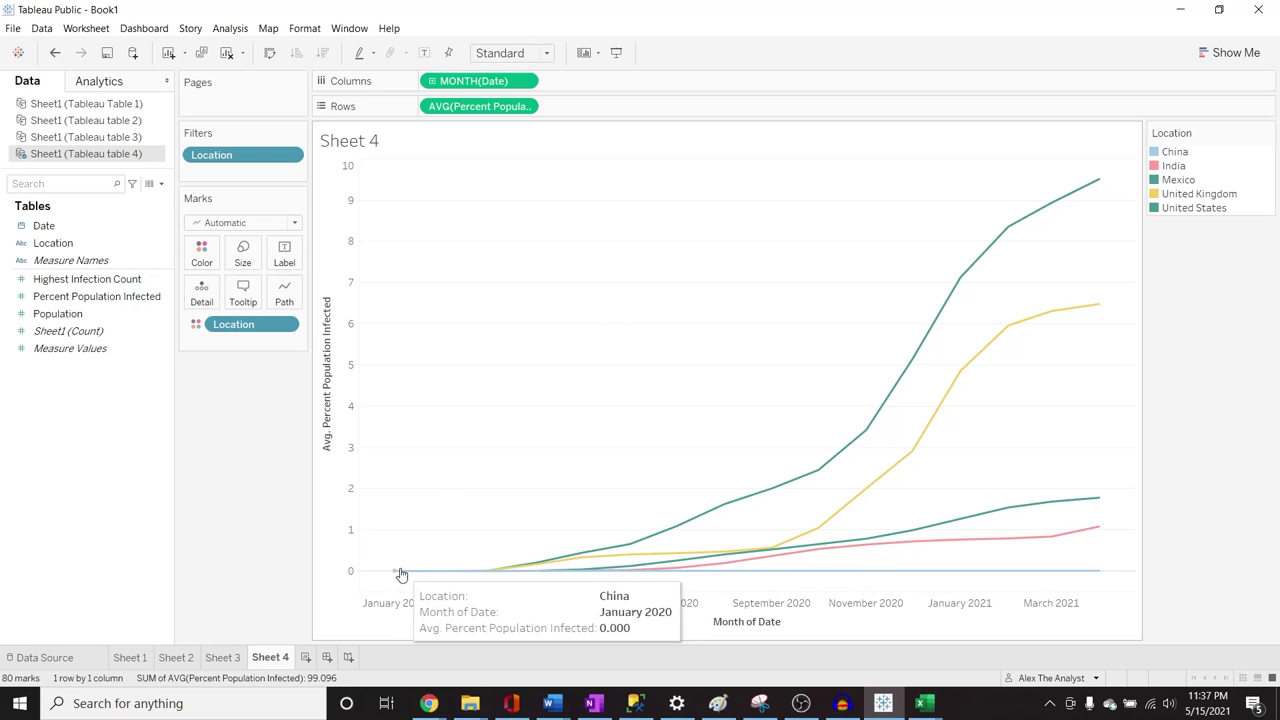
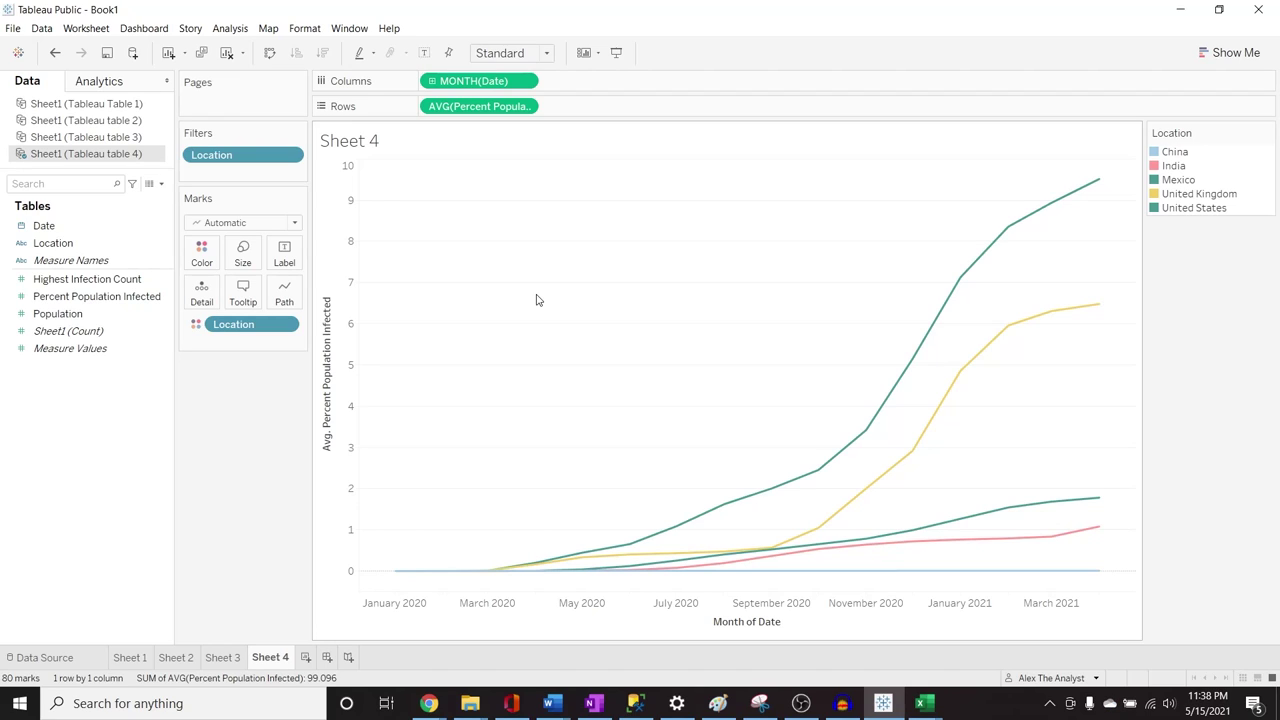
Add Location to the marks a second time and use it to label each country's line
click(287, 255)
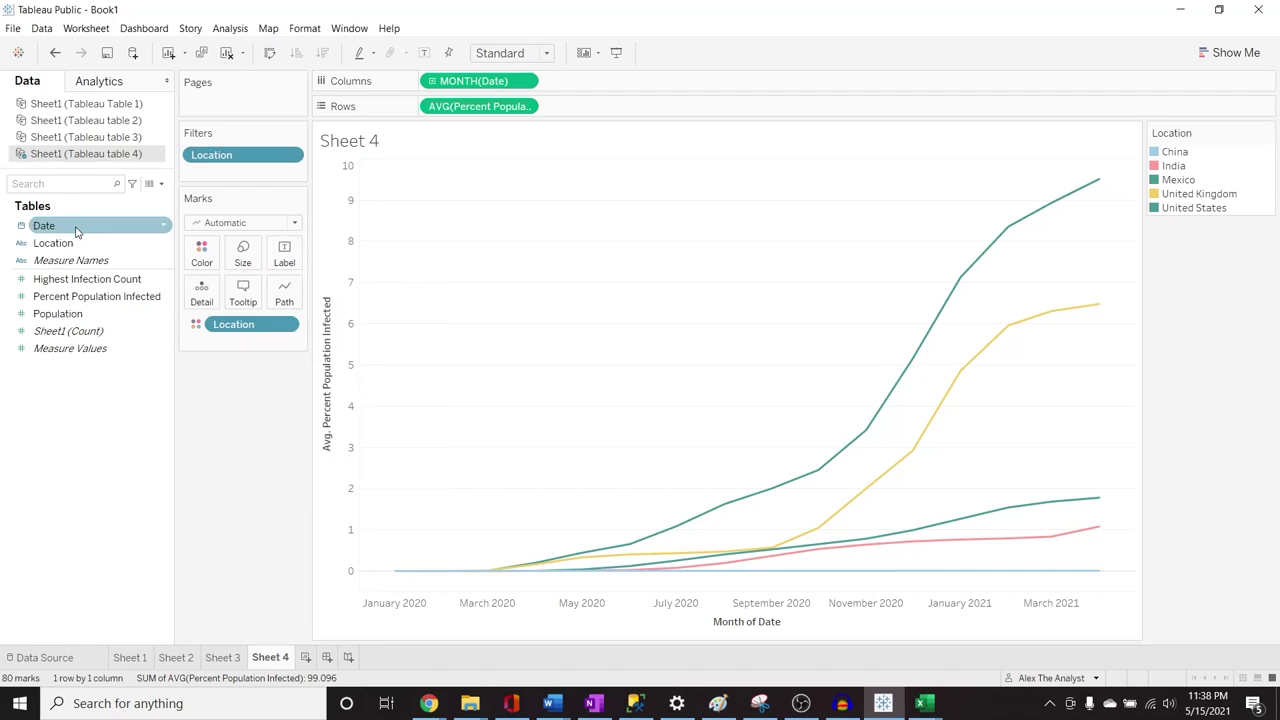
drag(55, 243, 251, 349)
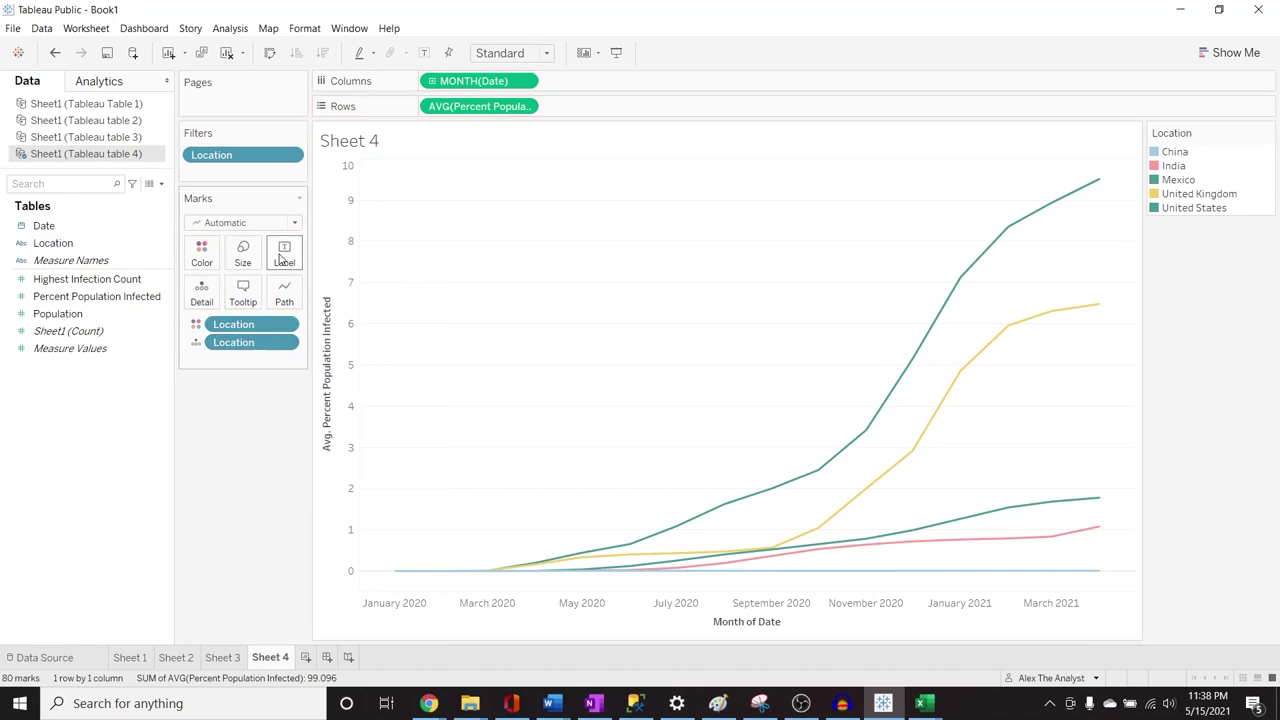
click(196, 342)
click(215, 378)
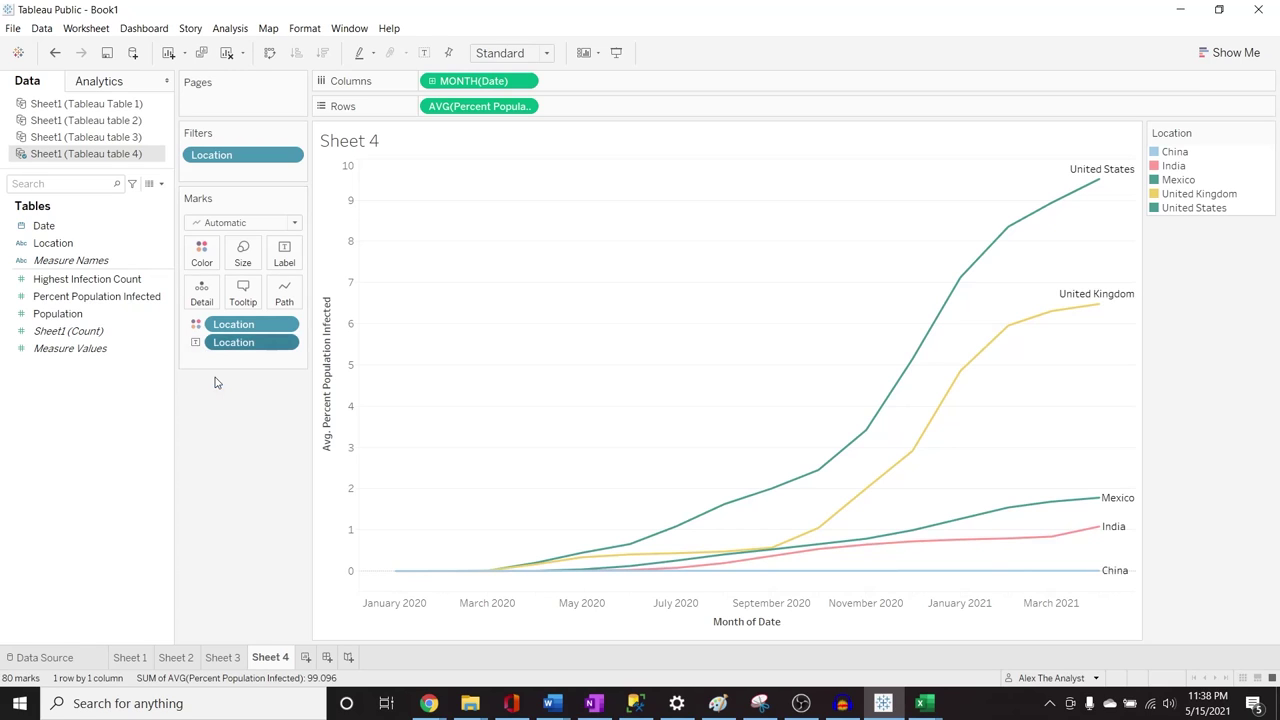
mouse_move(1100, 184)
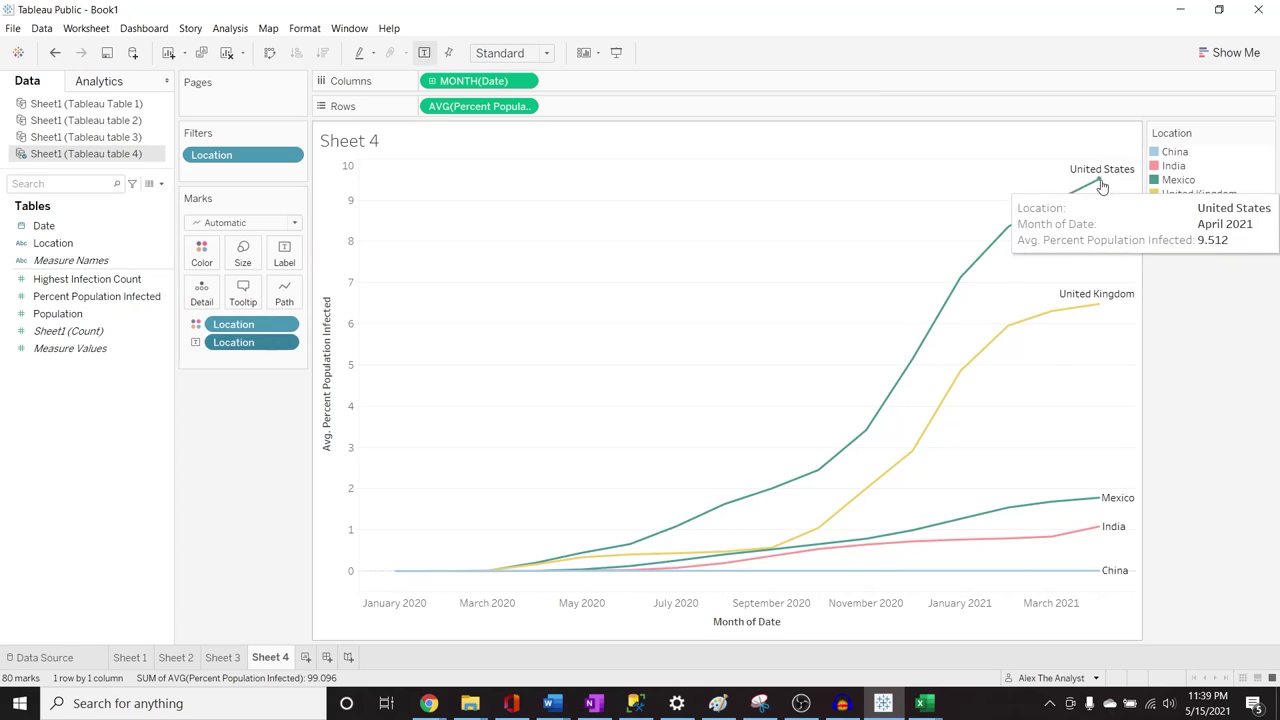
click(243, 293)
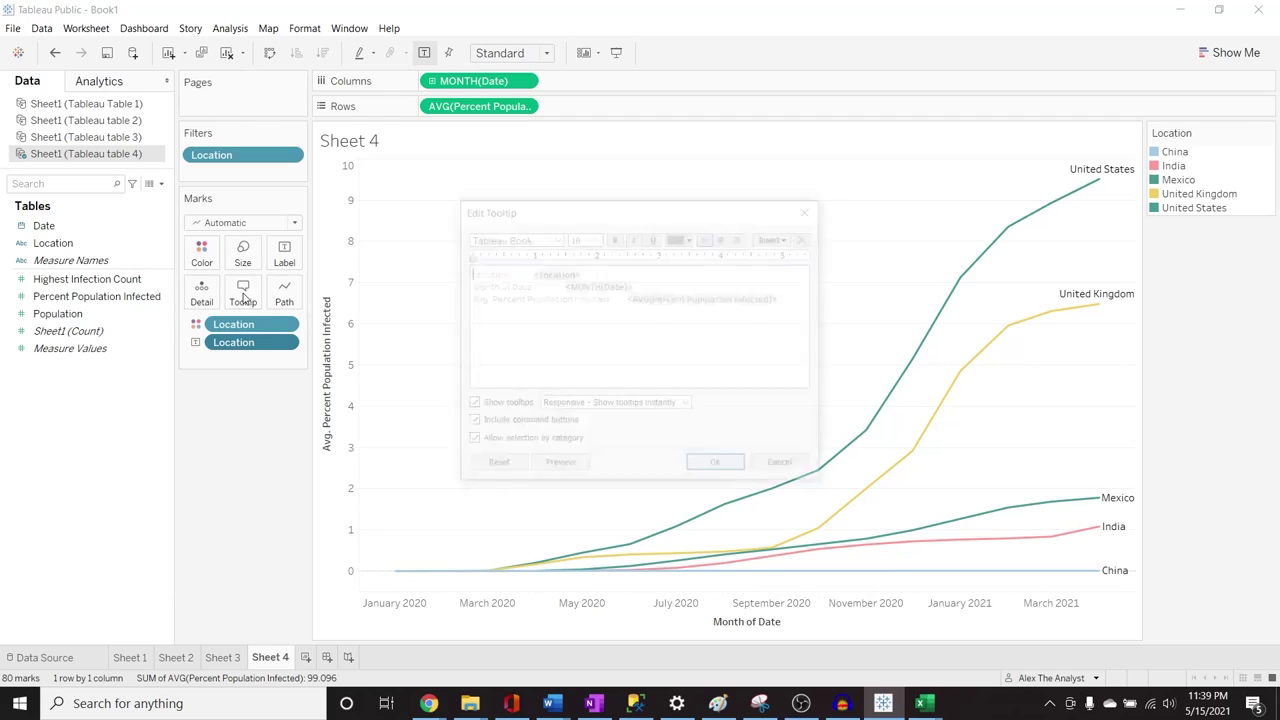
click(780, 462)
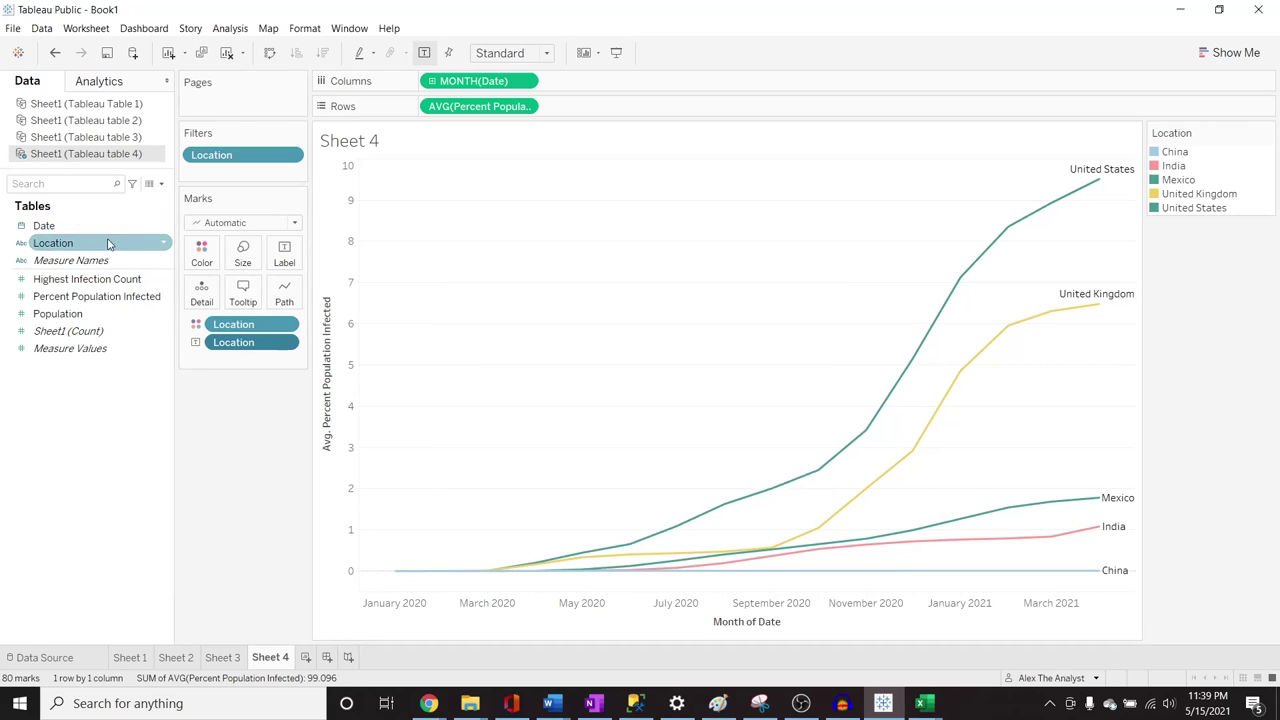
Add a third Location to the marks and assign it to the line path
drag(120, 242, 287, 302)
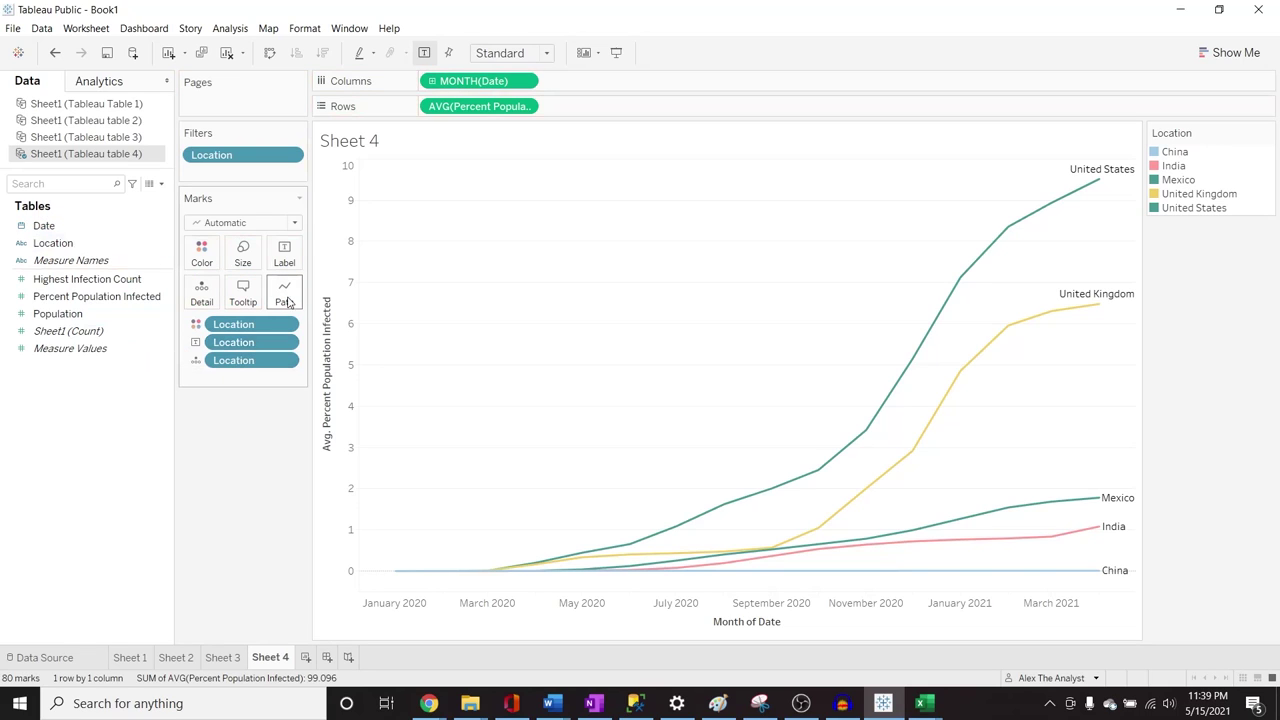
click(288, 299)
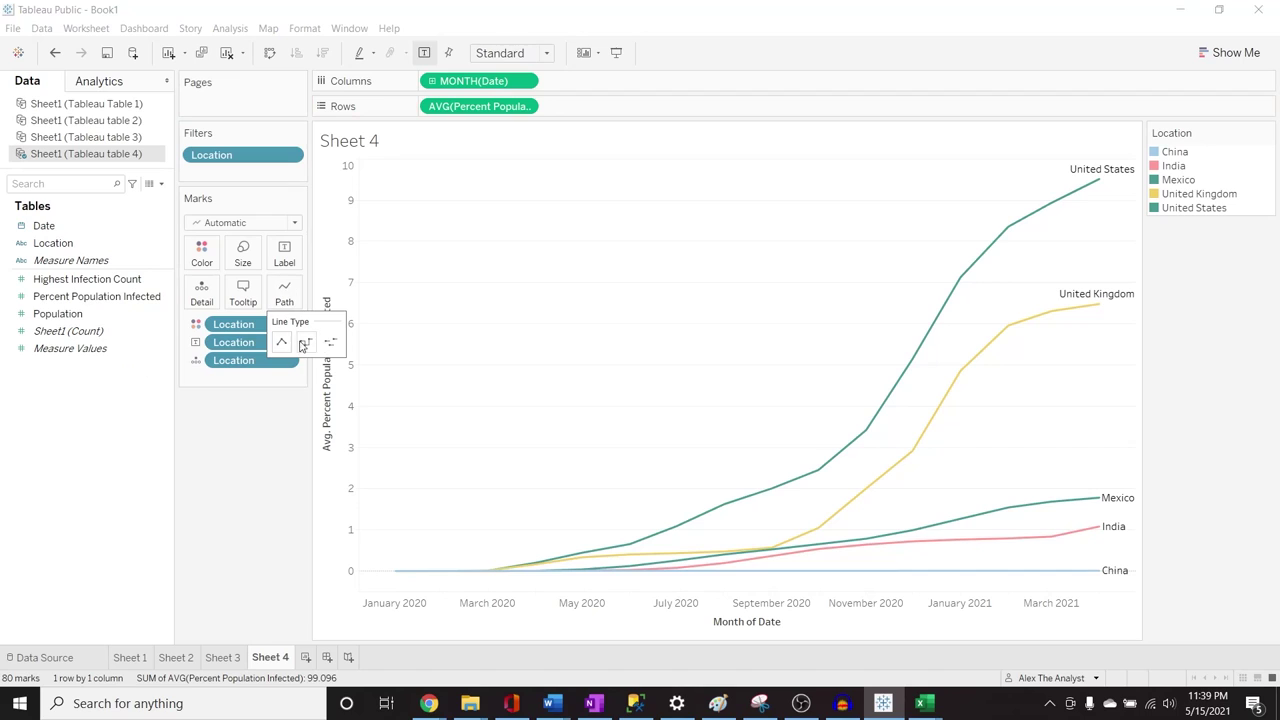
click(196, 360)
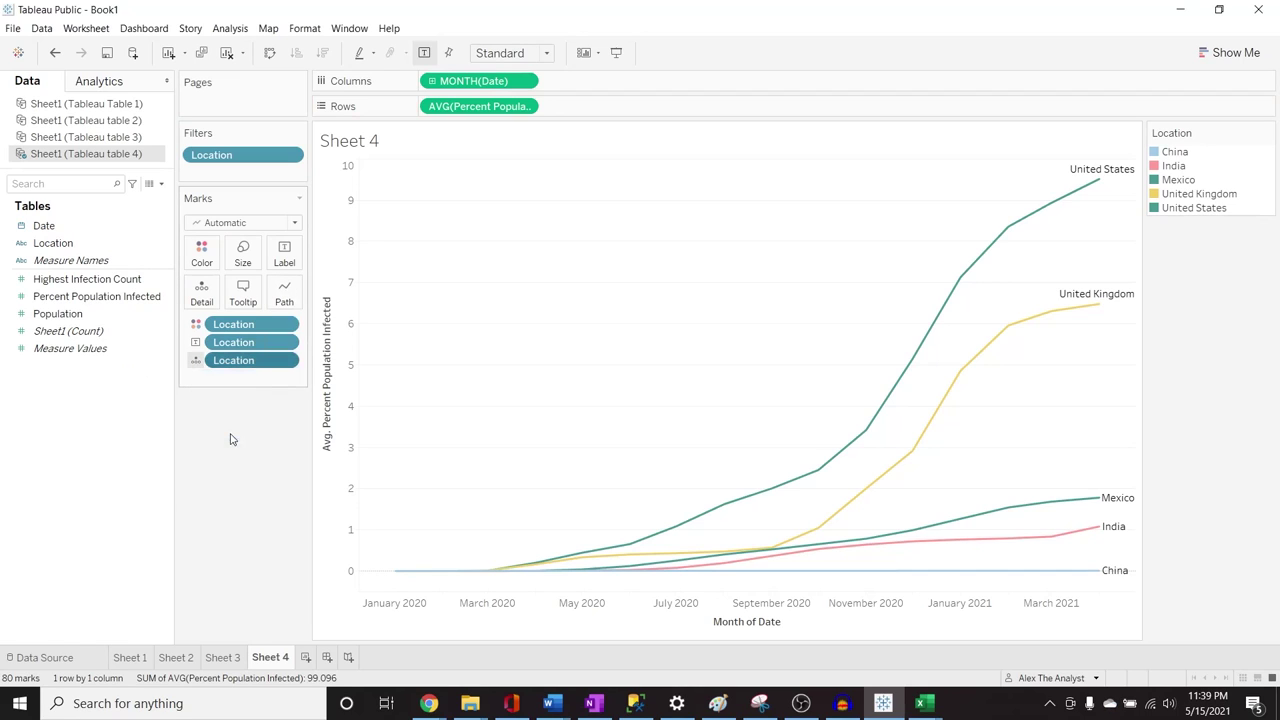
click(222, 431)
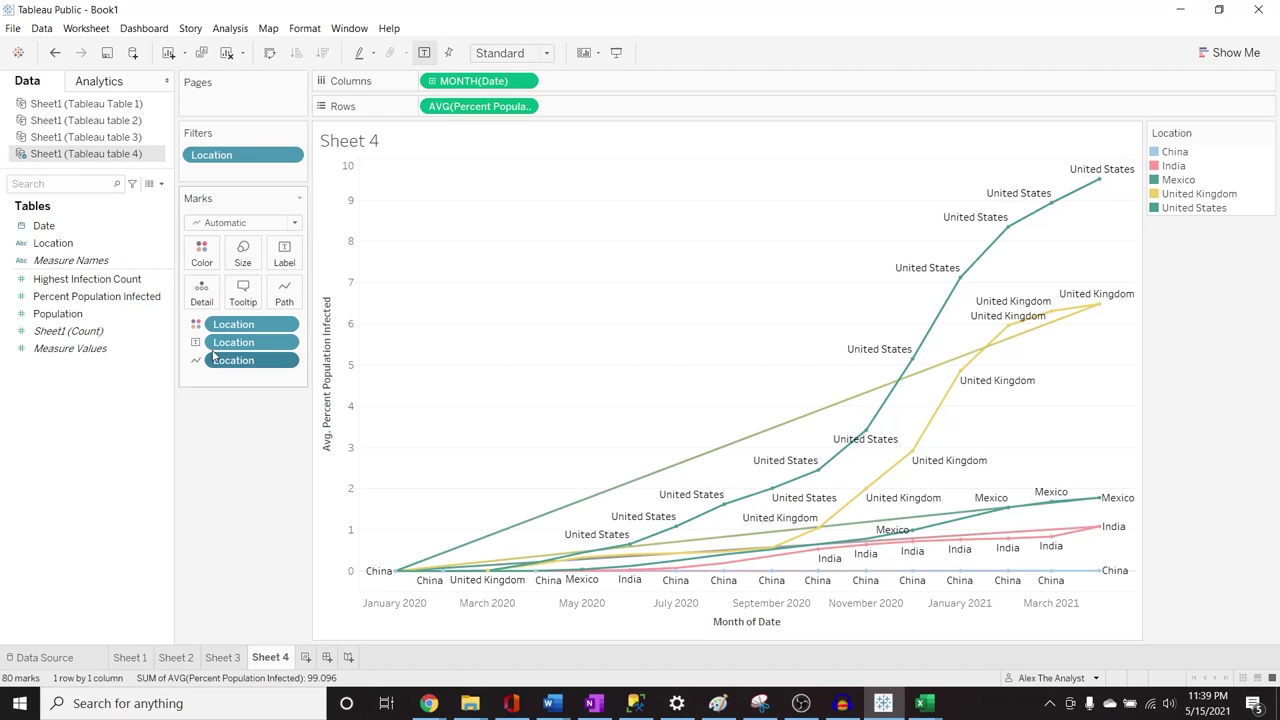
Undo the path Location's replacement of the label Location, convert the path Location to Attribute, and place it below the label Location
mouse_move(246, 362)
mouse_down()
mouse_move(248, 343)
mouse_move(235, 335)
mouse_move(235, 347)
mouse_up()
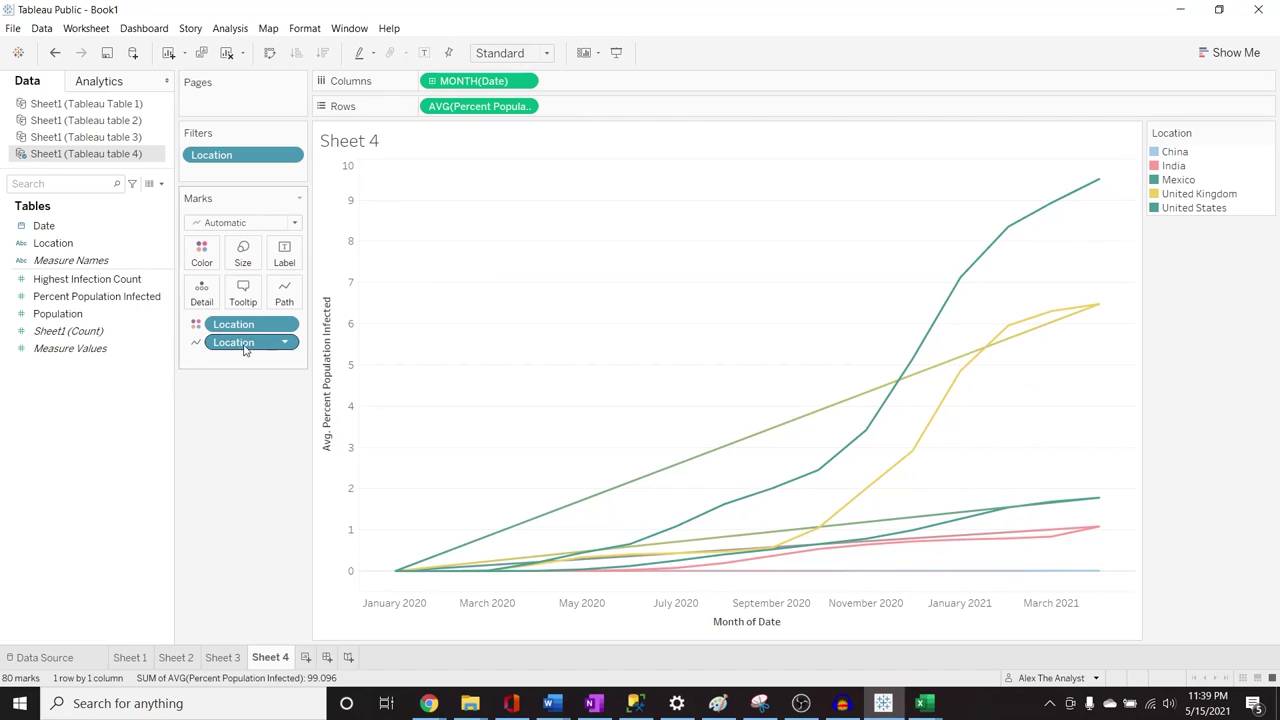
key(ctrl+z)
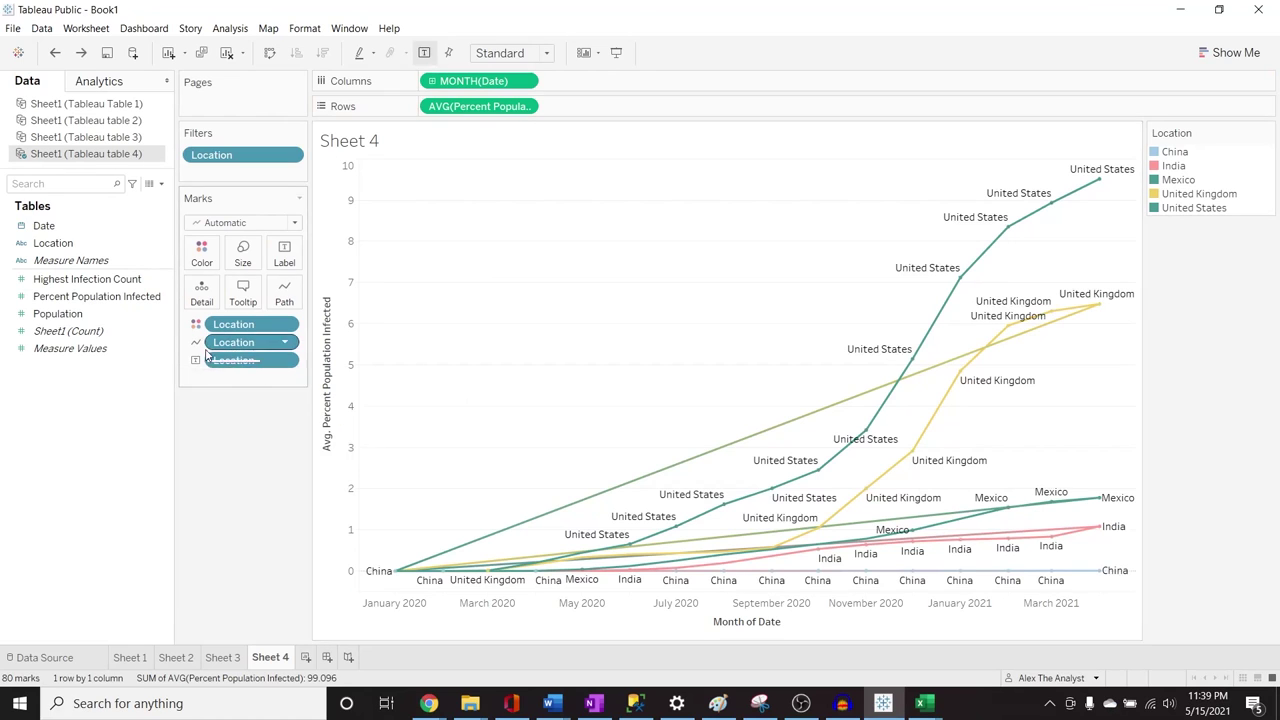
right_click(287, 347)
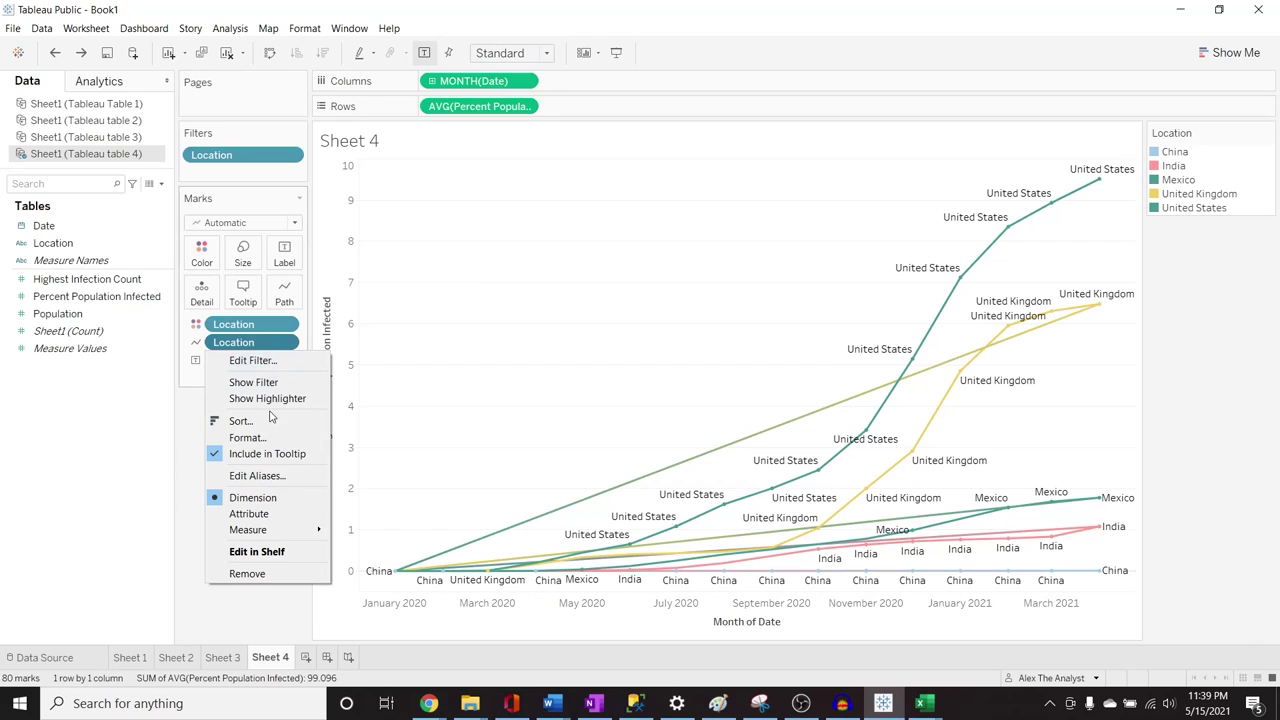
click(282, 514)
drag(250, 342, 250, 373)
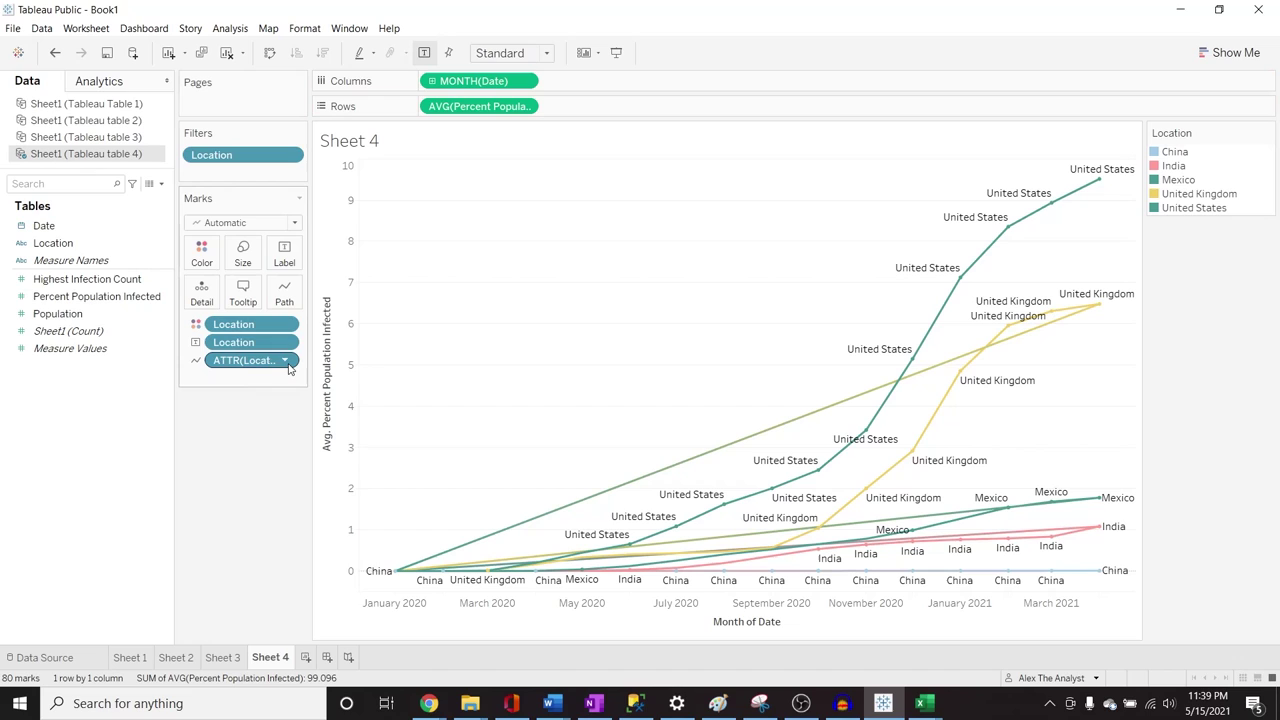
right_click(251, 361)
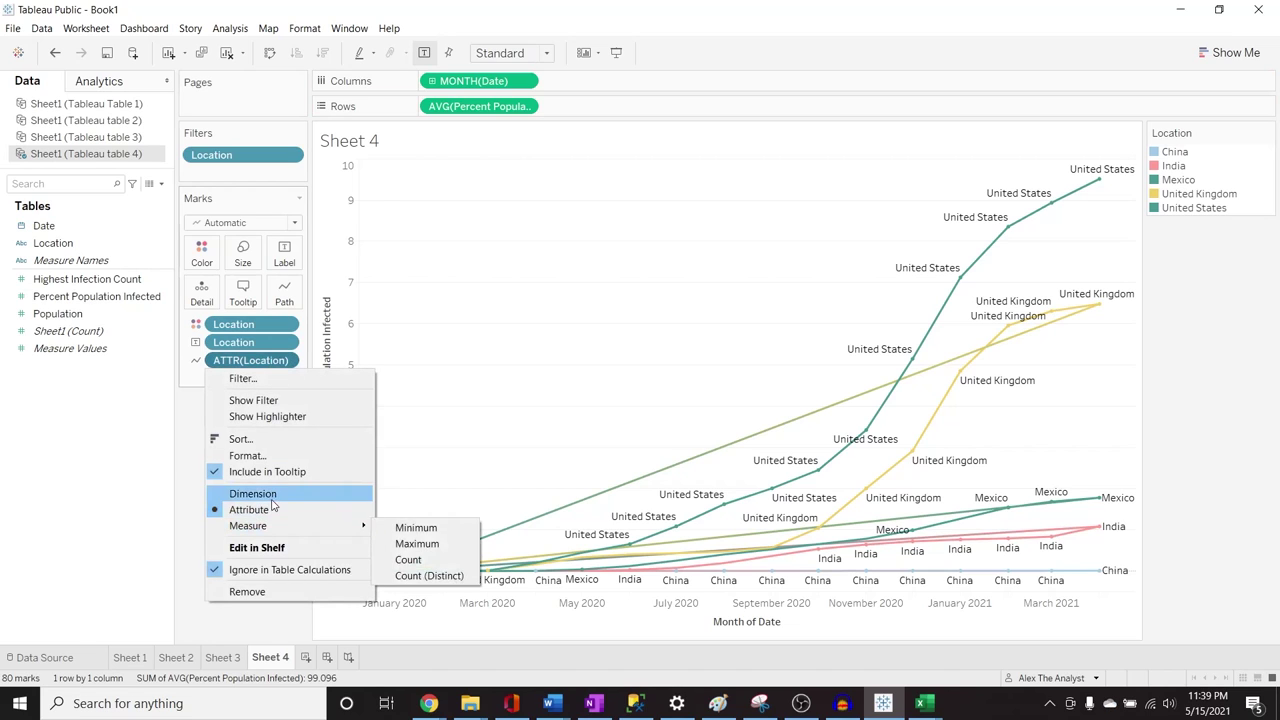
click(247, 455)
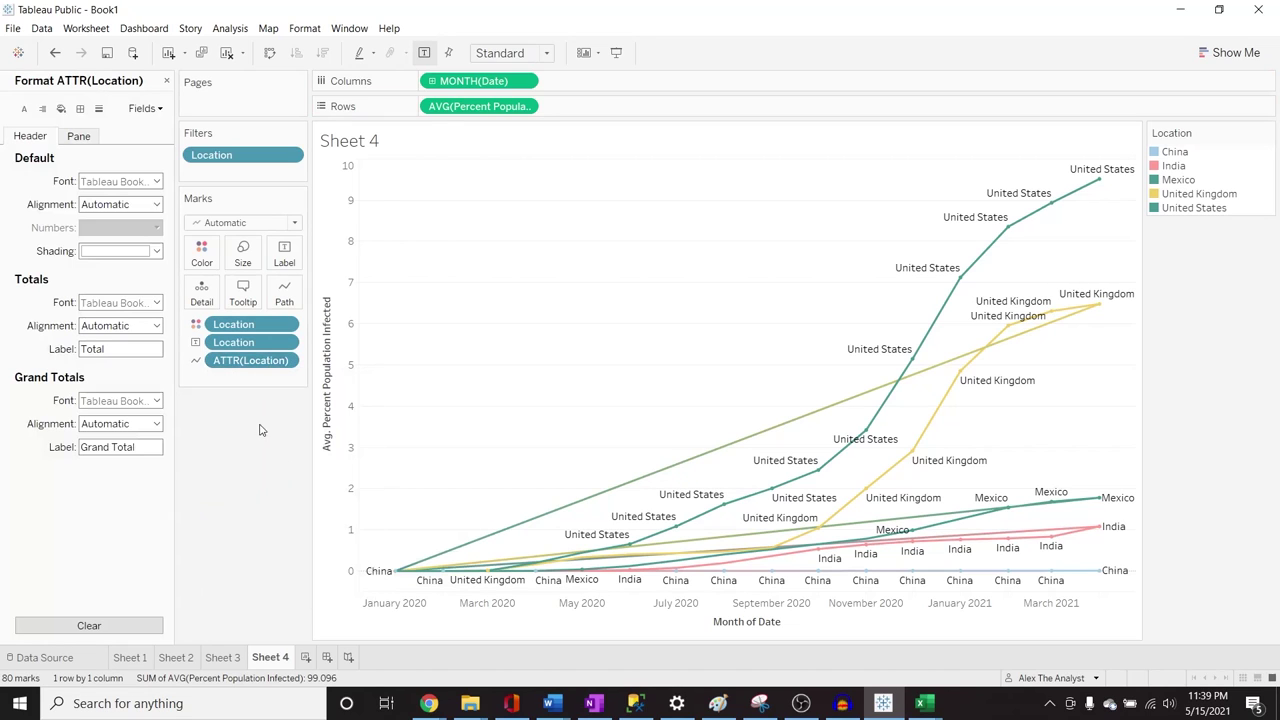
click(166, 81)
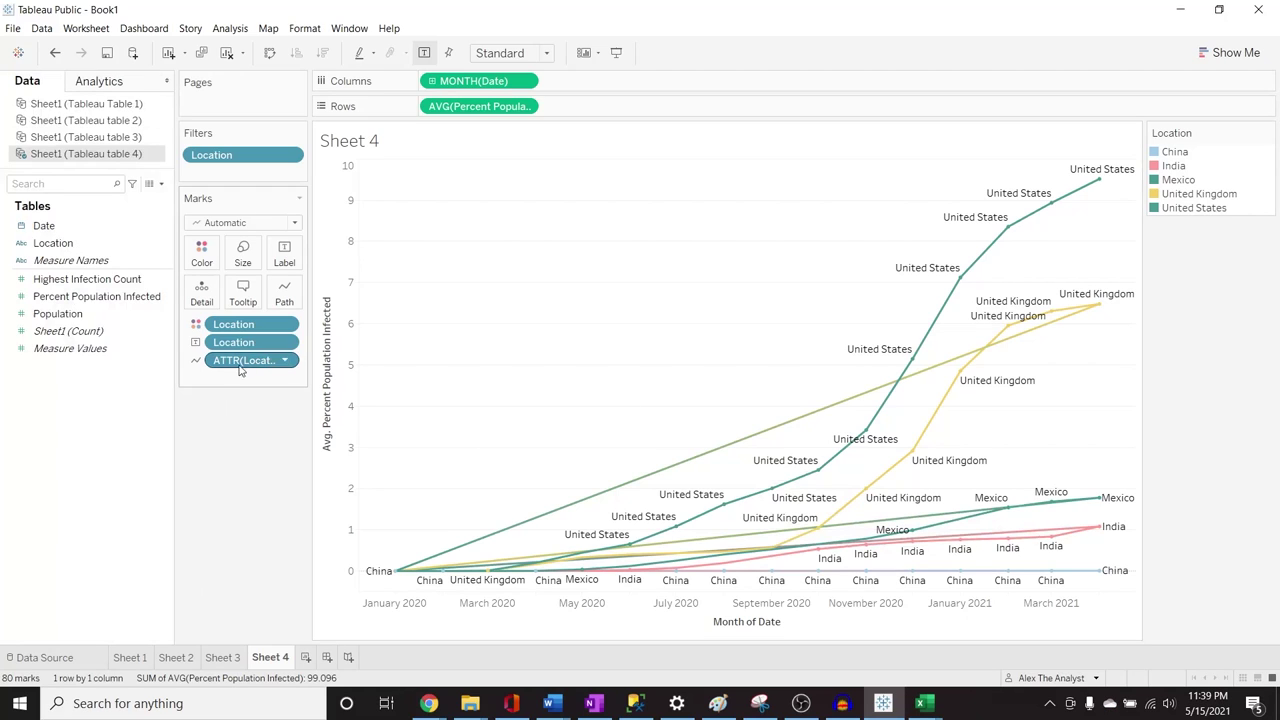
Remove the Attribute Location field assigned to the line path from the marks
click(289, 360)
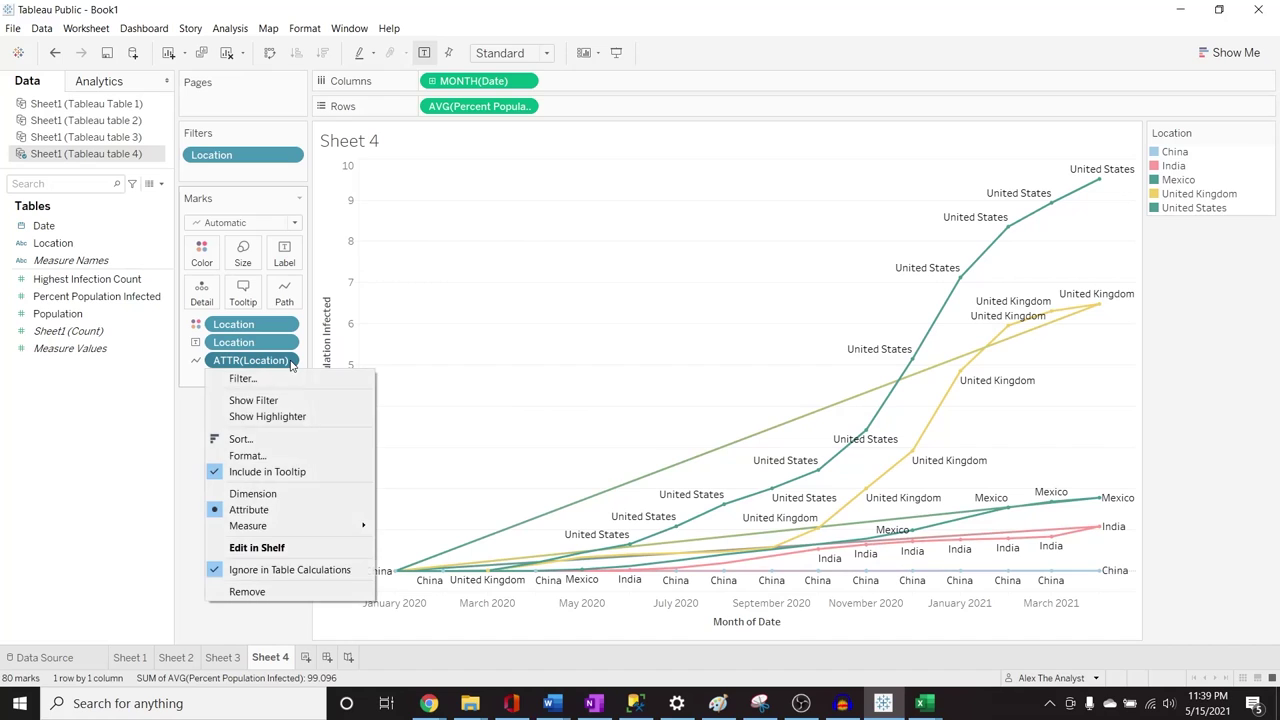
click(247, 591)
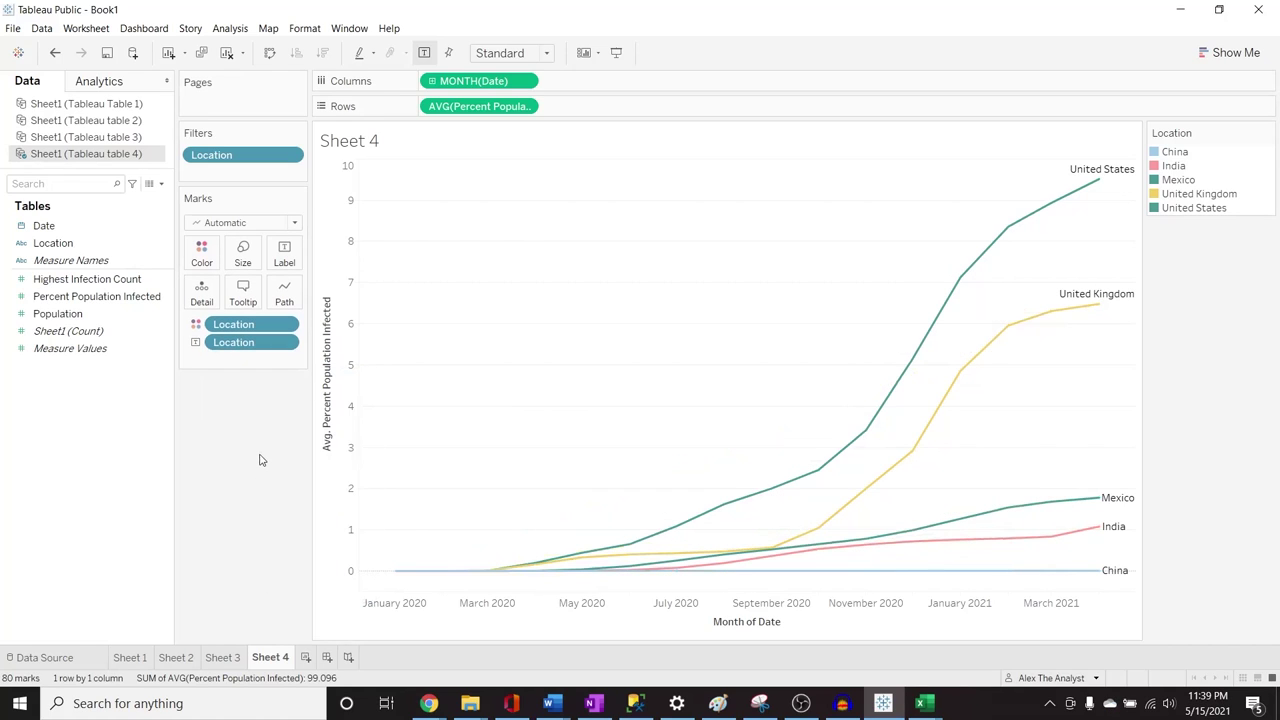
drag(211, 155, 391, 323)
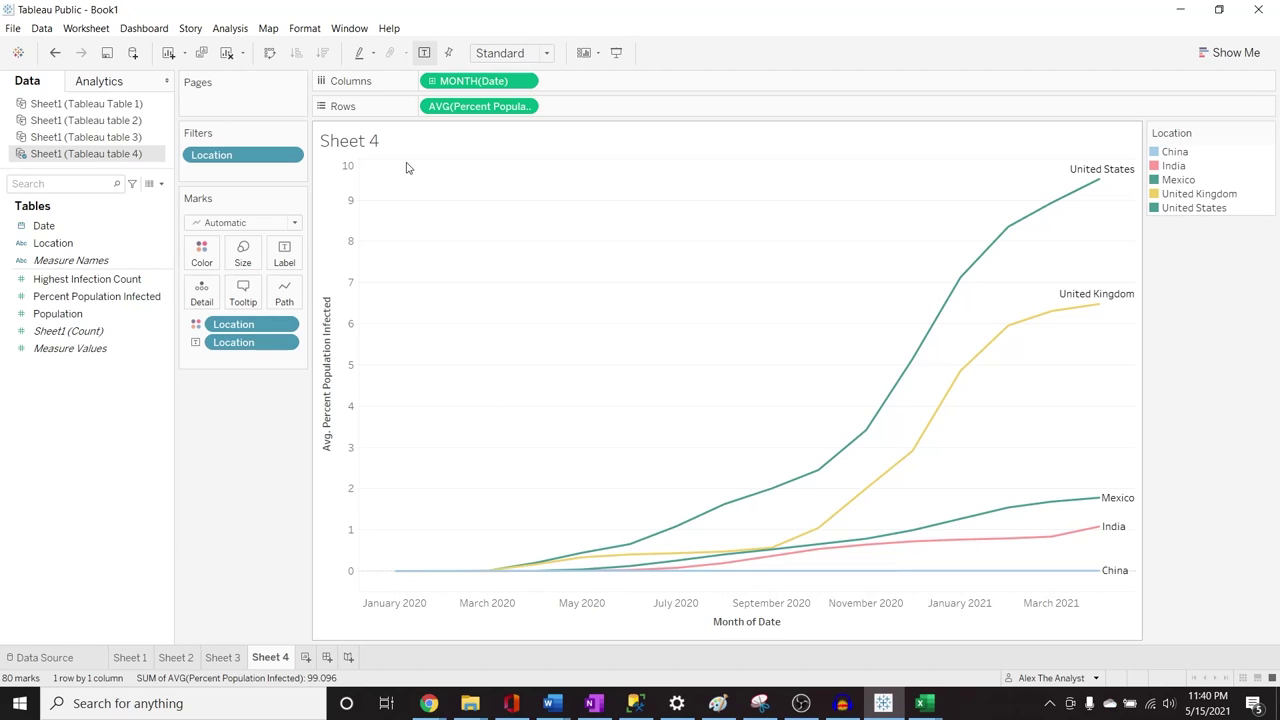
Show a forecast for the country lines and widen the legend so its full entries fit
click(241, 30)
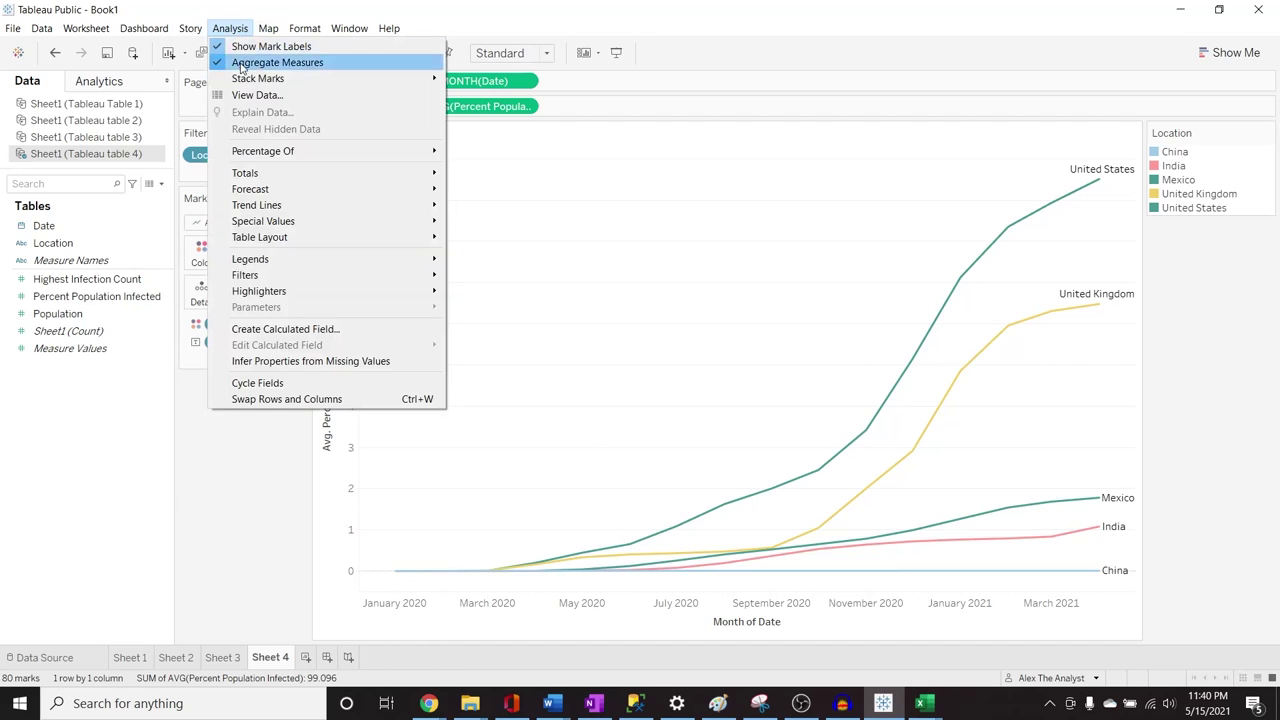
mouse_move(270, 190)
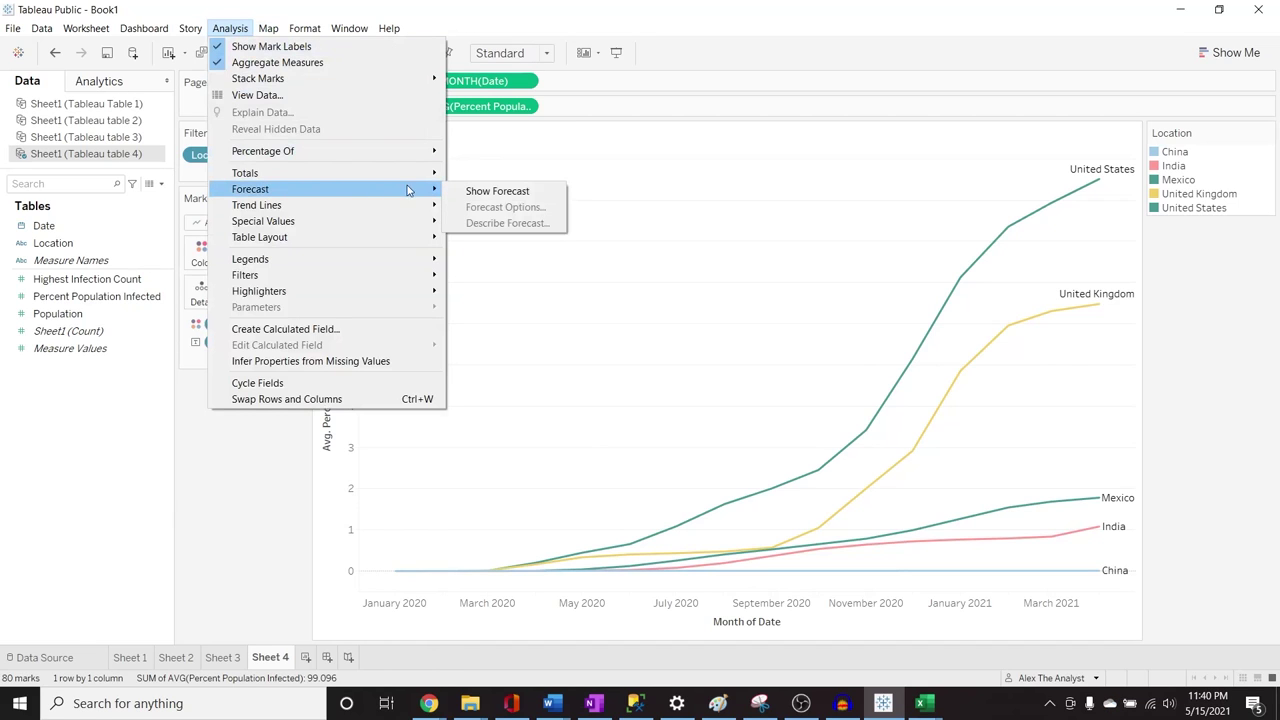
click(470, 191)
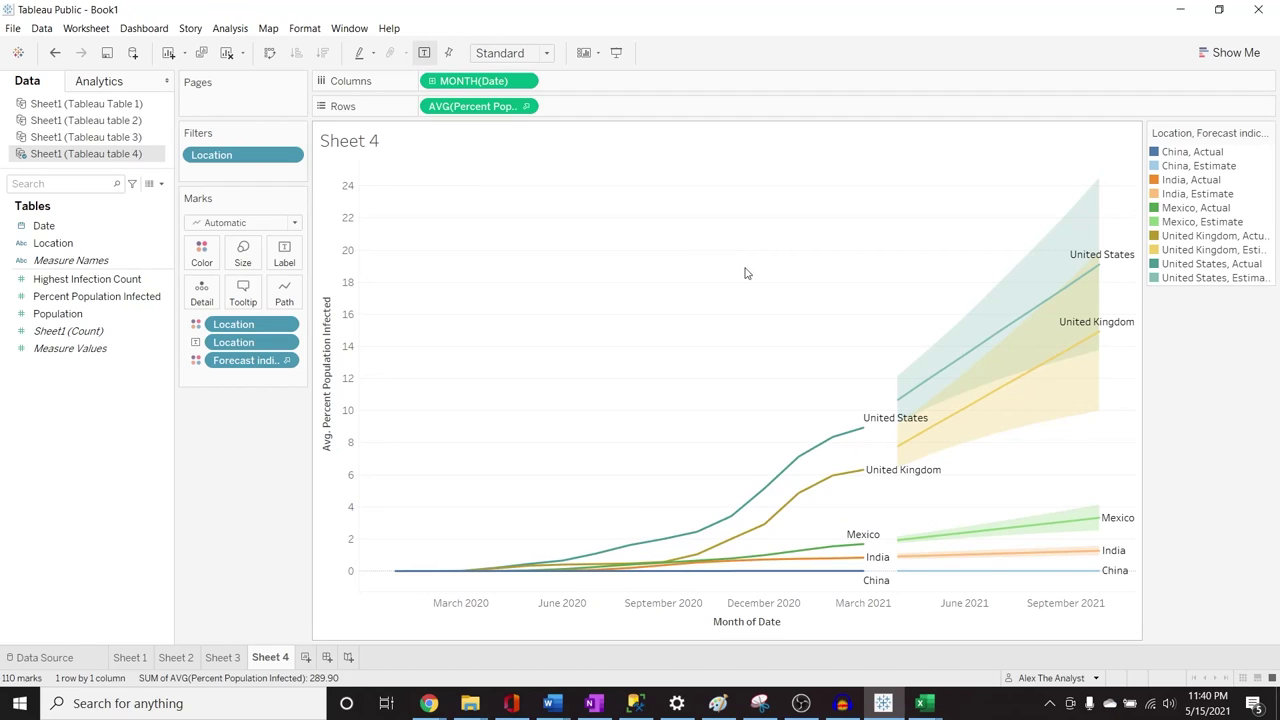
drag(1143, 220, 1119, 218)
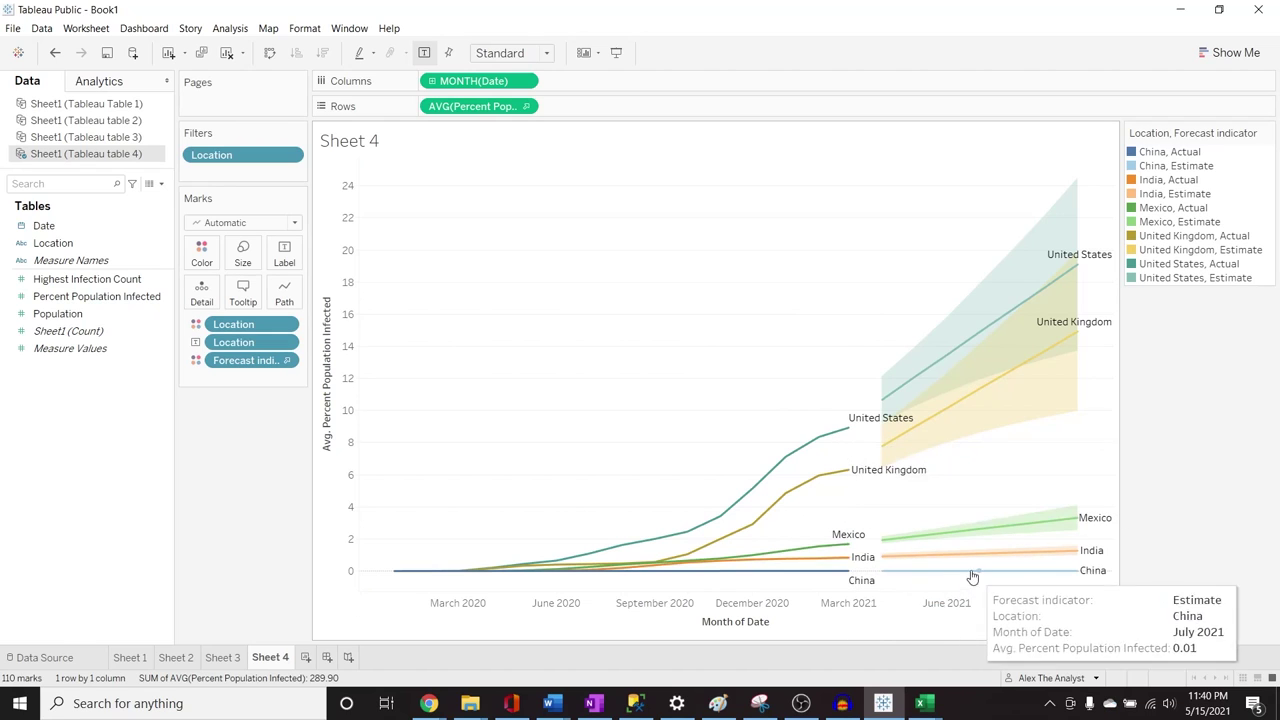
Add Percent Population Infected to the marks as a label and inspect the United States value for March 2021
drag(108, 296, 238, 381)
click(196, 378)
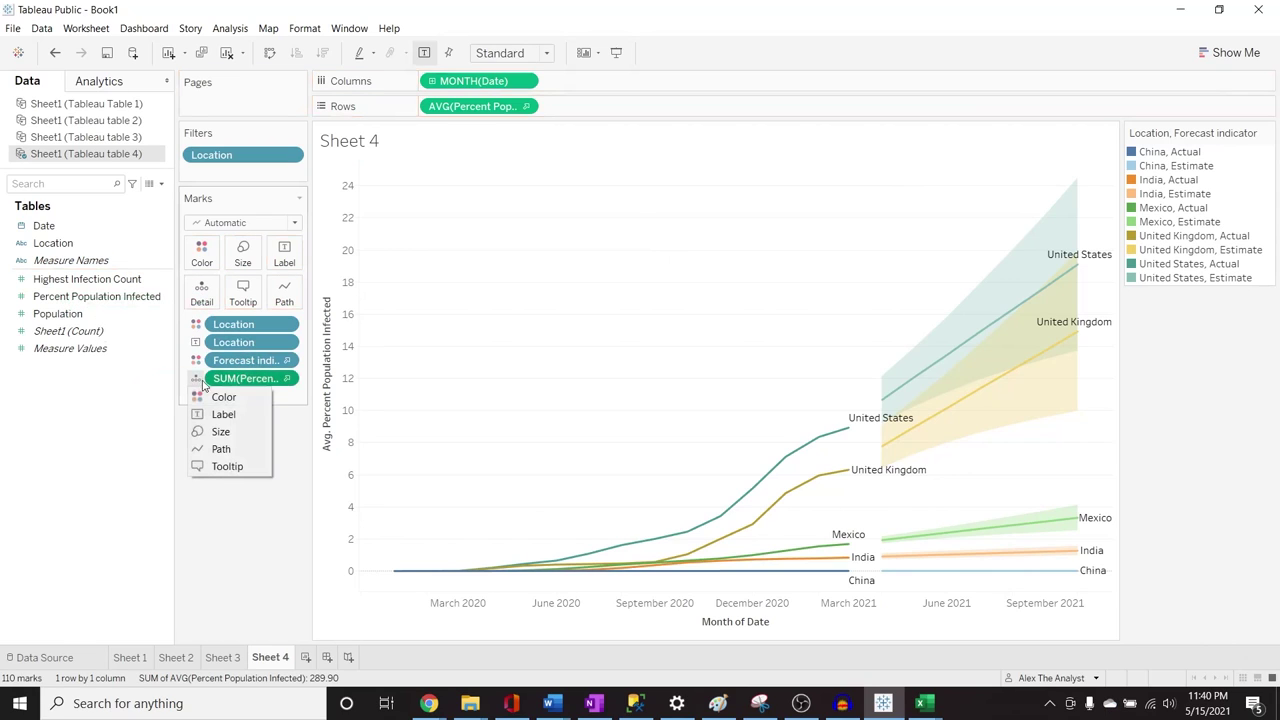
click(248, 416)
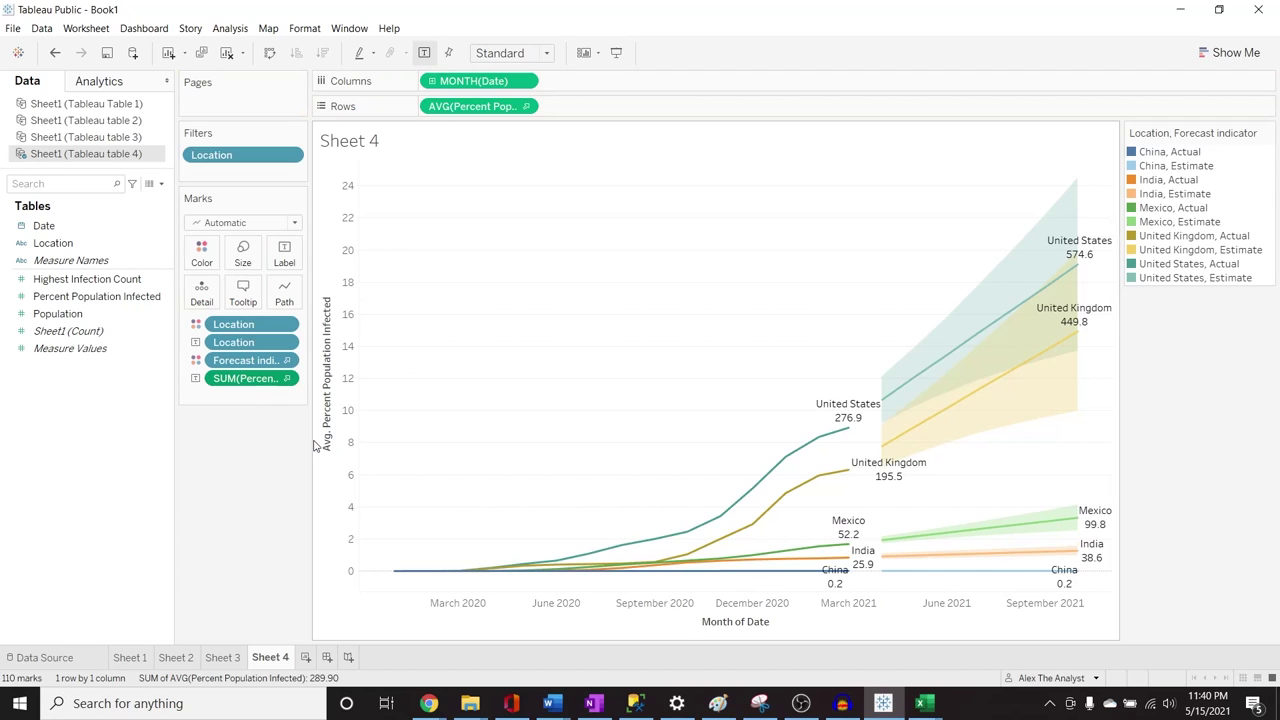
mouse_move(848, 430)
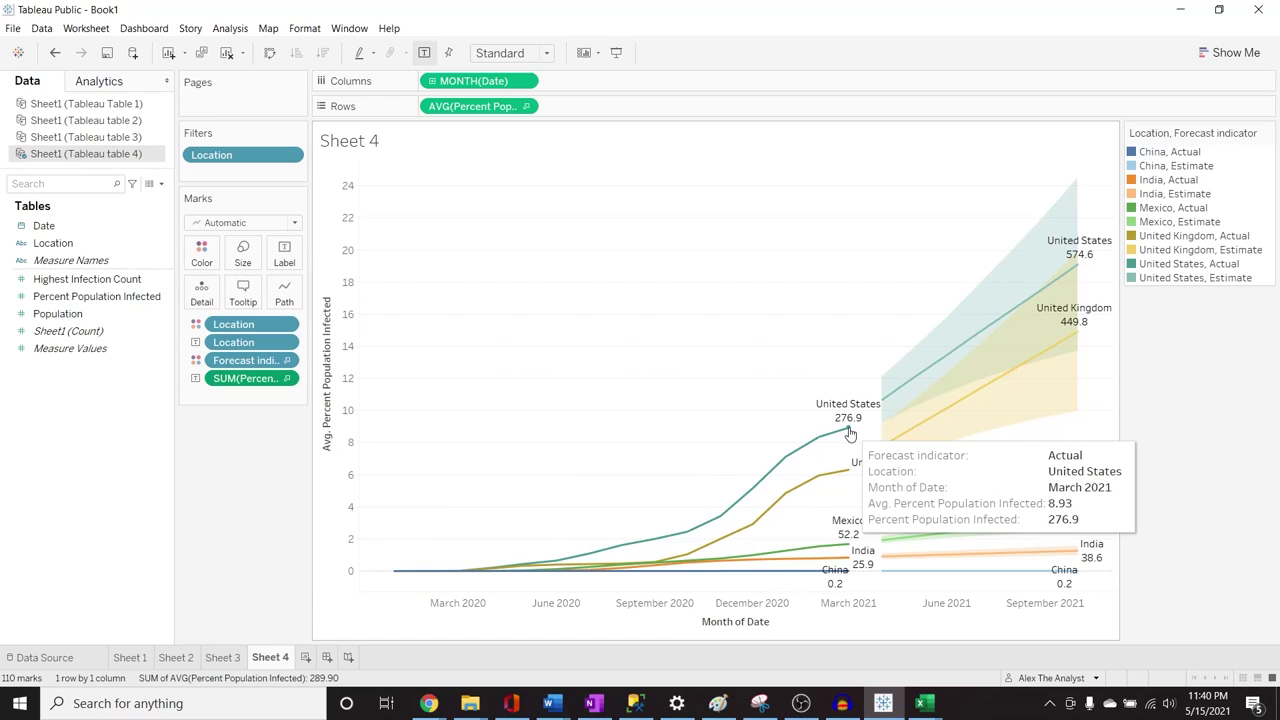
Aggregate the Percent Population Infected label as Average and check it against the line's data points
click(287, 380)
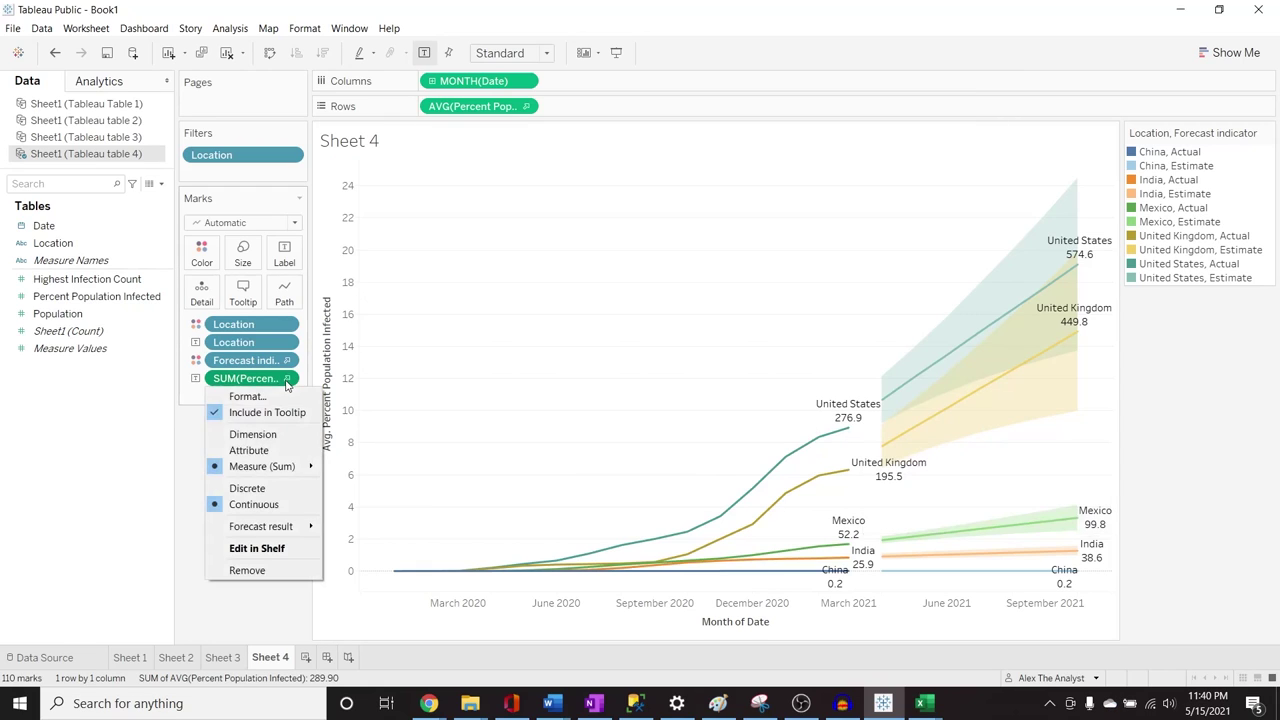
mouse_move(280, 466)
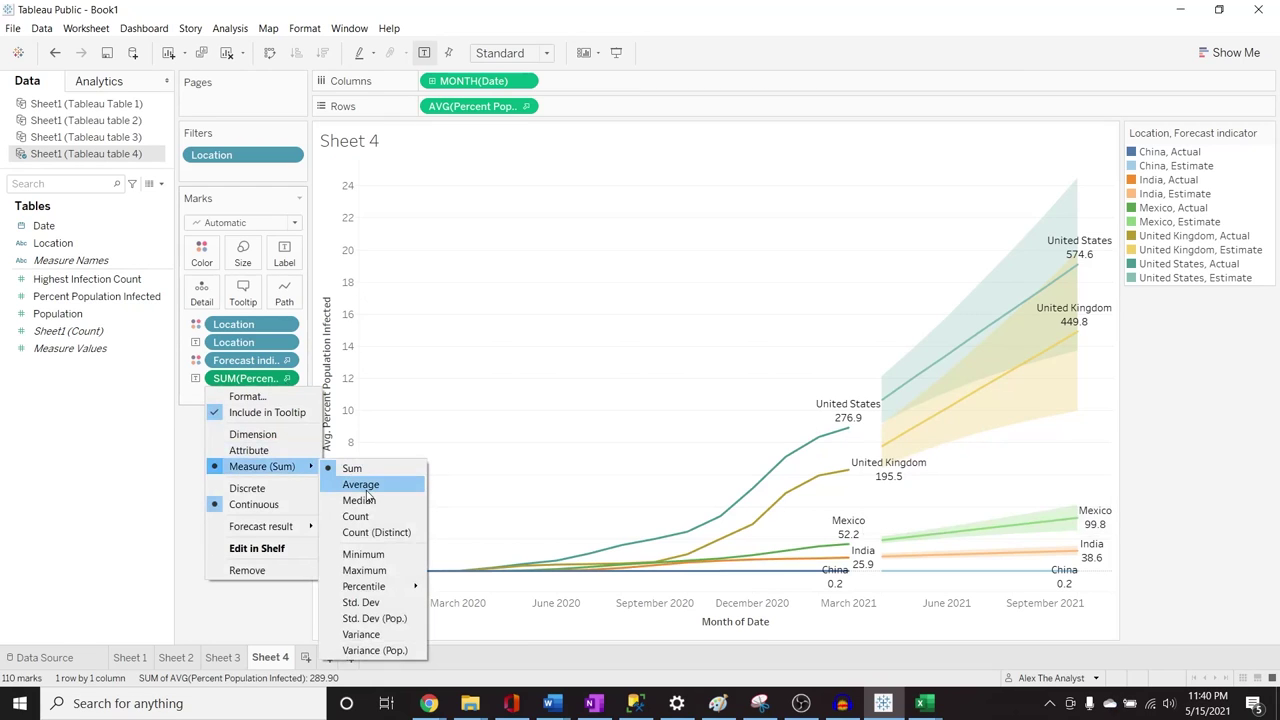
click(362, 486)
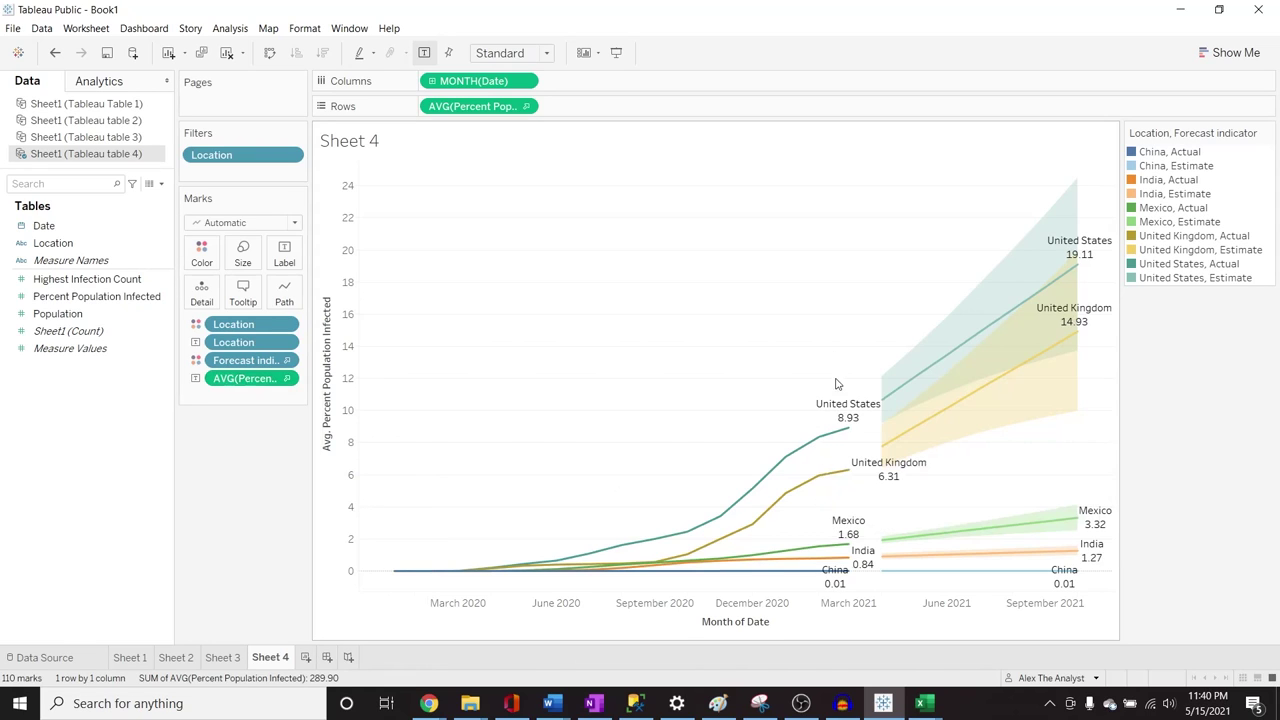
mouse_move(851, 427)
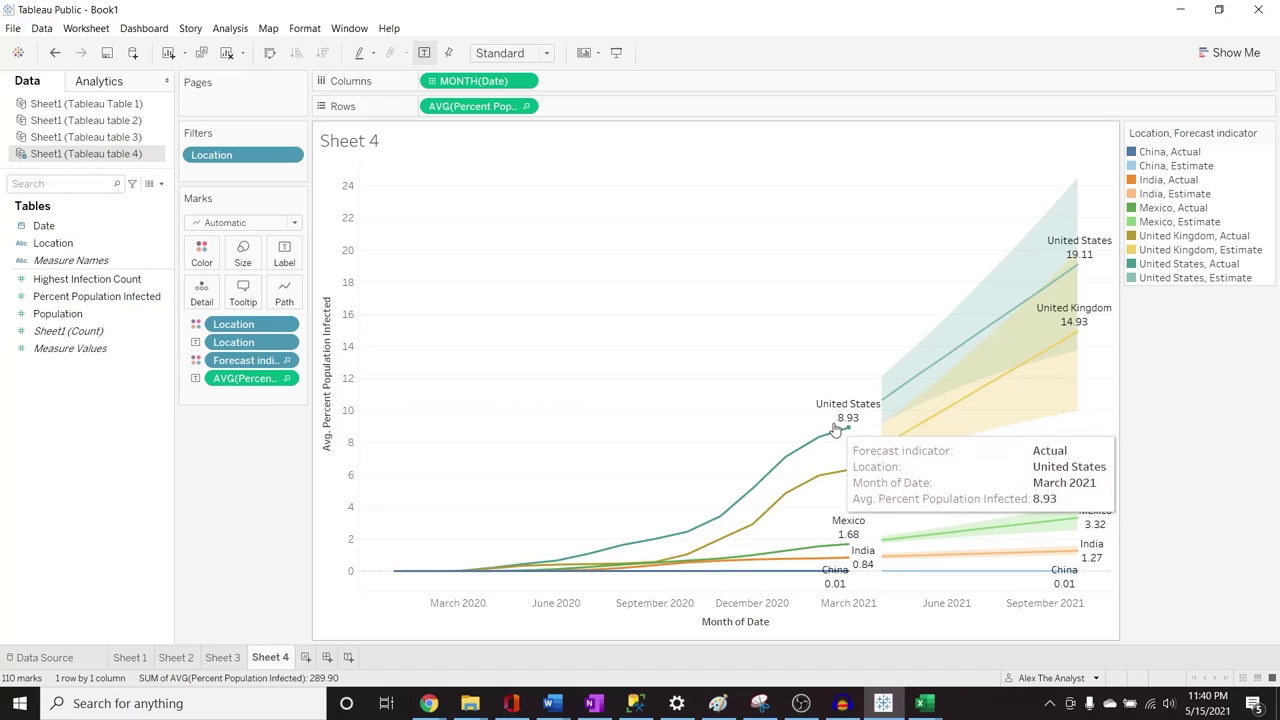
mouse_move(850, 519)
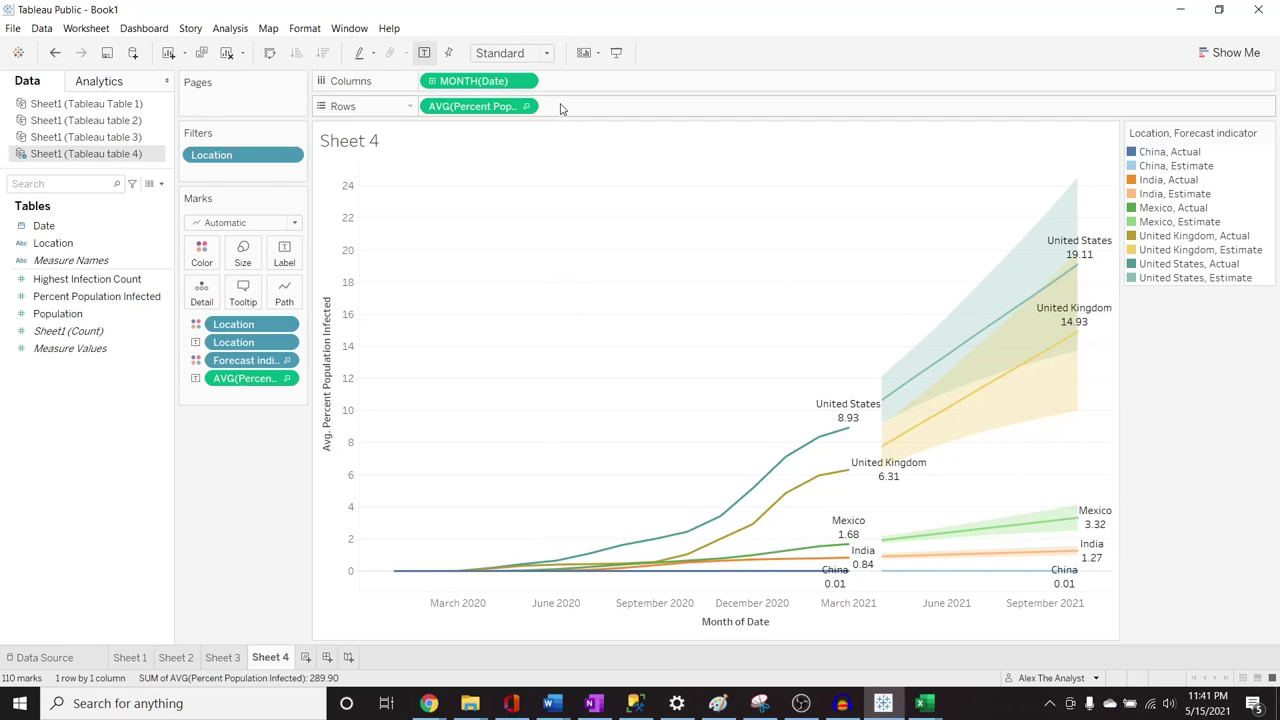
Try Exact Date for the Date column field and undo the change
click(525, 82)
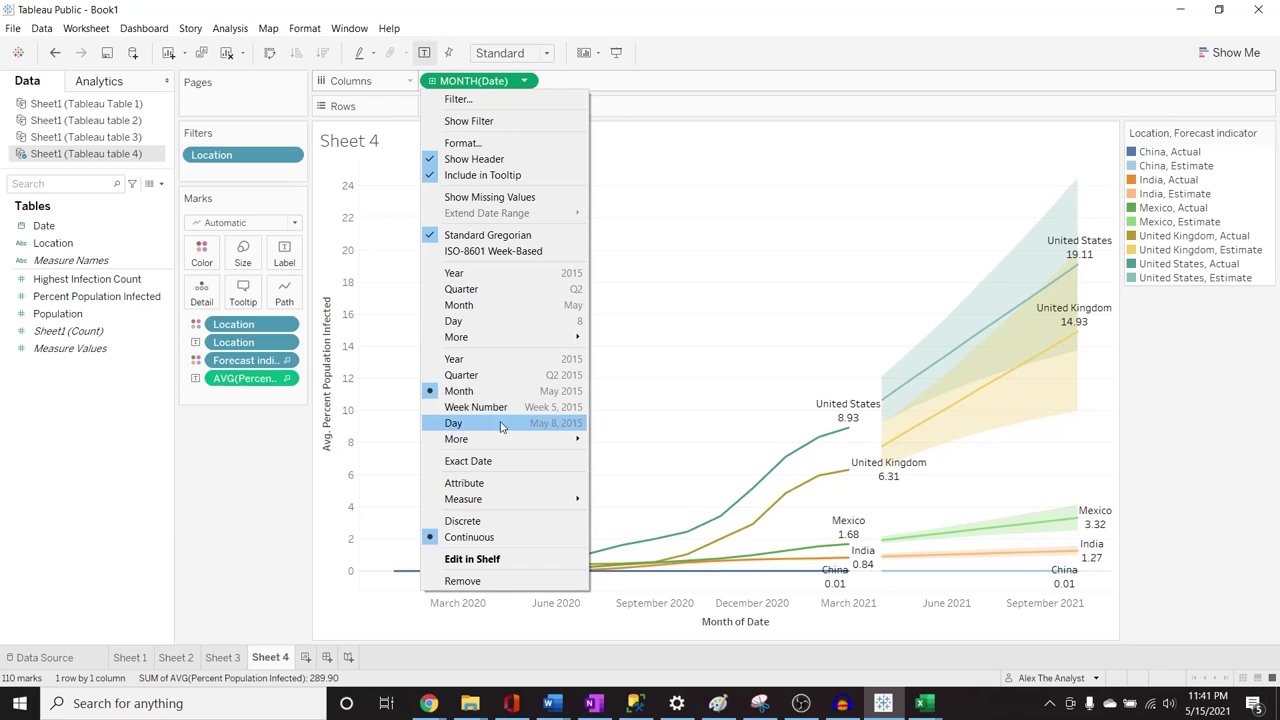
click(506, 465)
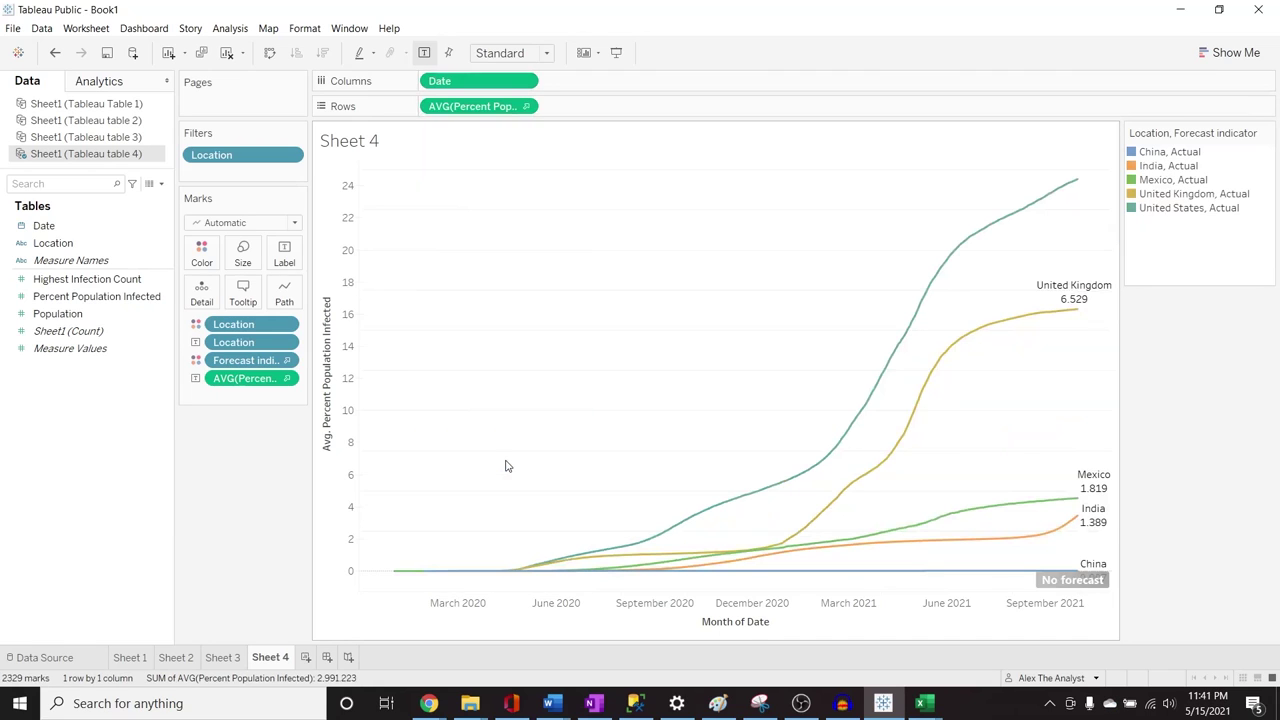
key(ctrl+z)
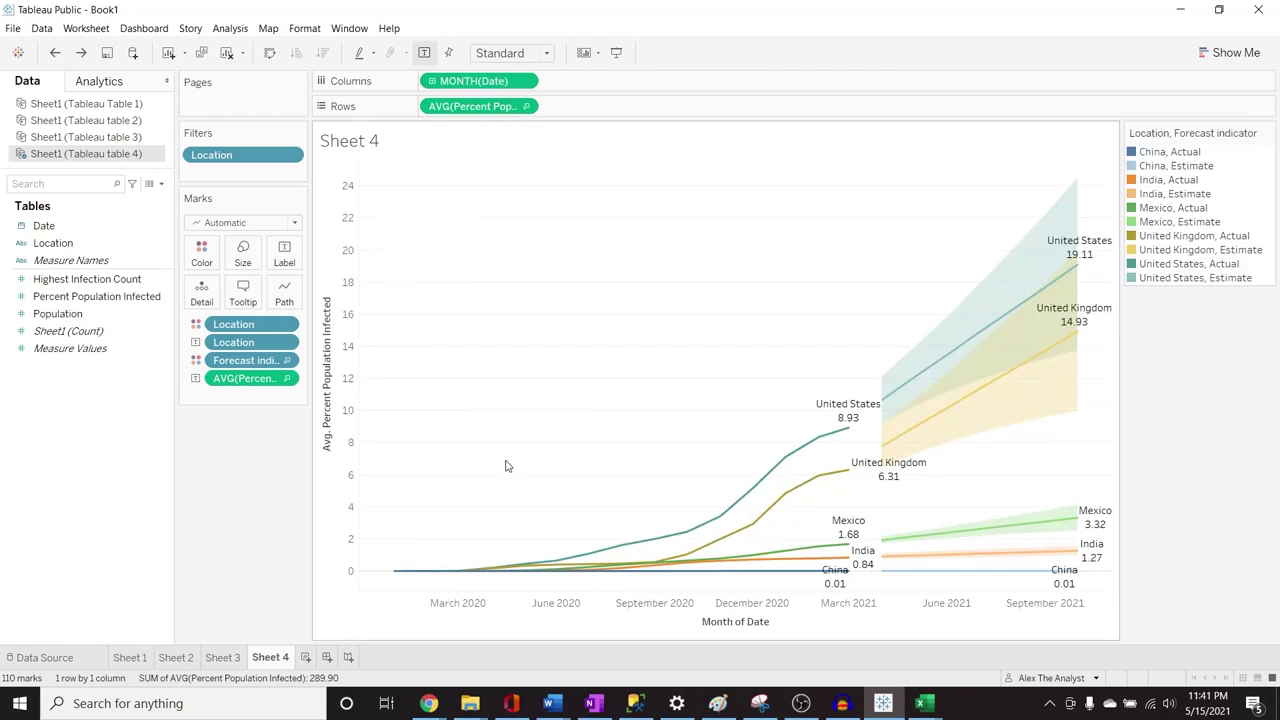
click(521, 80)
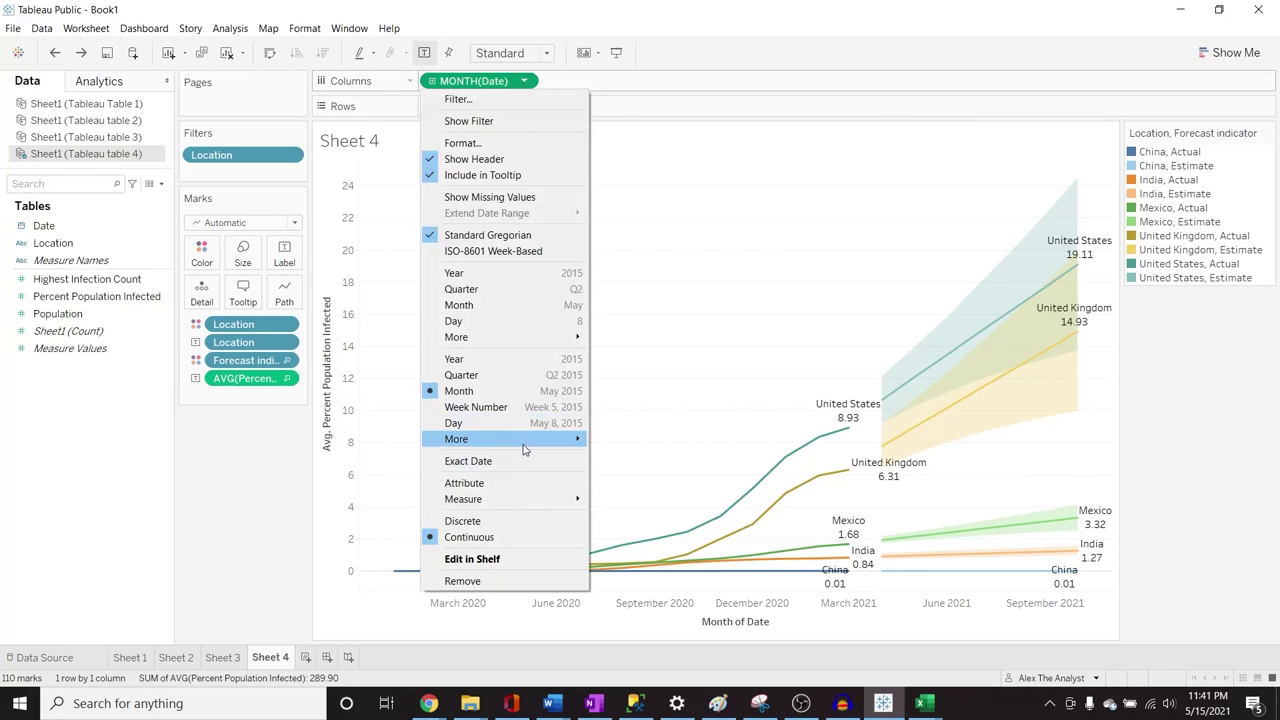
mouse_move(550, 442)
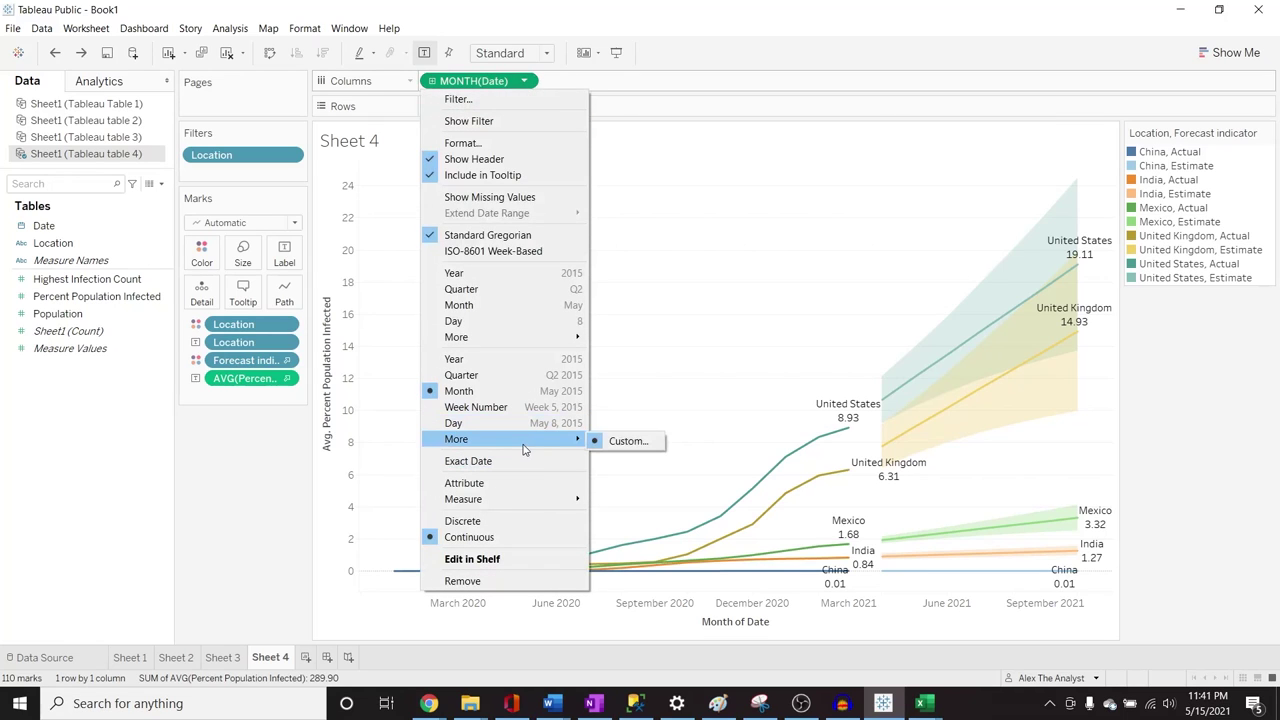
click(641, 441)
click(734, 298)
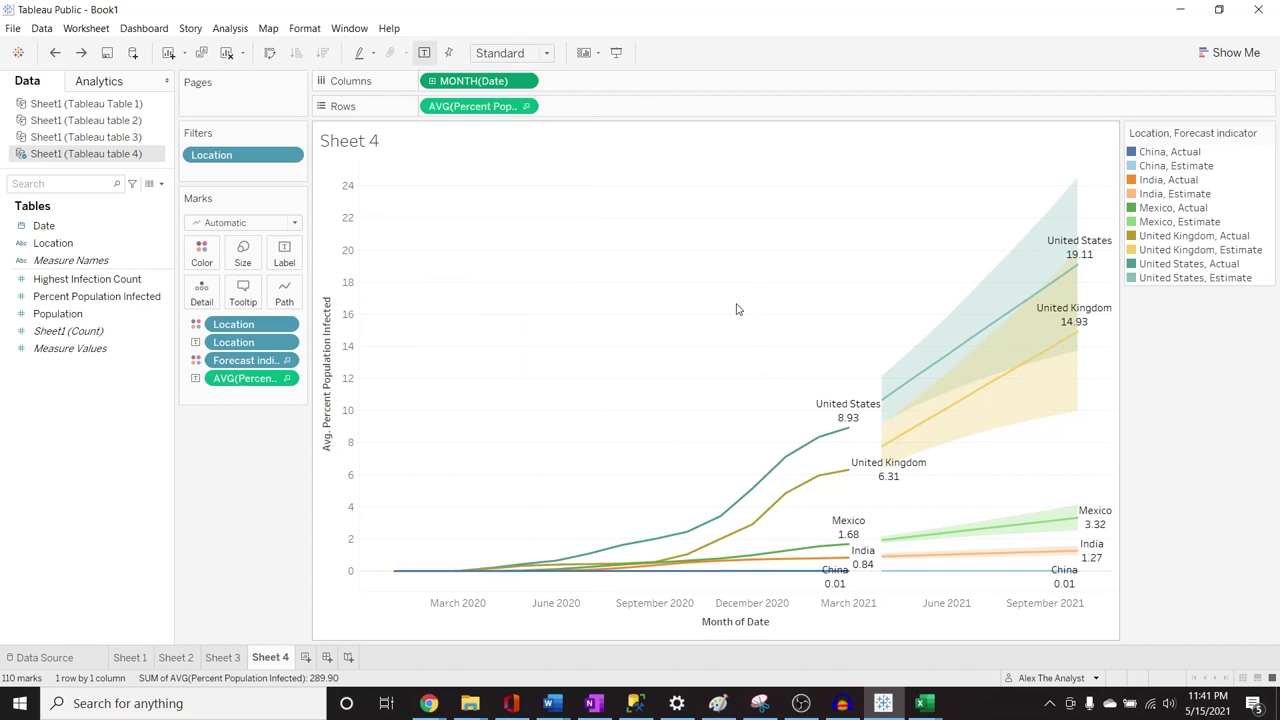
Open the formatting options of the monthly Date column field and examine the available axis date formats
click(524, 81)
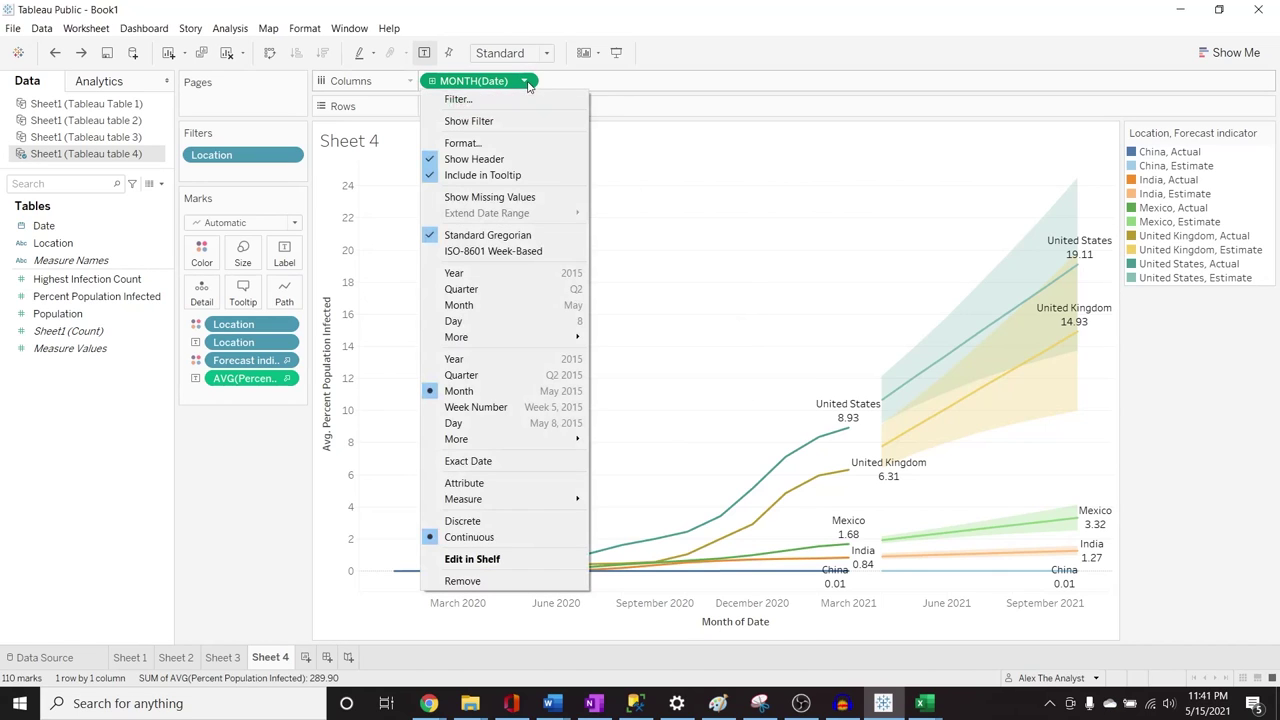
click(530, 143)
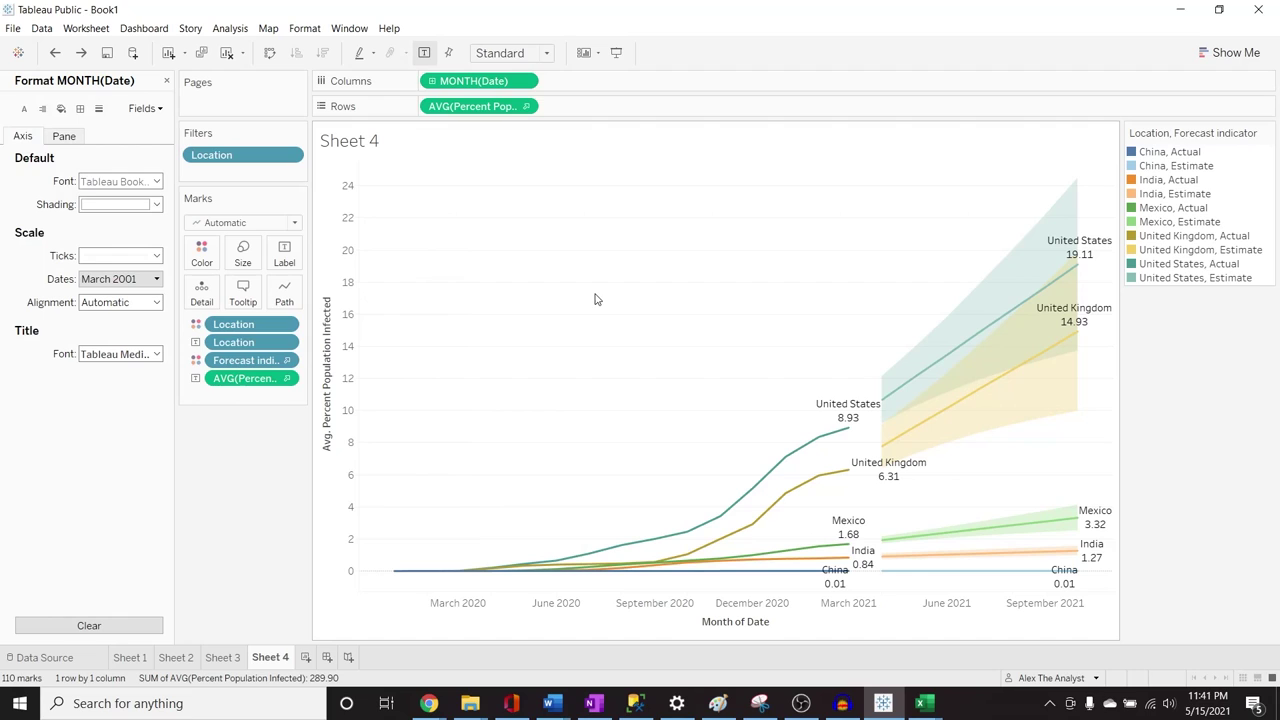
click(153, 280)
click(152, 281)
click(153, 280)
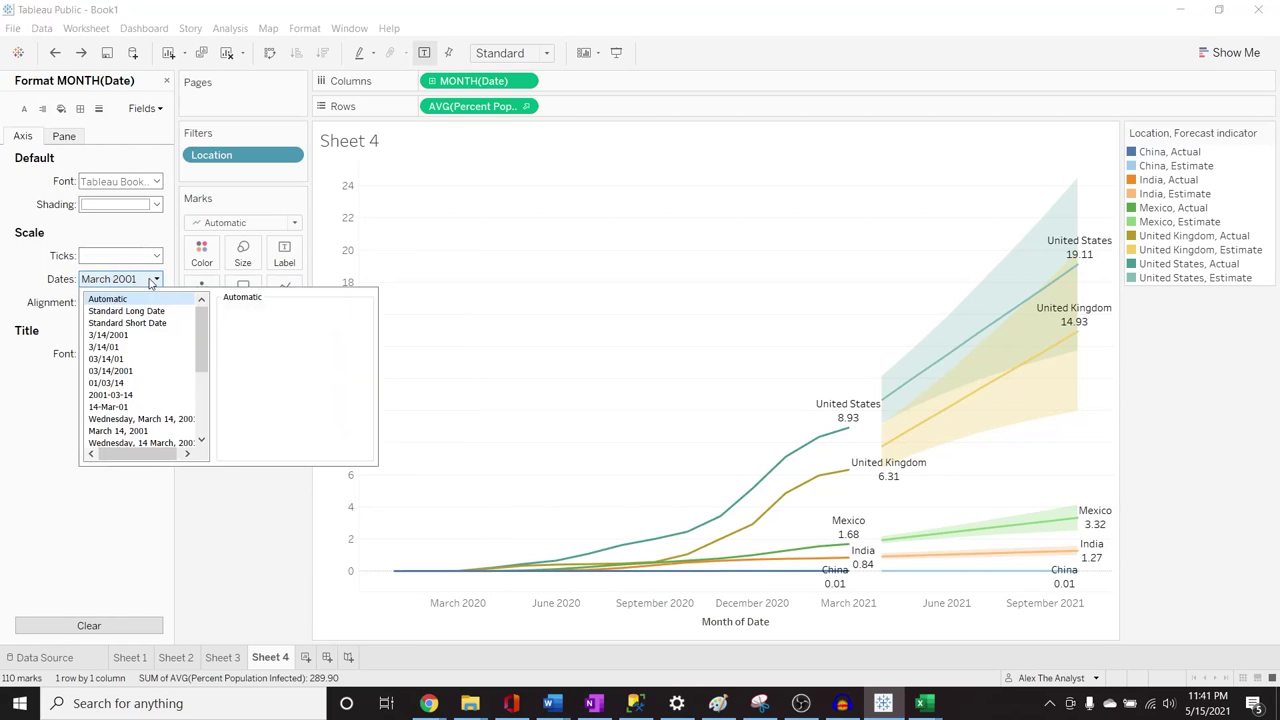
click(323, 199)
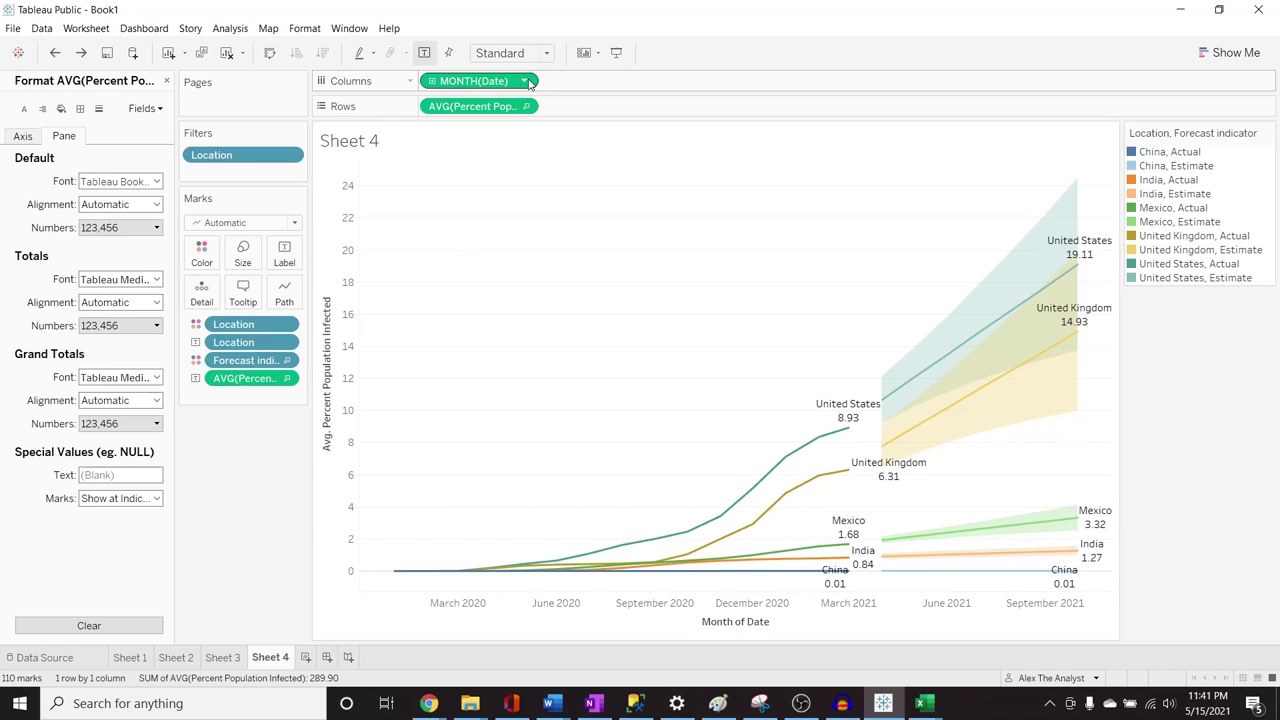
mouse_move(458, 582)
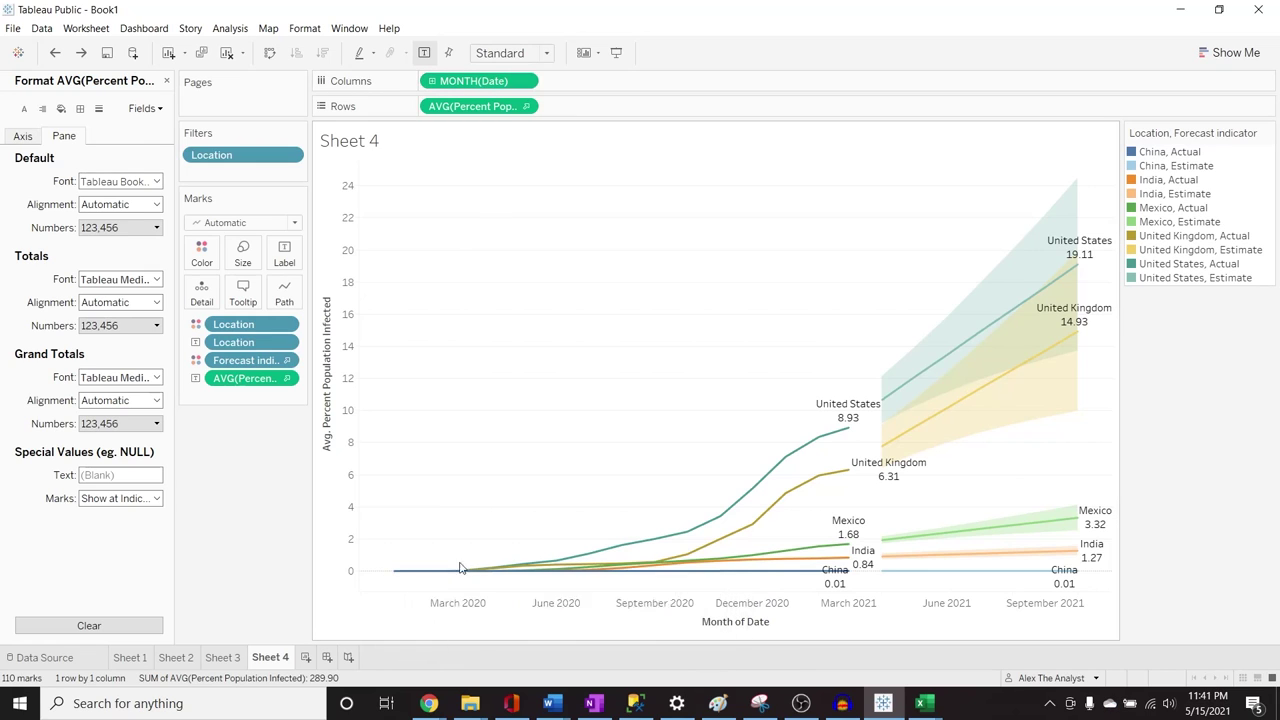
mouse_move(549, 577)
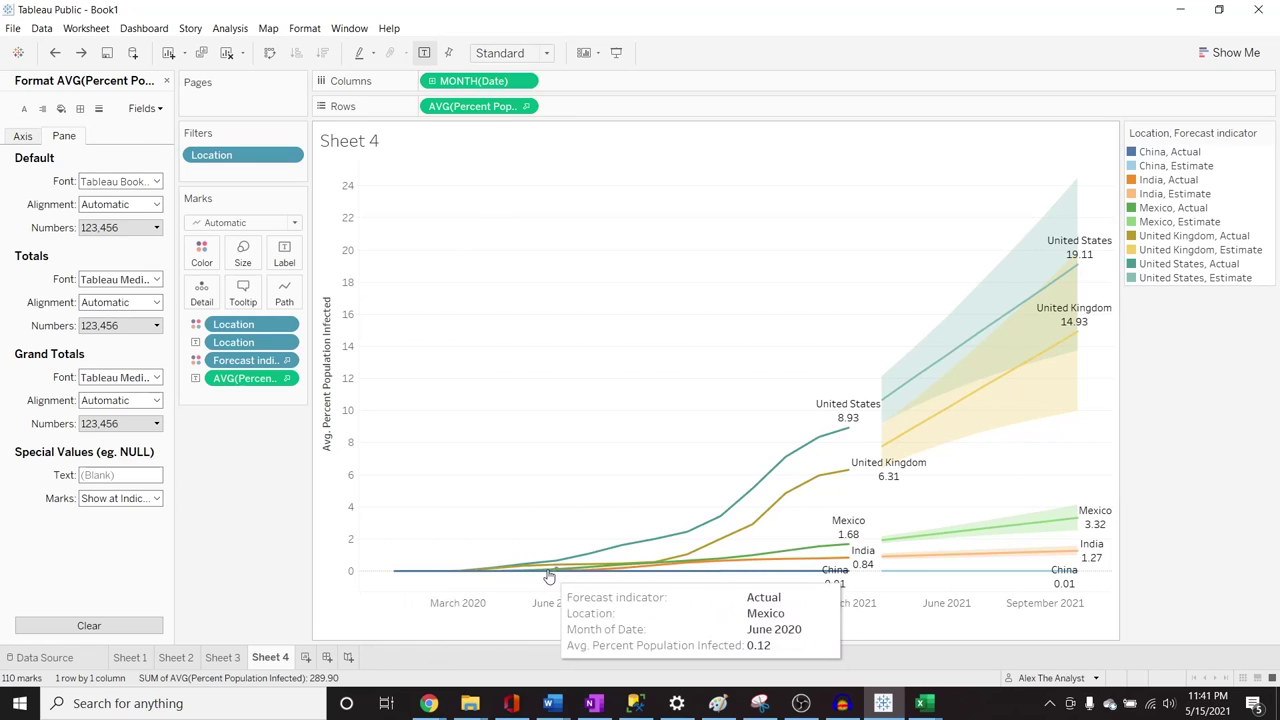
click(530, 80)
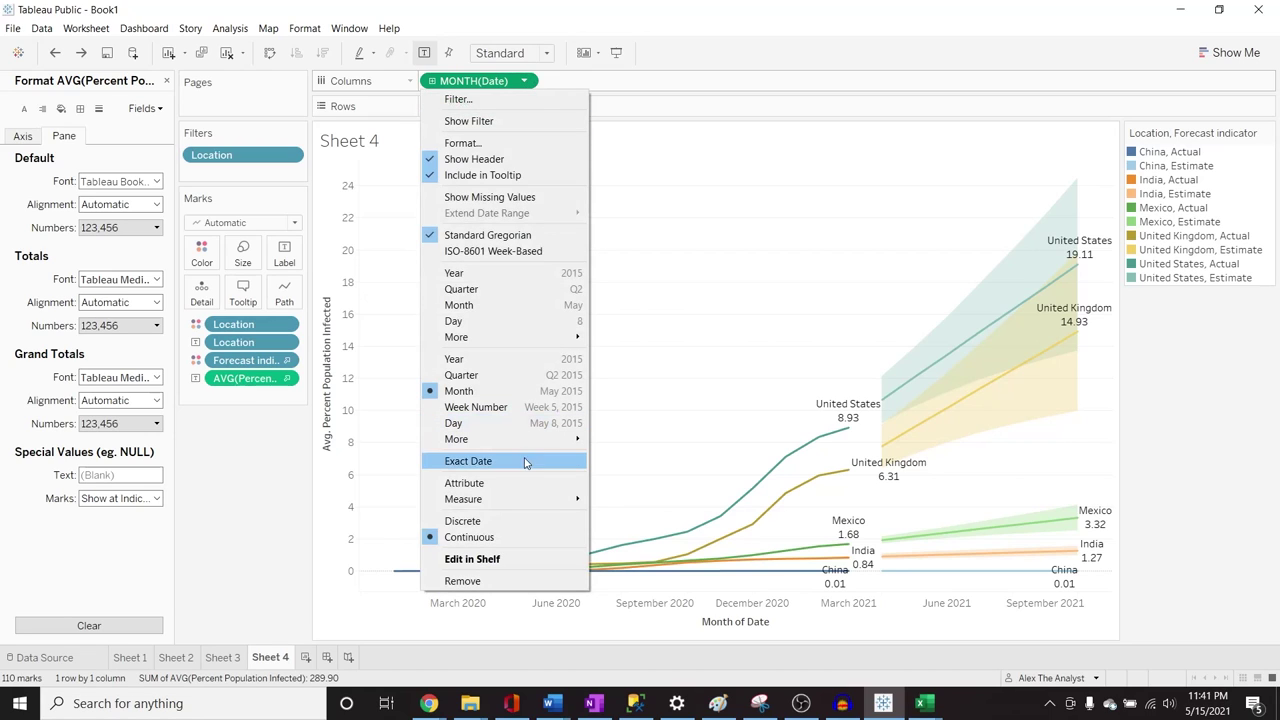
mouse_move(533, 502)
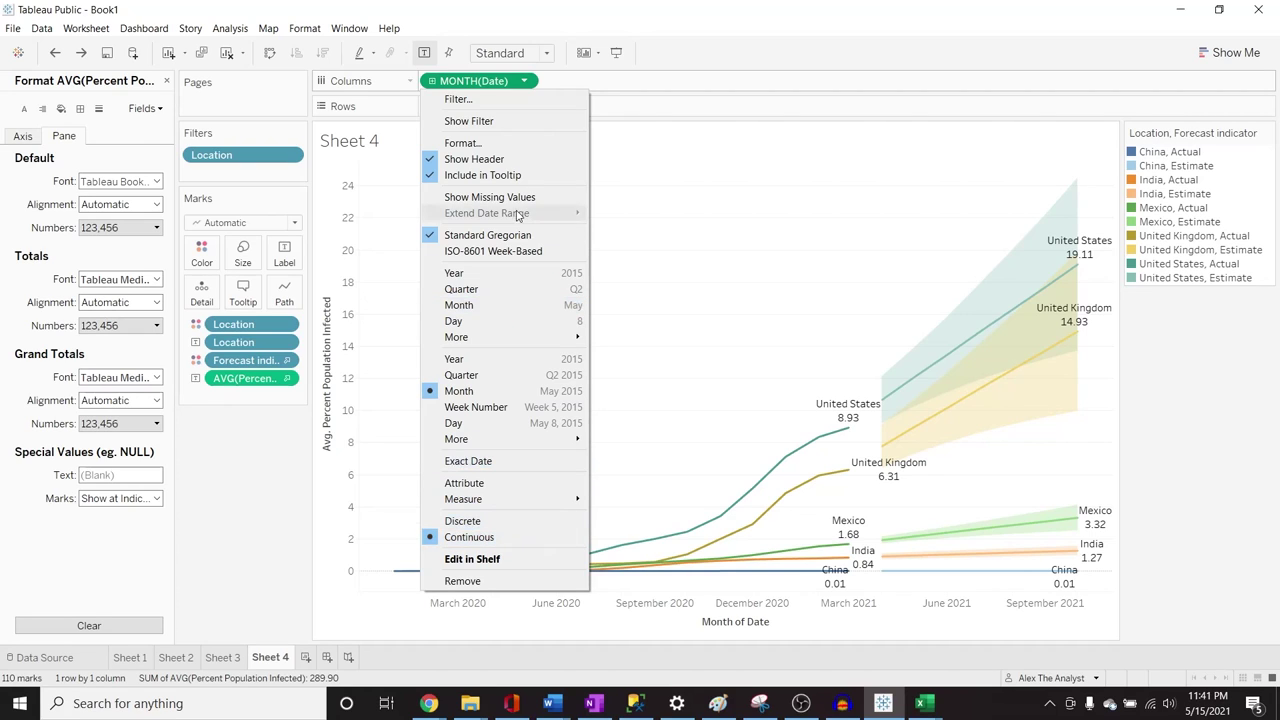
click(226, 506)
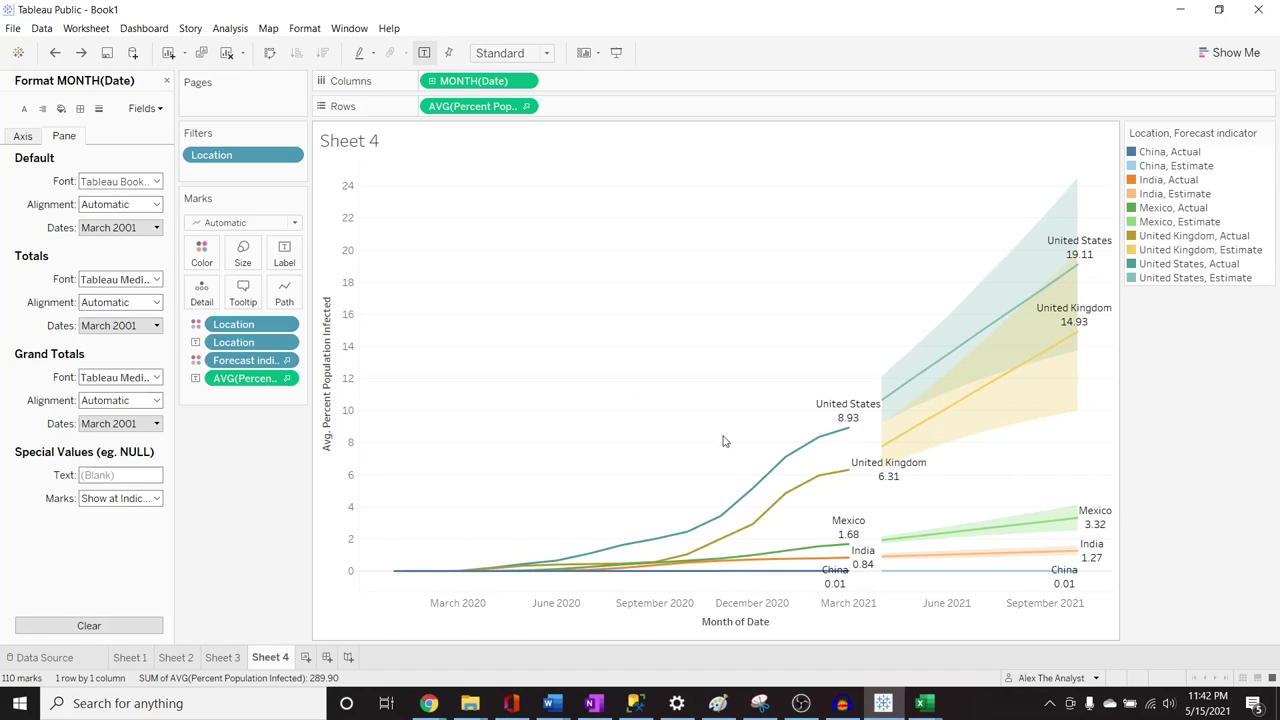
Replace the sheet title with "Percent Population Infected" and apply it
mouse_move(1071, 284)
double_click(365, 147)
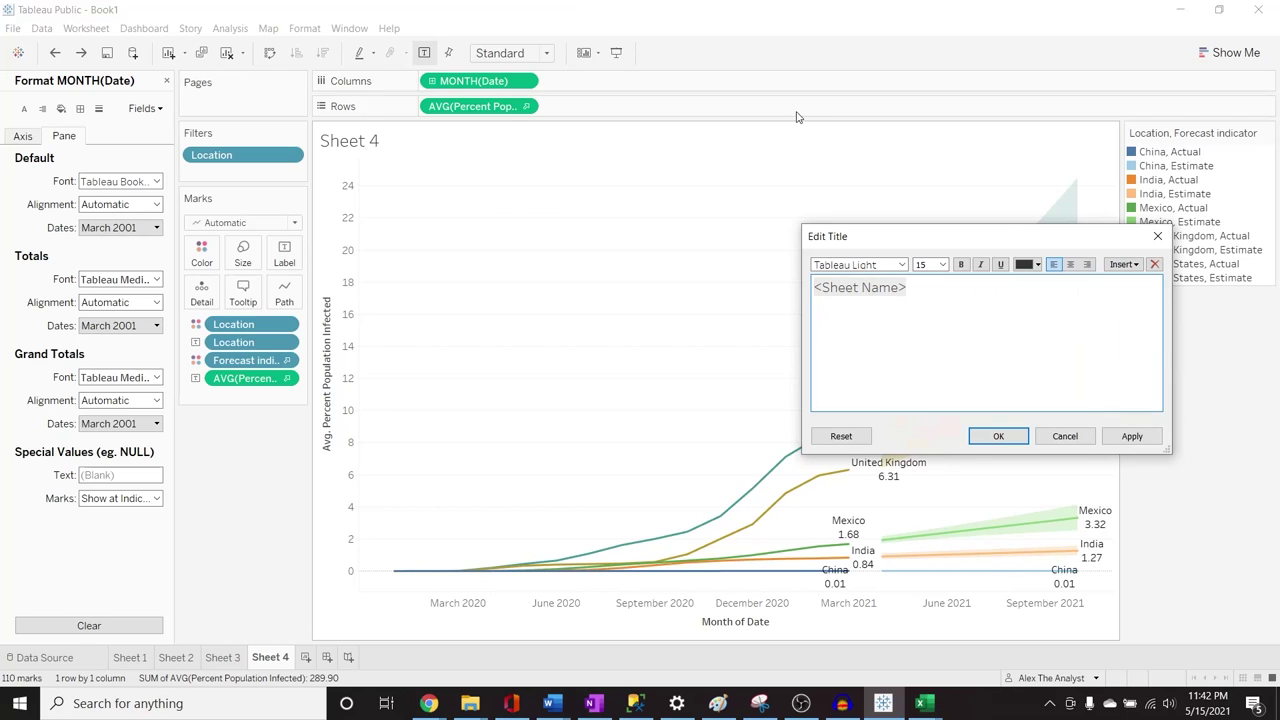
drag(1020, 289, 750, 269)
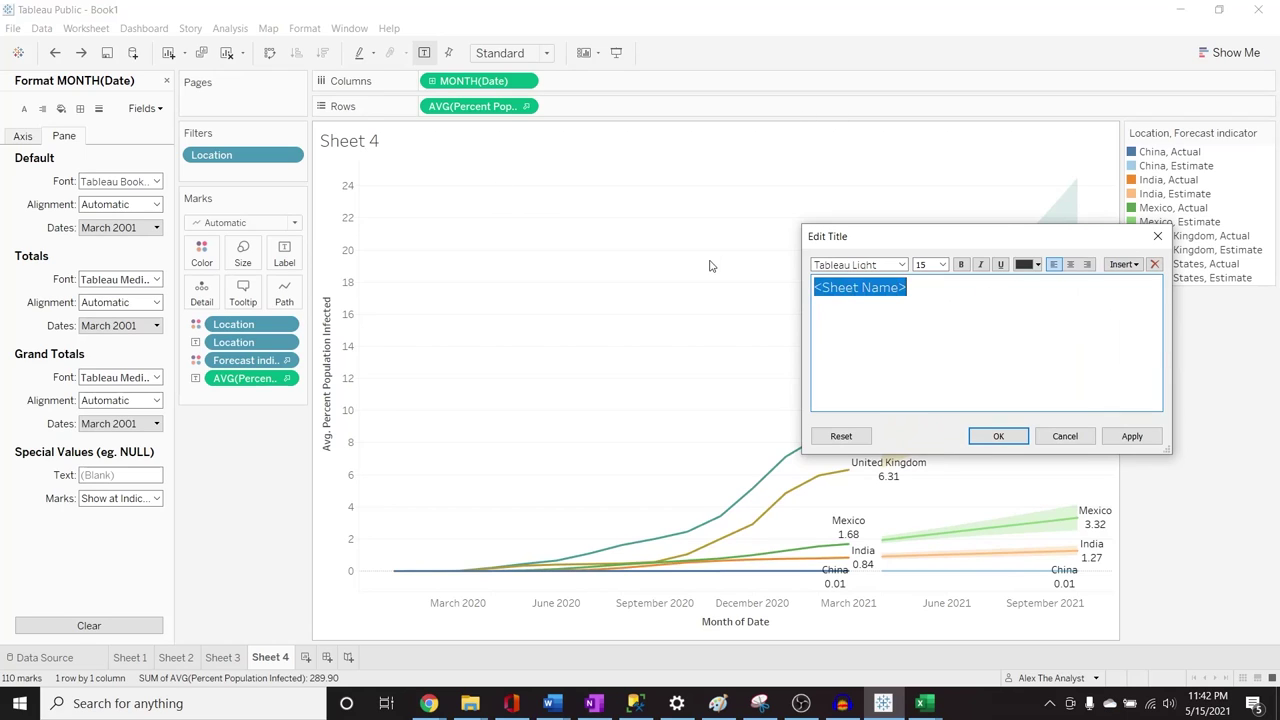
text(Percent)
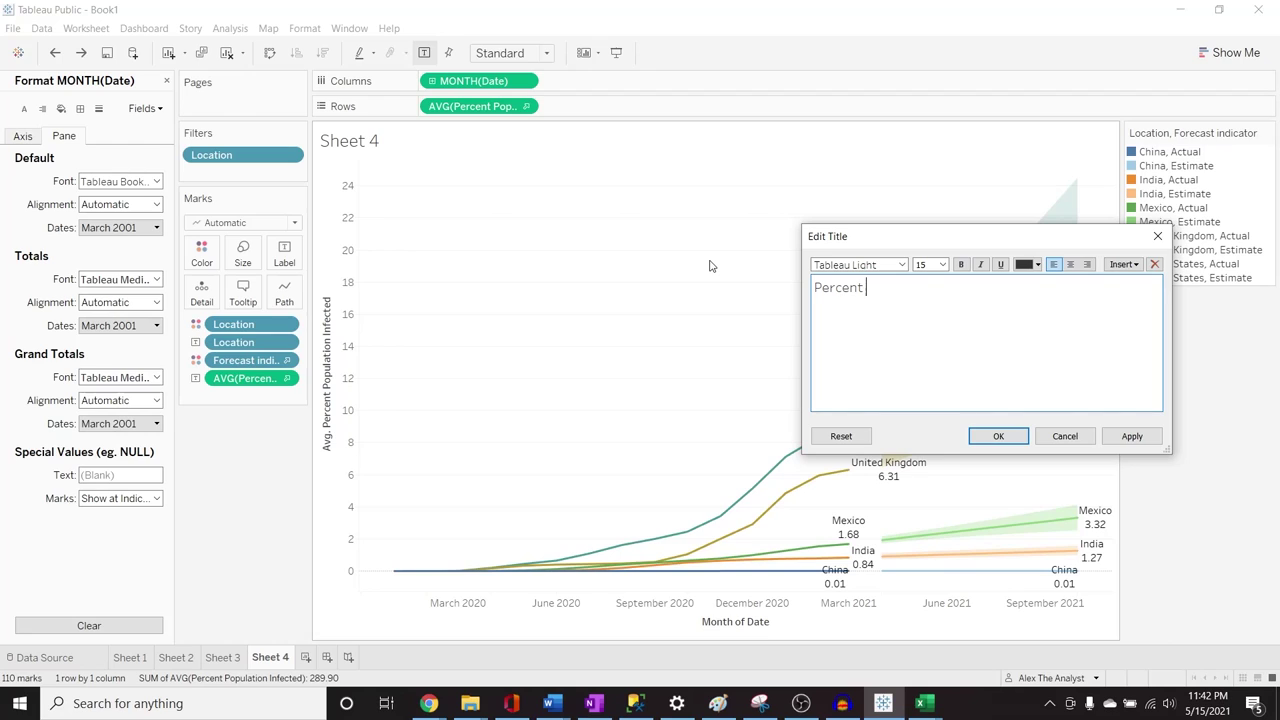
text( Population Infected)
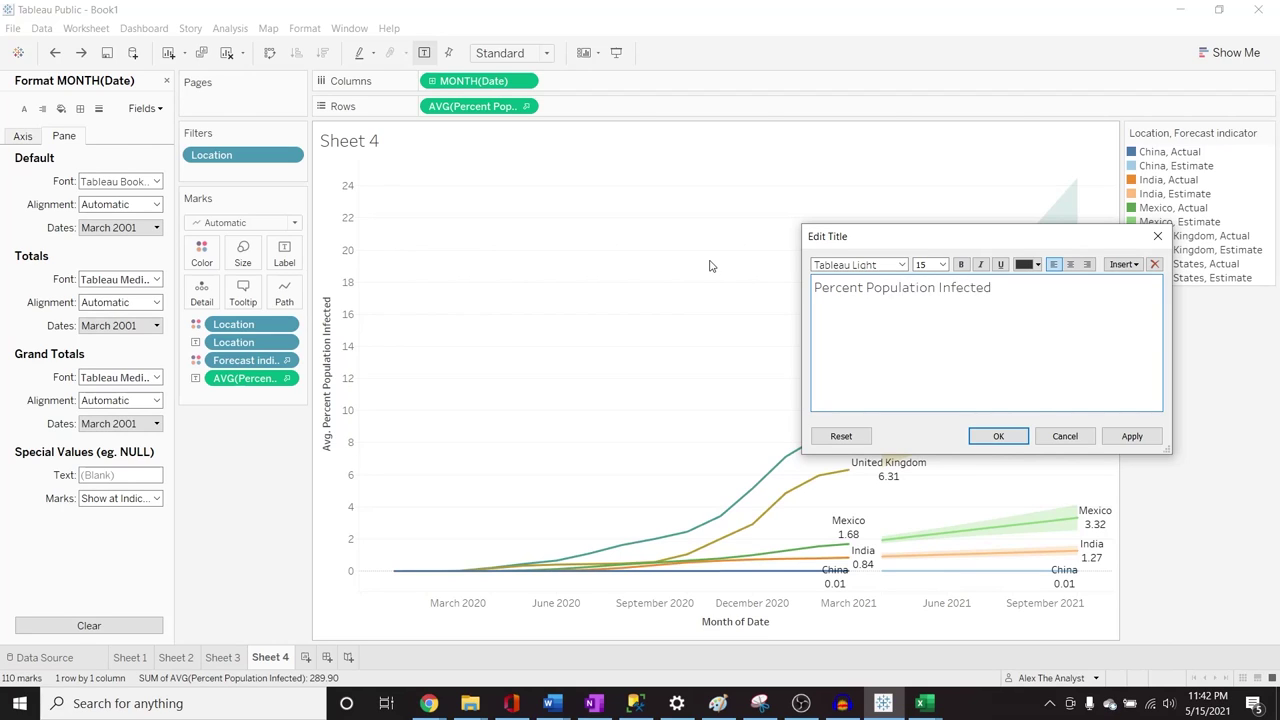
click(1131, 435)
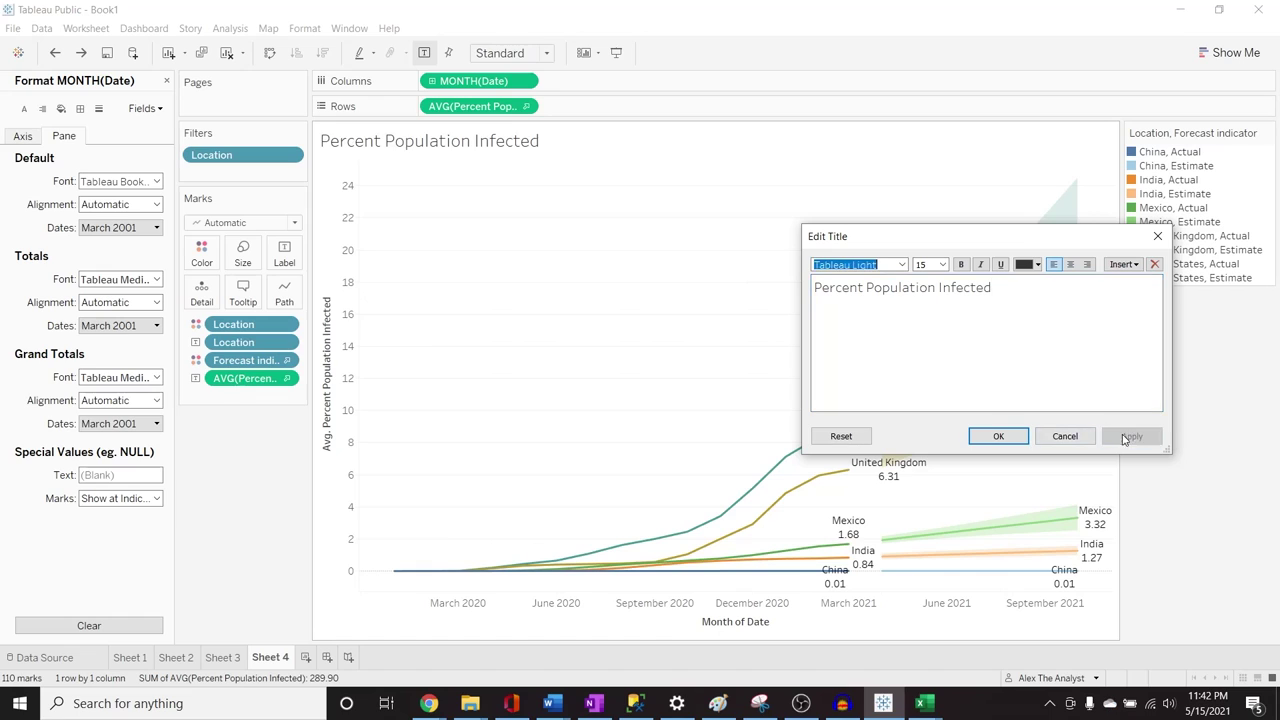
Confirm the sheet title and change the date axis title to "Month"
click(999, 437)
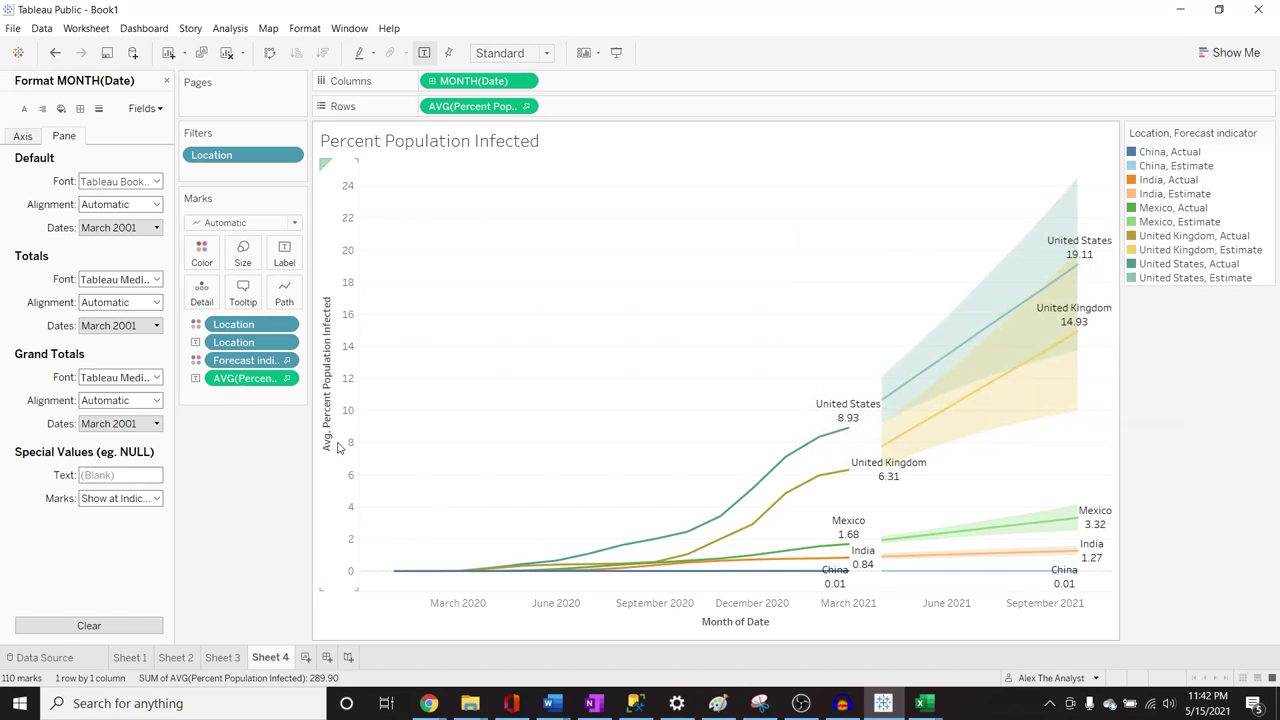
double_click(746, 622)
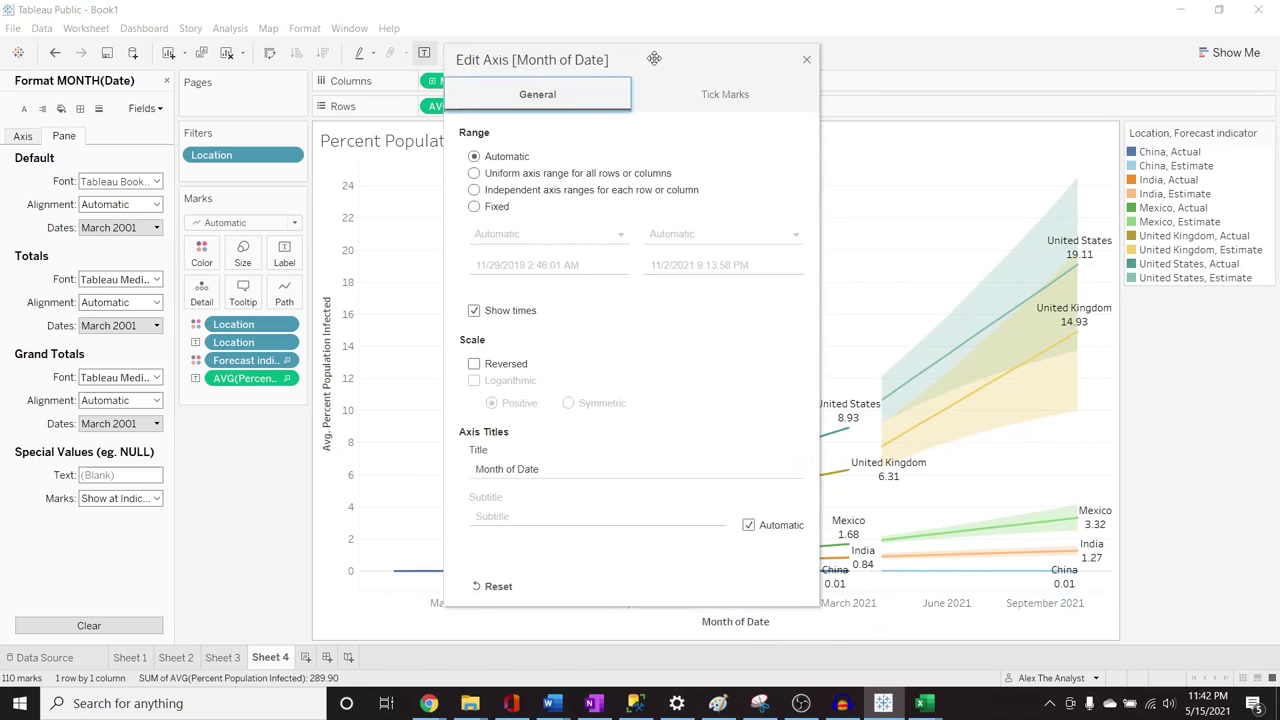
drag(654, 58, 486, 61)
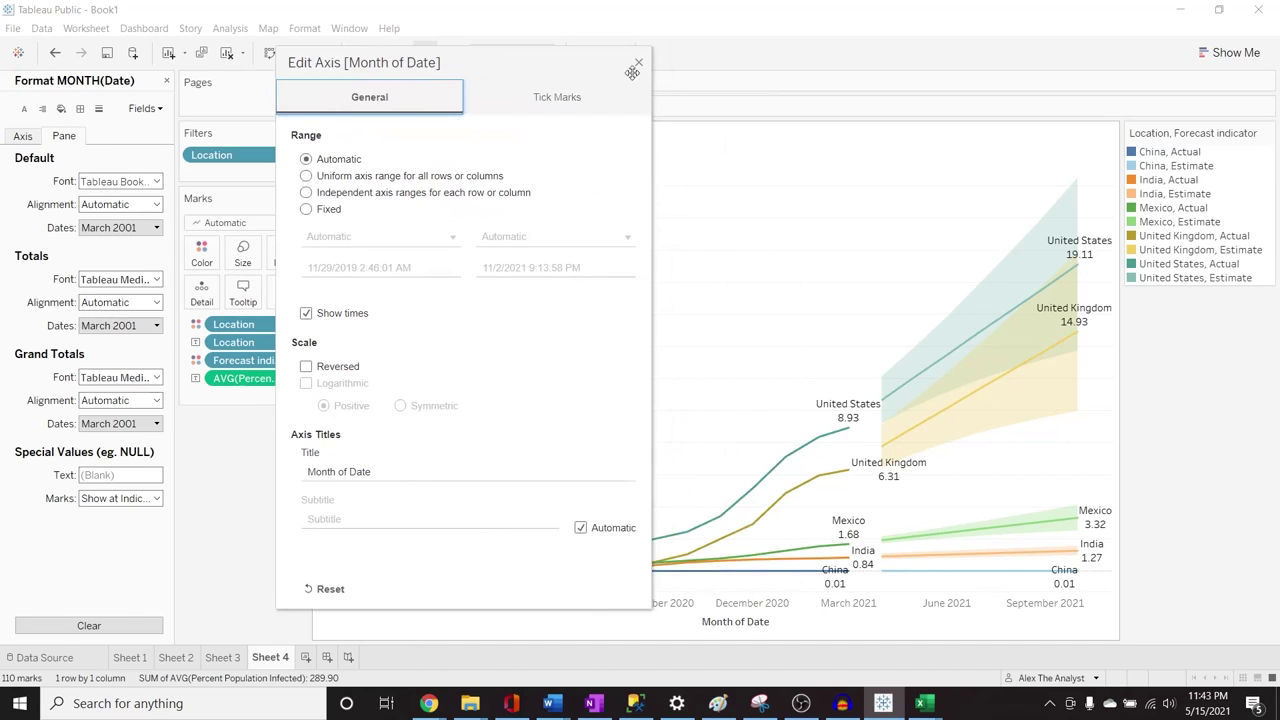
click(606, 95)
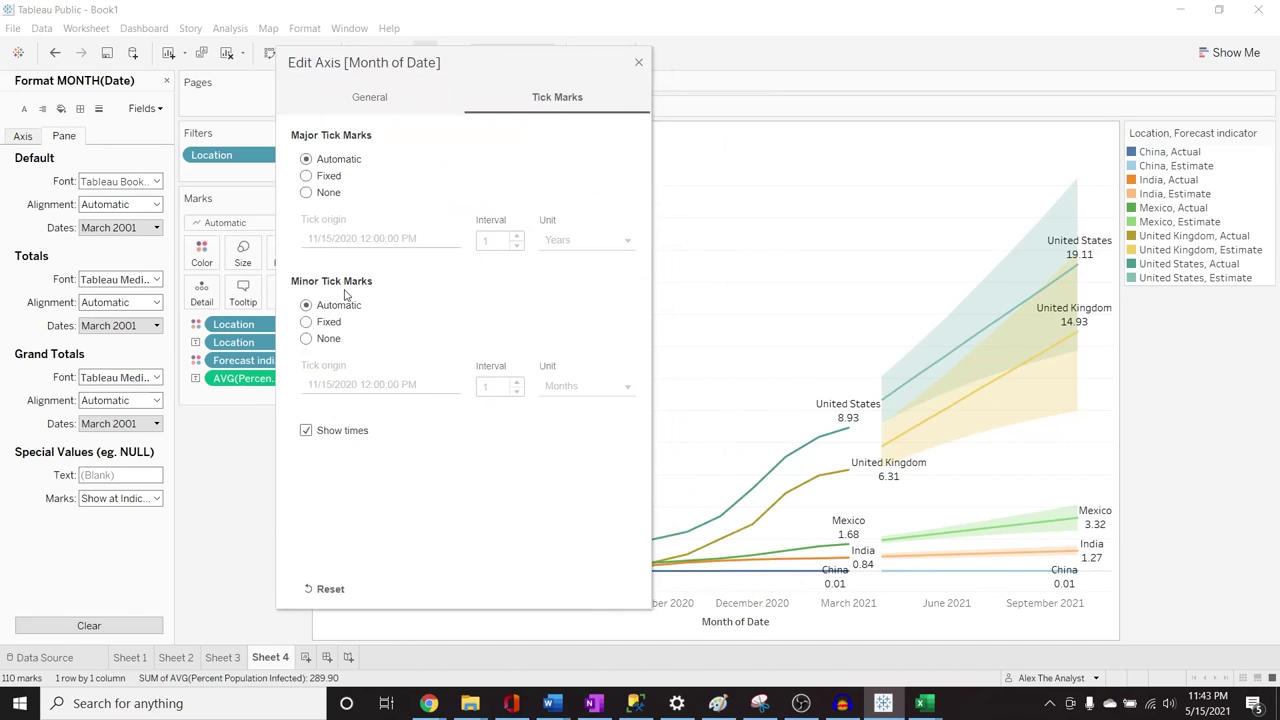
click(394, 96)
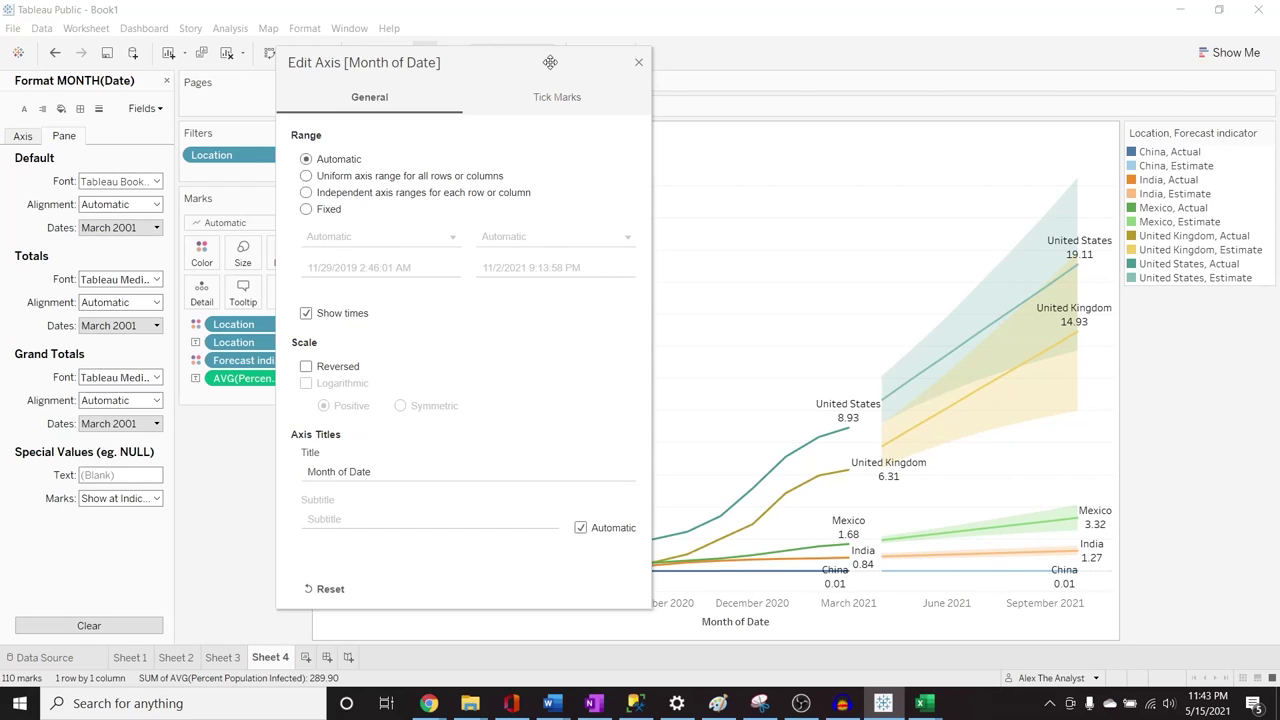
click(439, 467)
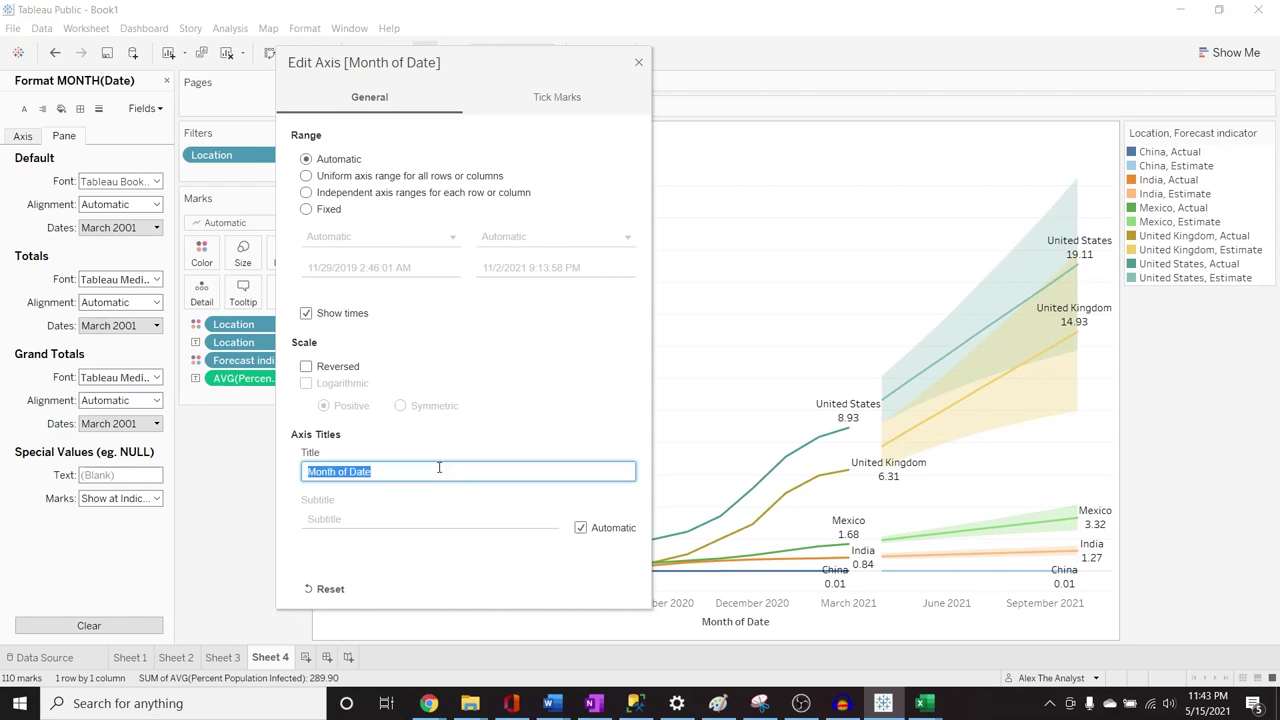
click(439, 467)
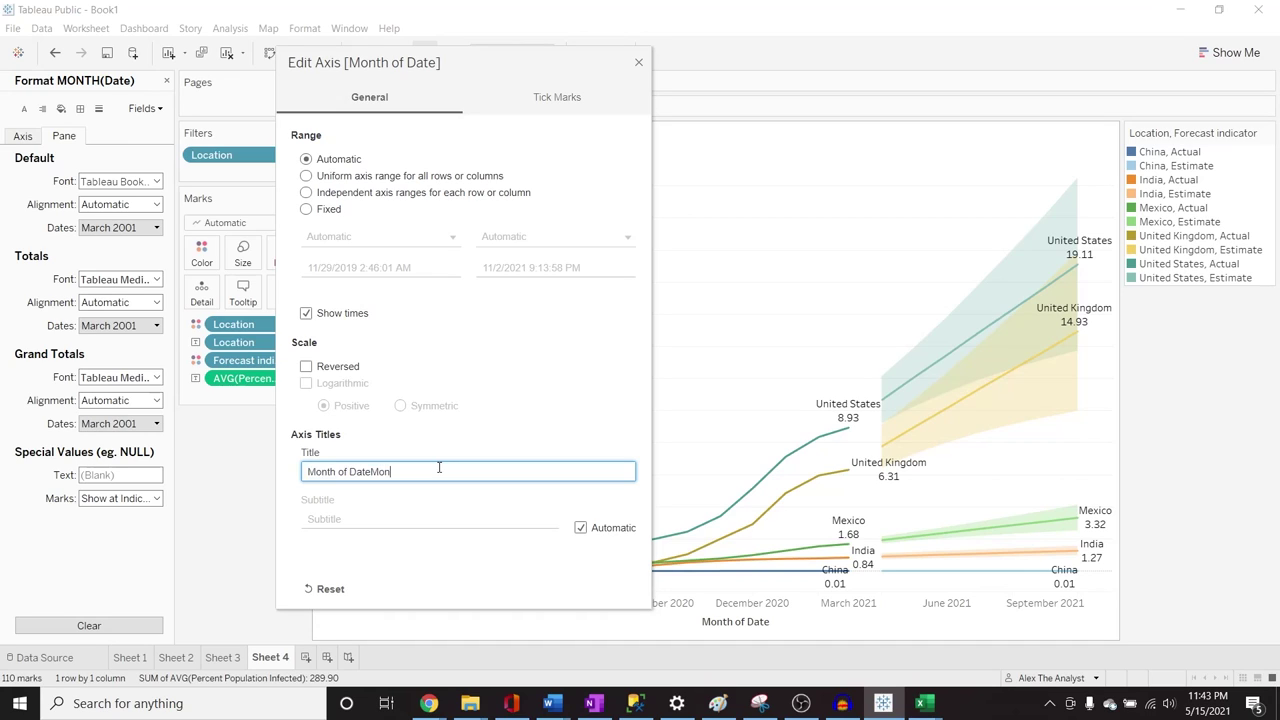
key(BackSpace)
key(BackSpace)
key(BackSpace)
key(BackSpace)
key(BackSpace)
key(BackSpace)
key(BackSpace)
click(639, 63)
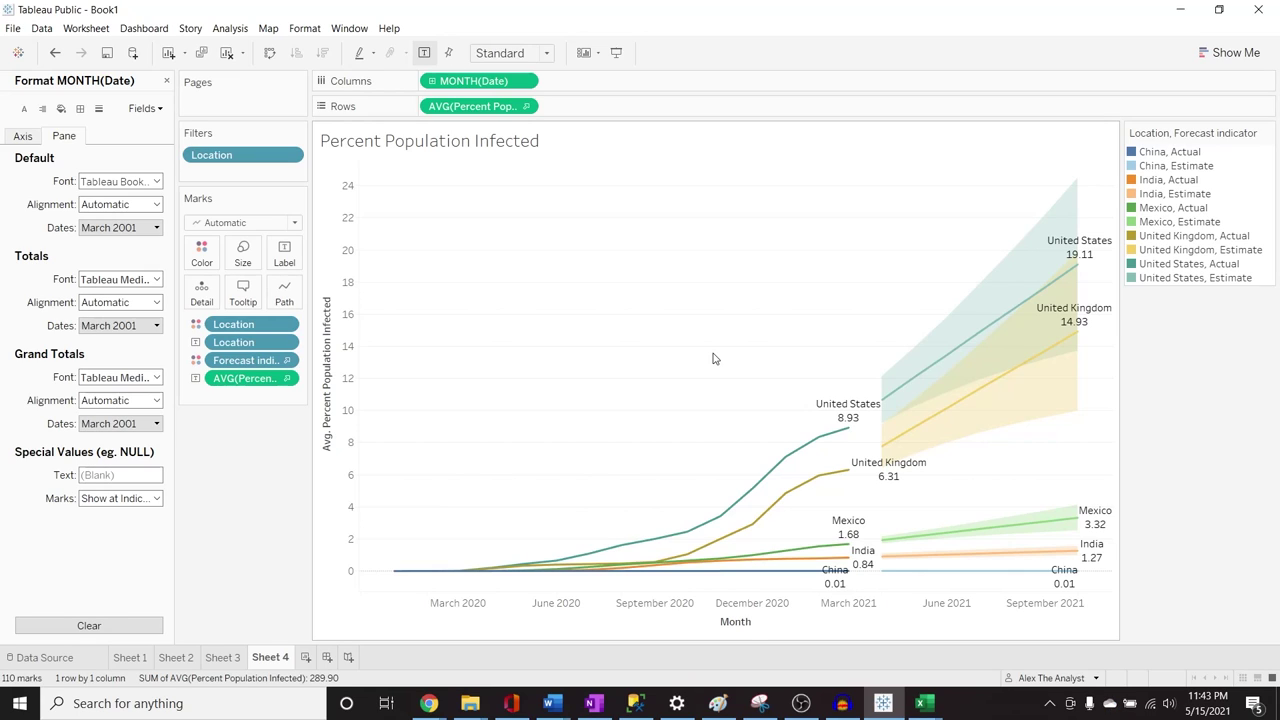
Create a new dashboard and set its size to Automatic
click(326, 658)
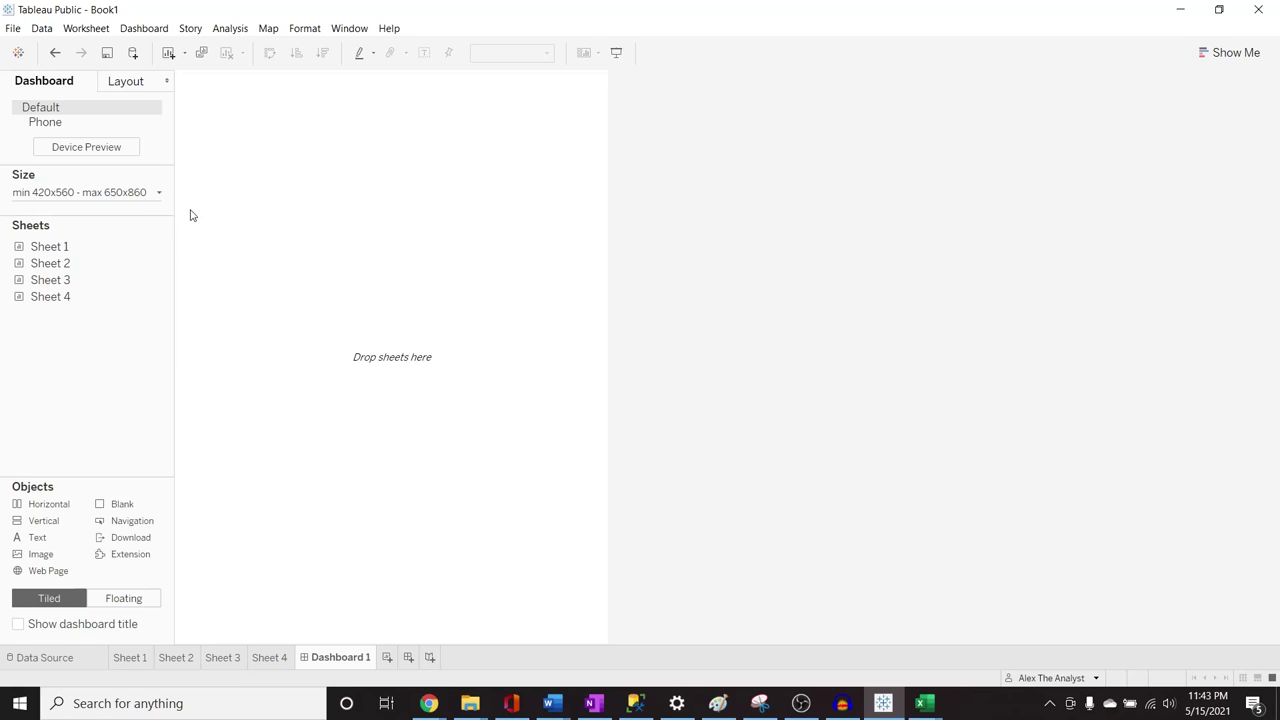
click(155, 194)
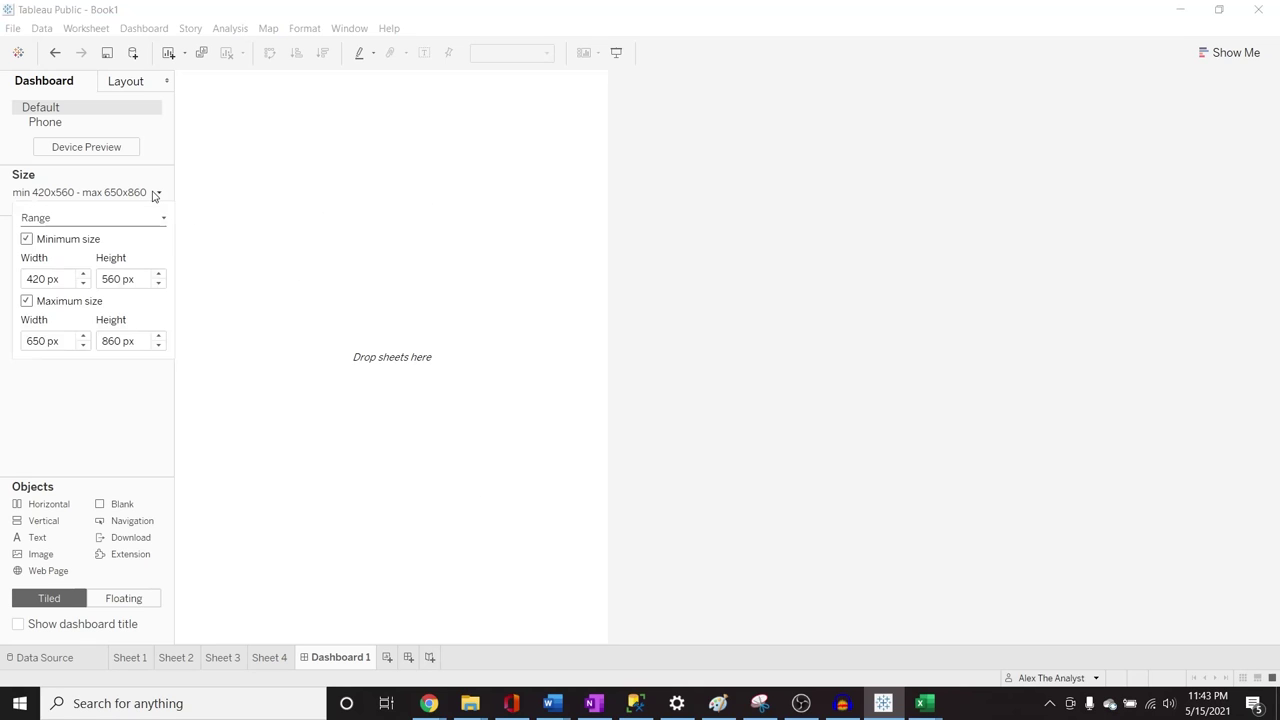
click(78, 223)
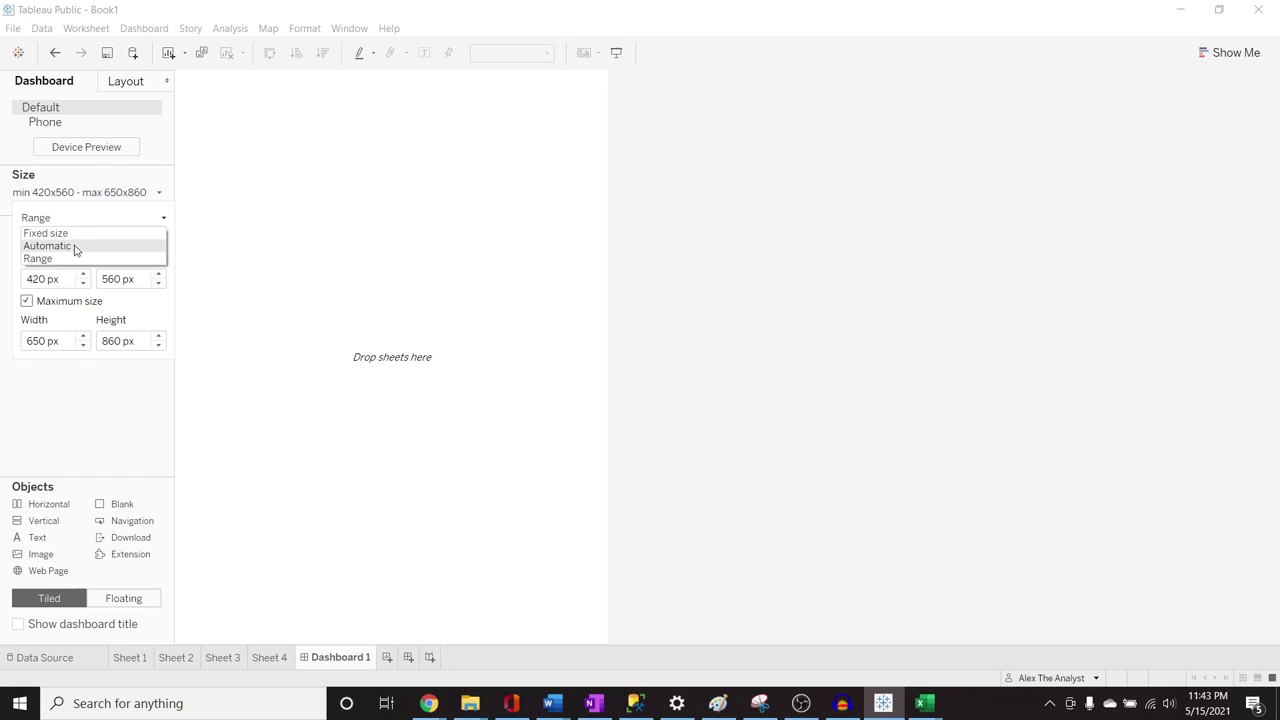
click(76, 246)
click(476, 395)
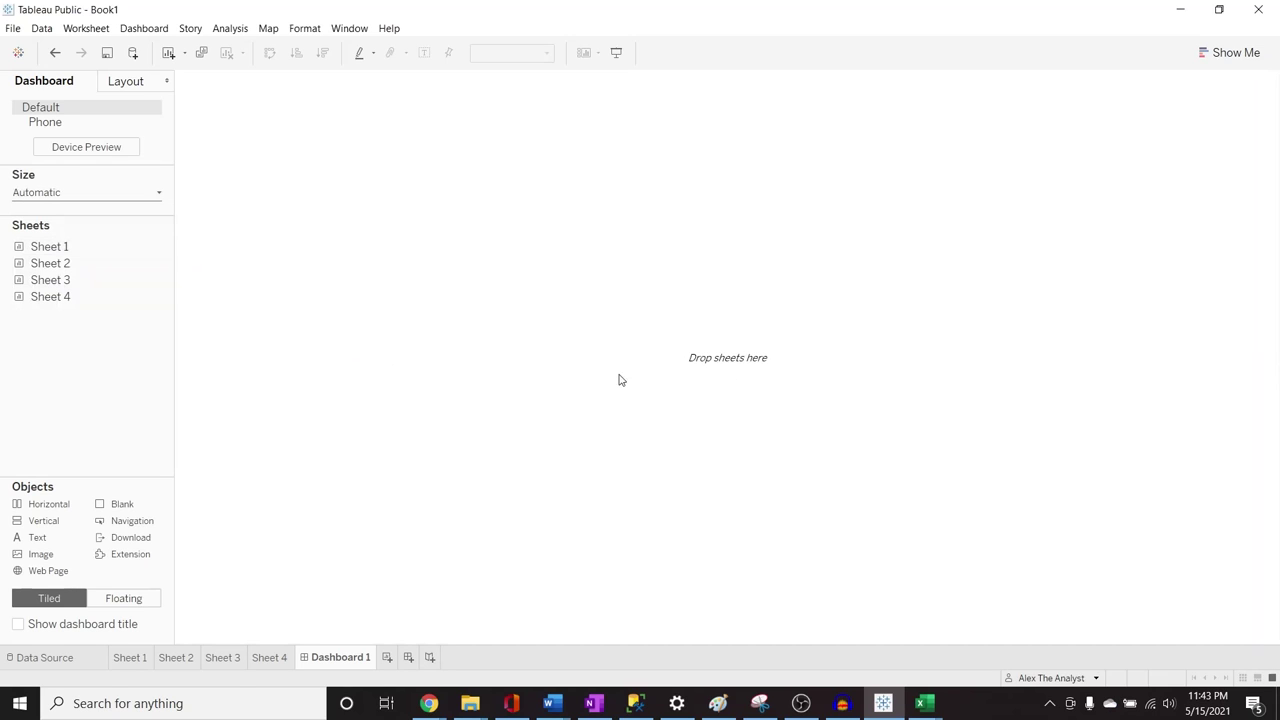
Arrange the four sheets on the dashboard in a two-by-two grid, with Sheet 1 above Sheet 2 and, beside them, Sheet 3 above Sheet 4
double_click(87, 246)
drag(87, 246, 294, 166)
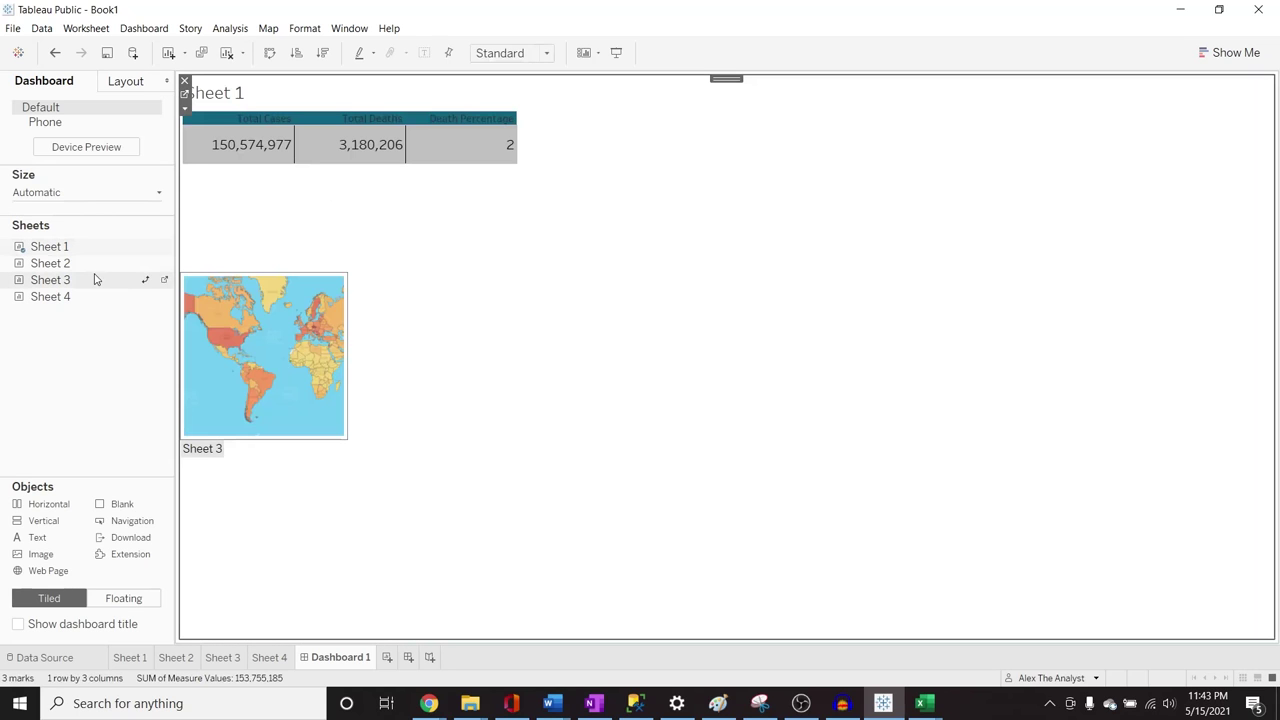
drag(93, 265, 385, 292)
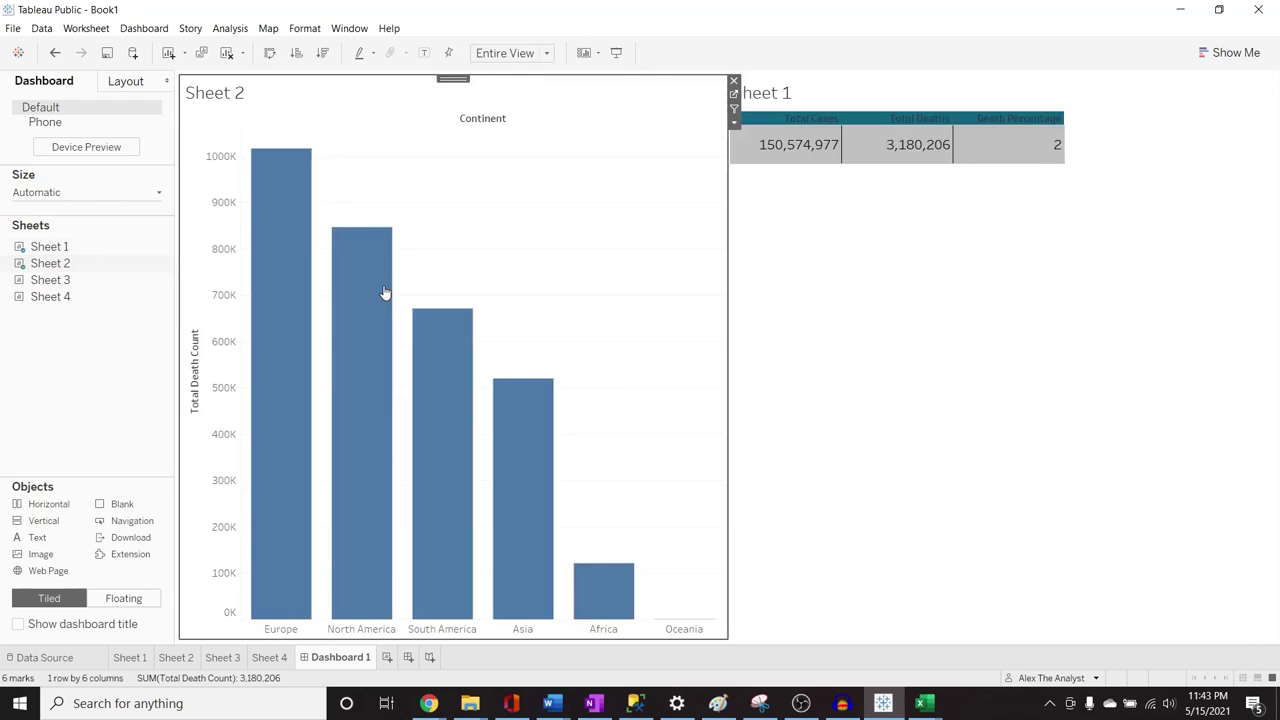
click(868, 88)
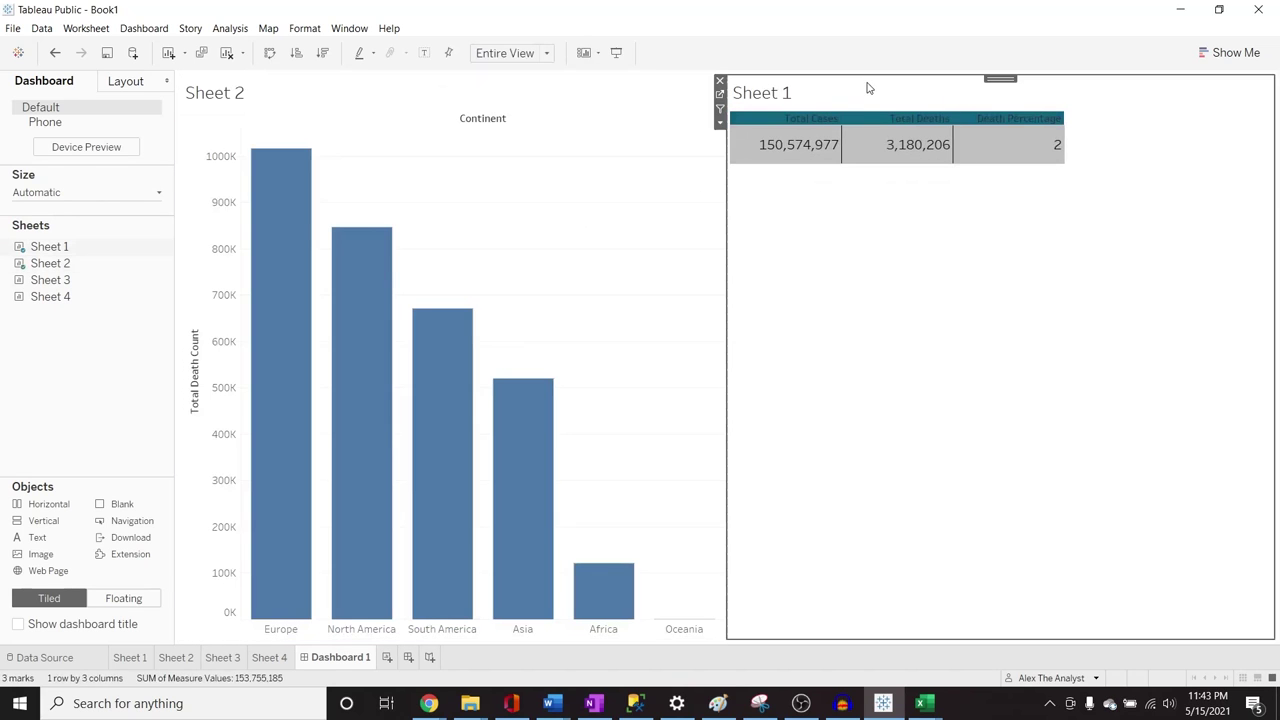
drag(1000, 77, 618, 110)
drag(106, 280, 929, 223)
drag(50, 296, 905, 495)
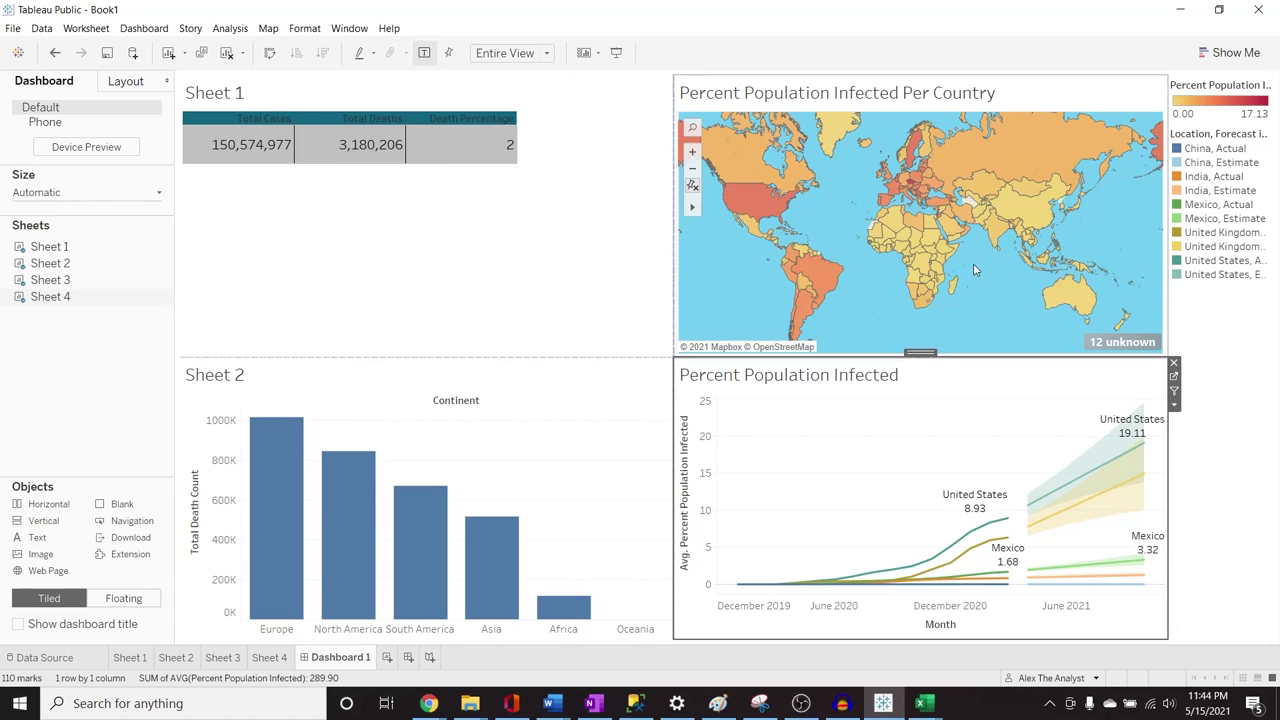
Move the Location and Forecast indicator legend beside the line chart and try to reposition the map's color legend
click(1212, 149)
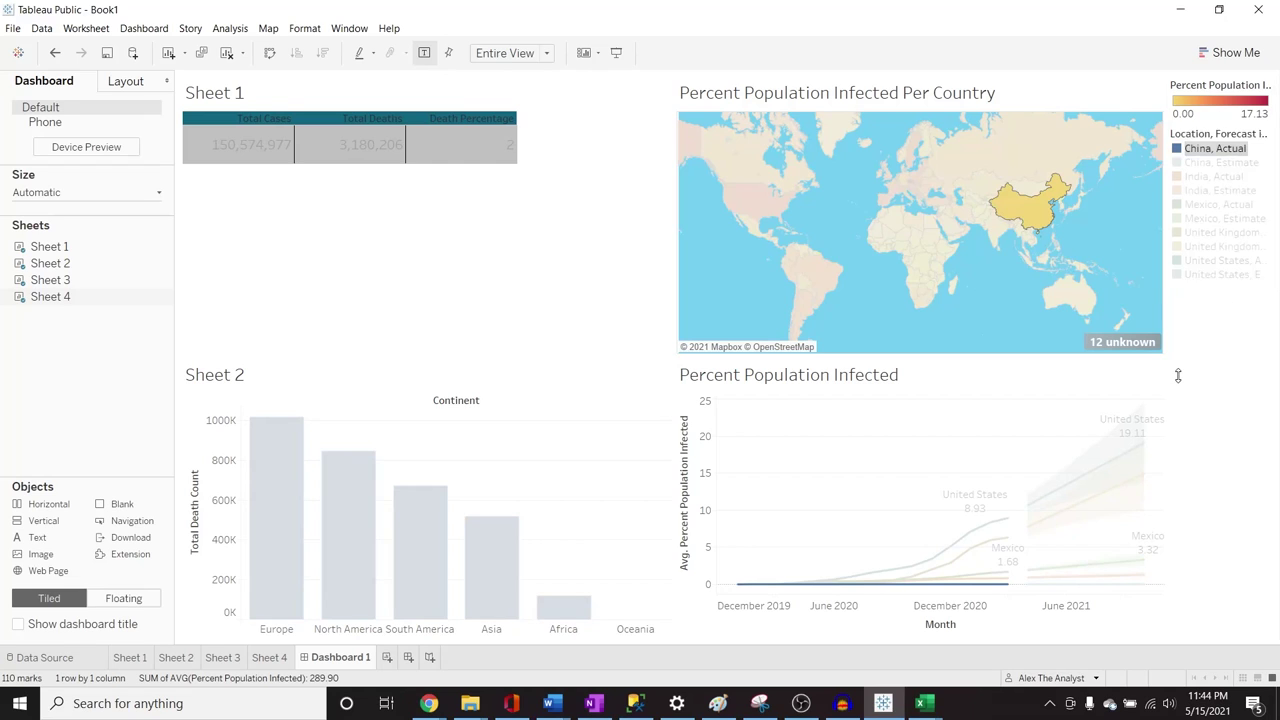
click(1228, 122)
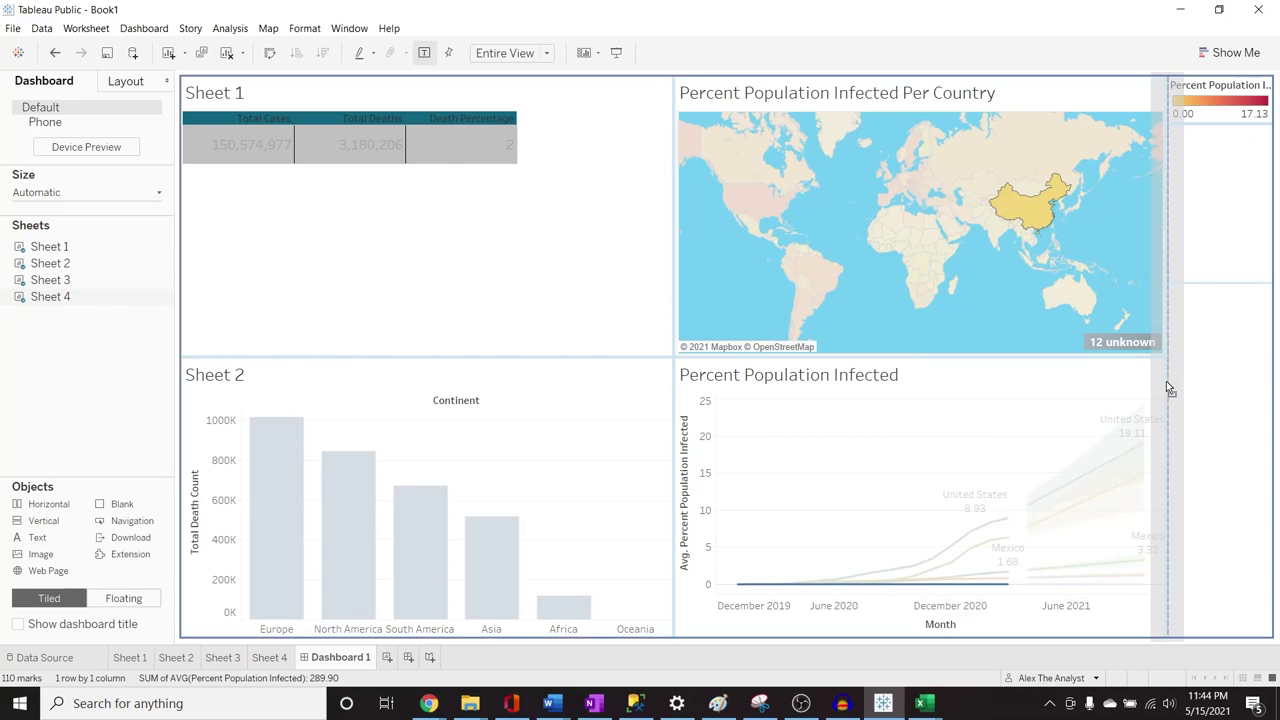
click(1166, 391)
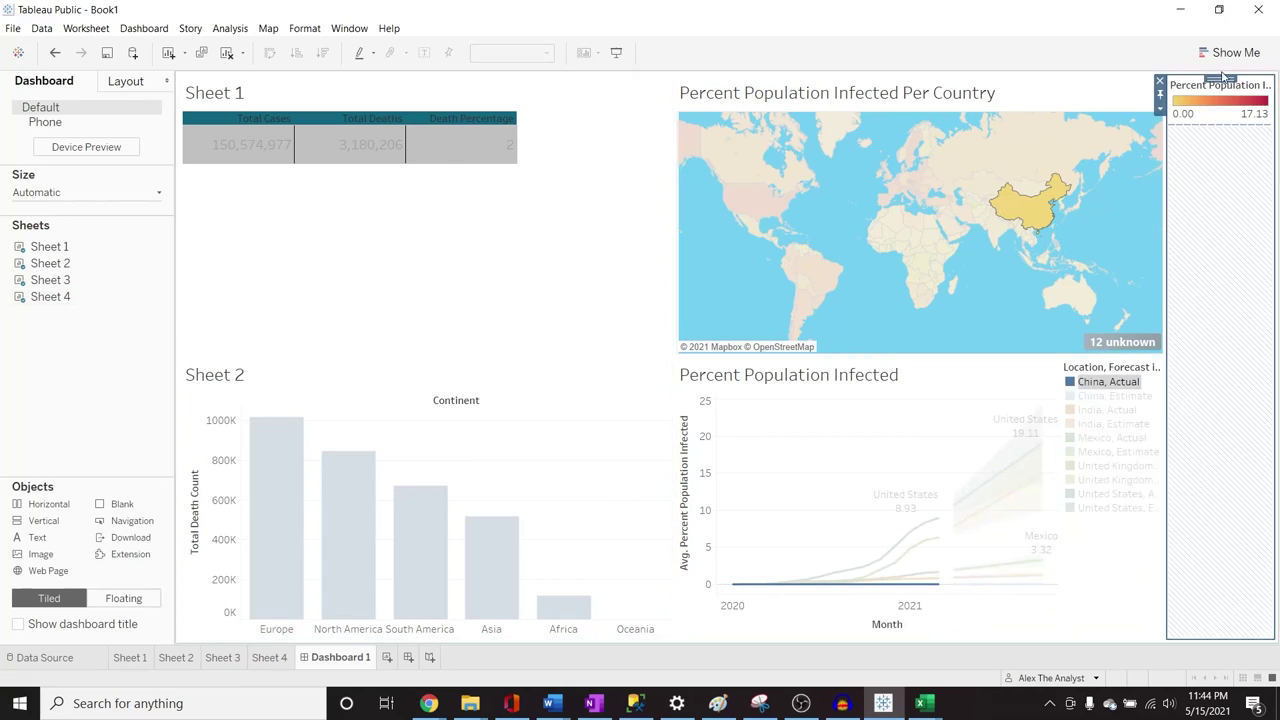
drag(1222, 78, 1142, 98)
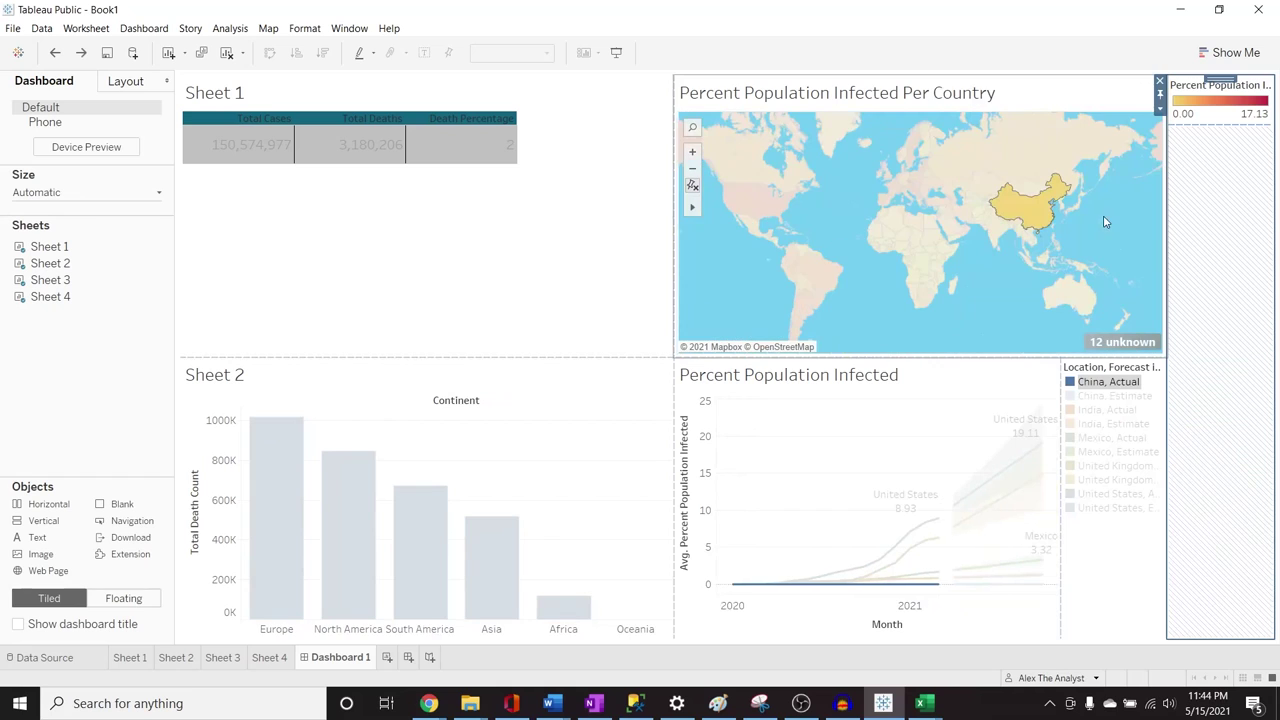
Move the Sheet 2 bar chart above the Sheet 1 totals table
click(590, 382)
drag(440, 352, 438, 243)
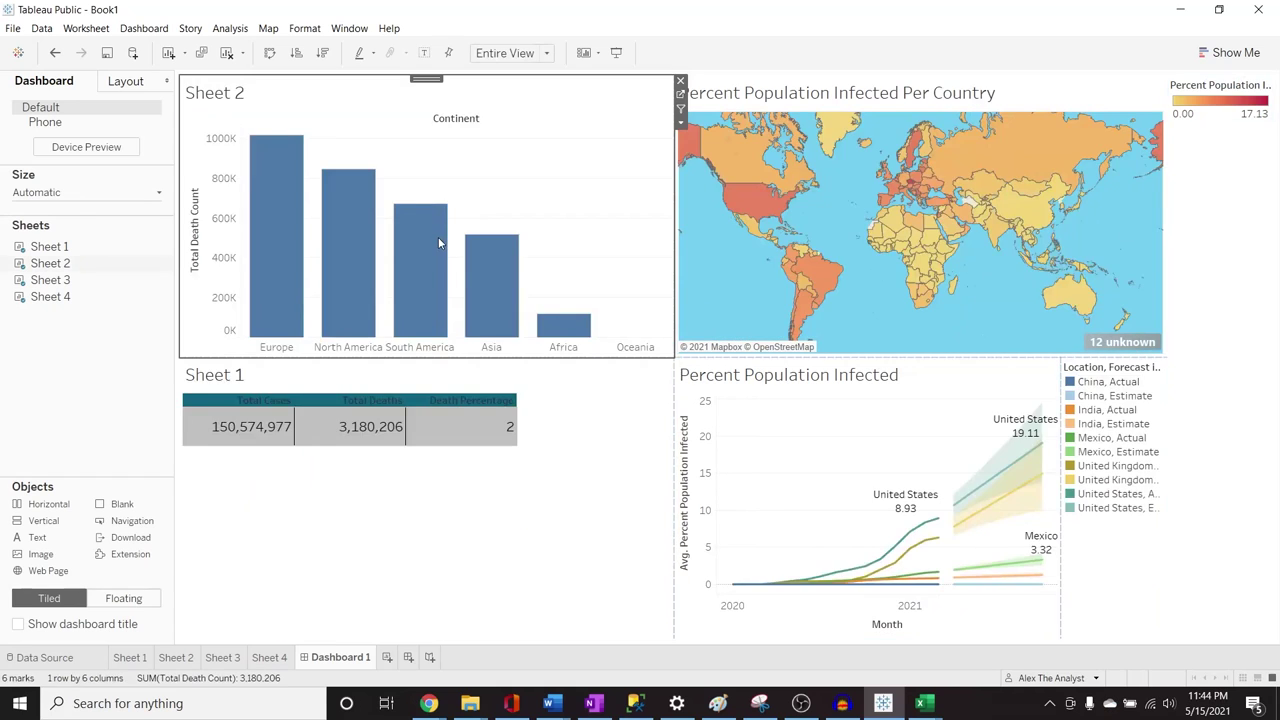
click(380, 376)
mouse_move(427, 361)
mouse_down()
mouse_move(443, 333)
mouse_move(428, 369)
mouse_up()
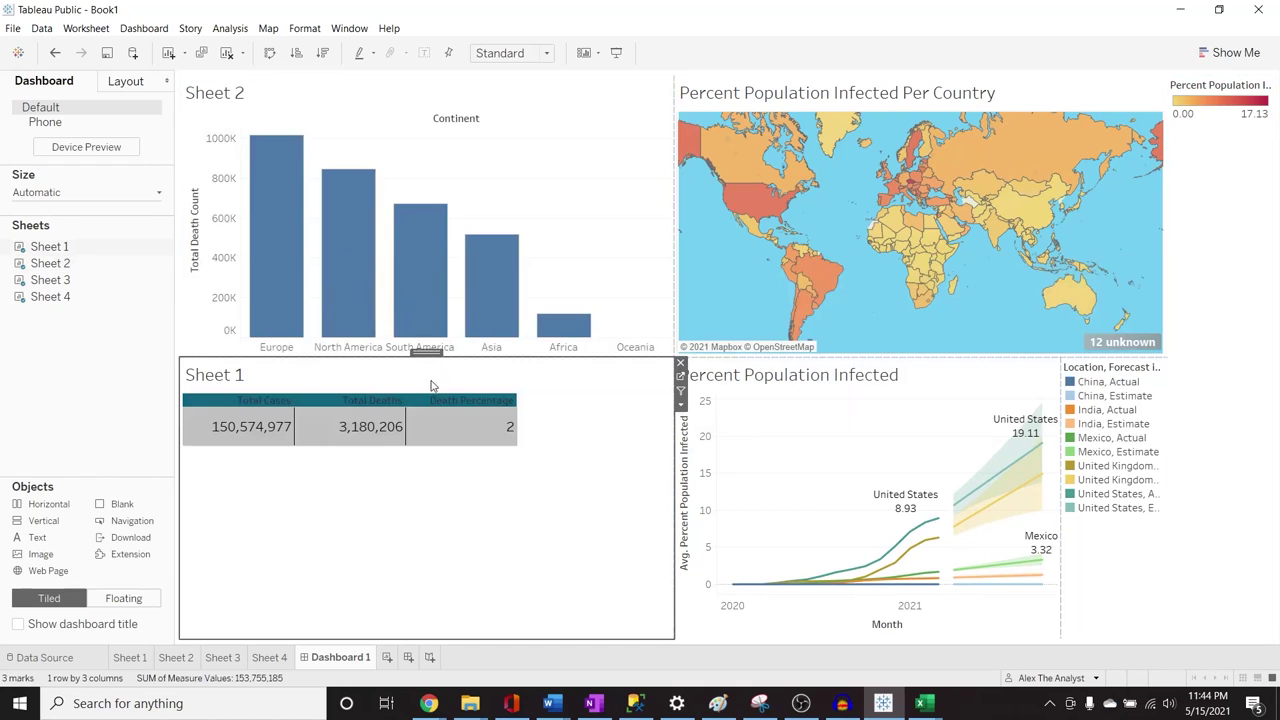
Place the line chart across the lower half of the dashboard and stack Sheet 1 above Sheet 2 beside the map
click(795, 425)
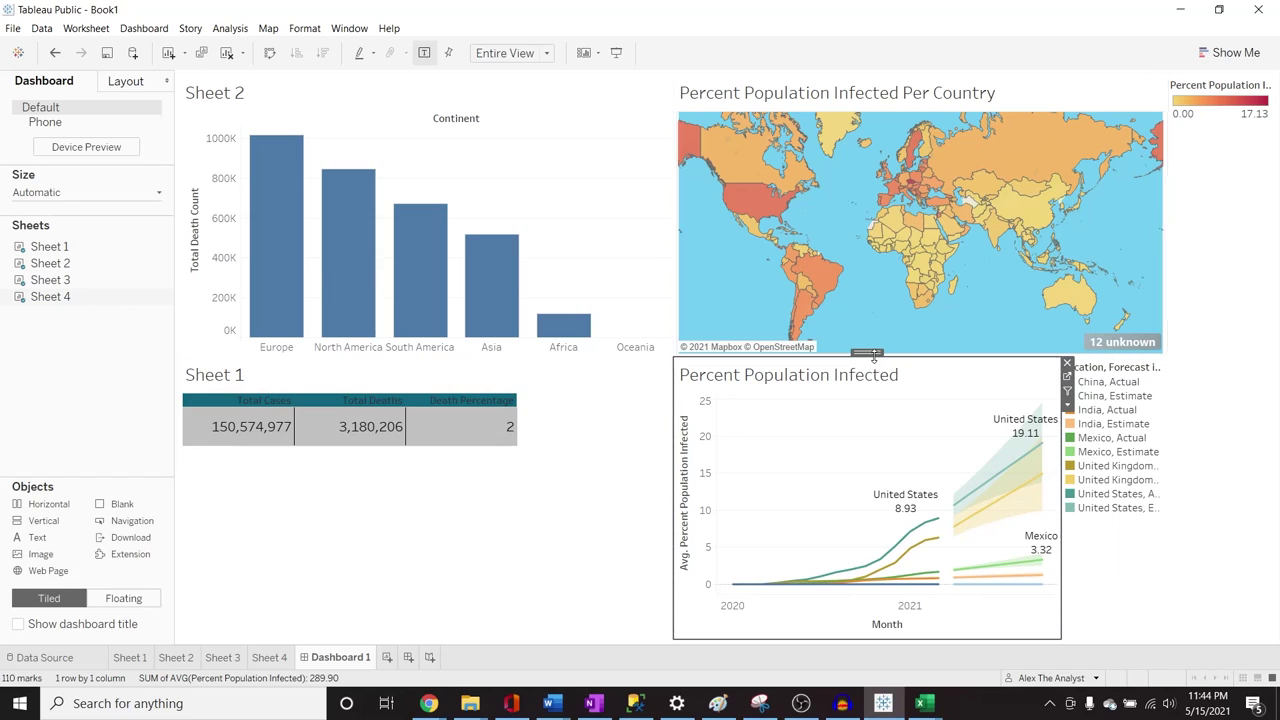
drag(868, 355, 462, 548)
drag(486, 371, 514, 100)
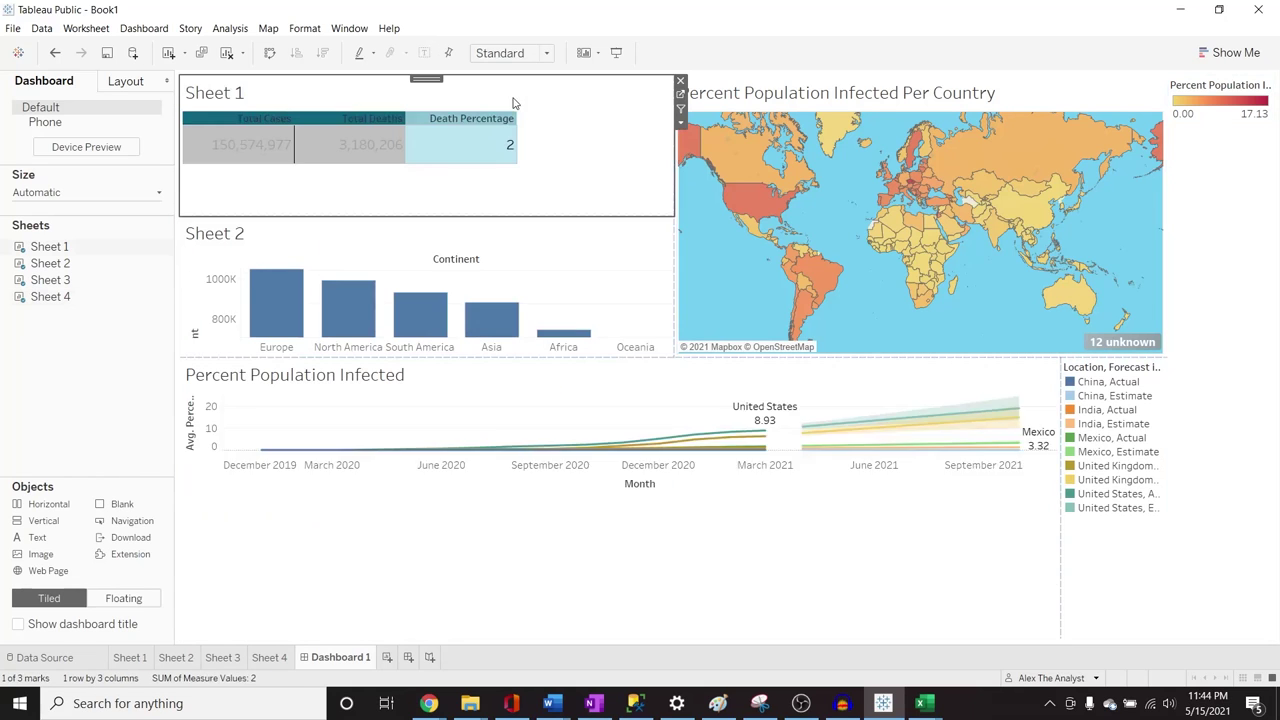
click(552, 152)
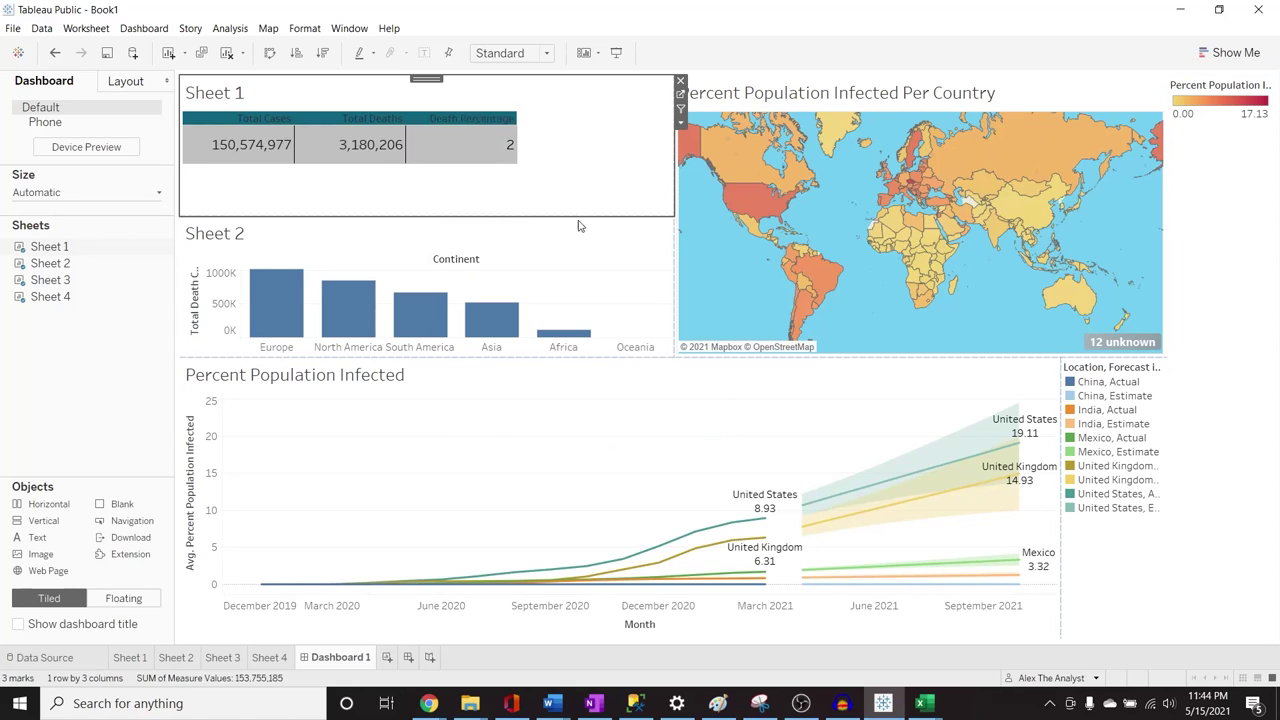
Adjust the widths of the line chart and map against their neighbouring legends
click(674, 424)
drag(1059, 424, 1112, 412)
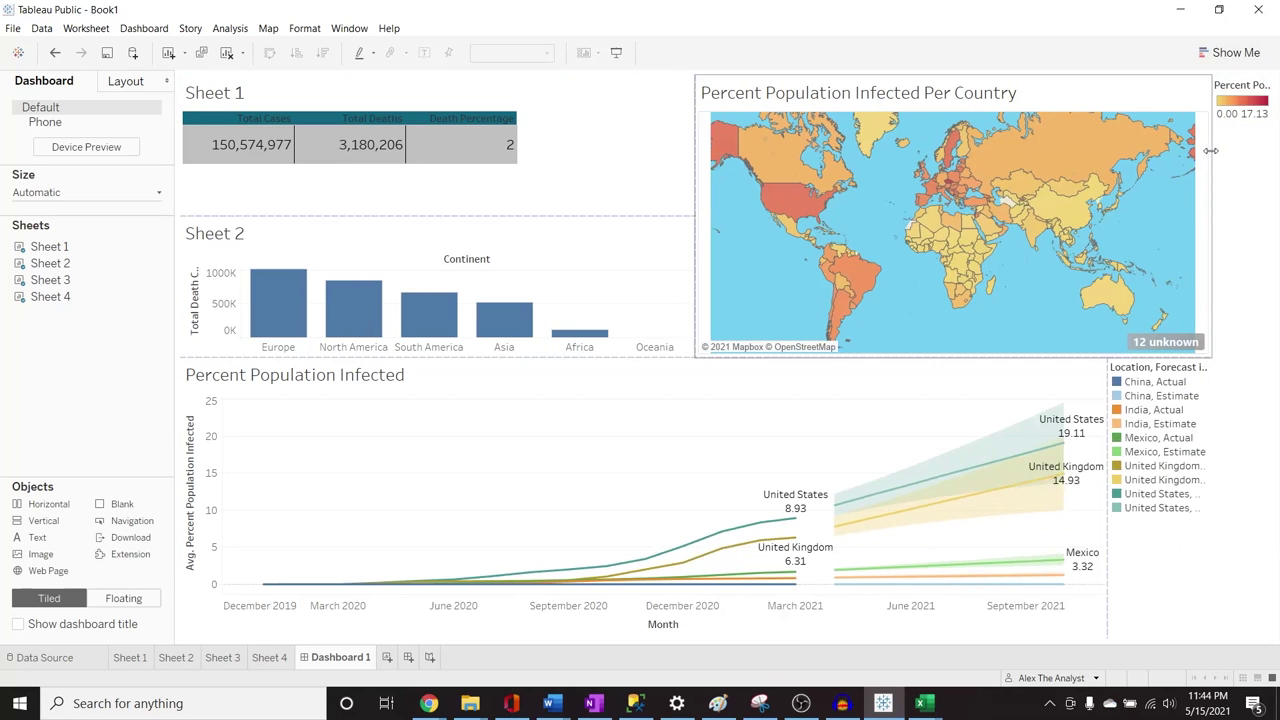
drag(1212, 150, 1173, 157)
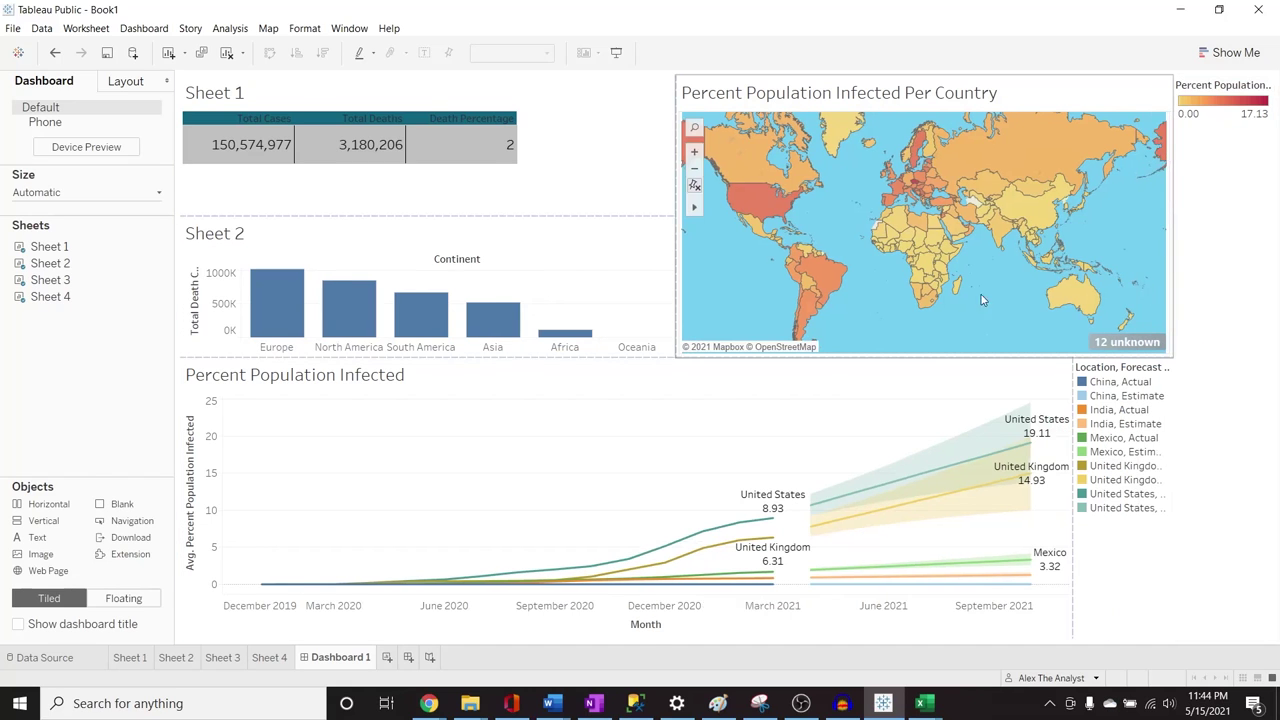
Zoom in on the Percent Population Infected Per Country map and pan it to center on the North Atlantic
mouse_move(773, 218)
click(695, 153)
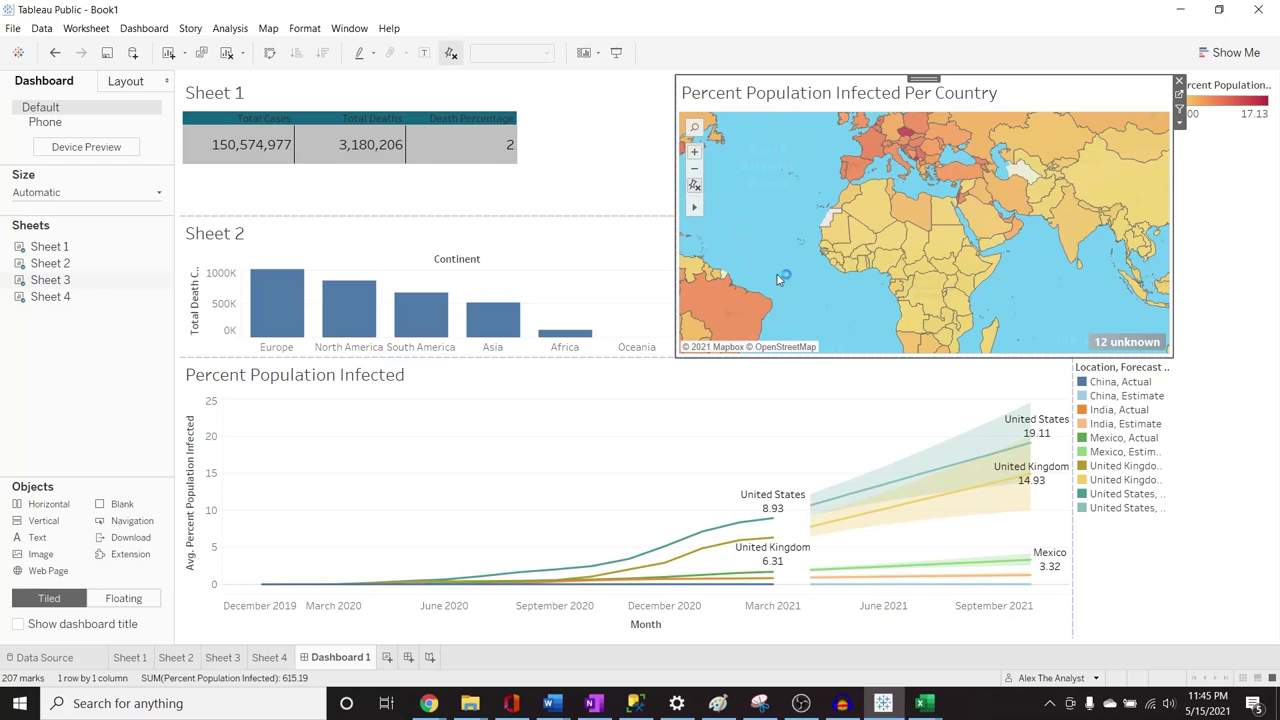
drag(773, 241, 834, 262)
mouse_move(692, 210)
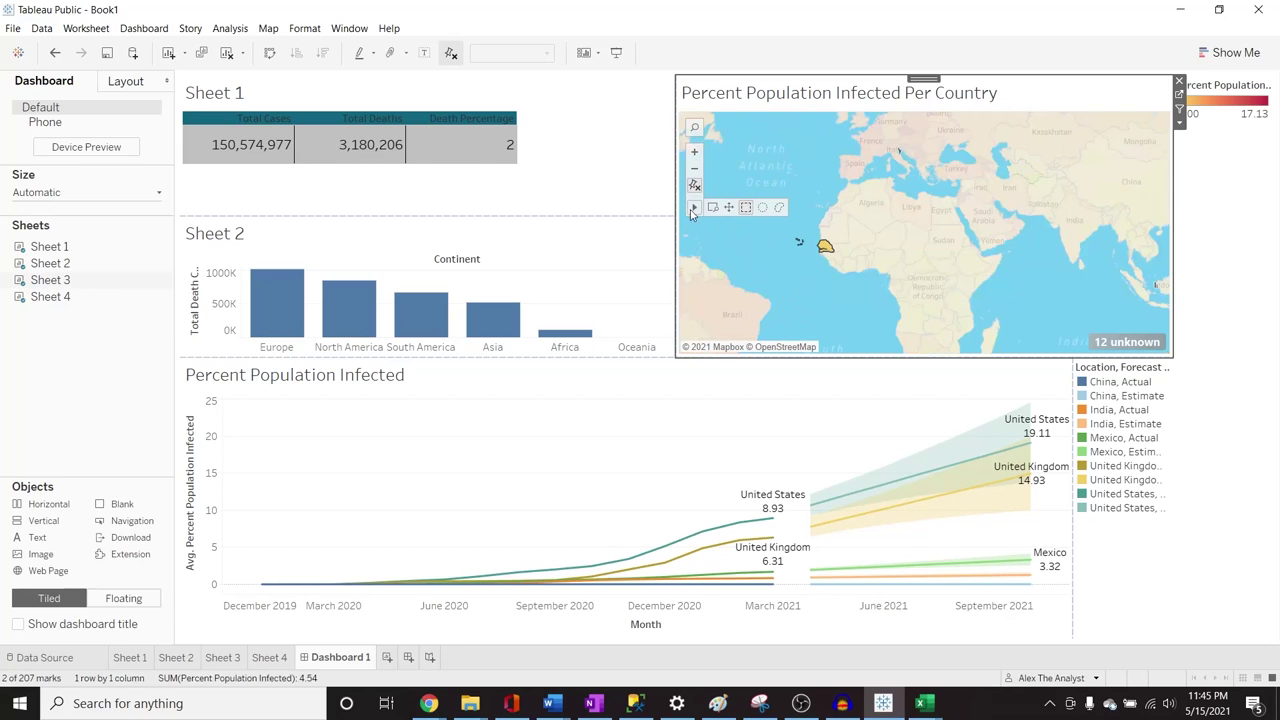
click(729, 207)
click(753, 213)
drag(748, 222, 901, 246)
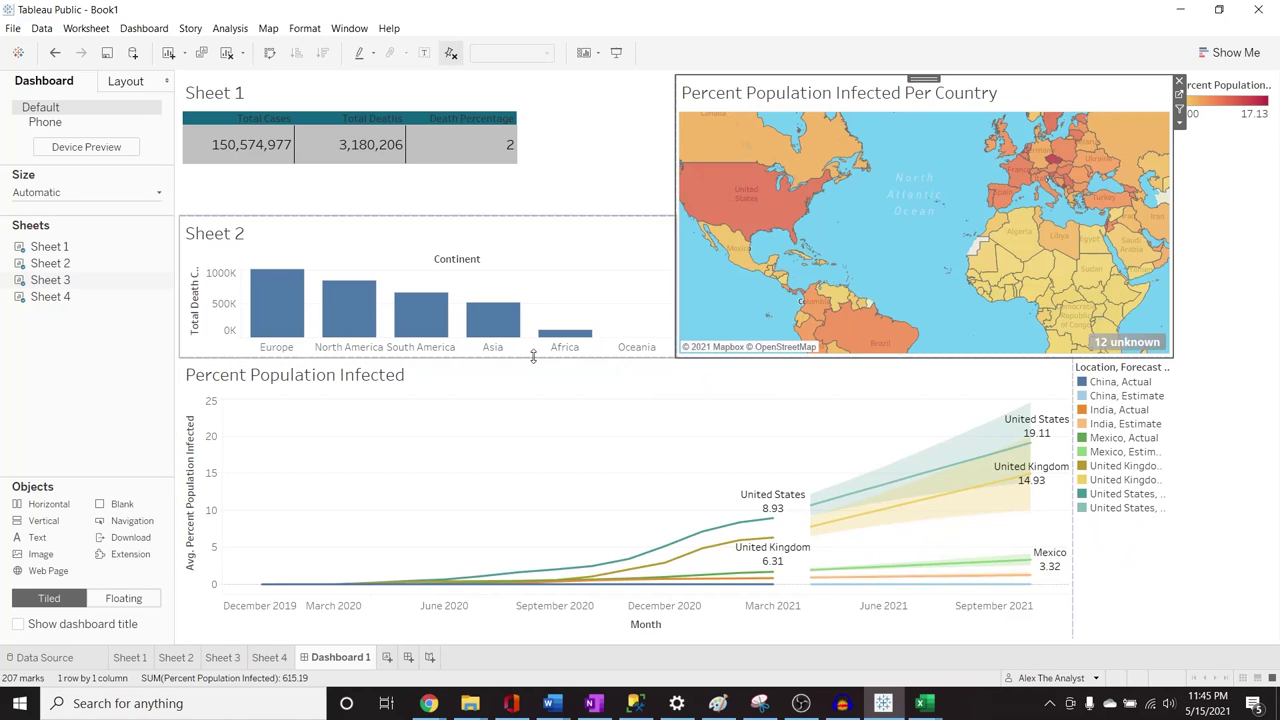
Widen the columns and increase the row height of the Sheet 1 totals table
click(624, 172)
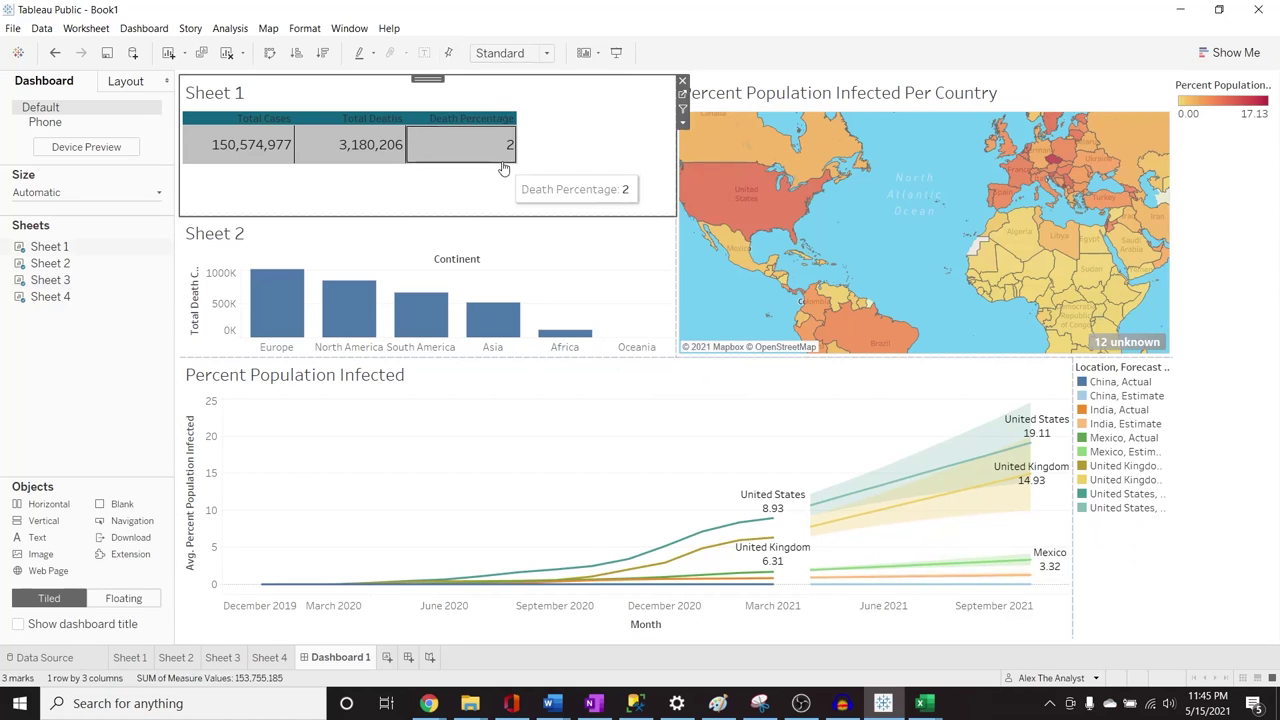
drag(516, 144, 534, 206)
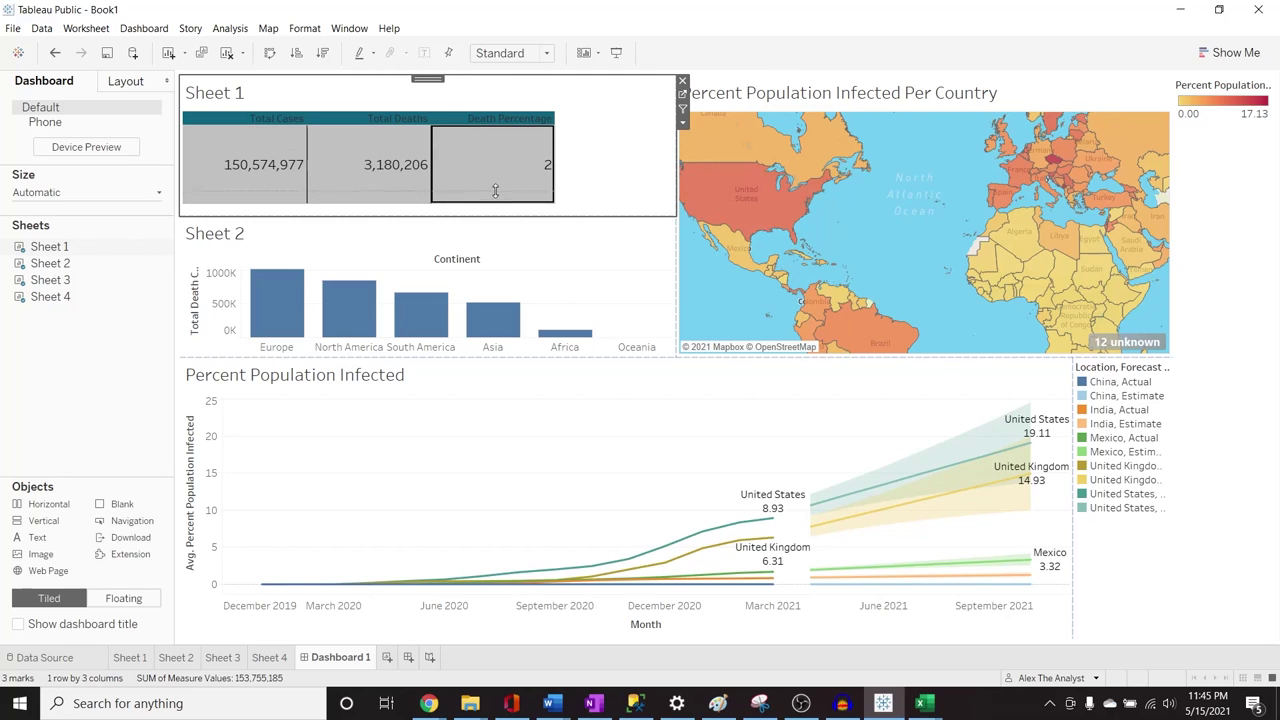
drag(495, 203, 495, 184)
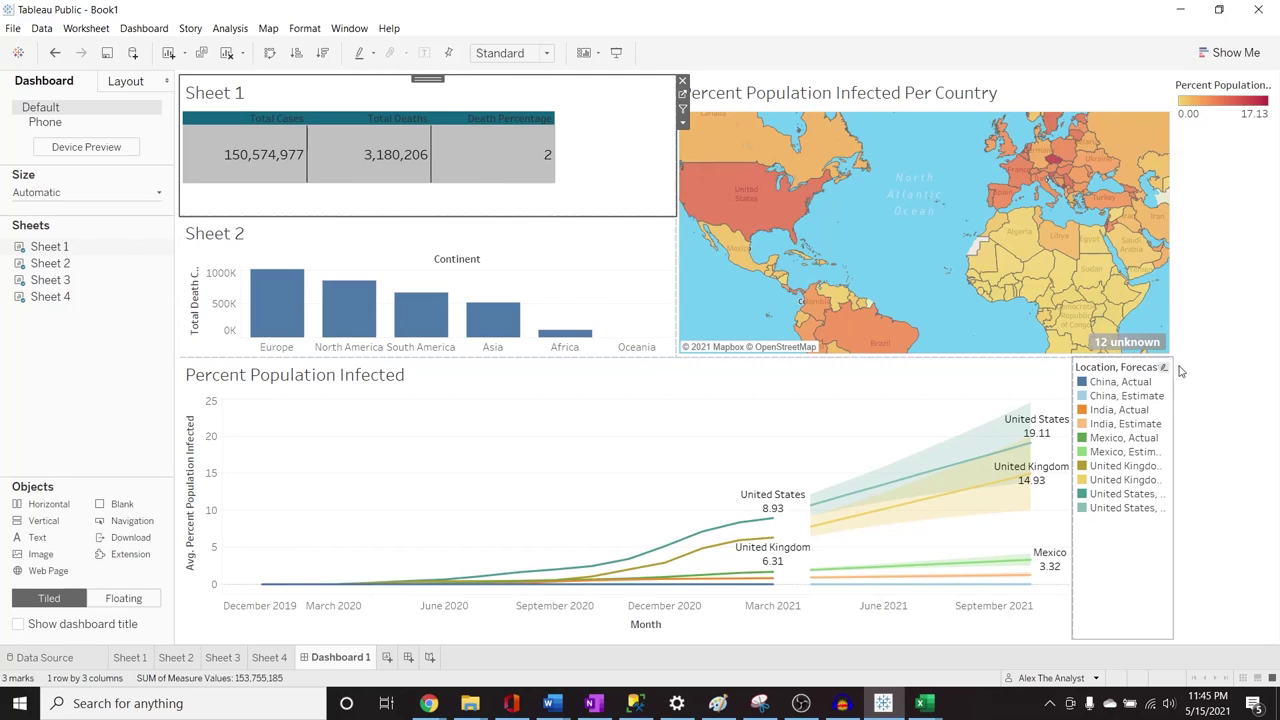
Replace the title of the Sheet 1 totals table on the dashboard with "Global Numbers"
click(1230, 361)
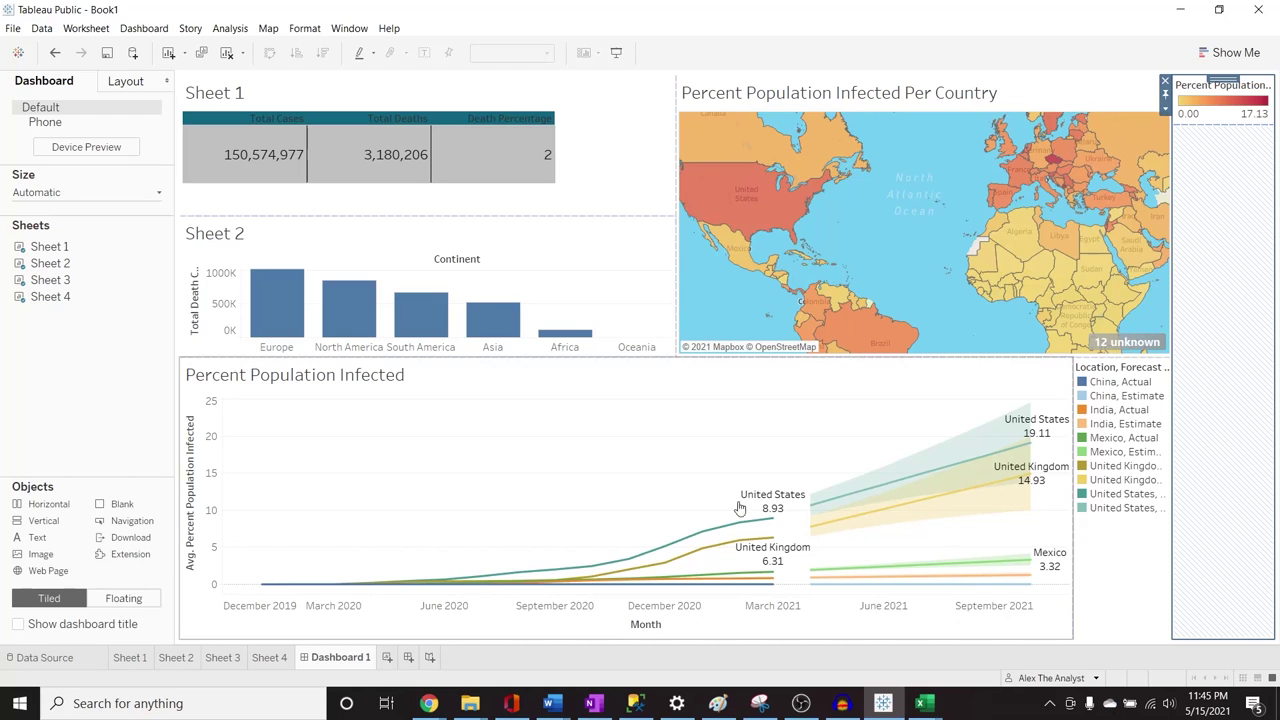
double_click(238, 94)
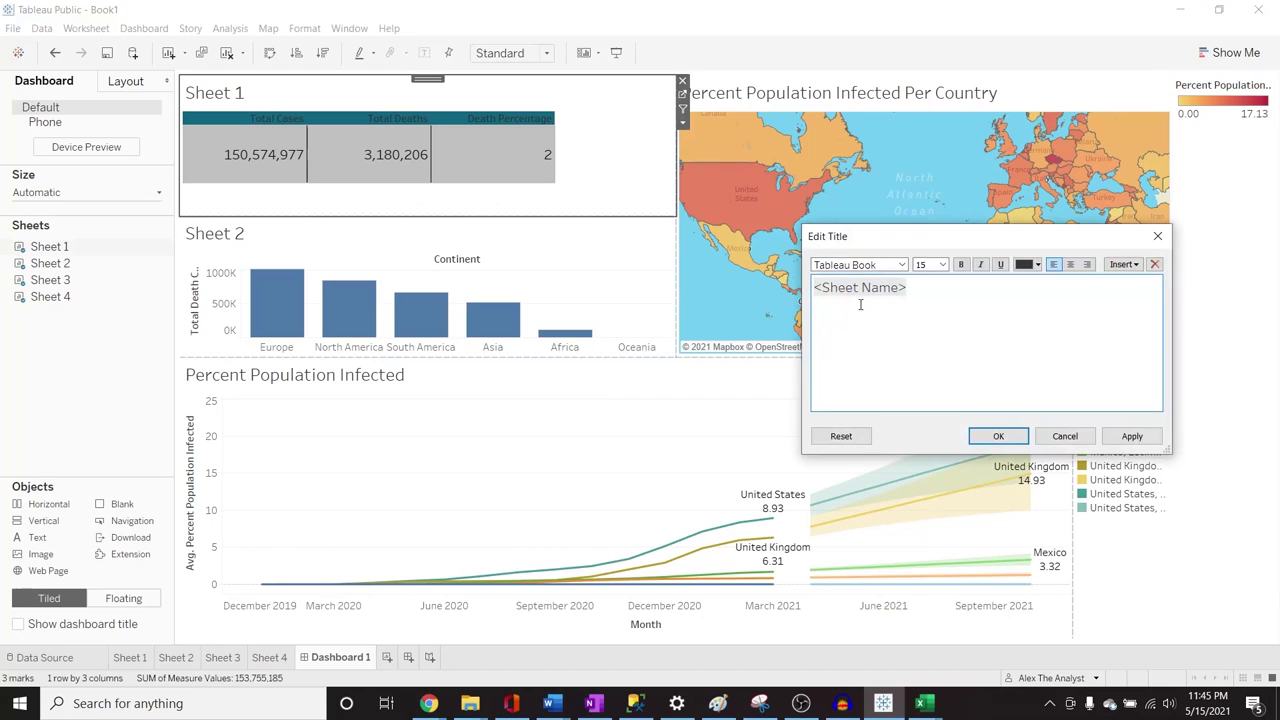
text(G)
text(lobal Numb)
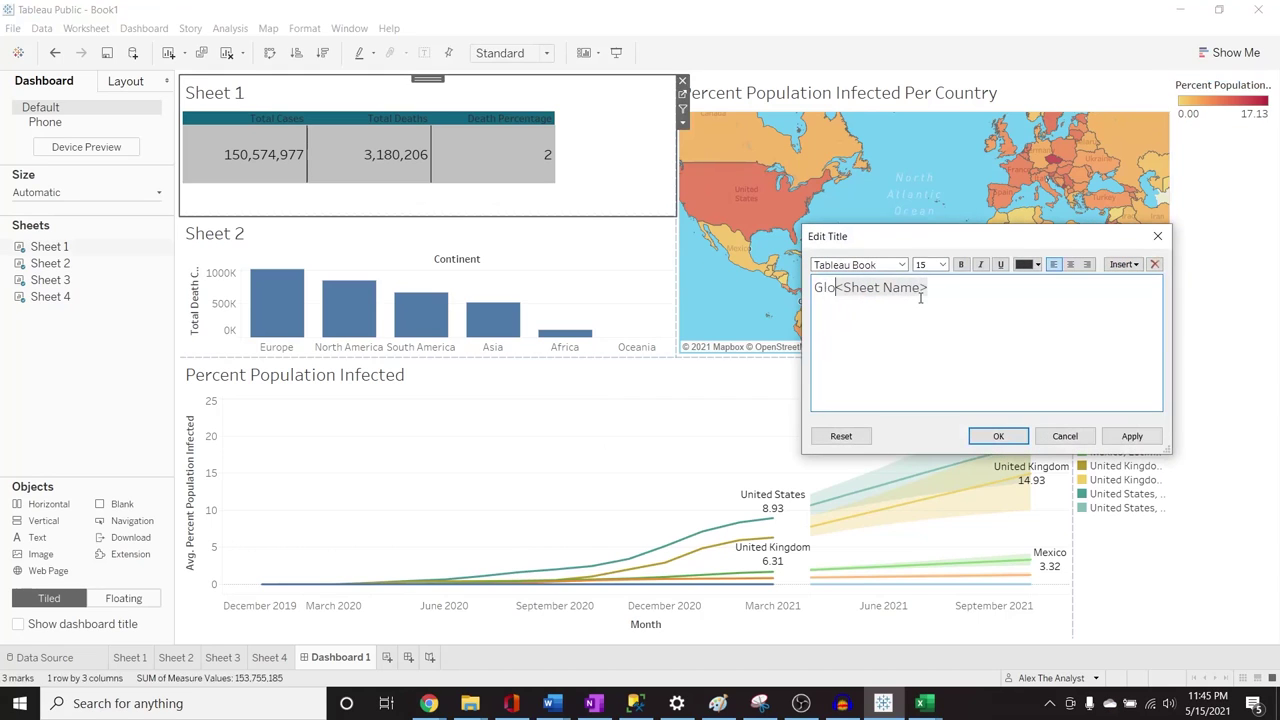
text(ers)
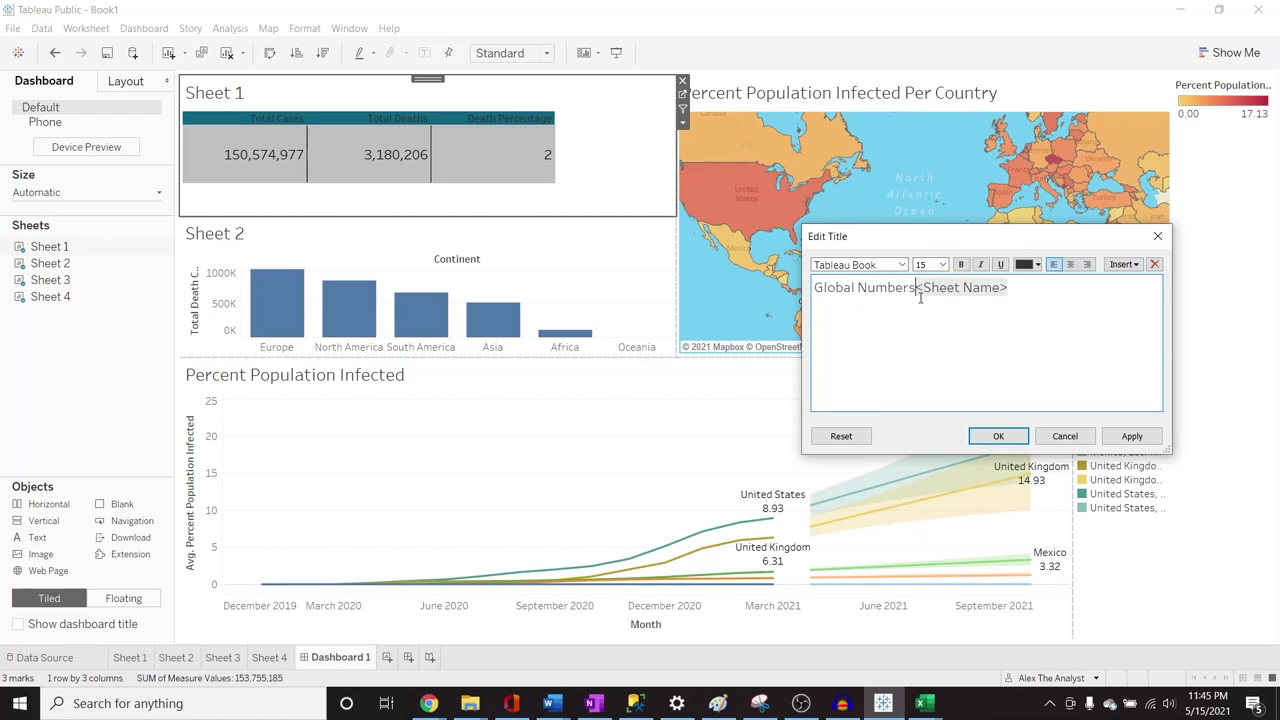
drag(1043, 287, 917, 287)
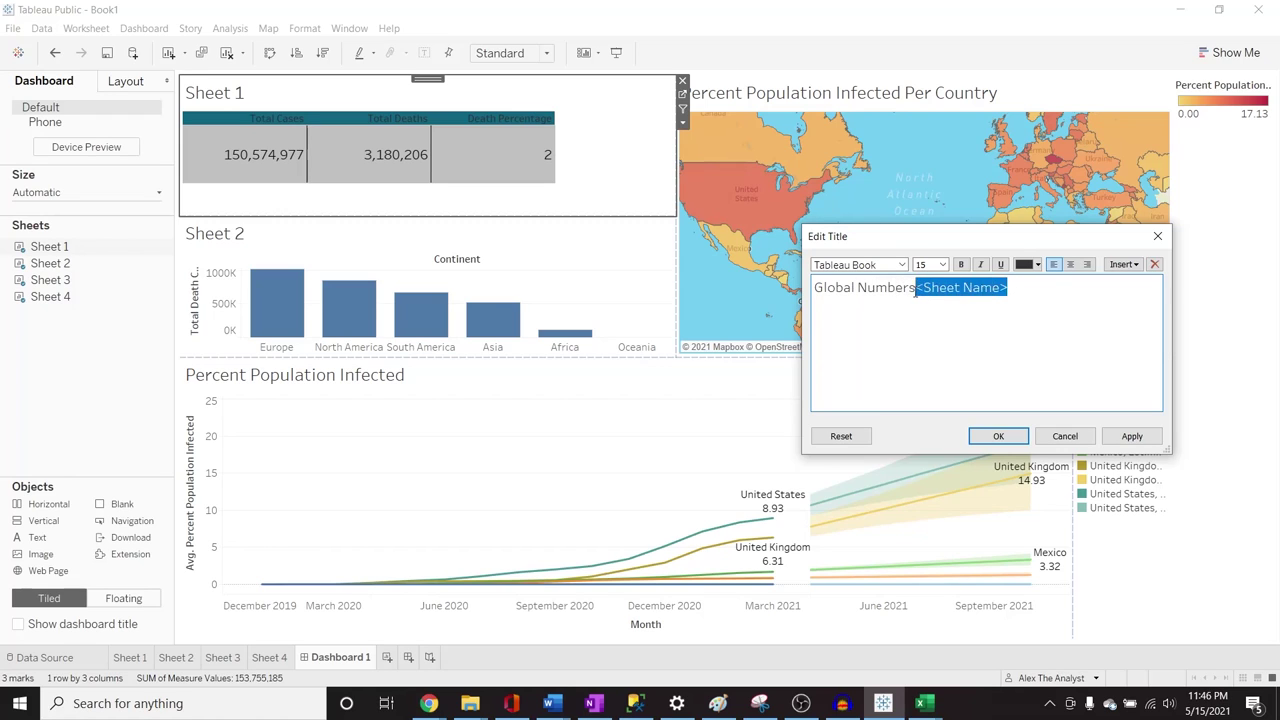
key(BackSpace)
click(1132, 436)
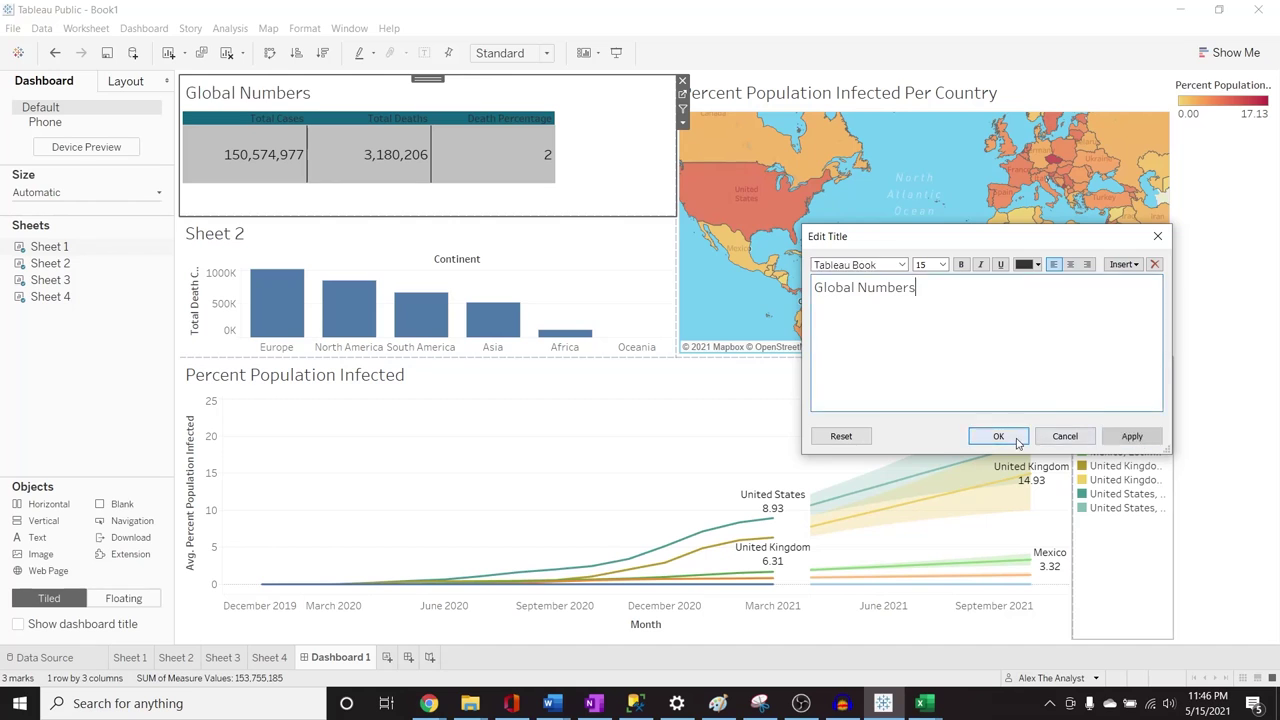
click(998, 436)
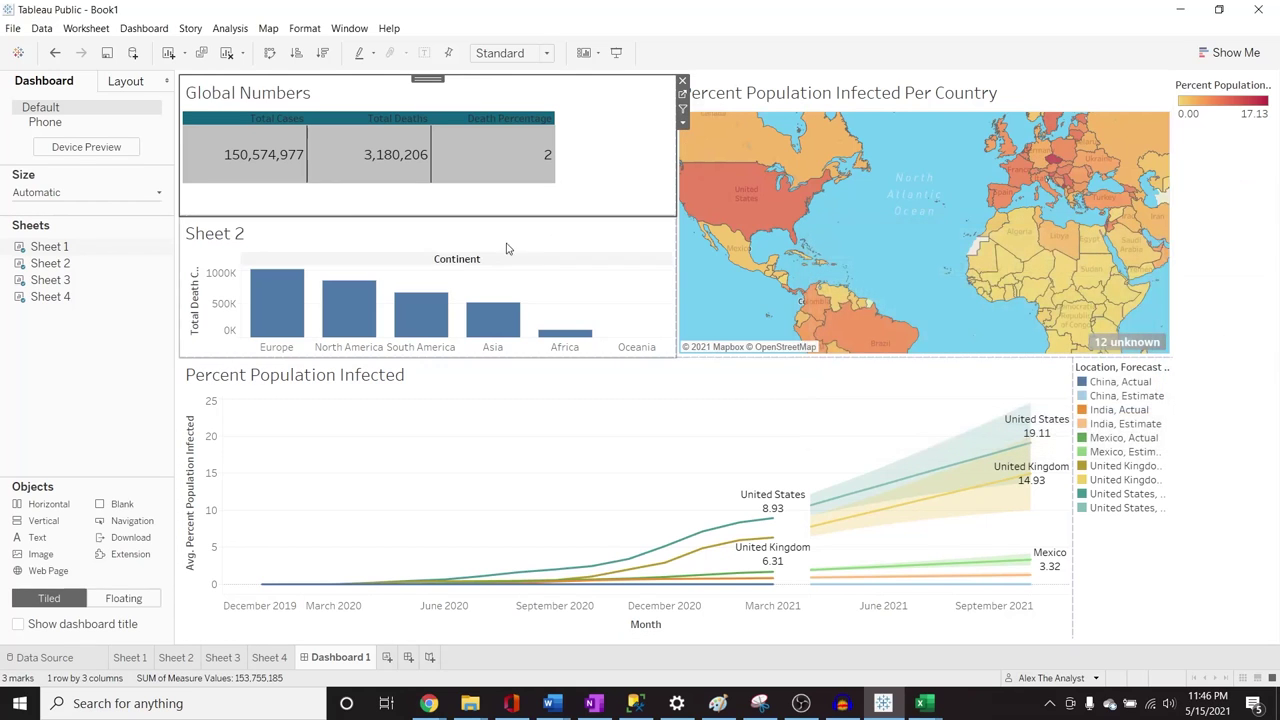
Replace the title of the Sheet 2 bar chart on the dashboard with "Total Deaths Per Continent"
double_click(229, 235)
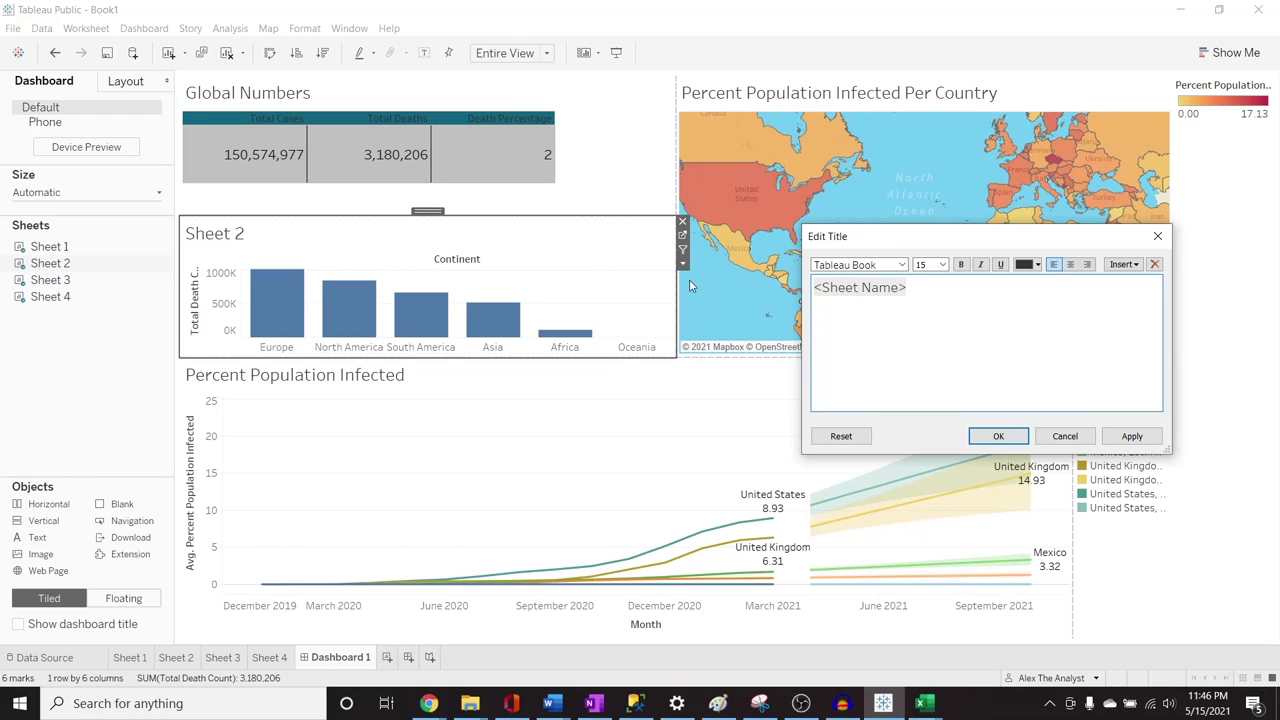
drag(930, 303, 741, 289)
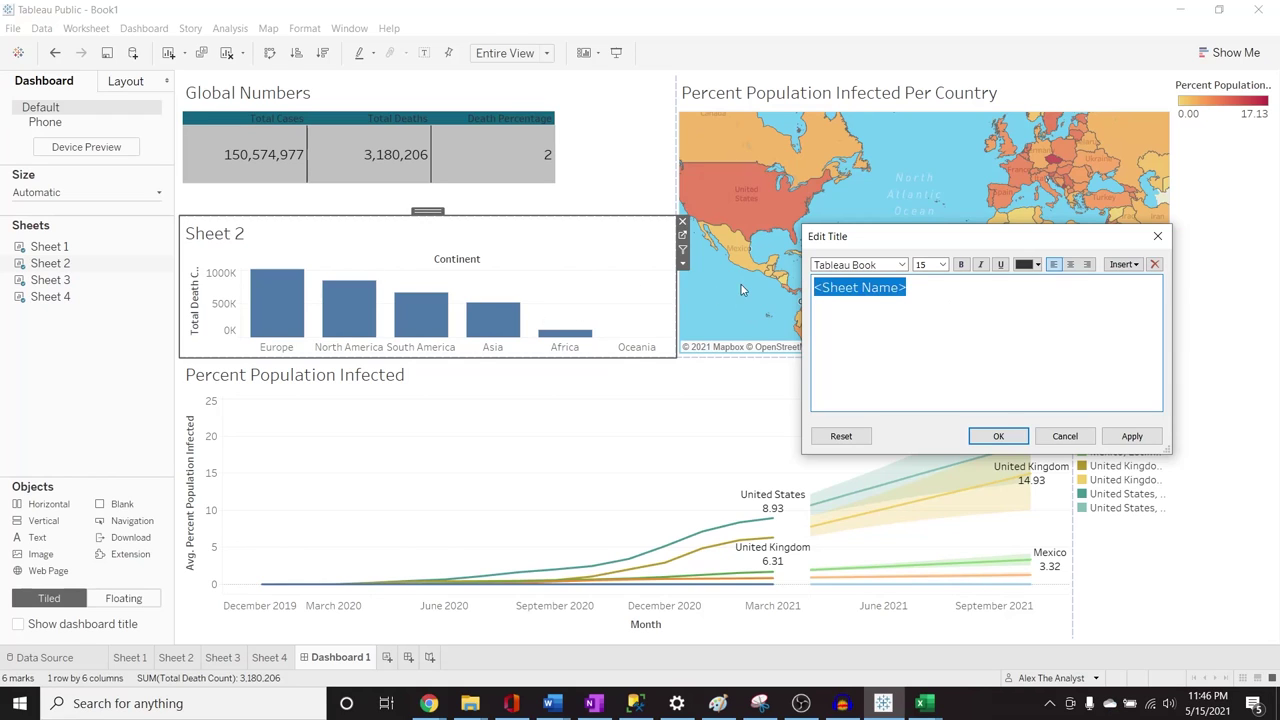
text(Total D)
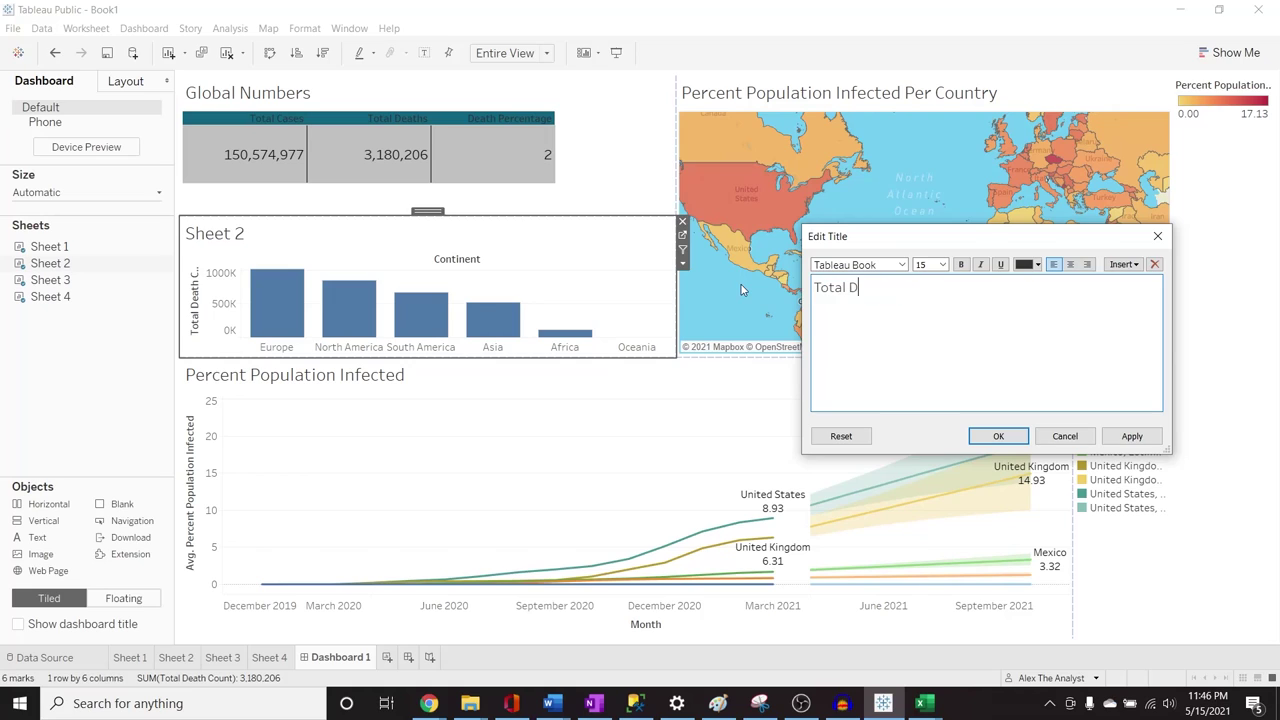
text(eaths Per Continent)
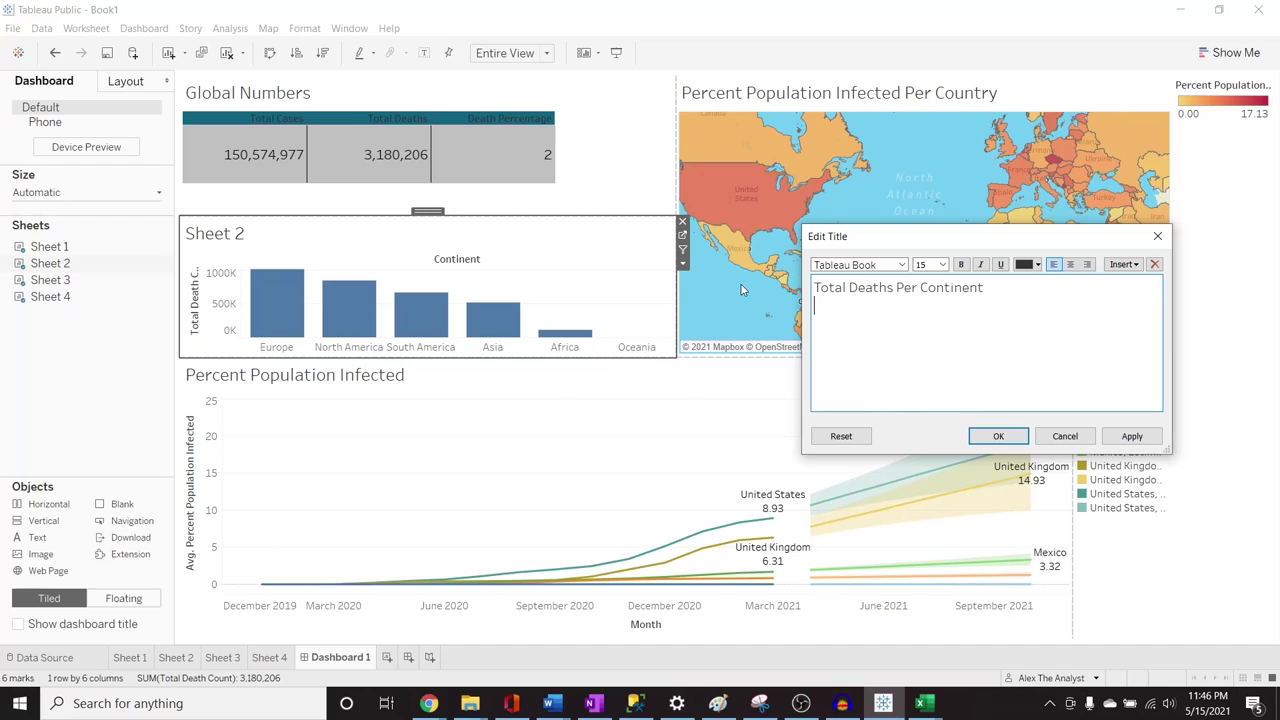
click(1131, 436)
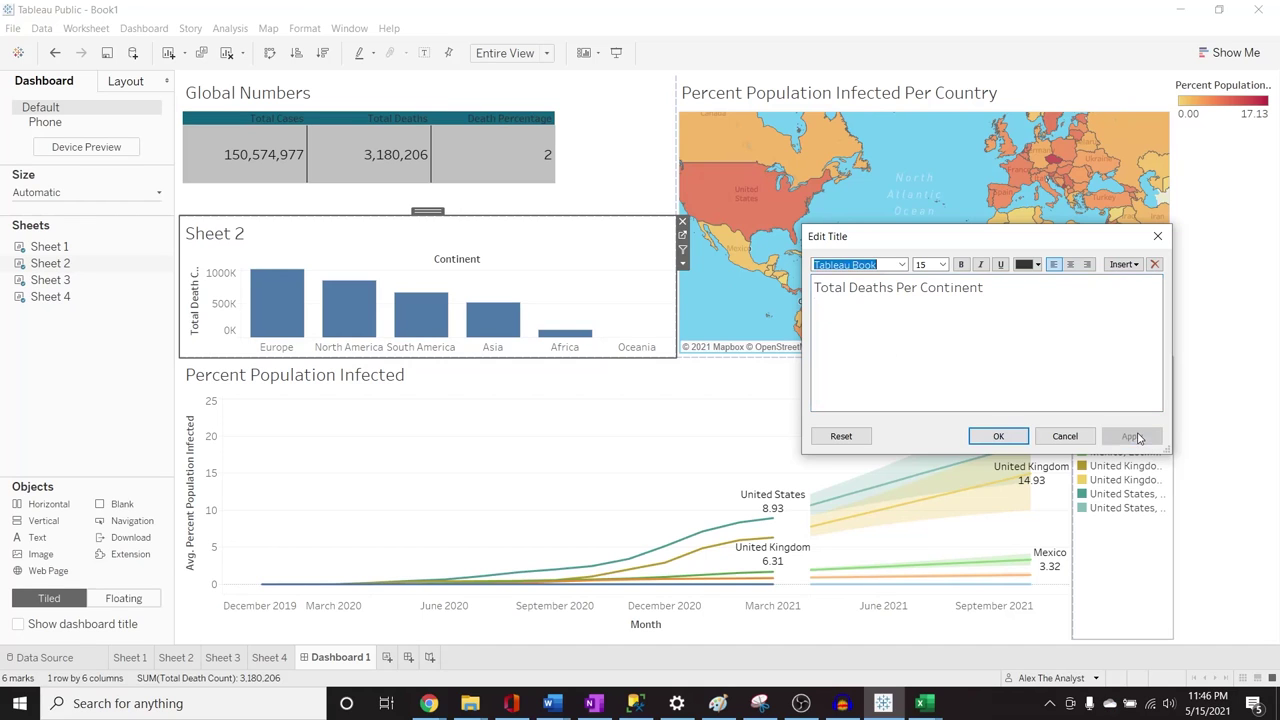
click(1003, 440)
click(1211, 408)
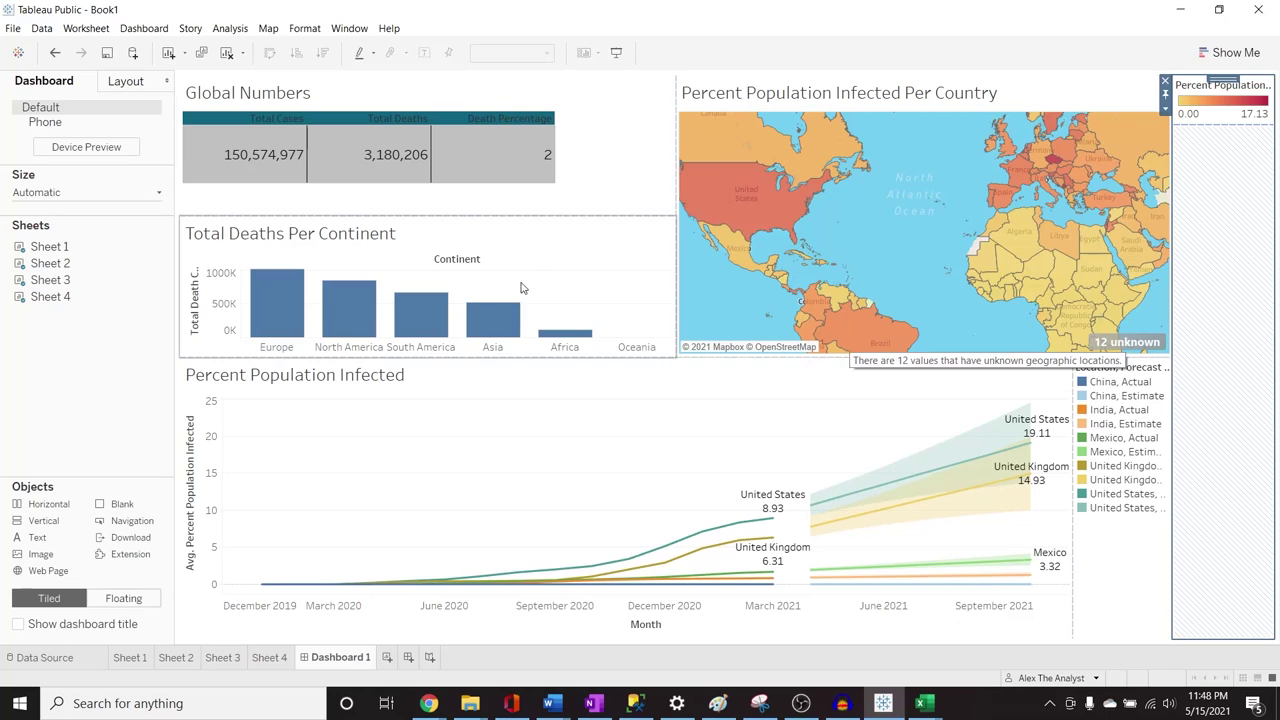
Increase the height of the continent bar chart and map by shrinking the Percent Population Infected line chart below them
mouse_move(445, 297)
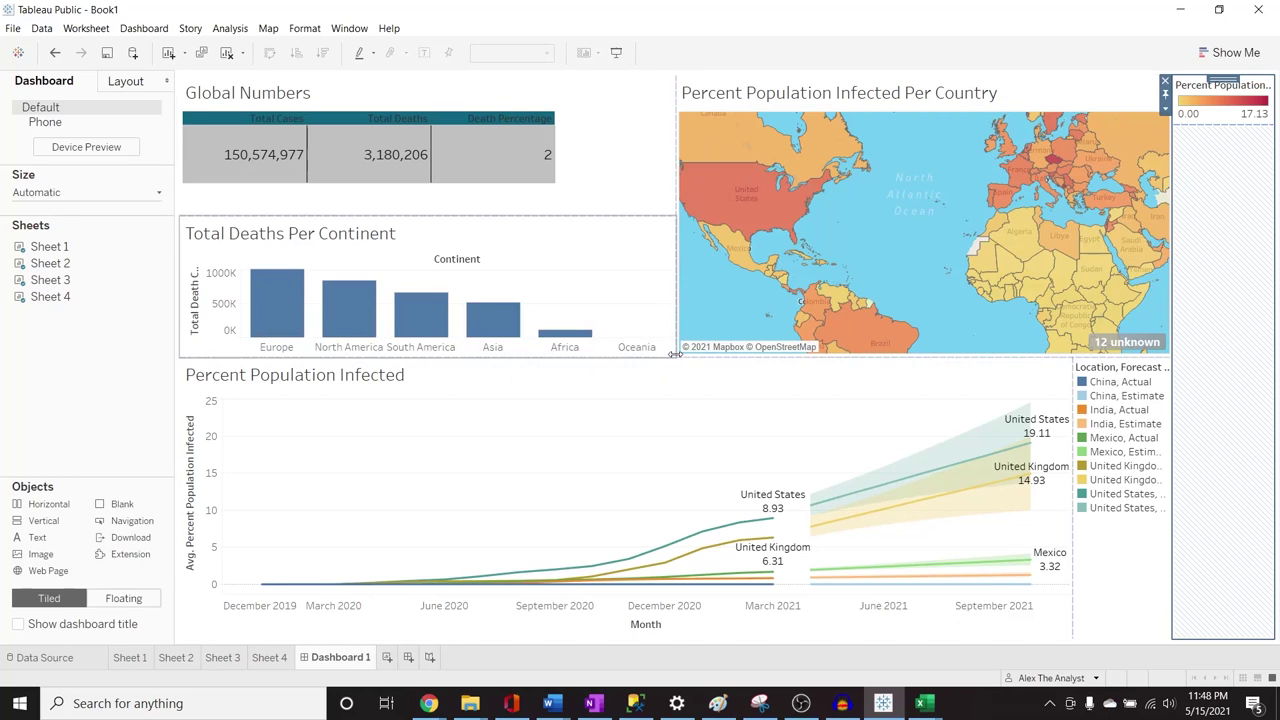
drag(677, 356, 680, 408)
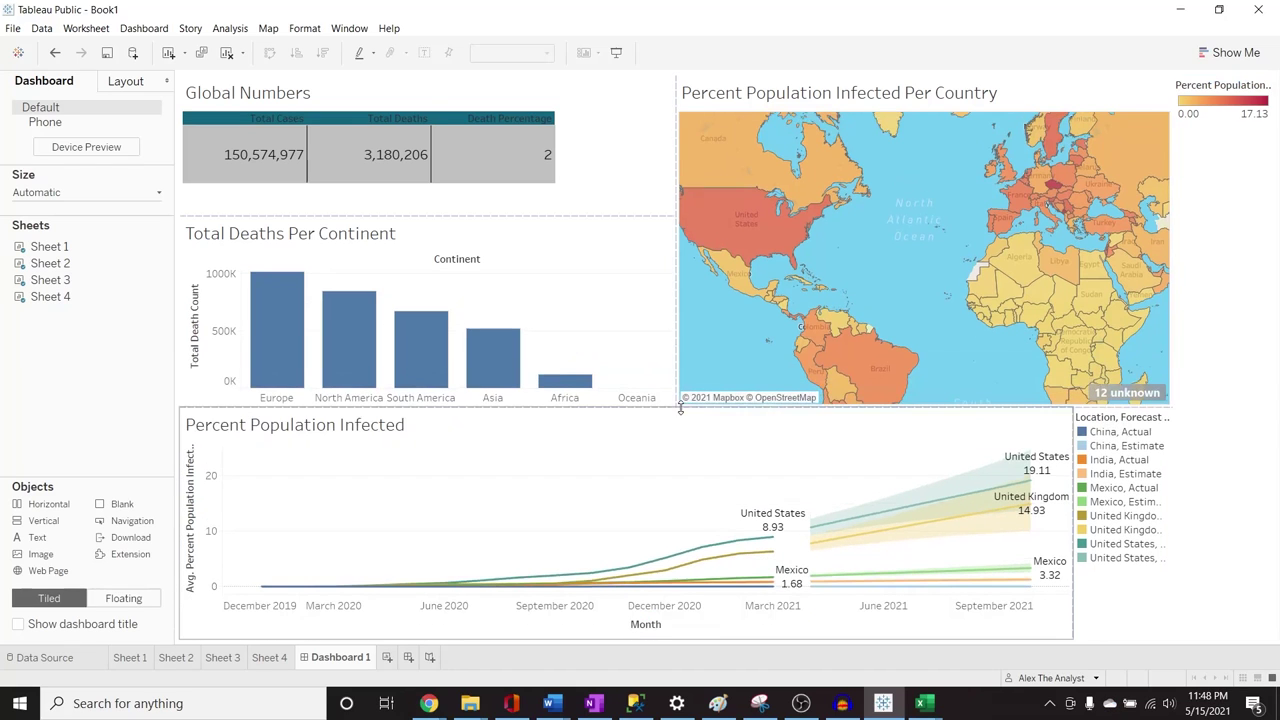
click(1232, 347)
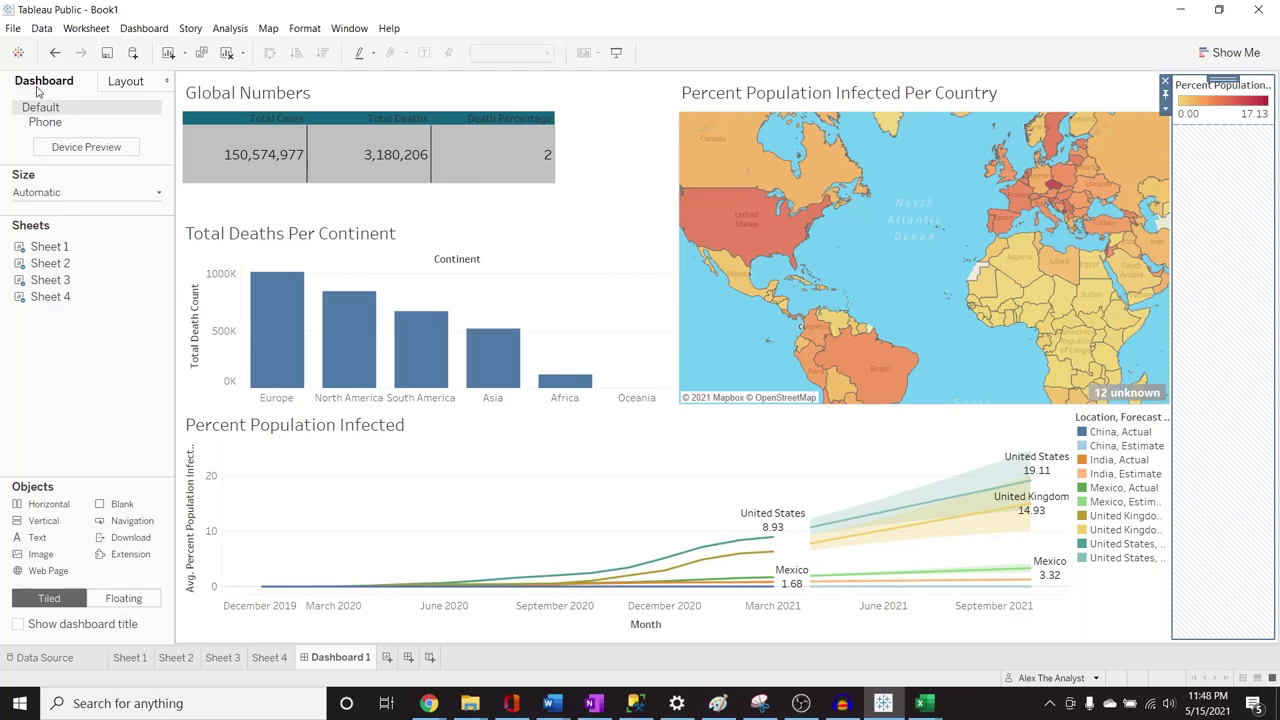
Save the workbook to Tableau Public with the title "Covid Dashboard Tutorial"
click(14, 29)
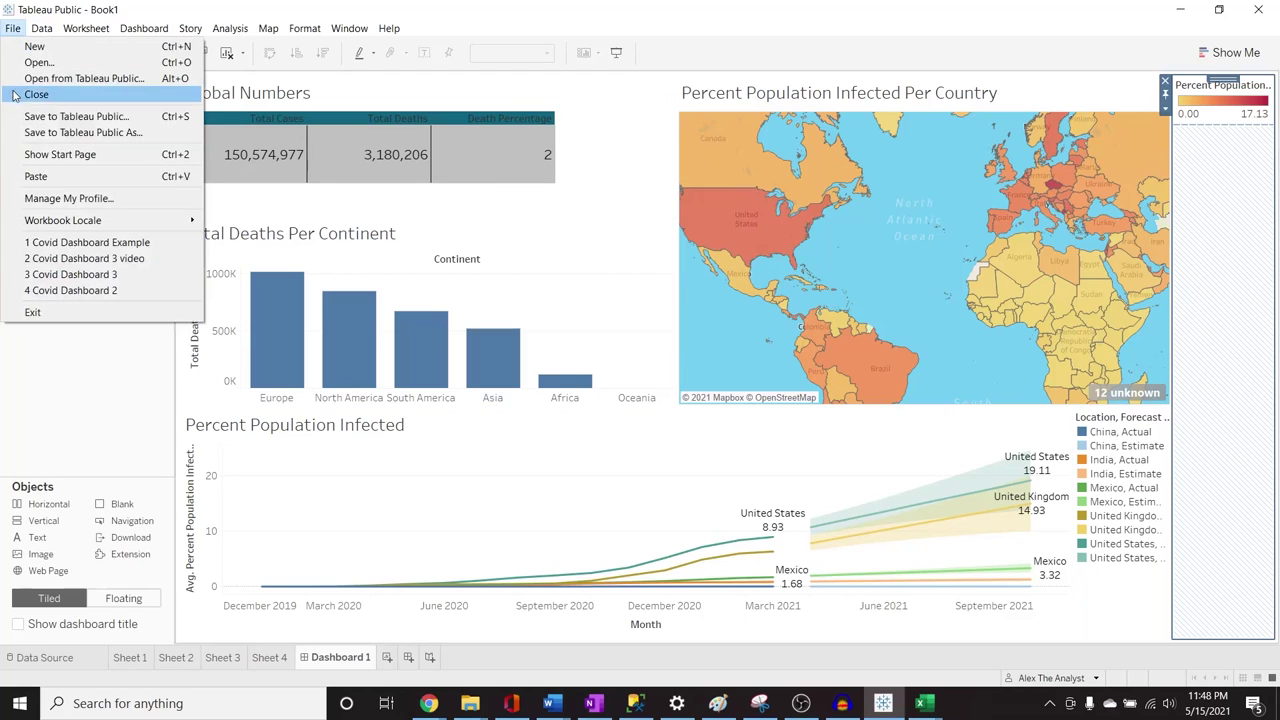
click(32, 141)
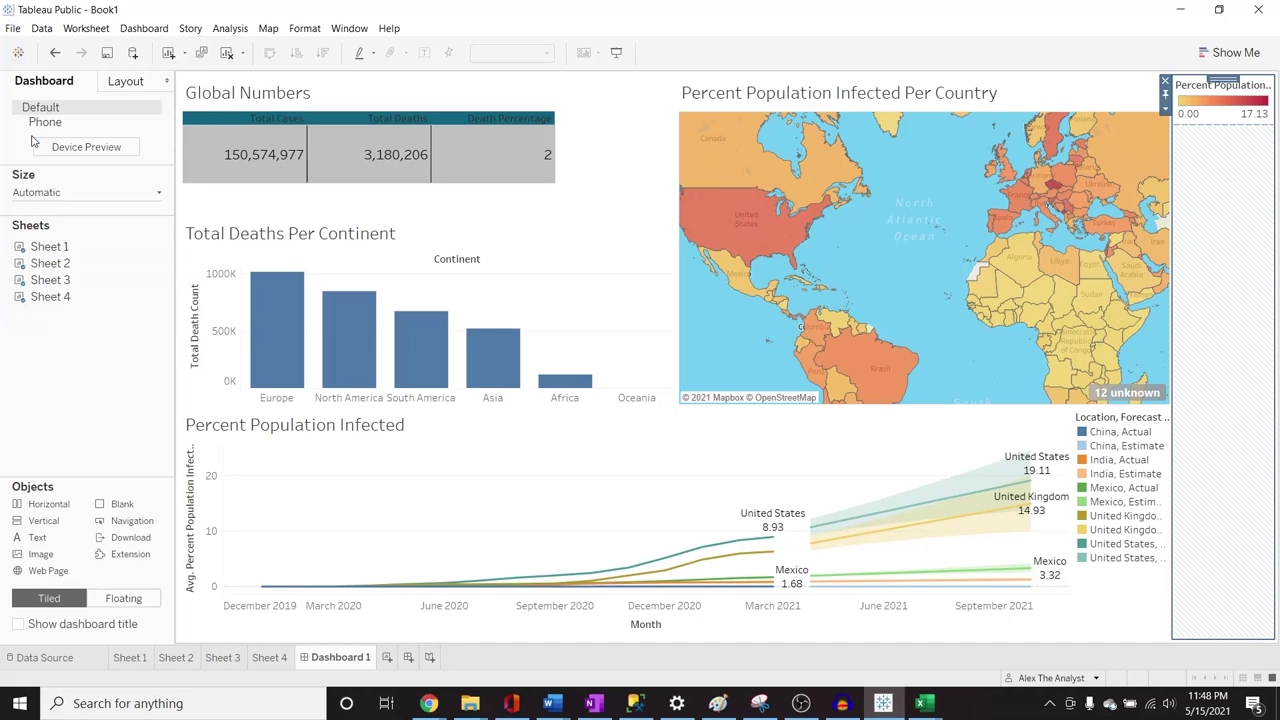
click(567, 337)
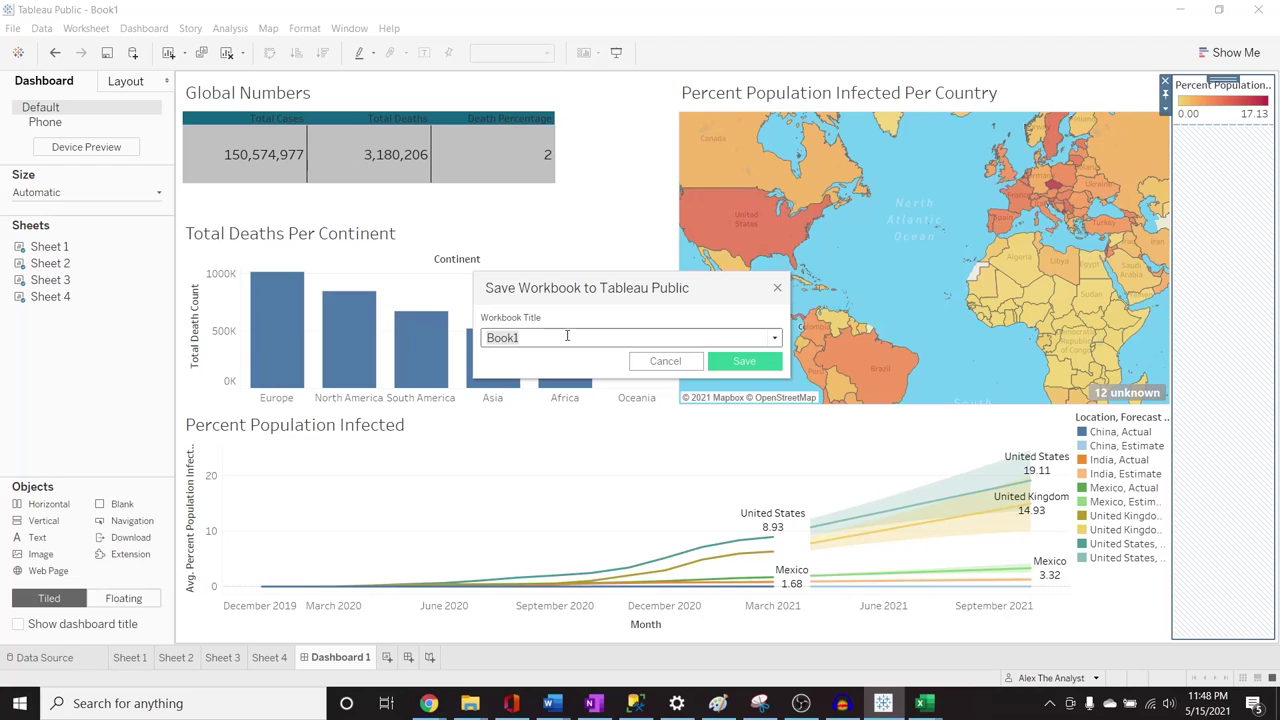
key(BackSpace)
key(BackSpace)
key(BackSpace)
key(BackSpace)
key(BackSpace)
text(Tu)
key(BackSpace)
key(BackSpace)
text(Covid Dashboard Tutorail)
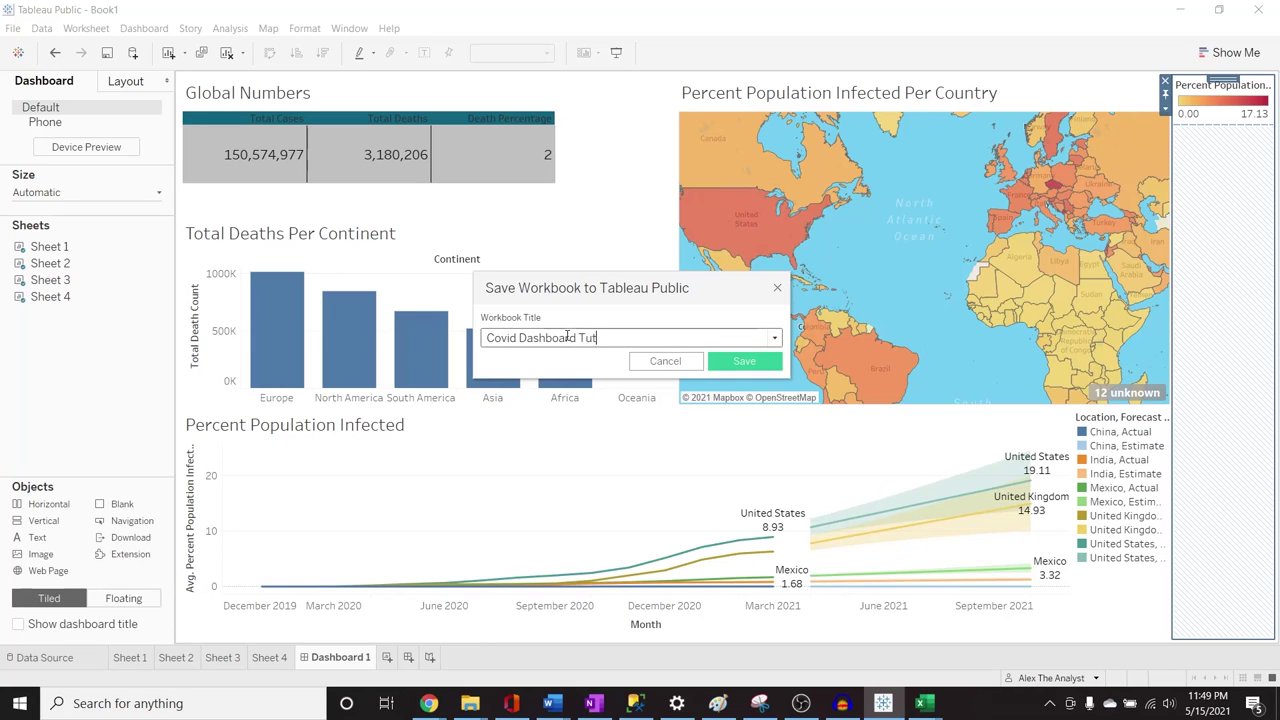
key(BackSpace)
key(BackSpace)
key(BackSpace)
key(BackSpace)
text(rial)
click(743, 362)
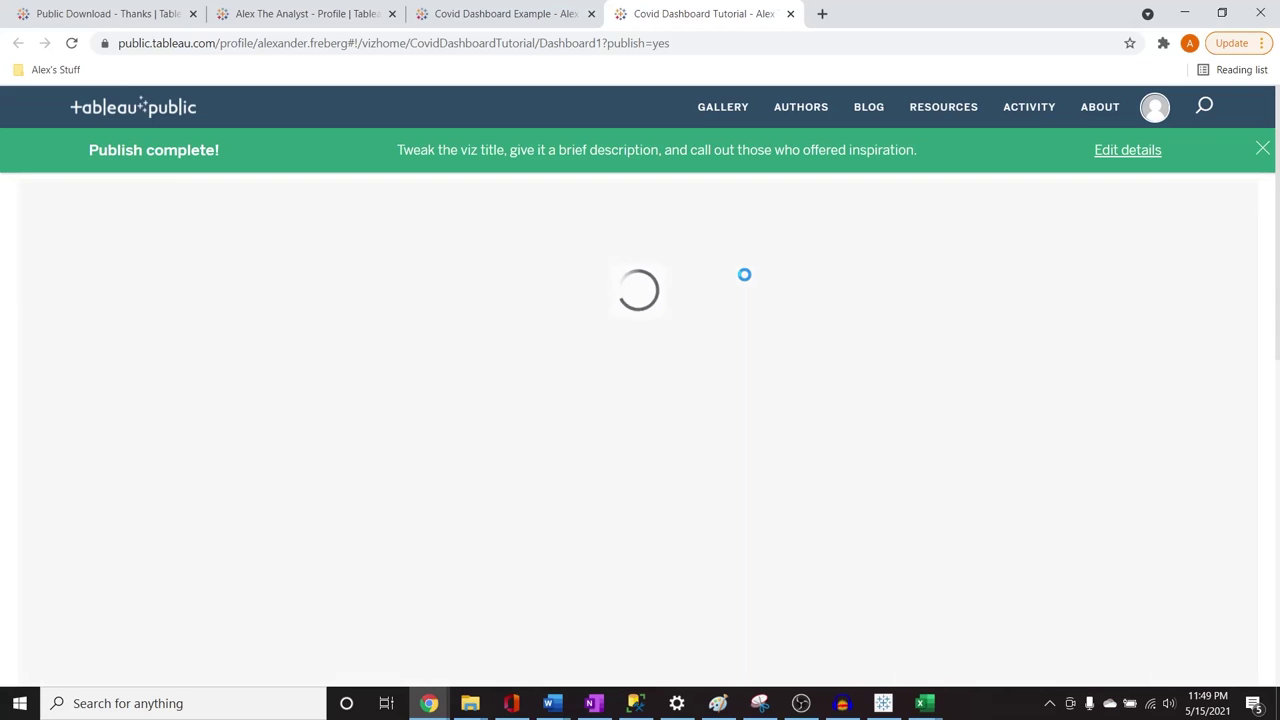
Copy the published dashboard's web address and open it in a new browser tab
click(748, 44)
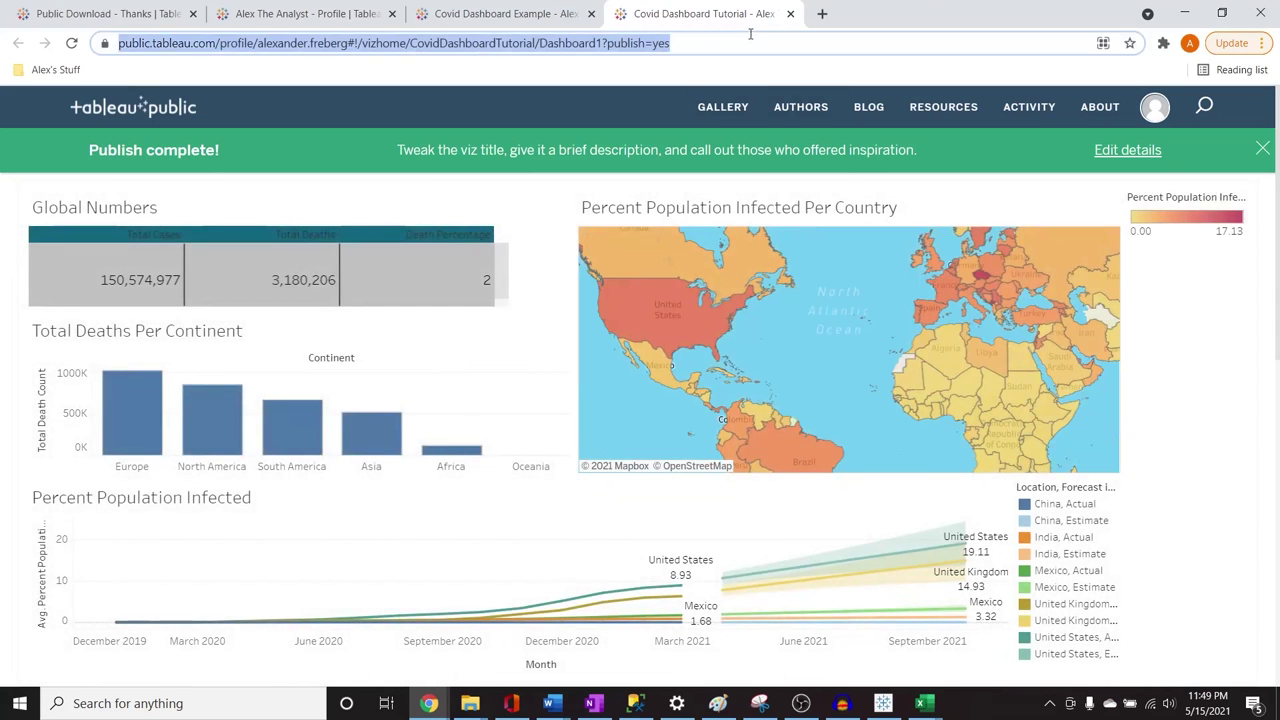
double_click(745, 45)
click(745, 45)
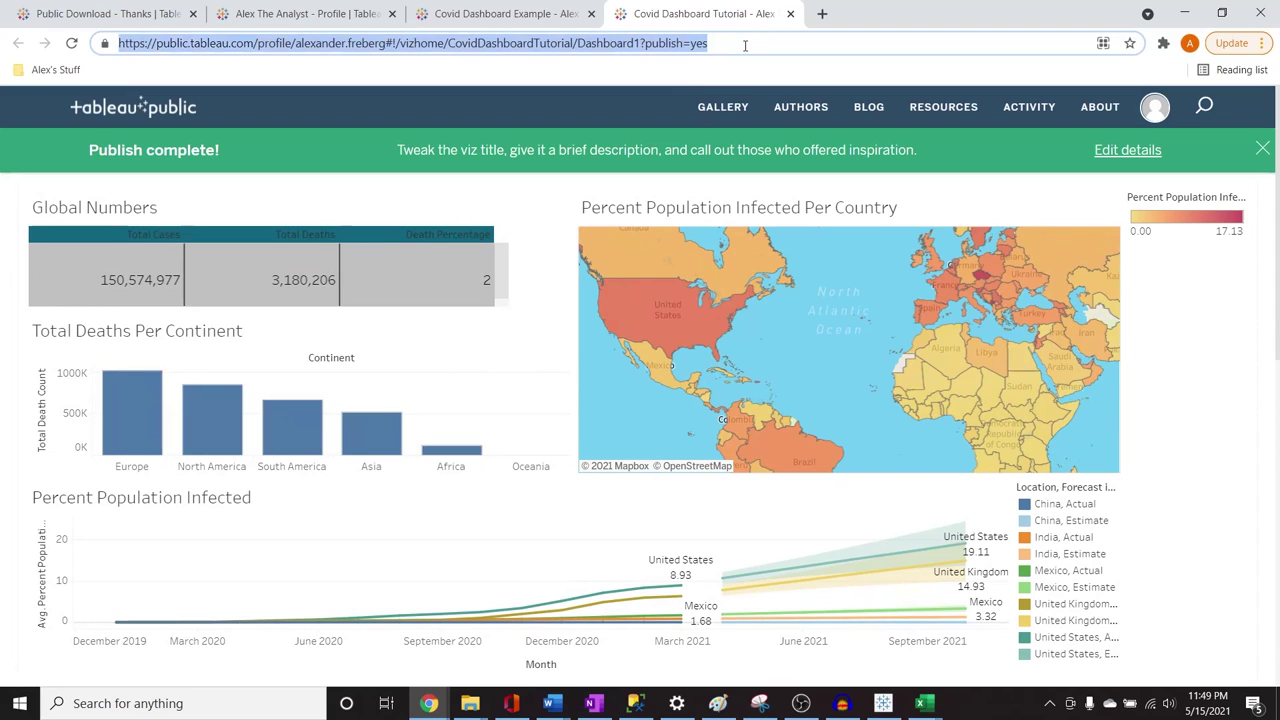
key(ctrl+c)
click(822, 13)
key(ctrl+v)
key(Return)
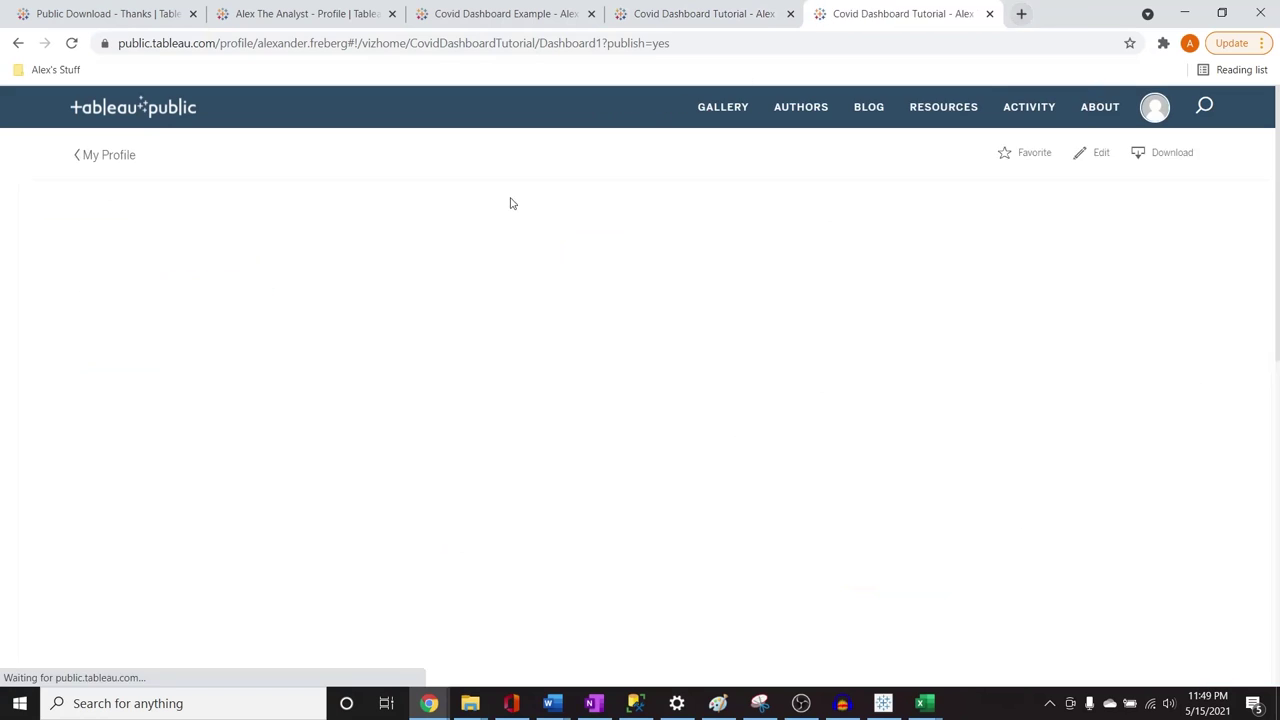
Return to the original published dashboard tab, dismiss the publish notice, and view the Tableau Public profile page
click(700, 13)
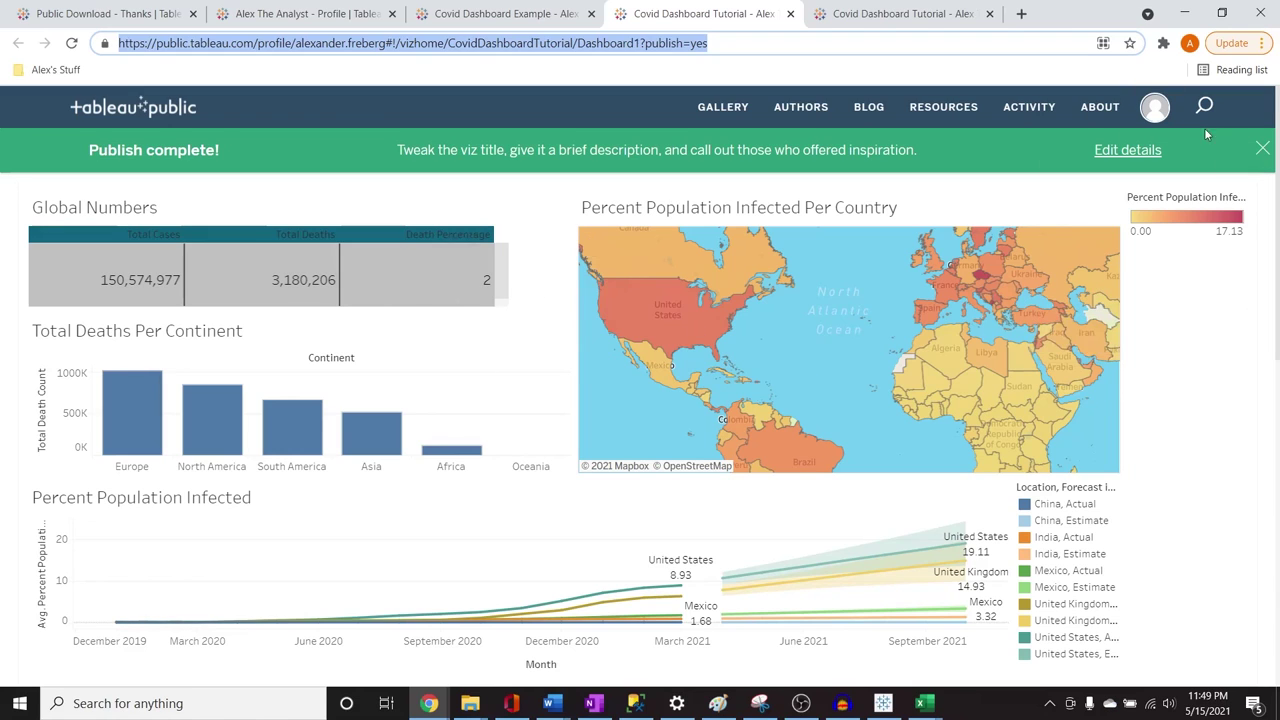
click(1262, 148)
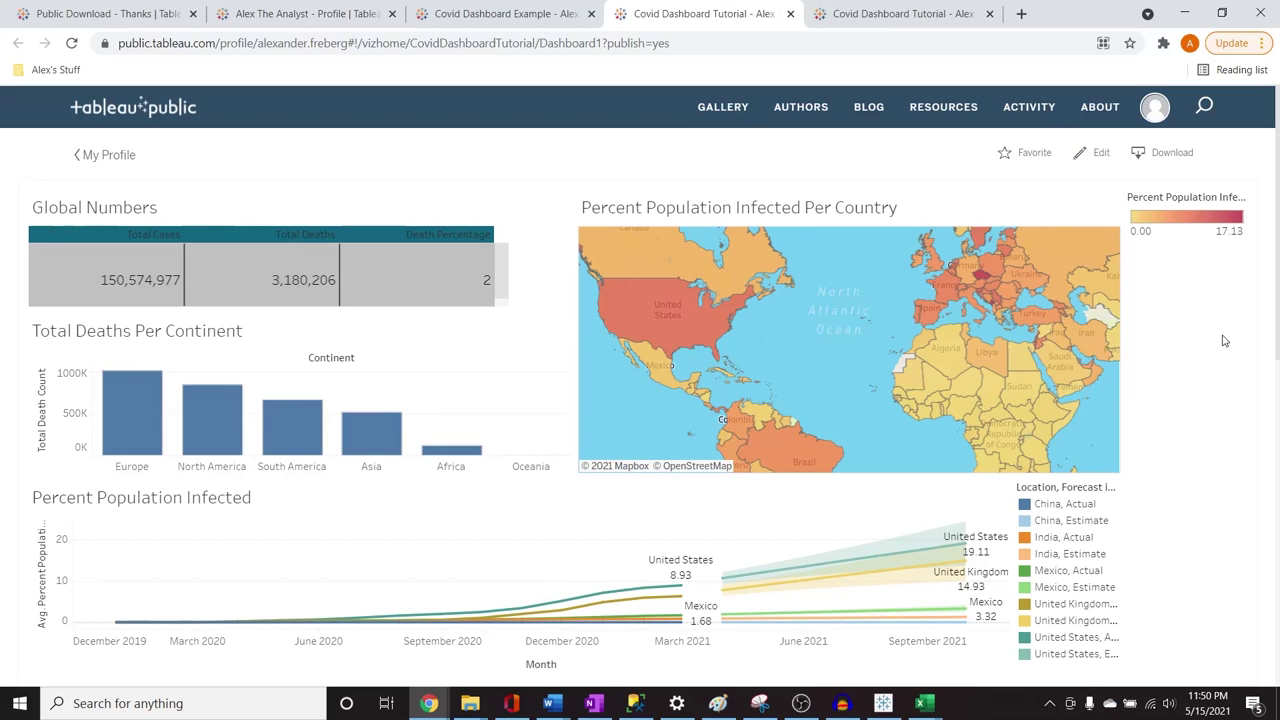
click(330, 13)
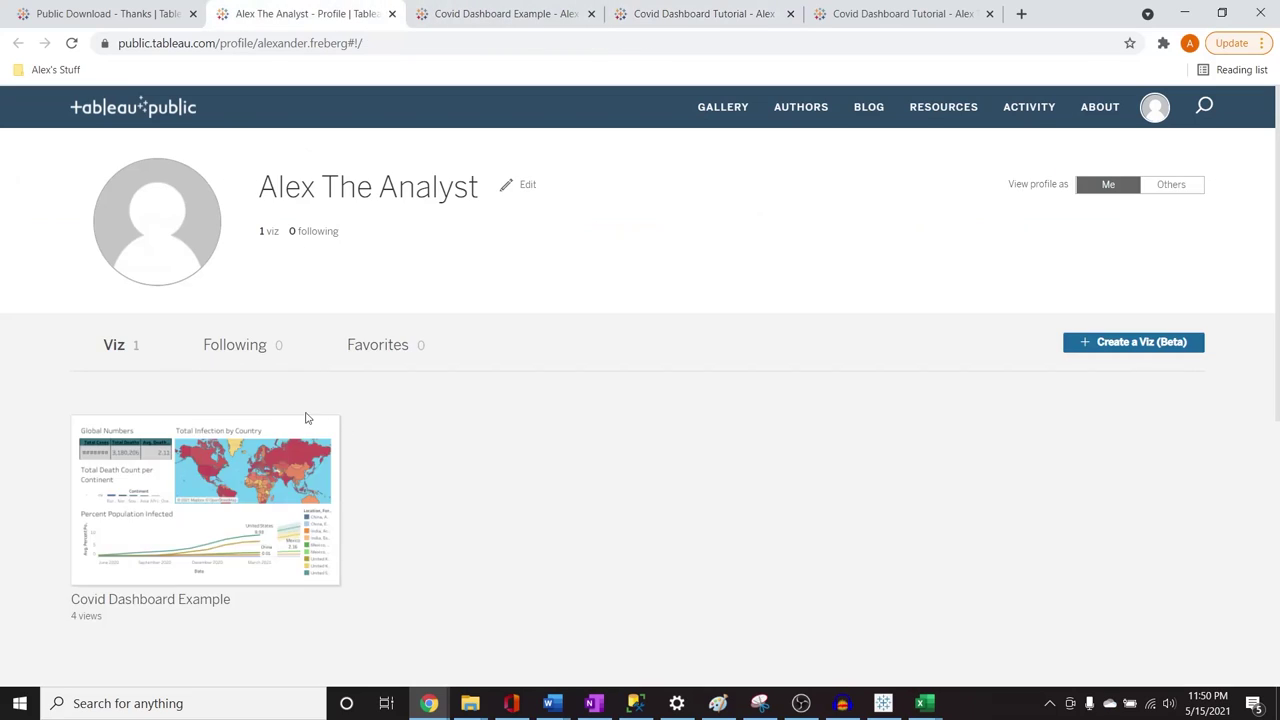